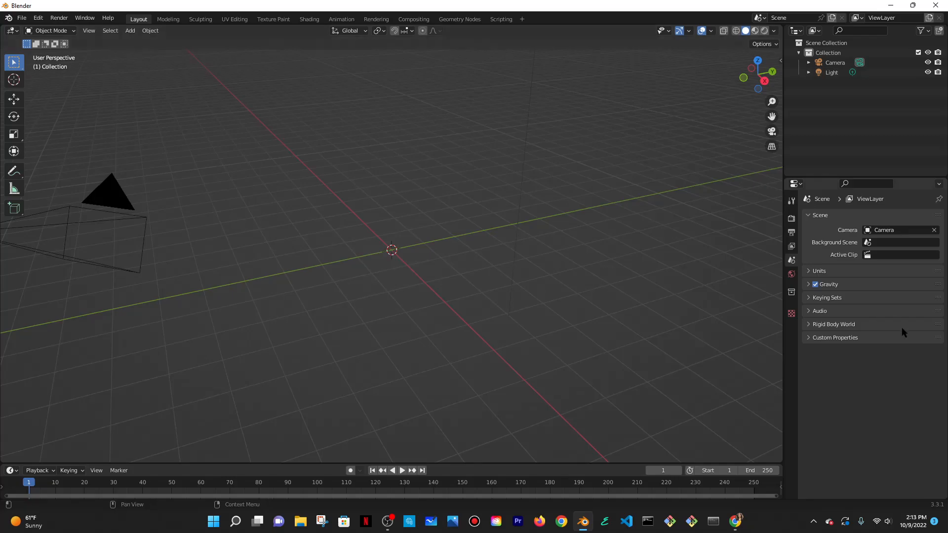
key("n")
left_click(775, 126)
left_click(707, 72)
key("n")
- Add a plane mesh at the origin and scale it by 4
key("shift+a")
mouse_move(417, 192)
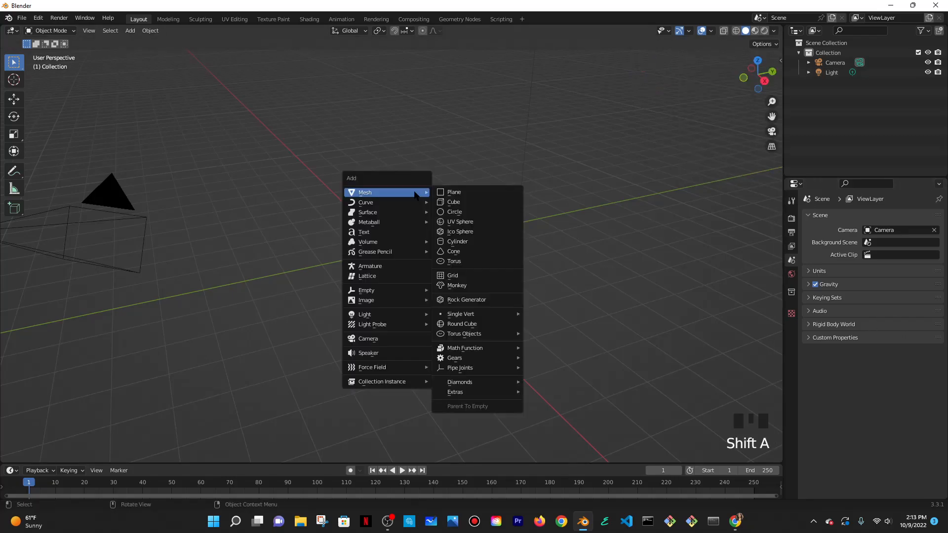
left_click(453, 192)
key("s")
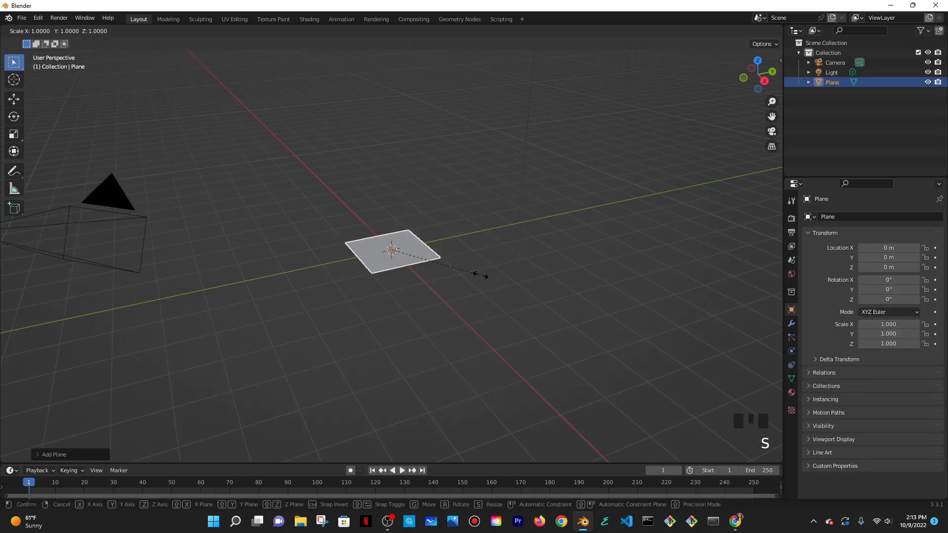
key("4")
key("Return")
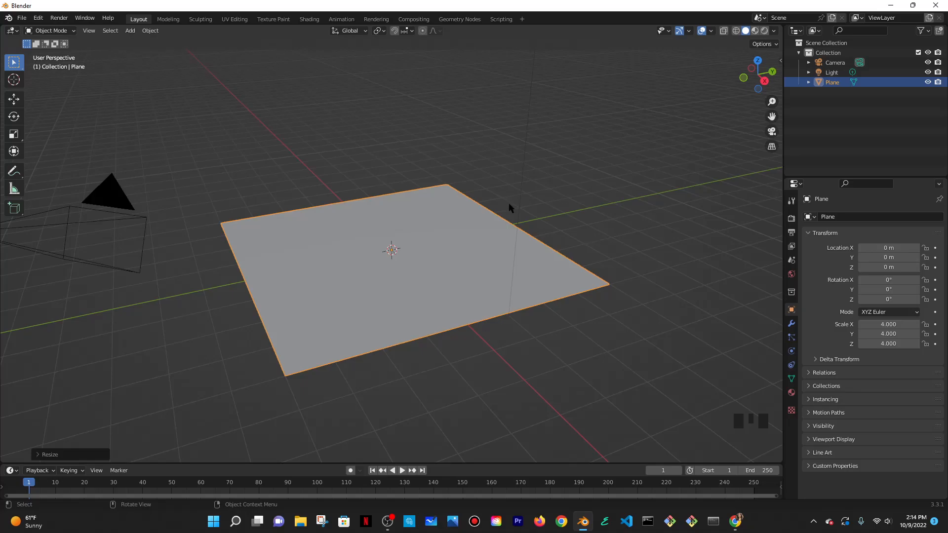
- Extrude the whole plane upward by 0.3 m in Edit Mode to form a slab
key("Tab")
middle_click_drag(354, 250, 416, 231)
key("e")
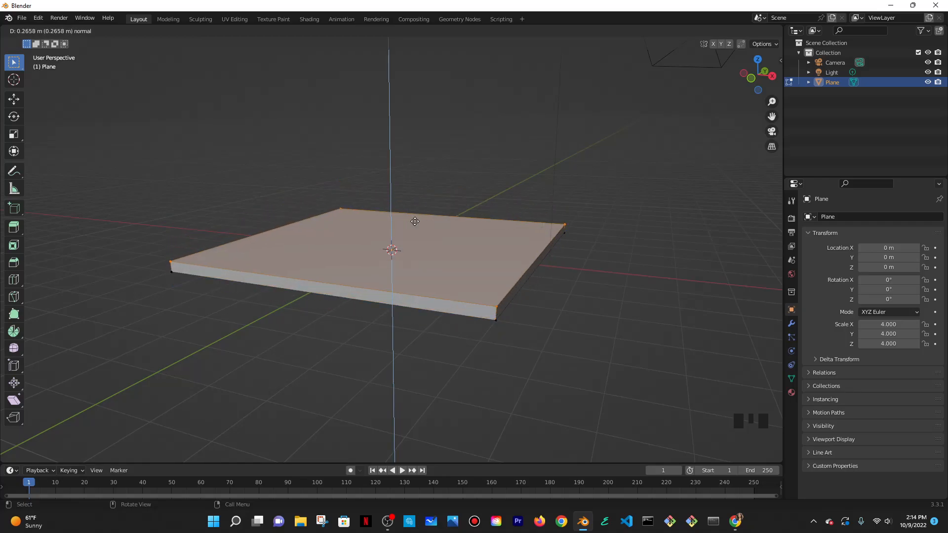
type("0.3")
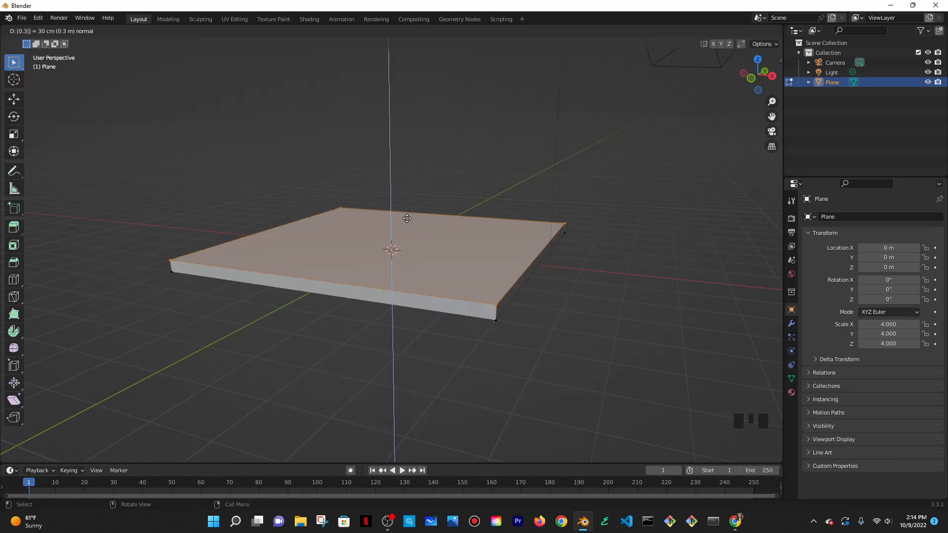
key("Return")
- Inset the slab's top face by about 0.1 m to leave a narrow border around it
middle_click_drag(409, 217, 614, 260)
key("i")
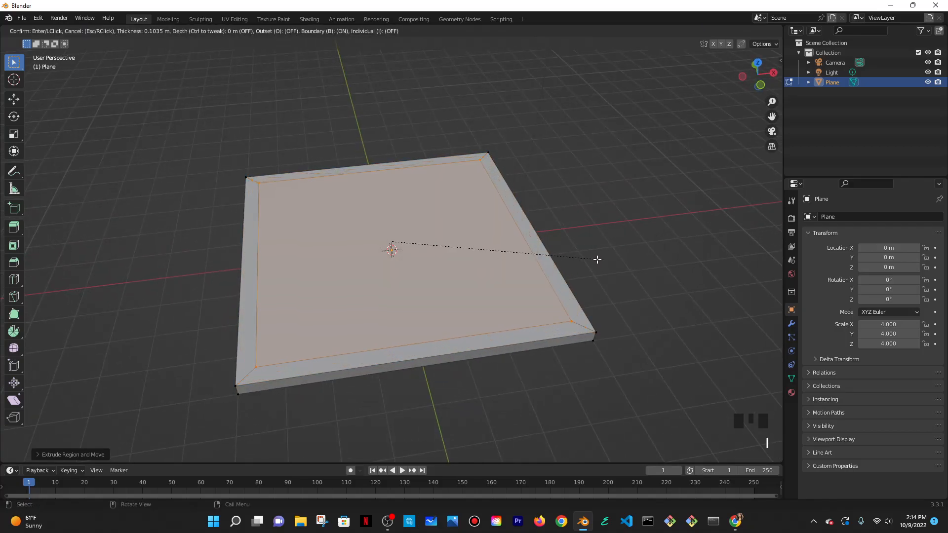
left_click(600, 259)
middle_click_drag(600, 260, 666, 264)
- Switch the viewport to material preview shading and create two new materials on the slab
left_click(791, 393)
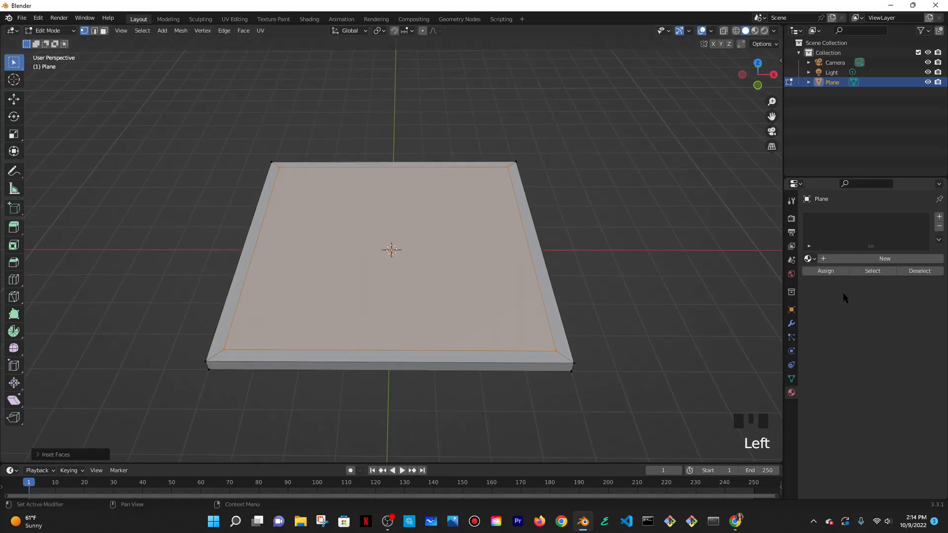
left_click(756, 32)
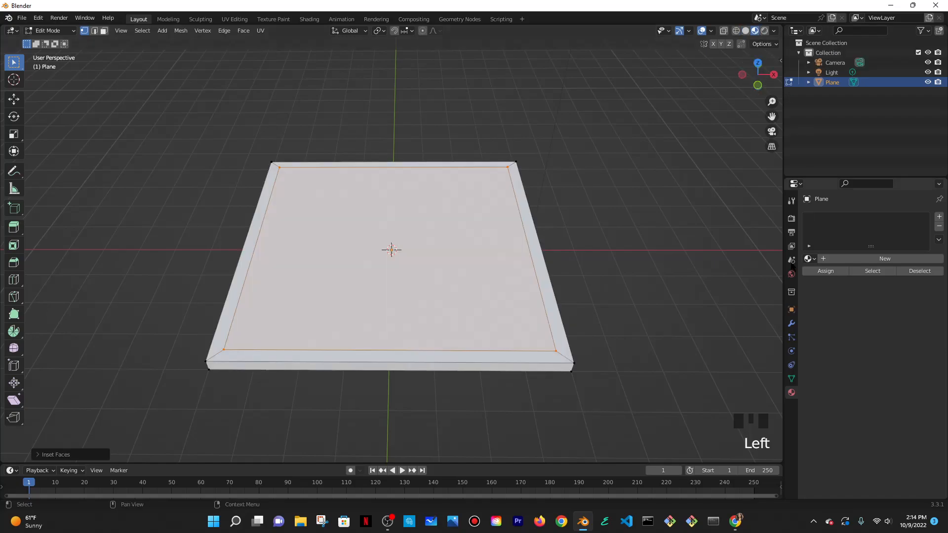
left_click(834, 259)
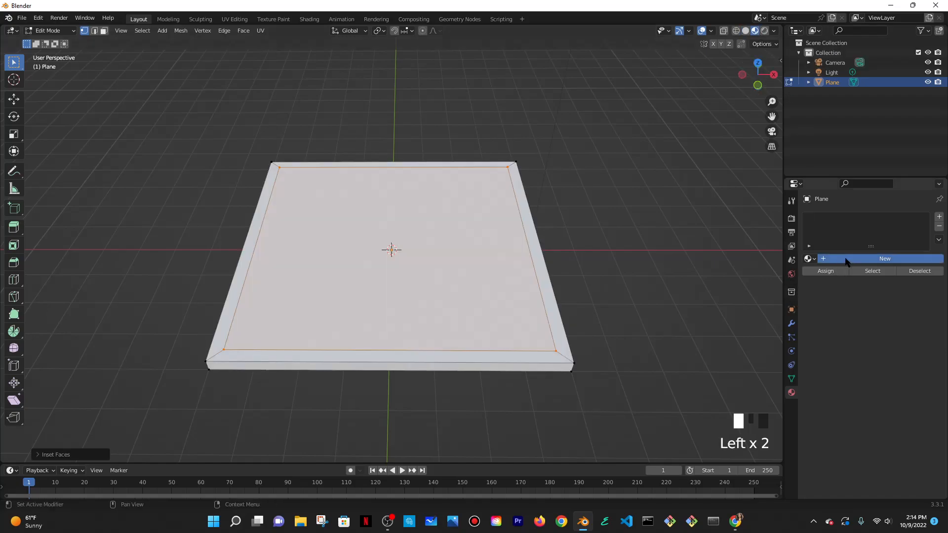
left_click(939, 217)
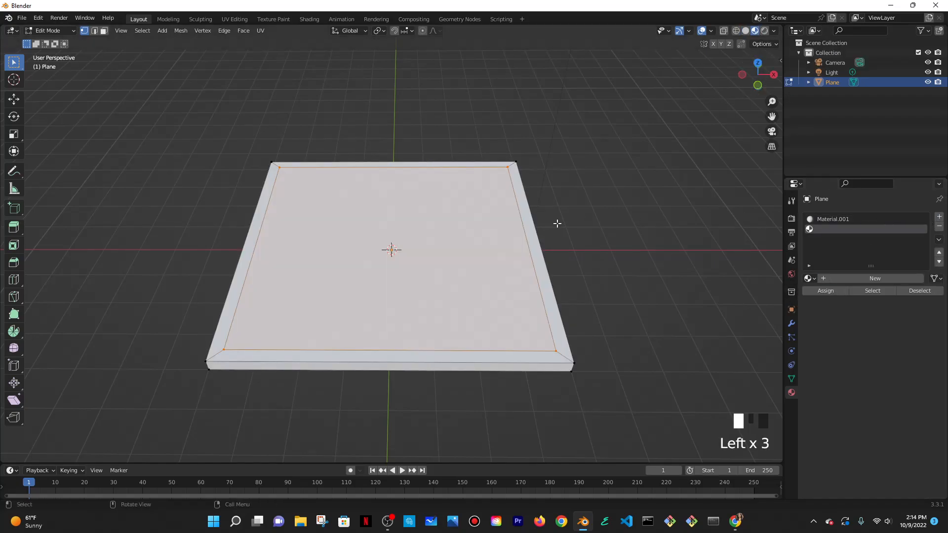
left_click(859, 220)
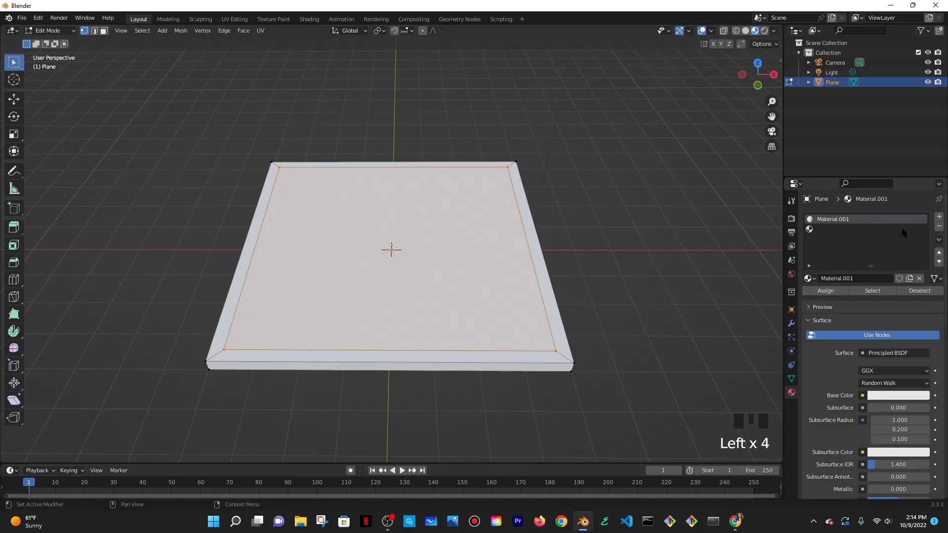
left_click(859, 229)
left_click(873, 280)
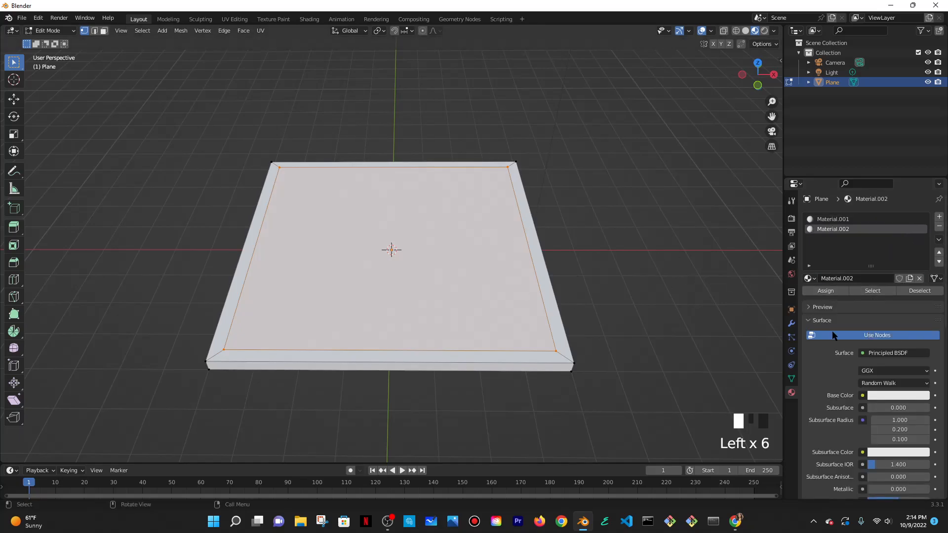
- Darken the second material's base colour to a grey with value 0.220 and assign it to the inset top face
left_click(831, 221)
left_click(828, 228)
left_click(891, 395)
mouse_move(922, 289)
left_mouse_down()
mouse_move(922, 300)
mouse_move(921, 289)
left_mouse_up()
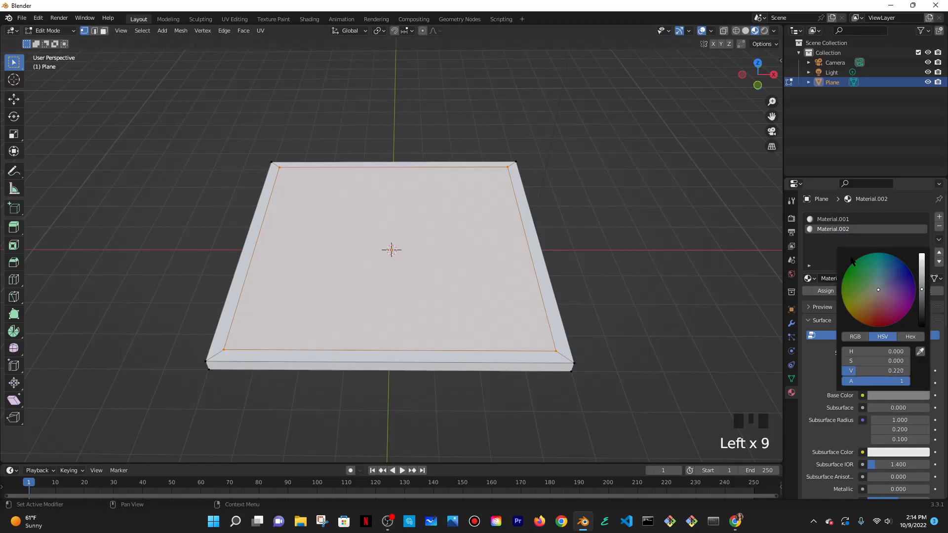
left_click(825, 291)
left_click(579, 230)
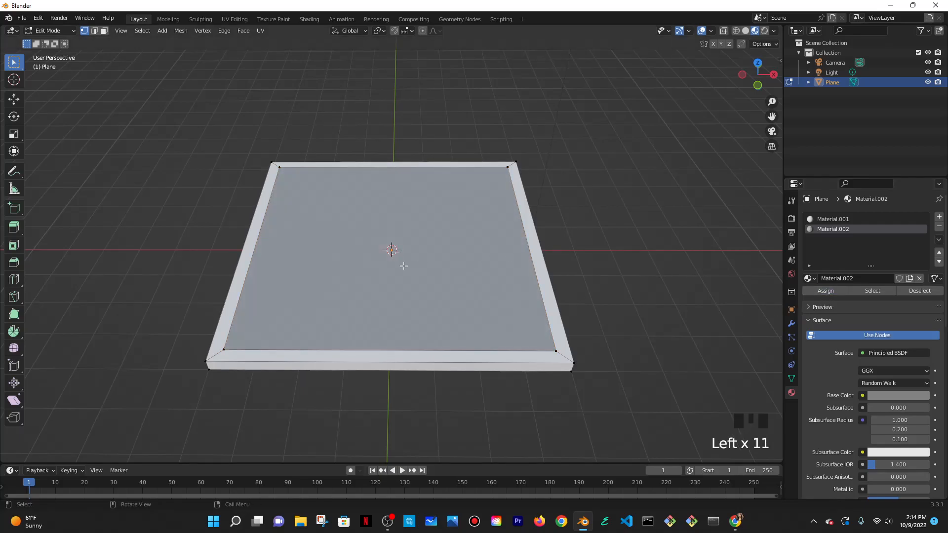
- Lighten the second material's base colour to a grey with a value of about 0.467
middle_click_drag(482, 228, 598, 252)
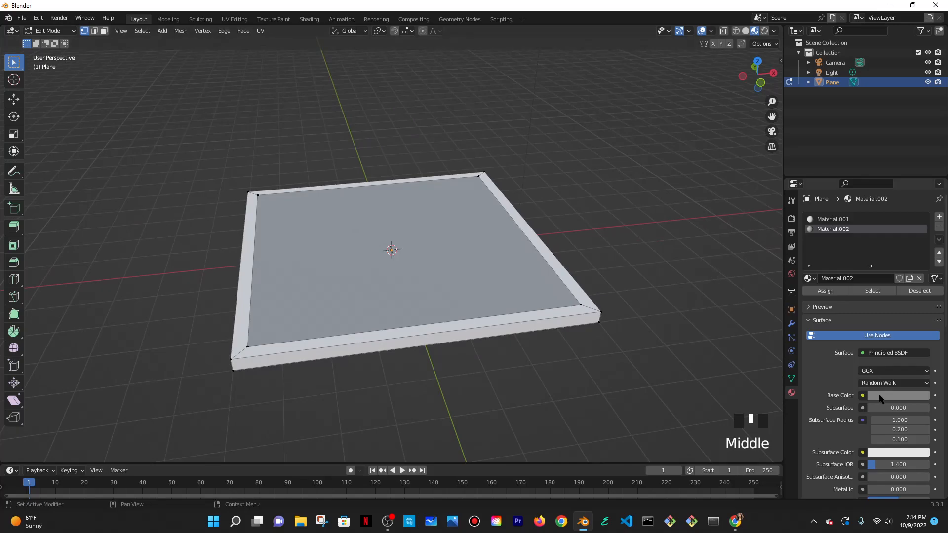
left_click(897, 395)
left_click_drag(920, 304, 921, 271)
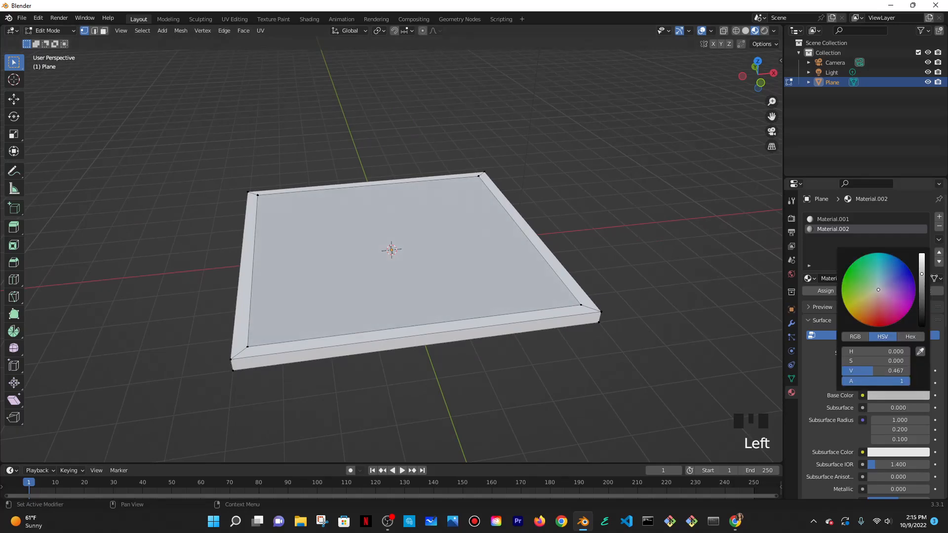
left_click(681, 240)
middle_click_drag(692, 243, 676, 277)
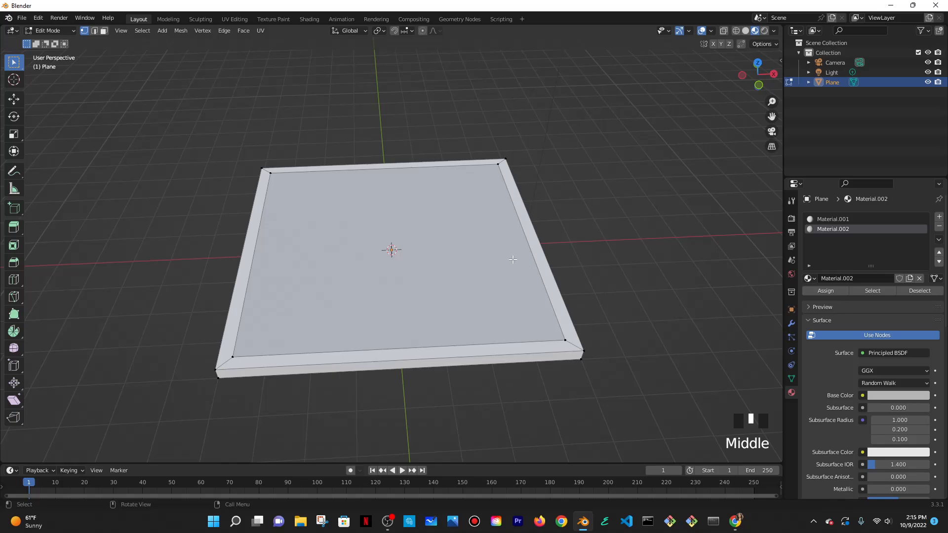
- Return to Object Mode and rename the slab object as Base
key("Tab")
middle_click_drag(479, 322, 481, 296)
left_click(836, 85)
double_click(836, 85)
type("Base")
key("Return")
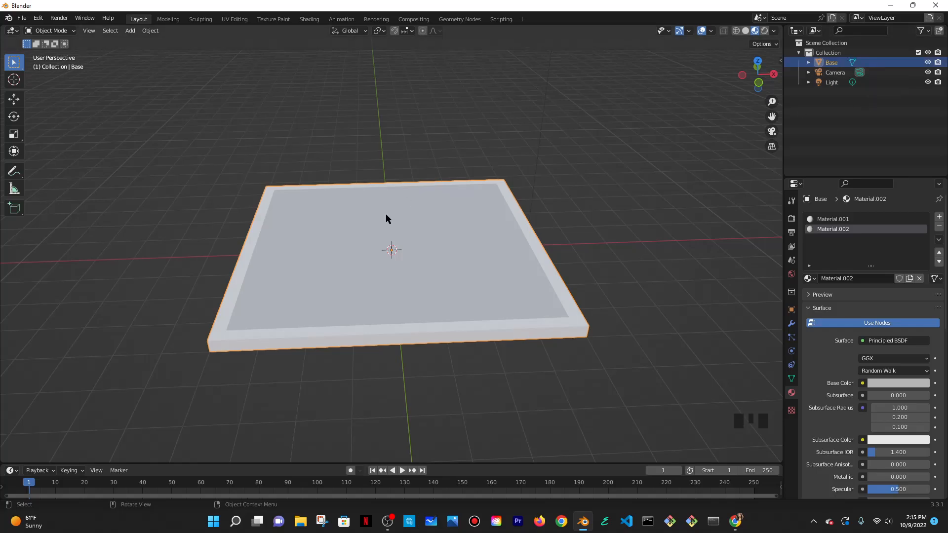
- Add a second plane mesh and move it up along the Z axis to just above the base
key("shift+a")
mouse_move(386, 217)
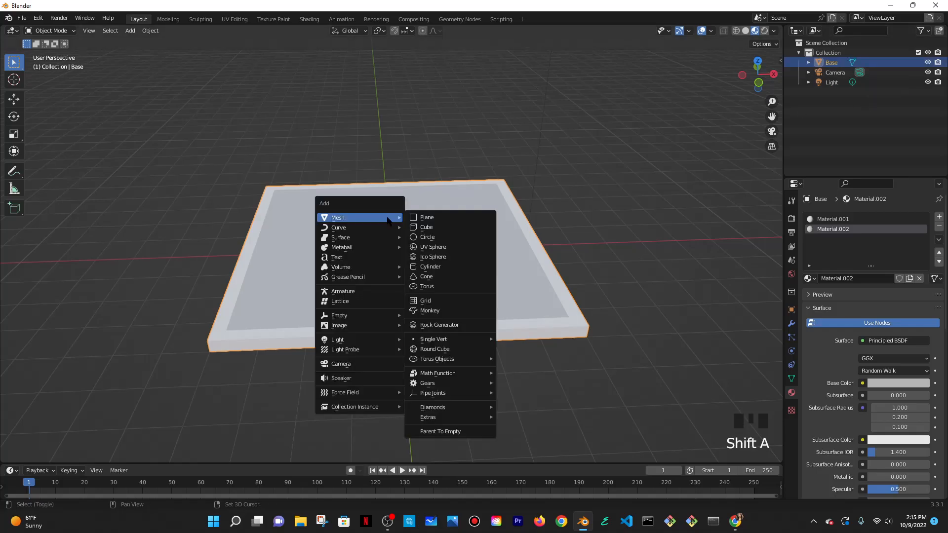
left_click(429, 218)
key("g")
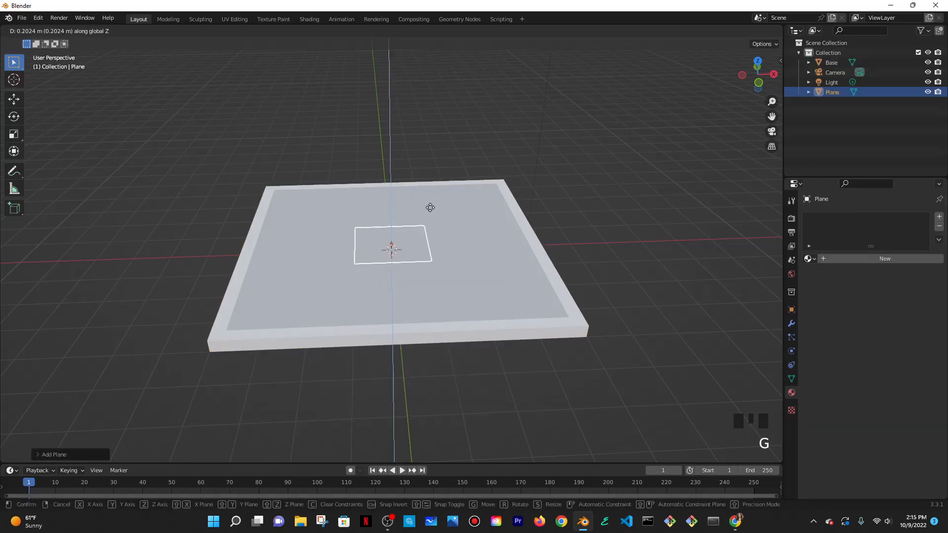
left_click(429, 205)
- Enable snapping with Face Project as the target and move the new plane along Z onto the base's top face
left_click(394, 30)
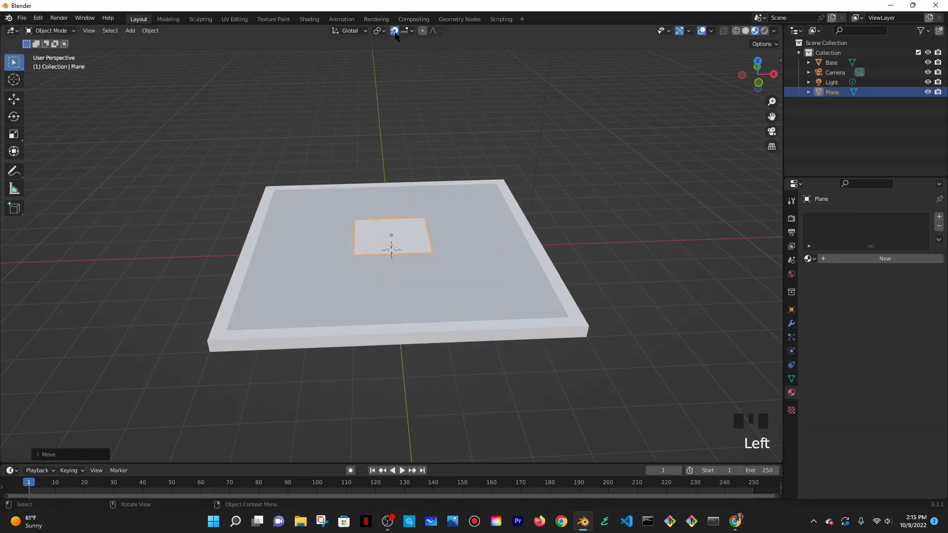
left_click(405, 31)
left_click(400, 89)
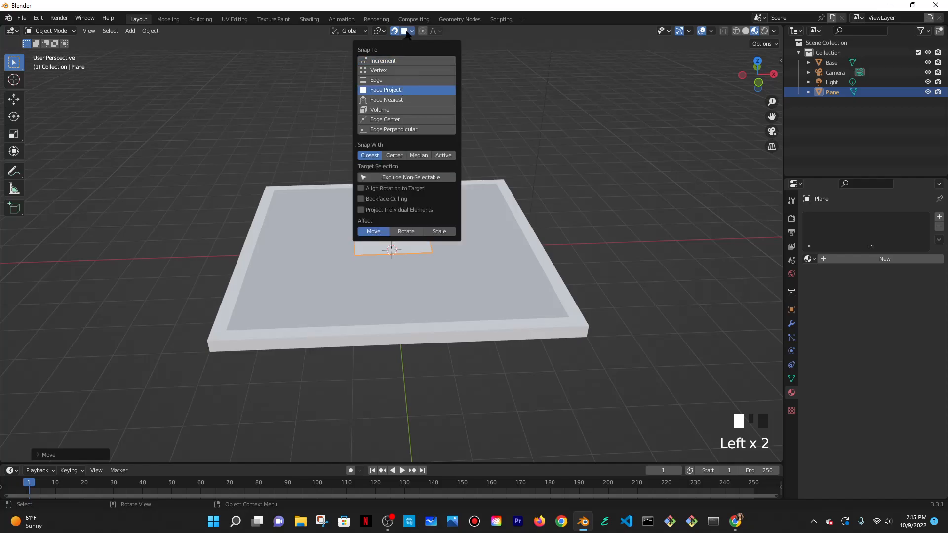
middle_click_drag(417, 220, 413, 190)
key("g")
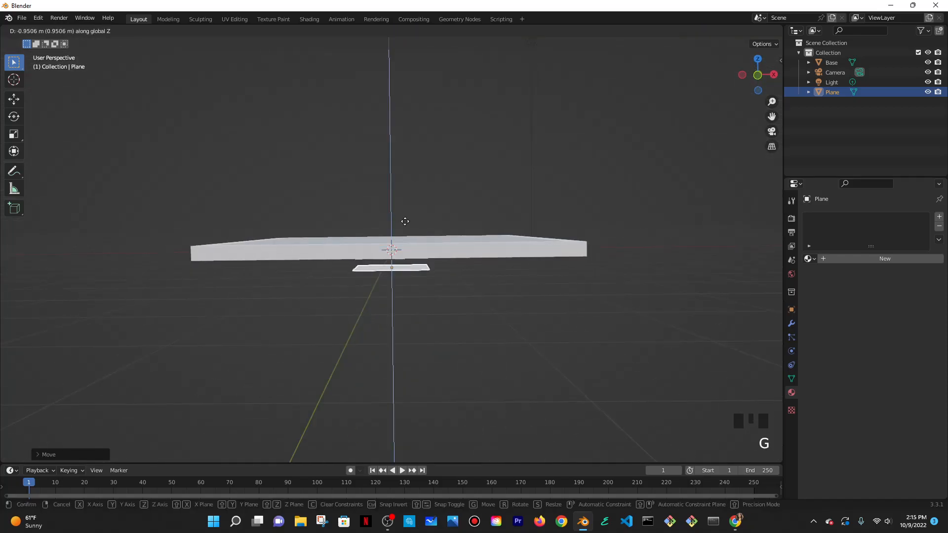
left_click(388, 241)
middle_click_drag(388, 241, 415, 253)
scroll(413, 247, "up", 4)
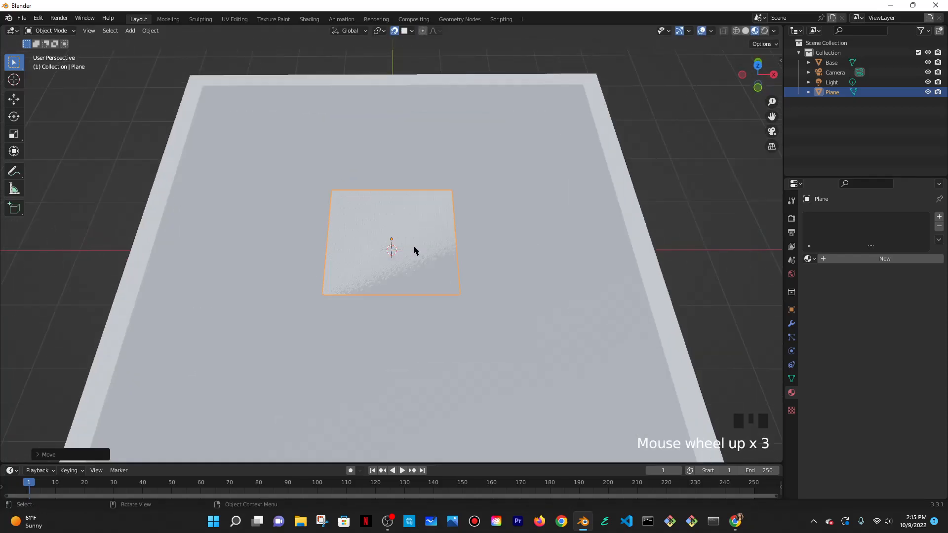
- Turn off snapping and raise the new plane along Z by about 0.04 m above the base's surface
left_click(394, 30)
middle_click_drag(454, 225, 454, 208)
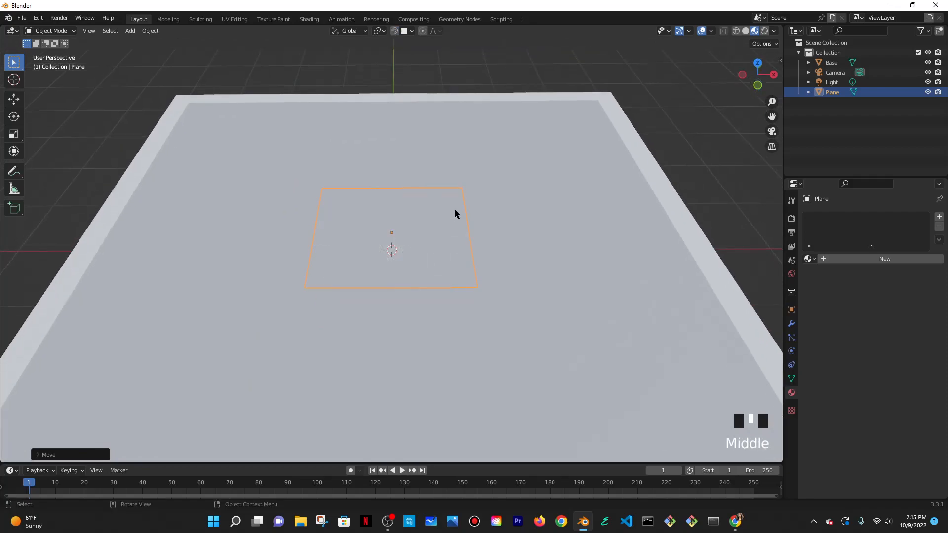
key("g")
key("z")
left_click(454, 210)
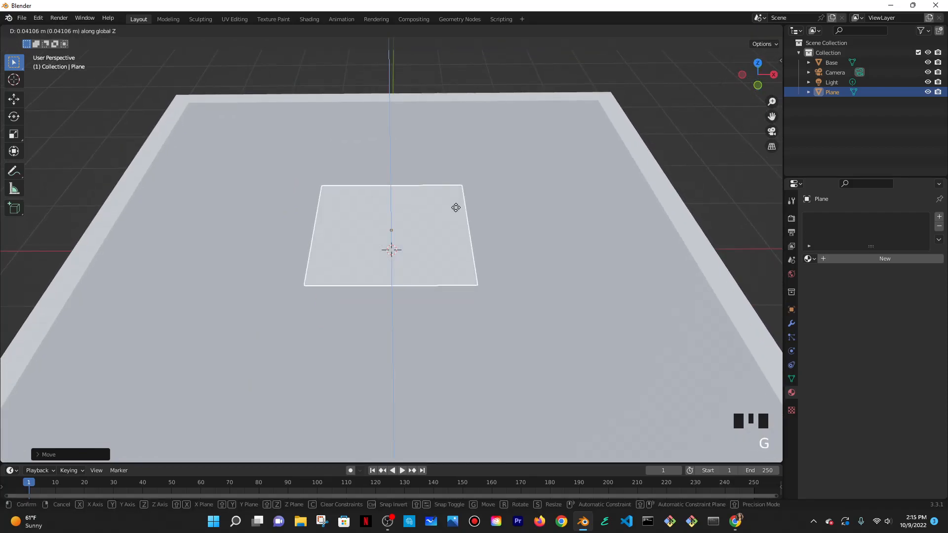
middle_click_drag(504, 181, 503, 148)
scroll(503, 148, "down", 3)
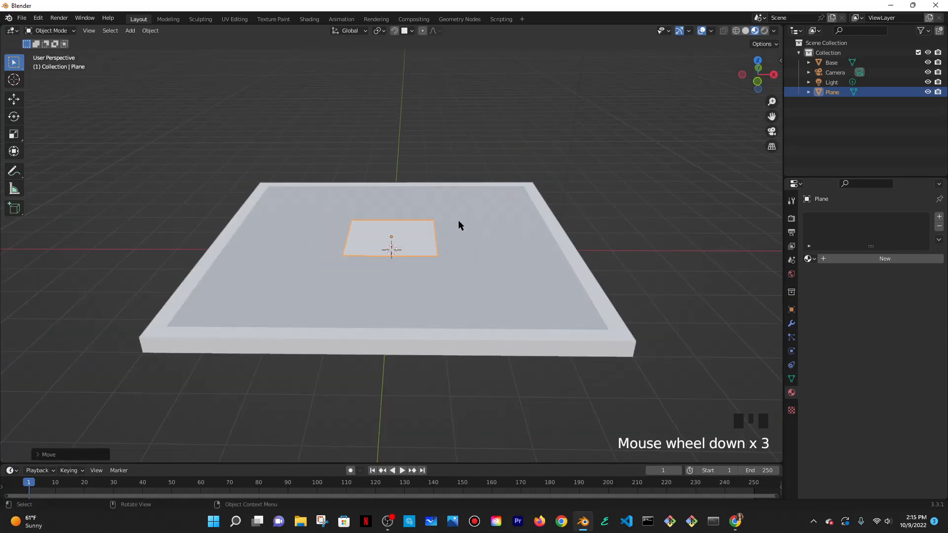
key("s")
key("4")
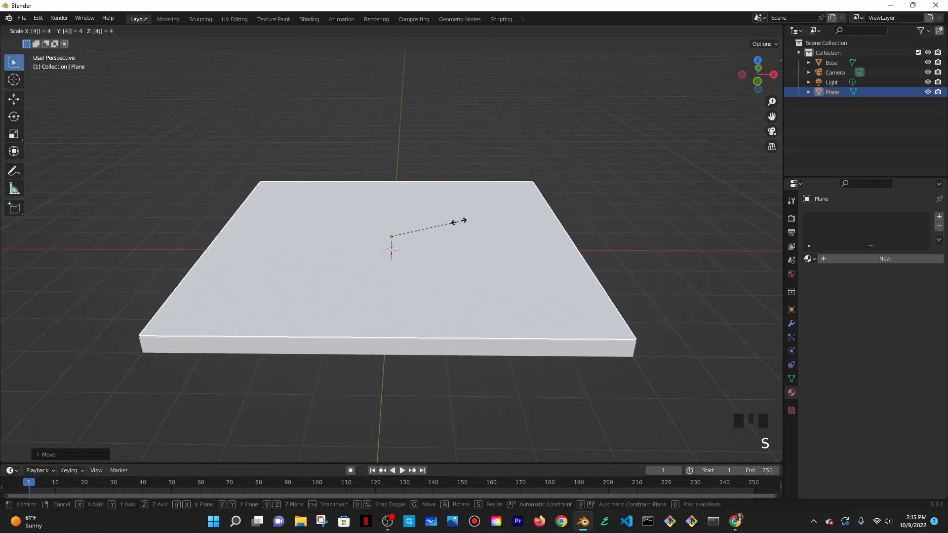
right_click(459, 224)
- Scale the new plane by 3 so it sits within the base's inset border
key("s")
key("4")
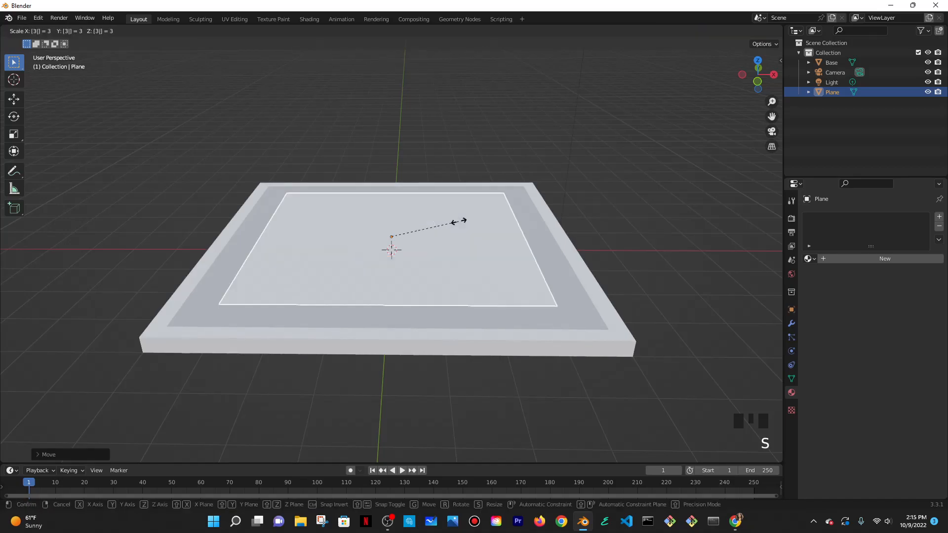
left_click(461, 164)
mouse_move(461, 164)
middle_mouse_down()
mouse_move(461, 229)
mouse_move(464, 148)
middle_mouse_up()
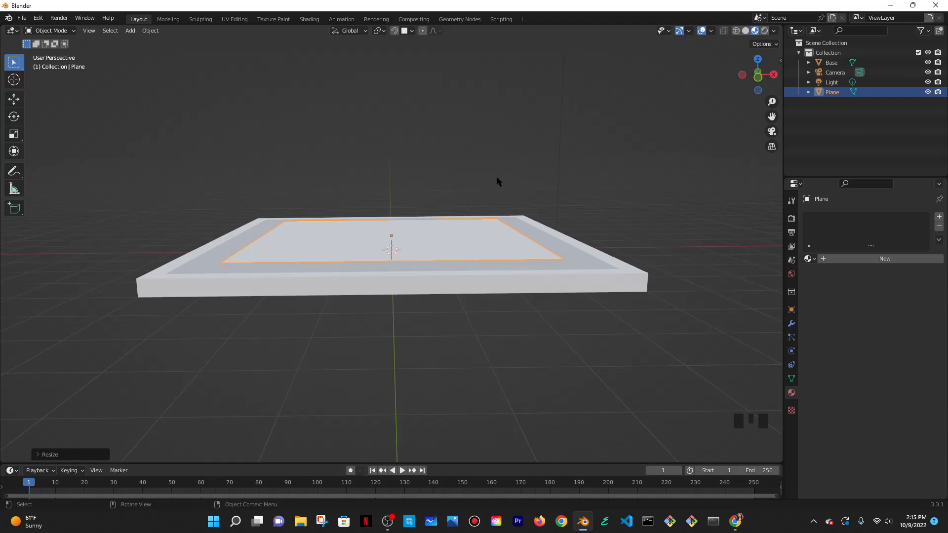
- Try extruding the new plane upward by about 3.2 m in Edit Mode, and undo the extrusion
key("z")
key("Tab")
key("e")
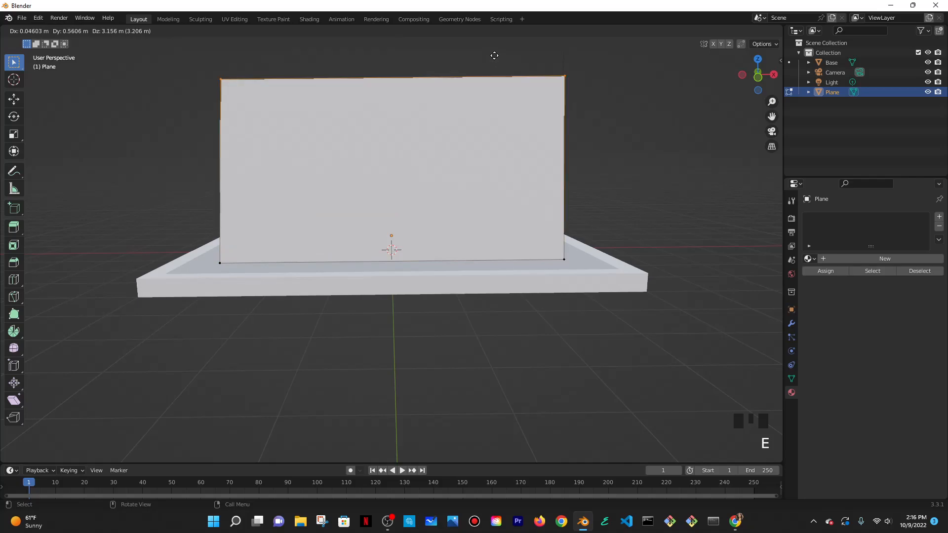
left_click(494, 63)
scroll(617, 112, "down", 3)
middle_click_drag(617, 112, 613, 175)
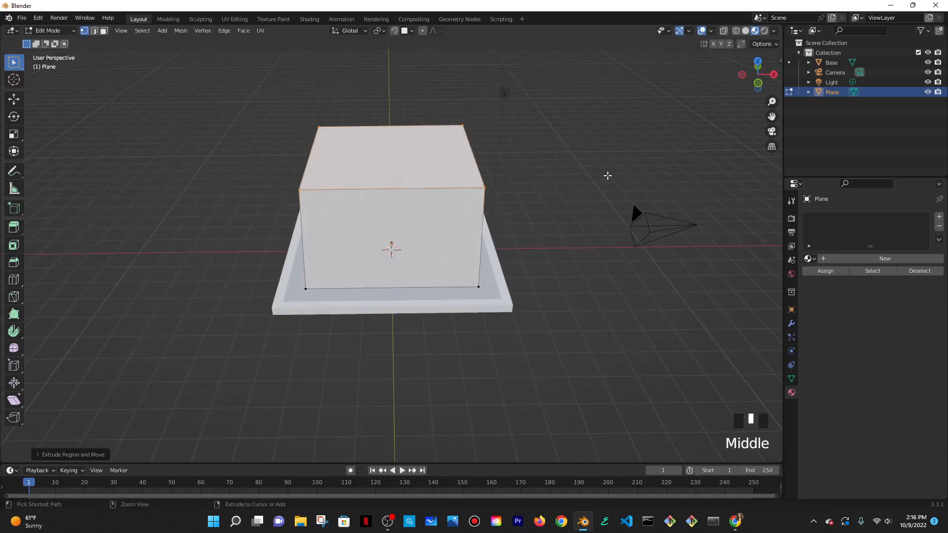
key("ctrl+z")
- Try extruding the new plane about 4.5 m along Z, and undo back to the flat plane in Object Mode
middle_click_drag(554, 199, 554, 227)
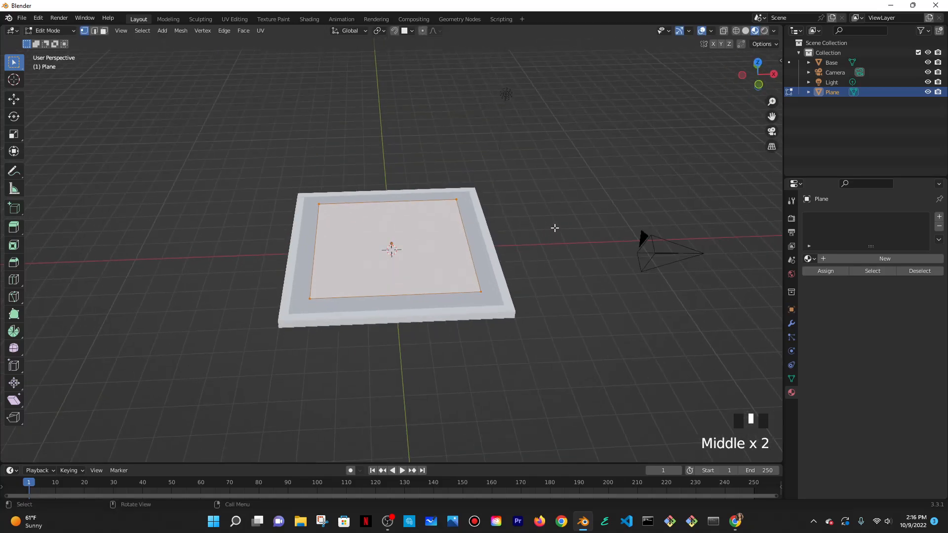
key("e")
key("z")
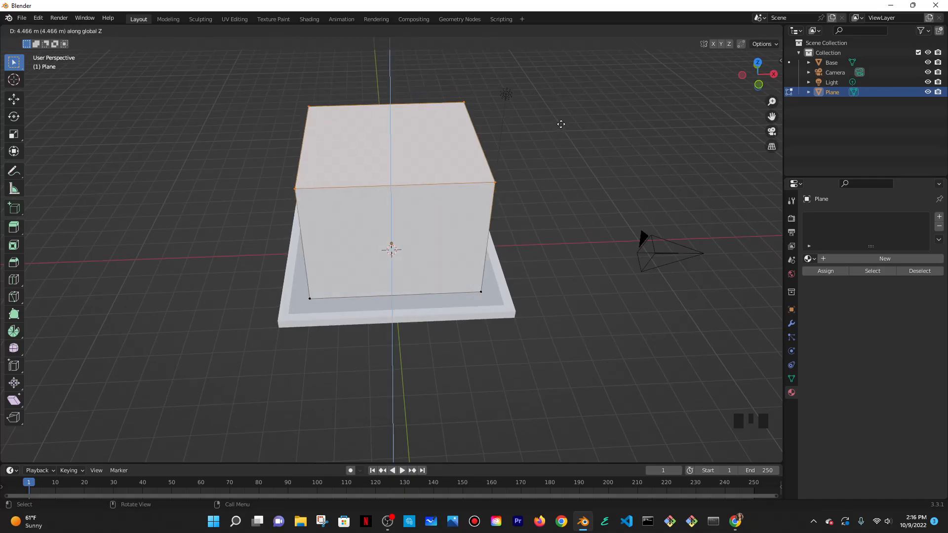
left_click(563, 129)
middle_click_drag(570, 236, 558, 252)
key("ctrl+z")
key("ctrl+z")
key("ctrl+z")
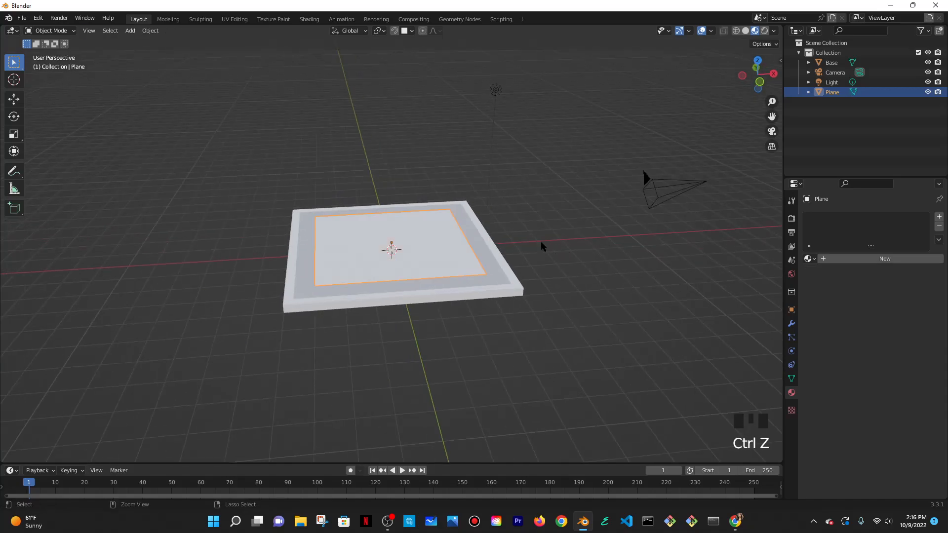
- Scale the new plane by 2 so a wider margin of the base remains around it
key("s")
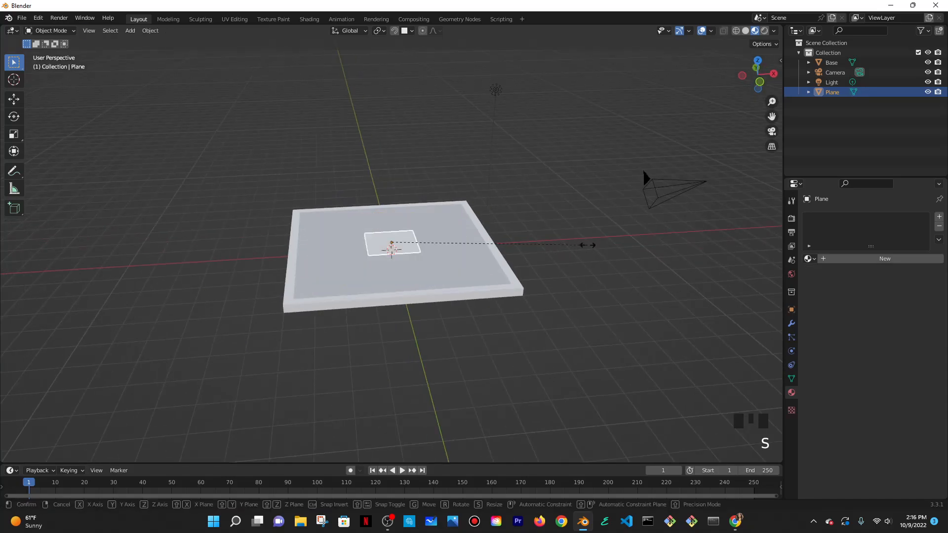
key("2")
left_click(588, 247)
middle_click_drag(587, 246, 558, 228)
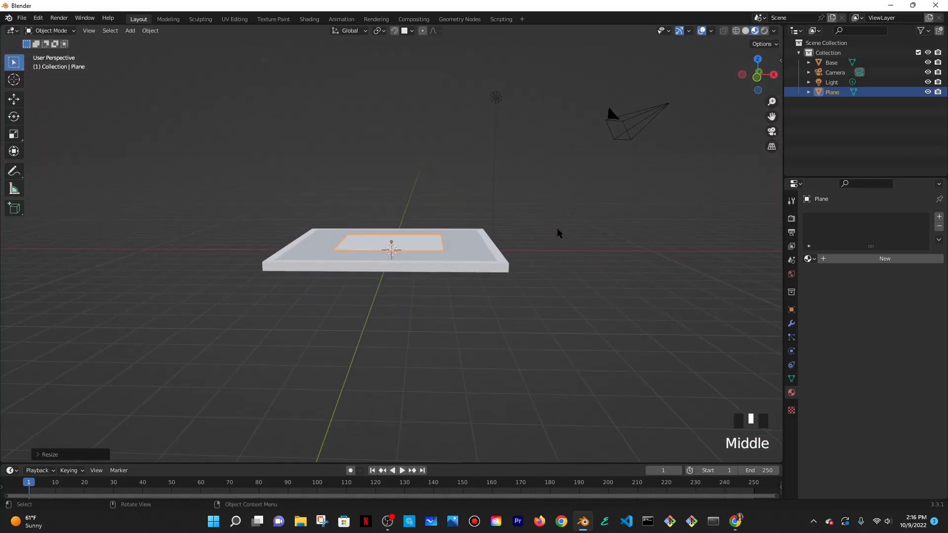
- Extrude the plane upward by about 5 m in Edit Mode to form the building's main block
key("Tab")
key("e")
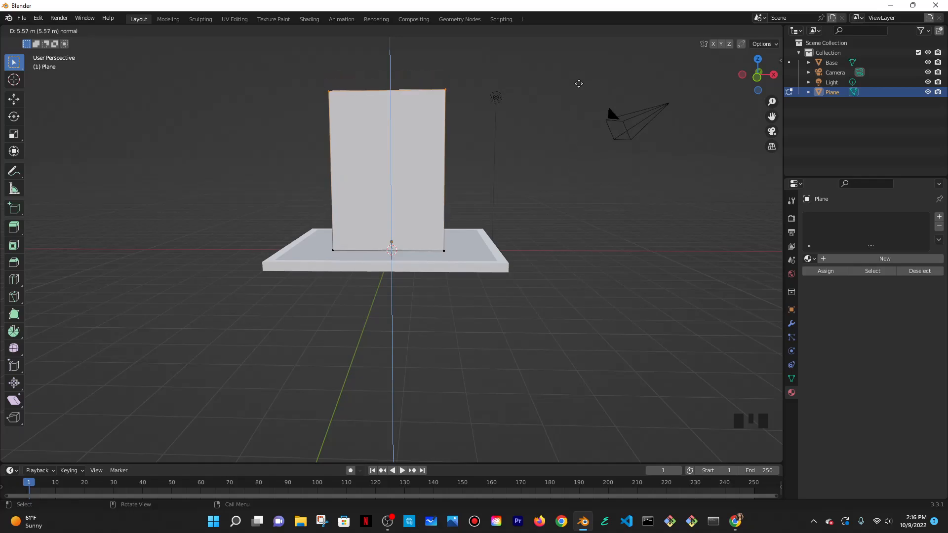
left_click(574, 96)
- Align the scene camera to a corner view that shows the whole block and base
middle_click_drag(512, 191, 531, 269)
scroll(481, 165, "down", 2)
scroll(373, 313, "up", 2)
middle_click_drag(372, 312, 399, 308)
key("grave")
middle_click_drag(505, 277, 548, 275)
scroll(548, 270, "down", 2)
scroll(548, 275, "up", 1)
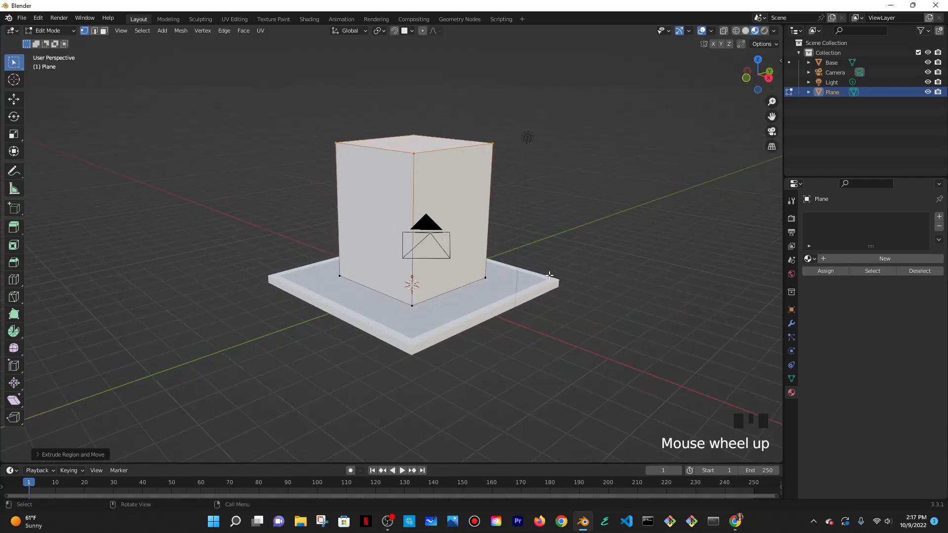
mouse_move(597, 258)
middle_mouse_down("shift")
mouse_move(586, 263)
mouse_move(597, 261)
middle_mouse_up("shift")
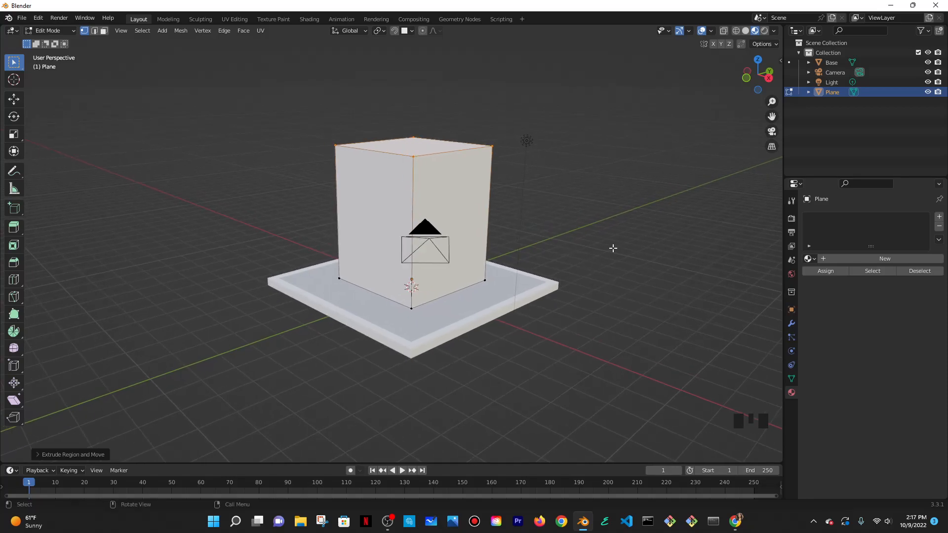
key("ctrl+alt+KP_0")
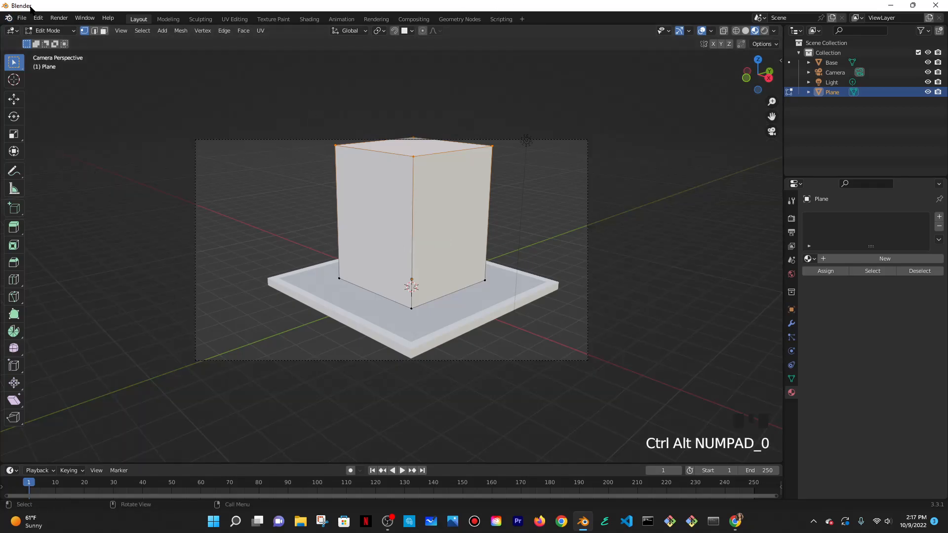
- Look up the Emulate Numpad option in the input preferences and close them
left_click(38, 18)
left_click(51, 157)
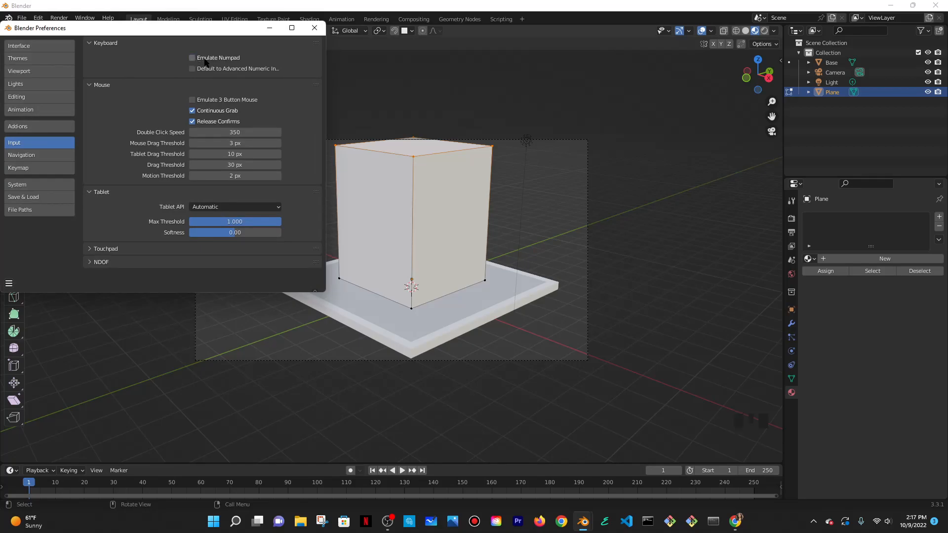
left_click(314, 29)
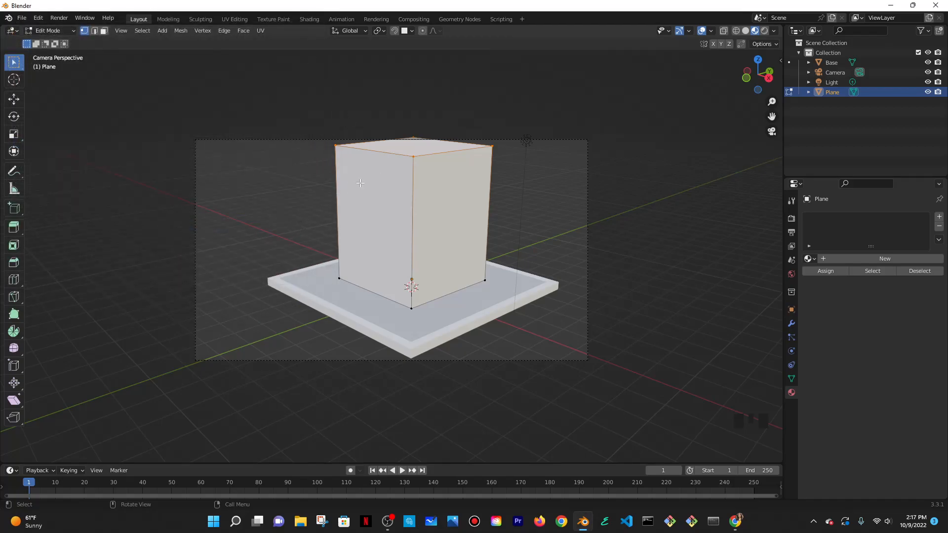
- Realign the camera to a slightly wider corner view of the block and base, and check the framing through the camera
middle_click(185, 146)
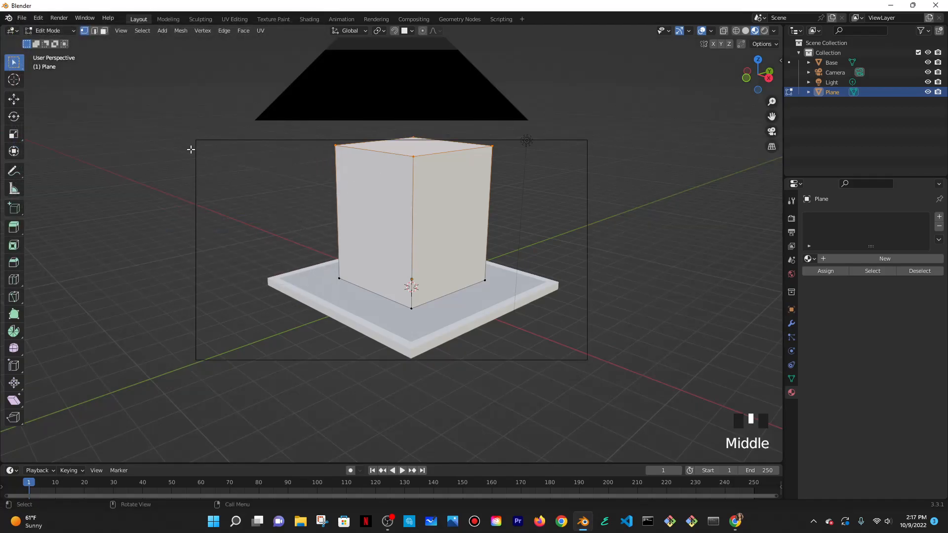
key("KP_0")
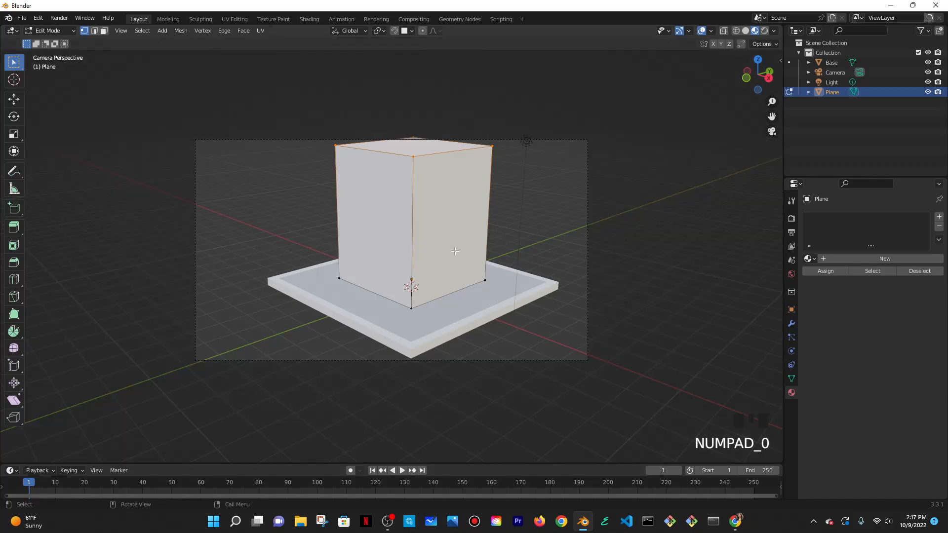
middle_click(452, 253)
middle_click_drag(627, 254, 610, 252, "shift")
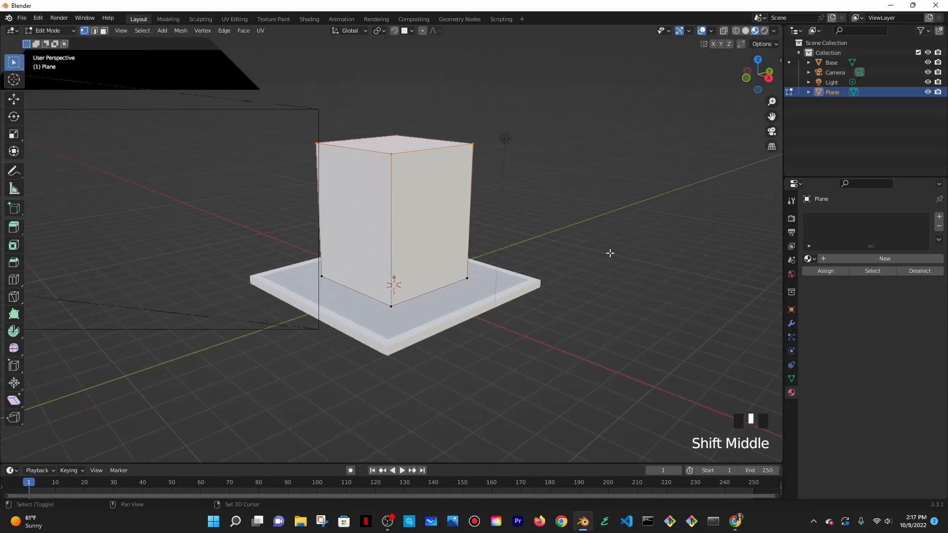
scroll(610, 252, "down", 1)
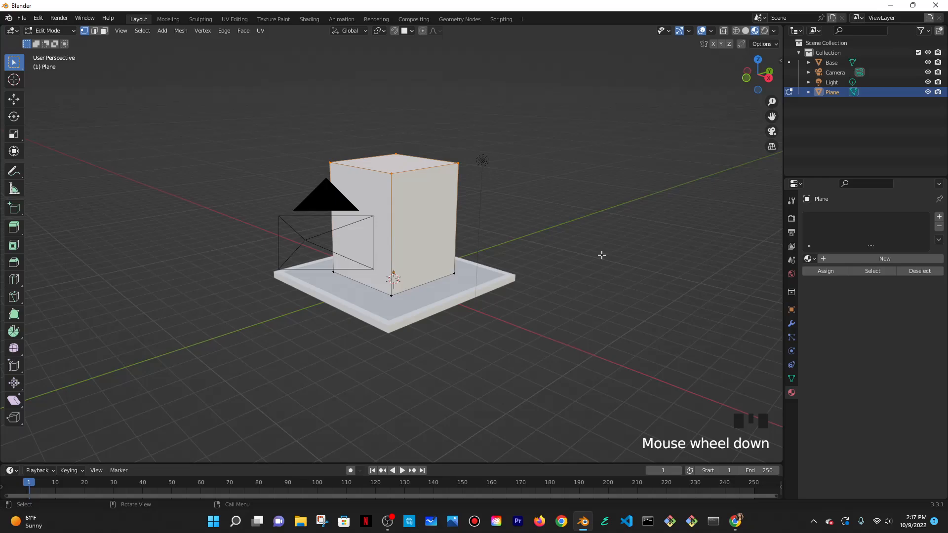
key("ctrl+alt+KP_0")
middle_click(602, 316)
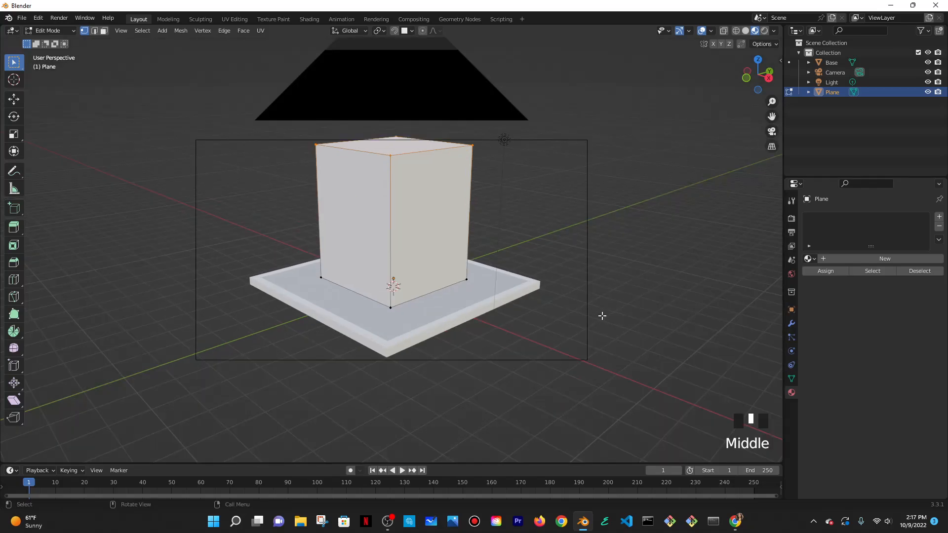
key("ctrl+alt+KP_0")
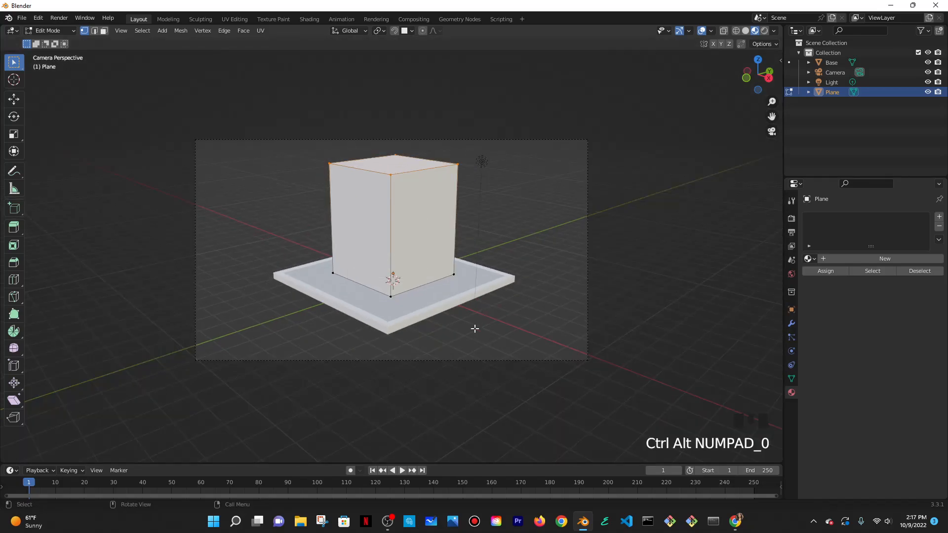
middle_click(617, 191)
mouse_move(319, 280)
middle_mouse_down()
mouse_move(291, 300)
mouse_move(249, 256)
mouse_move(329, 274)
middle_mouse_up()
key("KP_0")
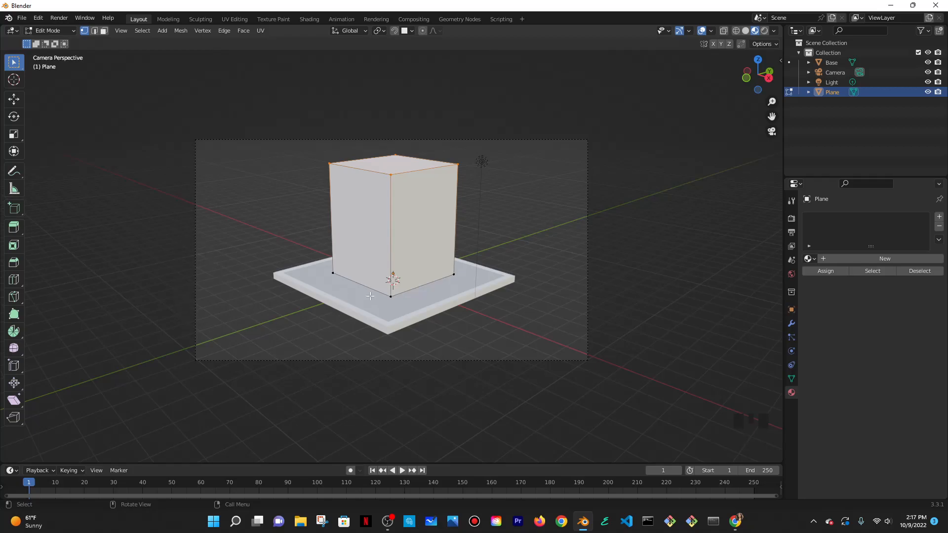
scroll(370, 295, "up", 1)
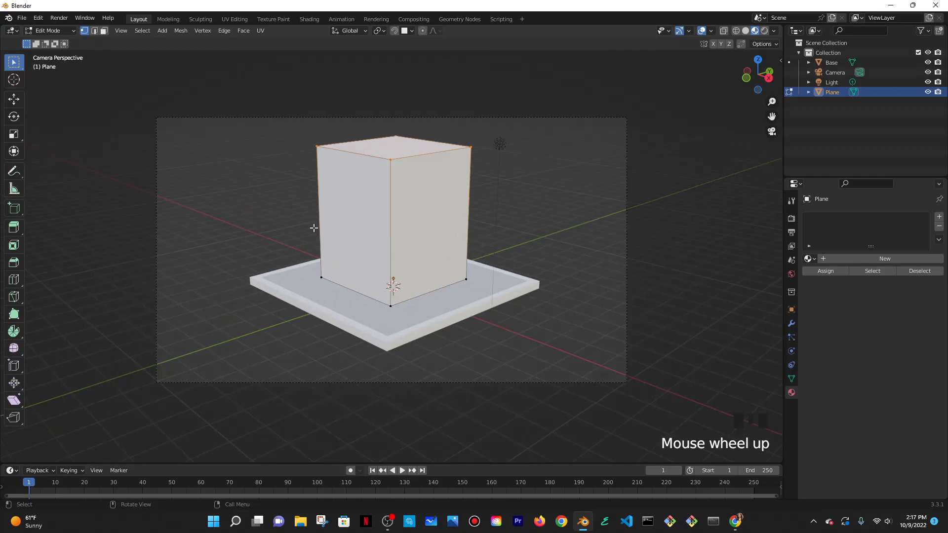
- Add a horizontal loop cut around the block and slide it slightly above mid-height, by a factor of about 0.24
middle_click_drag(325, 233, 281, 226)
key("ctrl+r")
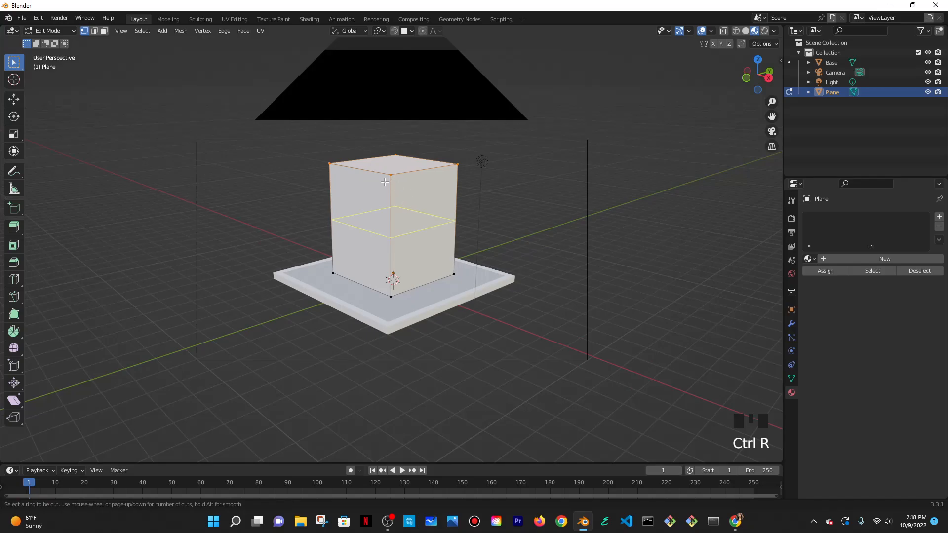
left_click(385, 182)
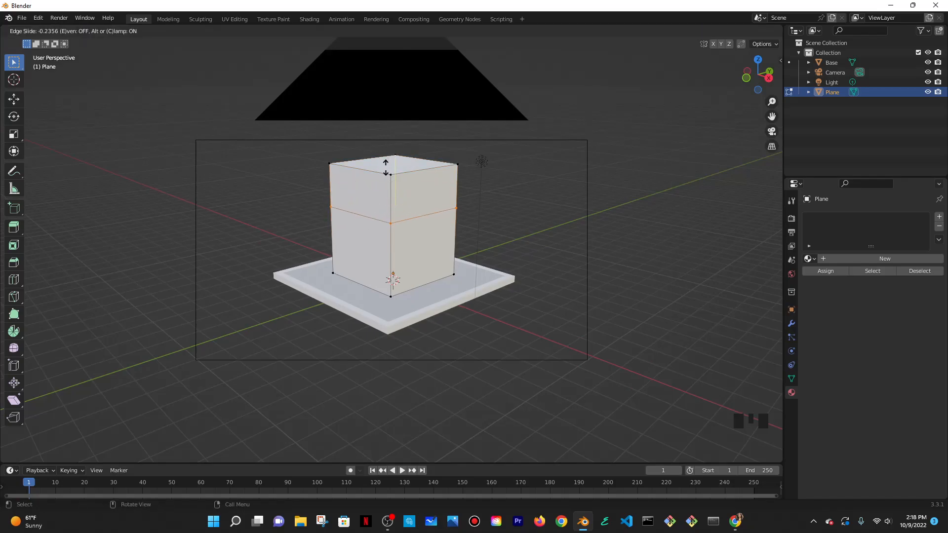
left_click(385, 168)
- Select only the block's lower front face in face select mode and inset it by about 0.1 m
middle_click_drag(398, 264, 372, 248)
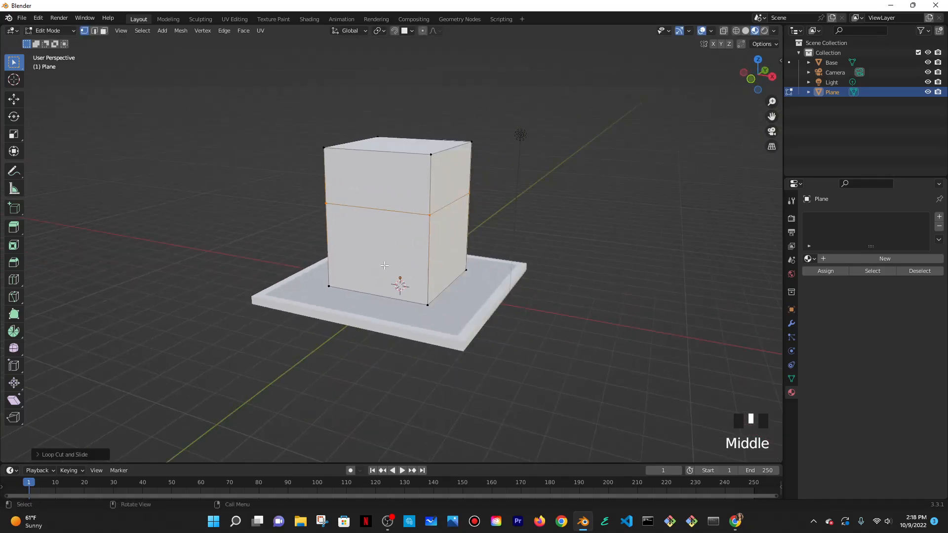
scroll(369, 246, "up", 2)
left_click(104, 31)
left_click(447, 251)
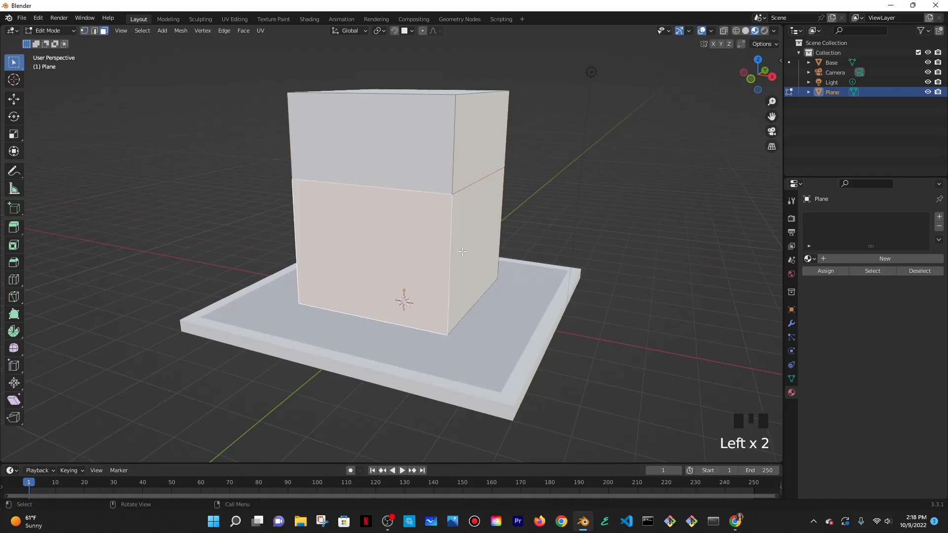
middle_click_drag(518, 258, 431, 203)
key("ctrl+z")
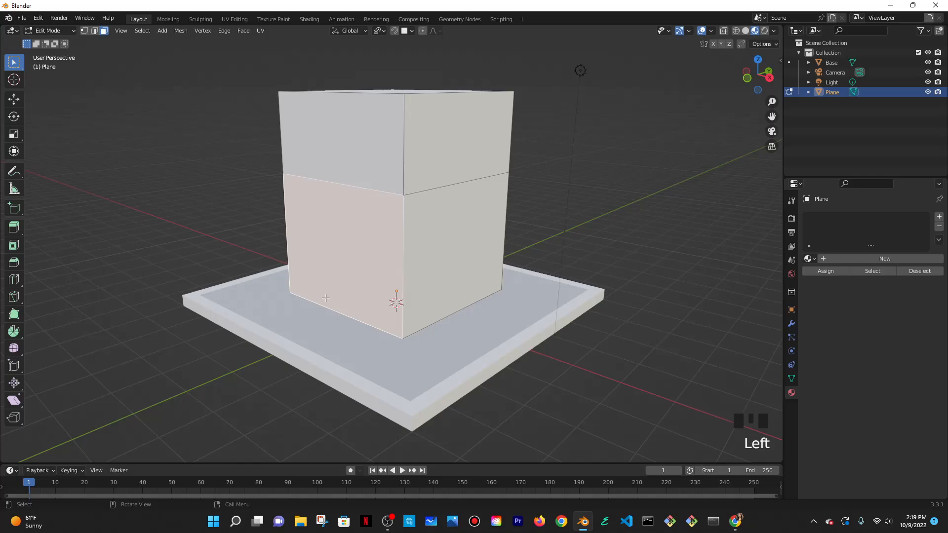
key("i")
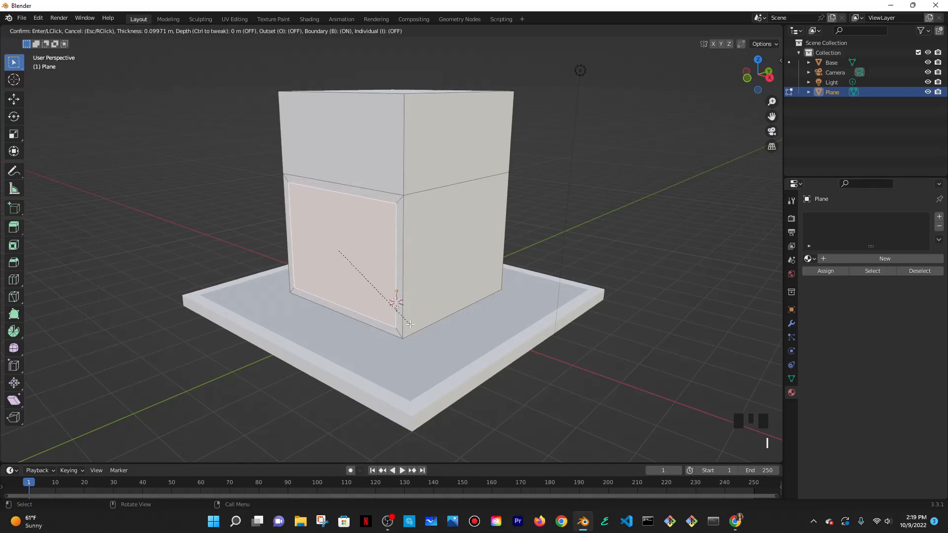
left_click(410, 324)
- Extrude the inset front face in place, dropping the trial offset along X
middle_click_drag(400, 302, 549, 301)
key("e")
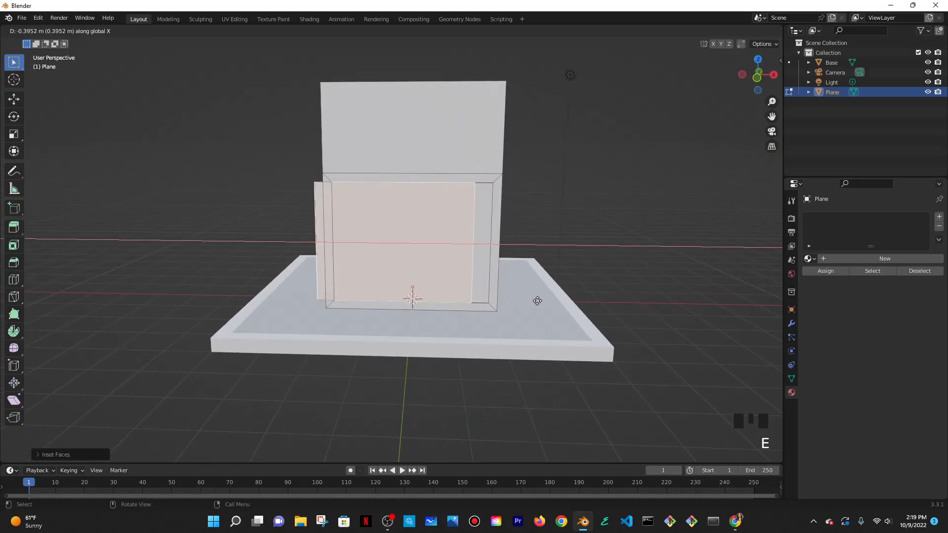
left_click(551, 298)
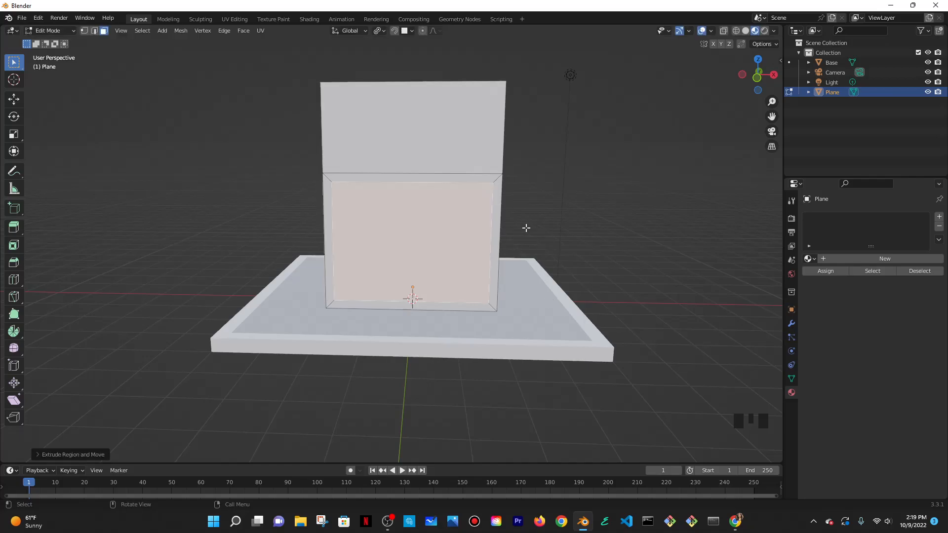
- Try extruding and moving the right-hand vertical edge of the inset front face
left_click(492, 214)
left_click(487, 224)
left_click(491, 220)
left_click(490, 214)
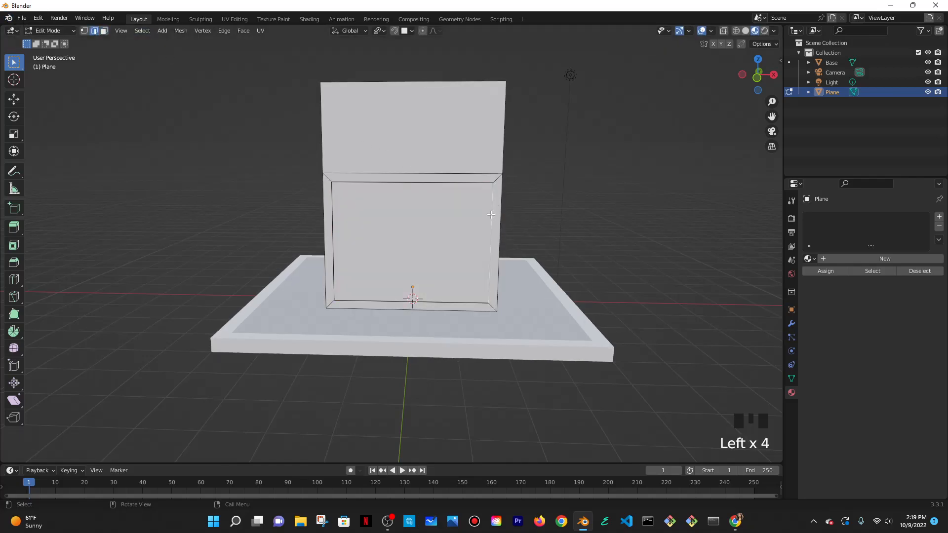
key("e")
right_click(514, 241)
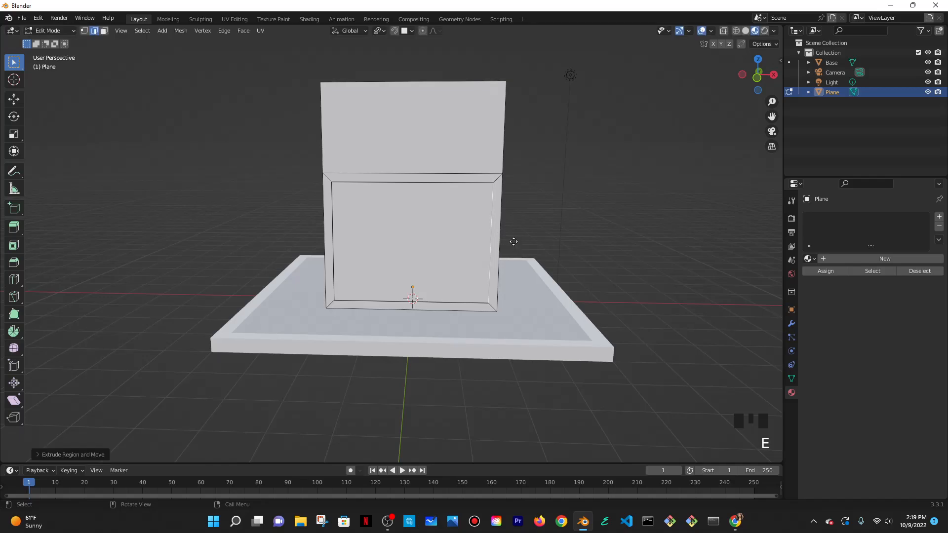
key("g")
left_click(501, 242)
- Select the inner front face and move it about 0.1 m inward along Y to recess it
middle_click_drag(512, 235, 396, 303)
scroll(402, 335, "up", 3)
middle_click_drag(402, 335, 529, 237)
scroll(529, 237, "down", 2)
left_click(104, 32)
left_click(513, 217)
middle_click_drag(585, 223, 558, 242)
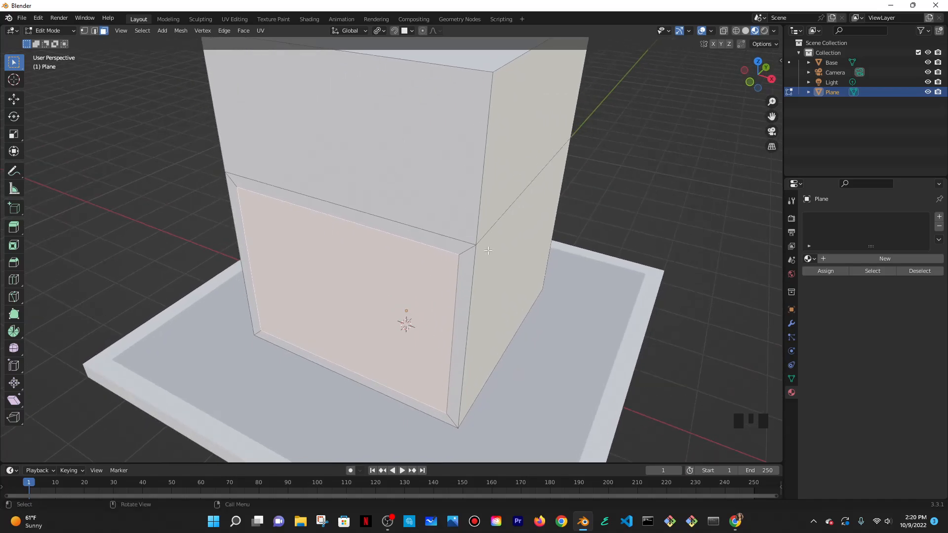
key("g")
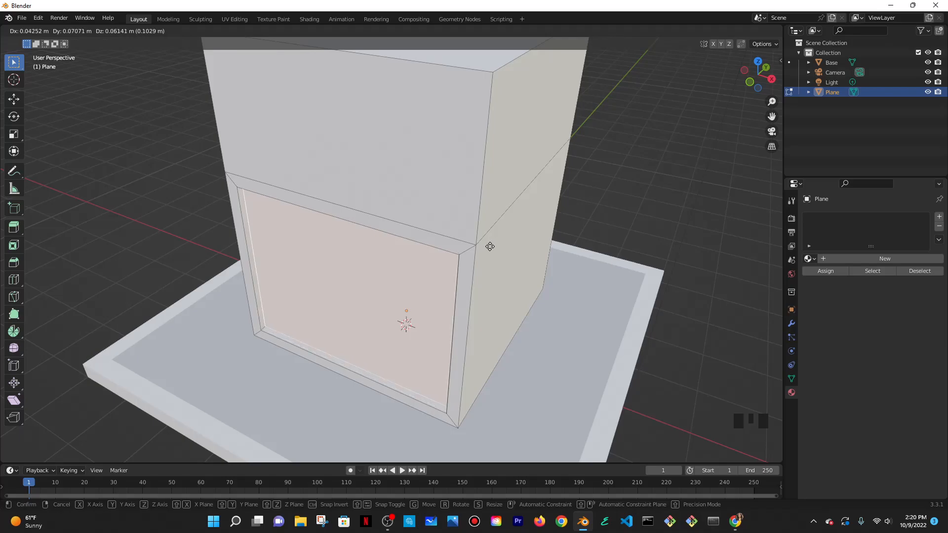
key("y")
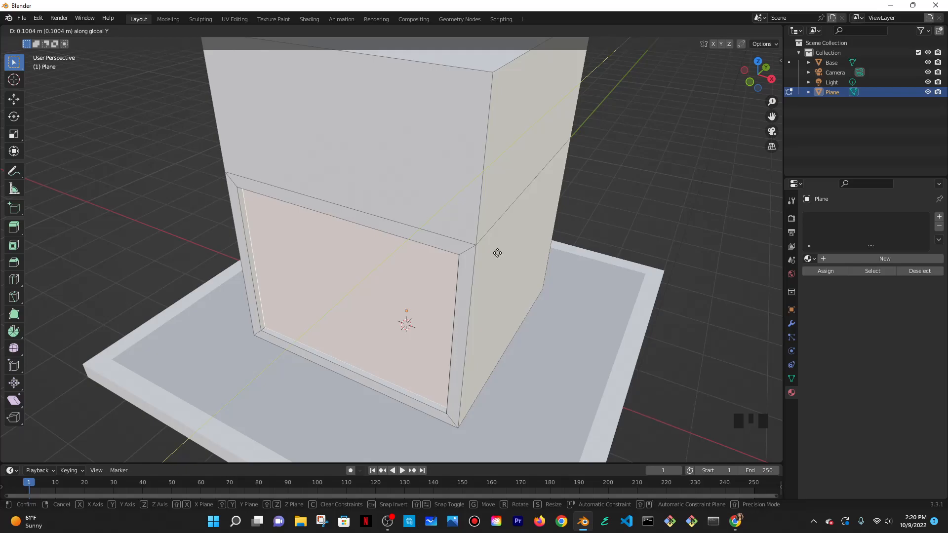
left_click(497, 253)
- Try adding a single vertical loop cut near the middle of the block's front, and undo it
mouse_move(497, 253)
middle_mouse_down()
mouse_move(545, 257)
mouse_move(576, 239)
mouse_move(507, 260)
middle_mouse_up()
scroll(553, 253, "down", 1)
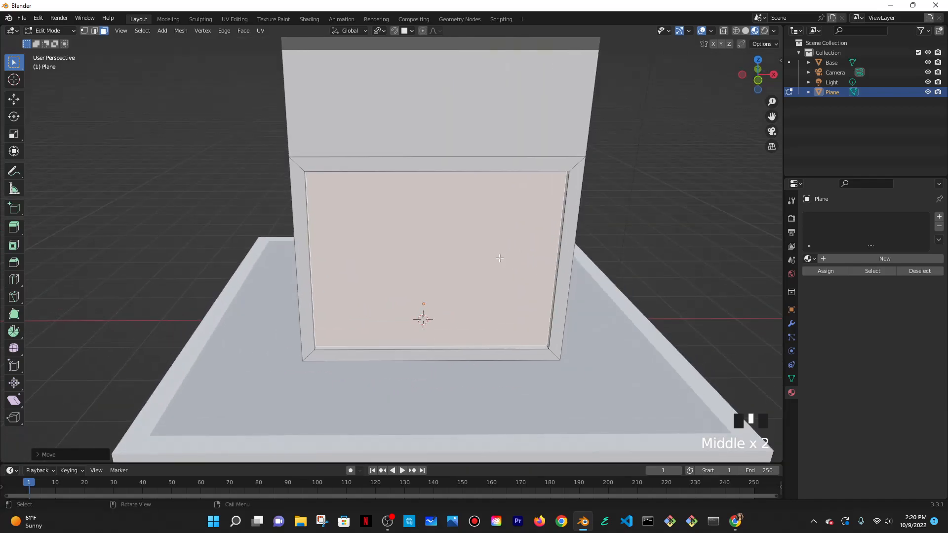
key("ctrl+r")
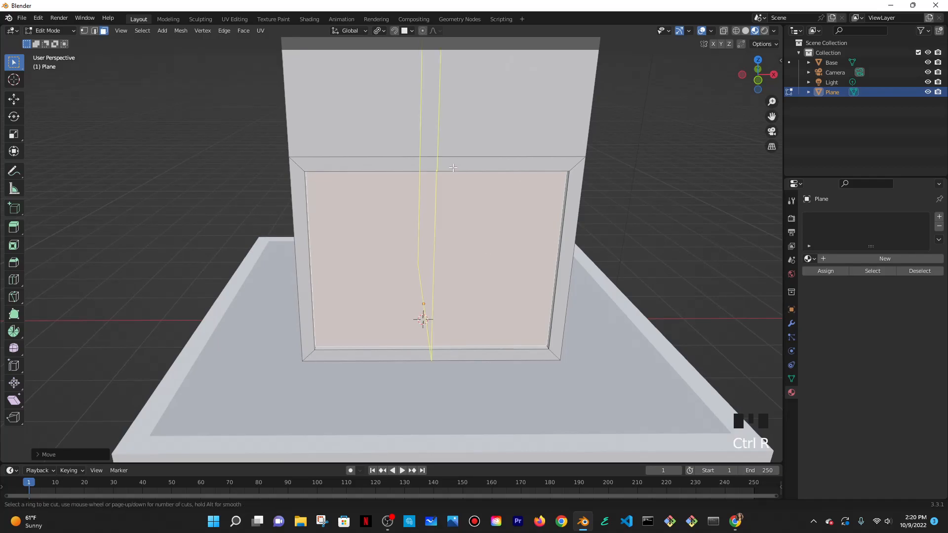
left_click(453, 167)
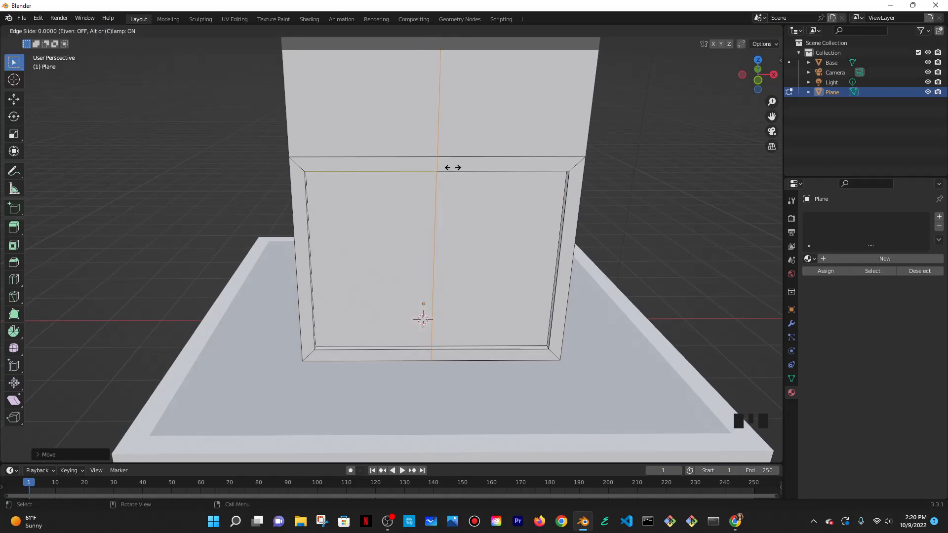
left_click(443, 168)
key("ctrl+r")
right_click(453, 169)
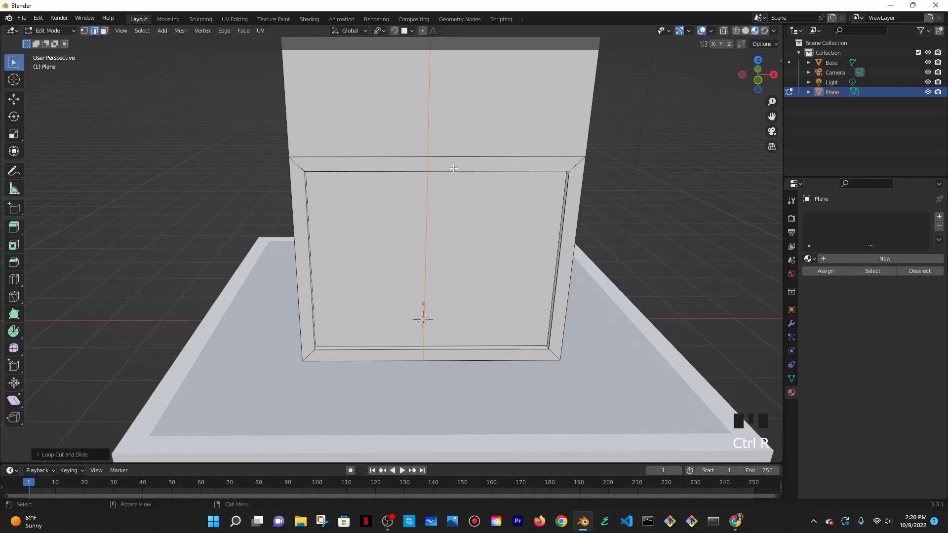
key("ctrl+z")
- Try a loop cut with two vertical cuts across the block's front, and cancel it
key("ctrl+r")
scroll(453, 168, "up", 1)
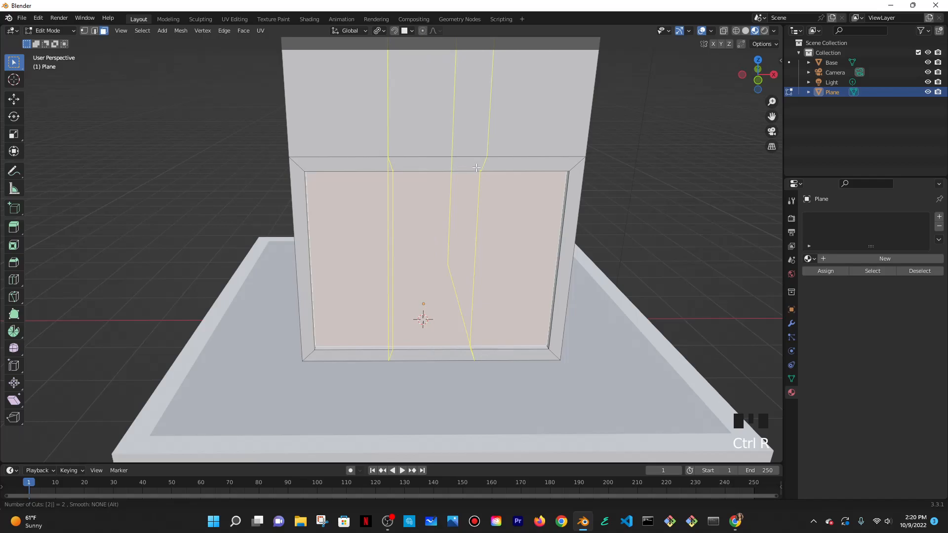
key("Escape")
- Add two vertical loop cuts close together near the middle of the block's front
middle_click_drag(476, 170, 467, 154)
key("ctrl+r")
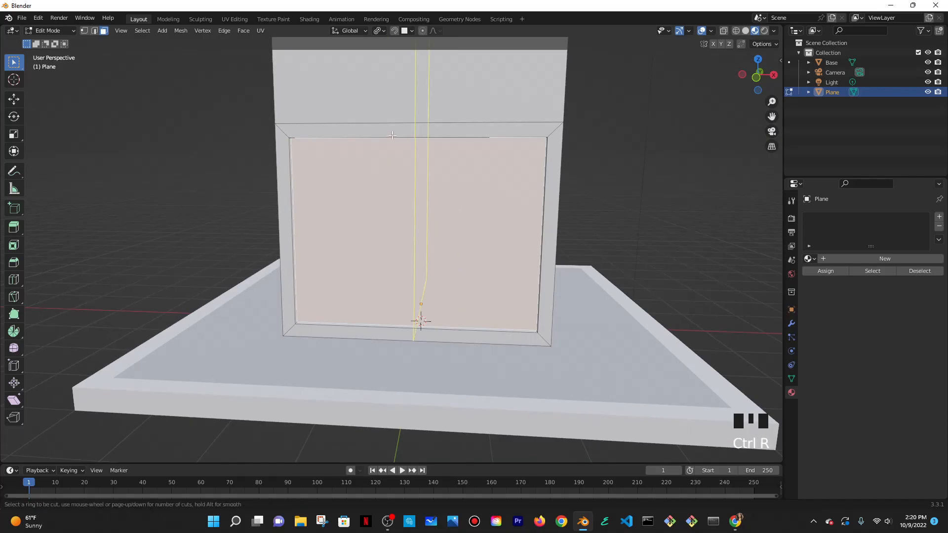
left_click(397, 136)
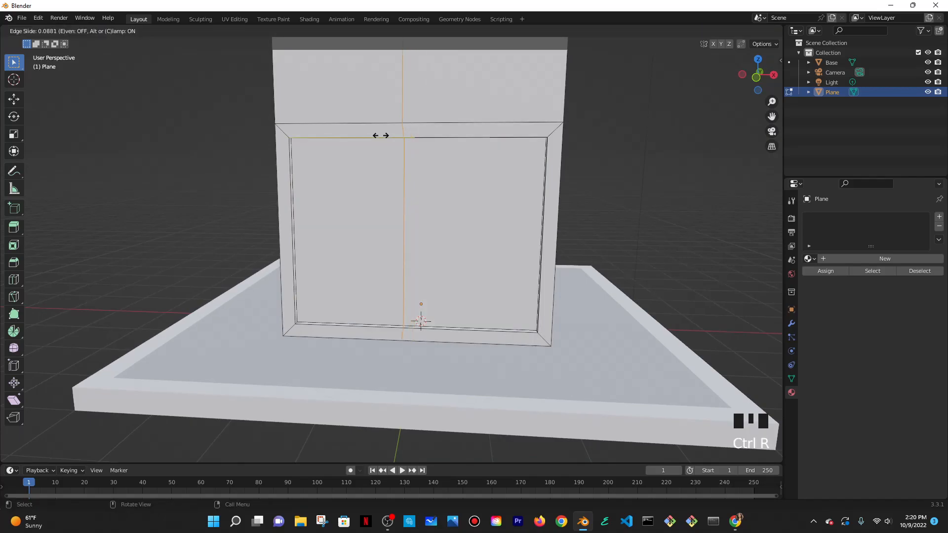
left_click(386, 137)
key("ctrl+r")
left_click(395, 137)
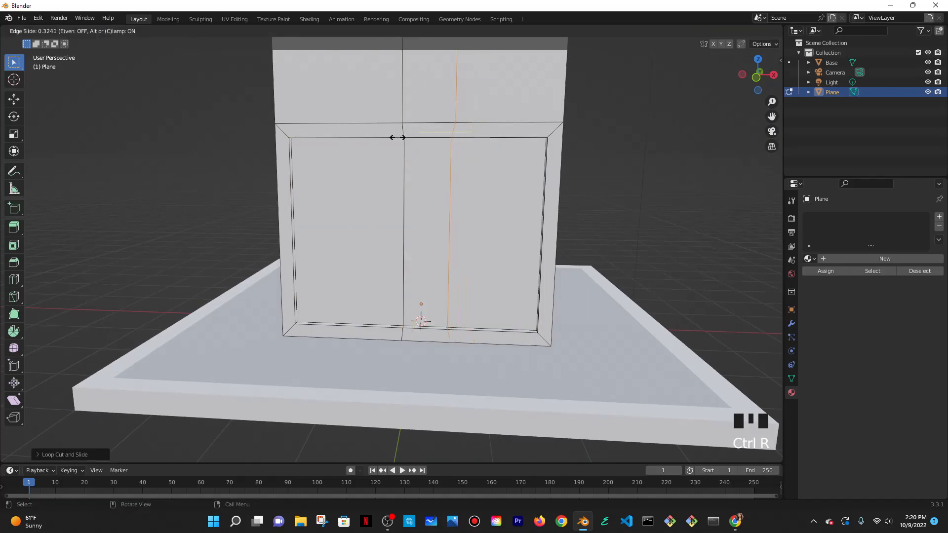
left_click(374, 140)
- Select both vertical edge loops on the front and move them about 0.06 m along X
mouse_move(458, 212)
middle_mouse_down()
mouse_move(469, 233)
mouse_move(474, 204)
middle_mouse_up()
scroll(470, 234, "down", 4)
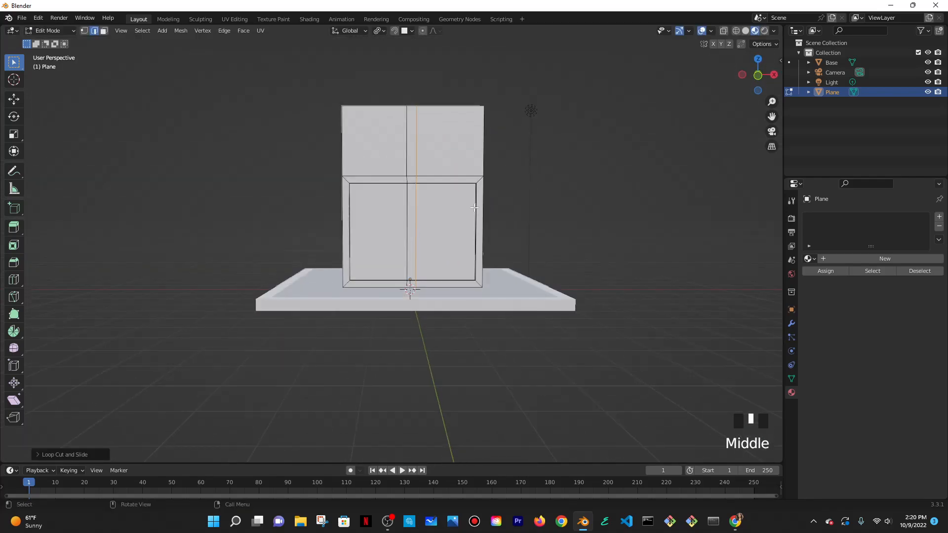
scroll(445, 188, "up", 2)
left_click(419, 167, "shift")
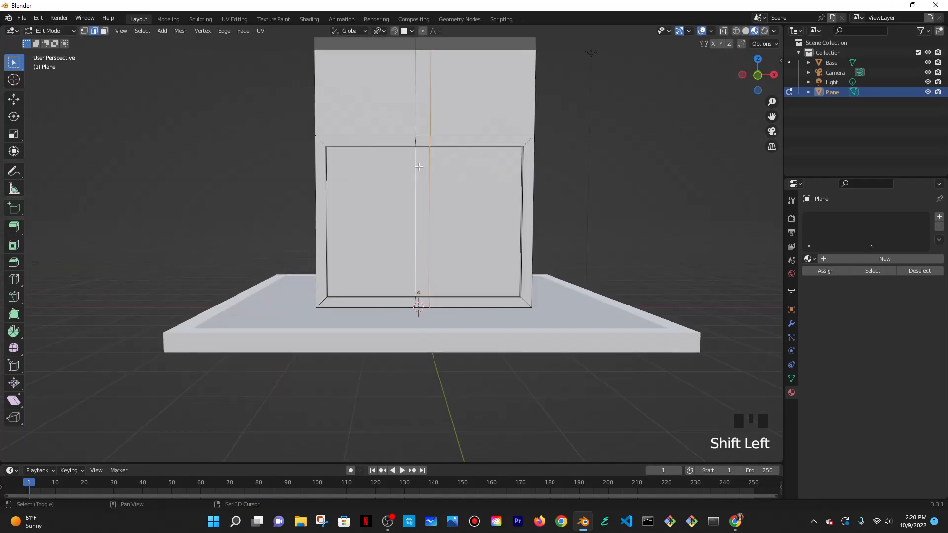
left_click(414, 132, "alt")
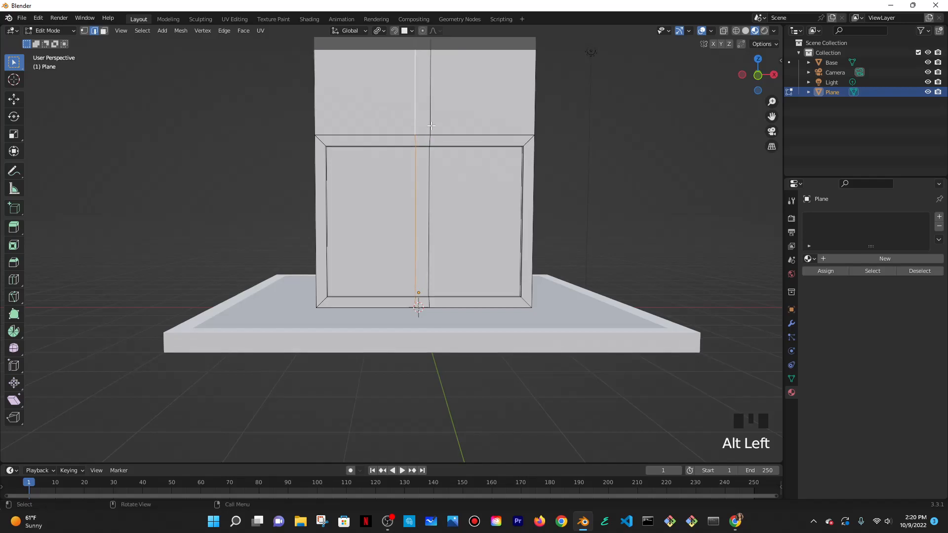
left_click(430, 126, "alt+shift")
key("g")
key("x")
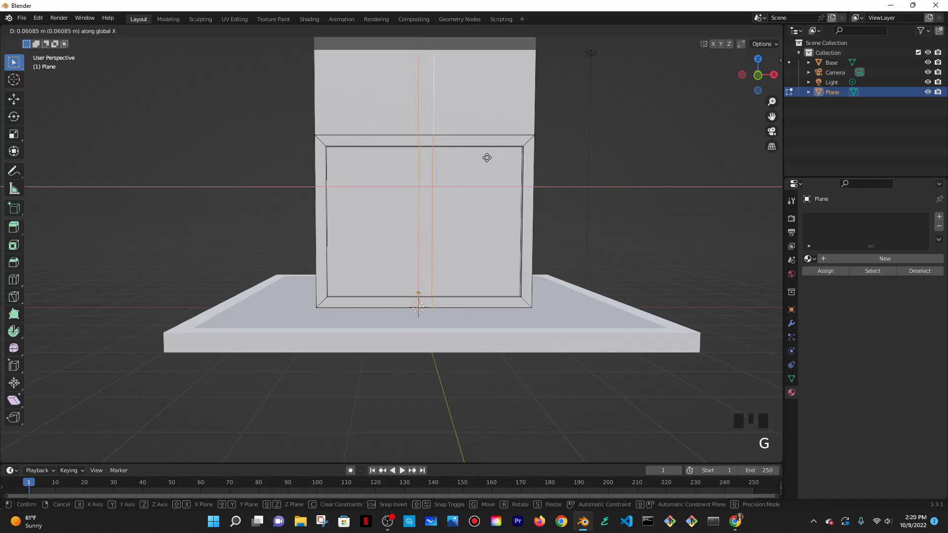
left_click(488, 158)
- Select the narrow middle strip of the recessed front face and extrude it about 0.085 m outward along its normal
scroll(563, 209, "down", 2)
middle_click_drag(562, 209, 486, 237)
scroll(542, 227, "up", 4)
left_click(104, 31)
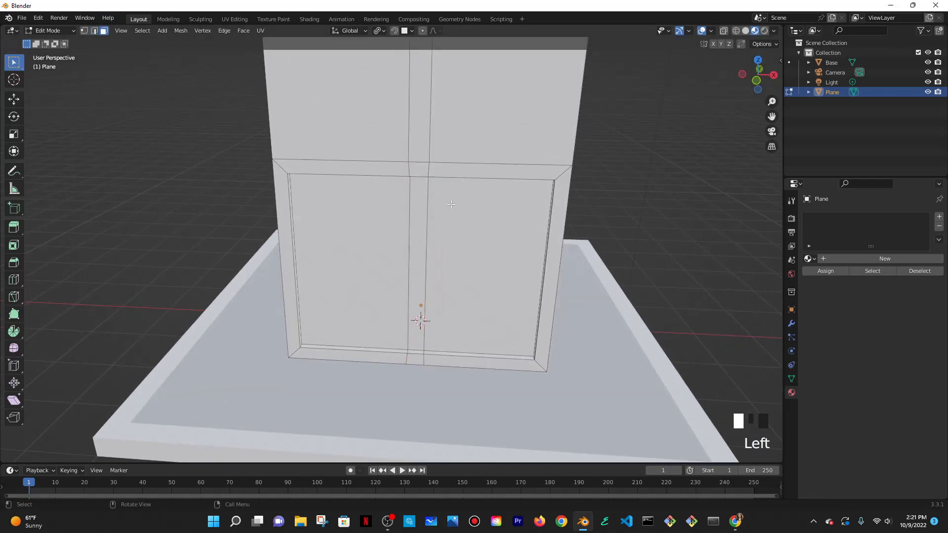
left_click(407, 204)
left_click(425, 193)
middle_click_drag(474, 224, 373, 330)
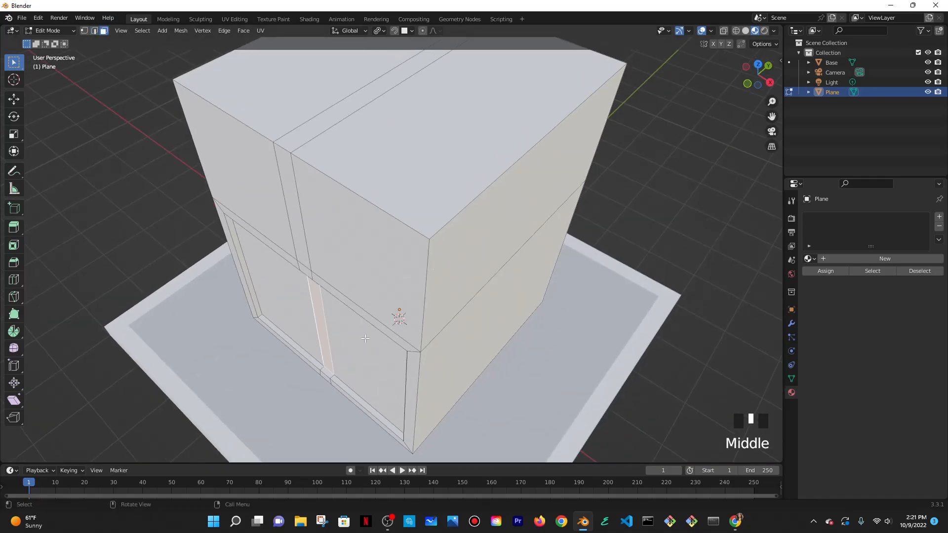
key("g")
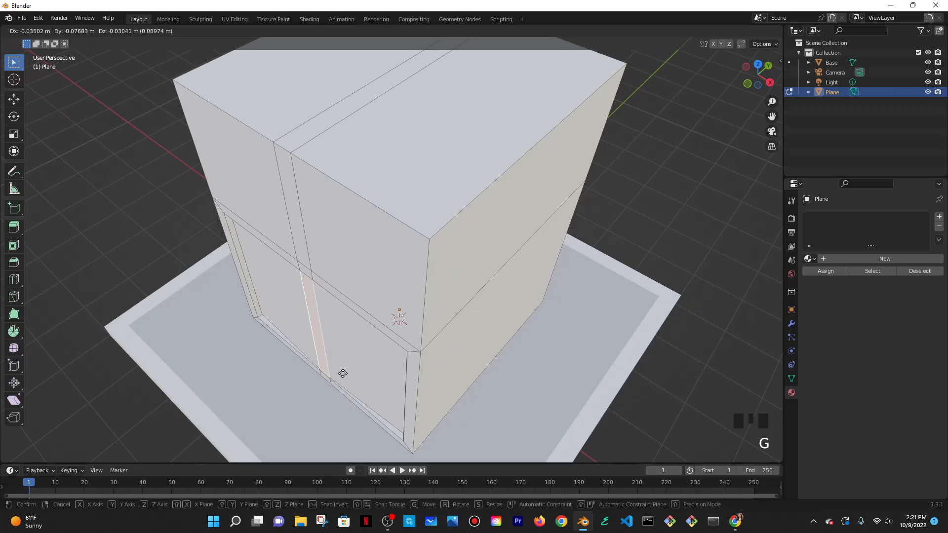
left_click(351, 373)
key("e")
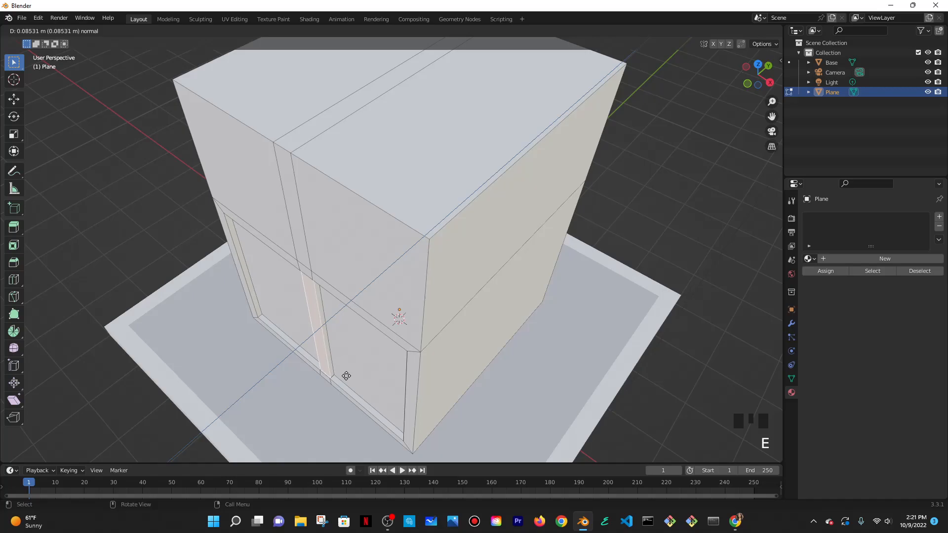
left_click(346, 376)
- Return to Object Mode and switch the viewport to solid shading
middle_click_drag(346, 377, 624, 205)
key("Tab")
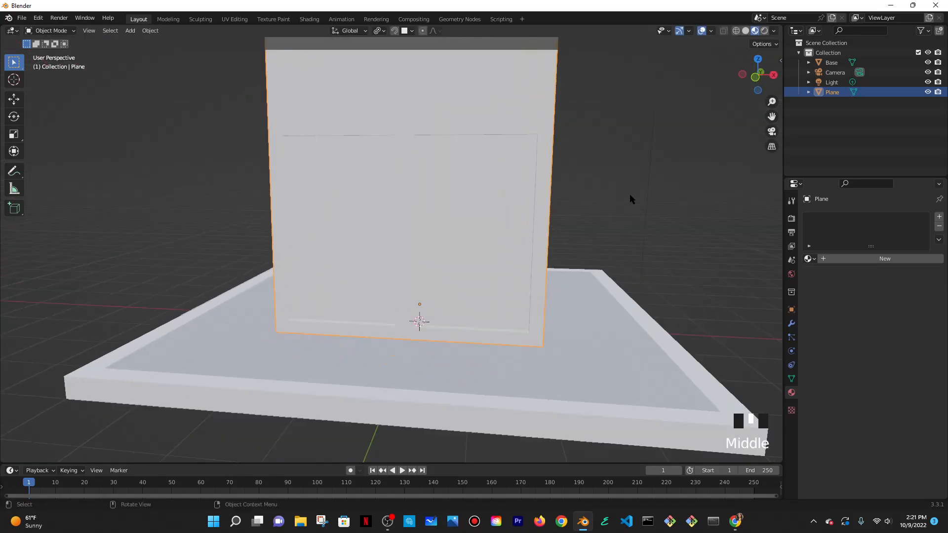
left_click(710, 31)
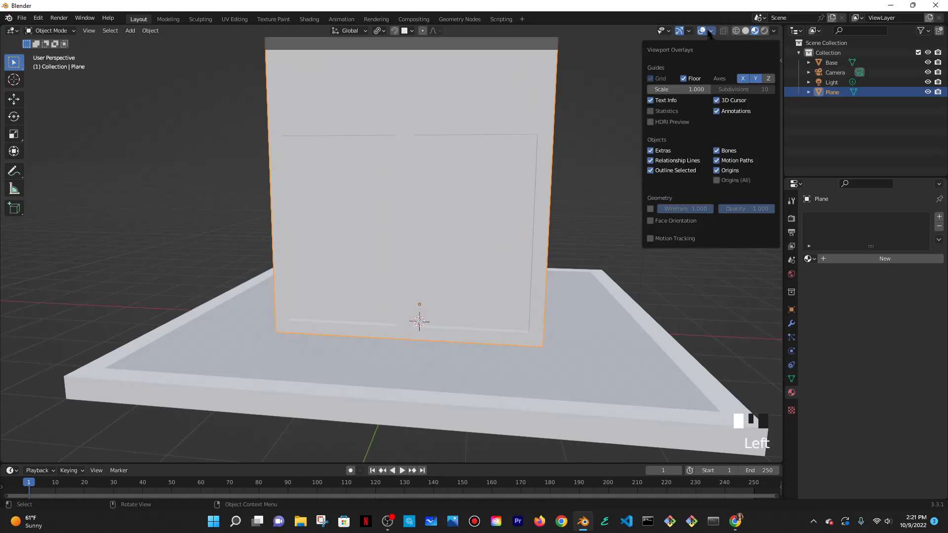
left_click(774, 31)
left_click(746, 31)
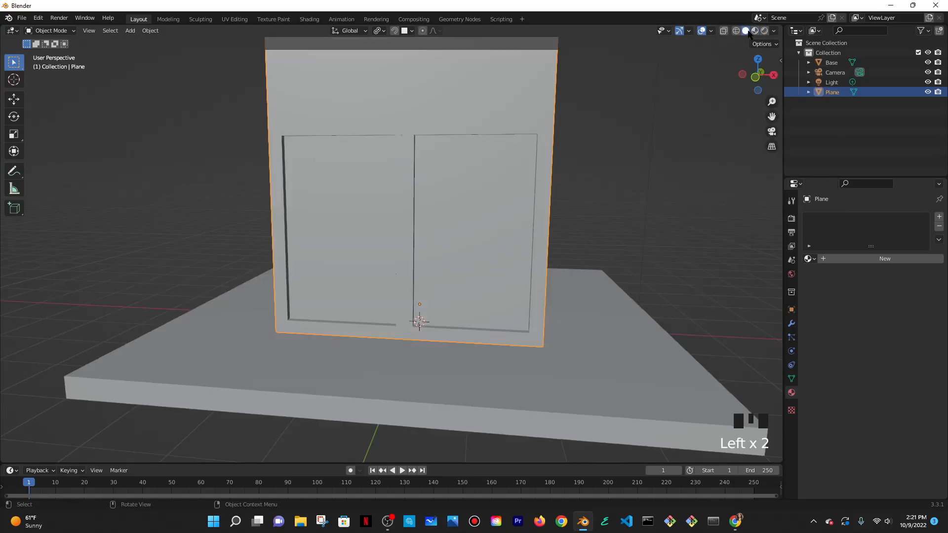
- Enable Cavity in the viewport shading options and set the object colour to Random
middle_click_drag(716, 103, 731, 88)
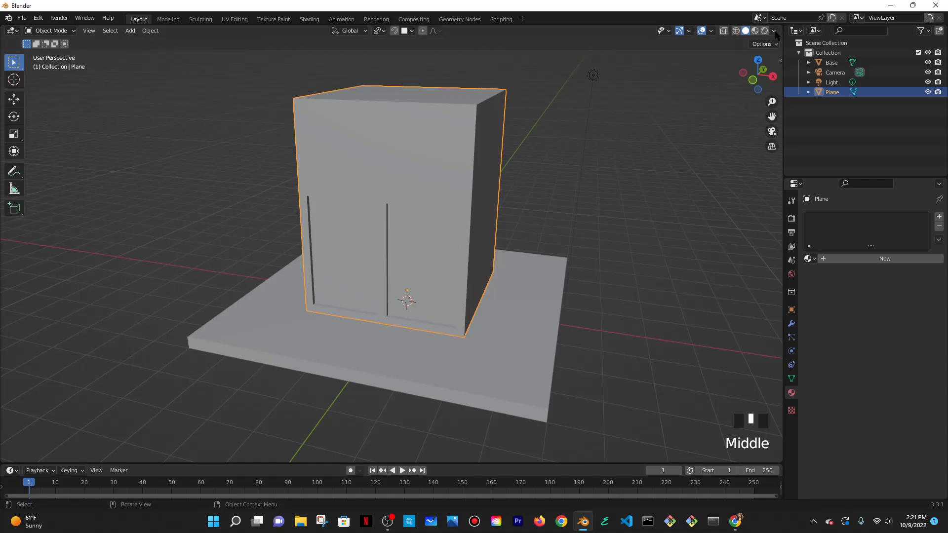
left_click(773, 31)
left_click(718, 252)
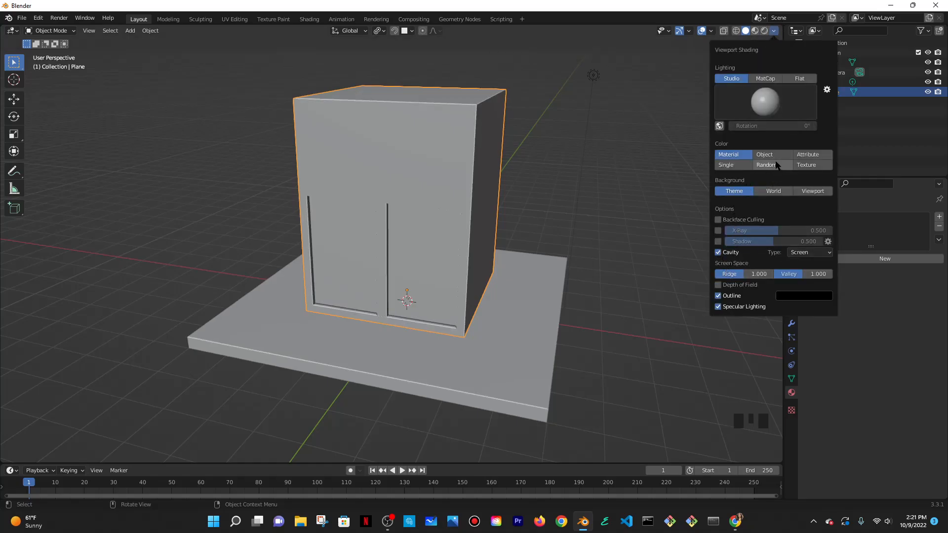
left_click(757, 167)
mouse_move(617, 208)
middle_mouse_down()
mouse_move(535, 222)
mouse_move(493, 214)
mouse_move(474, 244)
mouse_move(475, 212)
mouse_move(537, 226)
middle_mouse_up()
scroll(472, 241, "up", 3)
scroll(473, 241, "down", 4)
scroll(413, 224, "up", 2)
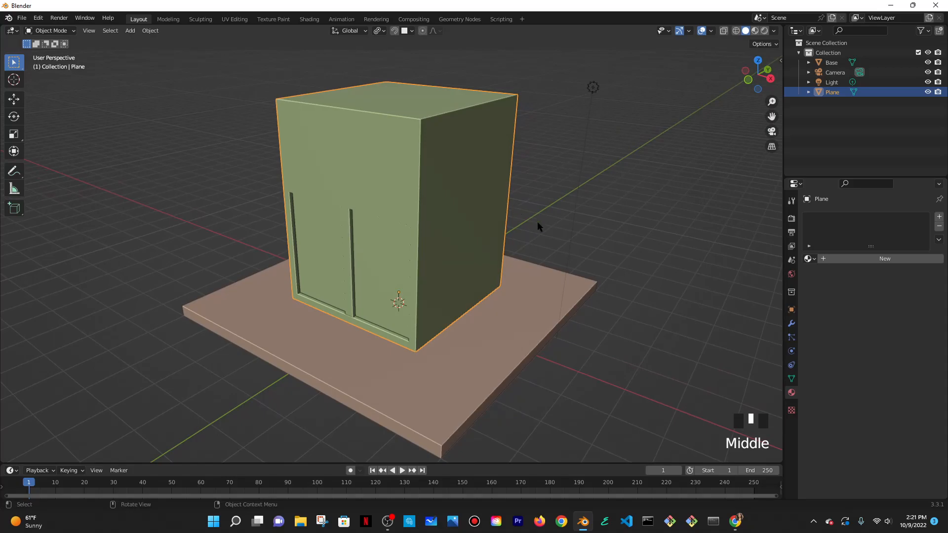
- In Edit Mode, inset the lower face on the block's +X side by about 0.095 m
key("Tab")
middle_click_drag(515, 256, 446, 239)
left_click(446, 239)
middle_click_drag(567, 245, 562, 238)
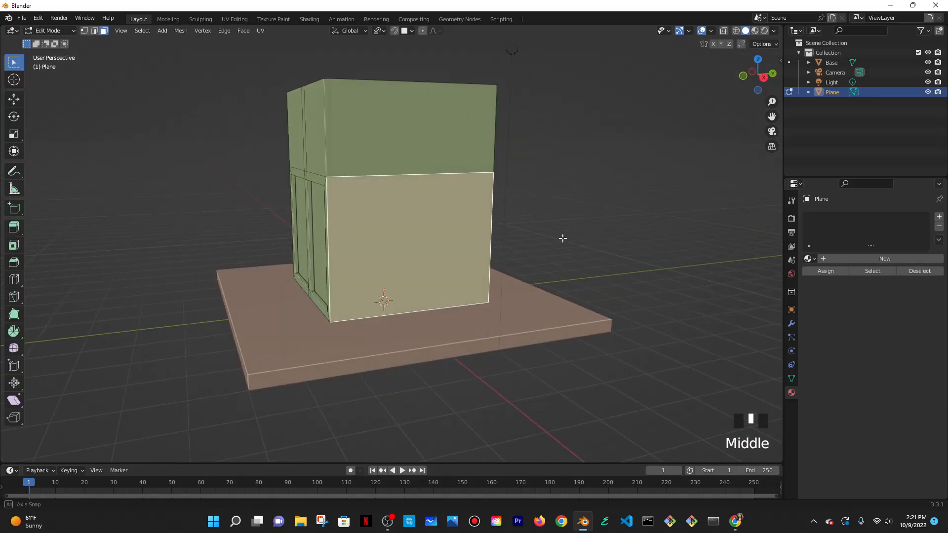
key("i")
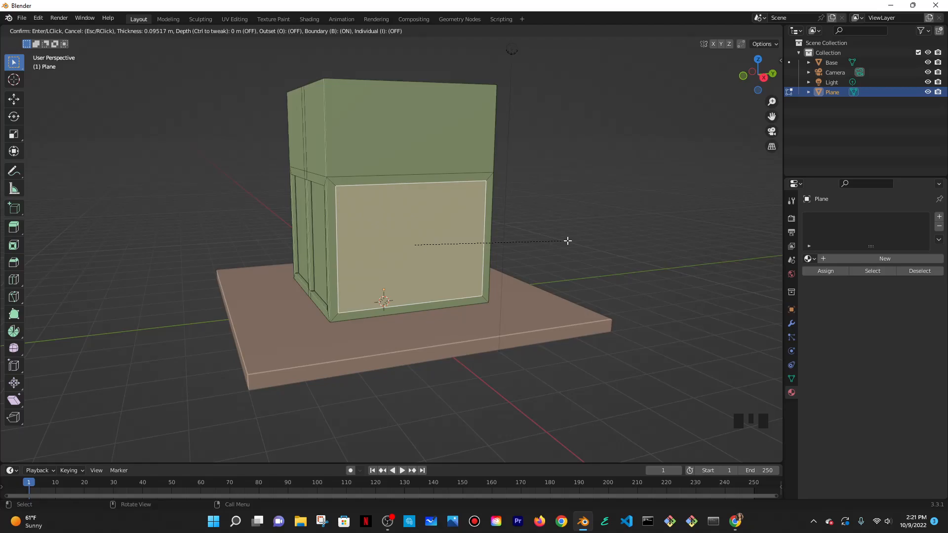
left_click(567, 241)
- Try extruding the inset side face about 0.1 m along X, and undo it
middle_click_drag(567, 239, 400, 260)
scroll(400, 261, "up", 2)
middle_click_drag(471, 262, 466, 258)
mouse_move(533, 260)
middle_mouse_down()
mouse_move(508, 262)
mouse_move(531, 263)
middle_mouse_up()
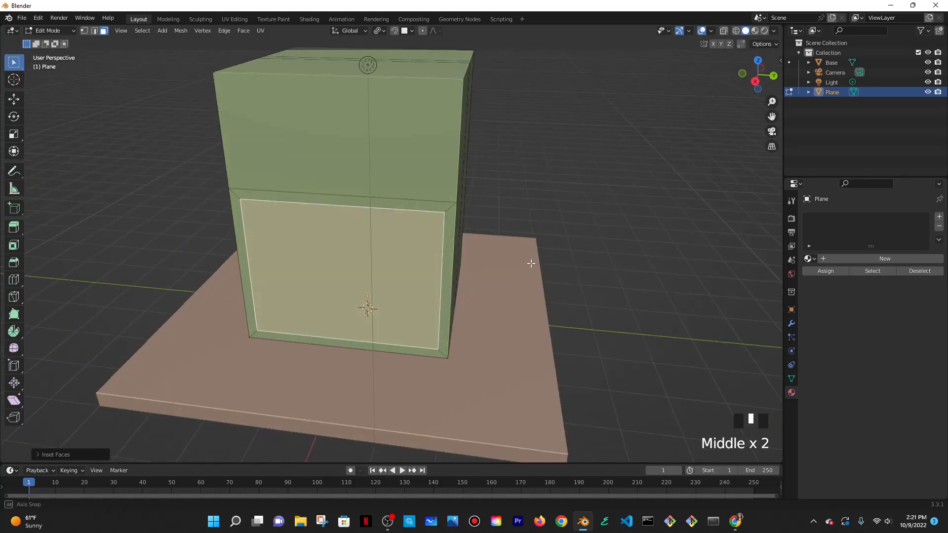
key("e")
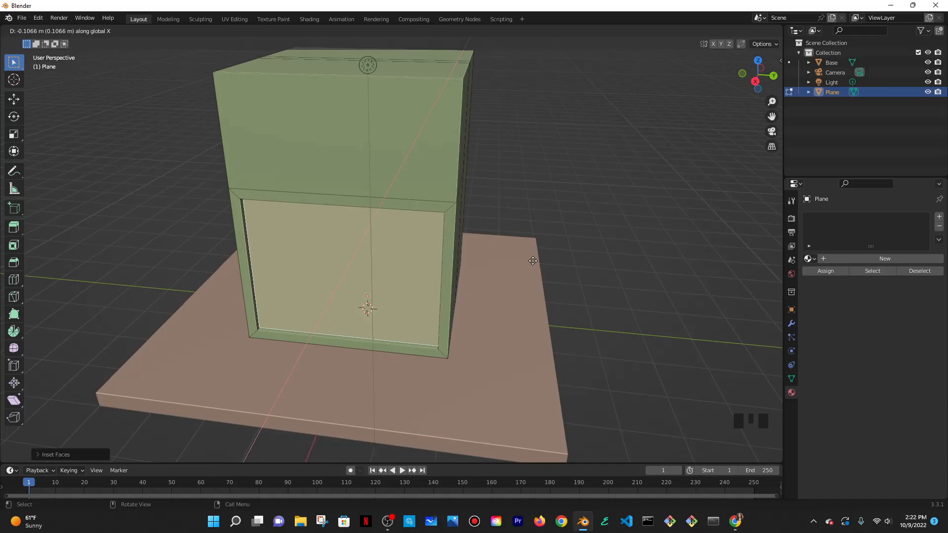
type("0.10")
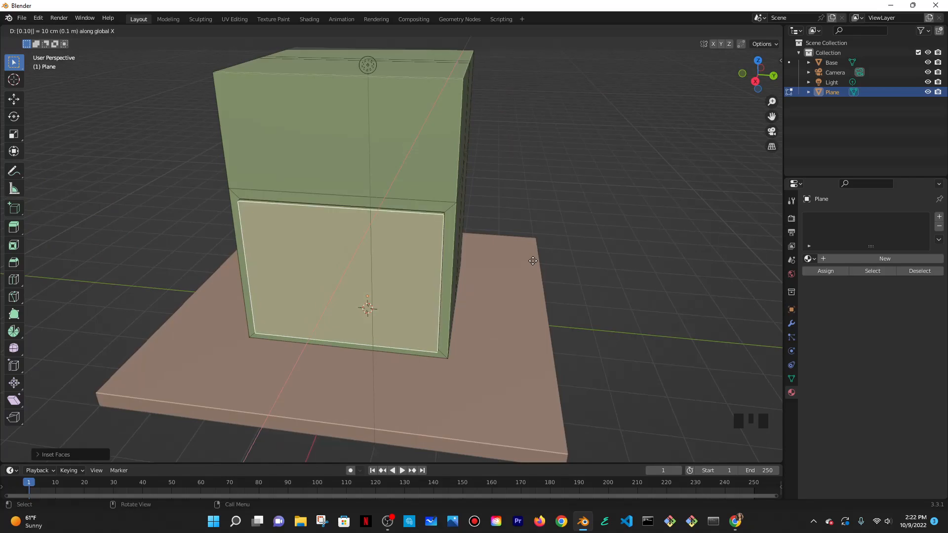
type("04")
key("Return")
middle_click_drag(608, 277, 602, 287)
key("ctrl+z")
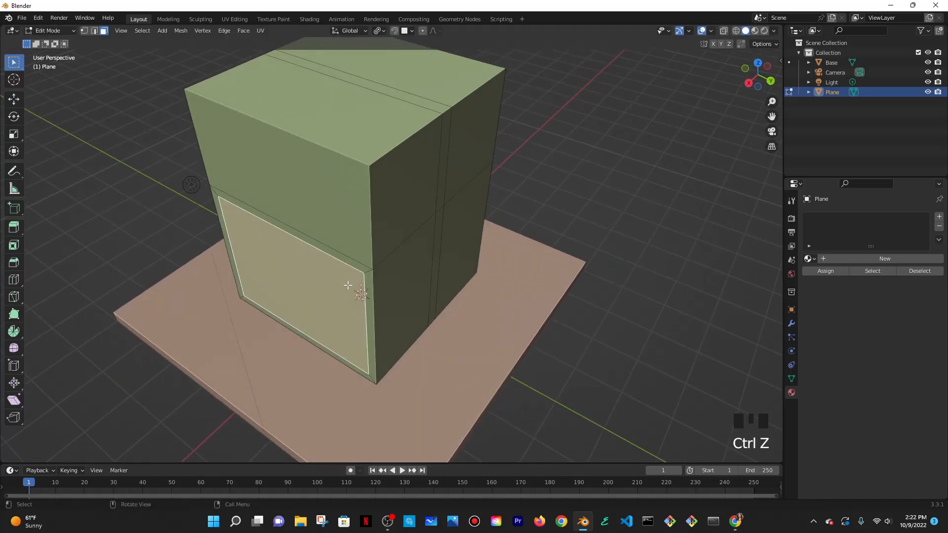
- Extrude the inset side face in place and move it -0.10 m along X to recess it
key("e")
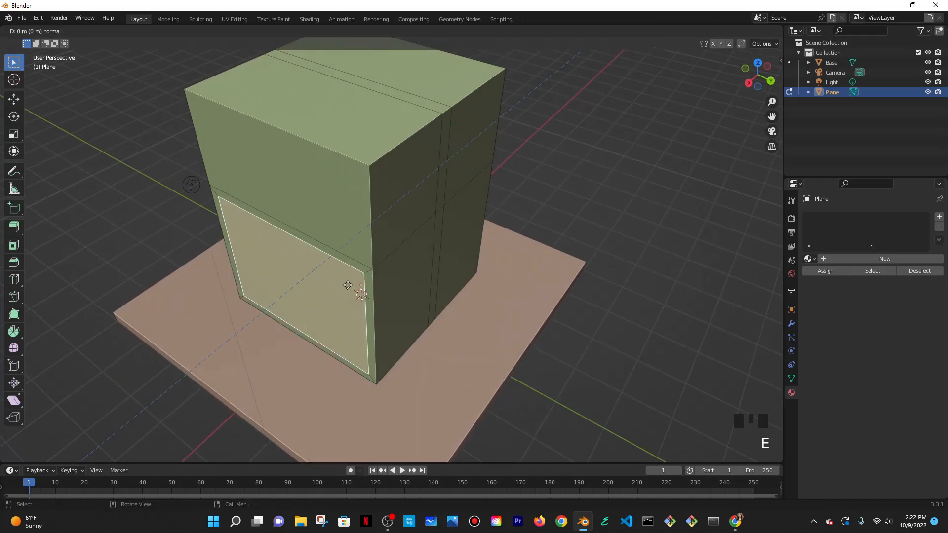
left_click(347, 284)
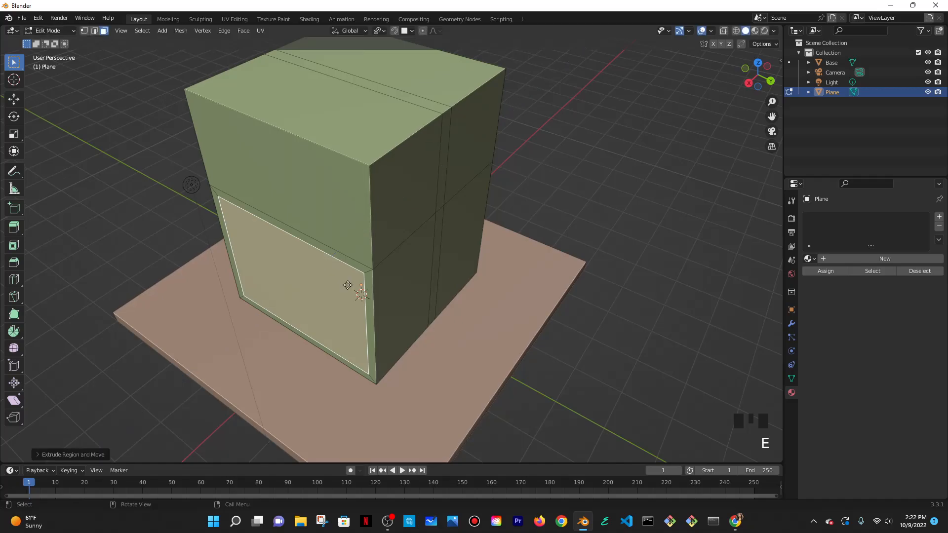
key("g")
key("x")
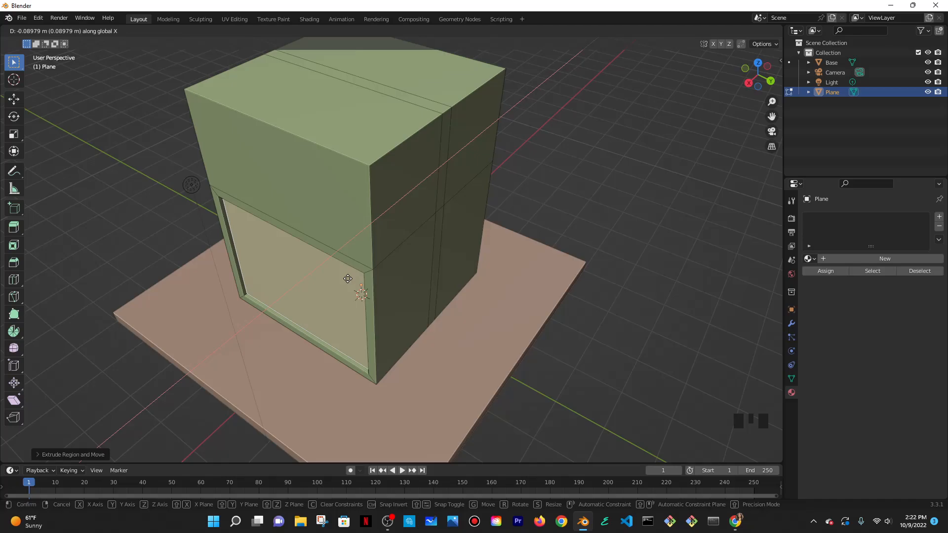
type("0.21")
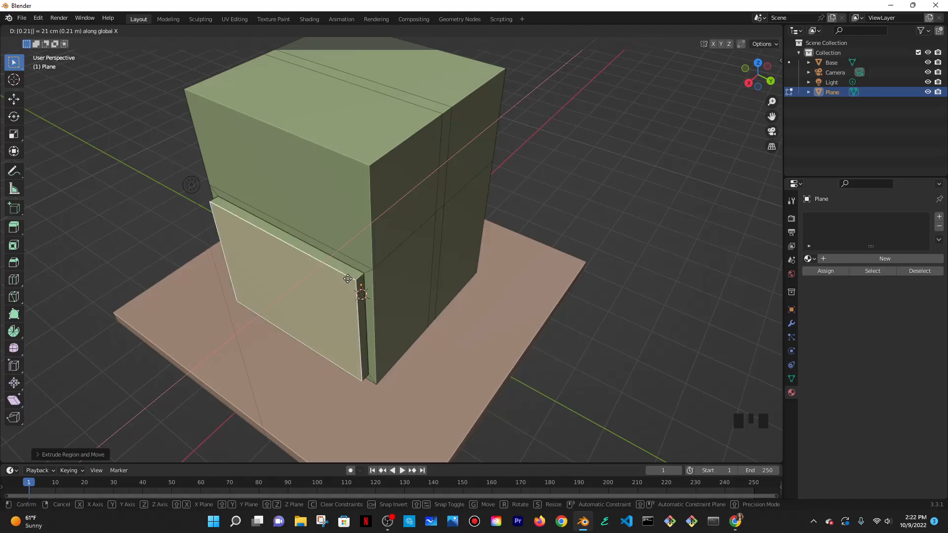
key("BackSpace")
key("BackSpace")
key("BackSpace")
key("BackSpace")
type("-0.10")
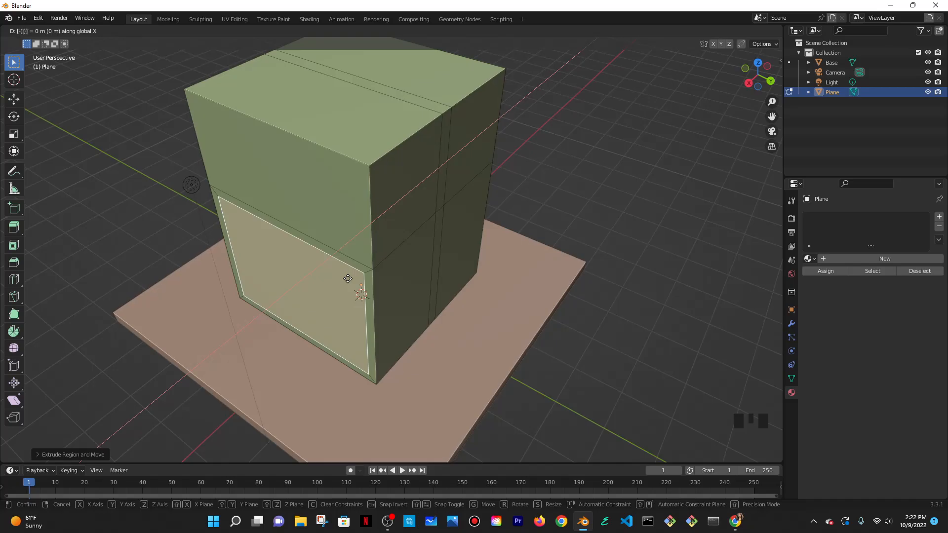
key("Return")
- Add a vertical loop cut near the middle of the recessed side and move it about 0.06 m along Y
middle_click_drag(348, 278, 326, 347)
middle_click_drag(445, 329, 355, 288)
key("ctrl+r")
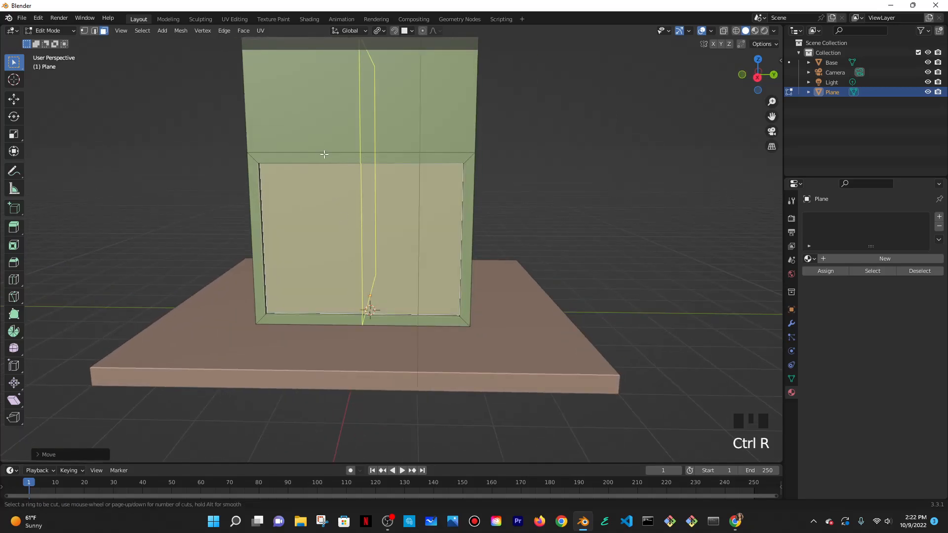
left_click(332, 152)
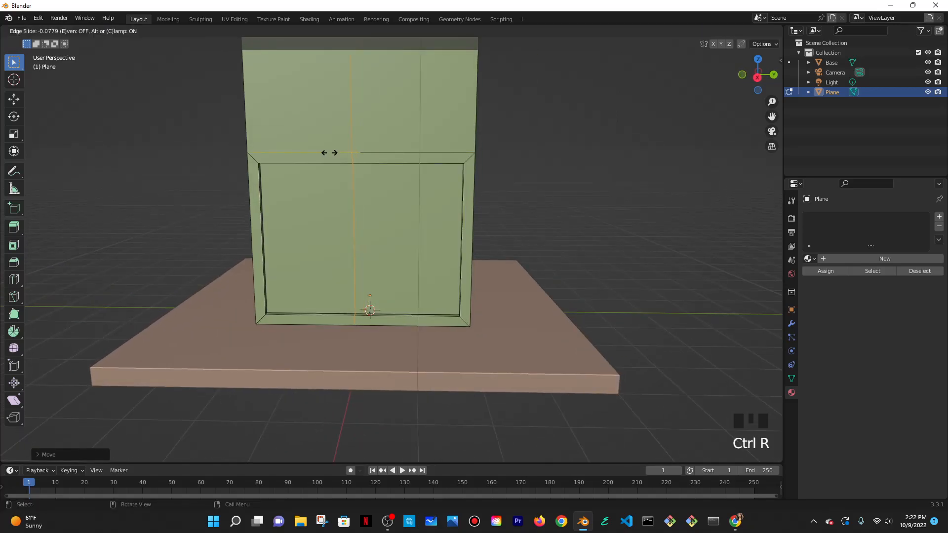
left_click(325, 153)
middle_click_drag(412, 174, 415, 164)
key("g")
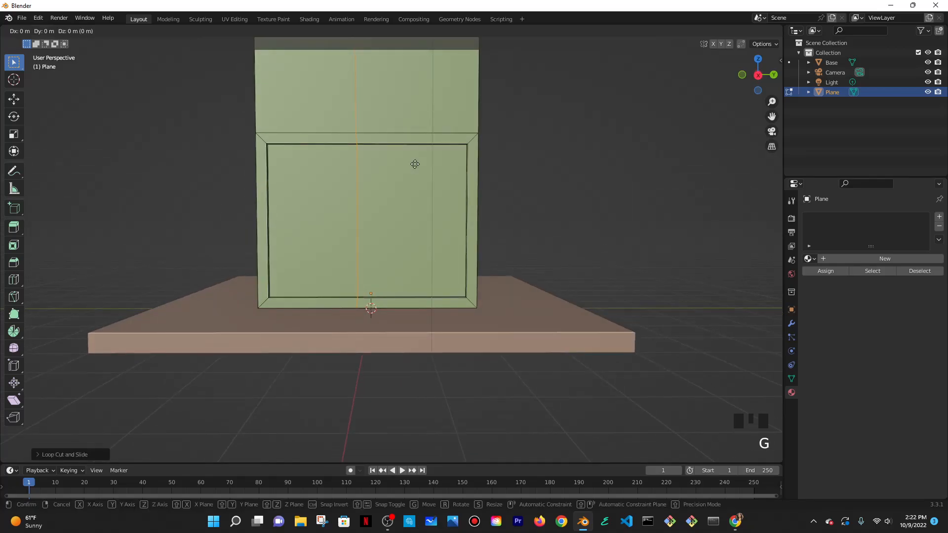
key("y")
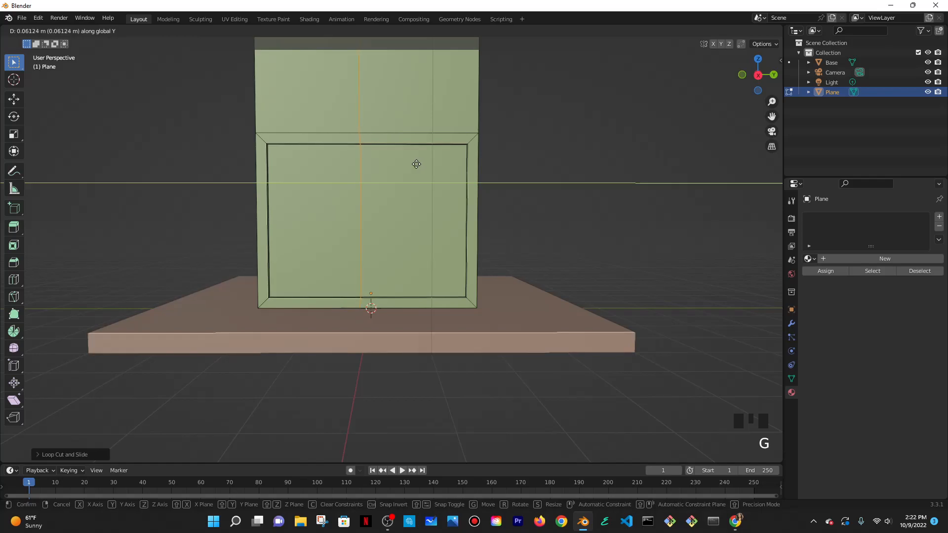
left_click(417, 163)
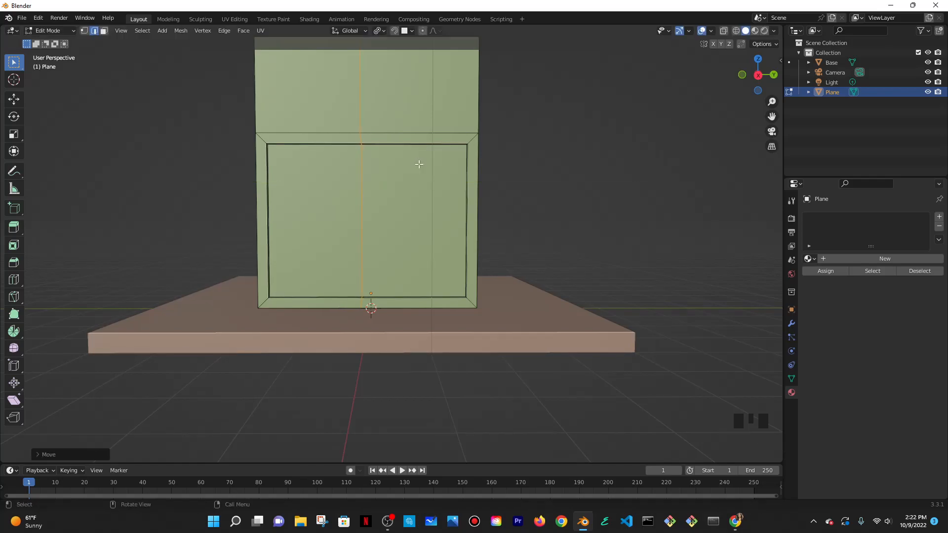
- Add a second vertical loop cut close to the first to form a narrow middle strip on the recessed side
key("ctrl+r")
left_click(360, 144)
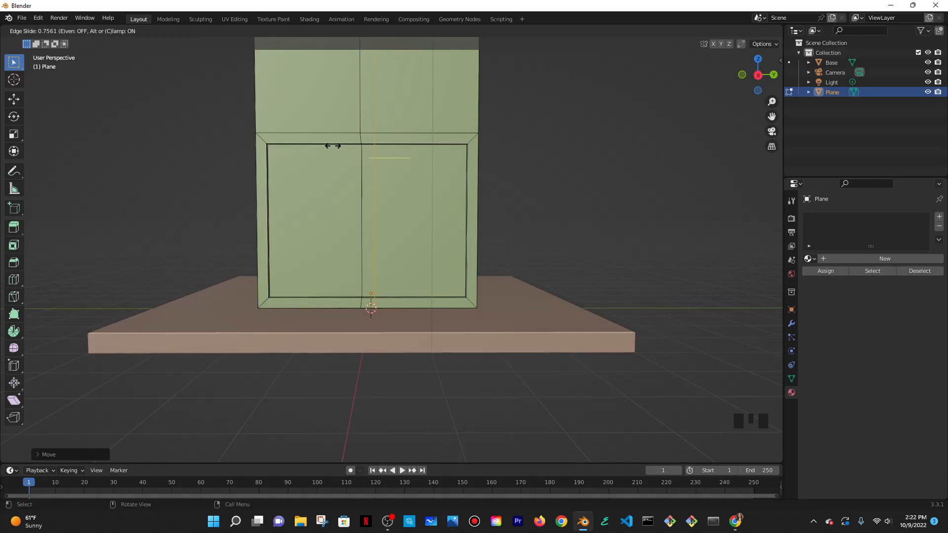
left_click(332, 146)
- Select the narrow middle strip face on the recessed side and enable snapping to edges
scroll(345, 198, "down", 4)
middle_click_drag(346, 198, 142, 86)
scroll(365, 298, "up", 4)
left_click(104, 32)
left_click(335, 237)
middle_click_drag(361, 238, 454, 153)
scroll(357, 378, "up", 2)
left_click(395, 31)
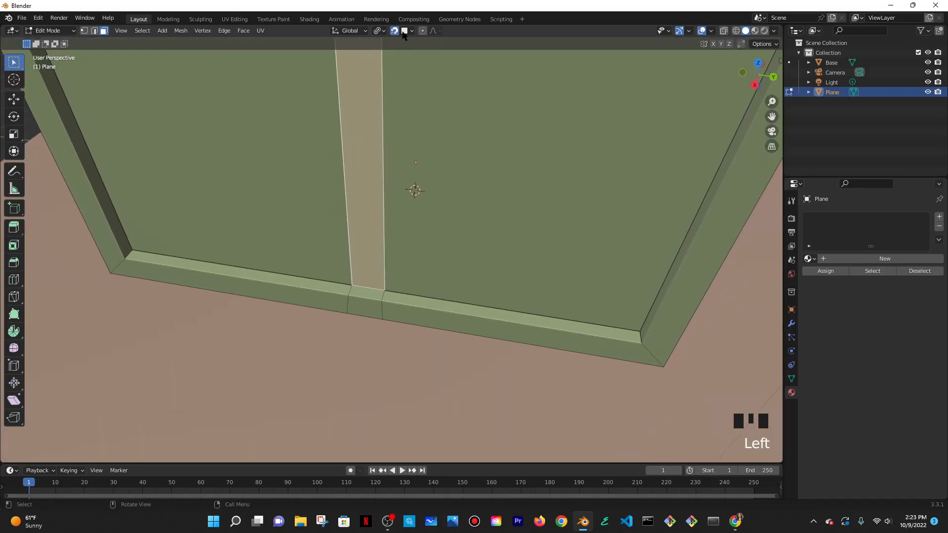
left_click(407, 31)
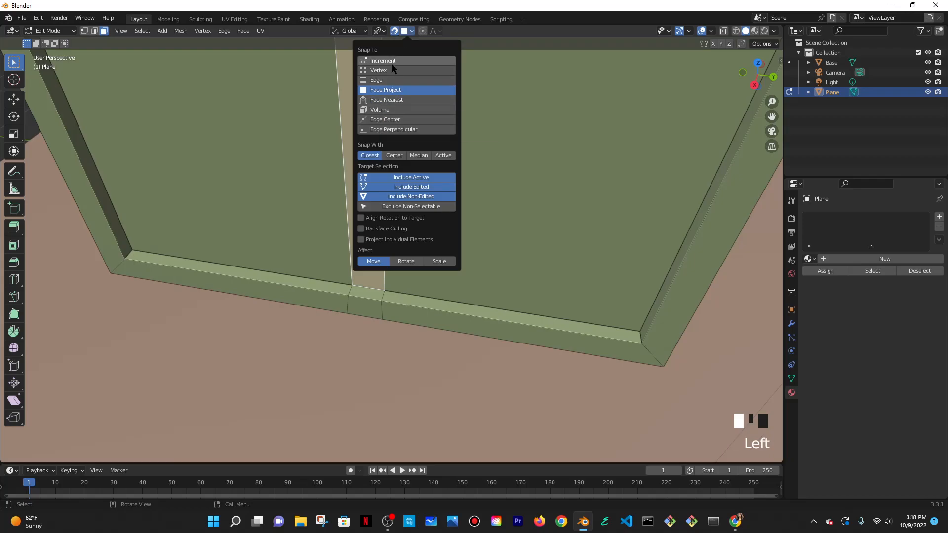
left_click(388, 80)
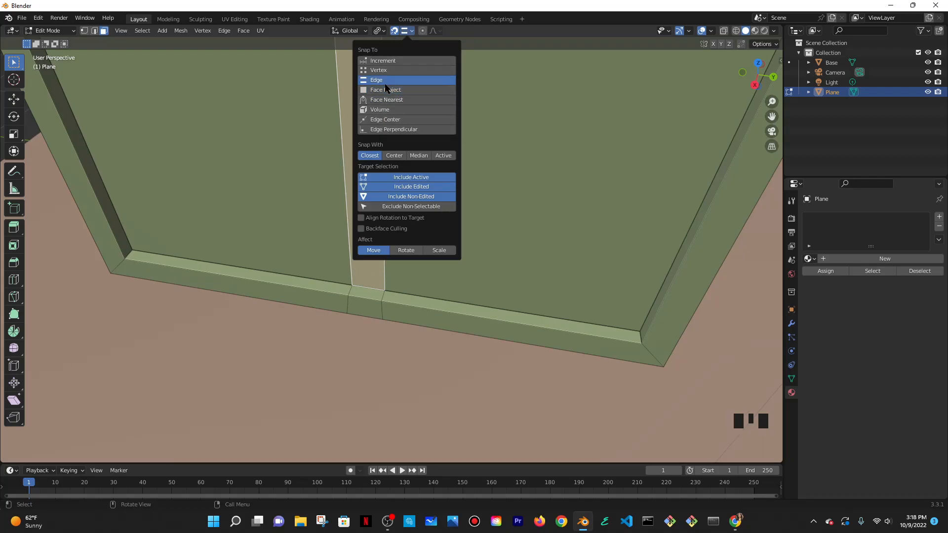
scroll(389, 241, "down", 2)
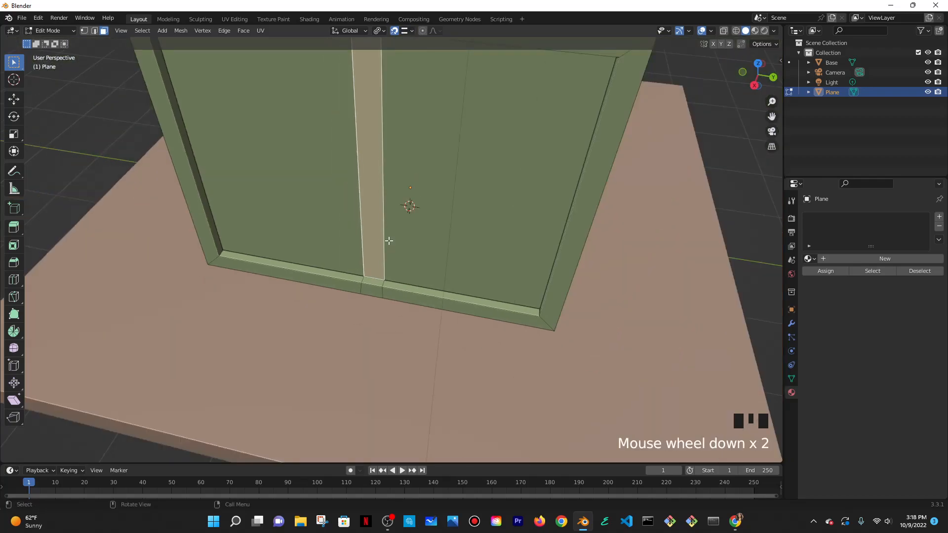
- Extrude the side's middle strip about 0.10 m along X, flush with the surrounding frame, and turn snapping off
key("g")
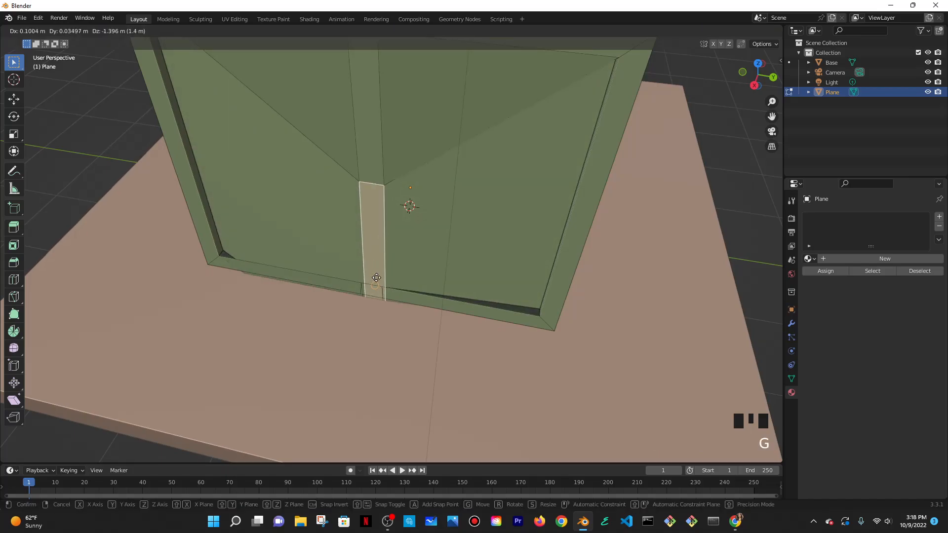
right_click(376, 261)
key("e")
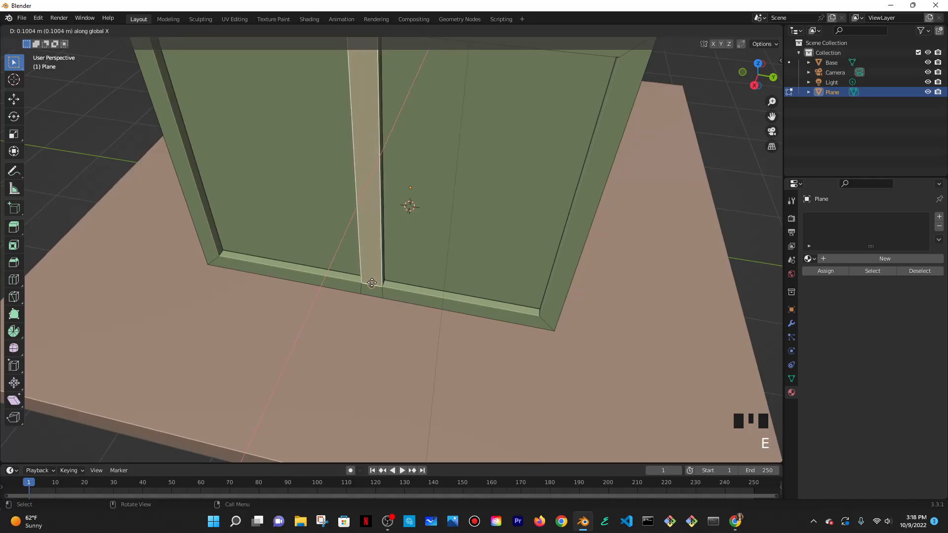
left_click(372, 283)
middle_click_drag(371, 283, 478, 80)
scroll(383, 311, "up", 2)
scroll(434, 283, "down", 7)
left_click(409, 34)
left_click(394, 31)
scroll(501, 181, "up", 2)
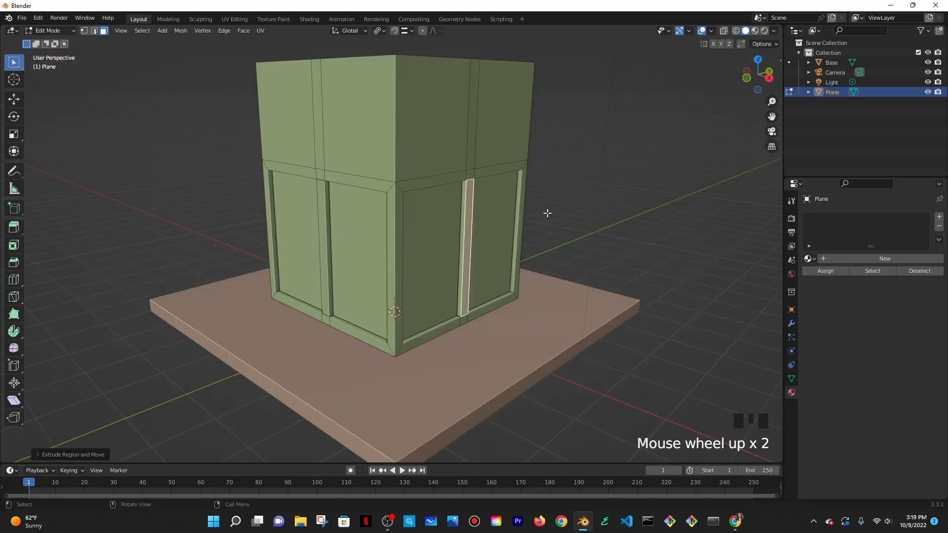
- Show the viewport in material preview, switch to Object Mode and create a new material for the main block
left_click(755, 31)
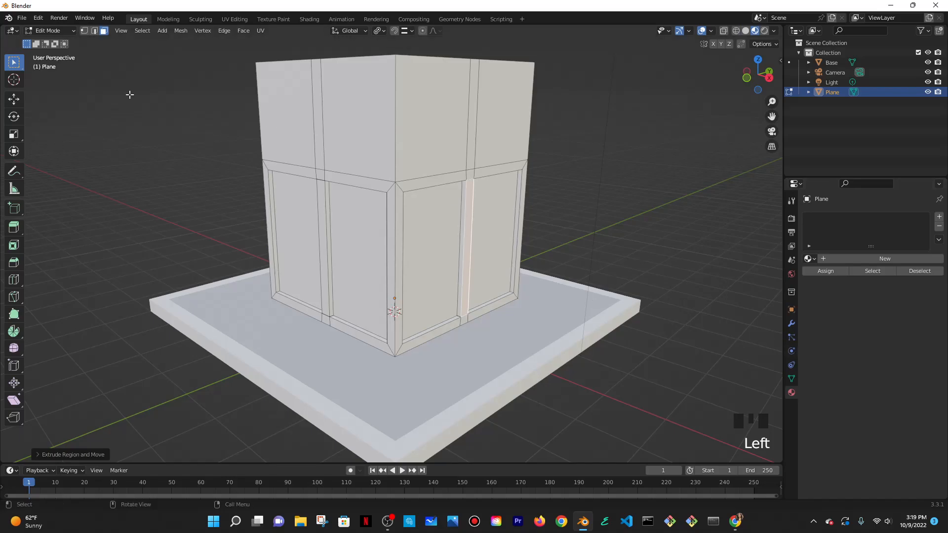
left_click(50, 31)
left_click(47, 40)
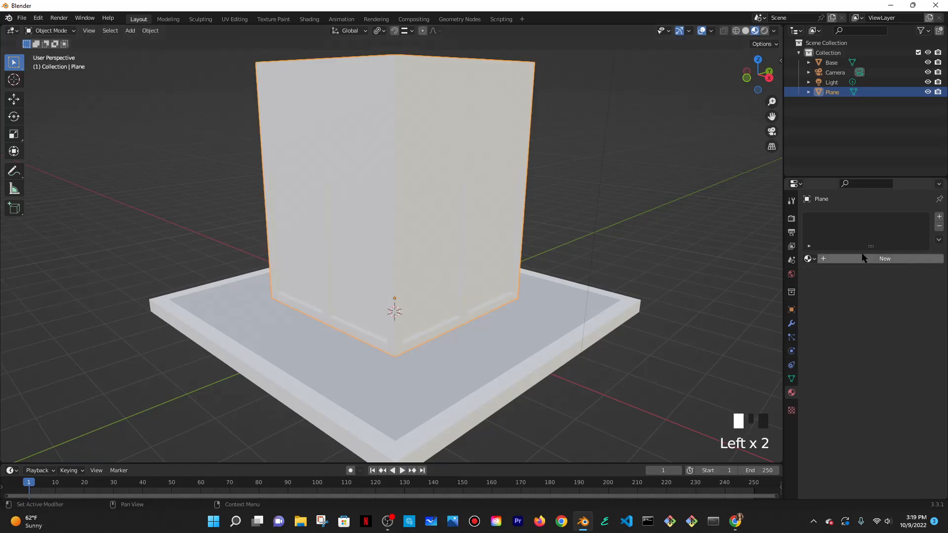
left_click(883, 258)
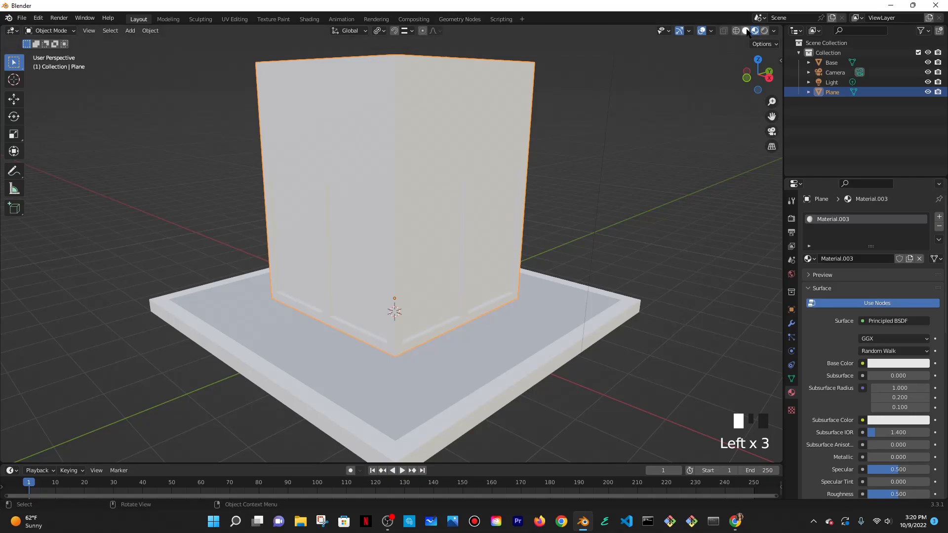
scroll(572, 204, "down", 2)
middle_click_drag(573, 205, 592, 198)
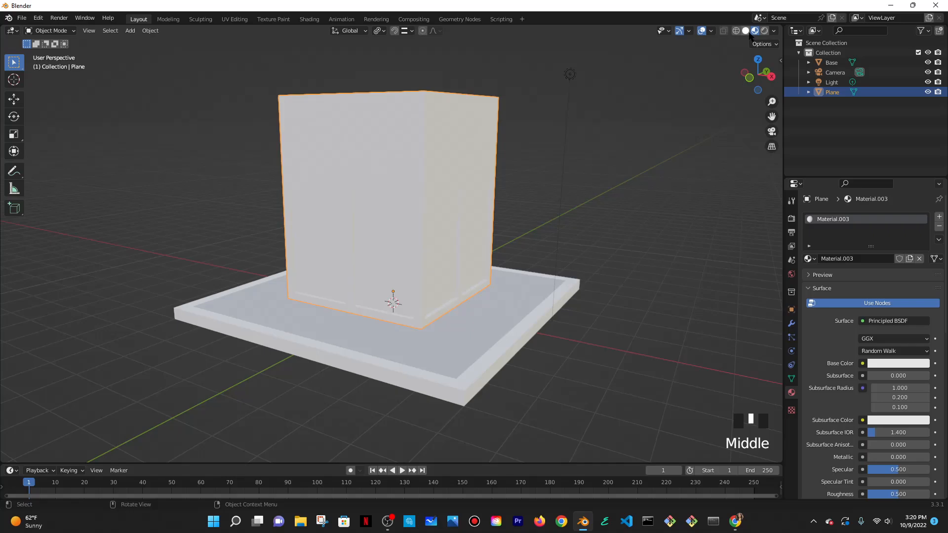
- Return the viewport to solid shading and put the main block back in Edit Mode
left_click(752, 31)
middle_click_drag(681, 79, 561, 230)
left_click(69, 32)
left_click(49, 40)
scroll(444, 222, "up", 2)
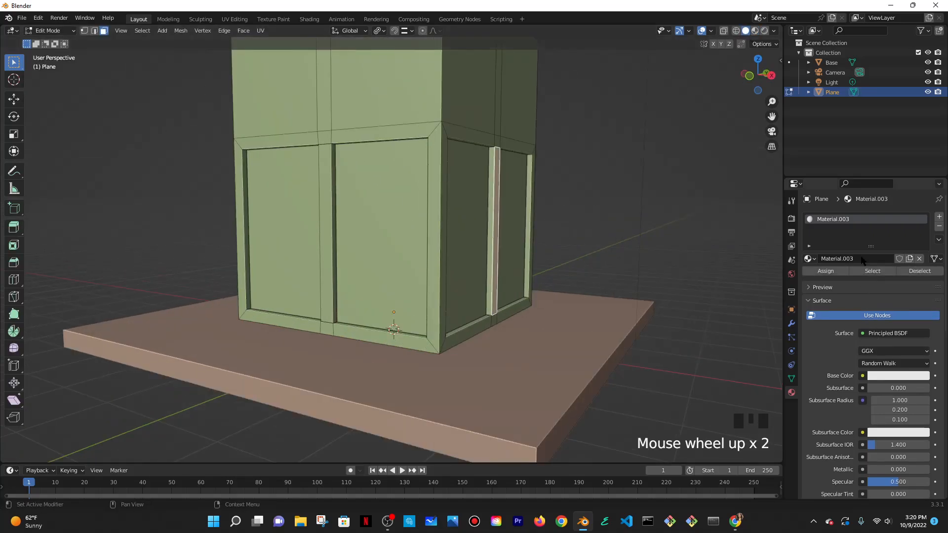
- Select all four recessed panel faces, two on the front and two on the side
middle_click_drag(555, 154, 552, 149)
left_click(427, 177)
left_click(382, 180)
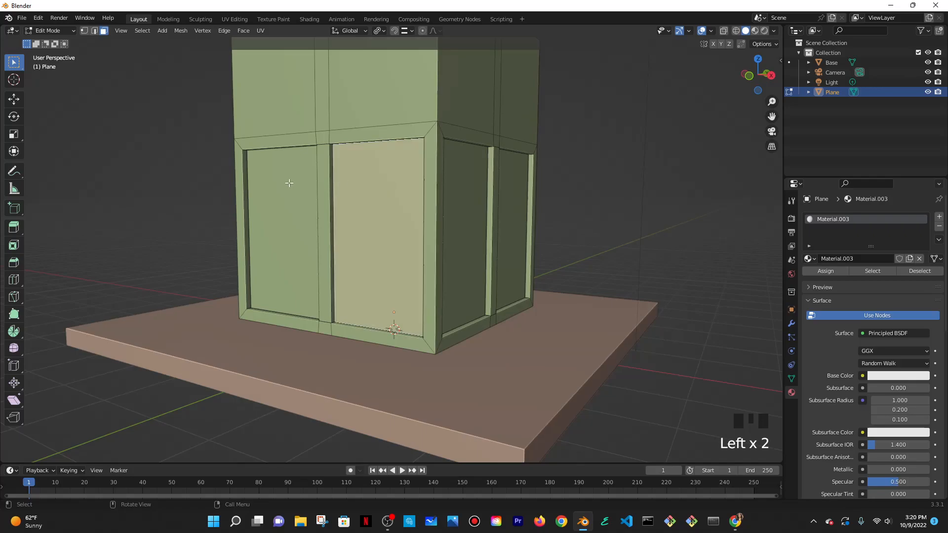
left_click(289, 183)
left_click(380, 183, "shift")
left_click(465, 184, "shift")
left_click(514, 183, "shift")
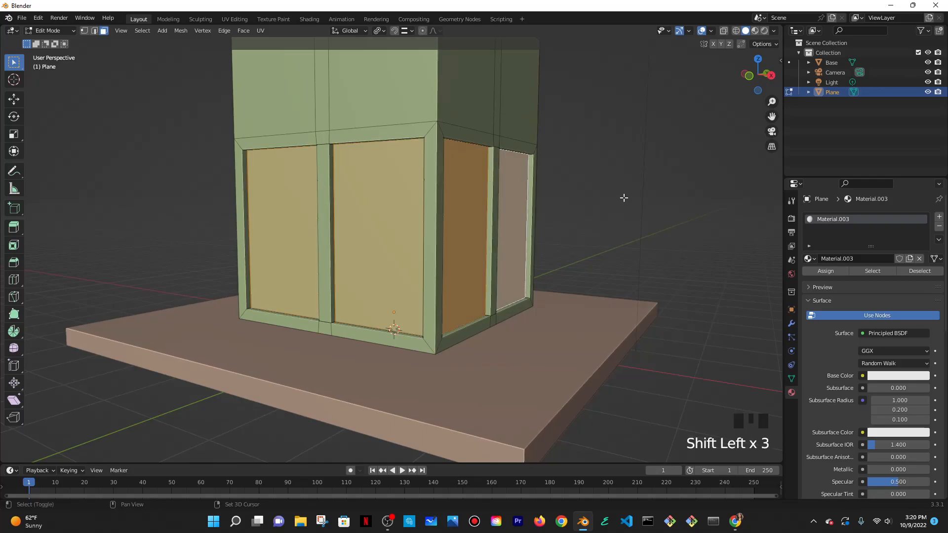
- Add a second material slot with a new material and assign it to the selected panel faces
middle_click_drag(623, 197, 752, 237)
left_click(938, 217)
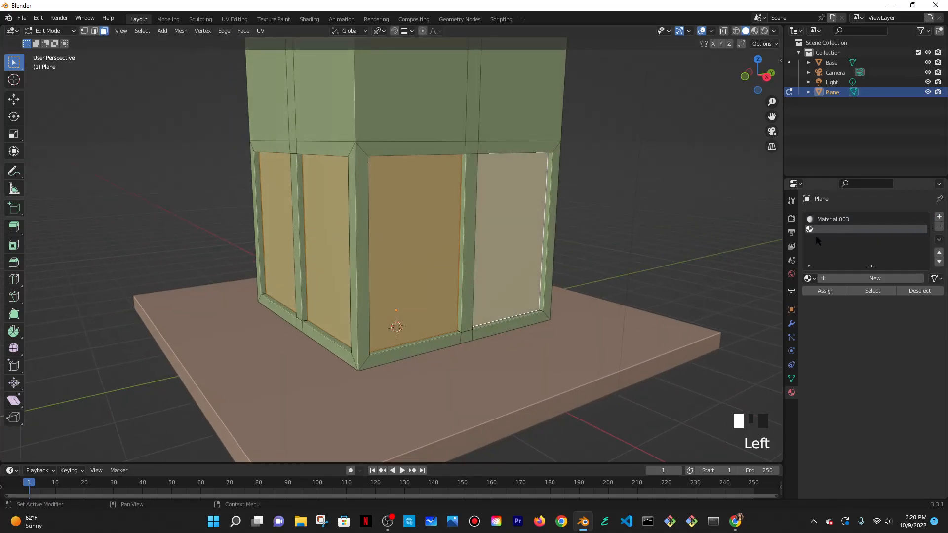
left_click(833, 289)
left_click(899, 279)
left_click(825, 290)
- Change the panel material's surface to Glass BSDF with roughness 0.000 and show the viewport in material preview
scroll(847, 336, "down", 4)
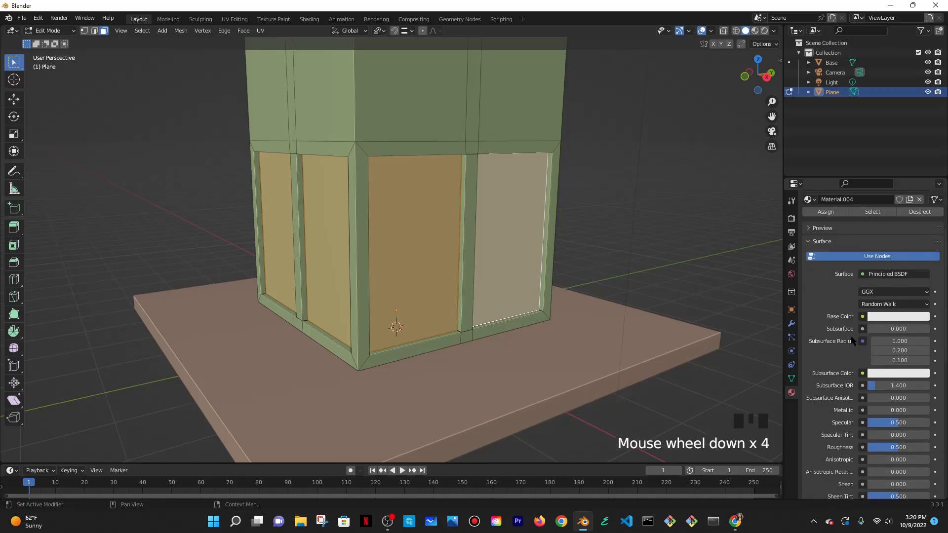
left_click(879, 274)
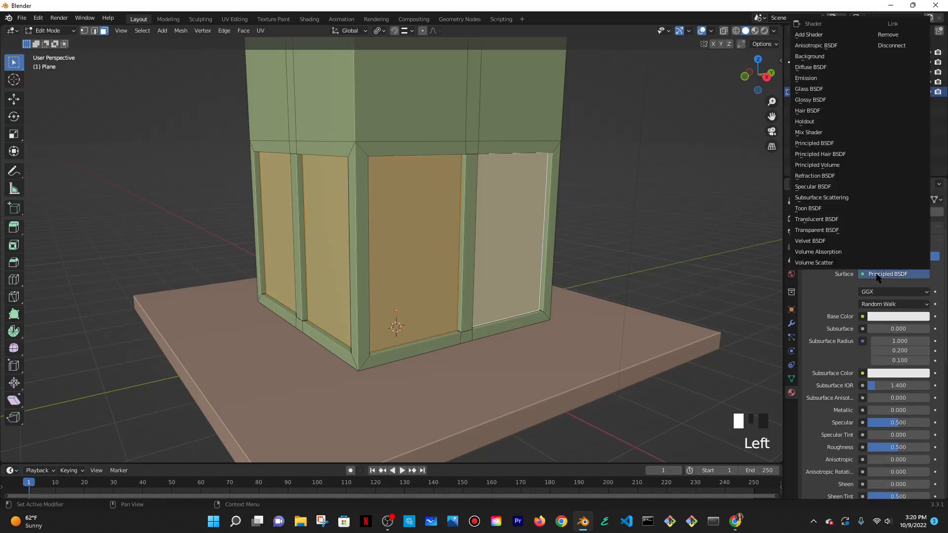
left_click(815, 89)
scroll(889, 301, "down", 1)
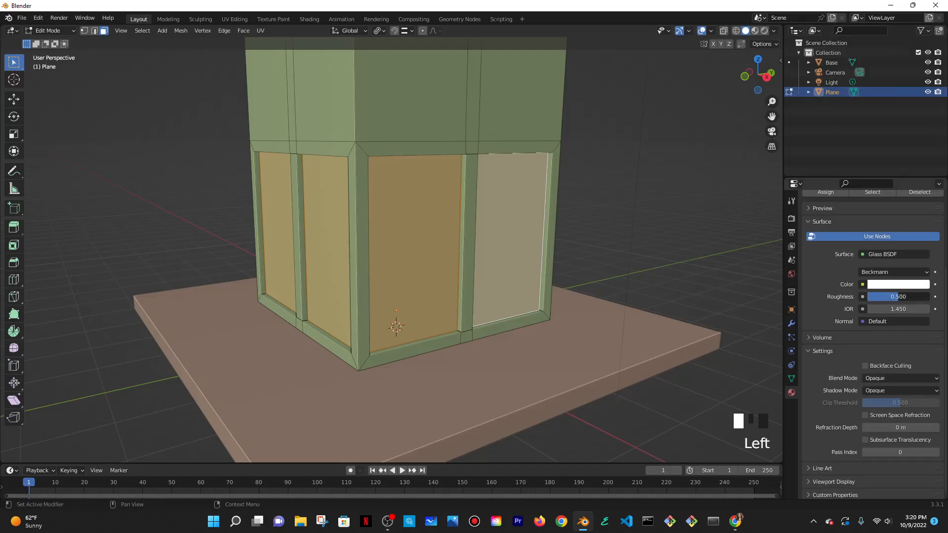
left_click_drag(892, 297, 867, 296)
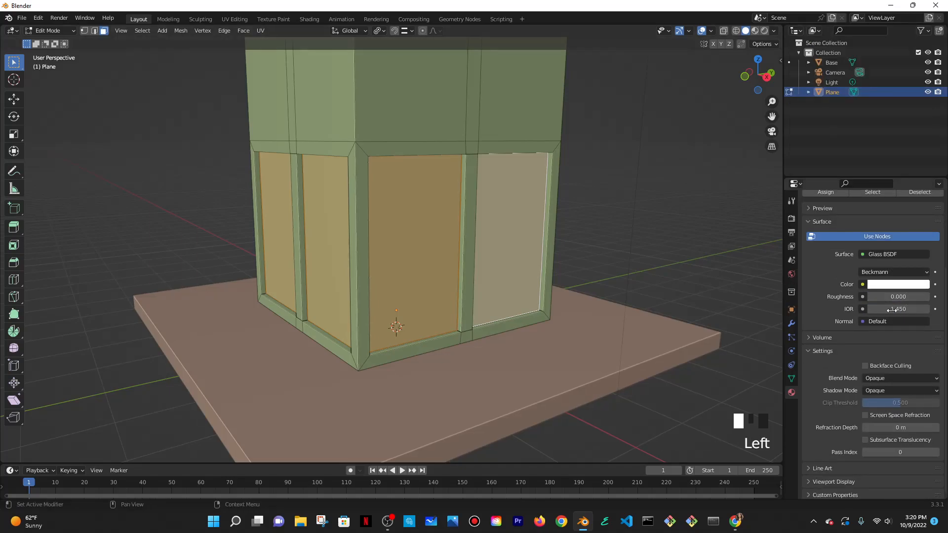
left_click(756, 31)
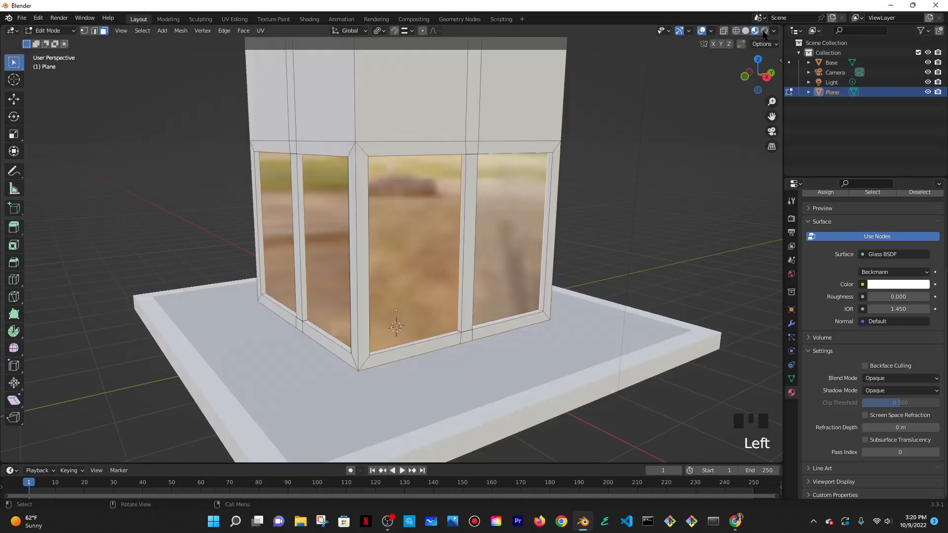
middle_click_drag(516, 207, 440, 227)
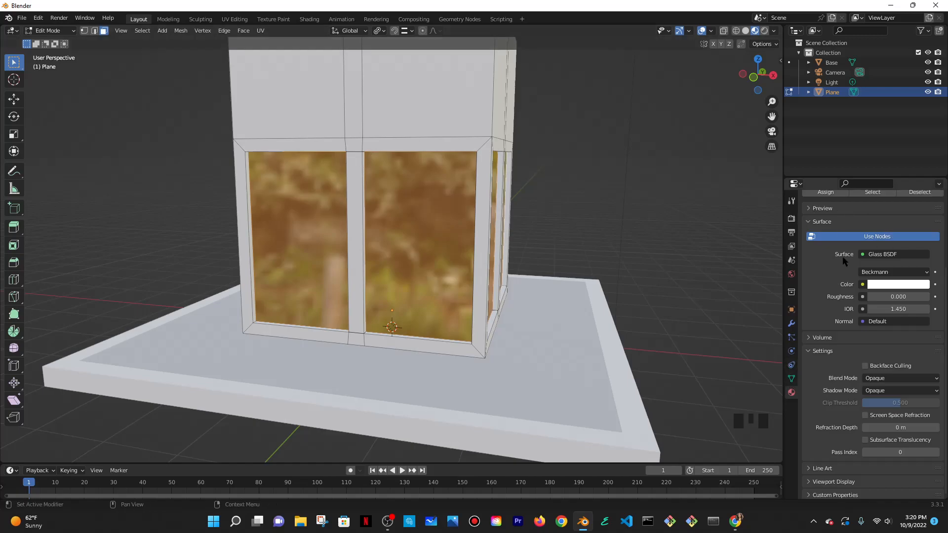
- Set the base color of the block's first material, Material.003, to pure white with value 1.000
scroll(839, 264, "up", 7)
left_click(837, 221)
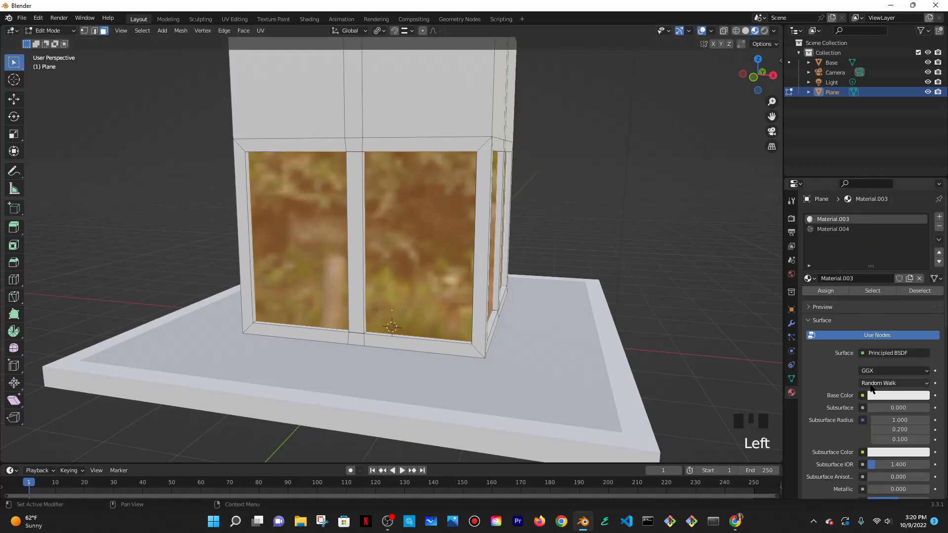
middle_click_drag(733, 306, 641, 222)
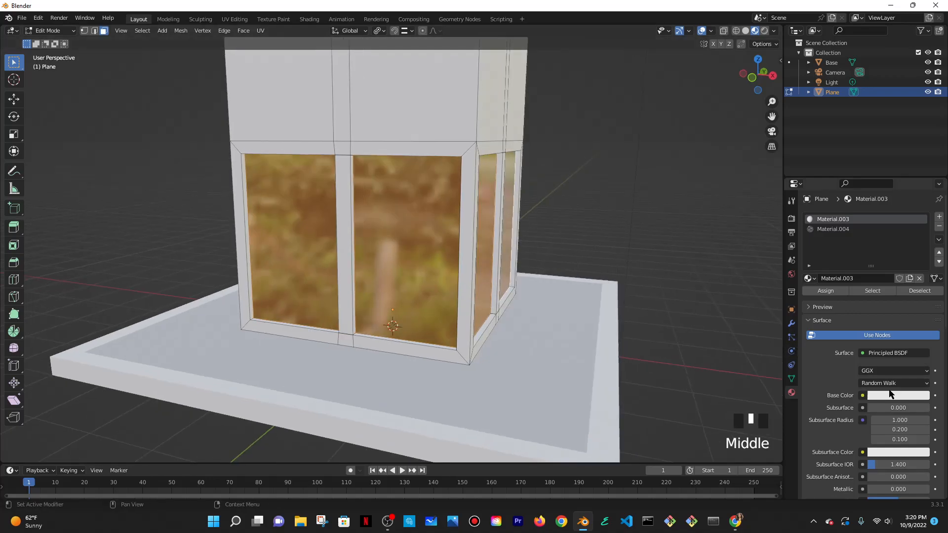
left_click(888, 395)
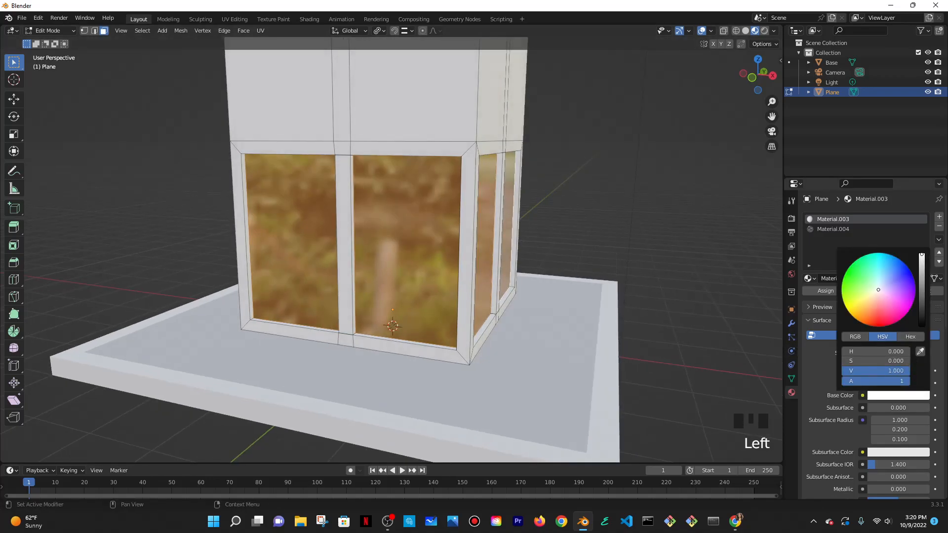
left_click(767, 250)
scroll(641, 178, "down", 2)
middle_click_drag(642, 178, 616, 206)
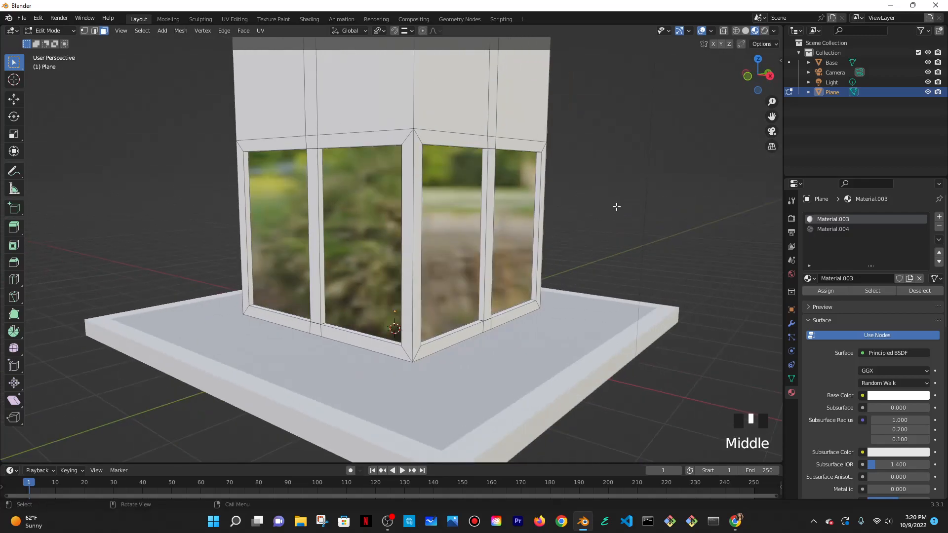
- Select the horizontal frame faces directly above the front windows
key("KP_0")
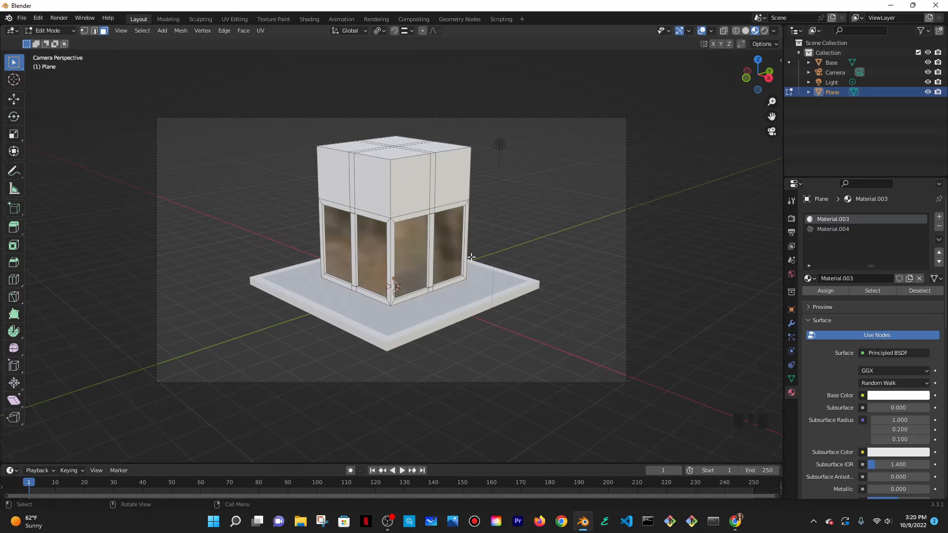
middle_click_drag(472, 264, 564, 198)
scroll(501, 203, "up", 4)
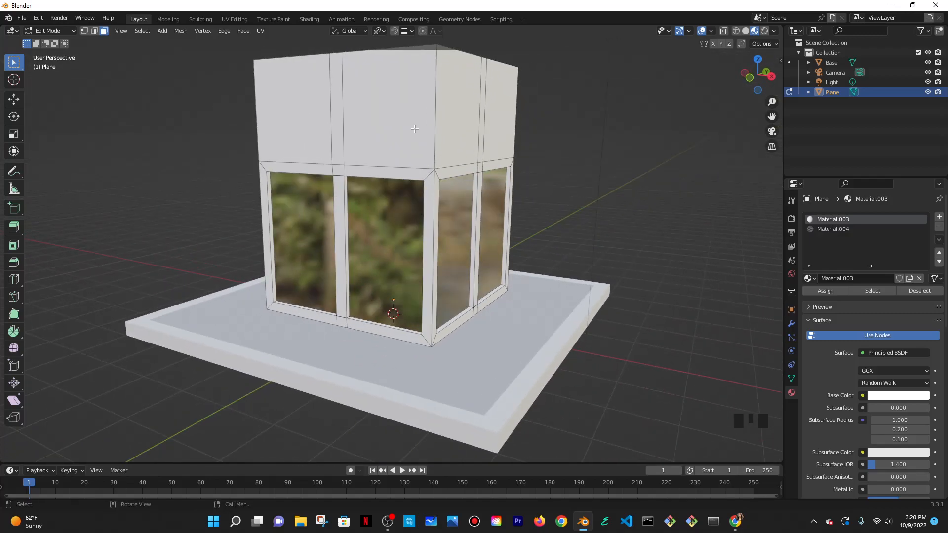
middle_click_drag(380, 203, 411, 198)
left_click(411, 197)
middle_click_drag(476, 203, 456, 204)
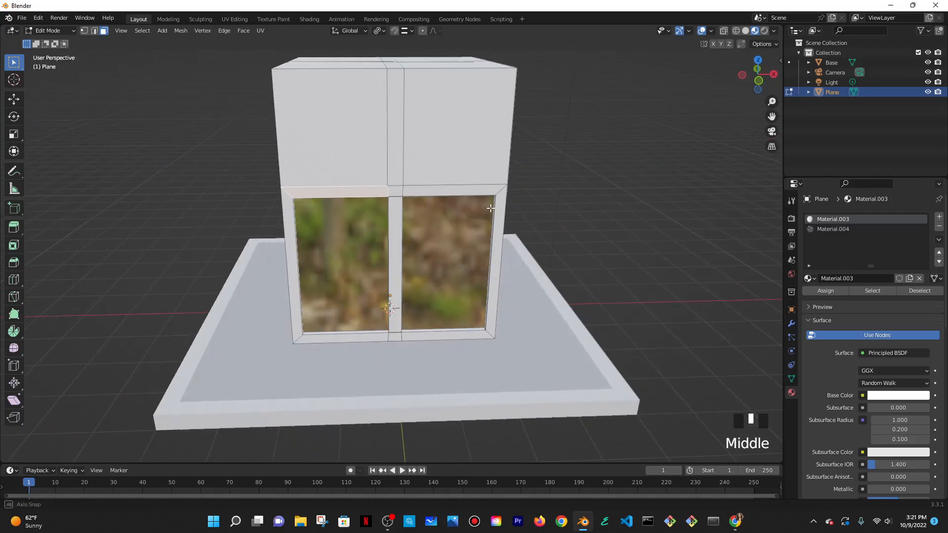
left_click(394, 189, "shift")
left_click(394, 189, "shift")
middle_click_drag(393, 190, 552, 286)
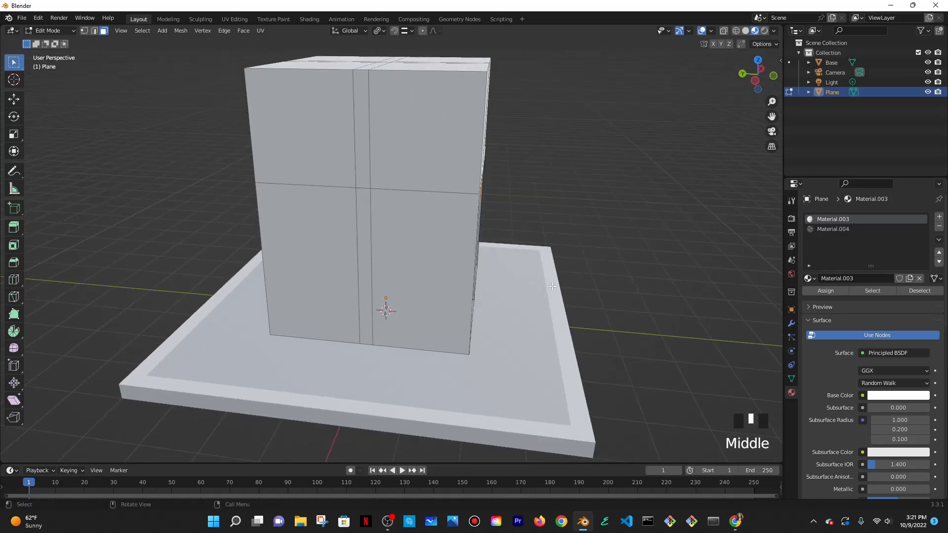
key("e")
key("r")
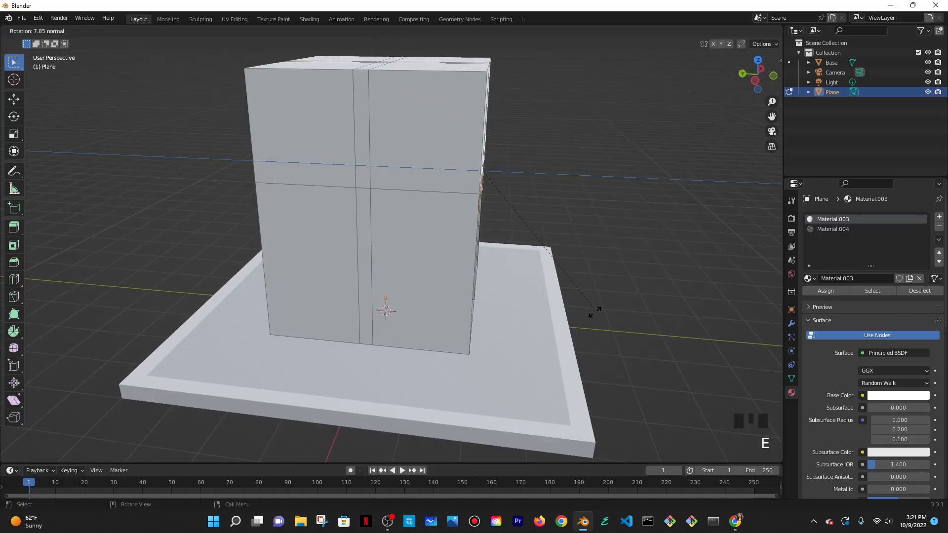
right_click(640, 326)
- Extrude the selected frame faces outward along their normal to form an awning over the front windows
middle_click_drag(584, 275, 572, 239)
key("e")
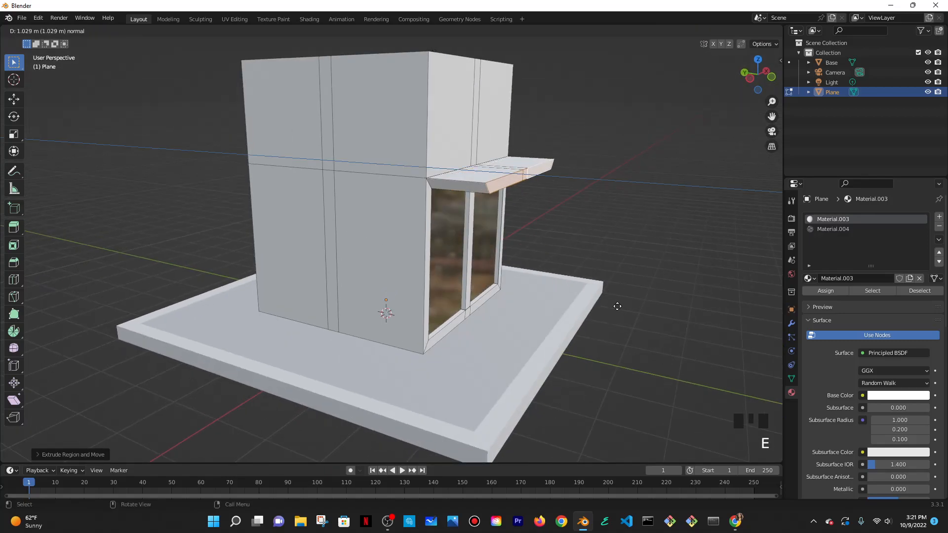
left_click(607, 300)
- Rotate the awning's outer faces about -1.8° around Z and move them down about 0.35 m to slope the awning
key("r")
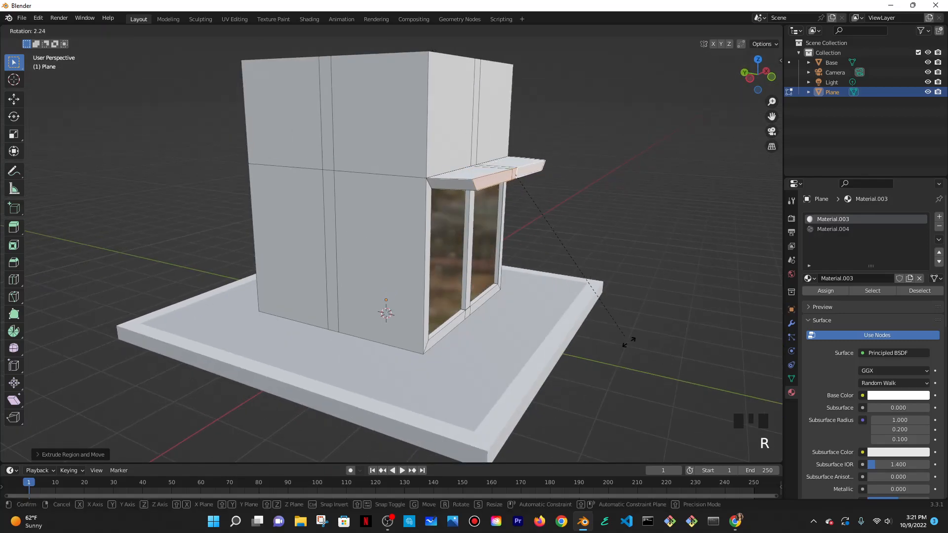
key("z")
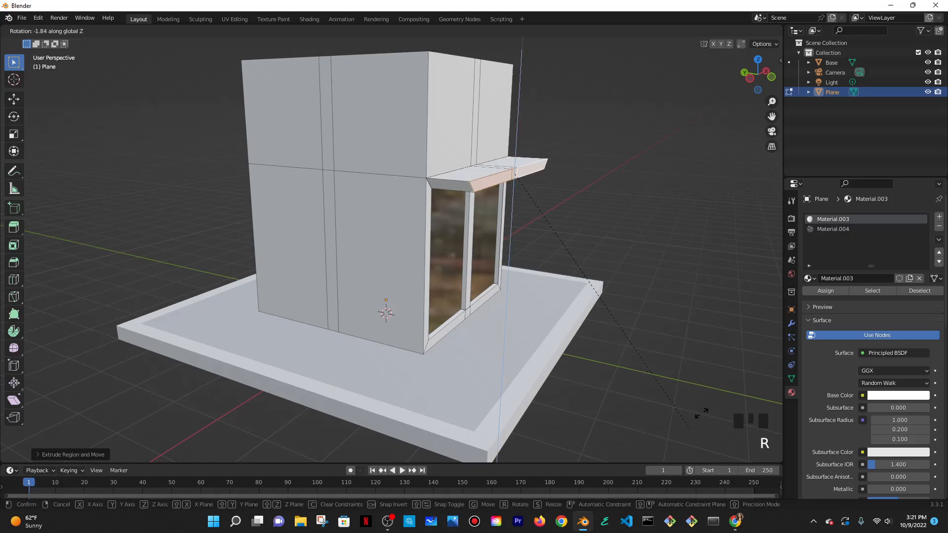
left_click(700, 416)
key("g")
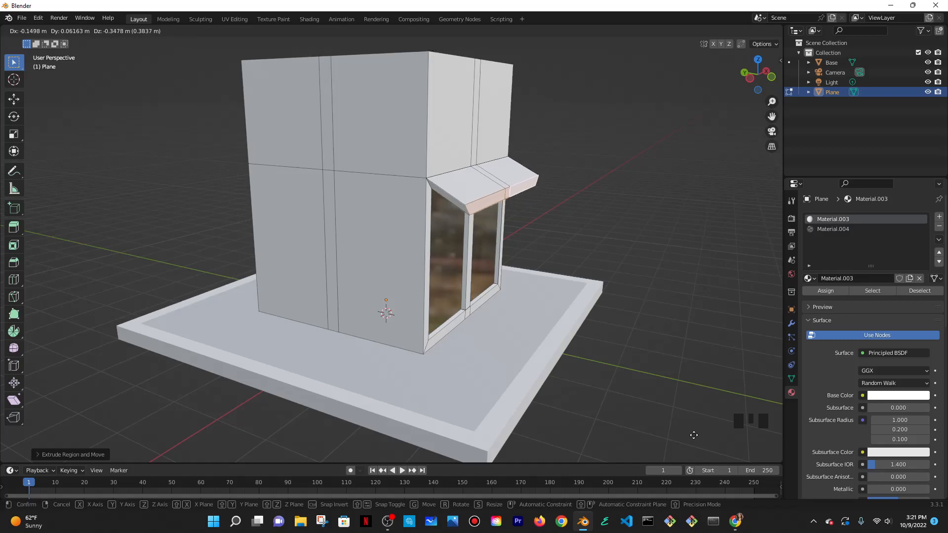
left_click(693, 433)
middle_click_drag(658, 295, 576, 286)
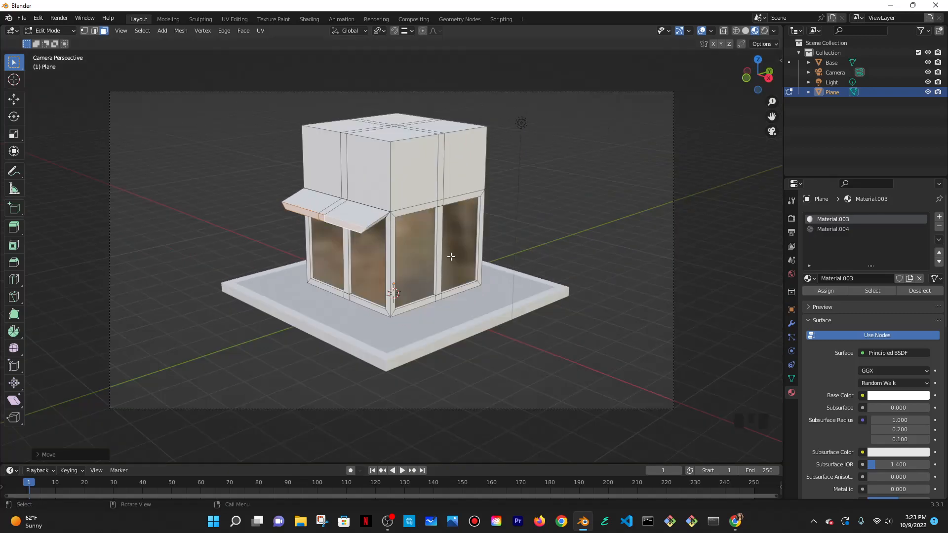
- Try to rotate the front awning's end face near the building corner around the Y axis
scroll(401, 198, "up", 3)
middle_click_drag(402, 199, 425, 210)
left_click(385, 176)
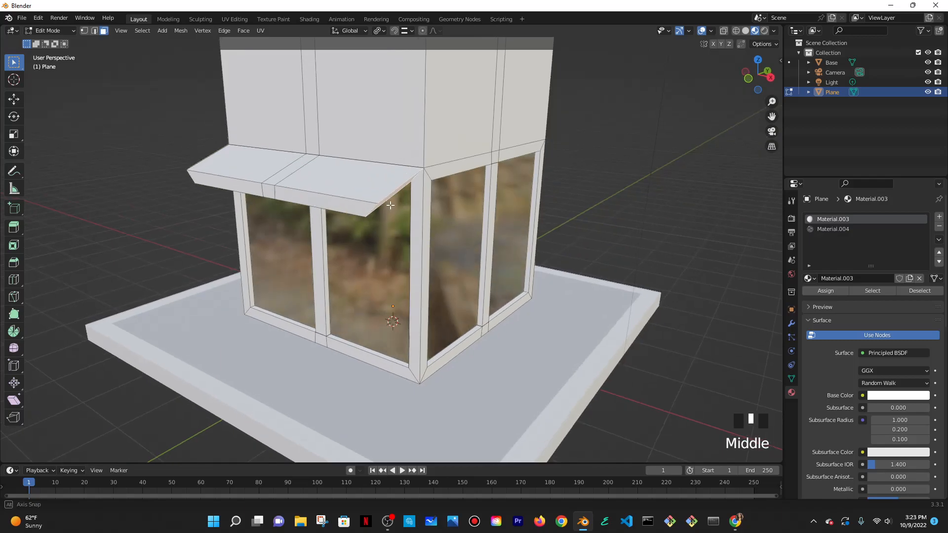
key("r")
key("x")
key("y")
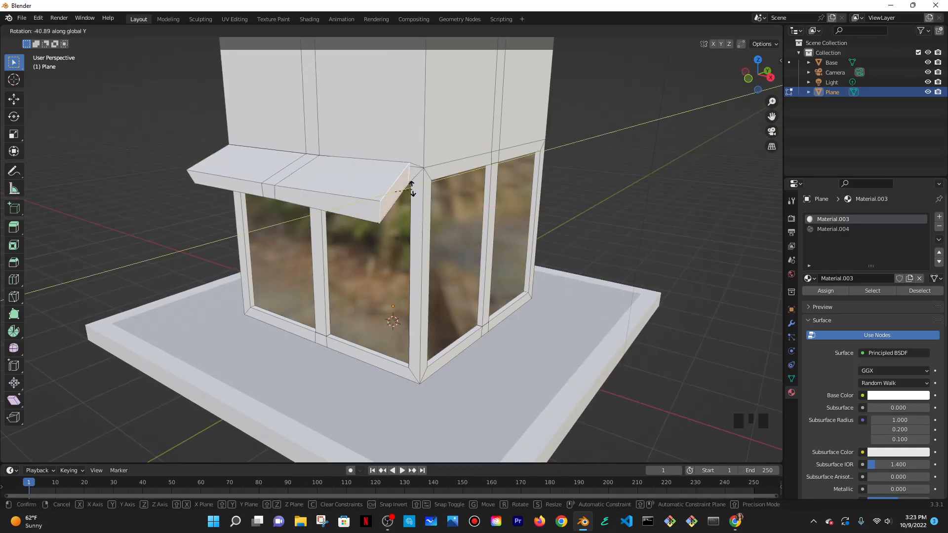
left_click(416, 201)
middle_click_drag(403, 212, 435, 207)
key("ctrl+z")
scroll(435, 207, "down", 5)
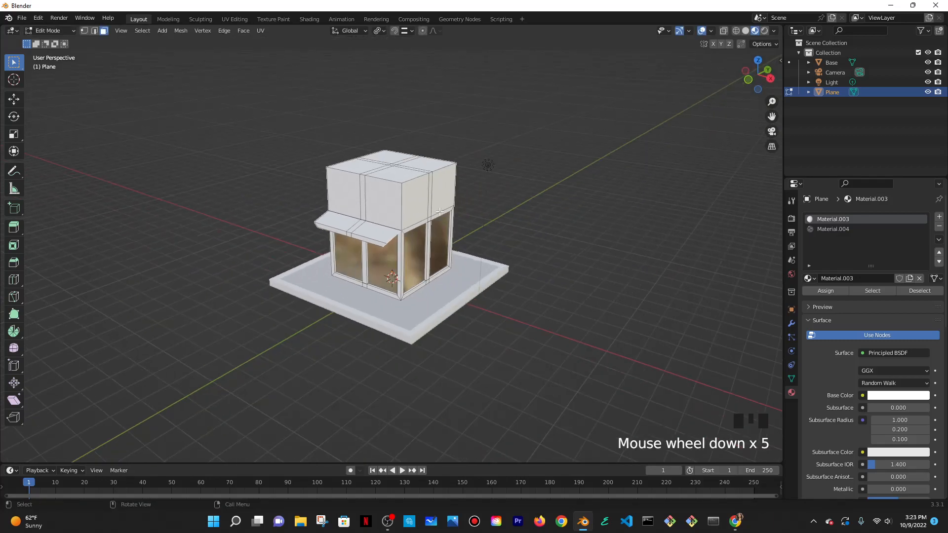
- Try to extrude the awning's end face along its normal and adjust it by rotating around Y and moving
scroll(427, 276, "up", 8)
key("e")
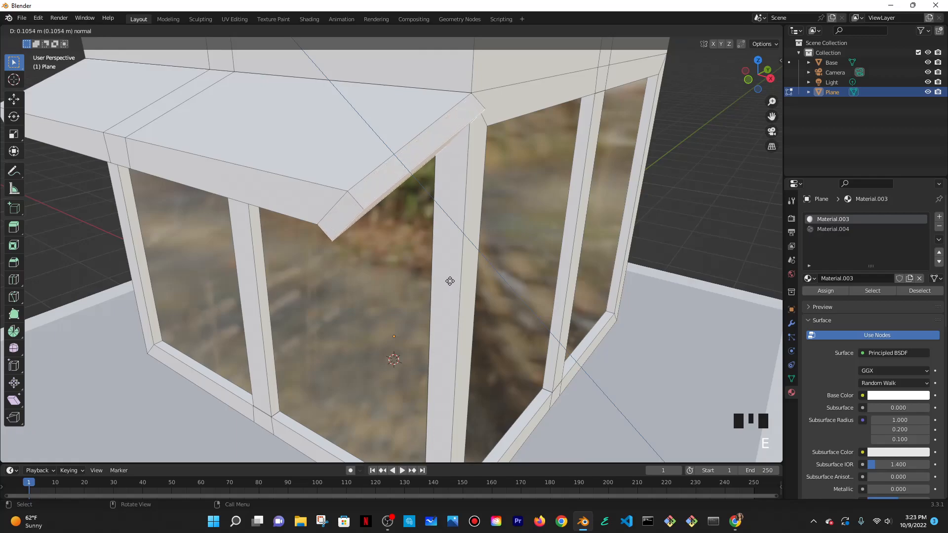
right_click(449, 280)
key("r")
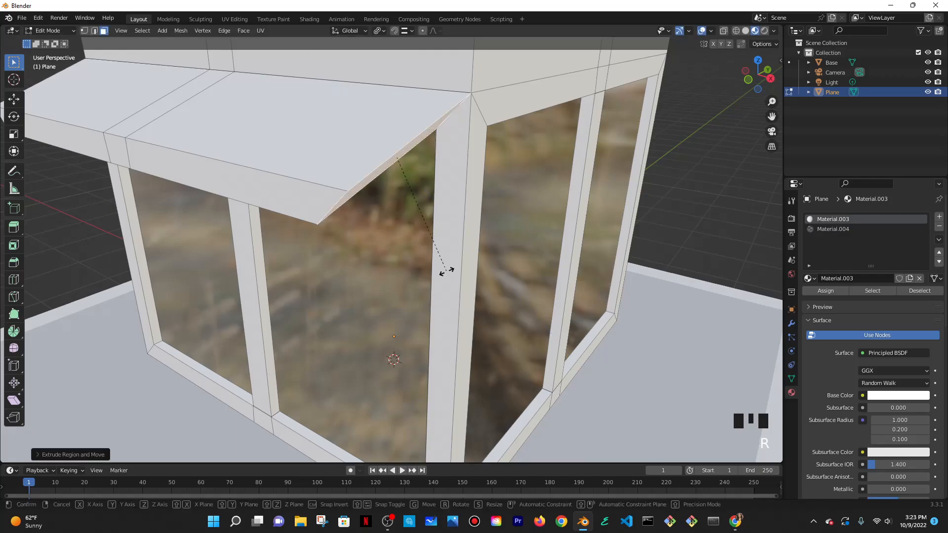
key("x")
key("y")
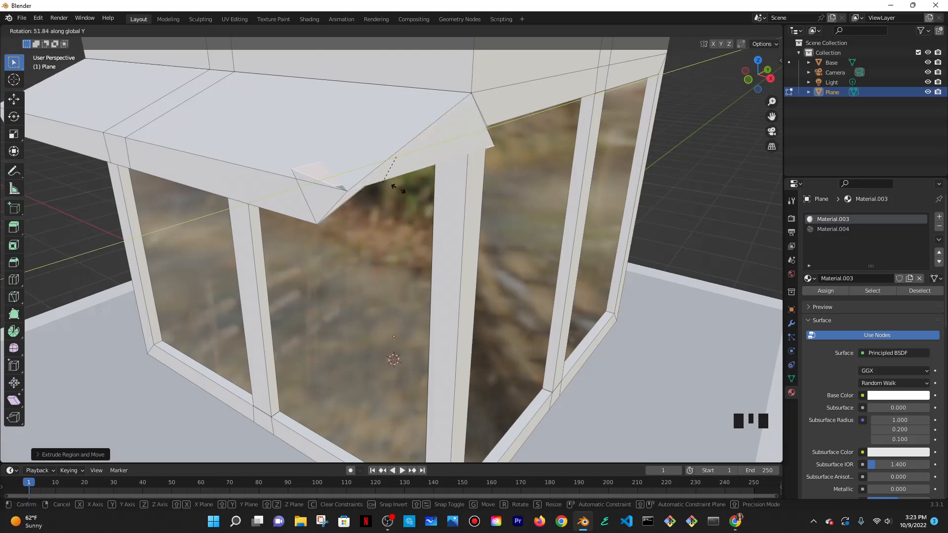
key("g")
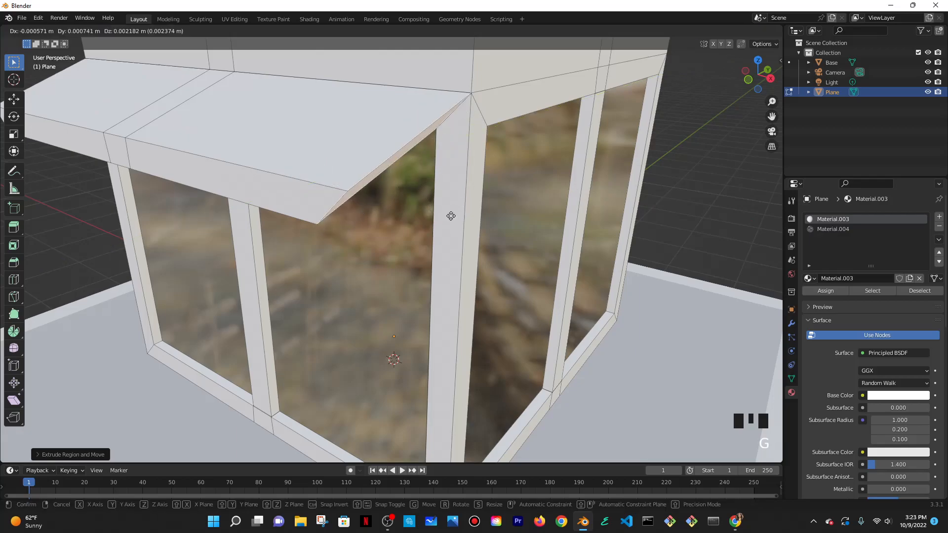
left_click(381, 179)
- Select the three horizontal frame faces directly above the windows on the adjacent side wall
scroll(381, 179, "down", 7)
middle_click_drag(381, 179, 469, 213)
scroll(440, 251, "up", 5)
scroll(440, 252, "down", 6)
scroll(405, 261, "up", 2)
scroll(405, 262, "down", 4)
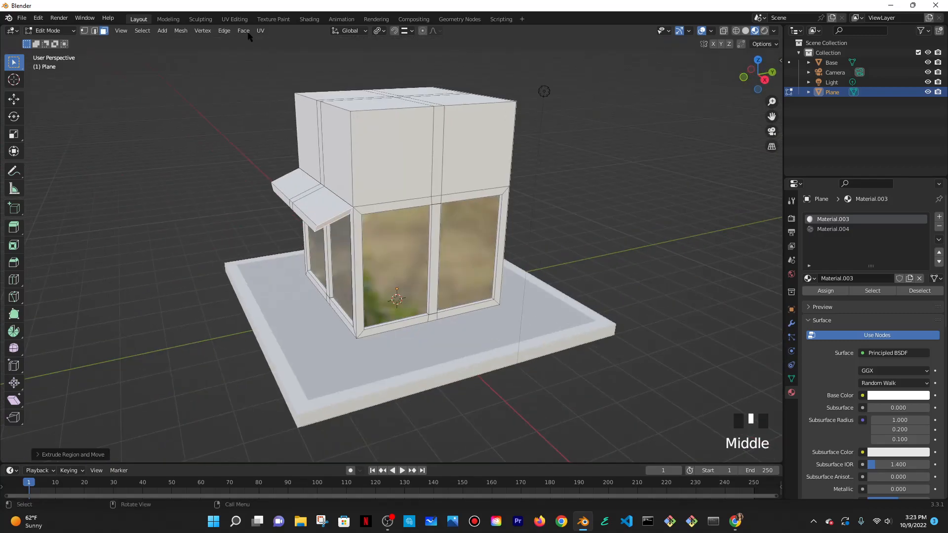
left_click(423, 202)
left_click(437, 200, "shift")
left_click(460, 197, "shift")
- Try to extrude the selected side frame faces outward, then rotate and move them
key("e")
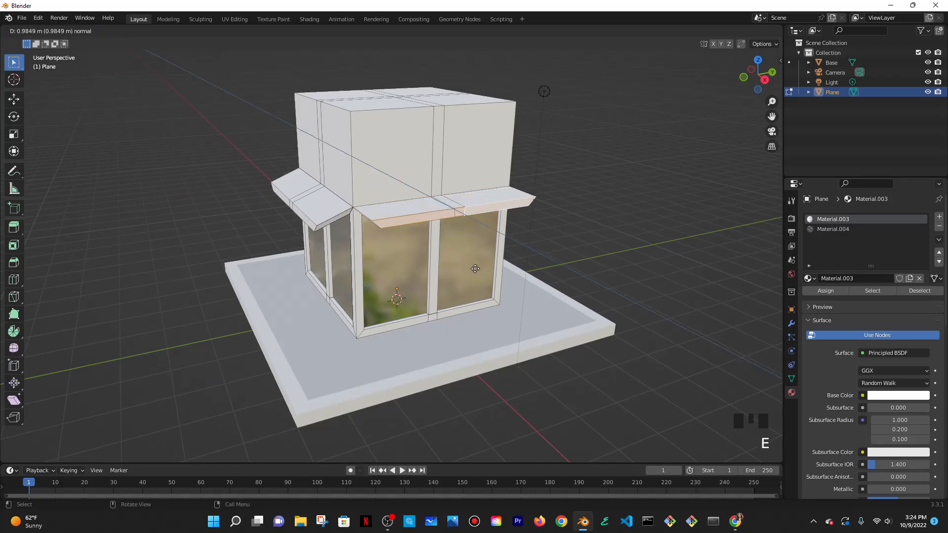
key("r")
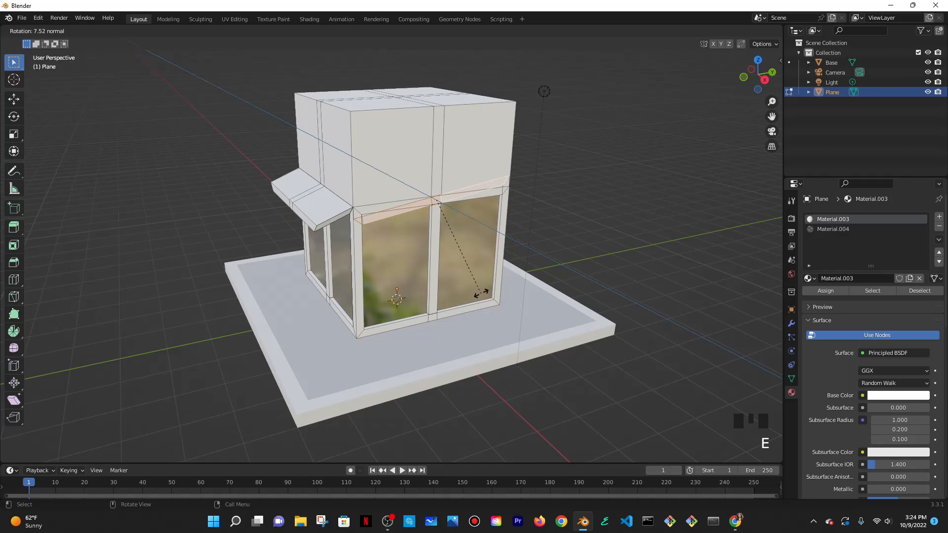
key("g")
left_click(450, 280)
middle_click_drag(450, 280, 474, 294)
- Extrude the selected frame faces outward as a side awning and move its outer faces down about 0.3 m to slope it
key("e")
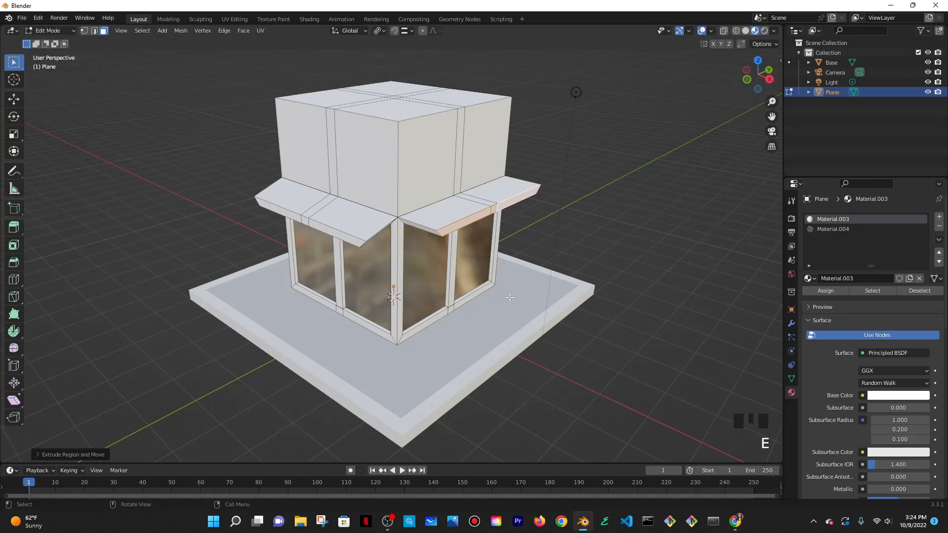
left_click(510, 315)
key("g")
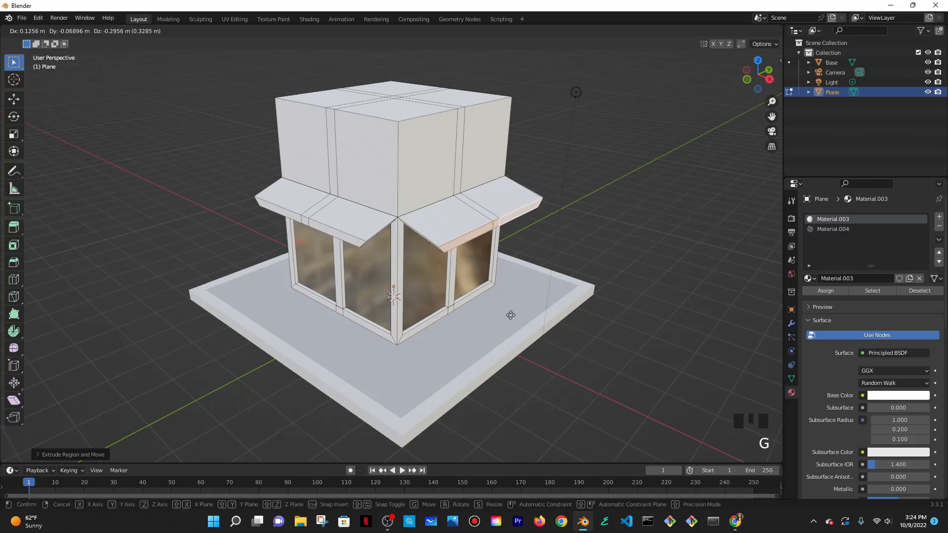
left_click(502, 312)
middle_click_drag(502, 312, 519, 291)
key("KP_0")
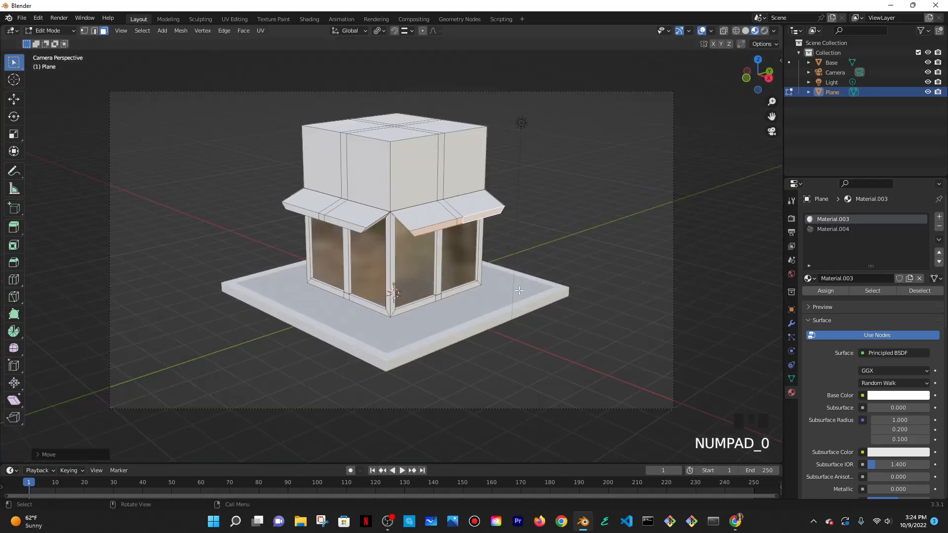
scroll(482, 281, "down", 2)
key("Tab")
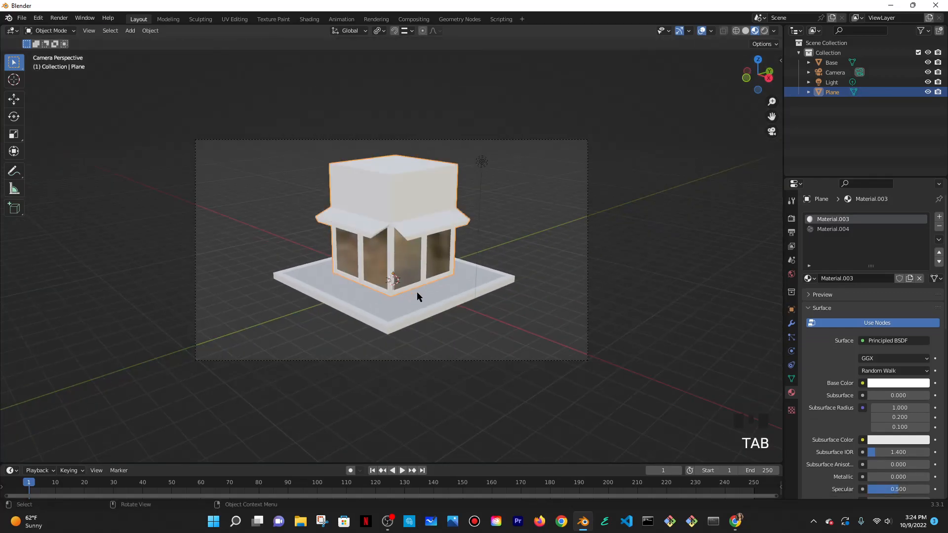
key("Tab")
key("Tab")
middle_click_drag(448, 271, 458, 259)
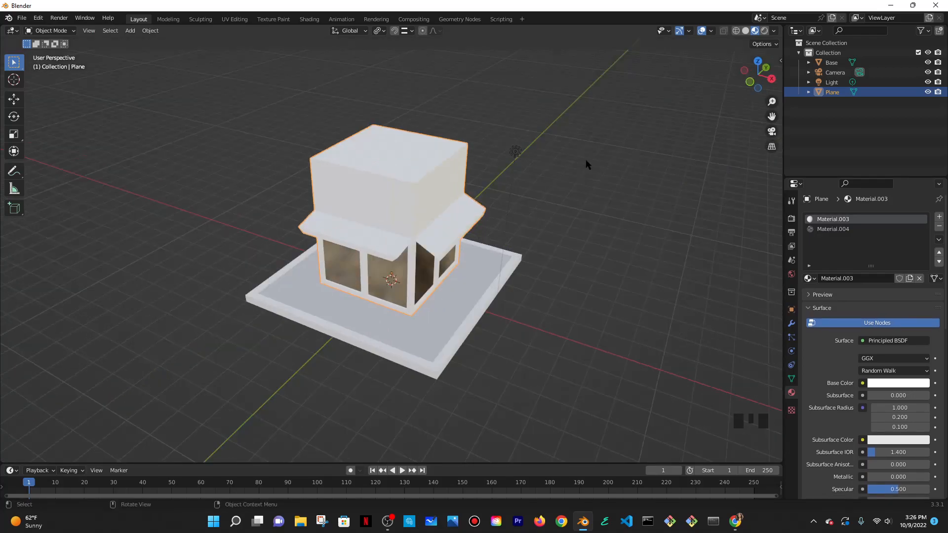
- Enter Edit Mode on the main block and select all of its top roof faces
left_click(50, 31)
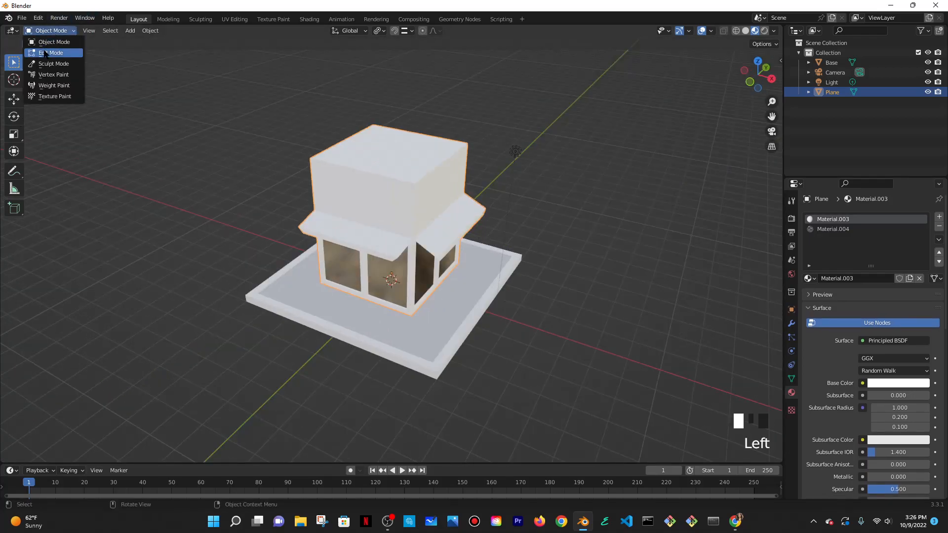
left_click(47, 42)
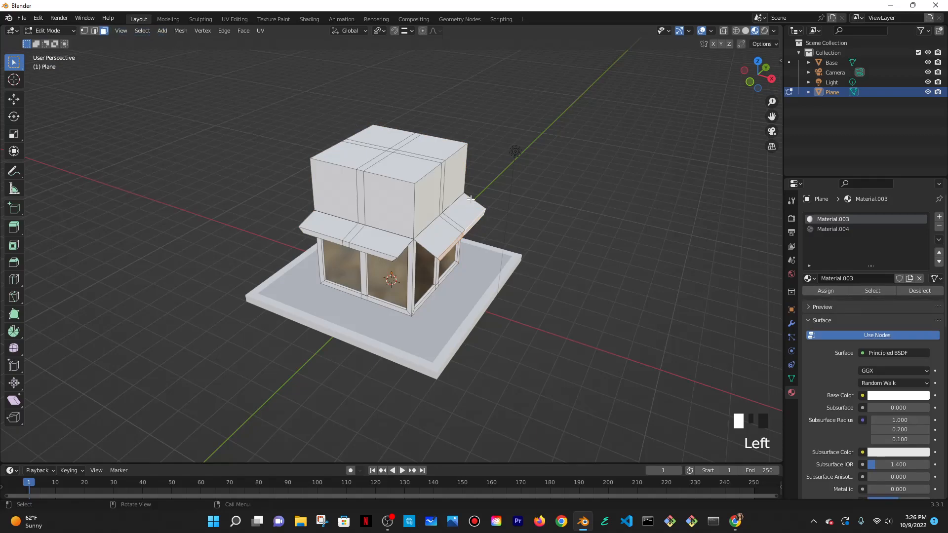
left_click(351, 150)
left_click(378, 137)
left_click(403, 166, "shift")
left_click(412, 154, "shift")
left_click(417, 148, "shift")
left_click(395, 147, "shift")
left_click(378, 149, "shift")
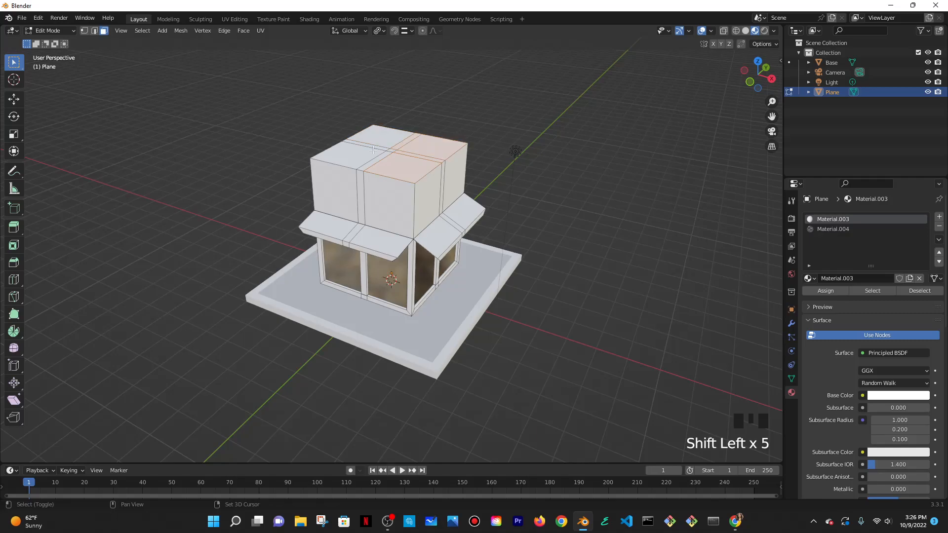
middle_click_drag(386, 144, 408, 202)
scroll(409, 202, "up", 4)
left_click_drag(319, 116, 459, 292)
scroll(508, 283, "down", 5)
middle_click_drag(508, 283, 489, 232)
scroll(489, 232, "up", 4)
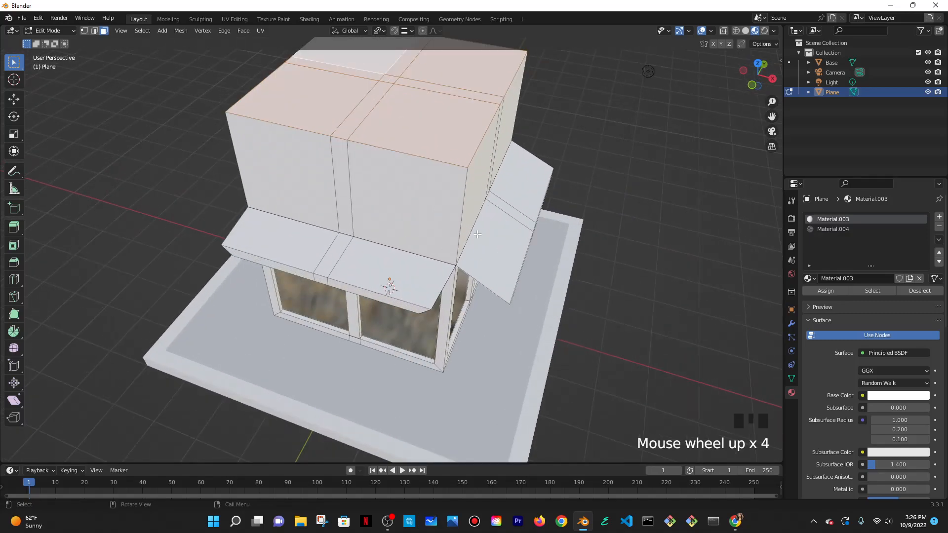
- Extrude the roof faces about 0.36 m down along global Z to recess the roof within a parapet
key("e")
key("z")
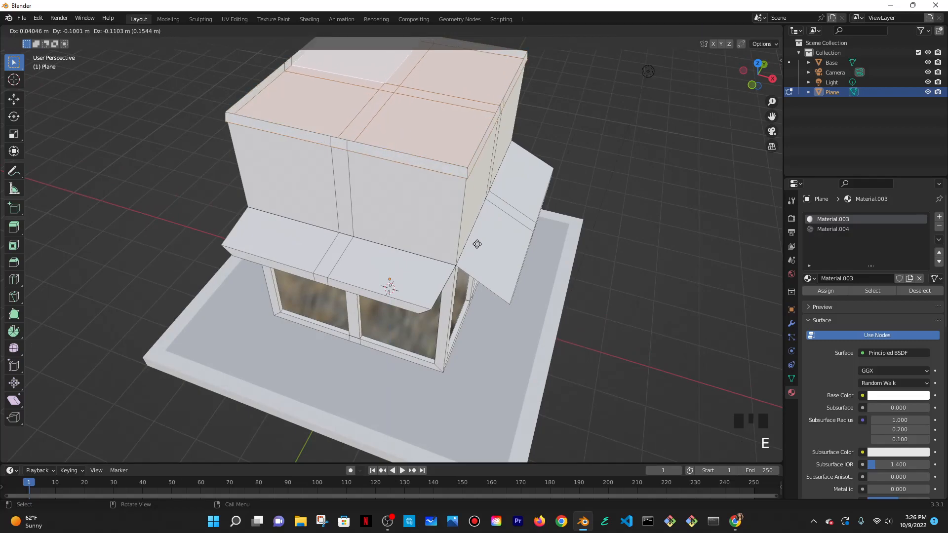
key("z")
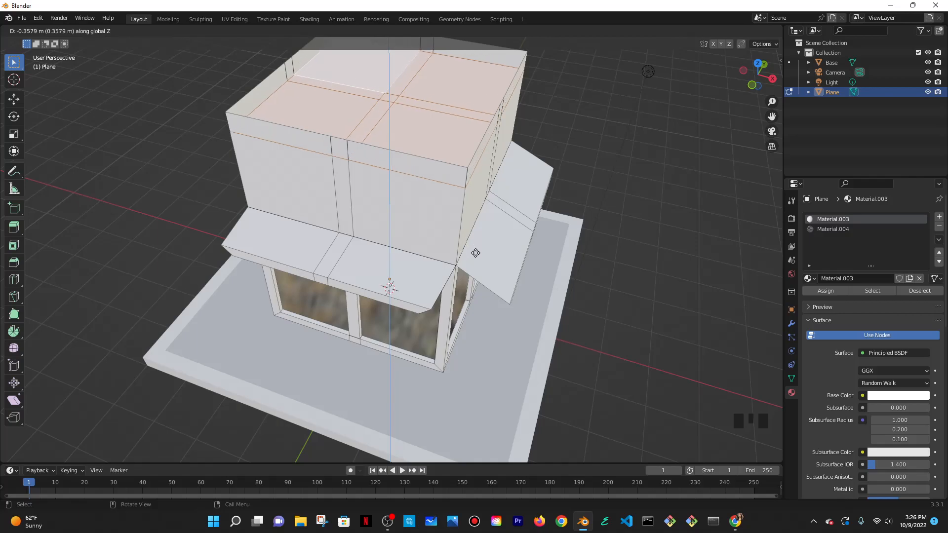
left_click(475, 252)
- Inspect the recessed roof and its parapet edges from several angles in Object Mode
middle_click_drag(508, 253, 487, 215)
key("Tab")
middle_click_drag(477, 159, 492, 203)
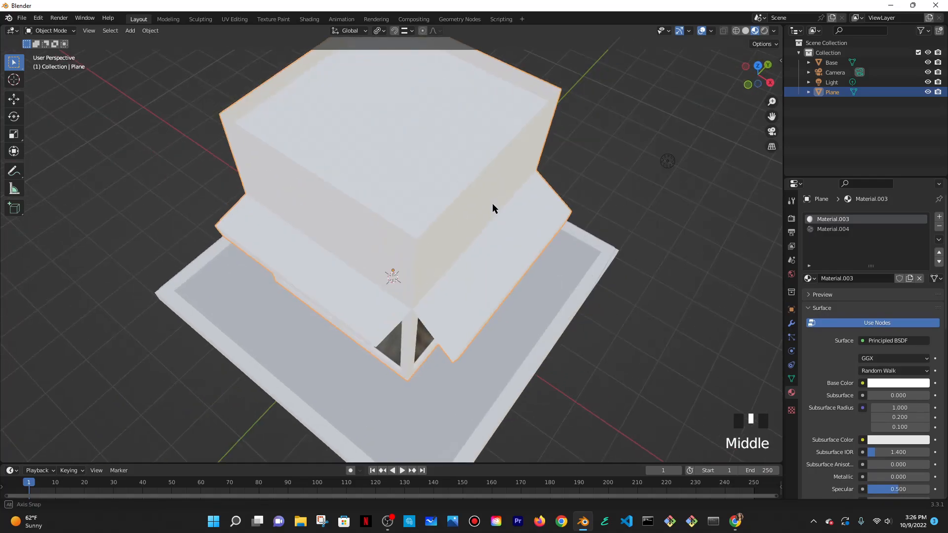
scroll(492, 204, "down", 5)
middle_click_drag(423, 176, 537, 275, "shift")
scroll(536, 275, "up", 7)
middle_click_drag(529, 233, 499, 245)
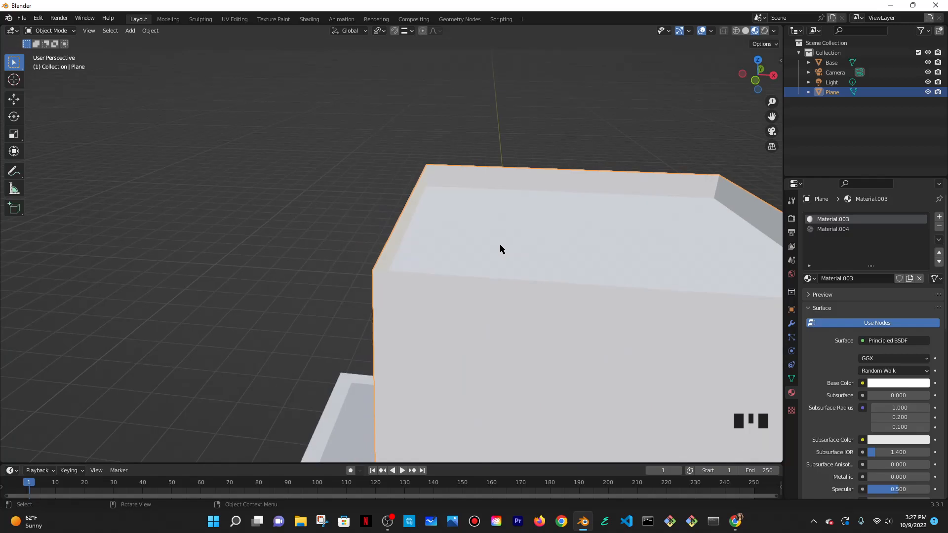
scroll(500, 244, "down", 3)
middle_click_drag(550, 216, 328, 258)
scroll(503, 232, "down", 1)
key("Tab")
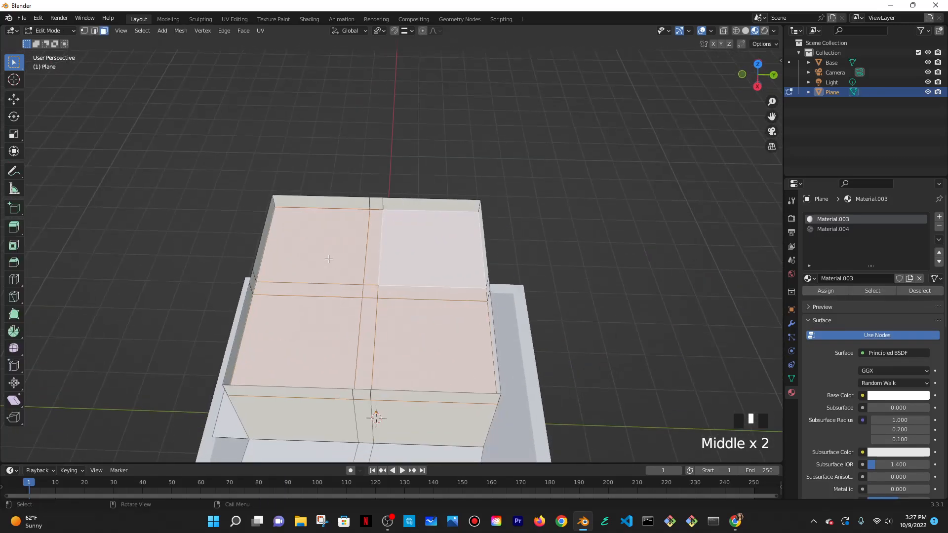
- Try to extrude the parapet faces on all sides of the roof at once along their normals
left_click(268, 227)
left_click(247, 299, "shift")
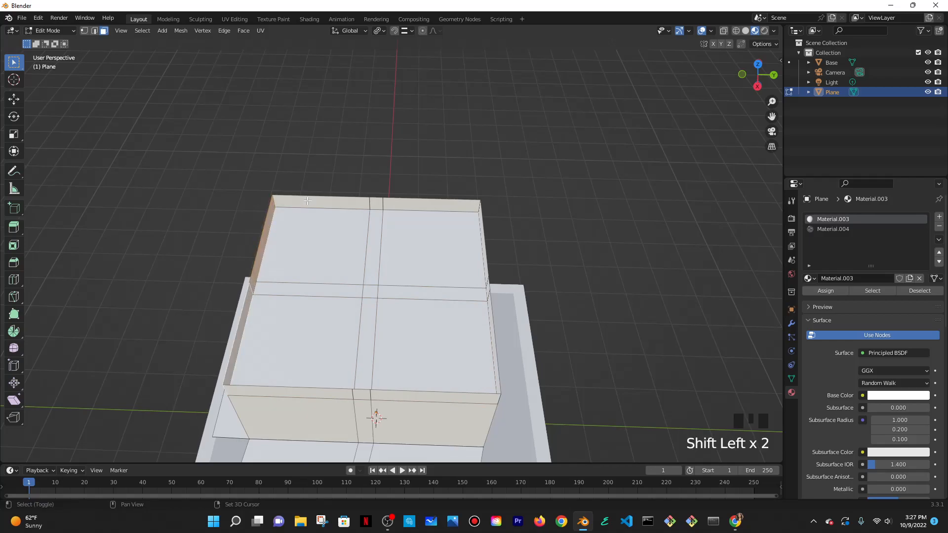
middle_click_drag(463, 300, 456, 149)
left_click(431, 142, "shift")
left_click(450, 138, "shift")
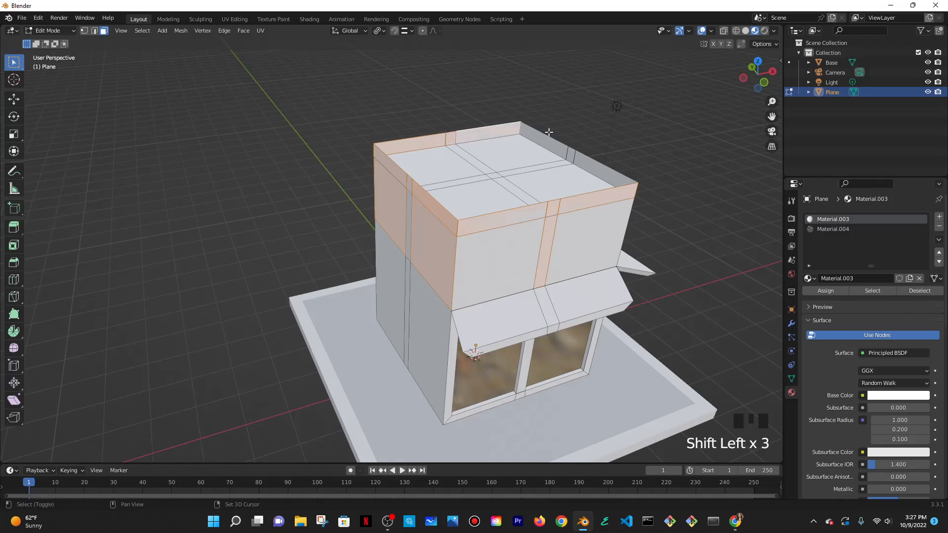
left_click(589, 170, "shift")
middle_click_drag(592, 240, 441, 267)
key("e")
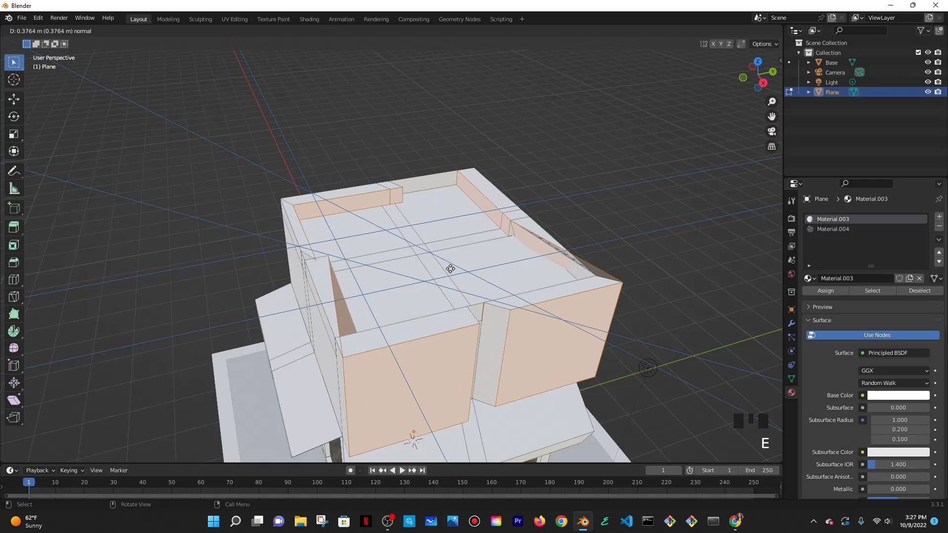
right_click(450, 268)
- Try to extrude the inner faces of the parapet wall opposite the side awning along their normals
middle_click_drag(358, 233, 357, 232)
left_click(356, 232)
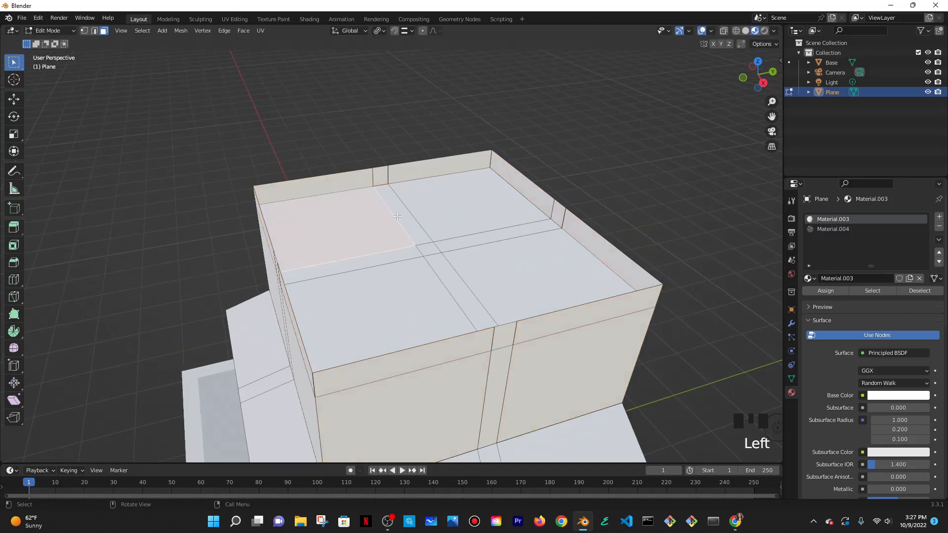
scroll(345, 172, "up", 3)
scroll(375, 64, "down", 2)
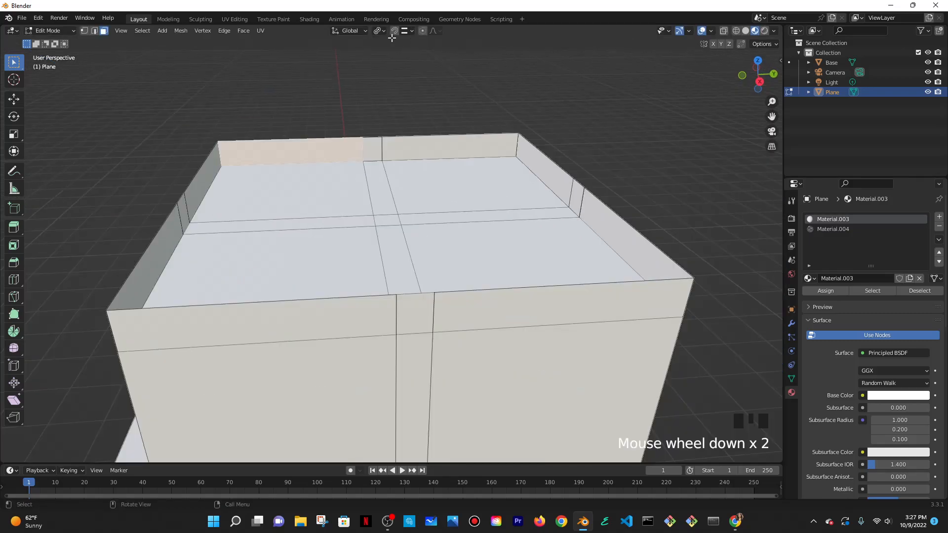
left_click(393, 148, "shift")
left_click(393, 148, "shift")
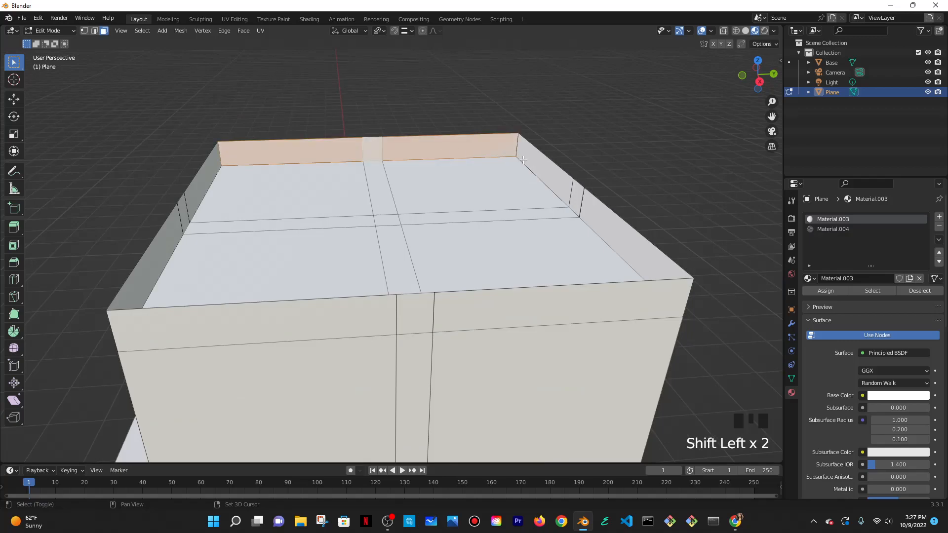
left_click(381, 32)
key("e")
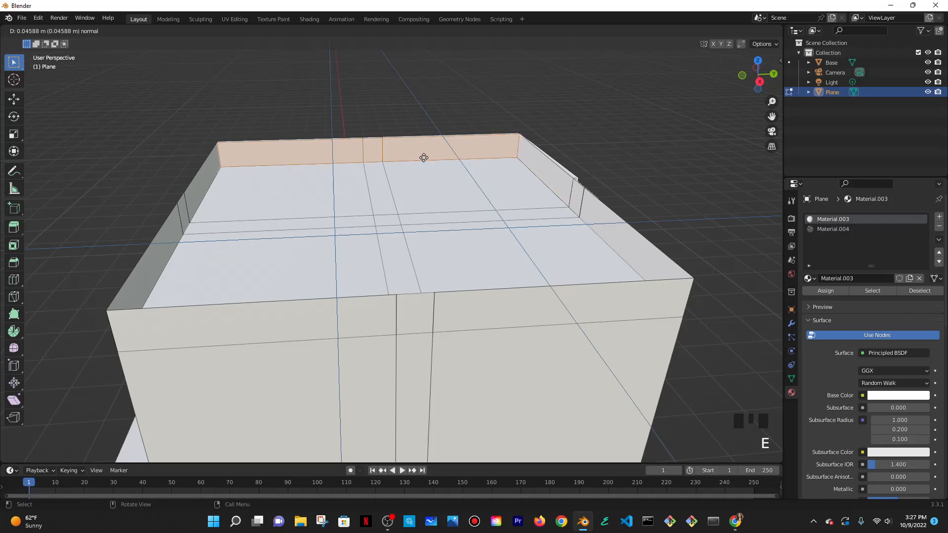
right_click(427, 160)
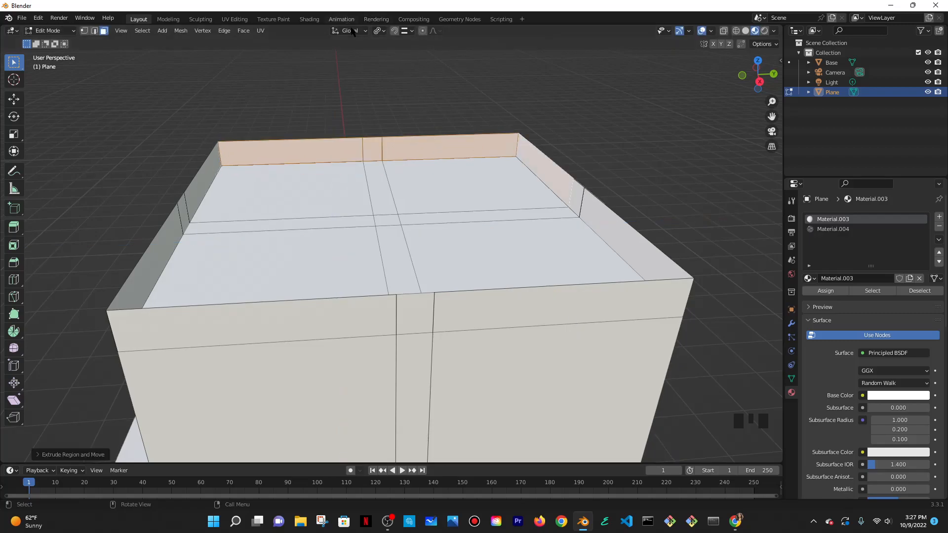
- Reselect only the three inner parapet faces opposite the side awning and extrude them inward to thicken that wall
left_click(344, 143)
left_click(396, 146, "shift")
left_click(371, 146, "shift")
middle_click_drag(397, 218, 430, 214)
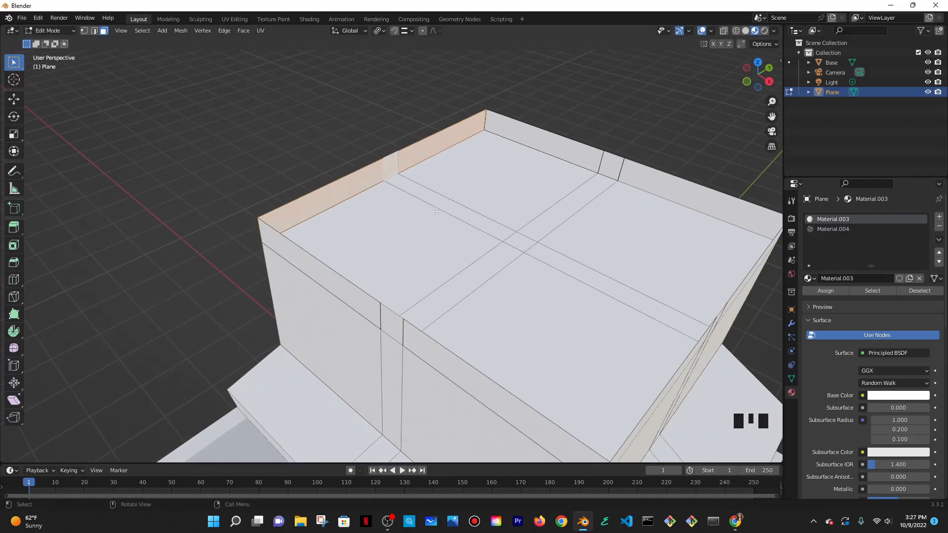
key("e")
left_click(454, 222)
middle_click_drag(454, 223, 328, 149)
- Try to extrude the three inner parapet faces above the front awning inward together along their normals
left_click(151, 187, "shift")
left_click(141, 191, "shift")
left_click(115, 205, "shift")
left_click(328, 148)
left_click(232, 169)
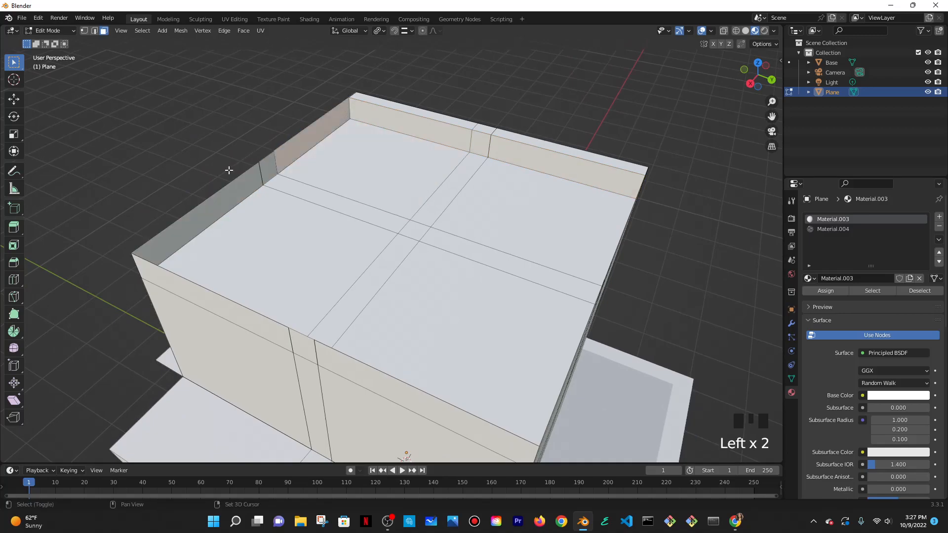
left_click(268, 163, "shift")
left_click(245, 185, "shift")
key("e")
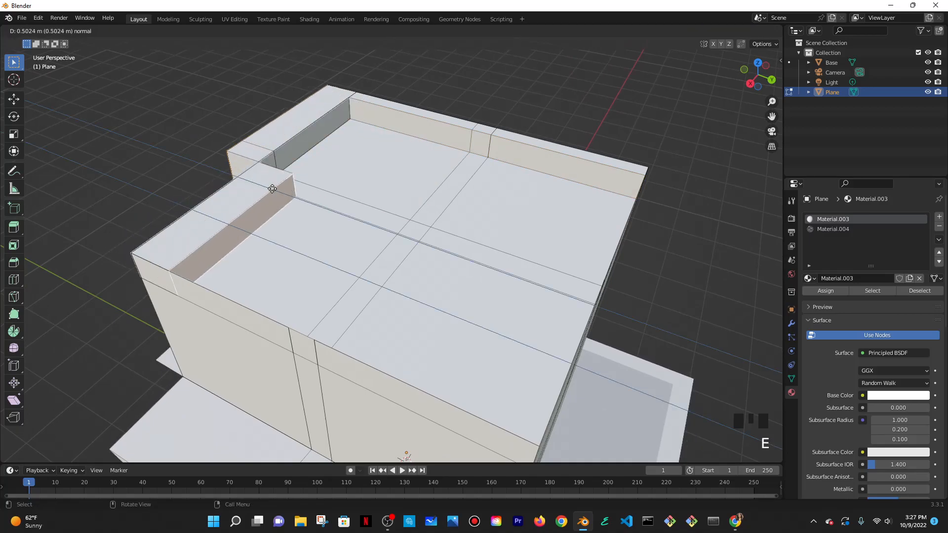
left_click(285, 182)
- Thicken the parapet above the front awning by extruding its inner faces inward in separate segments, about 0.12 to 0.14 m
middle_click_drag(288, 180, 286, 174)
left_click(300, 182, "shift")
key("e")
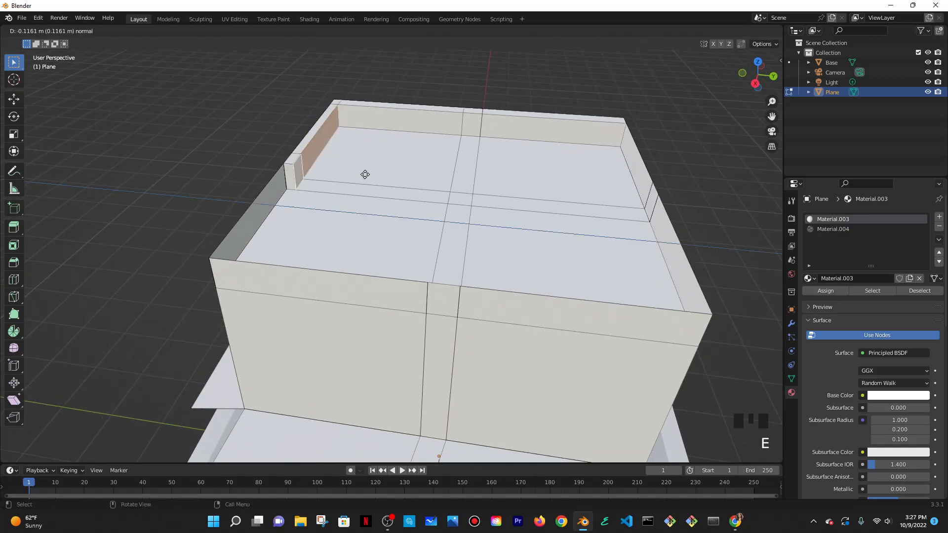
left_click(300, 179)
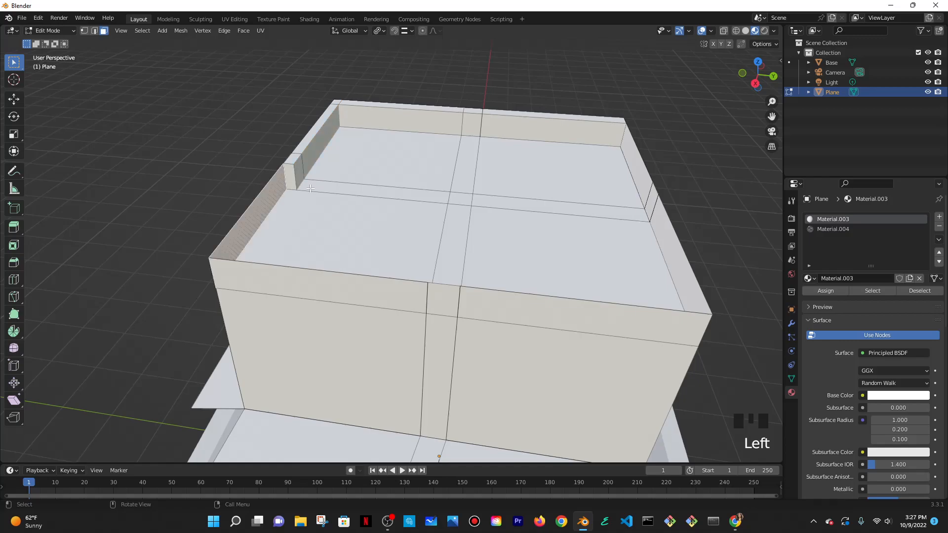
key("e")
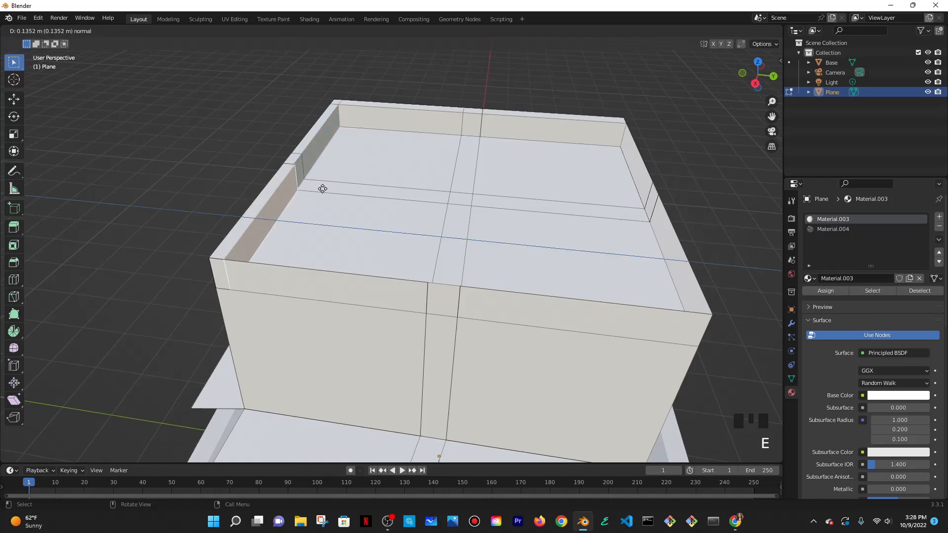
left_click(321, 189)
- Try to extrude the three inner faces of the back parapet wall inward together
middle_click_drag(321, 189, 470, 365)
scroll(491, 195, "down", 3)
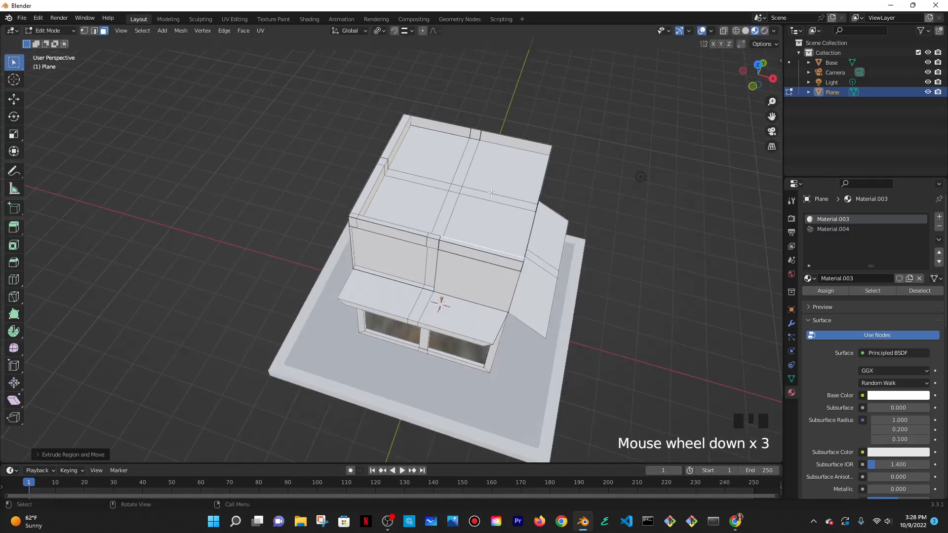
middle_click_drag(482, 147, 464, 158, "shift")
scroll(425, 148, "up", 6)
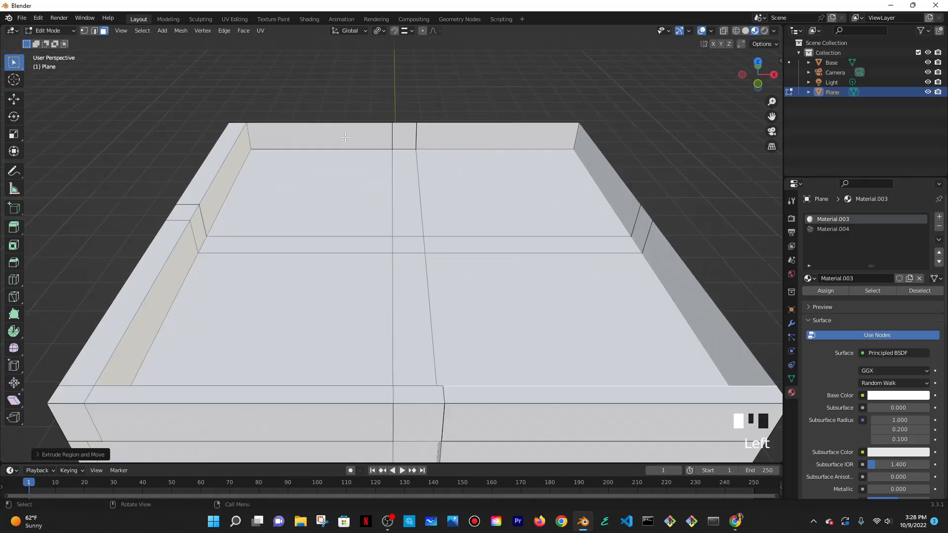
left_click(392, 137)
left_click(453, 137, "shift")
scroll(452, 137, "down", 4)
middle_click_drag(452, 137, 488, 264)
key("e")
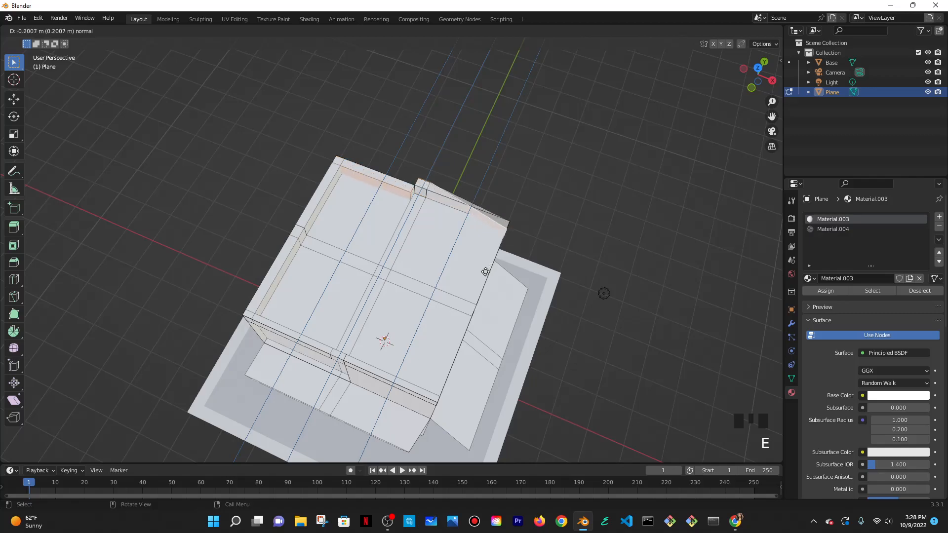
left_click(485, 272)
- Extrude the inner faces of the back parapet wall inward segment by segment, ending with the last segment at about 0.13 m
scroll(410, 118, "up", 5)
left_click(410, 114)
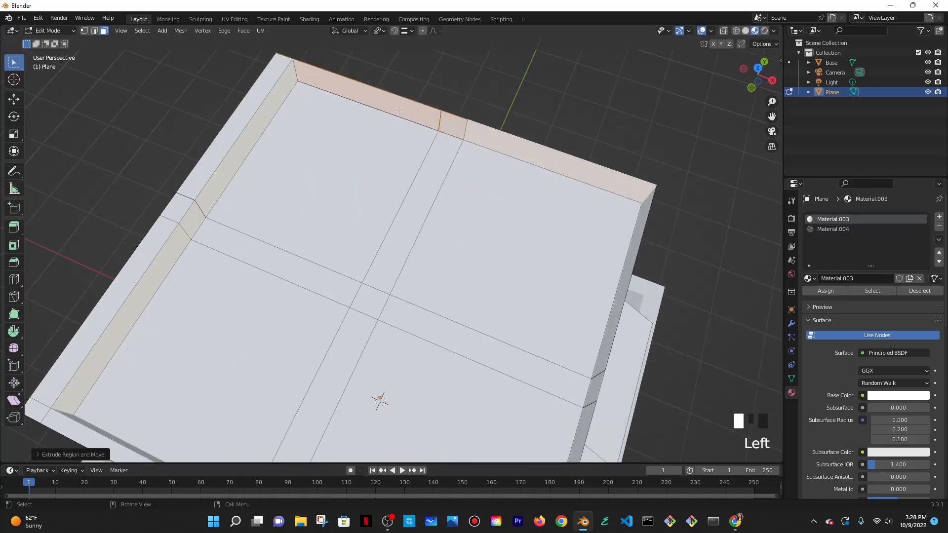
key("e")
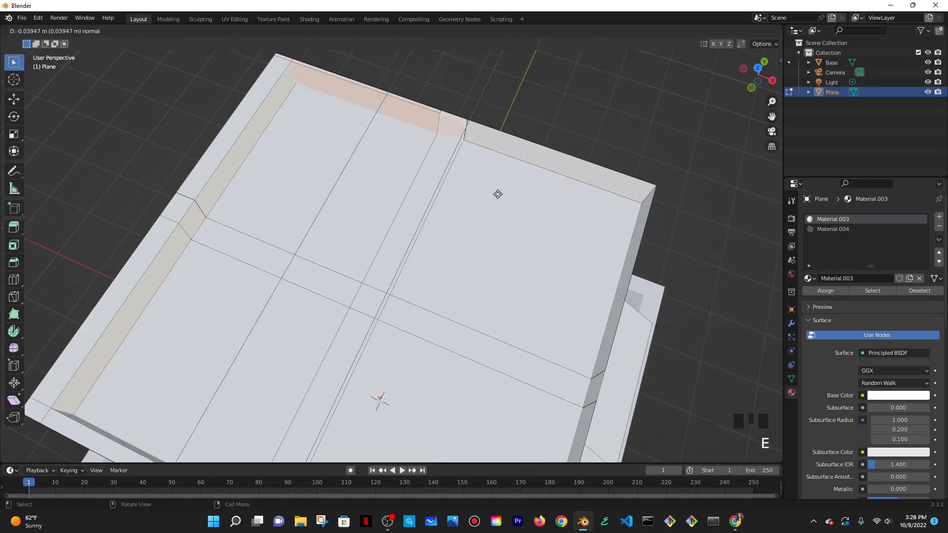
left_click(496, 196)
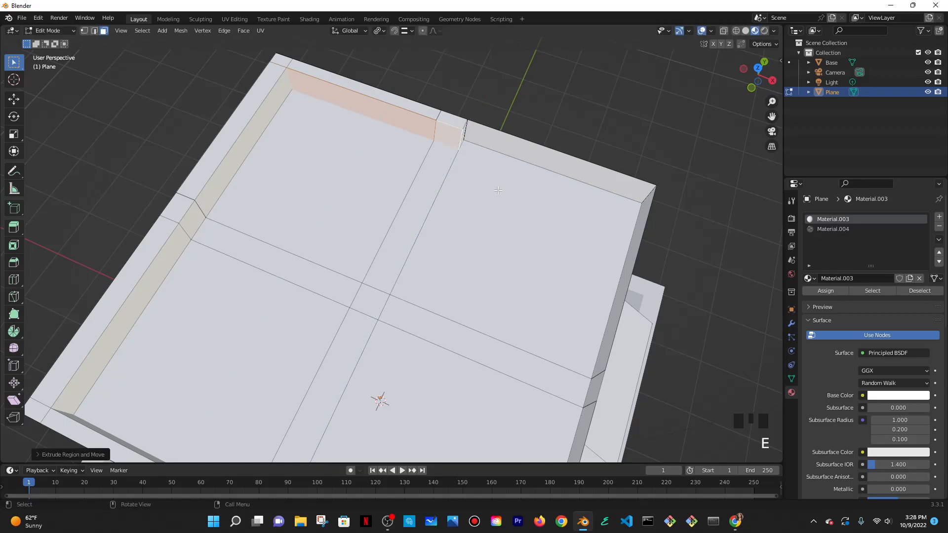
left_click(497, 149)
key("e")
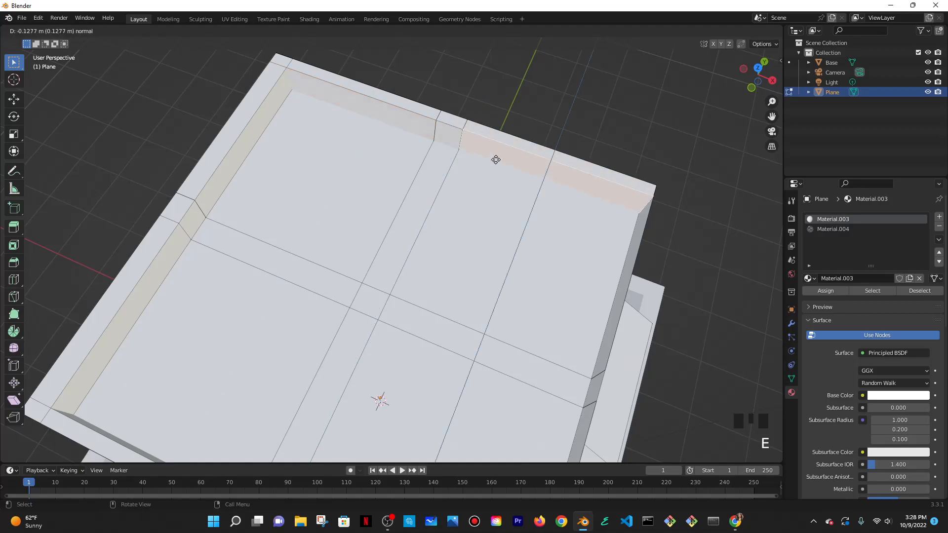
left_click(495, 159)
- Try to extrude the inner parapet faces above the side awning inward together along their normals
middle_click_drag(495, 159, 537, 126)
scroll(537, 126, "down", 2)
left_click(433, 155)
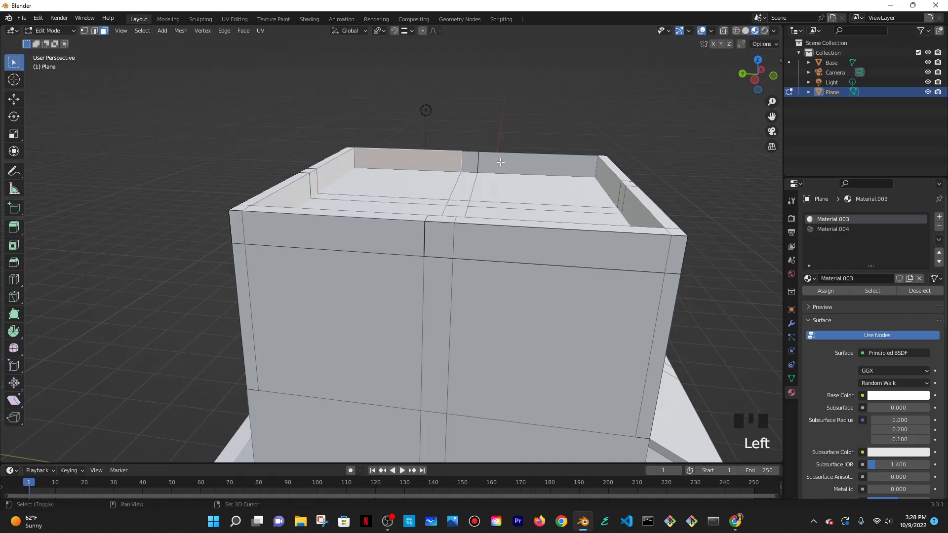
left_click(538, 163, "shift")
left_click(469, 160, "shift")
middle_click_drag(469, 160, 502, 161)
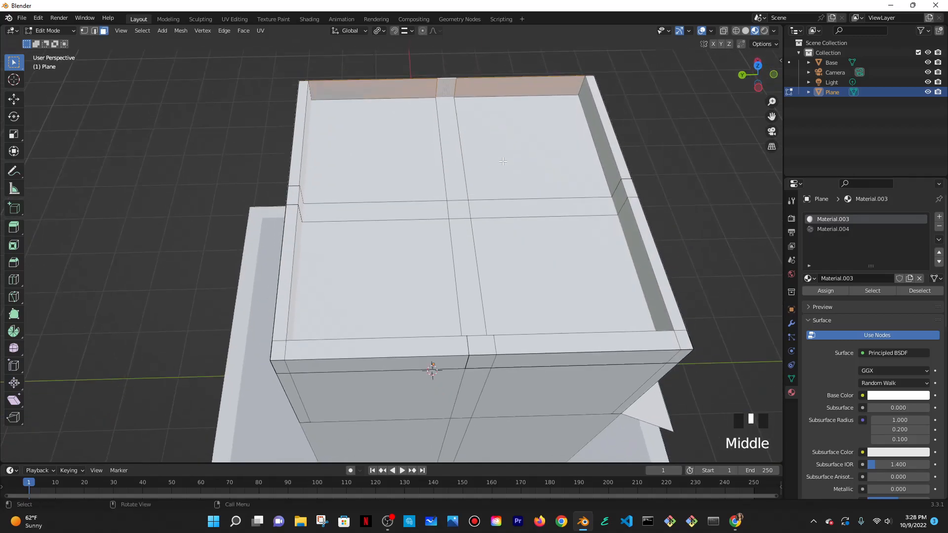
key("e")
left_click(425, 105)
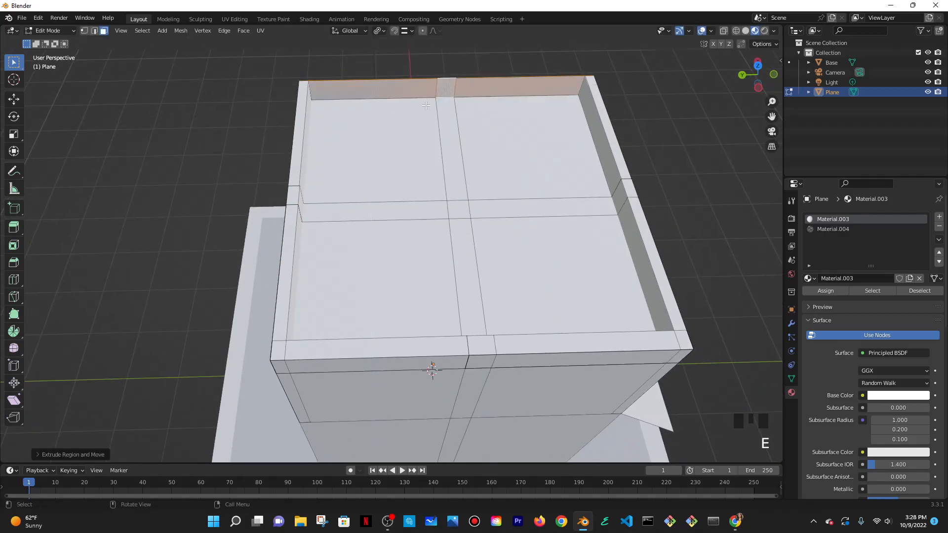
left_click(390, 95)
left_click(469, 90, "shift")
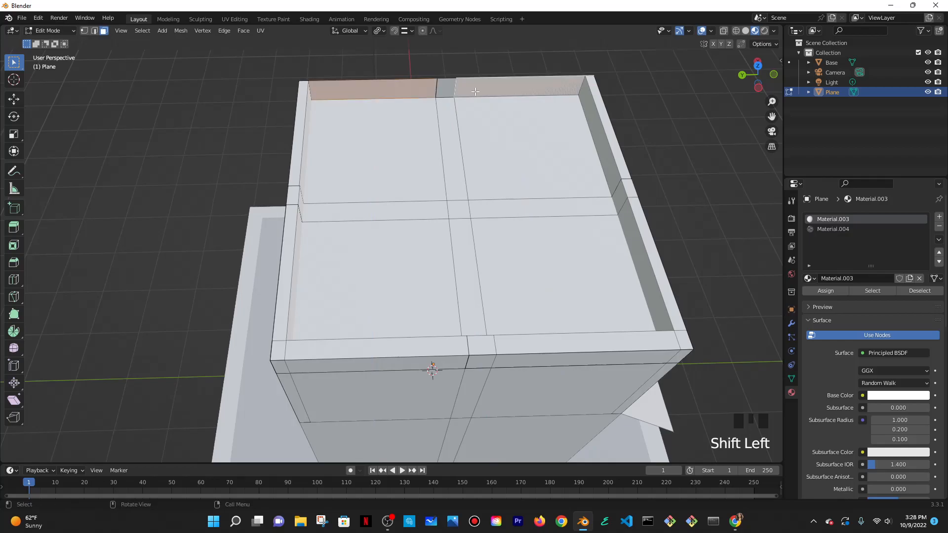
key("e")
left_click(472, 103)
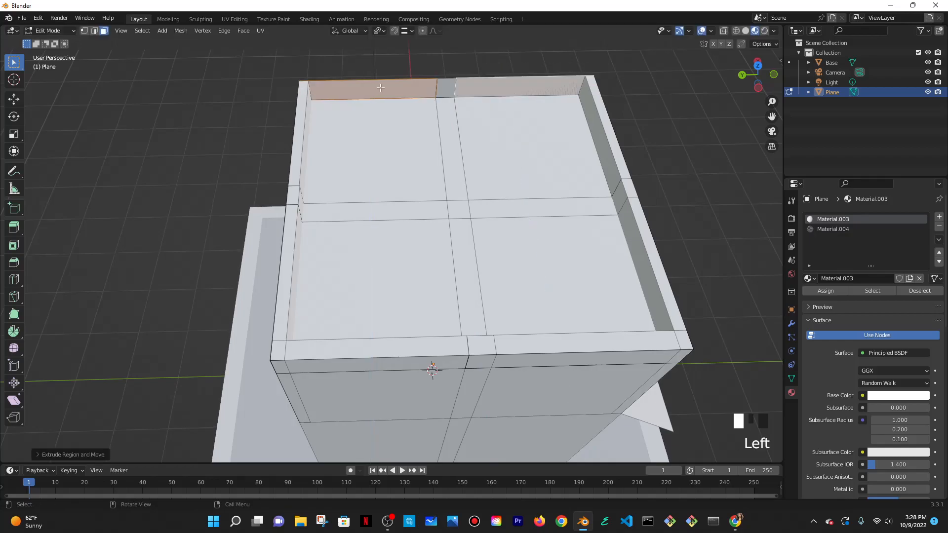
- Extrude the first long segment and the narrow middle segment of the parapet above the side awning inward by about 0.12 m each
key("e")
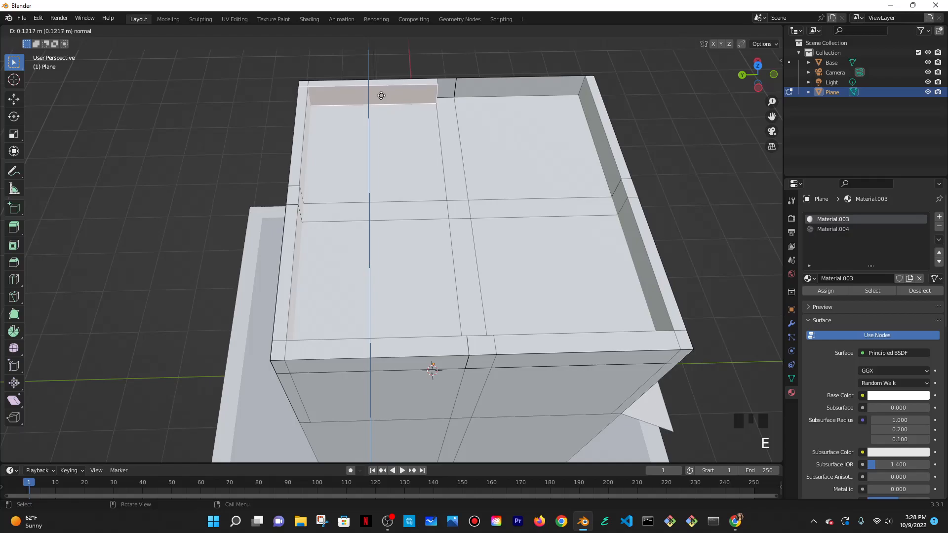
left_click(442, 92)
left_click(447, 88, "shift")
left_click(486, 87, "shift")
key("e")
right_click(503, 112)
left_click(451, 89)
key("e")
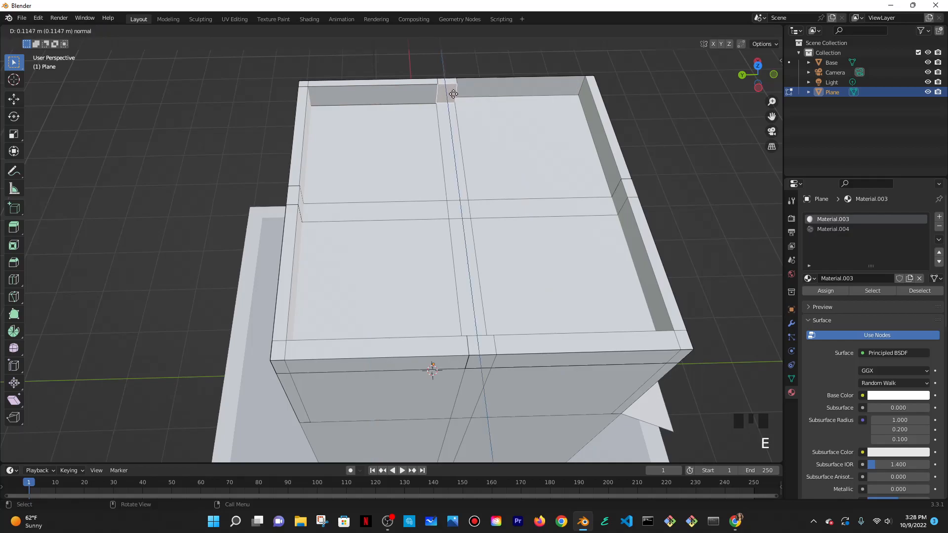
left_click(453, 94)
- With snapping on, extrude the remaining long inner segment above the side awning inward about 0.12 m, level with the middle segment
middle_click_drag(453, 94, 372, 114)
scroll(424, 221, "up", 2)
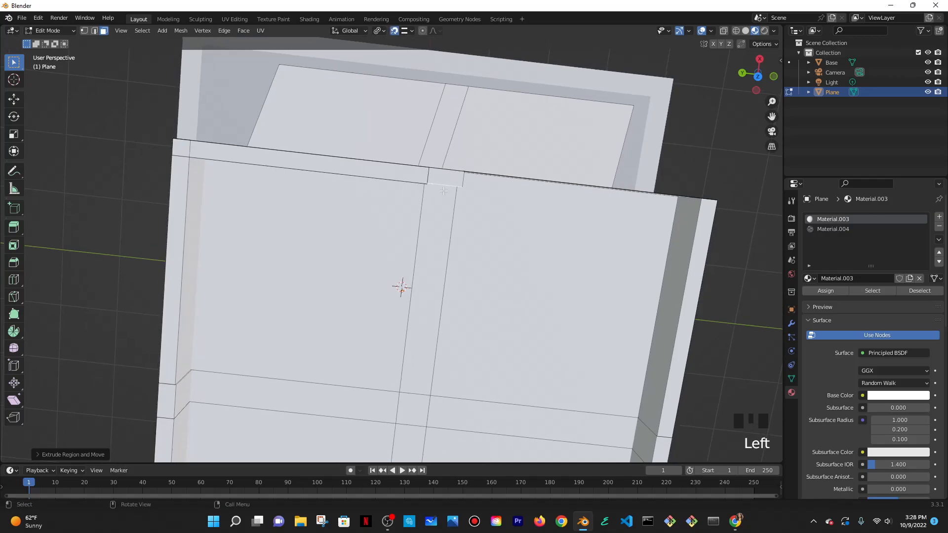
key("e")
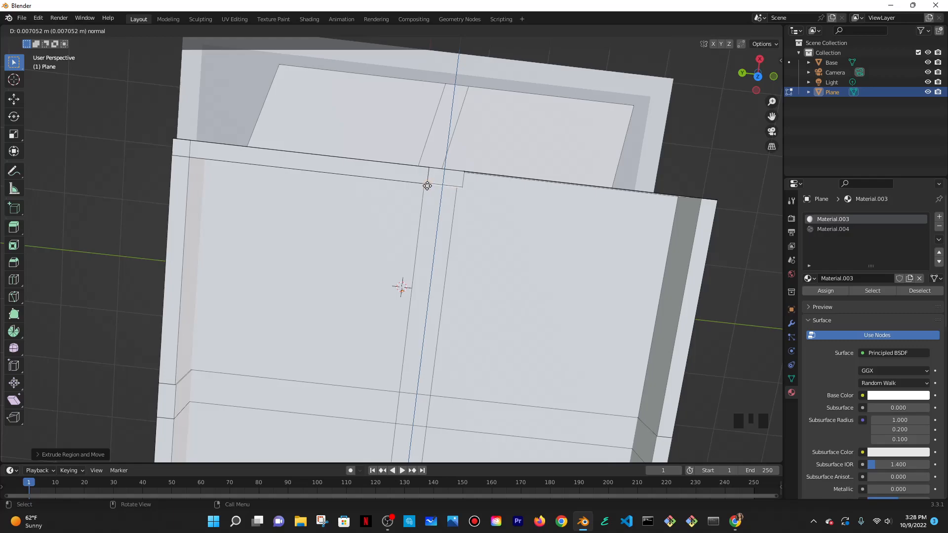
left_click(427, 185)
middle_click_drag(537, 213, 479, 165)
left_click(538, 149)
key("e")
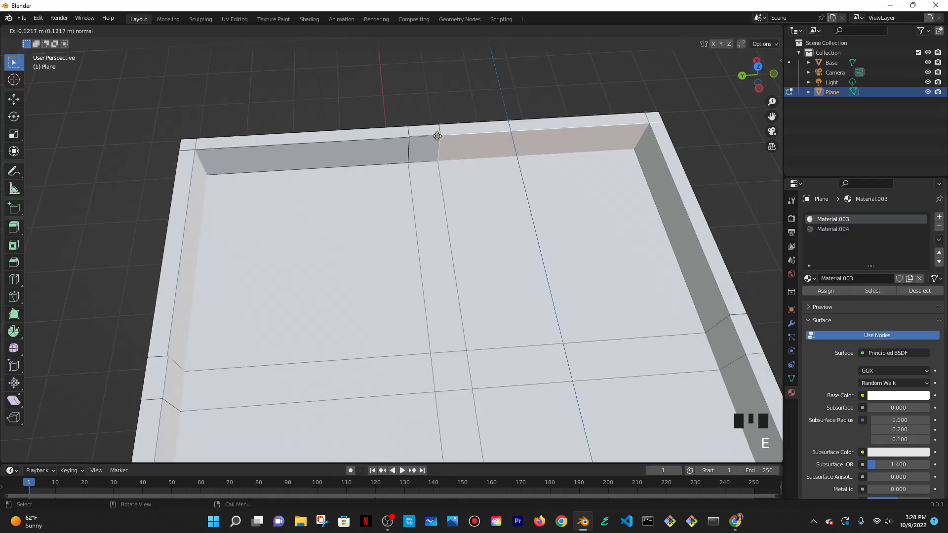
left_click(436, 136)
- Return to Object Mode, switch the viewport to solid shading and check the building's roof and walls
key("Tab")
middle_click_drag(482, 218, 439, 137)
scroll(437, 136, "down", 4)
mouse_move(451, 200)
middle_mouse_down()
mouse_move(363, 226)
mouse_move(381, 210)
mouse_move(417, 247)
middle_mouse_up()
scroll(364, 225, "down", 1)
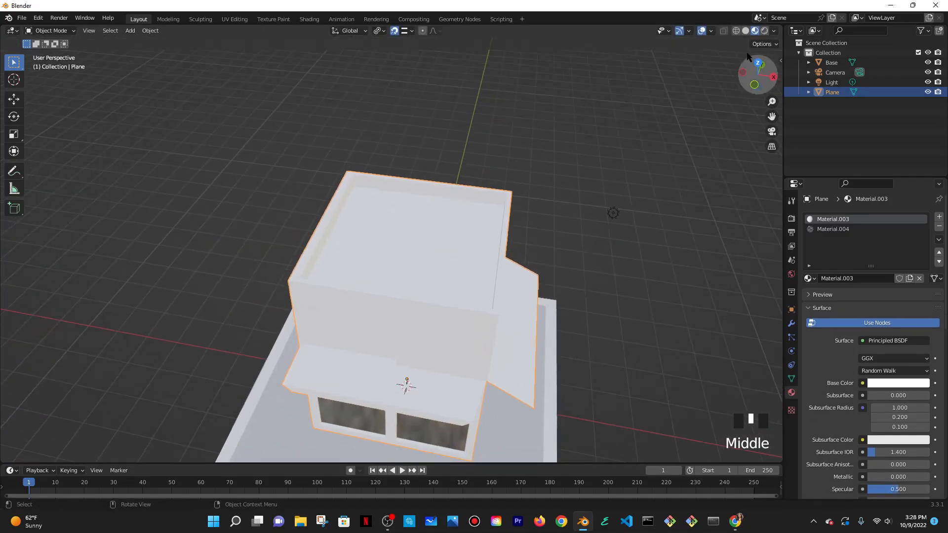
left_click(745, 30)
mouse_move(569, 212)
middle_mouse_down()
mouse_move(543, 334)
mouse_move(613, 249)
mouse_move(601, 266)
mouse_move(544, 269)
mouse_move(628, 196)
mouse_move(567, 169)
mouse_move(584, 178)
mouse_move(628, 156)
mouse_move(719, 173)
mouse_move(729, 184)
mouse_move(688, 198)
mouse_move(611, 201)
mouse_move(537, 182)
mouse_move(439, 181)
mouse_move(502, 203)
mouse_move(469, 186)
mouse_move(365, 233)
mouse_move(604, 245)
mouse_move(724, 264)
mouse_move(548, 251)
mouse_move(701, 211)
mouse_move(743, 224)
mouse_move(573, 213)
mouse_move(579, 229)
mouse_move(582, 217)
middle_mouse_up()
scroll(544, 268, "up", 2)
scroll(441, 184, "up", 4)
scroll(440, 184, "down", 3)
scroll(427, 205, "up", 4)
- Select a large upper wall panel above the front awning in Edit Mode and examine how it connects to the parapet
key("Tab")
left_click(379, 169)
middle_click_drag(413, 201, 456, 190)
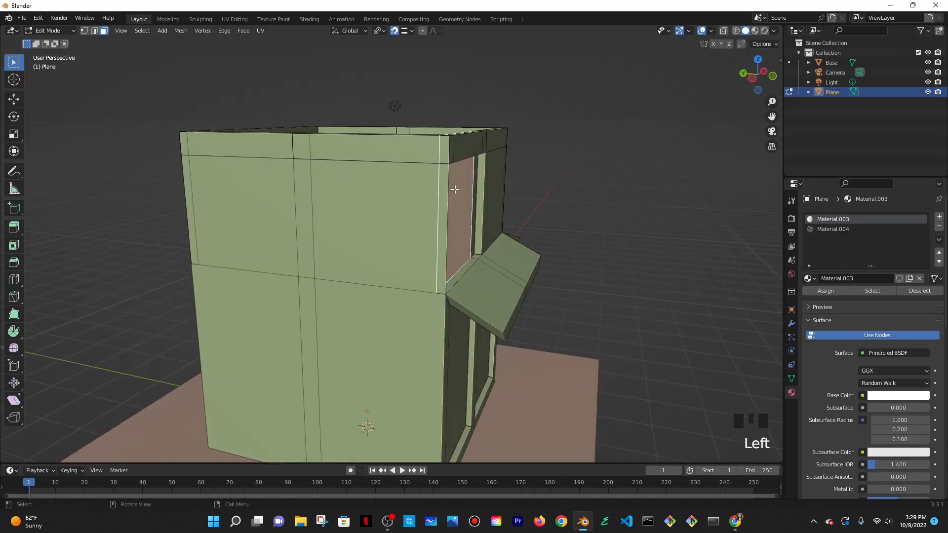
middle_click_drag(593, 193, 578, 212)
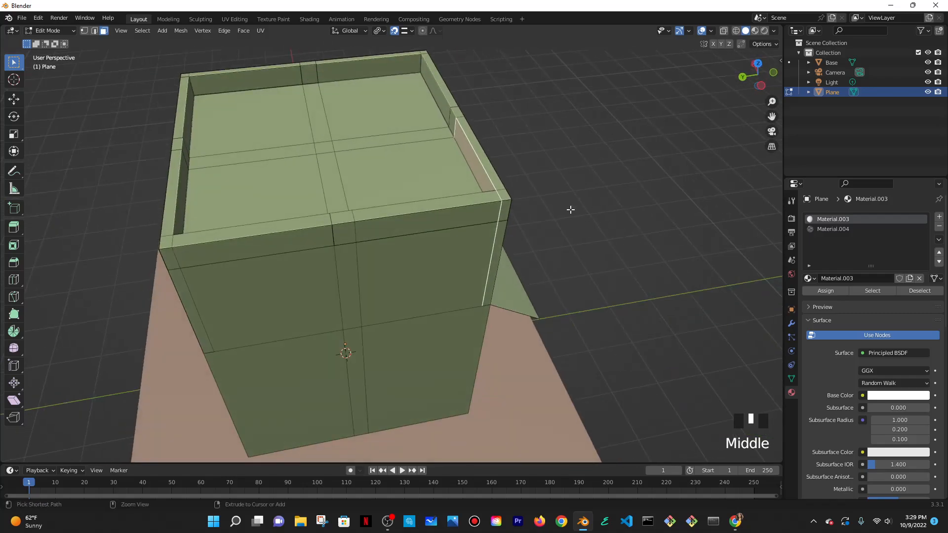
- Undo the inward extrusions of the parapet walls at the back and above the side awning
key("ctrl+z")
key("ctrl+z")
key("ctrl+z")
key("ctrl+z")
key("ctrl+z")
key("ctrl+z")
key("ctrl+z")
key("ctrl+z")
key("ctrl+z")
key("ctrl+z")
key("ctrl+z")
key("ctrl+z")
key("ctrl+z")
key("ctrl+z")
key("ctrl+z")
key("ctrl+z")
key("ctrl+z")
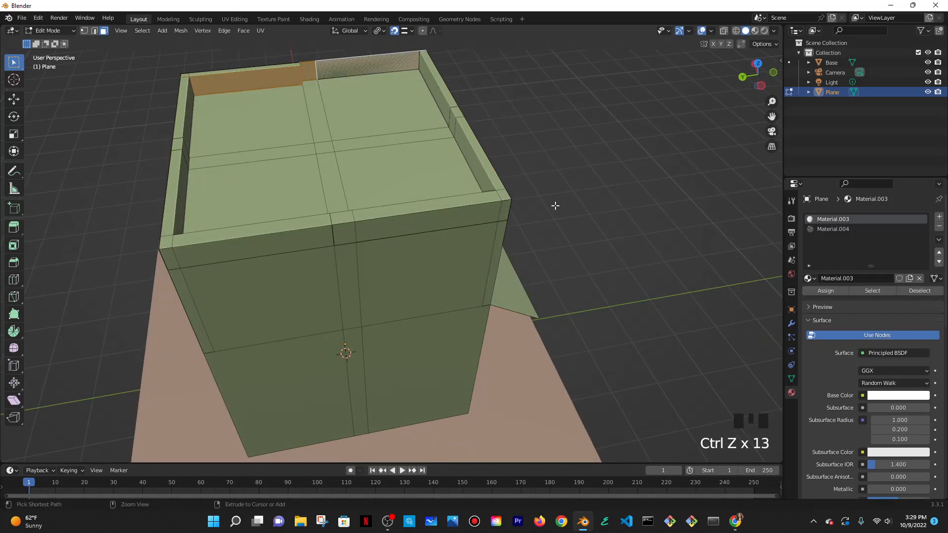
key("ctrl+z")
key("ctrl+z")
key("ctrl+z")
key("ctrl+z")
key("ctrl+z")
key("ctrl+z")
key("ctrl+z")
key("ctrl+z")
key("ctrl+z")
key("ctrl+z")
key("ctrl+z")
key("ctrl+z")
key("ctrl+z")
key("ctrl+z")
key("ctrl+z")
key("ctrl+z")
key("ctrl+z")
key("ctrl+z")
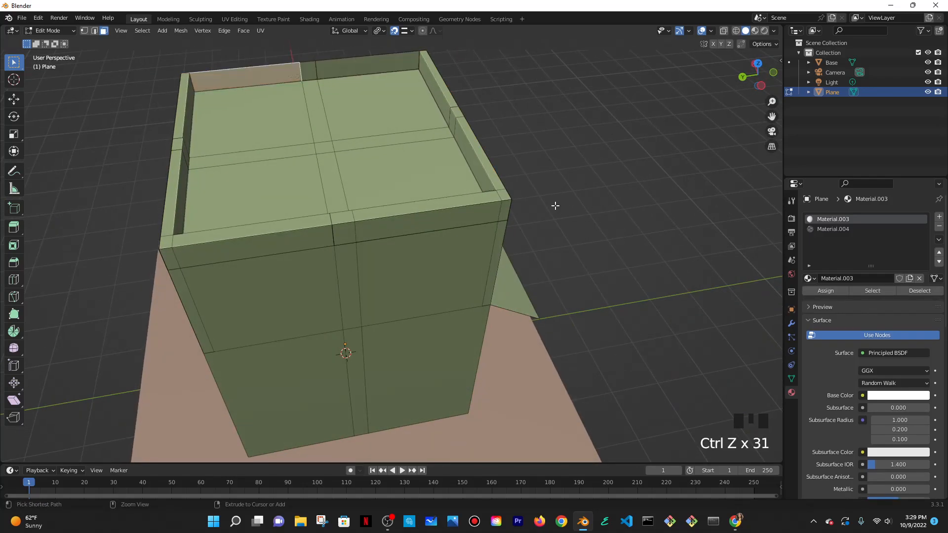
key("ctrl+z")
key("ctrl+z")
key("ctrl+z")
middle_click_drag(576, 296, 506, 250)
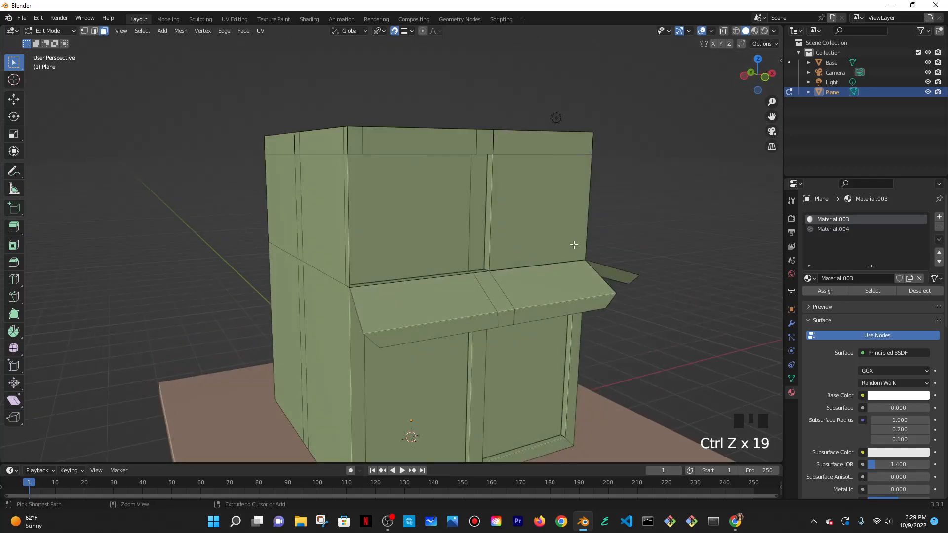
middle_click_drag(592, 195, 389, 209)
key("ctrl+z")
key("Tab")
key("Tab")
- Try to move the large upper wall panel above the front awning freely outward, then undo the move
left_click(389, 208)
middle_click_drag(487, 233, 508, 239)
key("g")
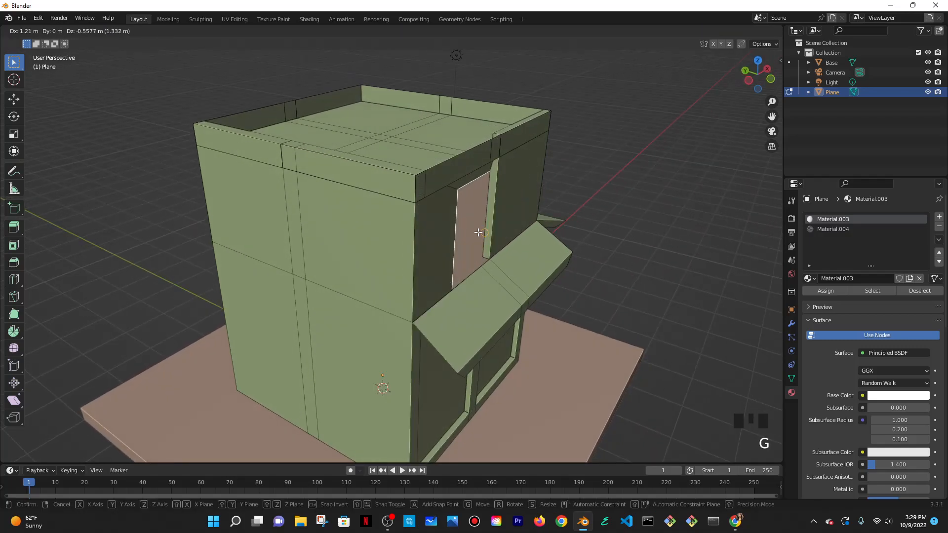
right_click(478, 232)
key("g")
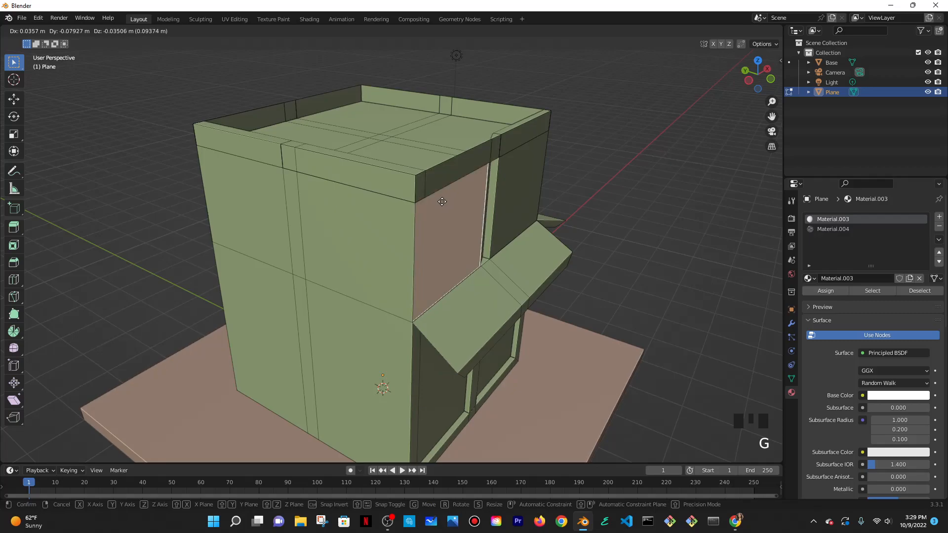
left_click(442, 201)
middle_click_drag(488, 207, 459, 209)
key("Tab")
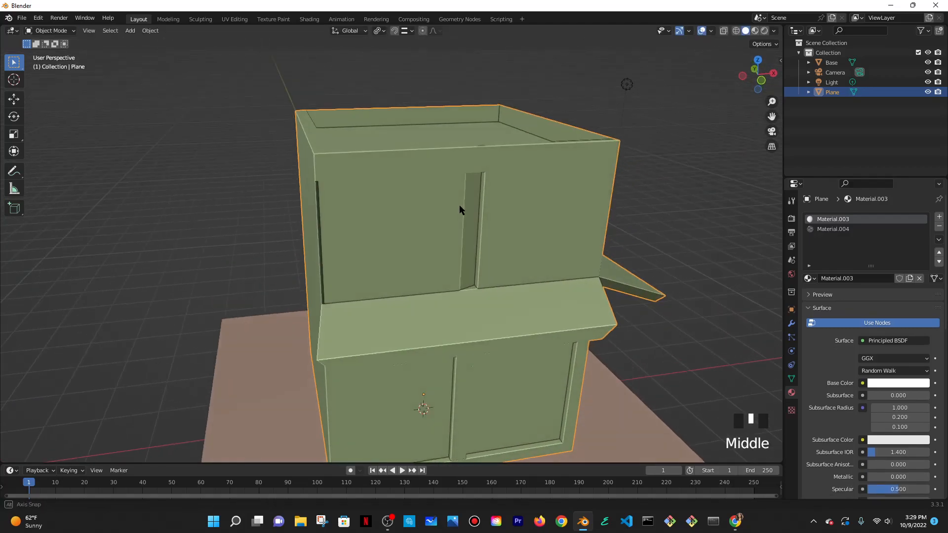
key("ctrl+z")
key("ctrl+z")
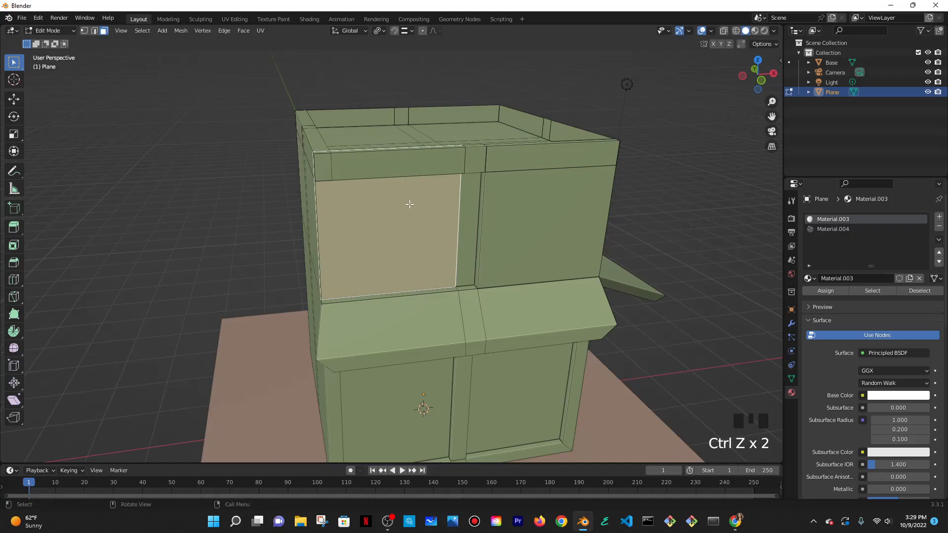
- Move the selected upper front wall panel outward along the Y axis by about 0.115 m and return to Object Mode
key("g")
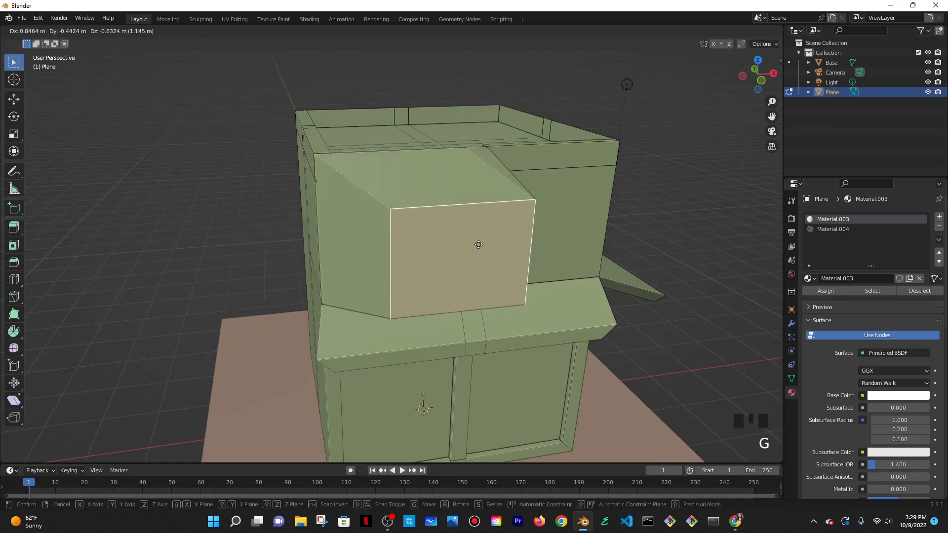
key("y")
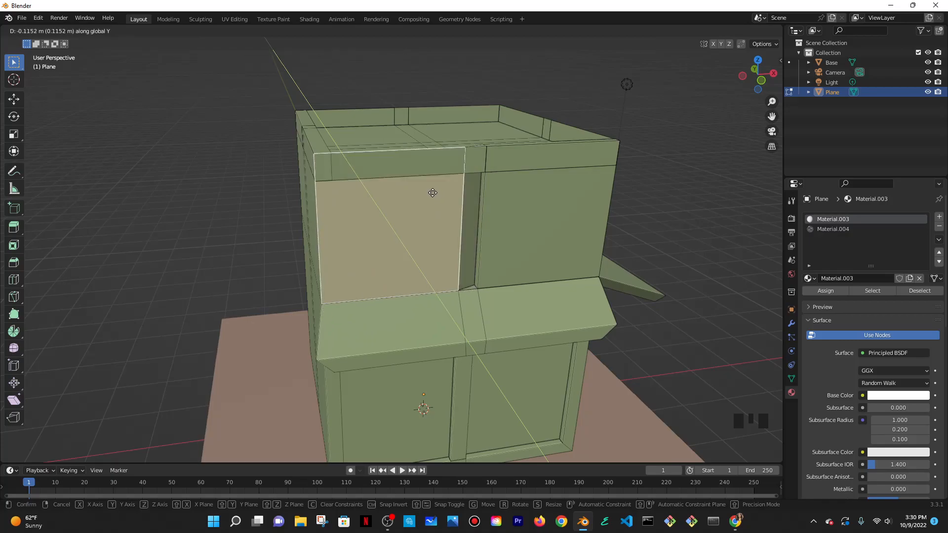
left_click(432, 192)
key("Tab")
middle_click_drag(467, 203, 462, 203)
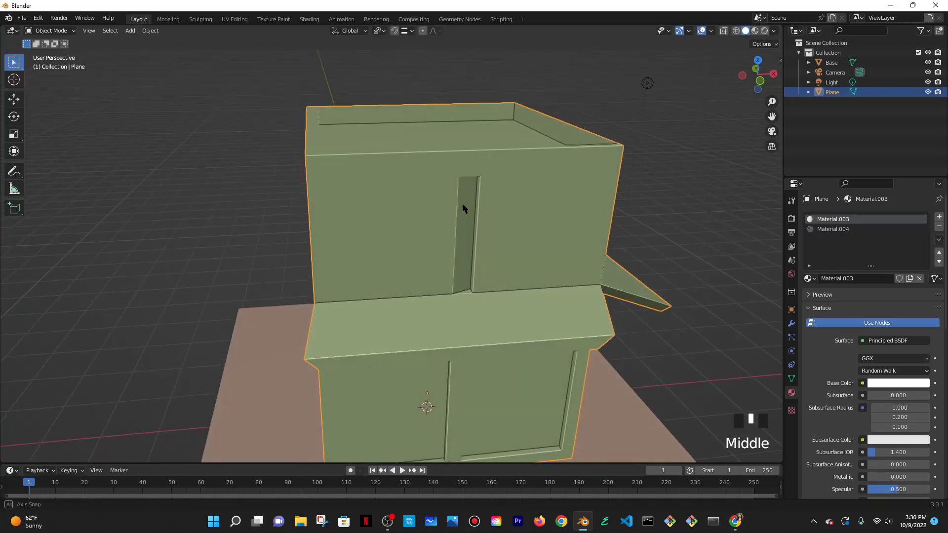
- Try to move the narrow recessed strip of the upper front wall outward along the Y axis
key("Tab")
left_click(463, 202)
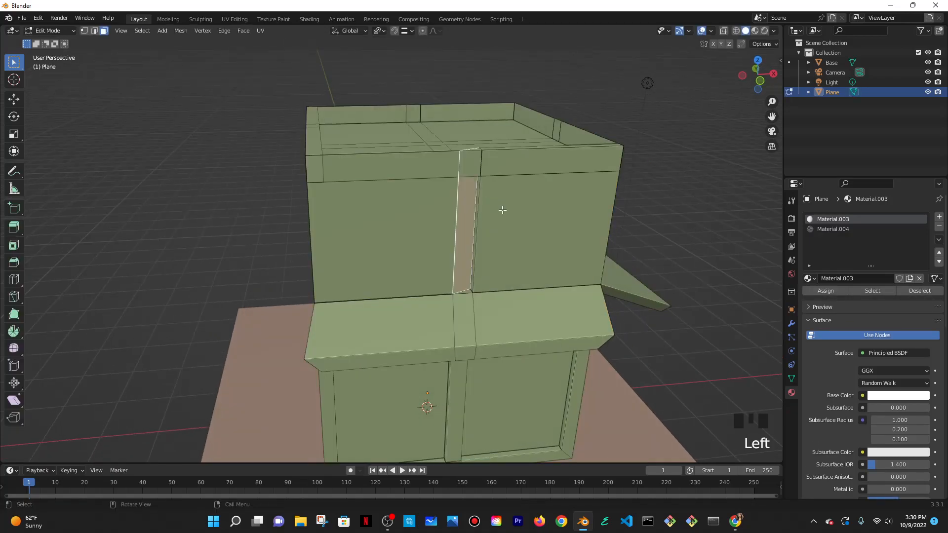
key("g")
key("y")
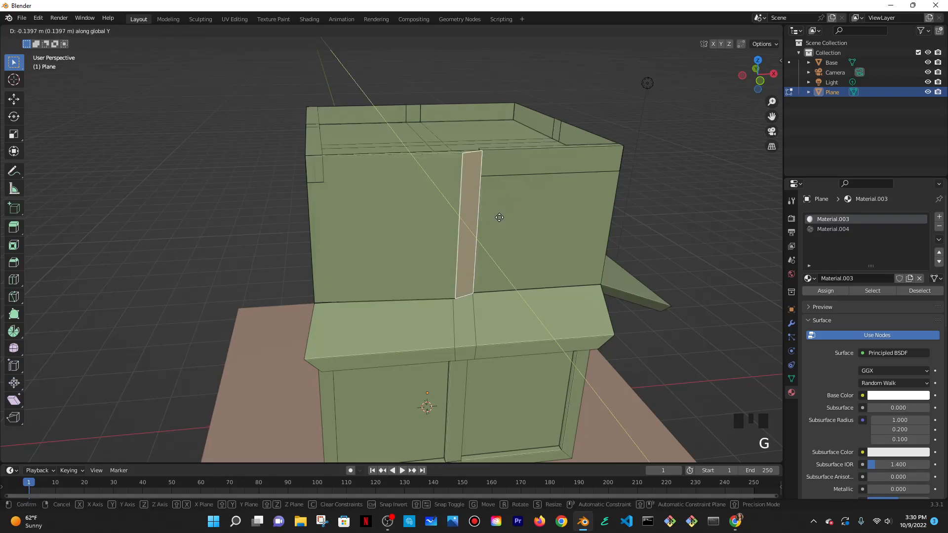
right_click(499, 219)
- Undo the earlier outward move of the large upper front wall panel
key("ctrl+z")
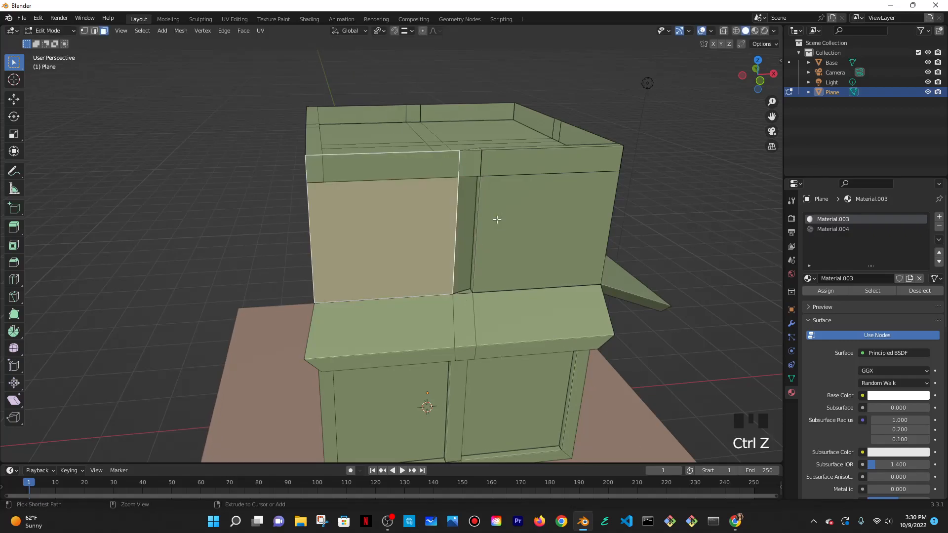
key("ctrl+z")
middle_click_drag(441, 218, 484, 213)
key("ctrl+z")
key("ctrl+z")
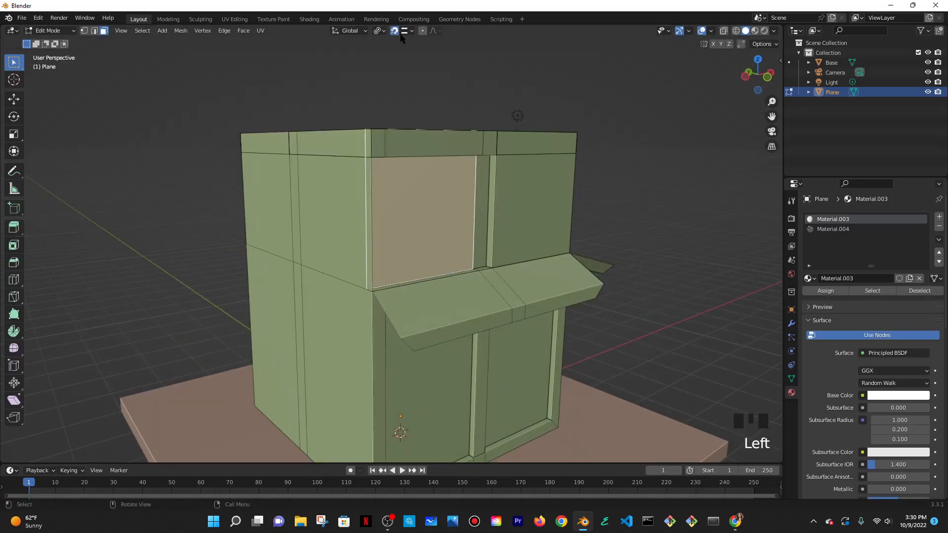
- Move the large upper front panel and narrow strip together along Y by about 0.123 m with snapping, flush with the parapet
left_click(483, 166, "shift")
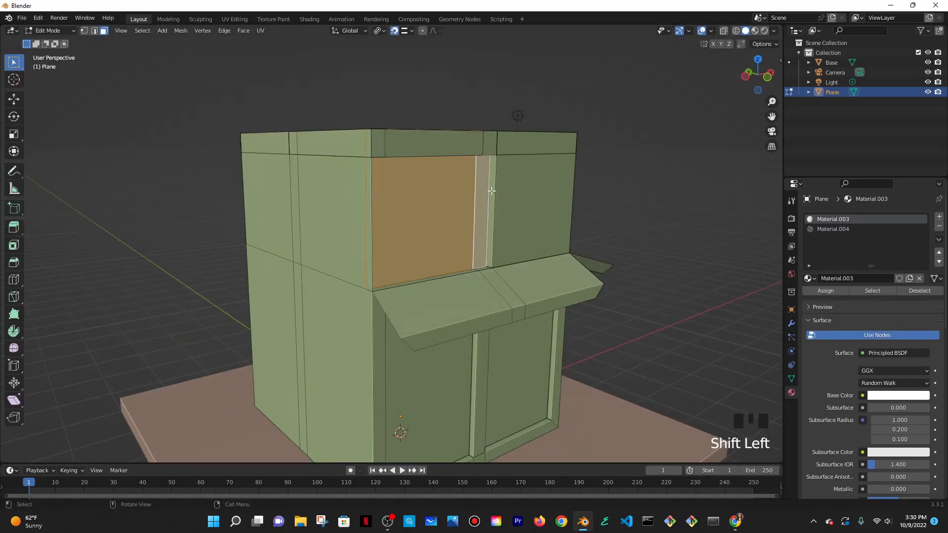
key("g")
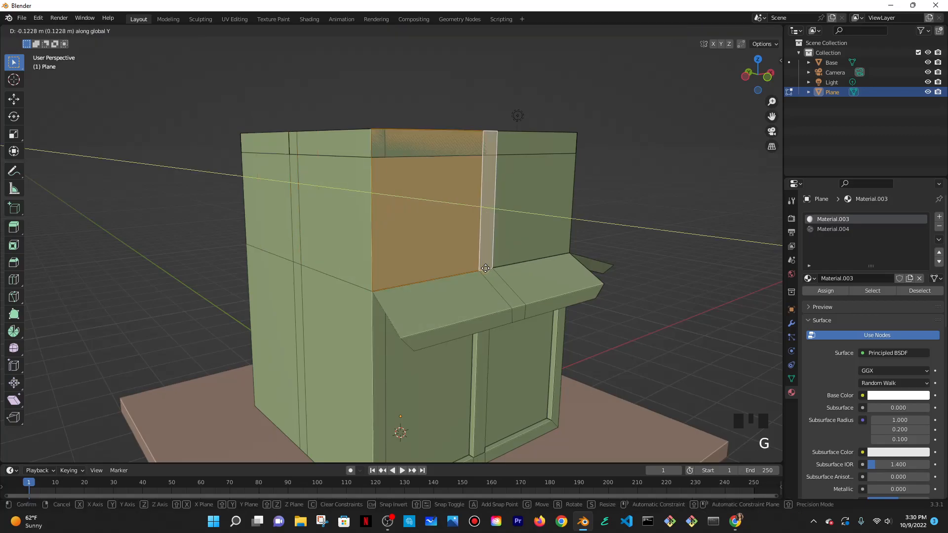
left_click(485, 269)
key("Tab")
middle_click_drag(535, 200, 429, 247)
middle_click_drag(590, 251, 587, 187)
- Extrude the thin inner face of the front parapet inward, snapped to the thickness of the neighbouring section
key("Tab")
scroll(622, 153, "up", 4)
middle_click_drag(622, 153, 406, 190, "shift")
scroll(415, 169, "down", 1)
left_click(411, 193)
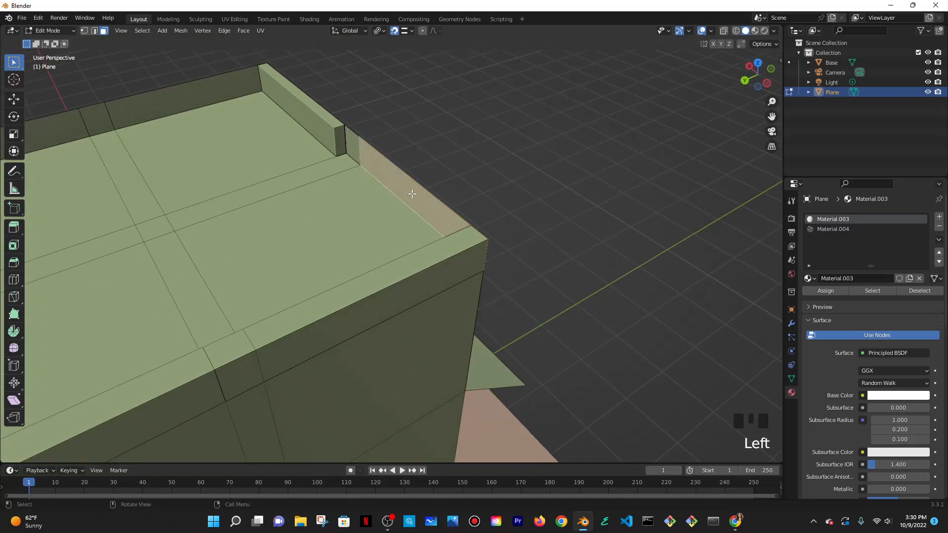
key("e")
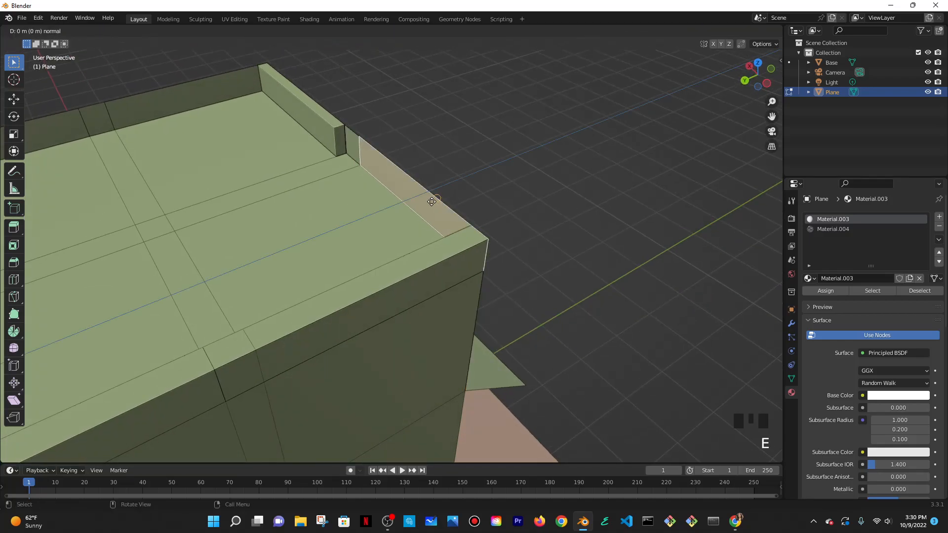
left_click(334, 127)
- Try twice to extrude the narrow face in the front parapet's gap inward, undoing both extrusions
mouse_move(506, 214)
middle_mouse_down()
mouse_move(437, 203)
mouse_move(442, 133)
mouse_move(435, 235)
mouse_move(478, 256)
mouse_move(514, 187)
mouse_move(321, 166)
middle_mouse_up()
left_click(319, 161)
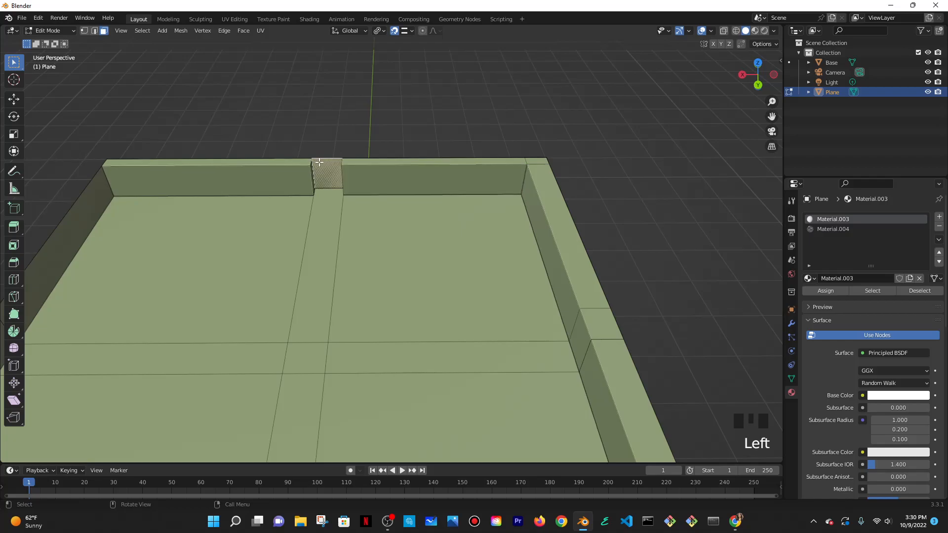
middle_click_drag(494, 189, 367, 205)
key("e")
left_click(362, 206)
mouse_move(492, 210)
middle_mouse_down()
mouse_move(416, 186)
mouse_move(477, 190)
mouse_move(479, 202)
middle_mouse_up()
key("ctrl+z")
key("e")
left_click(409, 179)
middle_click_drag(409, 179, 451, 212)
key("Tab")
key("ctrl+z")
key("ctrl+z")
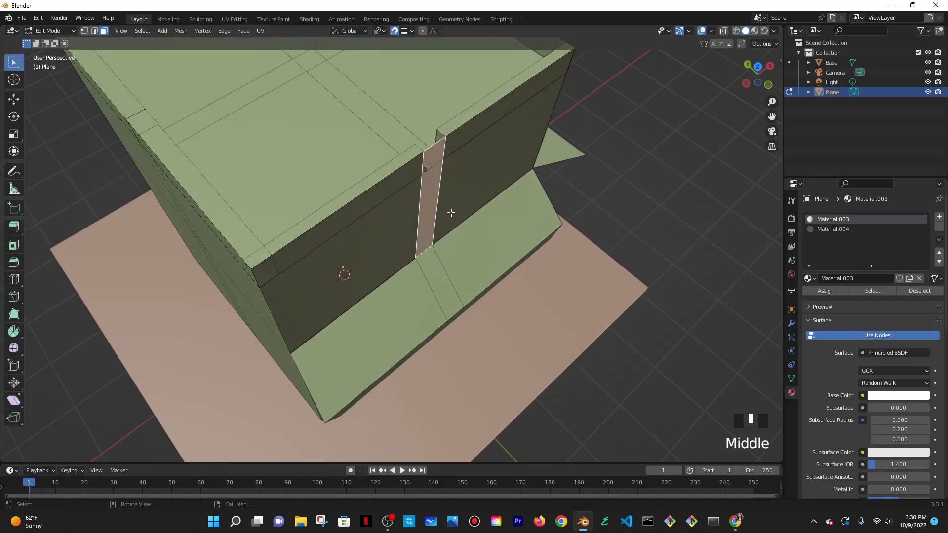
- Recalculate the normals and extrude the narrow middle strip of the upper front wall, snapped to the adjacent parapet edge
key("e")
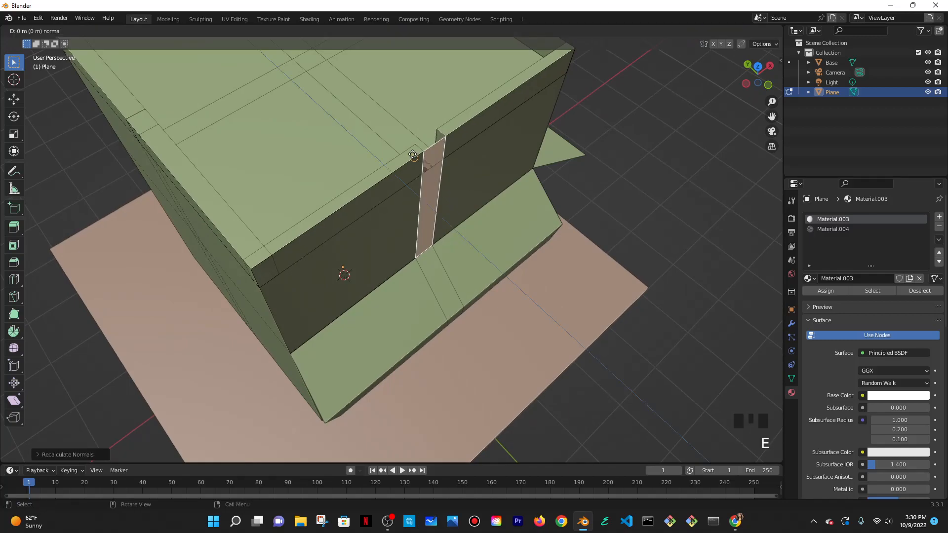
left_click(414, 144)
middle_click_drag(414, 144, 425, 180)
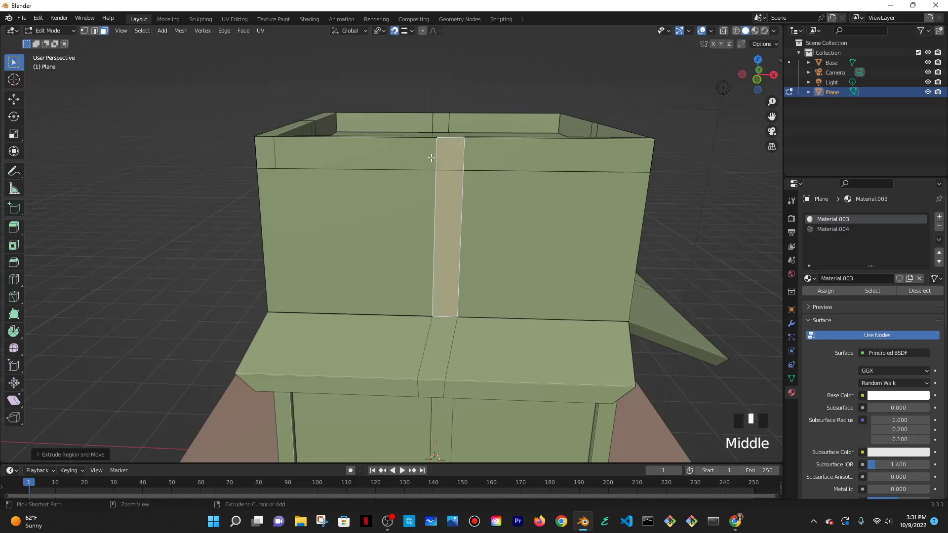
- Add a horizontal loop cut across the upper front wall, aligned with the parapet seam, and return to face selection
key("ctrl+r")
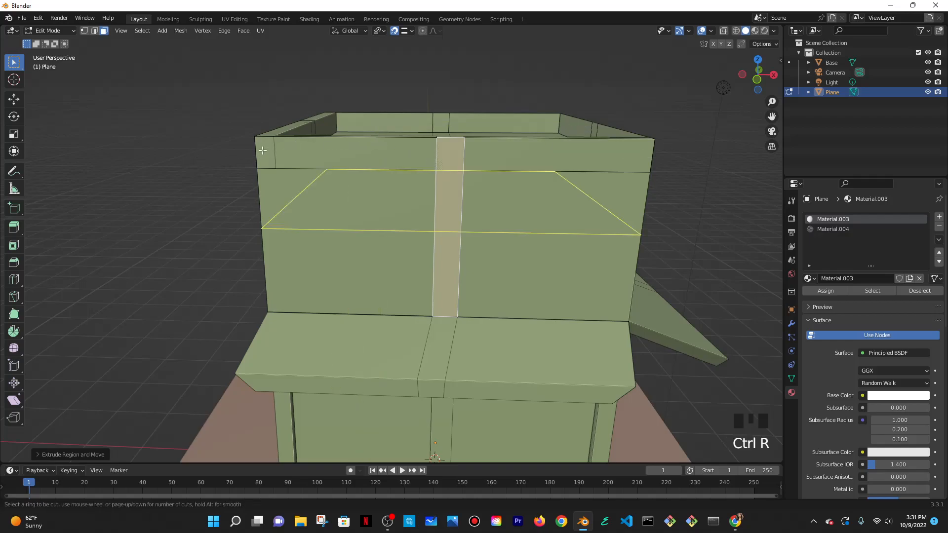
left_click(438, 163)
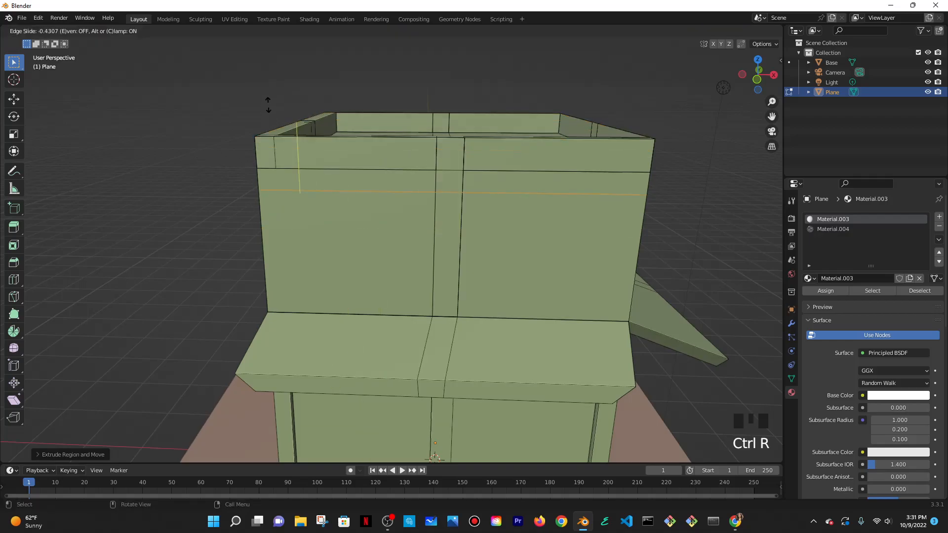
left_click(256, 168)
left_click(442, 152)
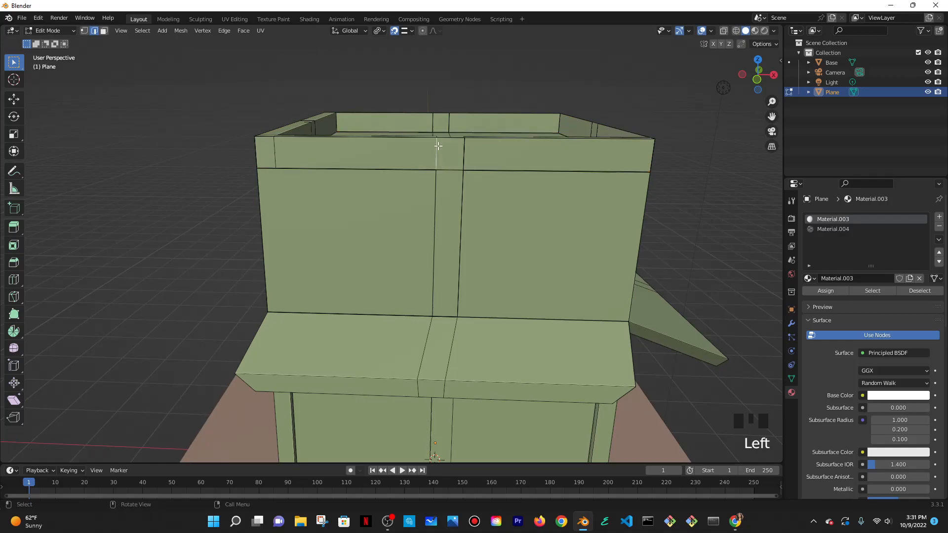
left_click(103, 32)
- Extrude the narrow parapet face at the front gap inward until it meets the inner side of the parapet
middle_click_drag(453, 174, 395, 186)
key("e")
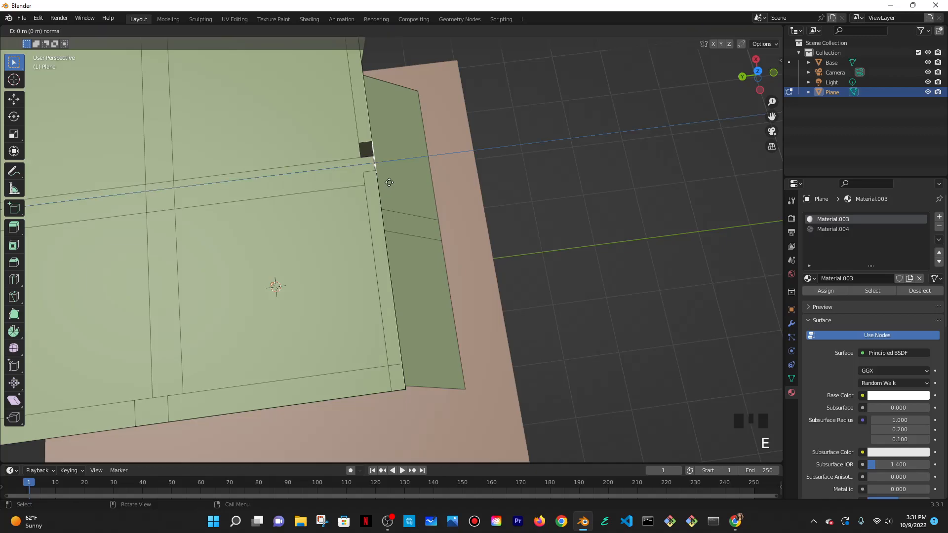
left_click(364, 171)
key("e")
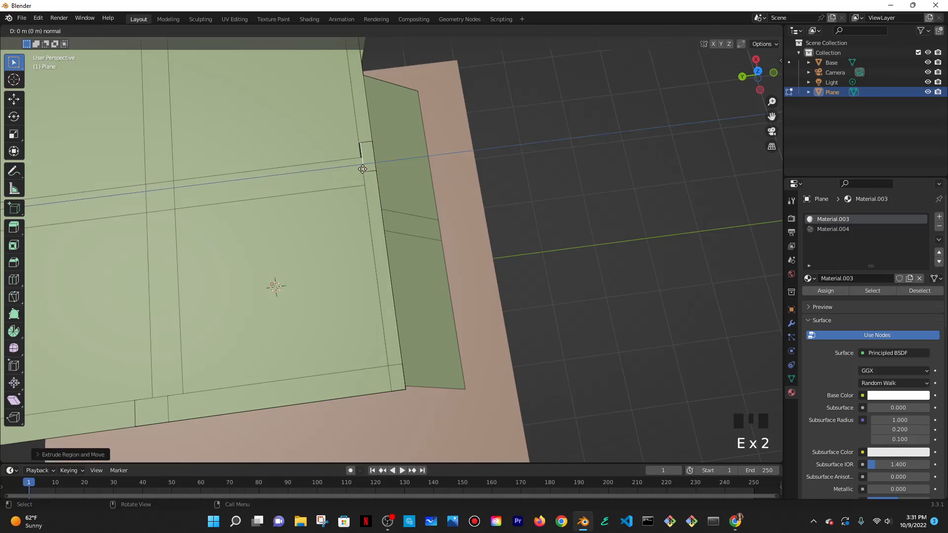
left_click(357, 174)
middle_click_drag(482, 232, 356, 166)
key("Tab")
key("Tab")
- Select the three inner faces of the parapet wall above the side awning and extrude them by about 0.25 m
middle_click_drag(441, 203, 391, 249)
scroll(589, 232, "down", 3)
scroll(392, 249, "up", 2)
left_click(364, 205)
left_click(308, 213, "shift")
left_click(334, 206, "shift")
middle_click_drag(423, 305, 461, 332)
key("e")
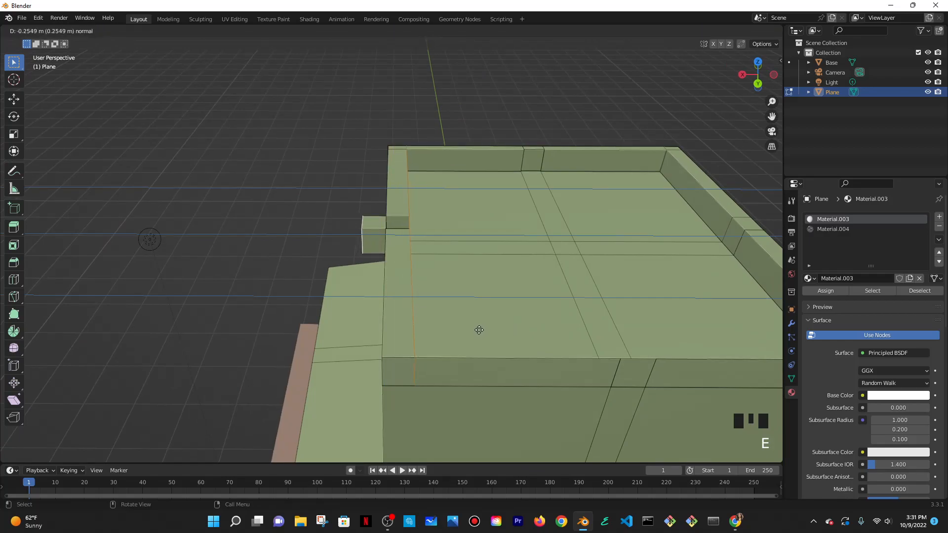
left_click(476, 330)
middle_click_drag(464, 314, 496, 340)
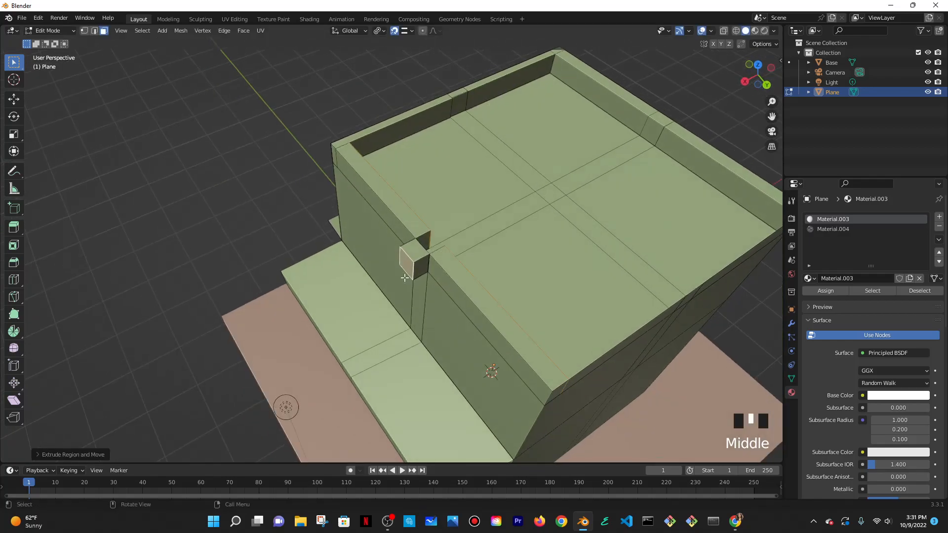
- Try to move the protruding middle face of the side parapet freely into the gap, then undo the move
scroll(408, 263, "up", 2)
key("g")
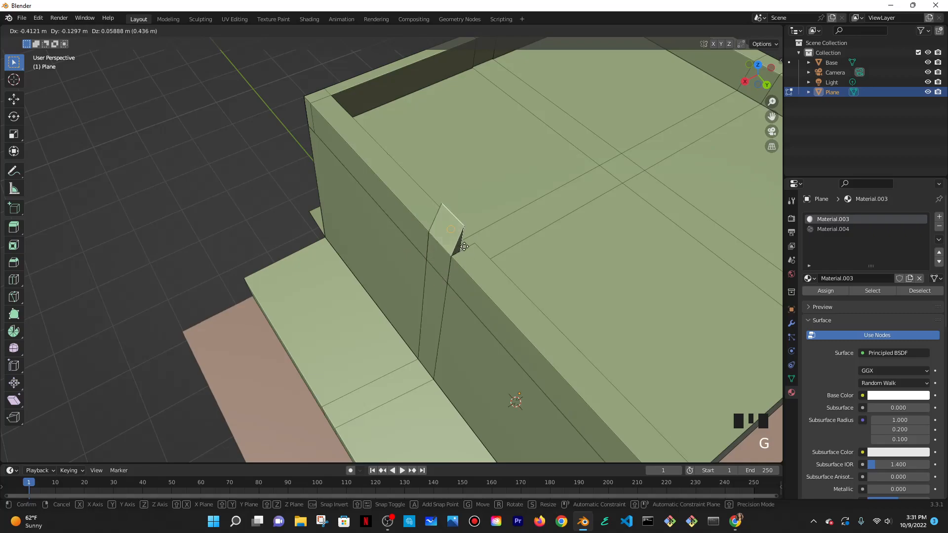
left_click(453, 224)
middle_click_drag(453, 224, 423, 252)
key("ctrl+z")
- Move the side parapet's protruding middle face inward along X by about 0.412 m, flush with the adjoining inner faces
key("g")
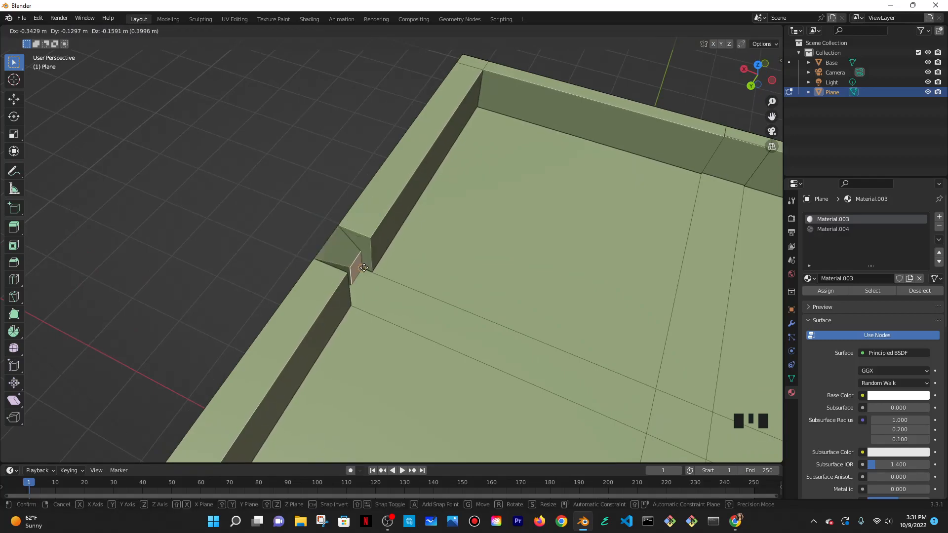
key("x")
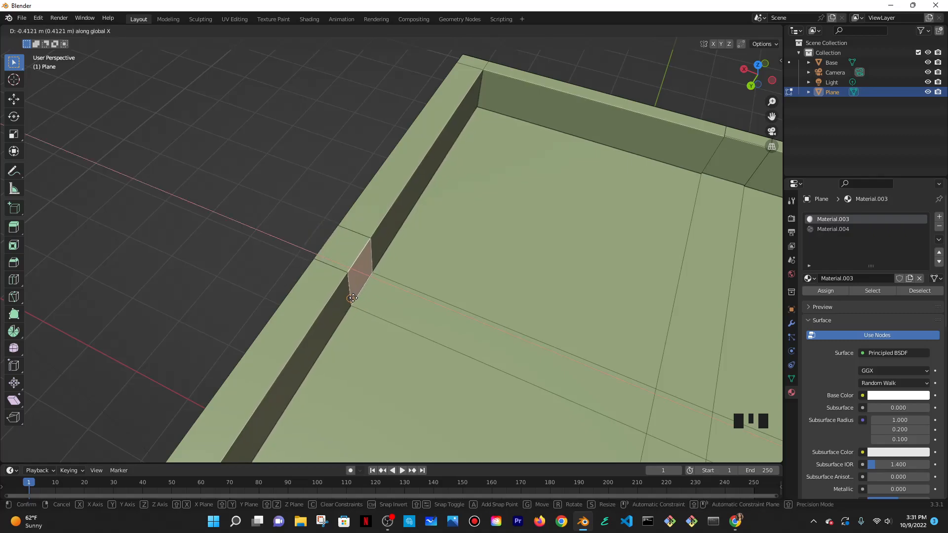
left_click(353, 298)
key("Tab")
middle_click_drag(466, 314, 439, 296)
scroll(437, 274, "down", 5)
key("Tab")
scroll(627, 318, "up", 4)
scroll(520, 298, "down", 2)
- Try to extrude the inner faces of the back parapet wall together
middle_click_drag(520, 298, 451, 281)
left_click(475, 274, "shift")
left_click(499, 262, "shift")
middle_click_drag(526, 309, 590, 342)
key("e")
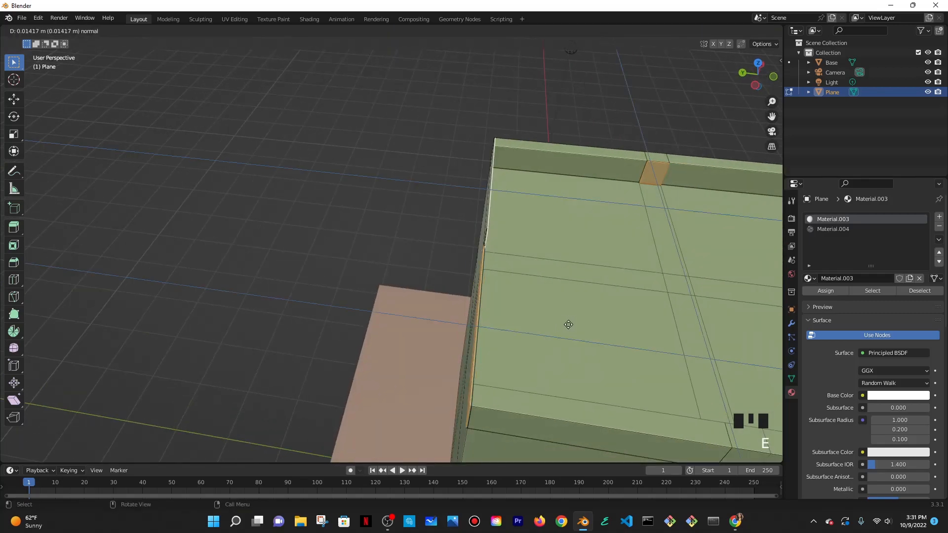
left_click(589, 324)
- Extrude the inner faces of the back parapet wall inward separately, snapping the last section to the same thickness
left_click(586, 258)
middle_click_drag(586, 259, 473, 282)
left_click(447, 281)
key("e")
left_click(552, 344)
left_click(517, 246)
key("e")
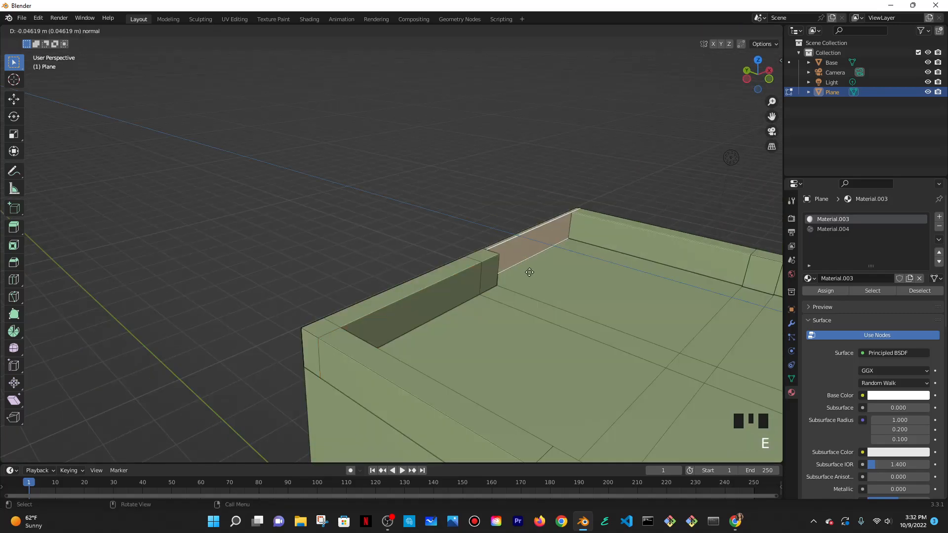
left_click(495, 290)
- Examine the parapet, roof and outer walls of the building from several sides in Object Mode
key("Tab")
scroll(481, 325, "down", 2)
middle_click_drag(631, 285, 762, 291)
middle_click_drag(419, 246, 496, 235)
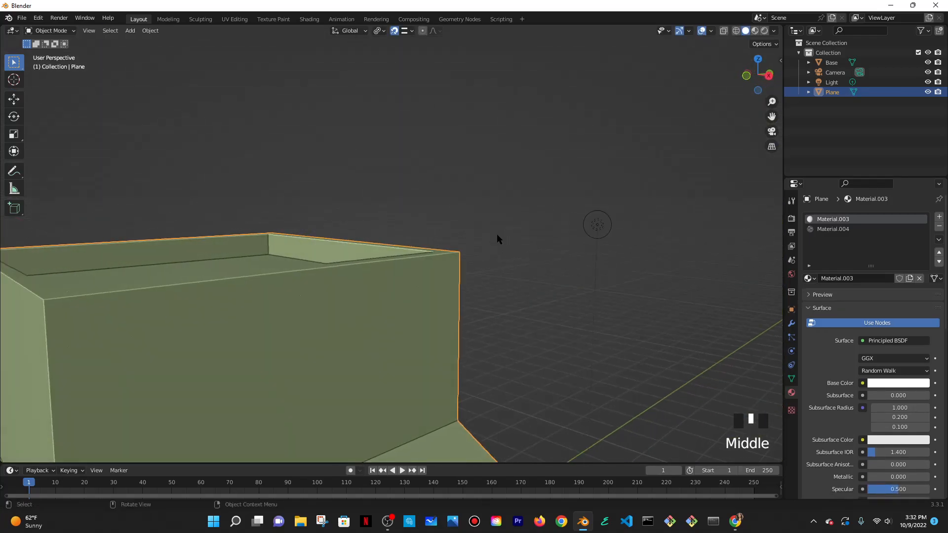
scroll(543, 252, "down", 5)
middle_click_drag(615, 279, 620, 247, "shift")
middle_click_drag(523, 274, 584, 328)
scroll(511, 255, "up", 3)
middle_click_drag(603, 272, 565, 231)
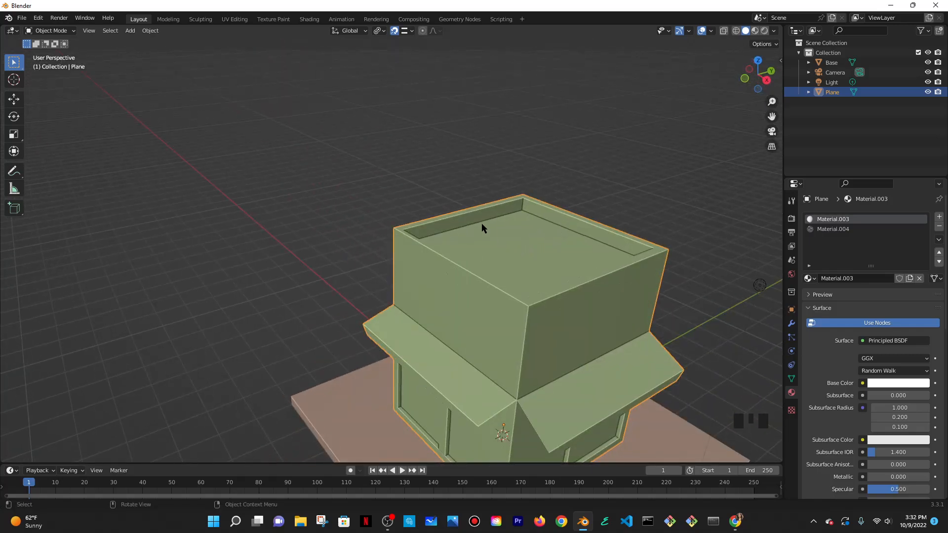
scroll(490, 232, "down", 3)
middle_click_drag(514, 269, 555, 247)
scroll(415, 238, "up", 2)
middle_click_drag(414, 239, 567, 239, "shift")
- Add a cube mesh and move it above the building's roof
key("shift+a")
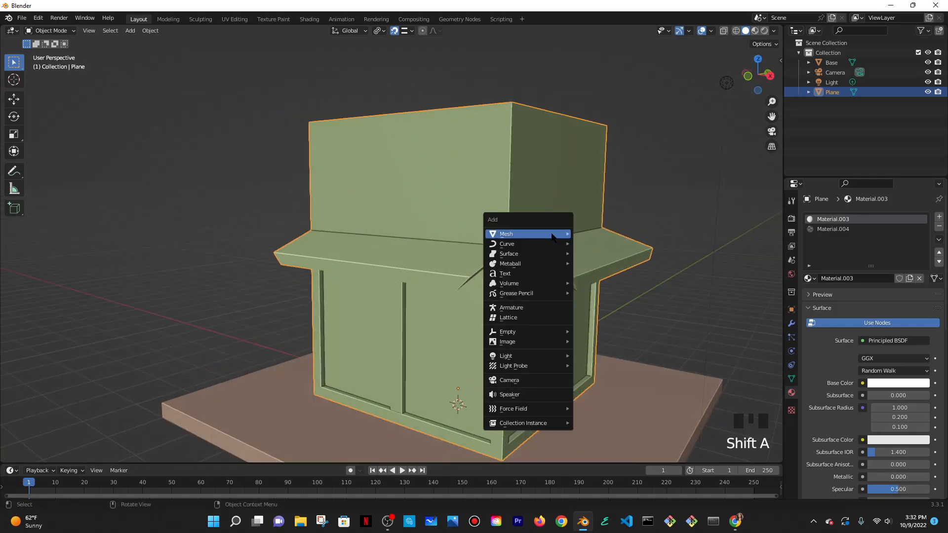
mouse_move(551, 237)
left_click(619, 244)
scroll(603, 244, "down", 5)
scroll(603, 243, "up", 2)
key("g")
left_click(465, 104)
middle_click_drag(465, 104, 573, 223, "shift")
- Flatten the new cube by scaling it down along the Z axis
key("s")
key("z")
left_click(473, 228)
middle_click_drag(473, 228, 498, 260)
- Try to scale the flattened cube down along the Y axis to about 0.18, then undo the scaling
key("s")
key("y")
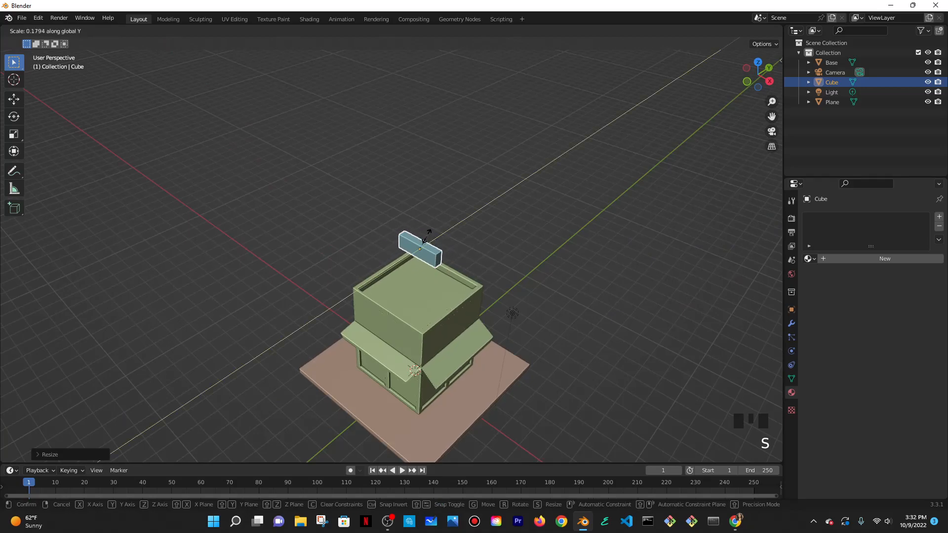
left_click(430, 236)
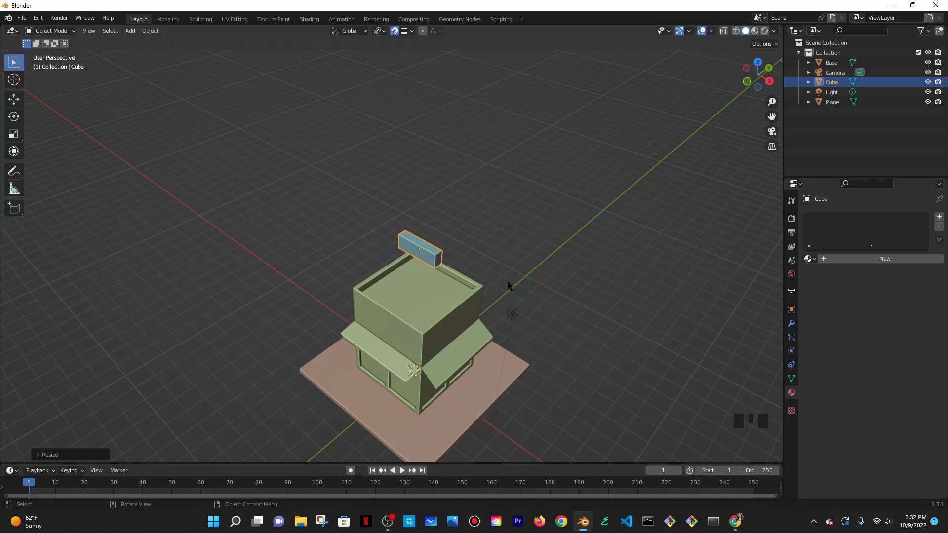
key("ctrl+z")
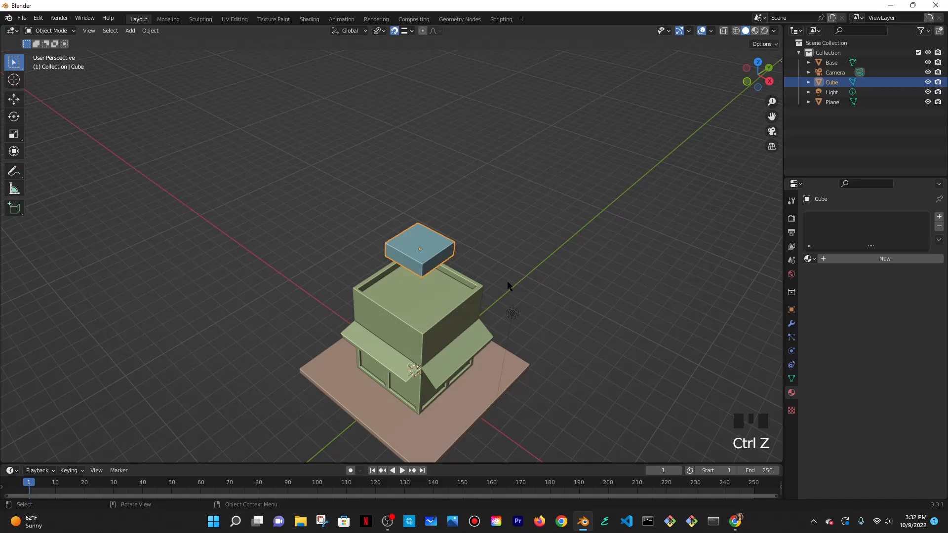
- Scale the flattened cube down along the X axis into a narrow sign-like box
key("s")
key("x")
left_click(435, 262)
scroll(434, 262, "down", 2)
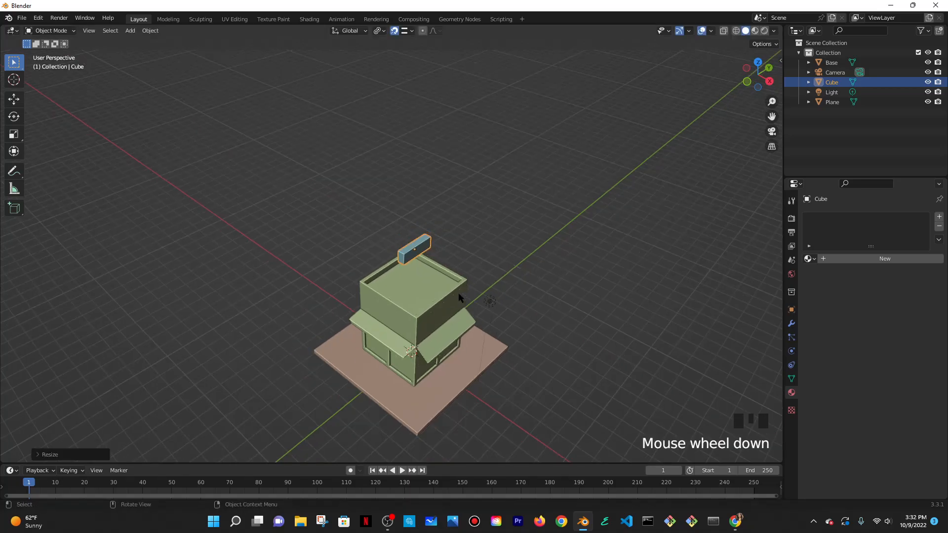
middle_click_drag(434, 261, 428, 271)
- Move the narrow box down onto the upper wall just above the side awning
key("g")
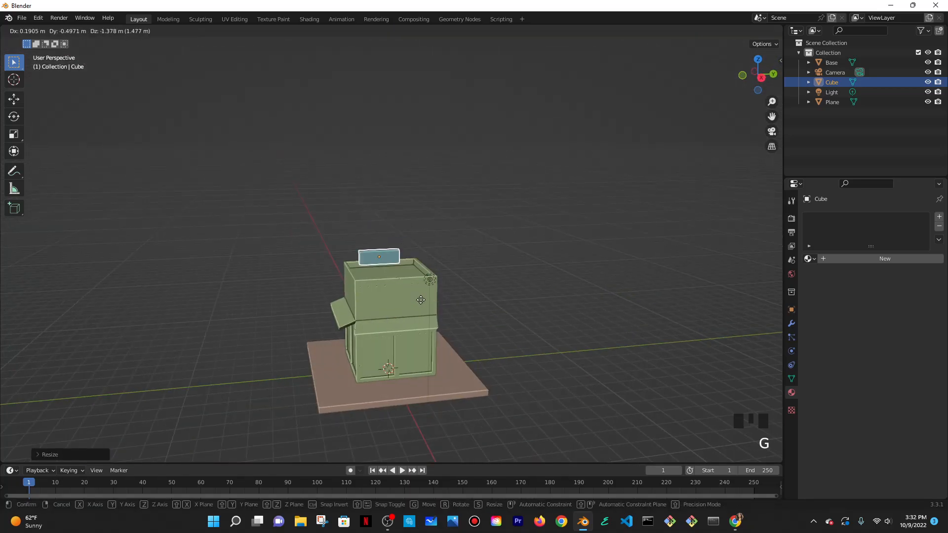
left_click(405, 296)
scroll(443, 323, "up", 5)
middle_click_drag(443, 324, 450, 26, "shift")
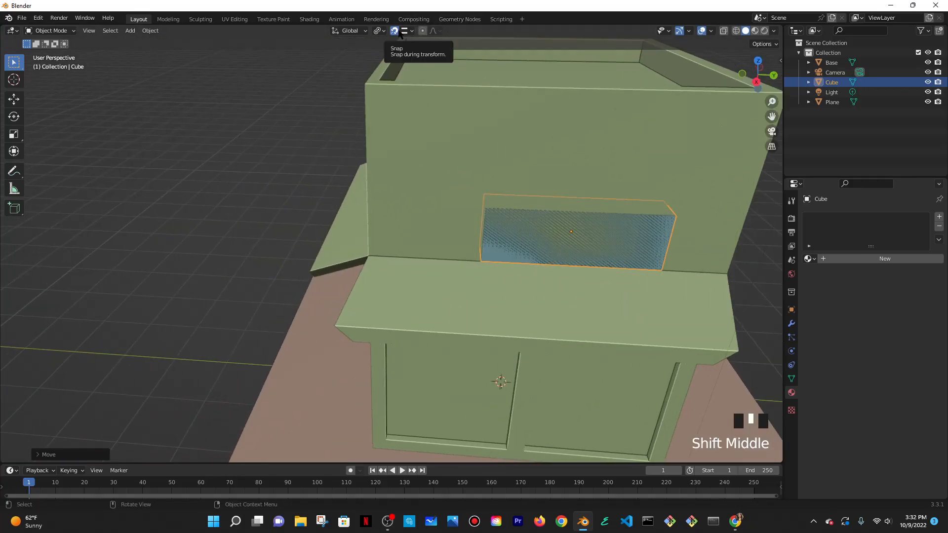
middle_click_drag(639, 265, 644, 261)
- Slide the sign box slightly along the Y axis, then pull it out from the wall along the X axis
key("g")
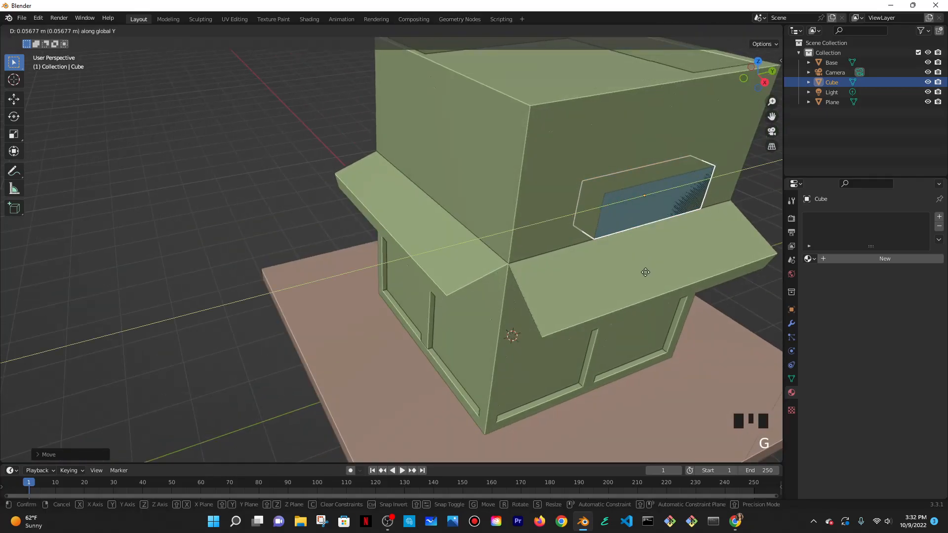
left_click(629, 273)
key("g")
key("x")
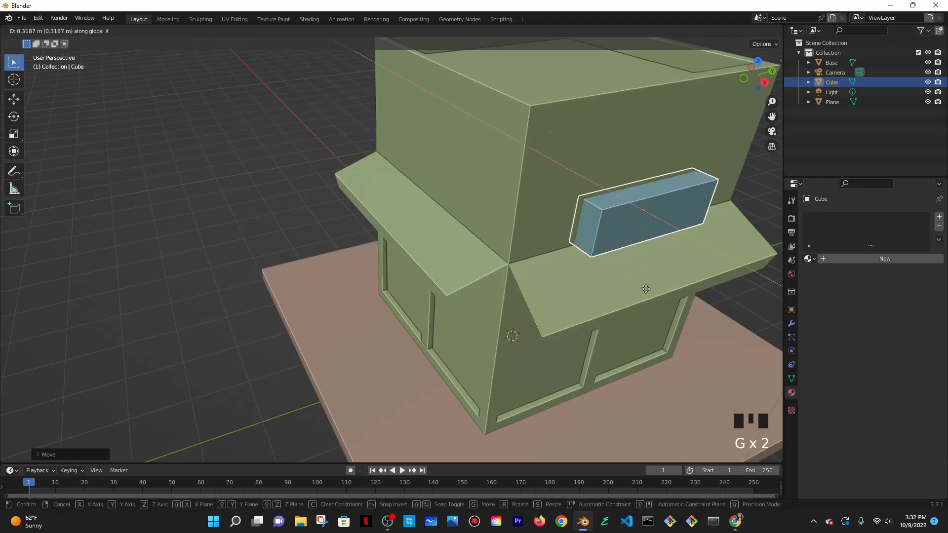
left_click(649, 295)
- Thin the sign box by scaling it down along the X axis
key("s")
key("x")
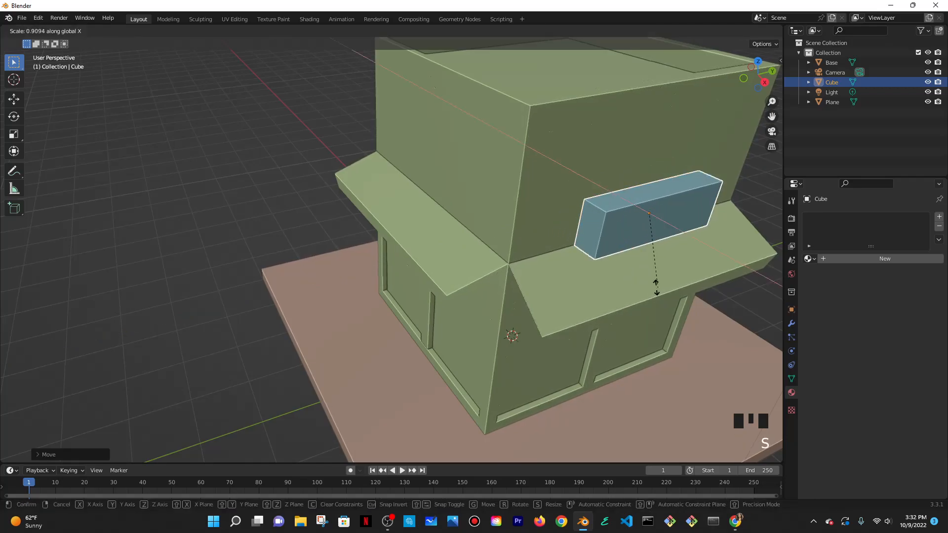
left_click(621, 256)
middle_click_drag(621, 256, 584, 266, "shift")
- Raise the sign box along the Z axis and widen it along the Y axis to almost the wall's full width
key("g")
key("z")
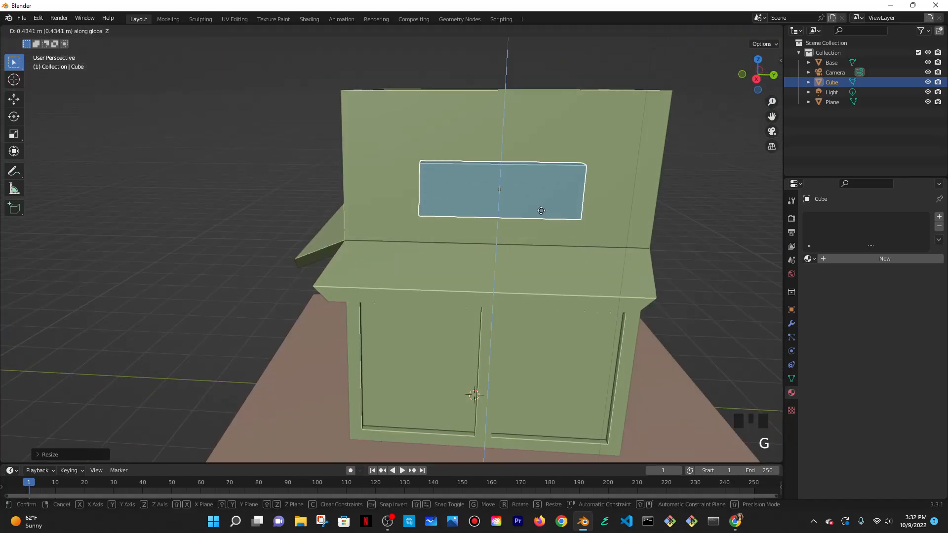
left_click(540, 216)
key("s")
key("y")
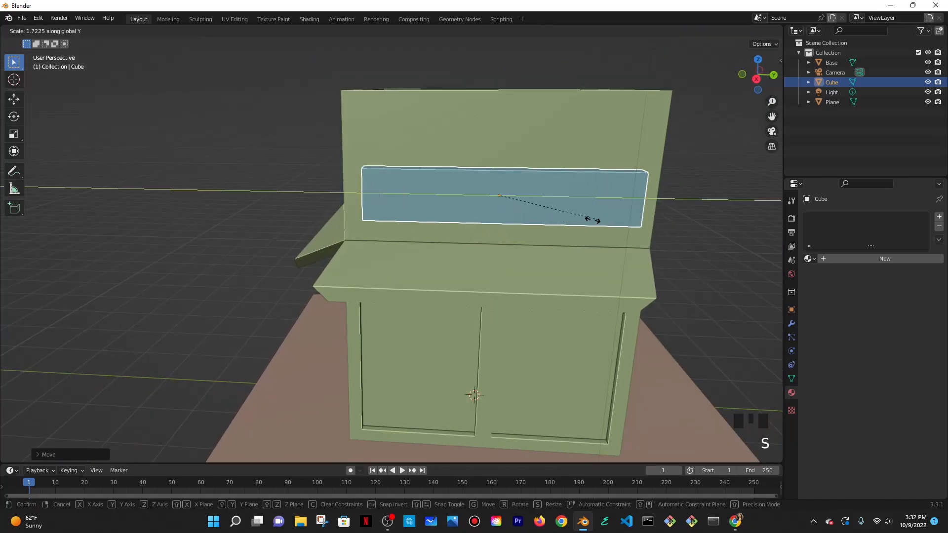
left_click(595, 223)
- Enable snapping with Face Project and move the sign box along the X axis towards the upper wall
scroll(531, 227, "down", 3)
middle_click_drag(531, 226, 413, 132)
scroll(642, 247, "up", 5)
scroll(570, 273, "up", 4)
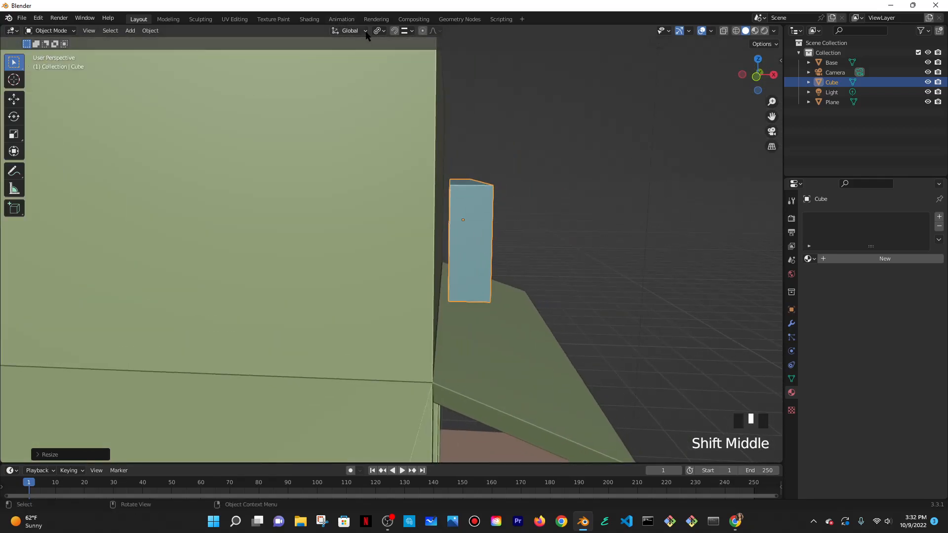
left_click(406, 31)
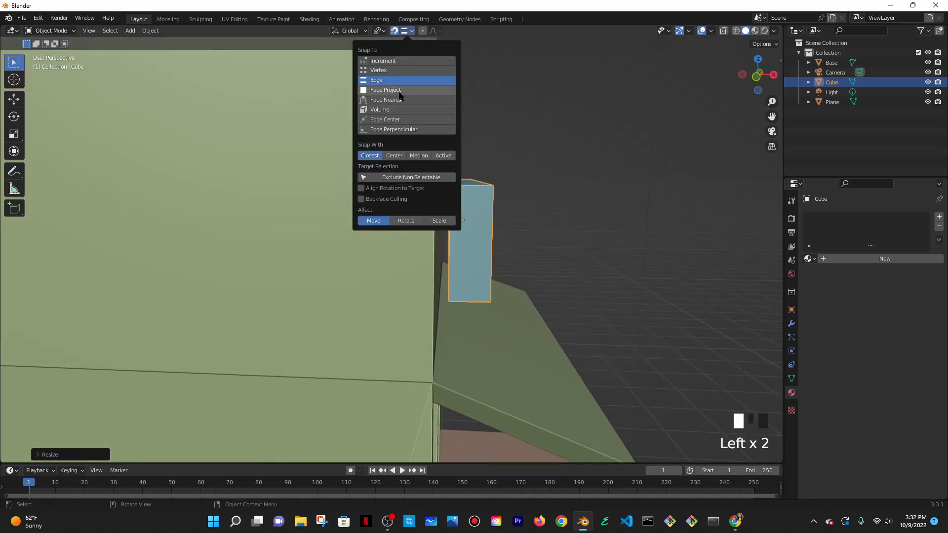
middle_click_drag(530, 194, 473, 211)
key("g")
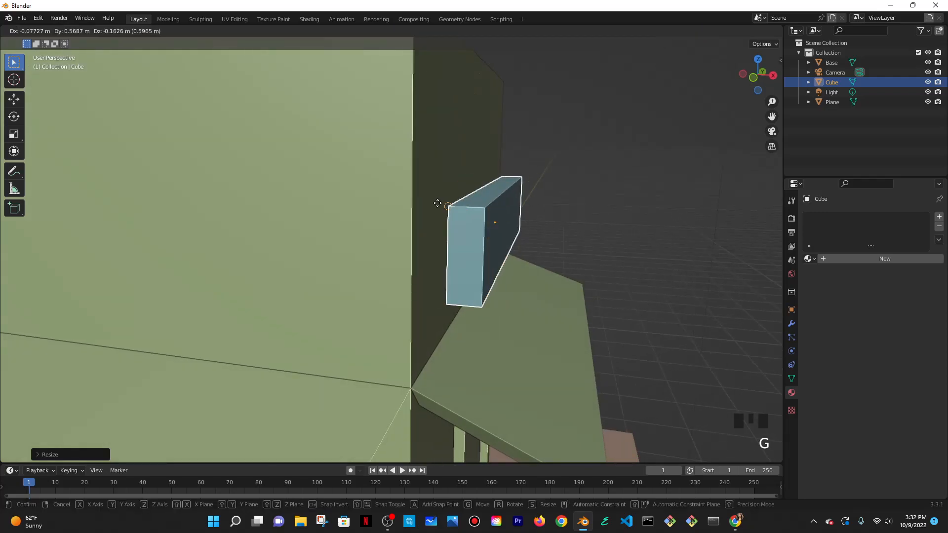
key("x")
left_click(436, 197)
- Duplicate the sign box and rotate the copy 90° about the Z axis
middle_click_drag(436, 197, 460, 239)
scroll(390, 204, "down", 4)
scroll(460, 240, "up", 2)
key("shift+d")
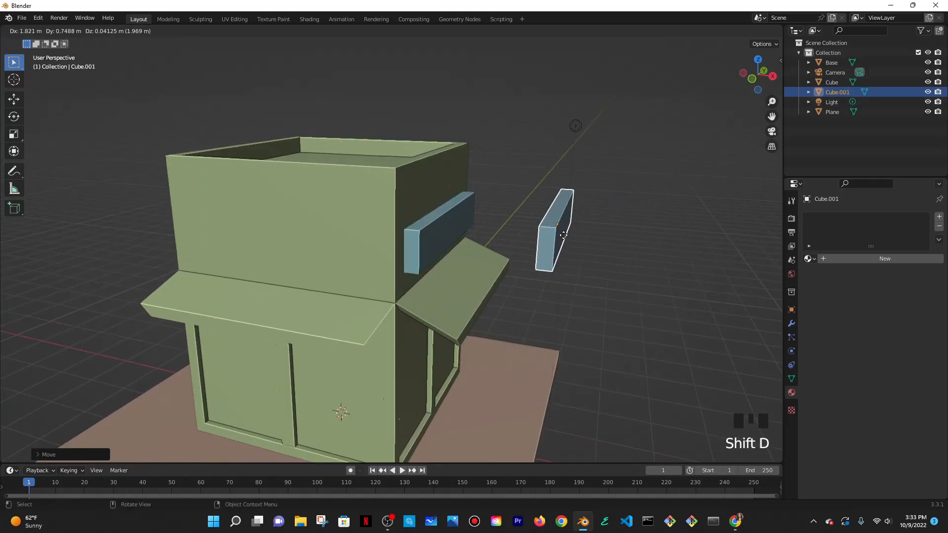
key("r")
key("z")
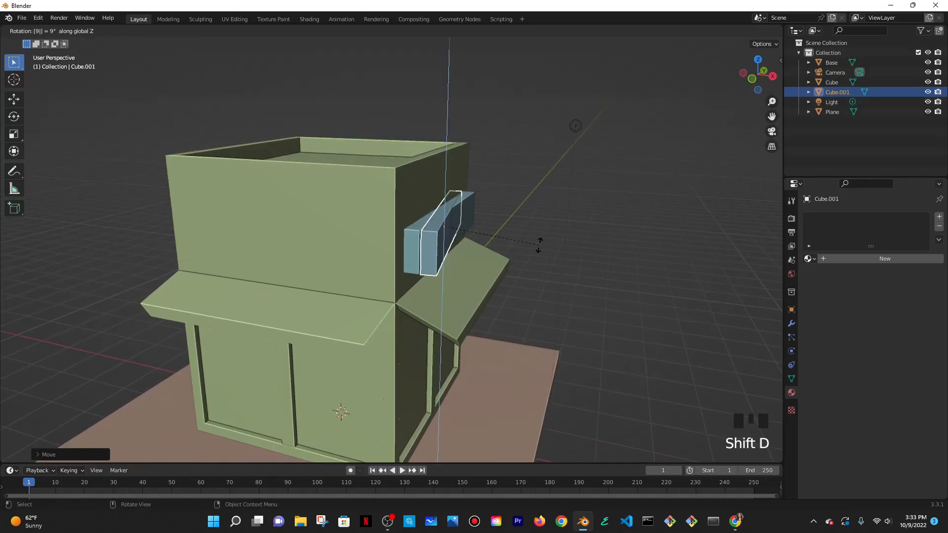
left_click(538, 247)
- Move the rotated copy to the adjacent upper wall and adjust its distance from that wall along the Y axis
key("g")
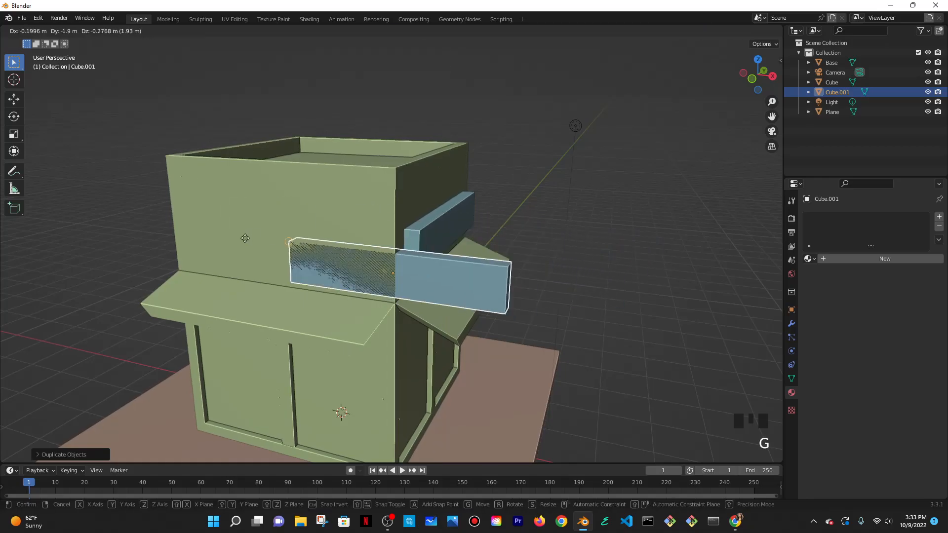
left_click(179, 262)
middle_click_drag(390, 271, 476, 254)
key("g")
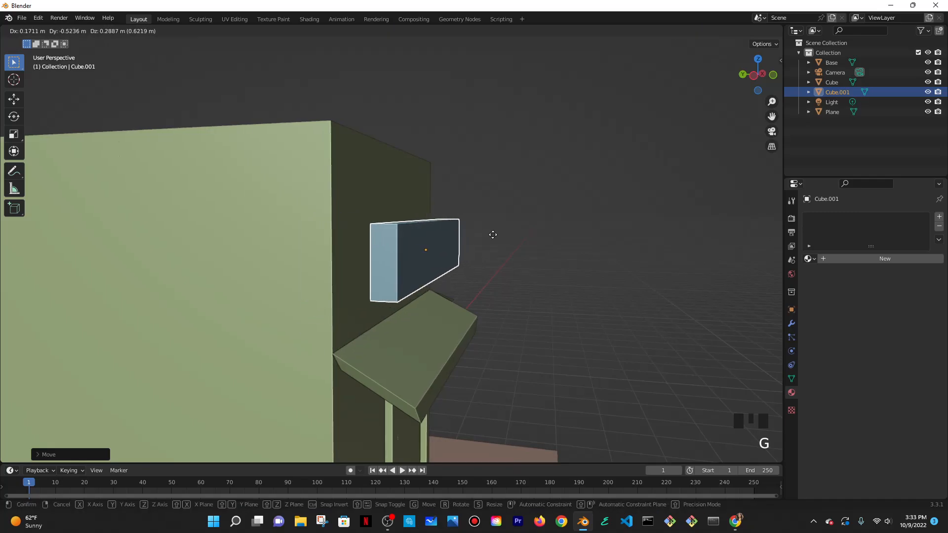
key("y")
left_click(468, 224)
- Centre the copied sign box on its wall along the X axis and adjust its height along the Z axis
middle_click_drag(468, 225, 393, 238)
key("g")
key("x")
left_click(398, 293)
key("g")
key("z")
left_click(513, 238)
mouse_move(513, 239)
middle_mouse_down()
mouse_move(529, 223)
mouse_move(522, 231)
middle_mouse_up()
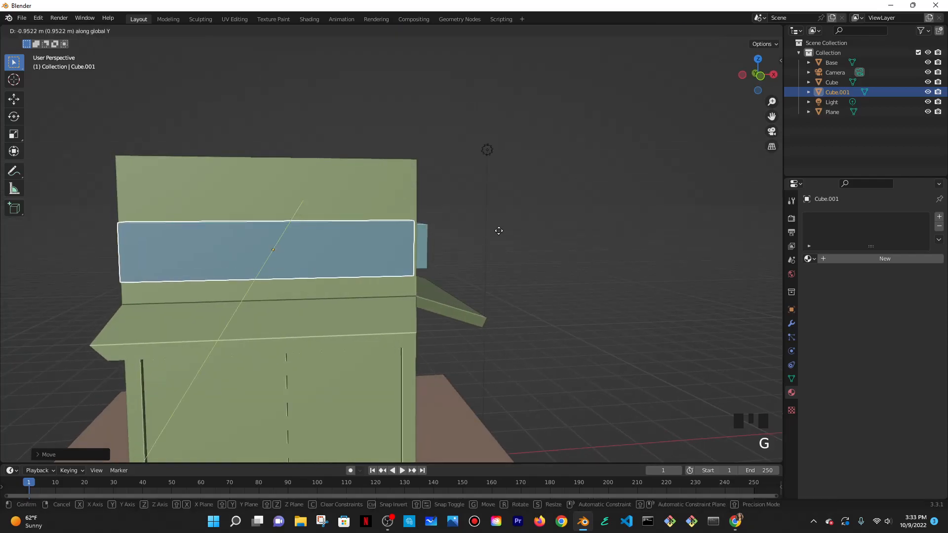
key("x")
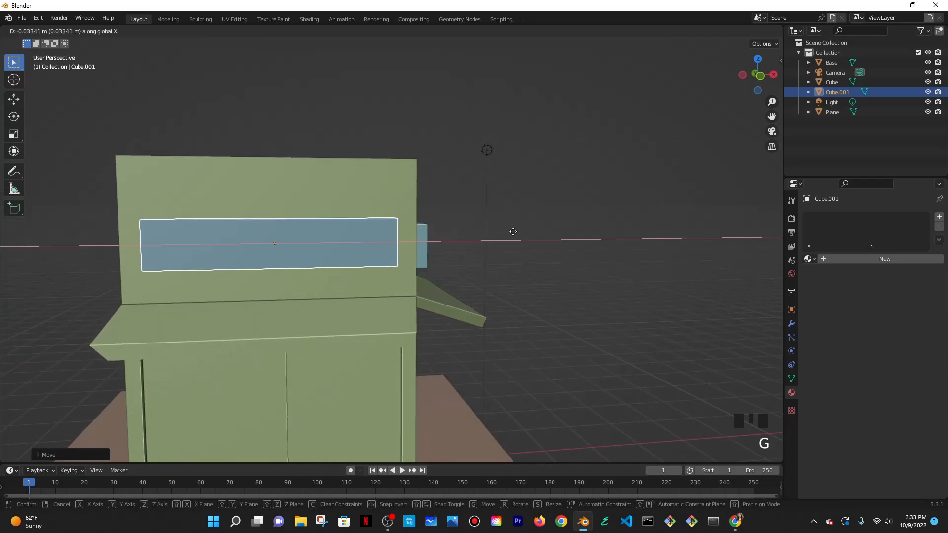
left_click(516, 232)
- Align the copied box's height with the first sign box along the Z axis and turn snapping off
middle_click_drag(543, 226, 513, 249)
key("g")
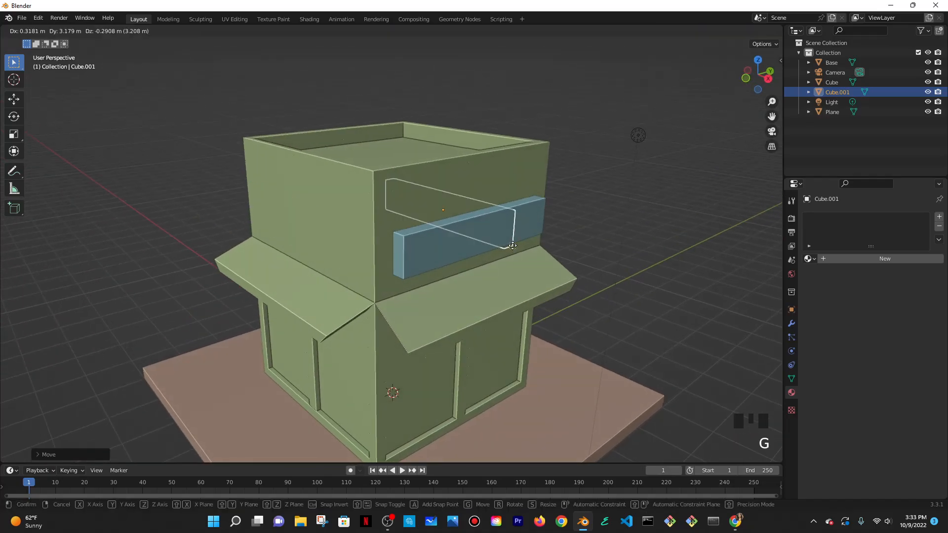
key("z")
left_click(505, 242)
middle_click_drag(505, 241, 412, 38)
left_click(395, 32)
middle_click_drag(538, 167, 499, 251)
scroll(390, 278, "up", 2)
scroll(395, 285, "down", 2)
middle_click_drag(395, 285, 464, 143)
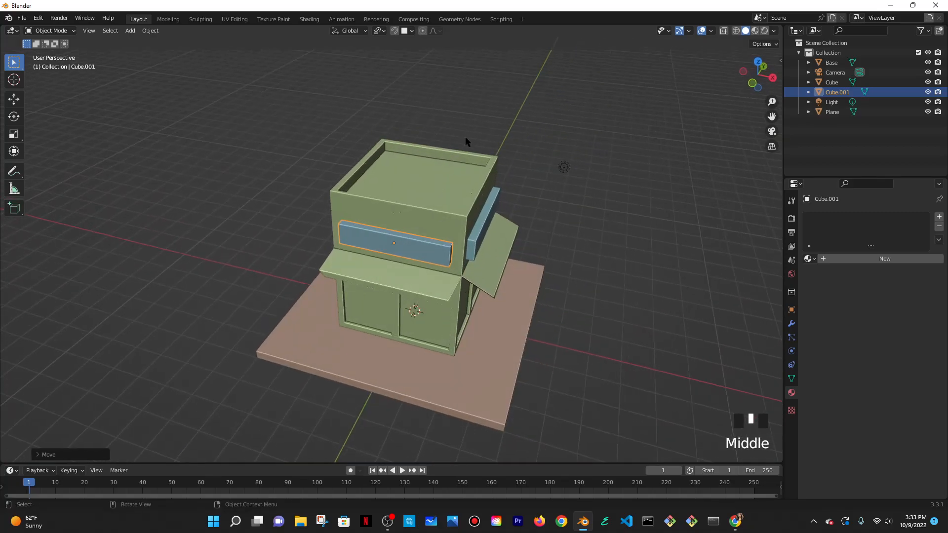
middle_click_drag(440, 174, 441, 245, "shift")
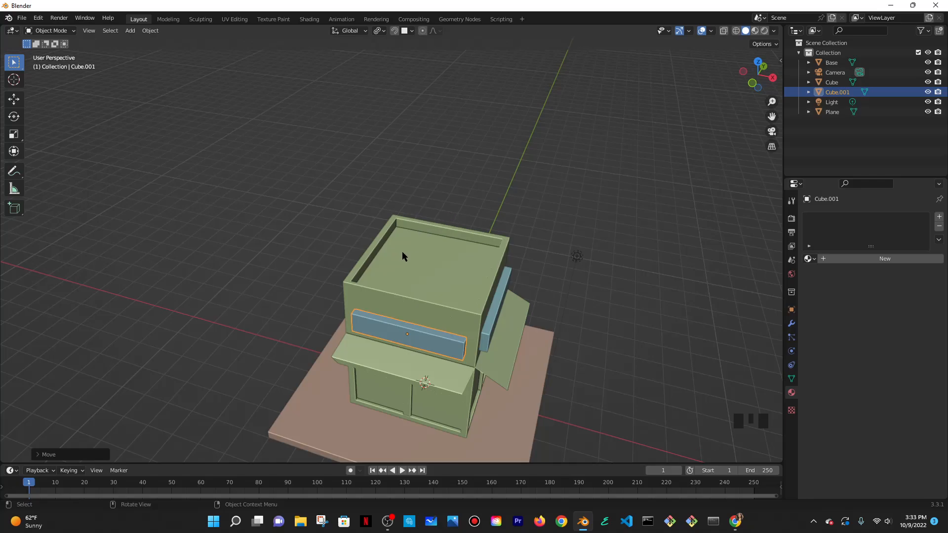
middle_click_drag(495, 221, 469, 248, "shift")
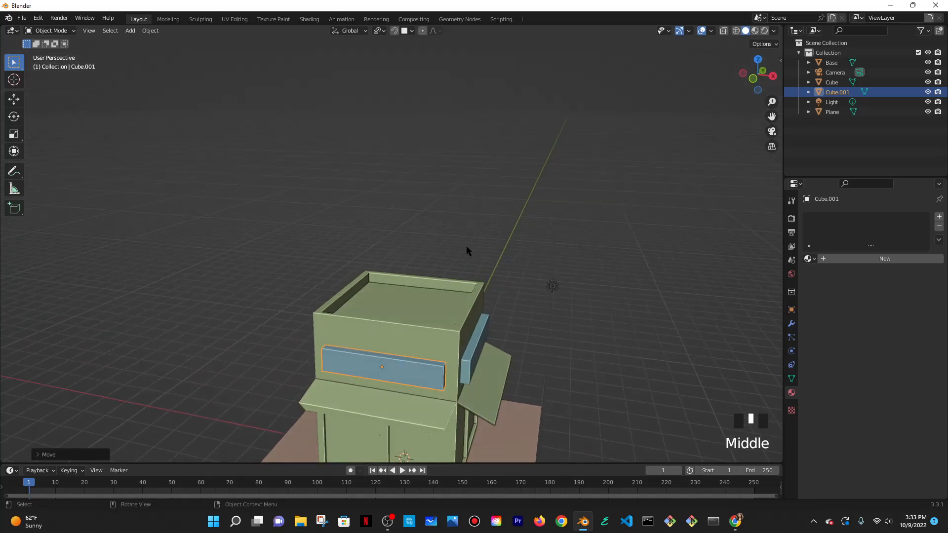
key("shift+a")
mouse_move(414, 217)
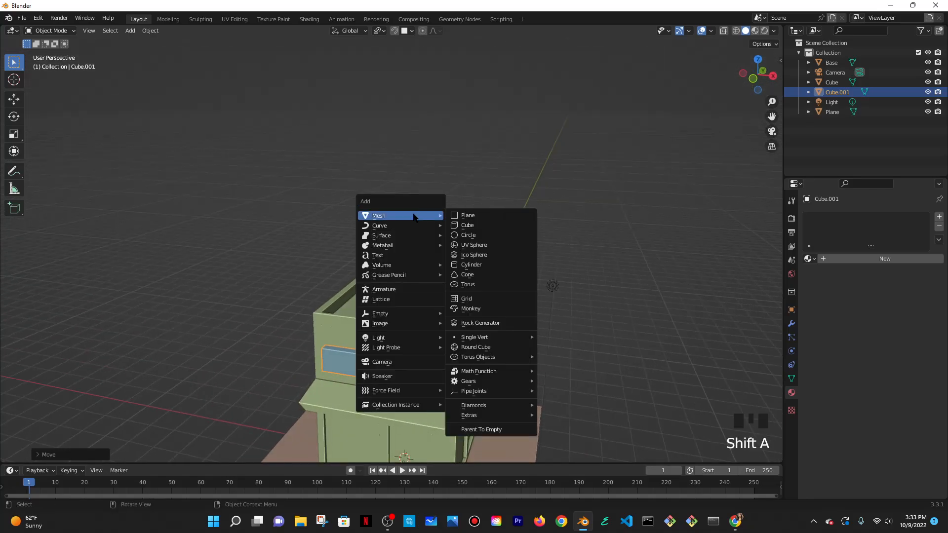
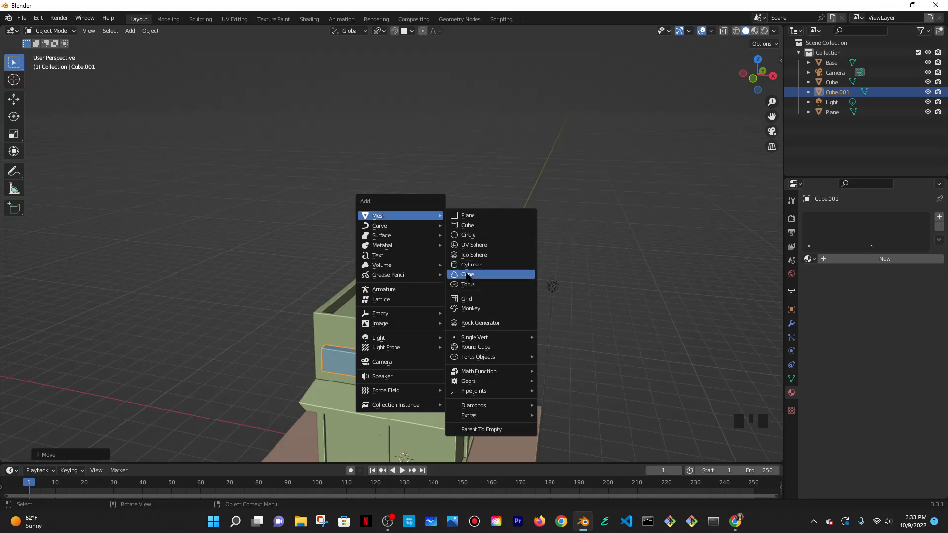
- Place the 3D cursor on the empty ground beside the building and add a cube there
middle_click_drag(647, 257, 442, 180, "shift")
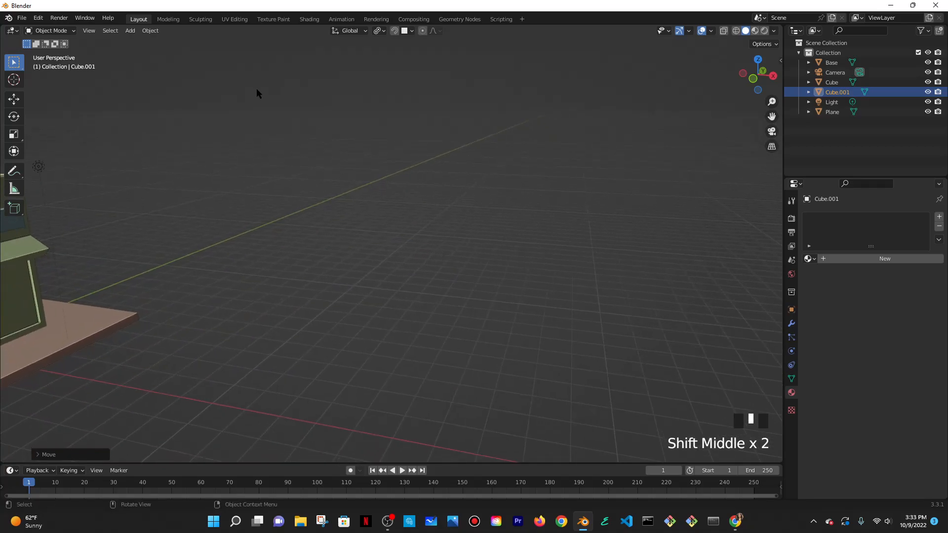
left_click(14, 80)
left_click(311, 275)
middle_click_drag(312, 275, 9, 110)
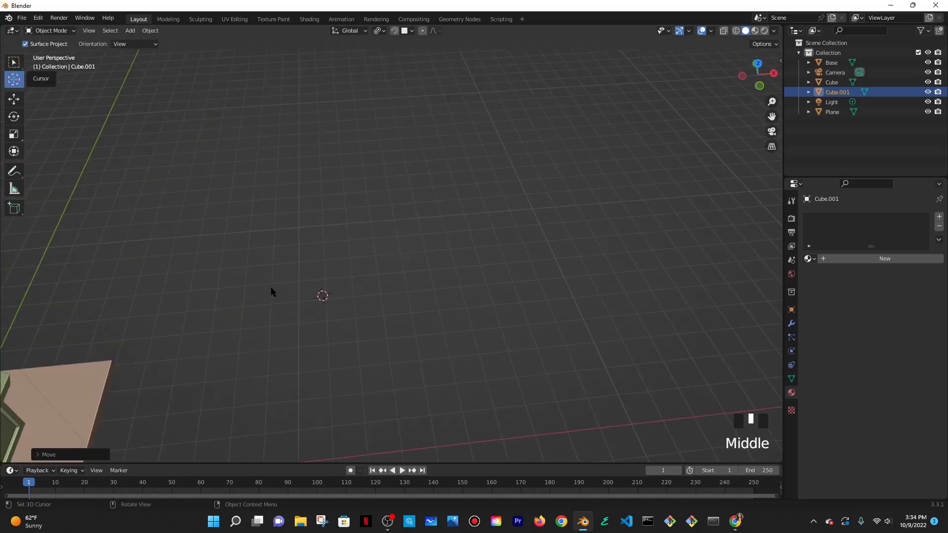
key("shift+a")
mouse_move(330, 300)
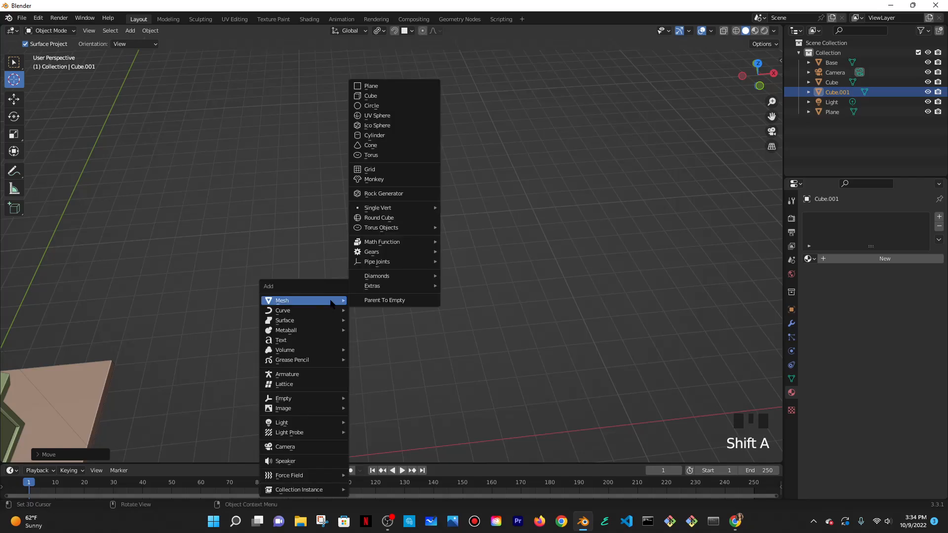
left_click(372, 95)
middle_click_drag(381, 112, 430, 125)
- Create a new geometry node tree on the new cube in the Geometry Nodes workspace and disconnect Group Input from Group Output
left_click(459, 19)
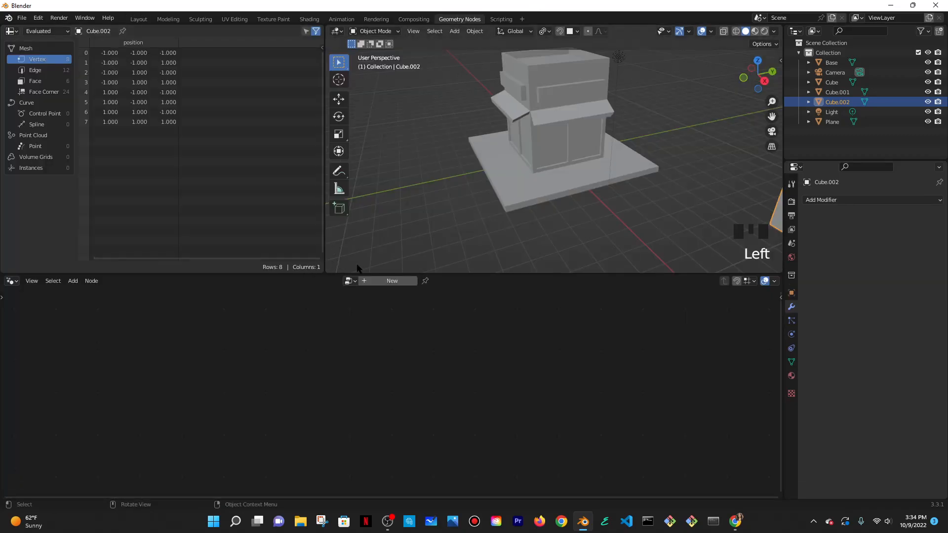
left_click_drag(325, 106, 14, 106)
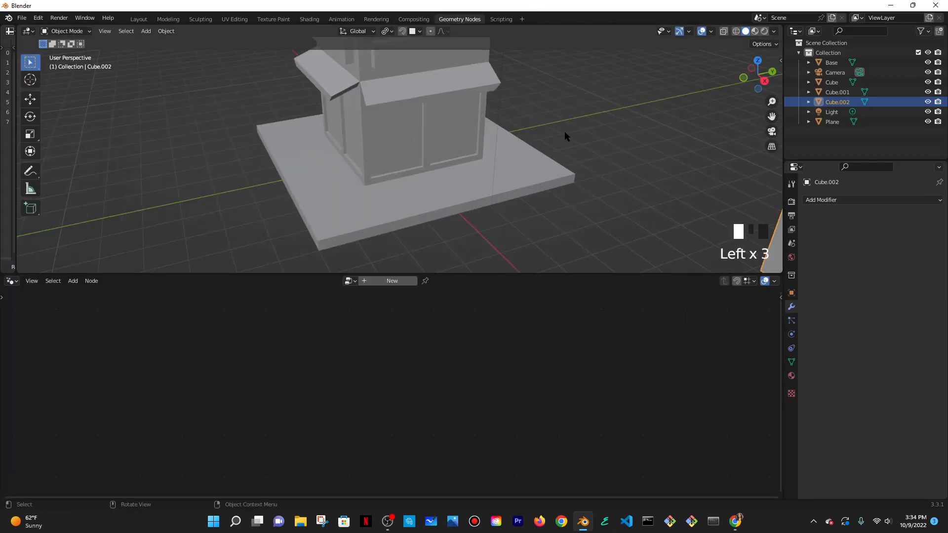
scroll(609, 136, "down", 5)
left_click(391, 281)
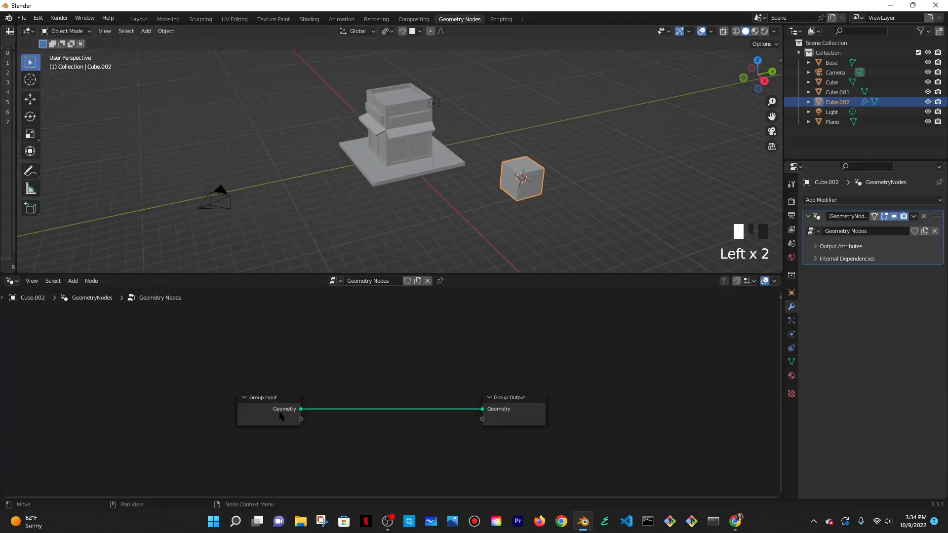
left_click_drag(548, 421, 121, 431)
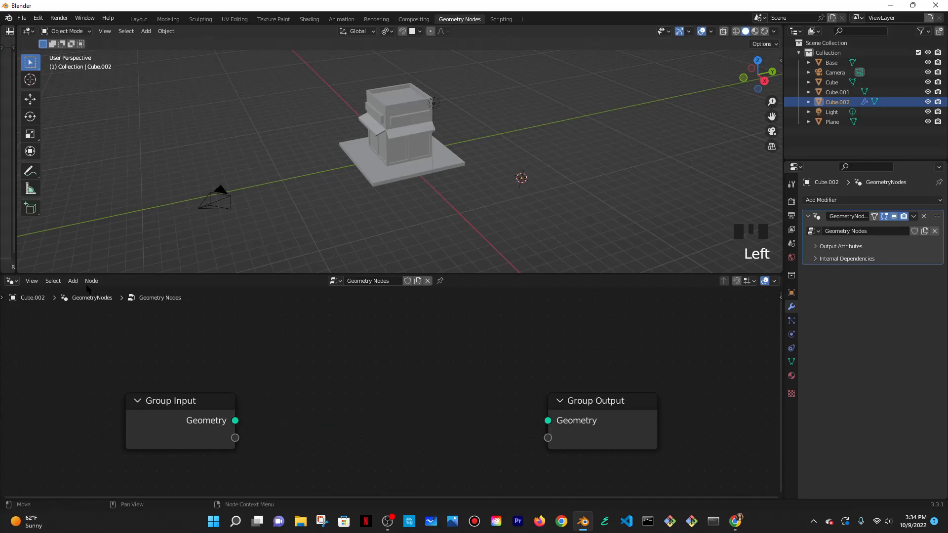
- Add a Cone mesh primitive node and connect its Mesh output to the Group Output's Geometry
left_click(73, 281)
mouse_move(113, 396)
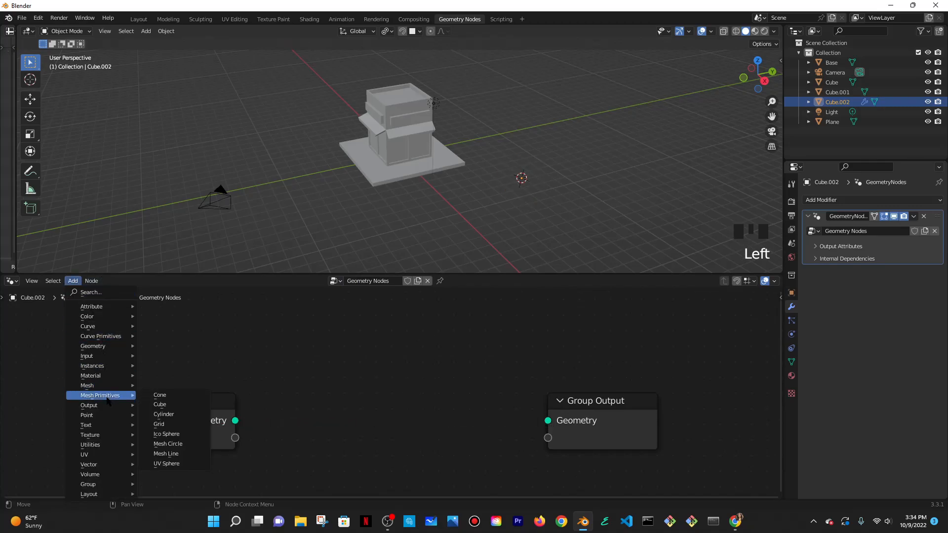
left_click(163, 400)
left_click(288, 312)
left_click_drag(398, 339, 559, 378)
- Set the Cone node's Radius Top to 0.8 m and Radius Bottom to 0.5 m
scroll(599, 180, "up", 4, "shift")
middle_click_drag(598, 179, 569, 195, "shift")
scroll(570, 195, "up", 5)
middle_click_drag(641, 215, 545, 146, "shift")
left_click_drag(349, 364, 341, 333)
left_click_drag(337, 472, 349, 452)
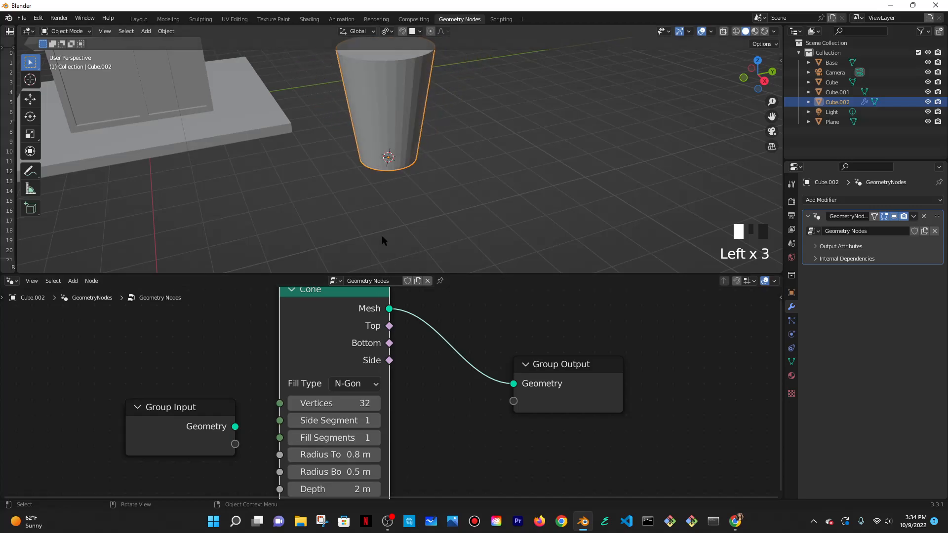
scroll(383, 243, "down", 2)
middle_click_drag(383, 243, 368, 246, "shift")
left_click_drag(333, 328, 334, 299)
scroll(346, 356, "up", 2)
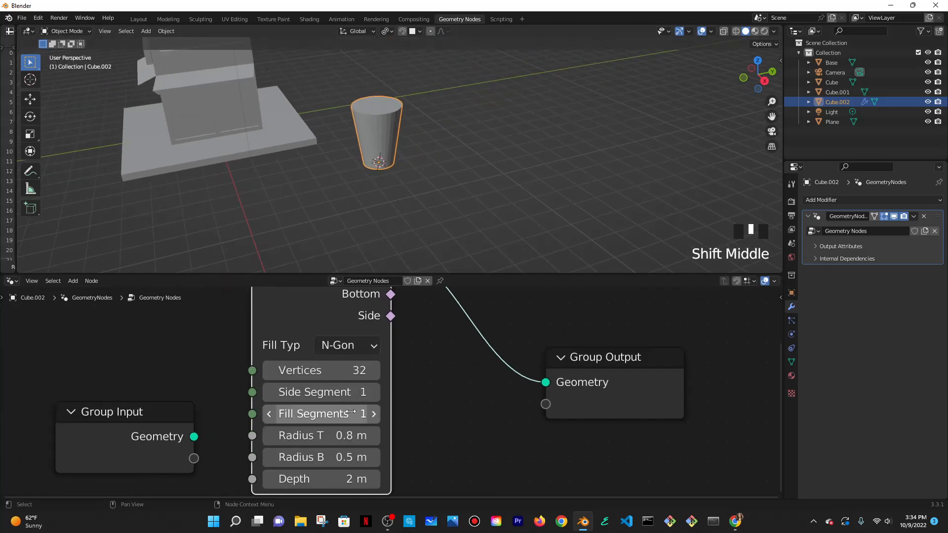
middle_click_drag(420, 152, 397, 184, "shift")
scroll(469, 168, "up", 4)
scroll(453, 163, "down", 2)
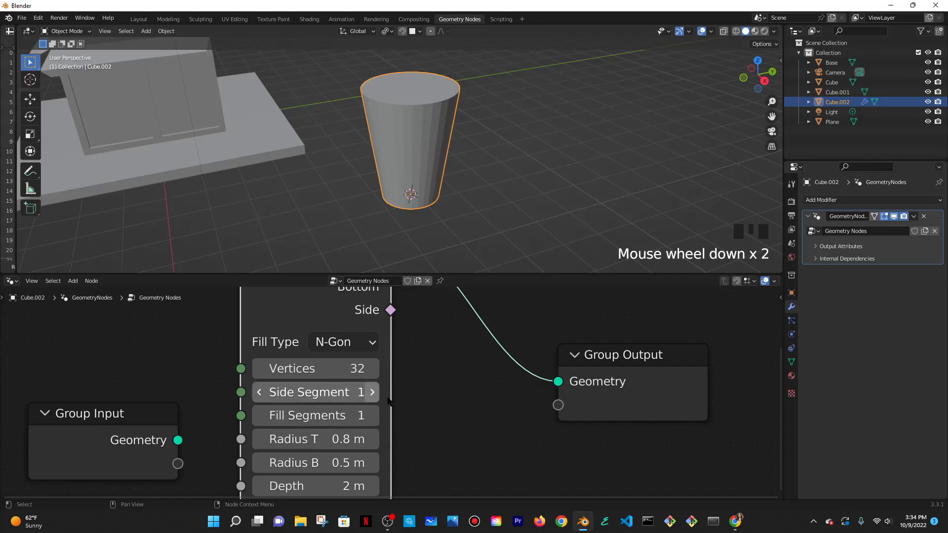
- Try a top radius of 1 m and a depth of 2.5 m on the Cone node, undoing each change
scroll(380, 398, "down", 1)
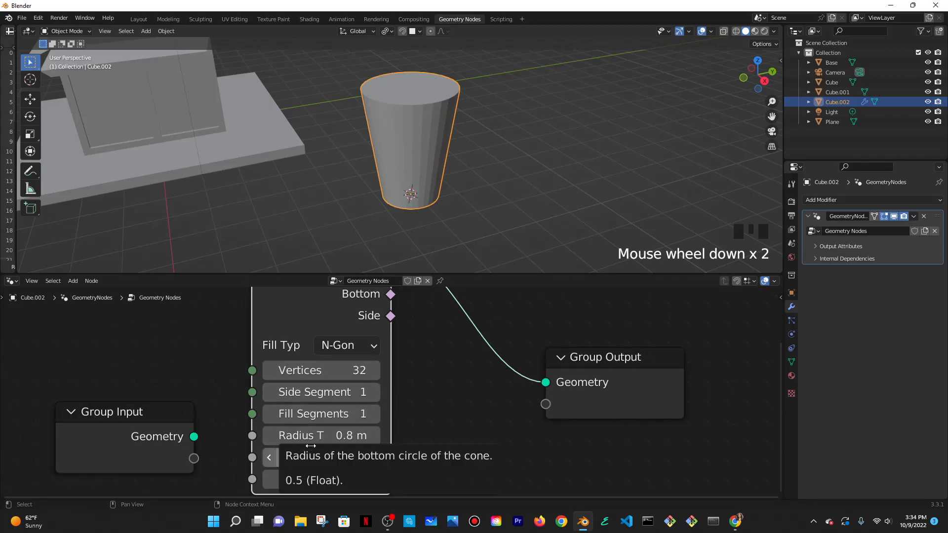
mouse_move(321, 436)
left_mouse_down()
mouse_move(341, 435)
mouse_move(292, 435)
mouse_move(331, 435)
left_mouse_up()
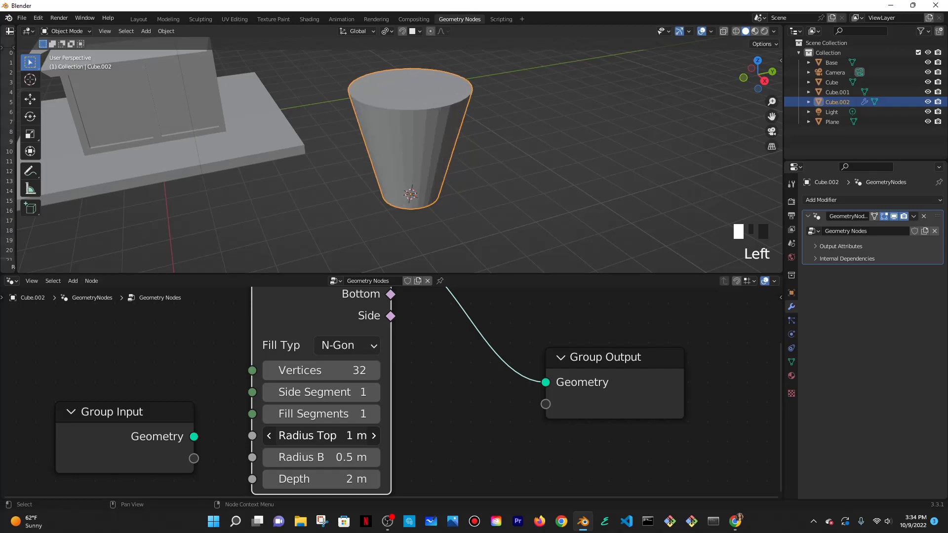
key("ctrl+z")
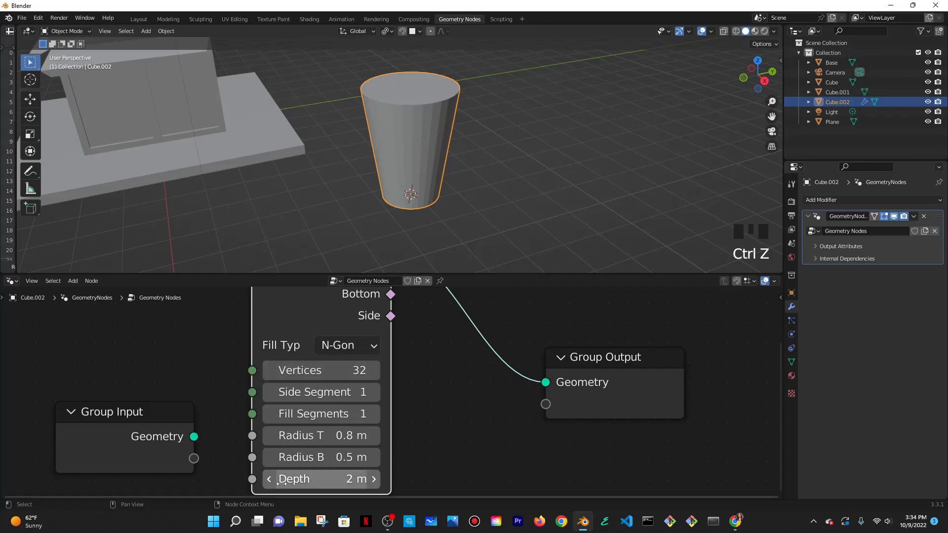
left_click_drag(271, 479, 301, 478)
scroll(501, 209, "down", 3)
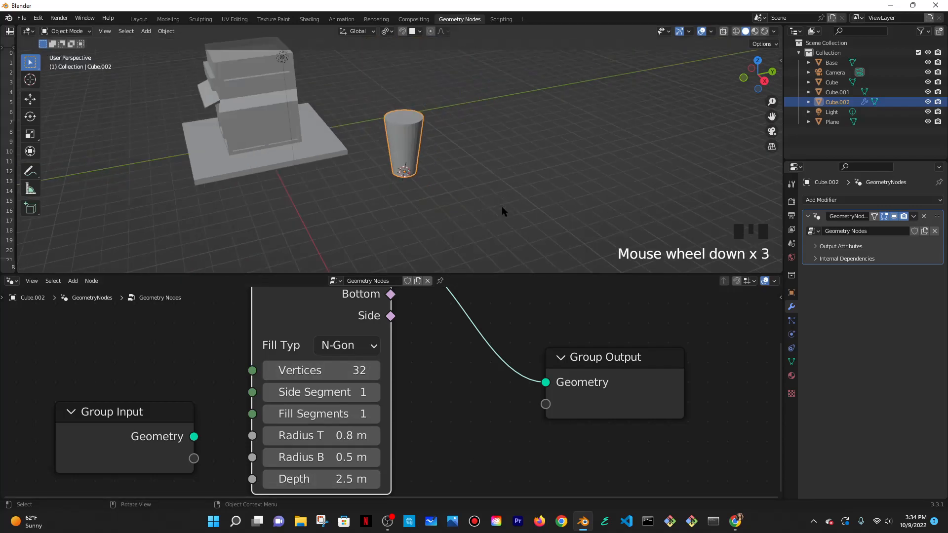
key("ctrl+z")
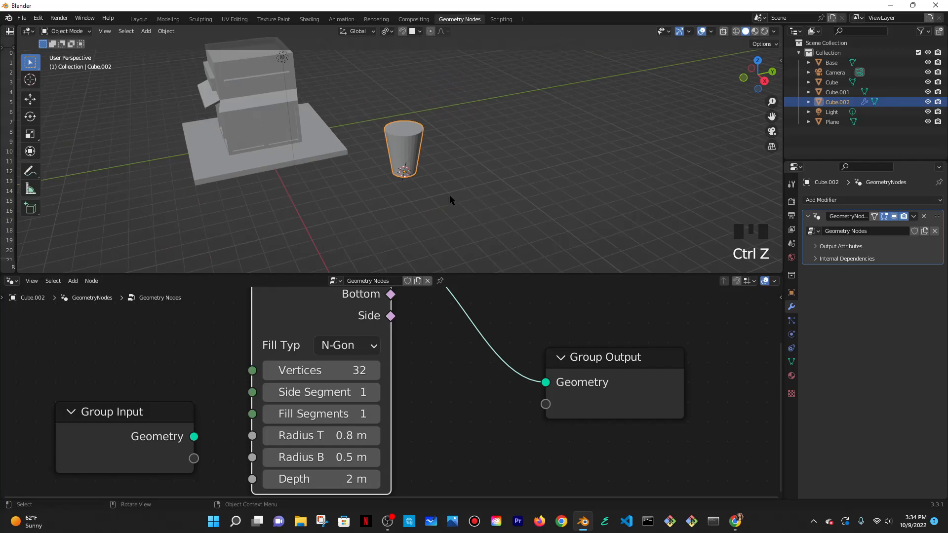
- Set the Cone node's fill type to None so the cup has no end caps
middle_click_drag(408, 322, 383, 360)
scroll(434, 110, "up", 4)
middle_click_drag(434, 110, 447, 133, "shift")
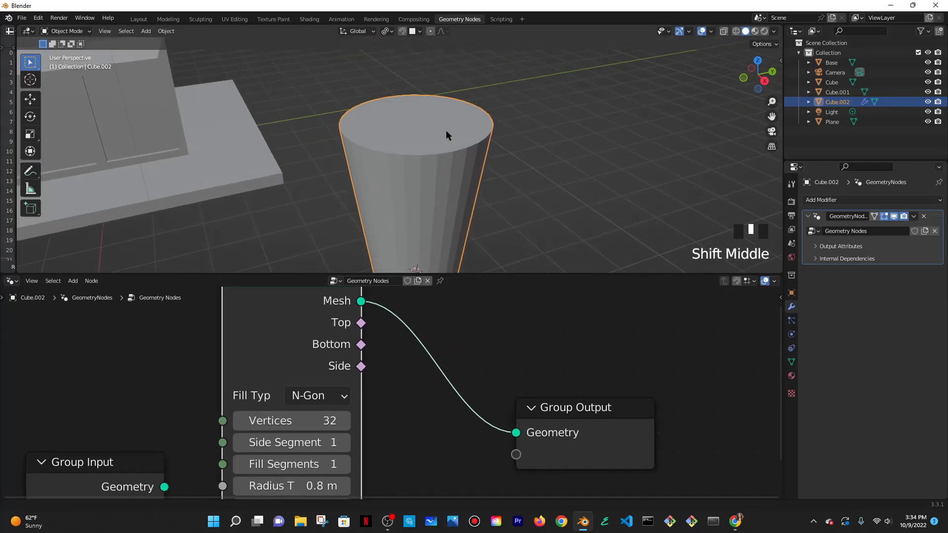
left_click(290, 399)
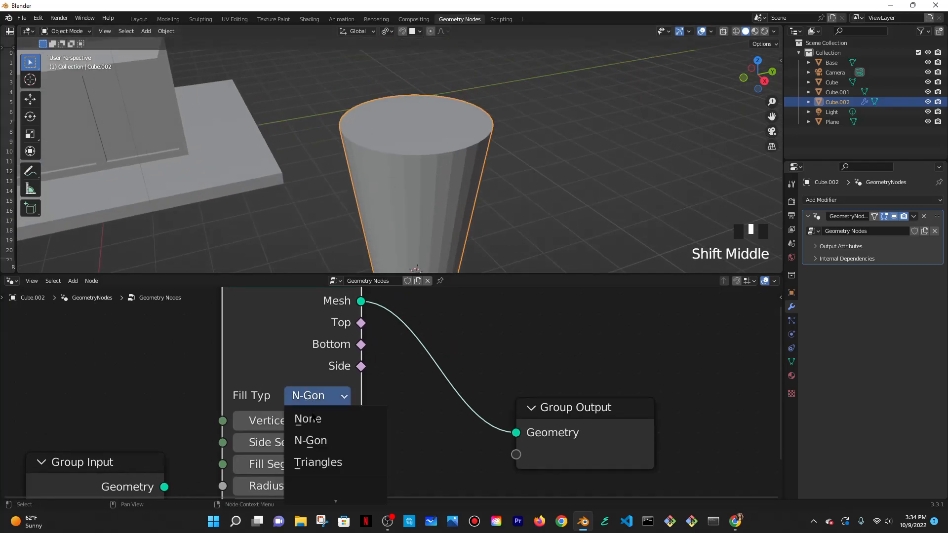
left_click(326, 441)
left_click(317, 396)
left_click(306, 418)
middle_click_drag(469, 212, 484, 158)
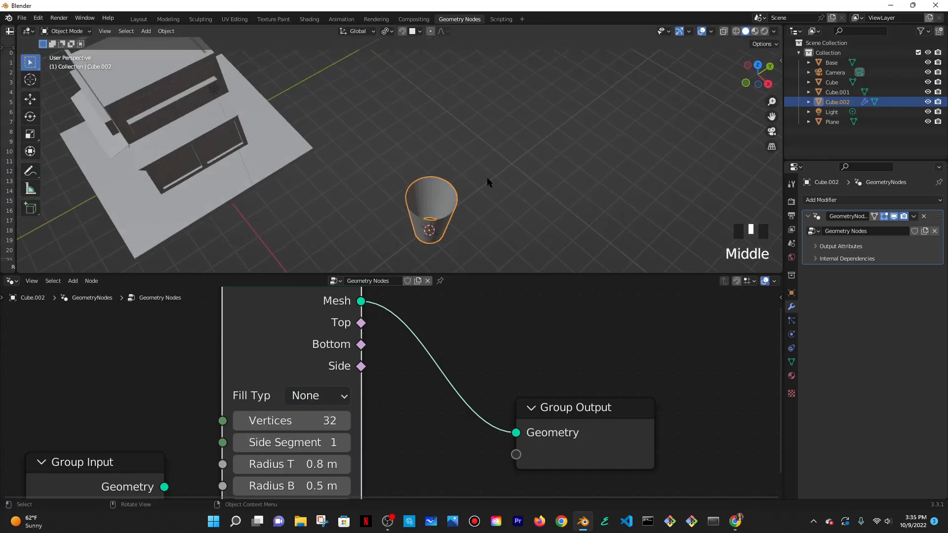
- Apply the cup's Geometry Nodes modifier and shade the cup smooth in the Layout workspace
left_click(914, 217)
left_click(919, 229)
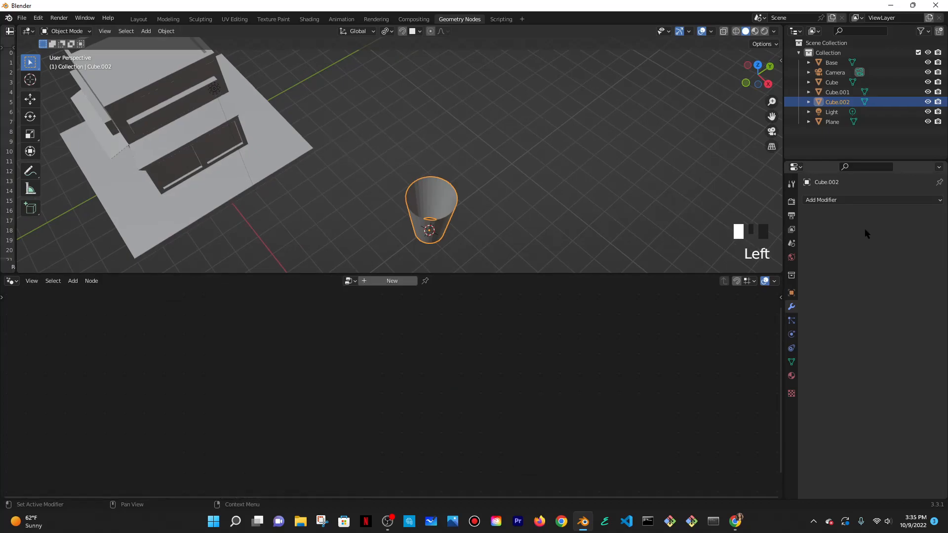
left_click(138, 19)
middle_click_drag(452, 239, 466, 181)
right_click(318, 247)
left_click(319, 248)
scroll(453, 246, "up", 3)
scroll(453, 245, "down", 1)
middle_click_drag(483, 218, 440, 291)
- Select the cup's bottom edge loop in Edit Mode and fill it with a face to close the base
left_click(54, 31)
left_click(55, 52)
middle_click_drag(424, 353, 428, 336)
middle_click_drag(395, 275, 404, 335)
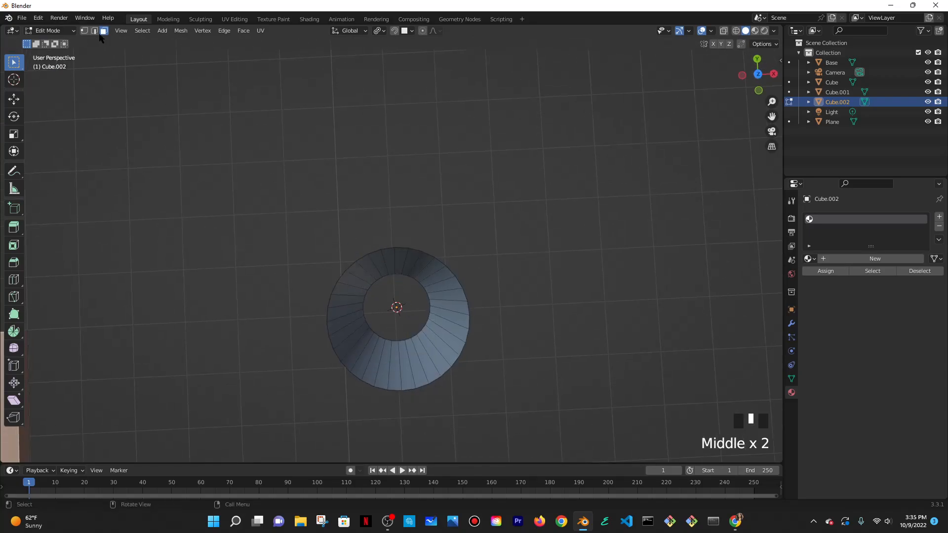
left_click(94, 31)
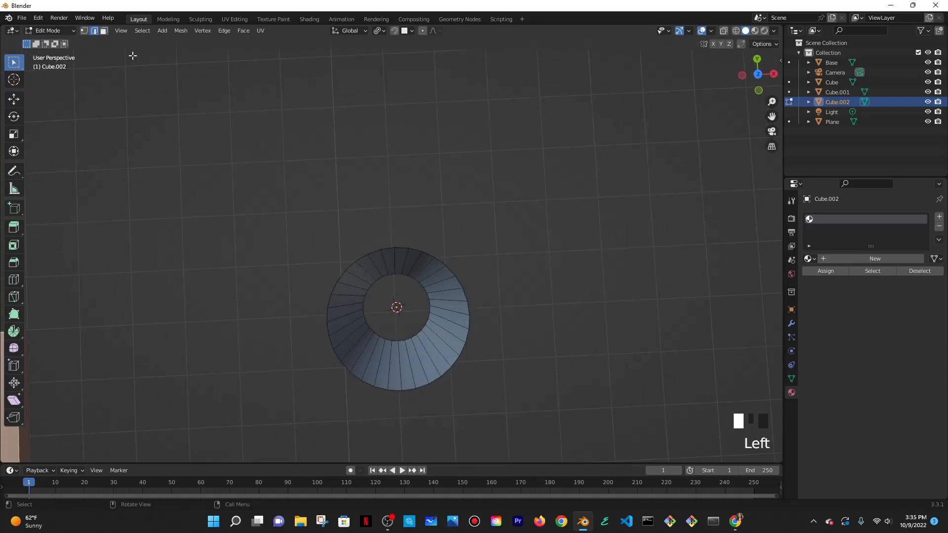
left_click(371, 287, "alt")
key("f")
left_click(546, 360)
middle_click_drag(546, 359, 538, 205)
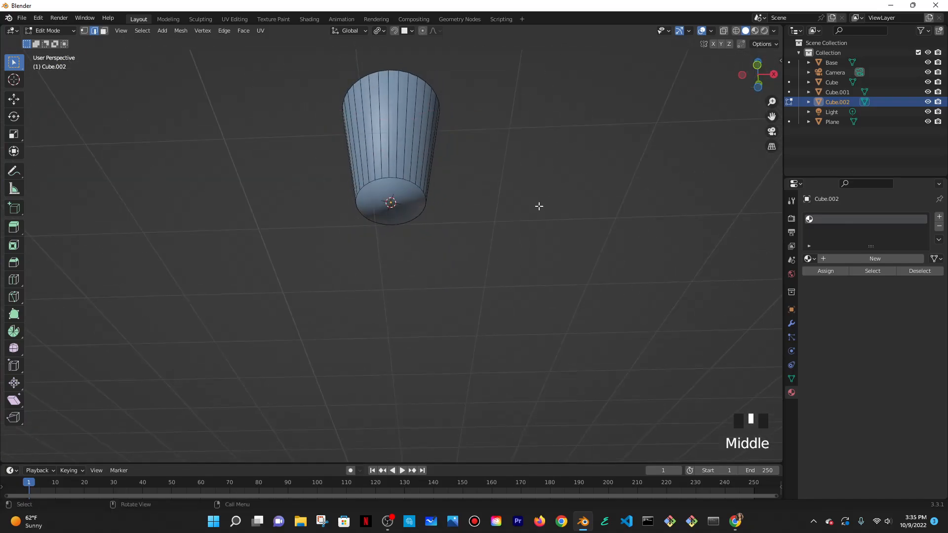
middle_click_drag(445, 185, 218, 109)
key("Tab")
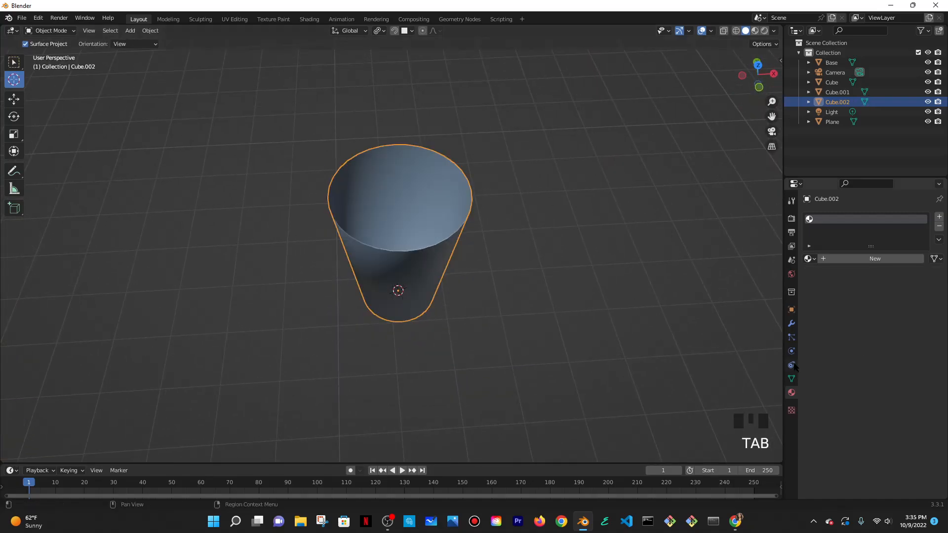
- Add a Solidify modifier to the cup with a thickness of -0.08 m and Even Thickness enabled
left_click(792, 323)
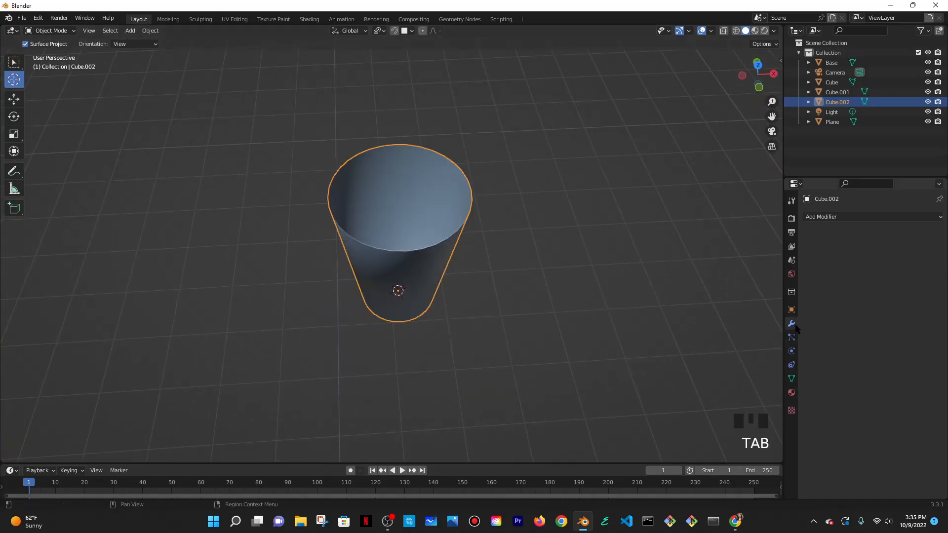
left_click(829, 217)
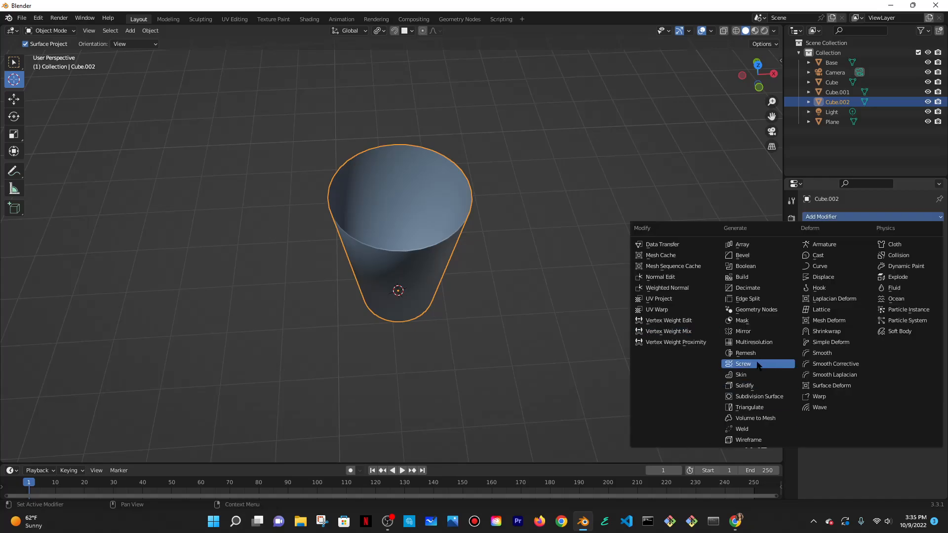
left_click(748, 385)
left_click_drag(893, 260, 873, 260)
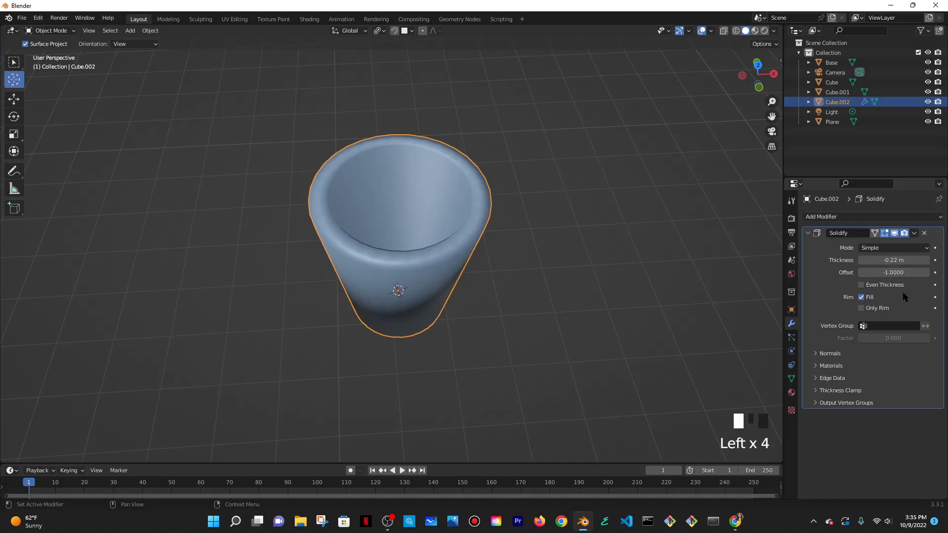
left_click(886, 285)
middle_click_drag(667, 284, 600, 284)
scroll(607, 276, "down", 3)
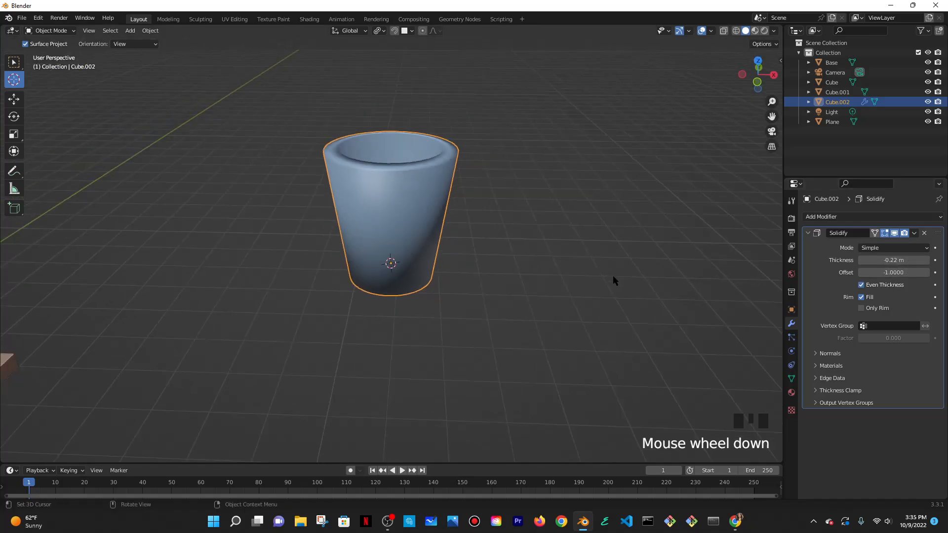
left_click_drag(891, 264, 902, 259)
middle_click_drag(585, 208, 821, 227)
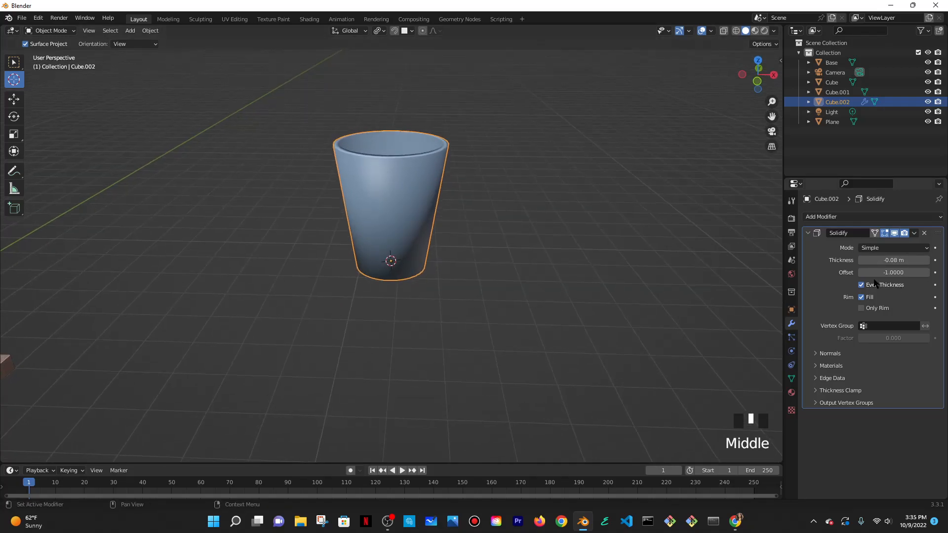
- Try to add a horizontal loop cut around the cup's wall in Edit Mode
middle_click_drag(872, 271, 366, 130)
mouse_move(430, 217)
middle_mouse_down("shift")
mouse_move(457, 271)
mouse_move(435, 231)
middle_mouse_up("shift")
key("Tab")
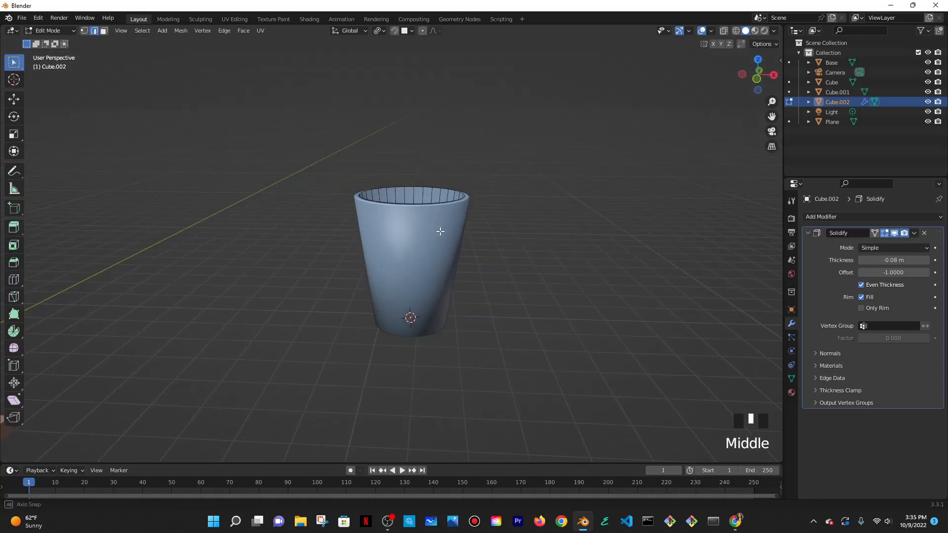
key("ctrl+r")
left_click(408, 247)
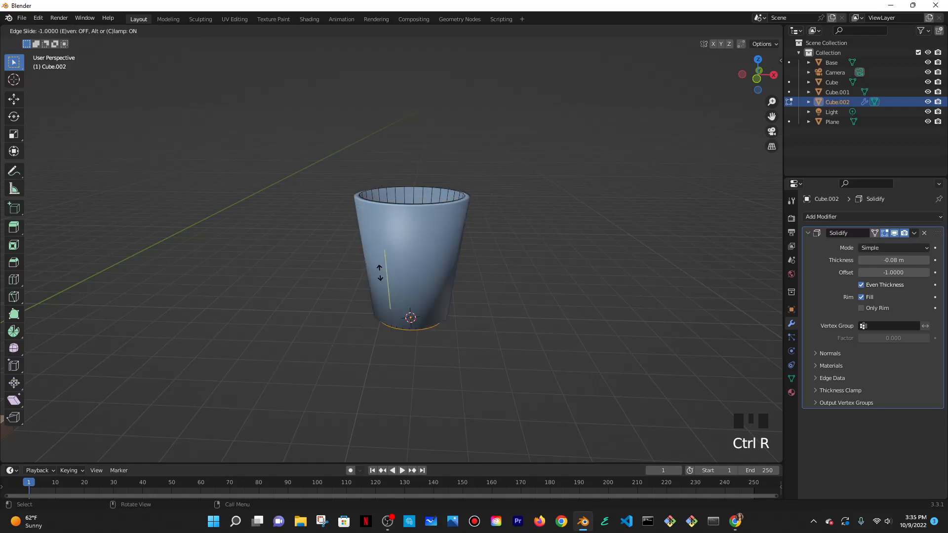
left_click(401, 149)
left_click(914, 232)
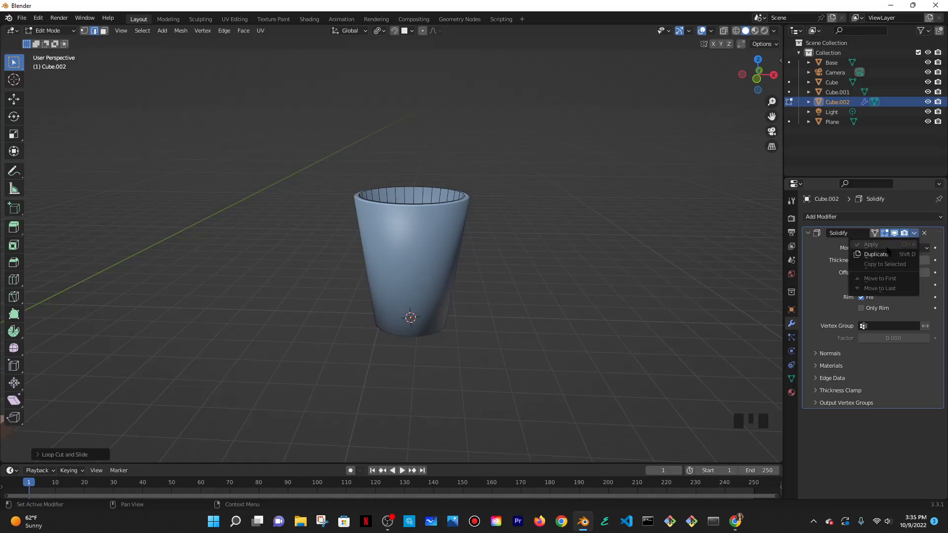
key("Tab")
key("Tab")
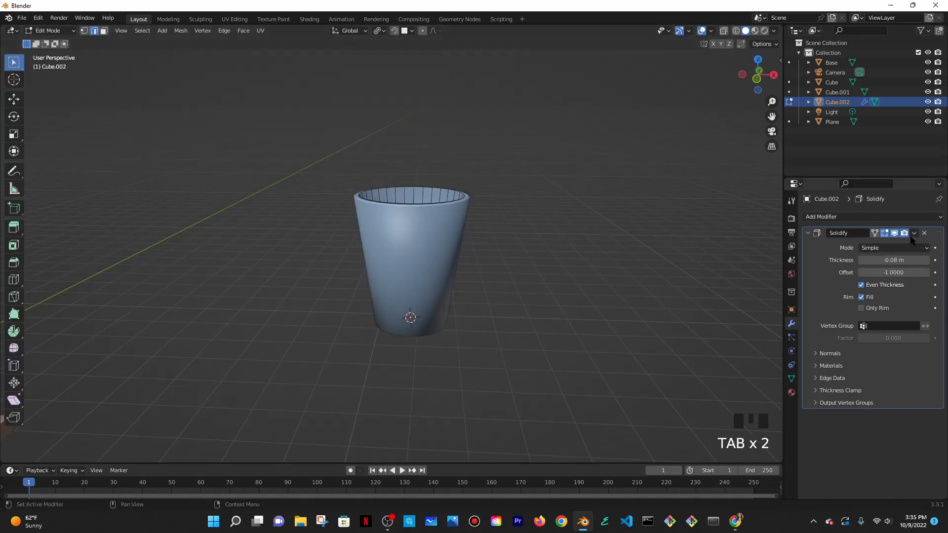
left_click(911, 235)
left_click(876, 256)
left_click(866, 250)
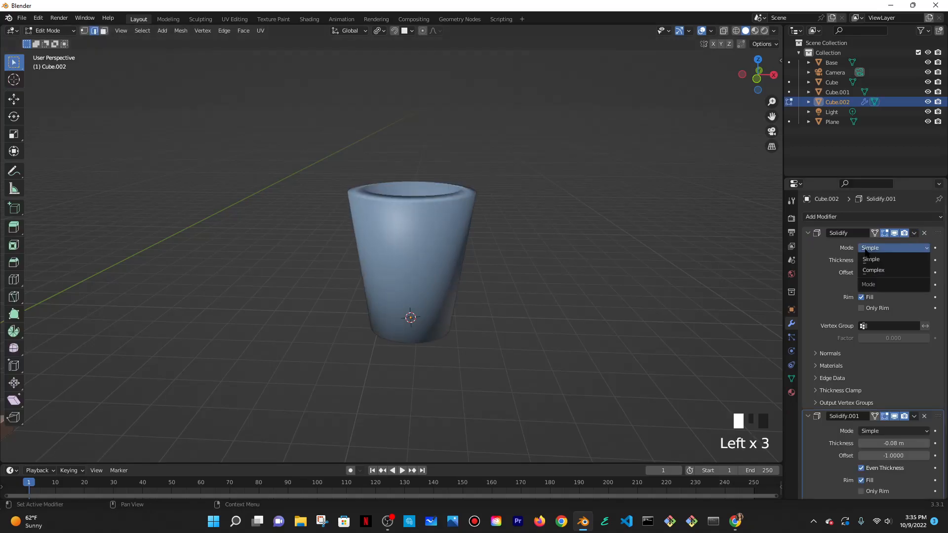
left_click(924, 232)
- Apply the cup's Solidify modifier in Object Mode
left_click(913, 233)
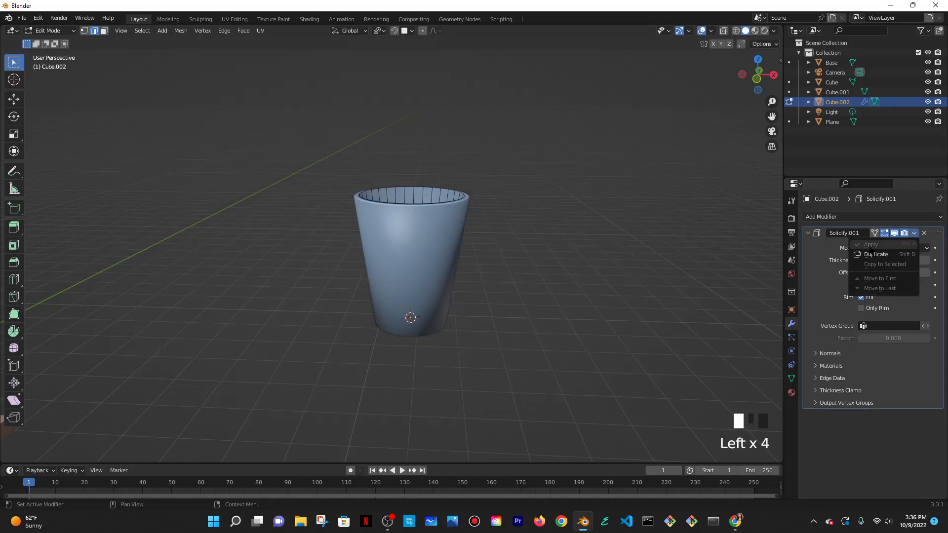
key("Tab")
left_click(914, 233)
left_click(872, 241)
- Add a horizontal loop cut around the middle of the cup's outer wall in Edit Mode
key("Tab")
key("ctrl+r")
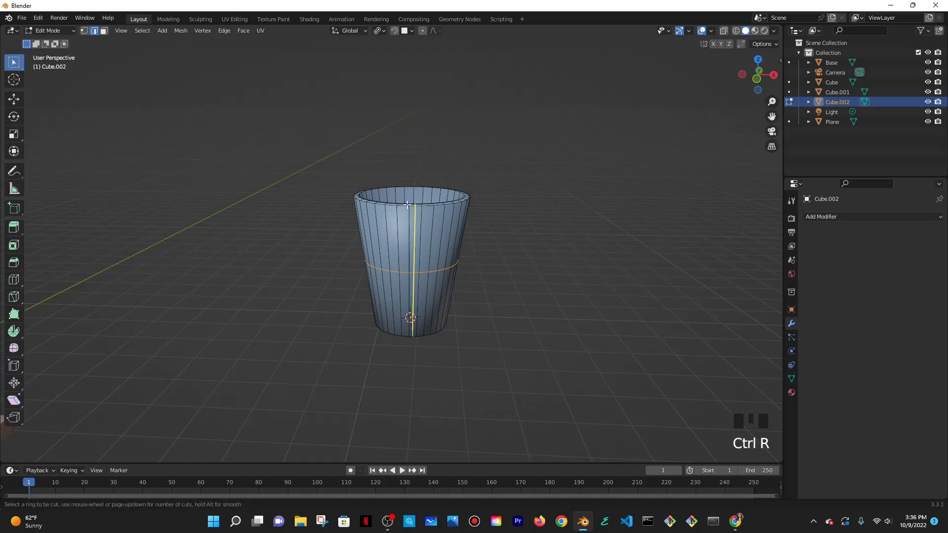
left_click(372, 264)
key("g")
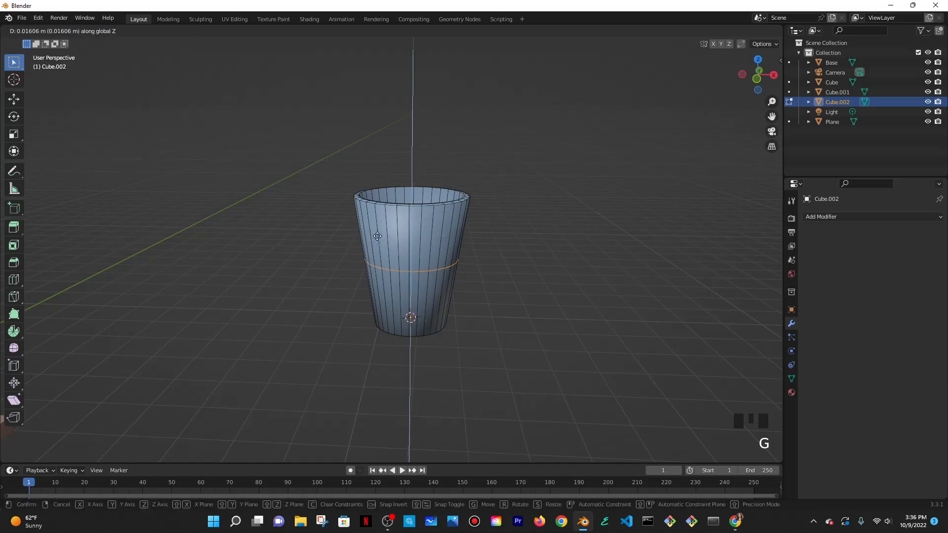
key("z")
right_click(377, 238)
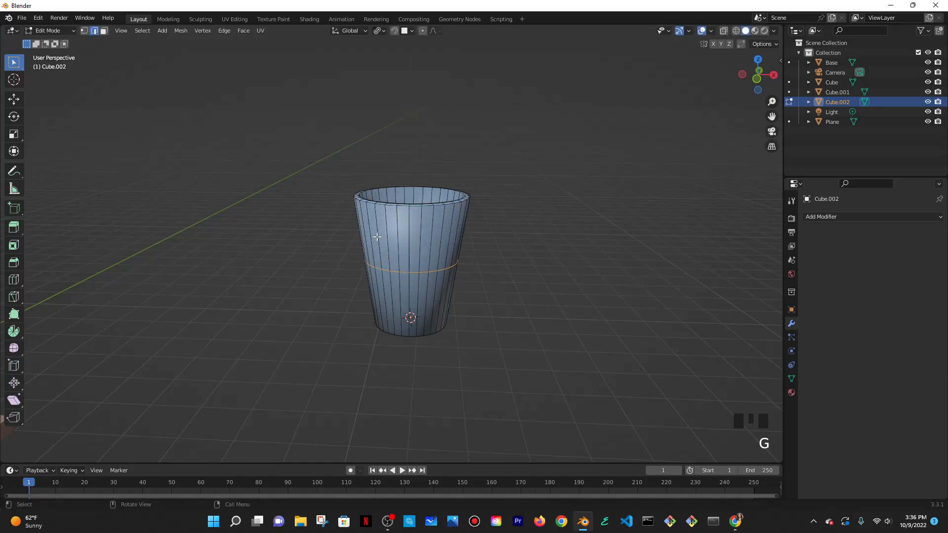
- Add a second horizontal loop cut around the outer wall, just below the cup's rim
key("ctrl+r")
left_click(359, 207)
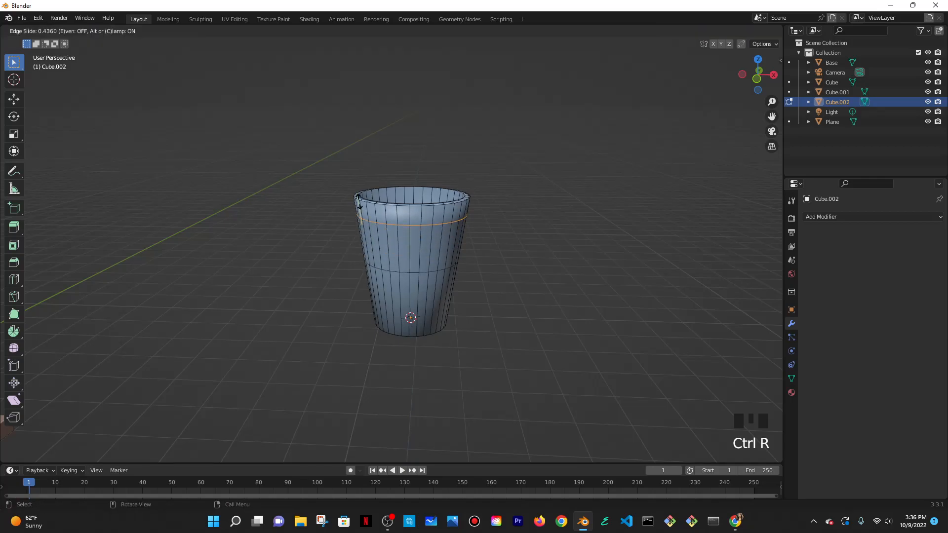
left_click(358, 200)
- Select the ring of outer faces between the upper loop cut and the rim and extrude it
scroll(425, 257, "up", 2)
middle_click_drag(553, 247, 389, 235, "shift")
left_click(103, 31)
left_click(386, 227, "alt")
middle_click_drag(495, 261, 470, 251)
key("e")
left_click(504, 279)
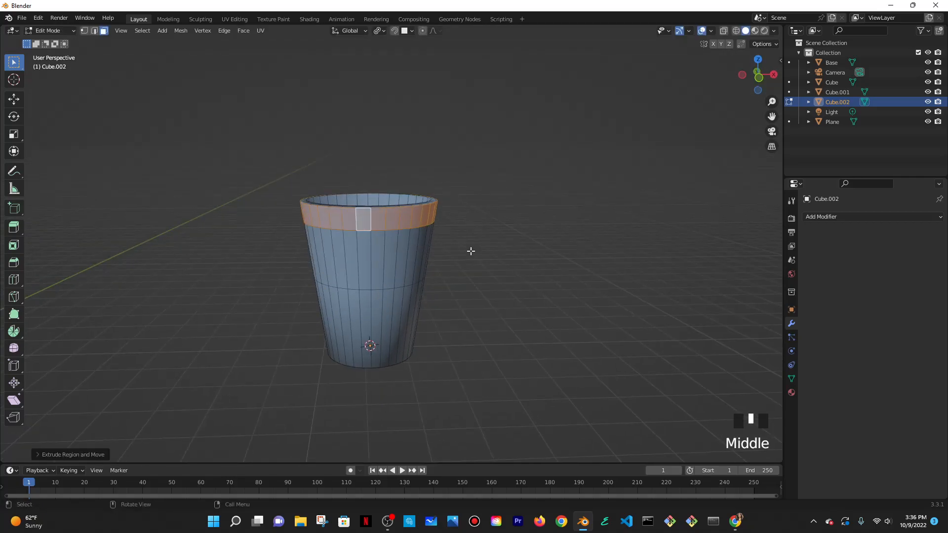
- Recalculate the normals of the selected face ring below the rim and extrude it again
key("shift+n")
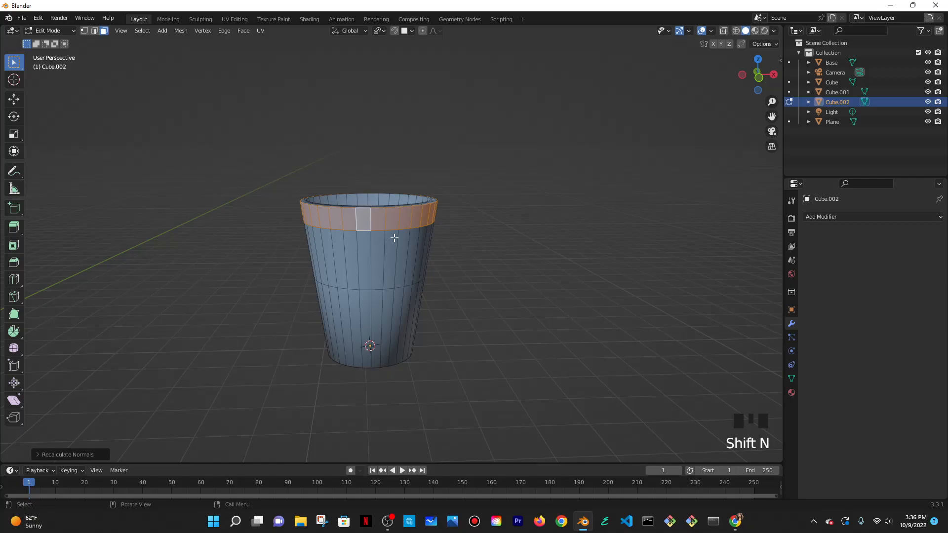
key("e")
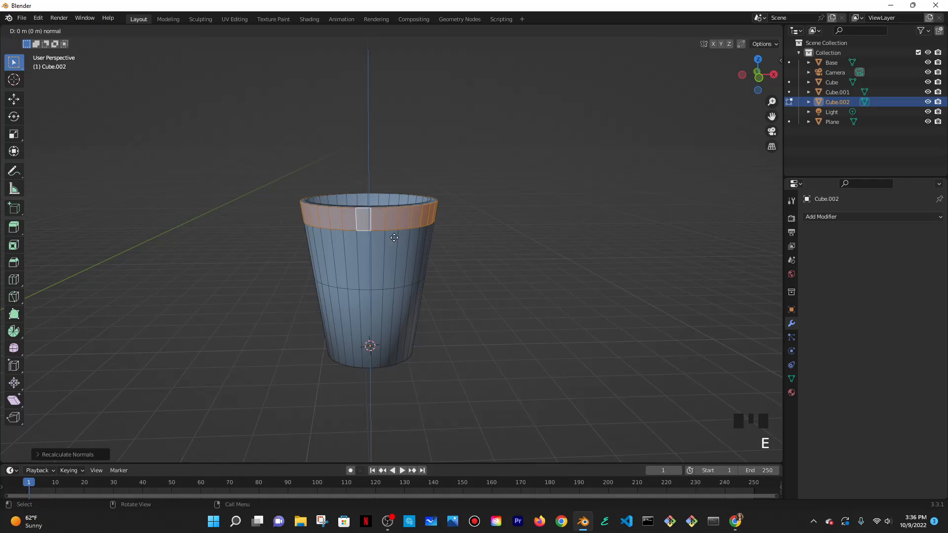
left_click(394, 238)
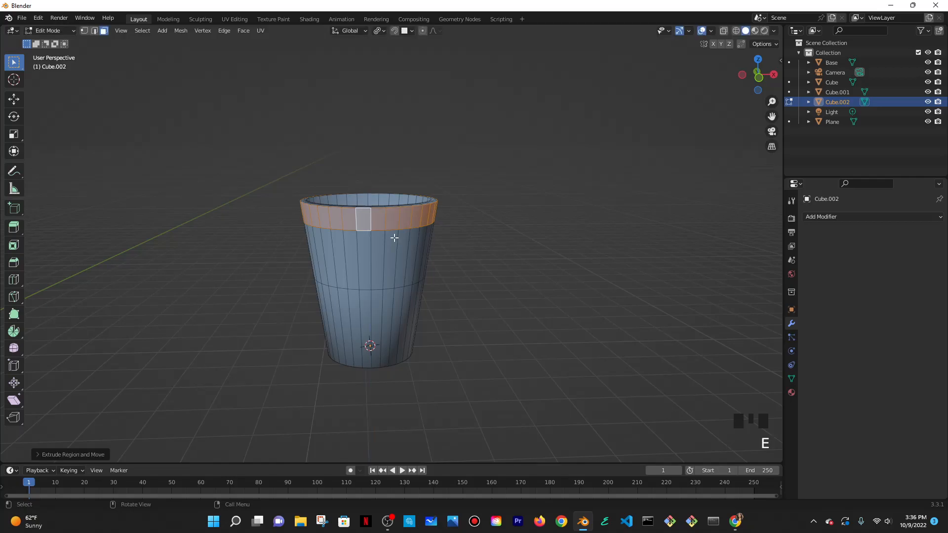
key("shift+e")
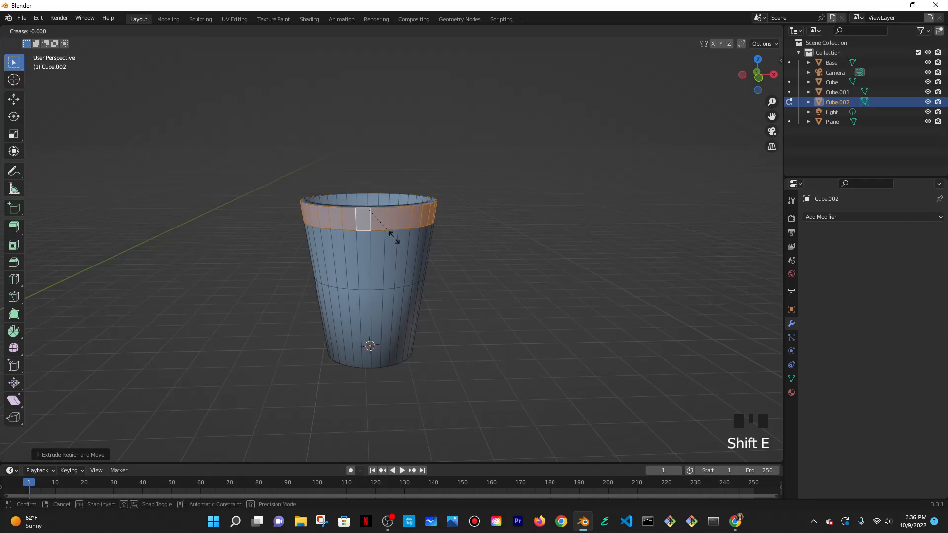
left_click(394, 237)
- Extrude the selected face ring below the cup's rim outward along its normals by about 0.1 m
middle_click_drag(396, 237, 505, 237)
scroll(505, 249, "up", 2)
middle_click_drag(551, 257, 517, 240)
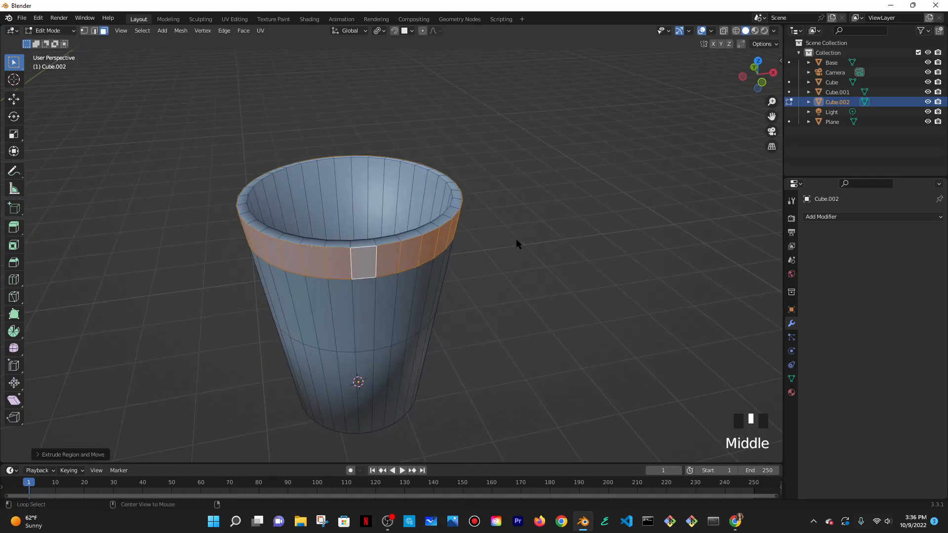
key("alt+e")
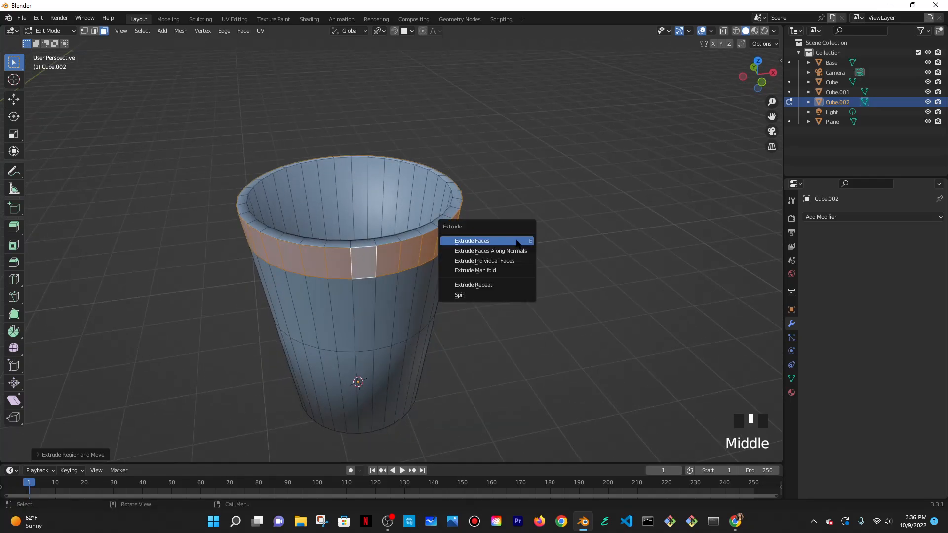
left_click(476, 250)
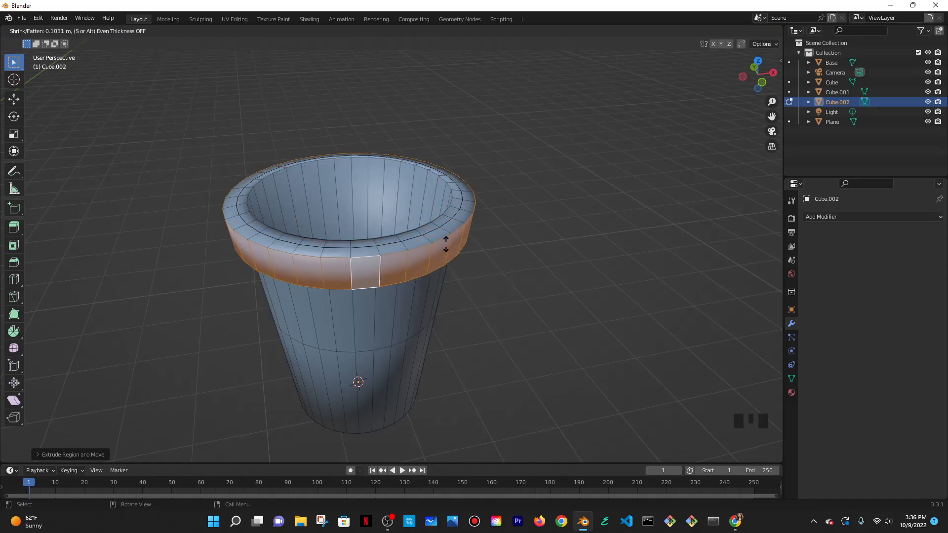
left_click(459, 242)
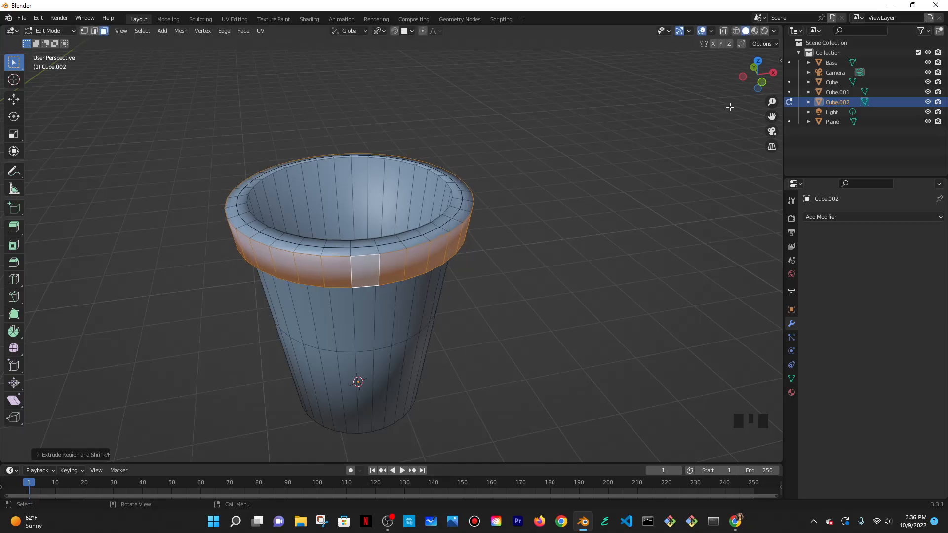
- Display the face normals in the viewport overlays and examine their direction on the rim band and outer wall
left_click(773, 31)
middle_click_drag(275, 313, 417, 277)
scroll(400, 238, "up", 2)
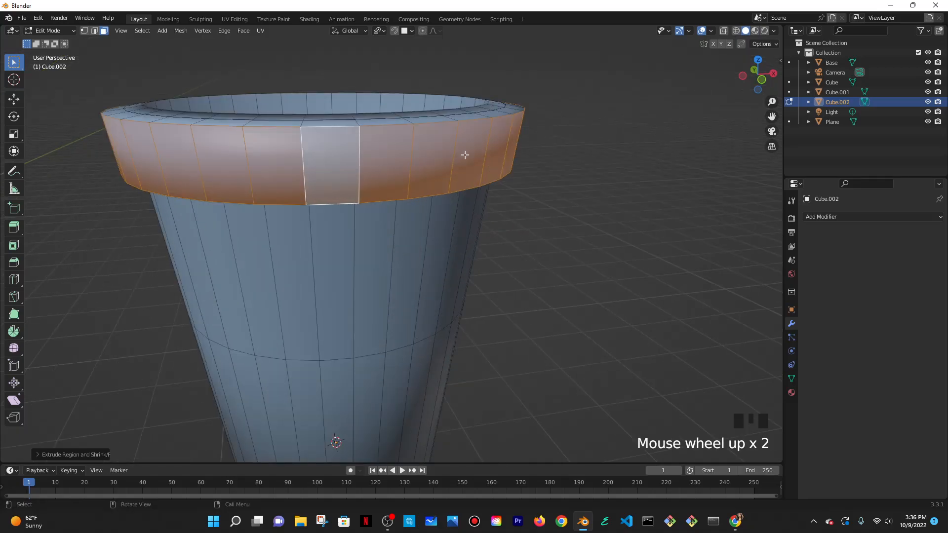
scroll(446, 176, "down", 1)
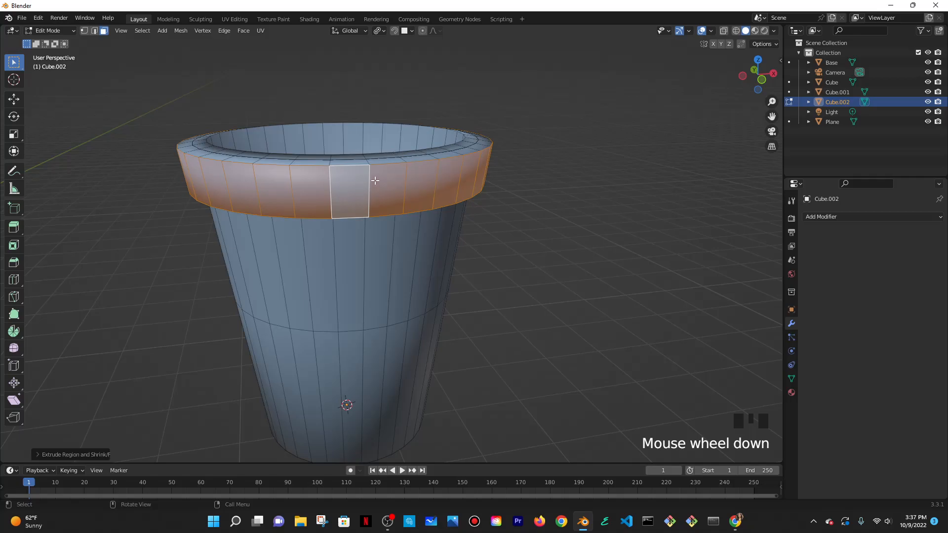
left_click(711, 32)
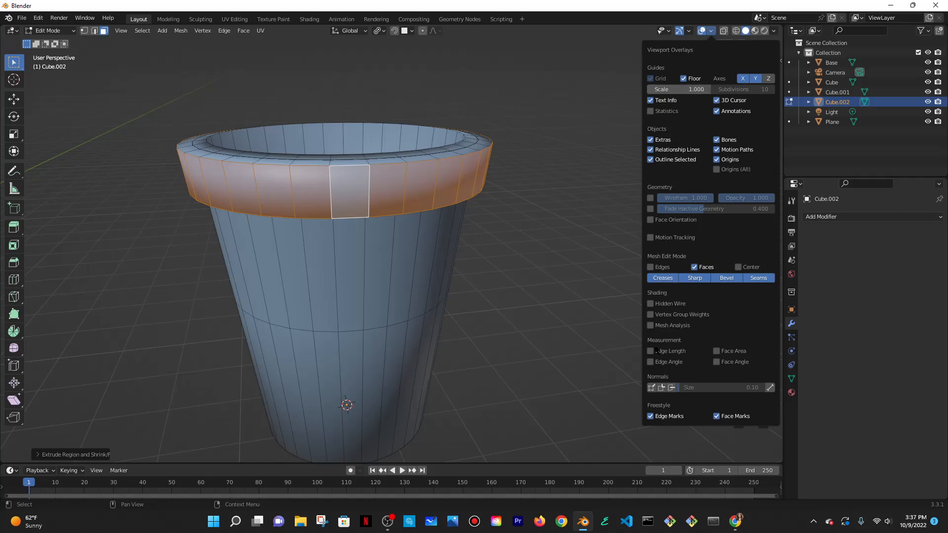
left_click(671, 388)
middle_click_drag(499, 271, 529, 267)
scroll(526, 178, "up", 2)
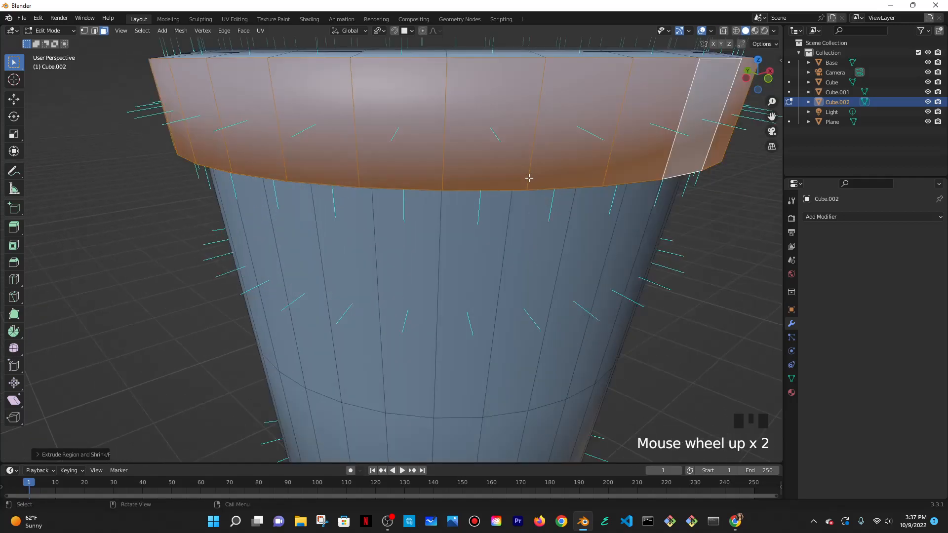
scroll(517, 202, "down", 1)
middle_click_drag(525, 208, 584, 247)
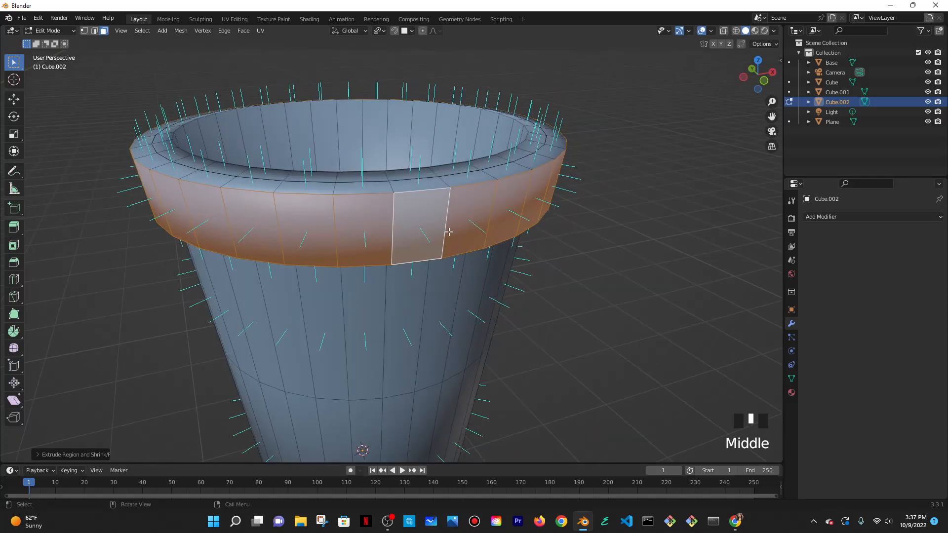
- Try to extrude the rim band's faces farther outward along their normals
key("alt+e")
scroll(447, 253, "up", 3)
middle_click_drag(508, 241, 444, 202)
scroll(490, 252, "down", 2)
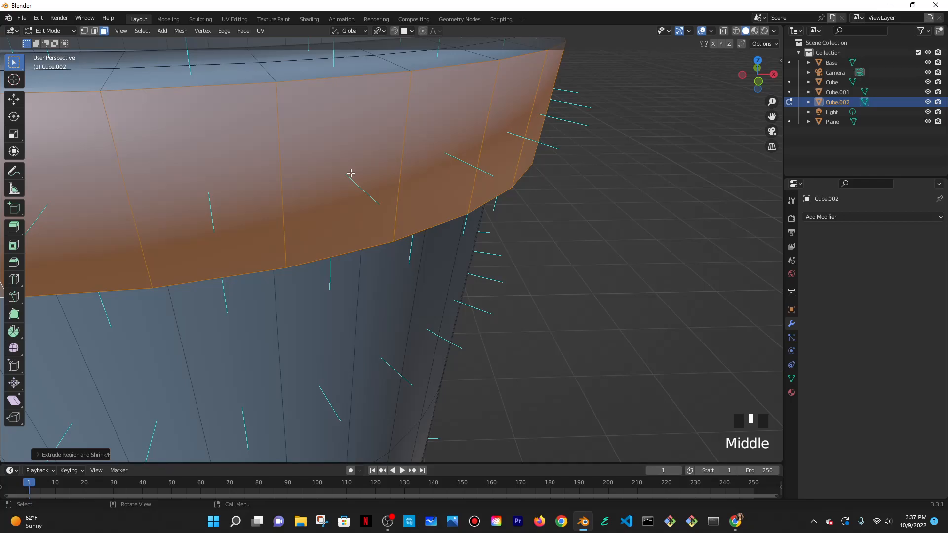
key("e")
right_click(387, 178)
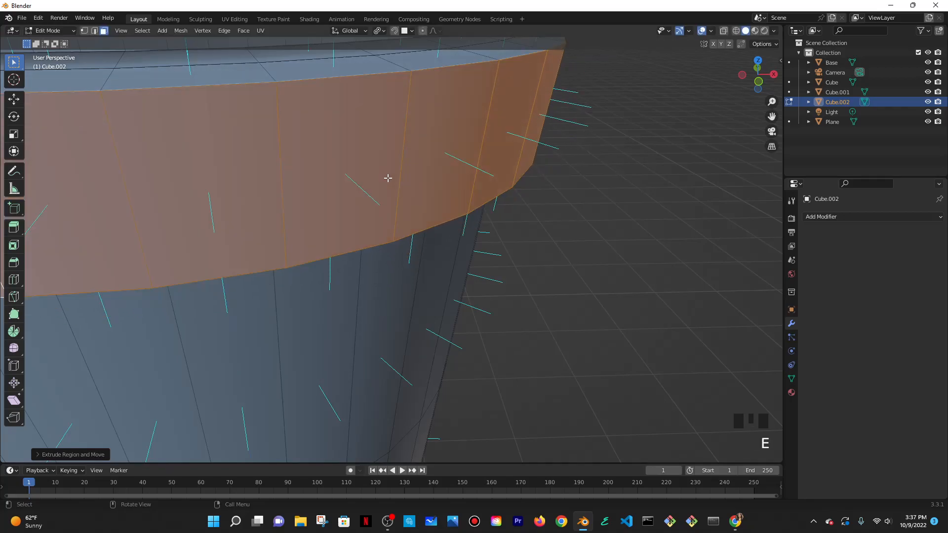
key("alt+e")
left_click(387, 178)
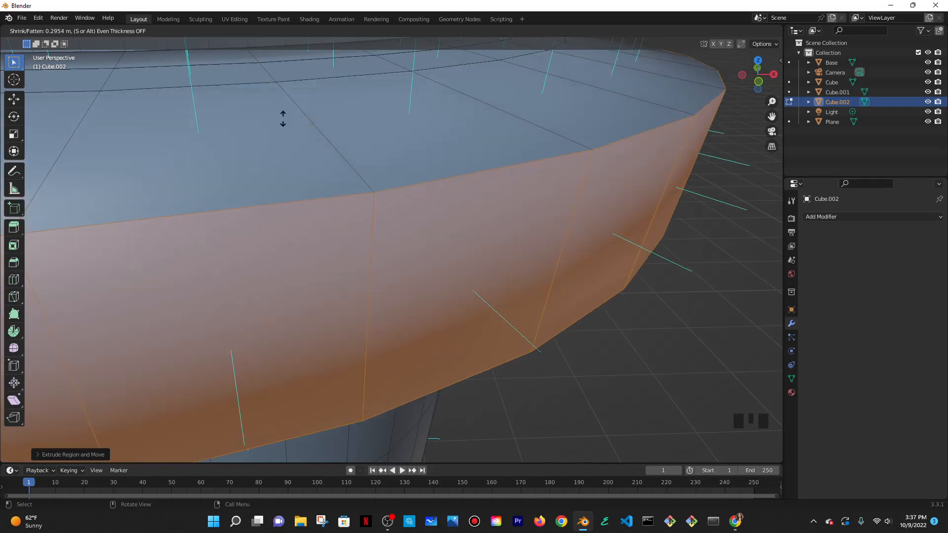
left_click(322, 146)
scroll(322, 146, "down", 3)
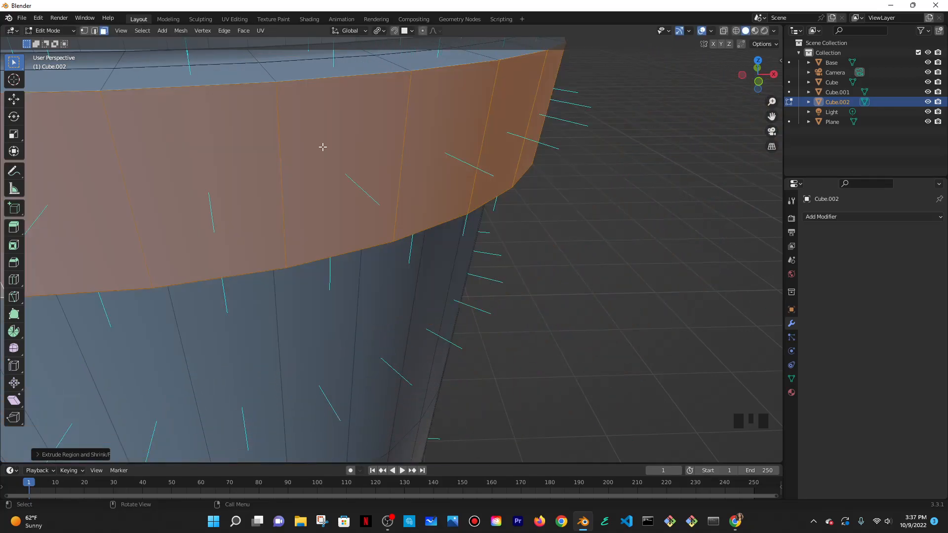
- Hide the face normals overlay and return the cup to Object Mode
left_click(710, 31)
left_click(671, 388)
middle_click_drag(571, 321, 554, 229)
scroll(576, 194, "down", 2)
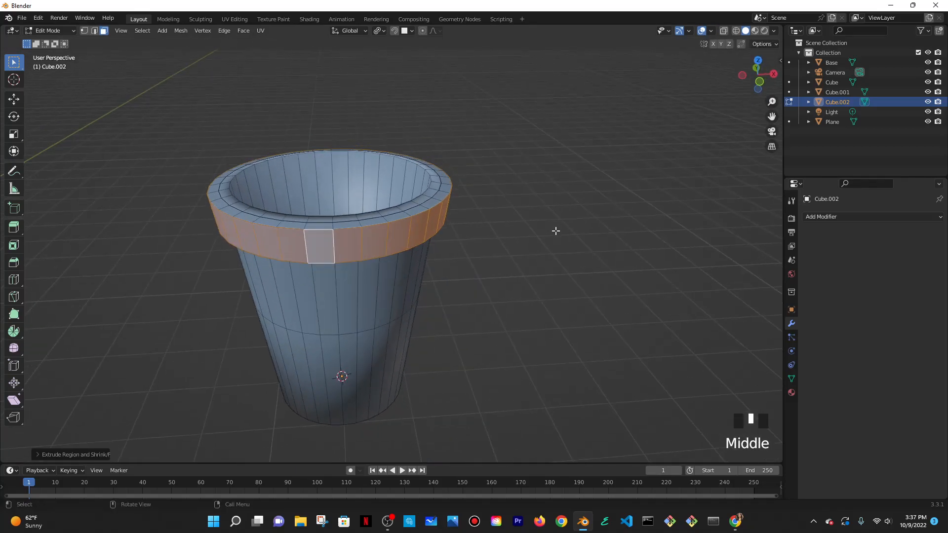
key("Tab")
middle_click_drag(550, 301, 580, 266)
key("Tab")
key("Tab")
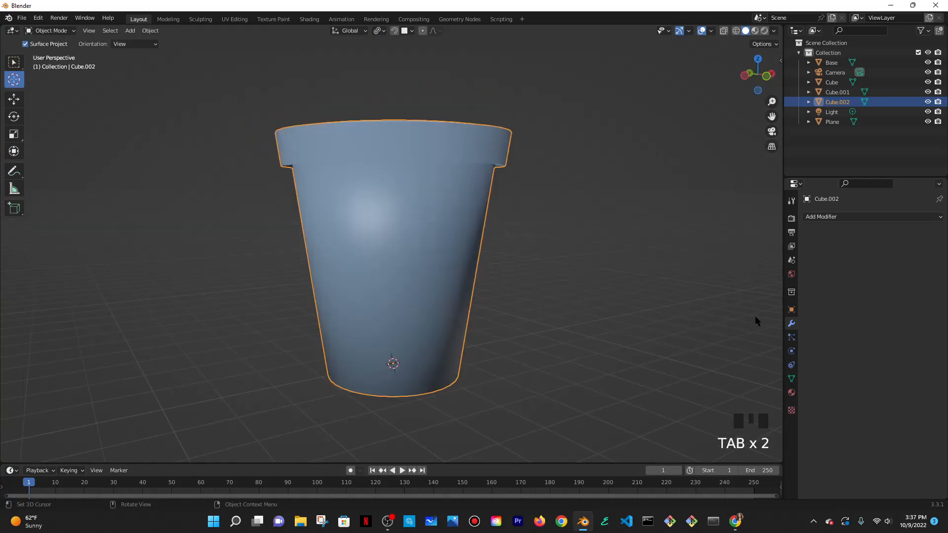
- Add a Subdivision Surface modifier to the cup and set its viewport levels to 2
left_click(834, 217)
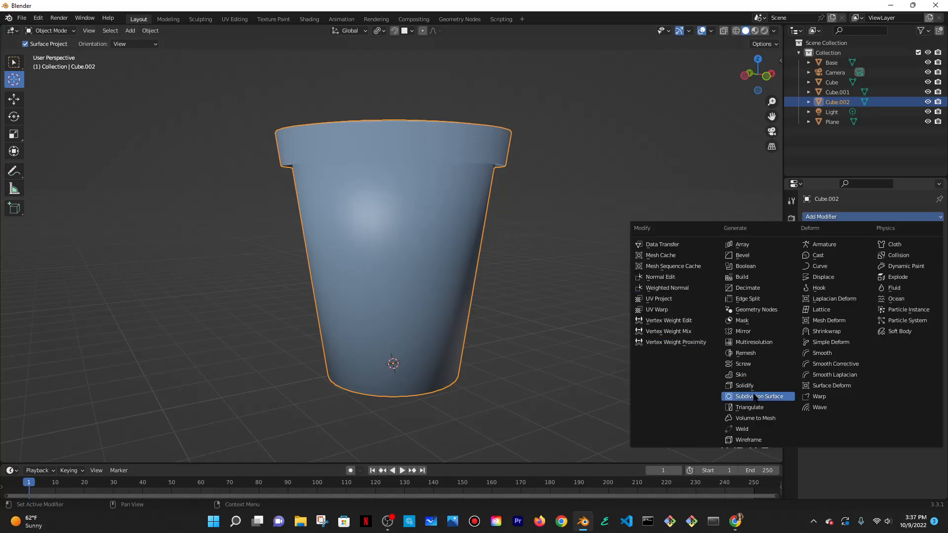
key("Return")
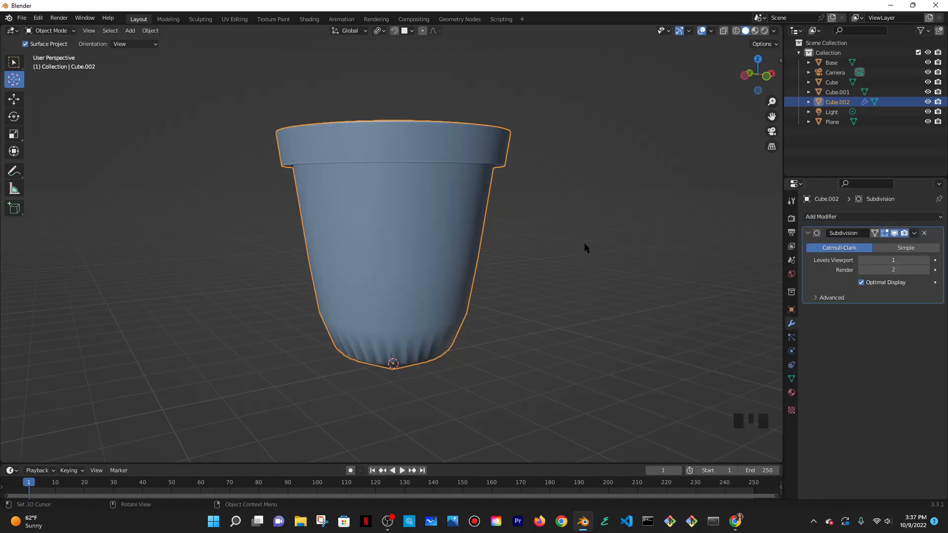
middle_click_drag(593, 241, 575, 267)
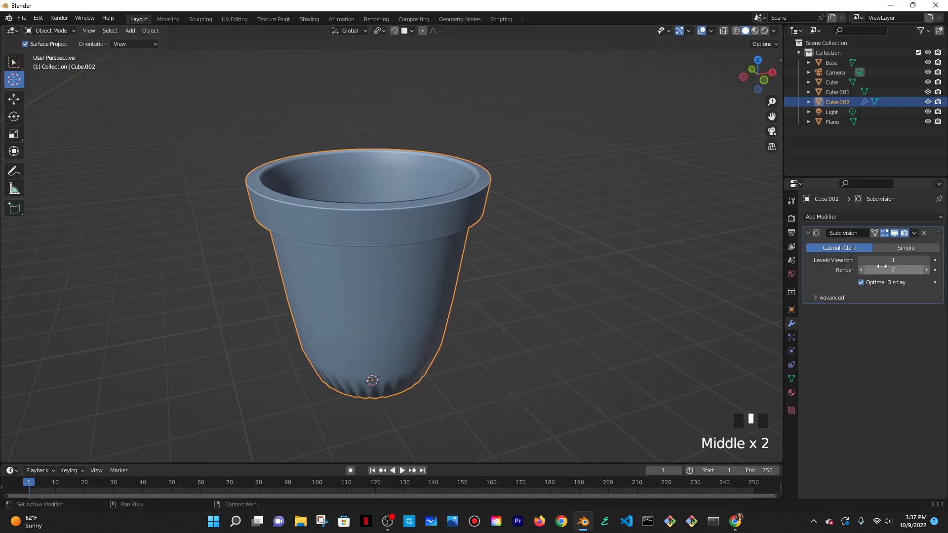
left_click(887, 260)
type("2")
key("Return")
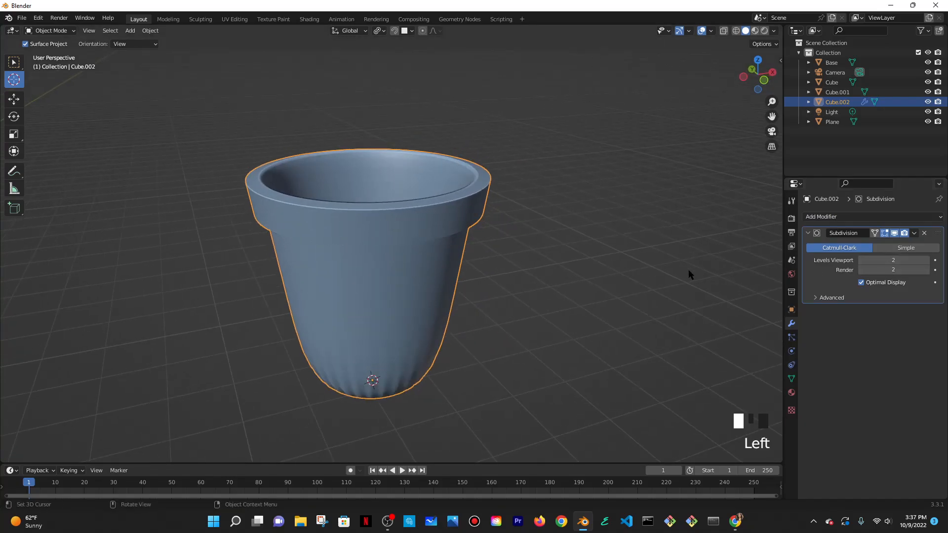
- Add a horizontal loop cut to the lower outer wall and slide it close to the cup's base to sharpen the bottom edge
scroll(641, 282, "down", 4)
middle_click_drag(610, 289, 474, 260)
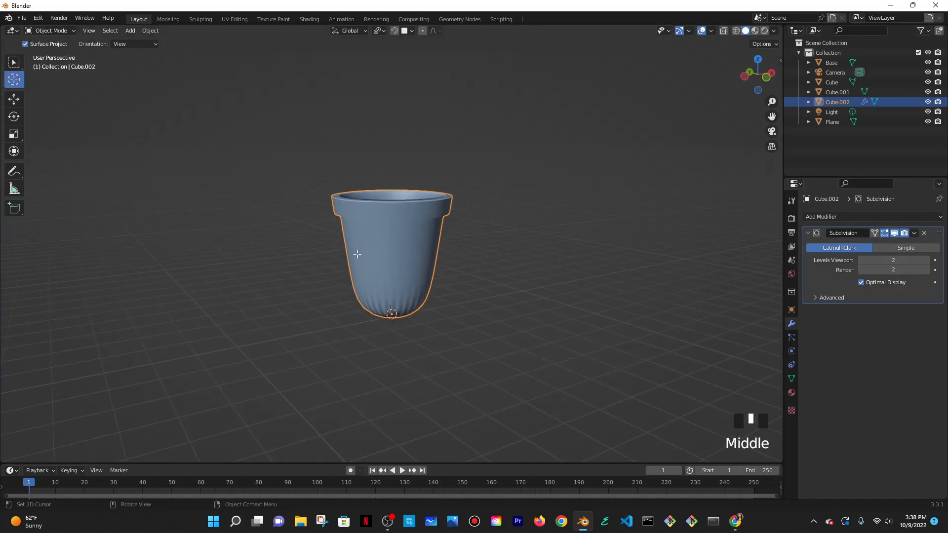
key("Tab")
key("ctrl+r")
left_click(350, 289)
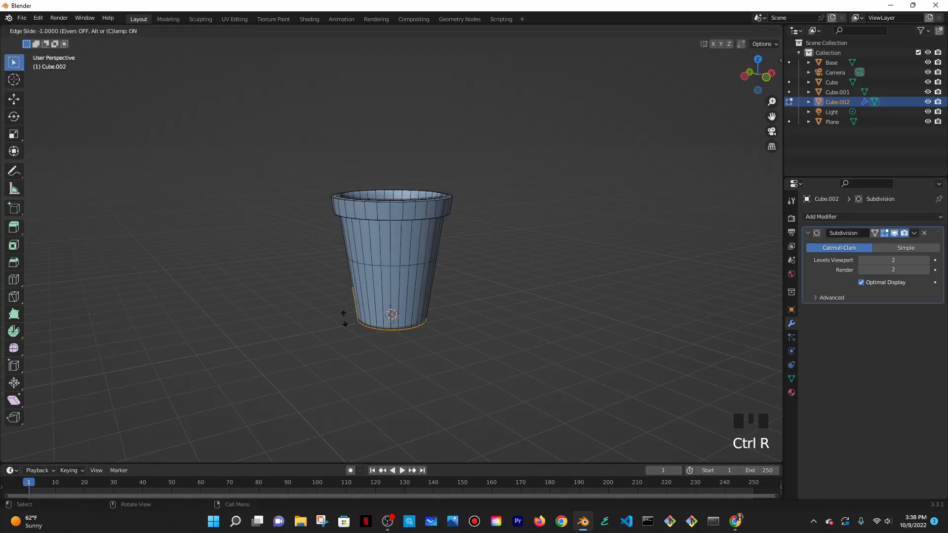
left_click(350, 306)
key("Tab")
middle_click_drag(488, 277, 495, 217)
scroll(493, 280, "up", 5)
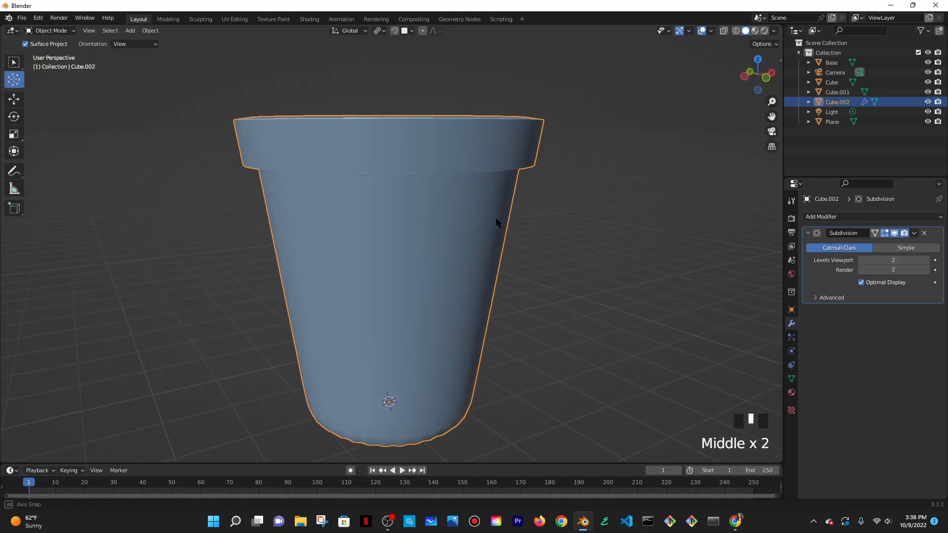
- Apply the Subdivision modifier to the cup's mesh
left_click(913, 233)
middle_click_drag(578, 112, 547, 152)
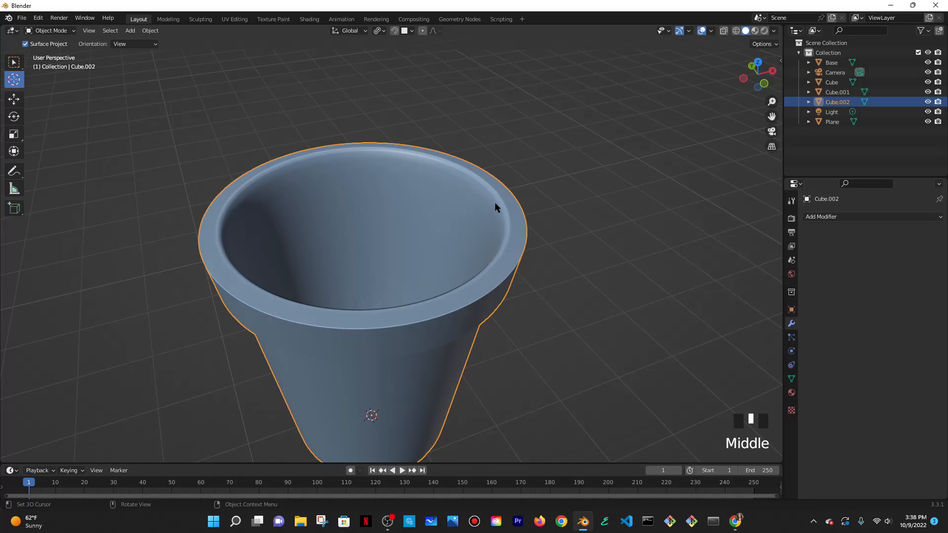
scroll(494, 204, "down", 2)
scroll(472, 241, "down", 1)
middle_click_drag(472, 242, 422, 209)
scroll(453, 268, "down", 2)
scroll(442, 262, "up", 4)
- Fill the inner edge loop just inside the cup's rim with a face in Edit Mode and return to Object Mode
key("Tab")
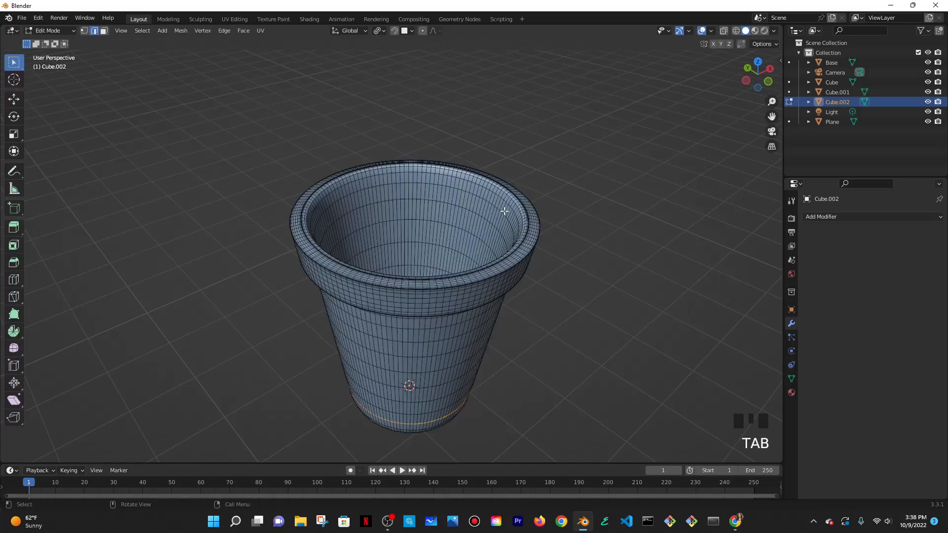
middle_click_drag(358, 187, 332, 235)
scroll(329, 236, "up", 4)
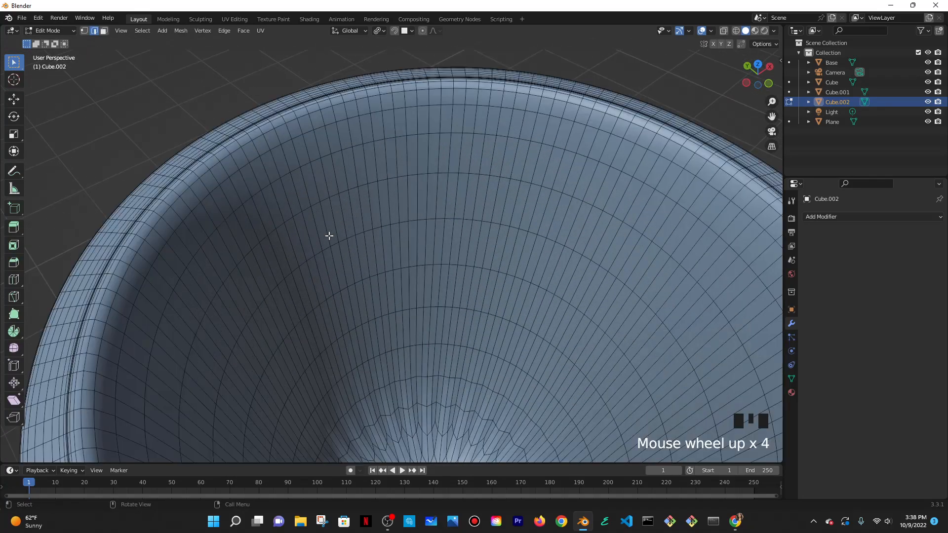
left_click(166, 198)
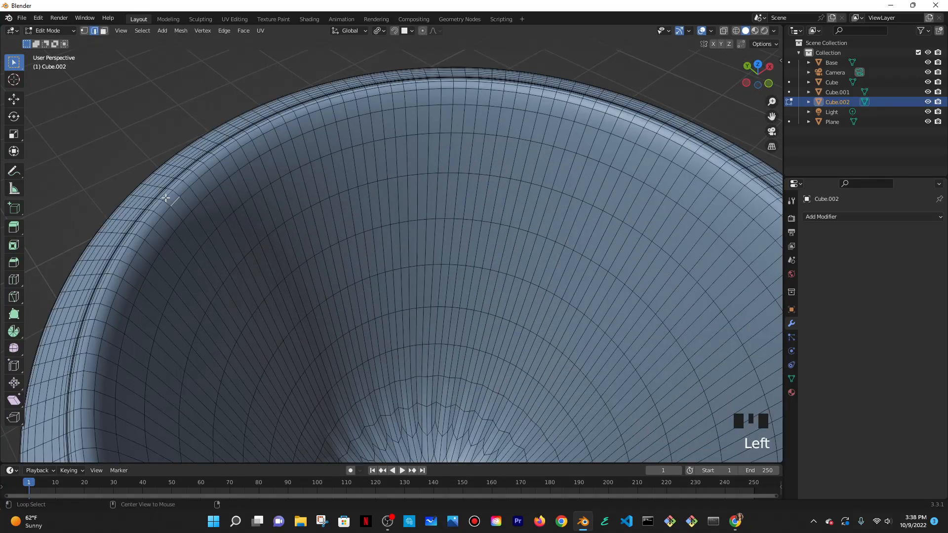
left_click(170, 202, "alt")
left_click(182, 200, "alt")
left_click(186, 188, "alt")
scroll(277, 181, "down", 3)
key("f")
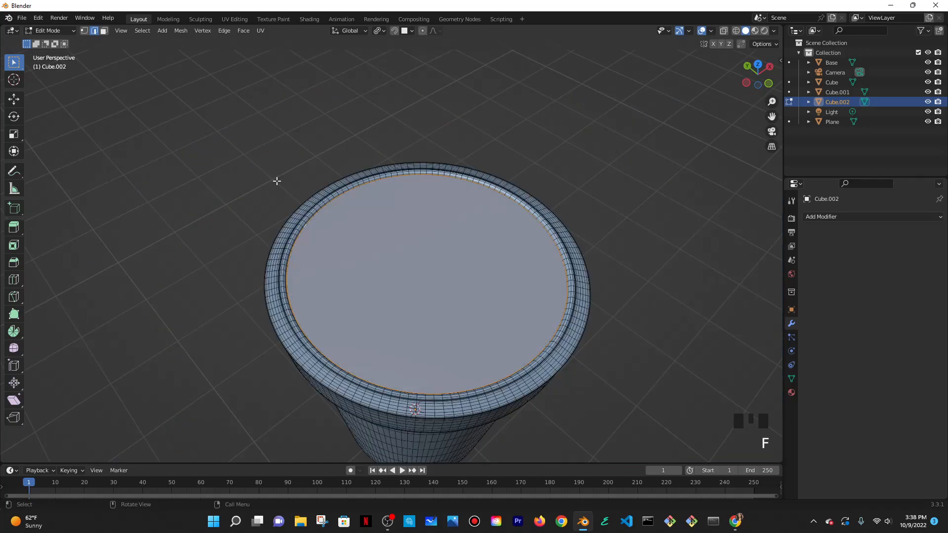
key("Tab")
middle_click_drag(373, 200, 375, 163)
middle_click_drag(613, 127, 518, 171)
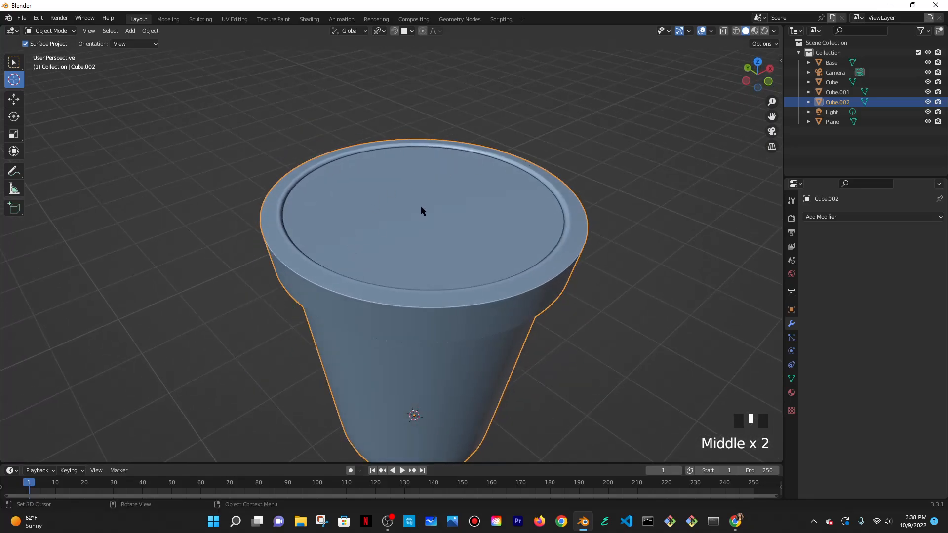
- Add a torus mesh and raise it vertically to the cup's rim
key("shift+a")
mouse_move(421, 208)
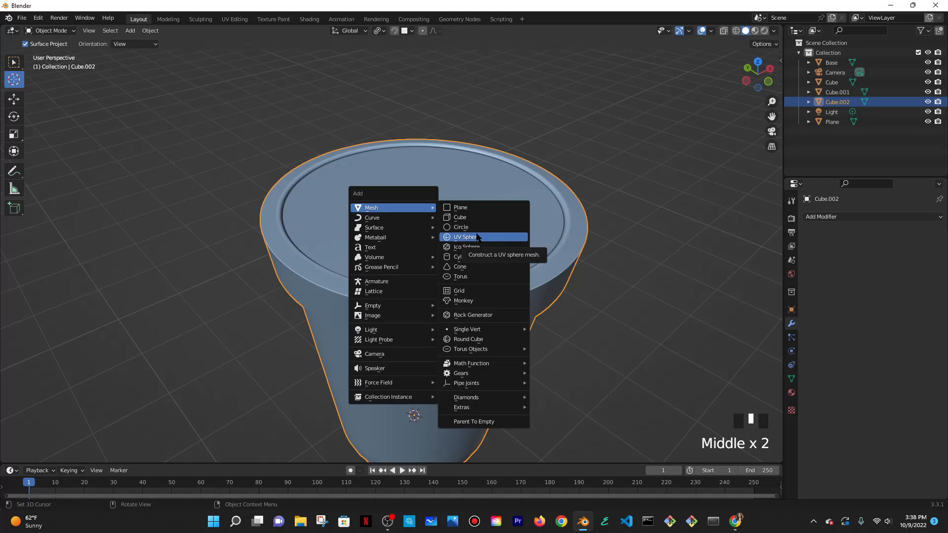
left_click(470, 276)
scroll(469, 271, "down", 3)
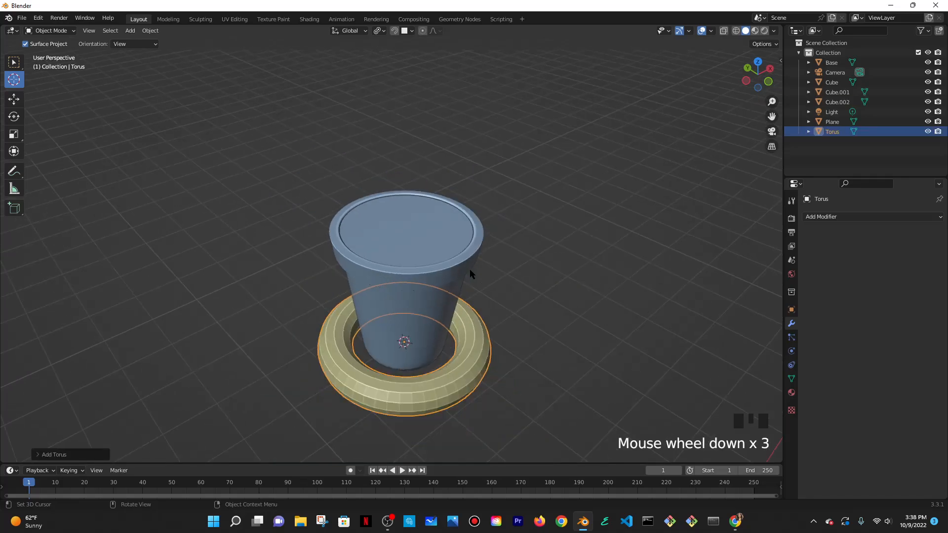
key("g")
key("z")
left_click(519, 168)
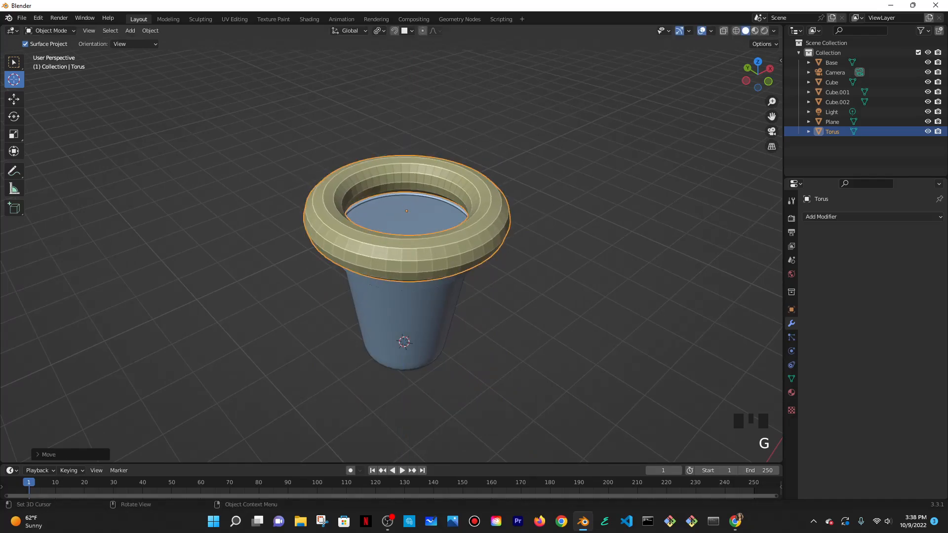
- Scale the torus down to the rim's width and adjust its height
key("s")
left_click(538, 225)
key("g")
key("z")
left_click(532, 232)
middle_click_drag(532, 232, 534, 289)
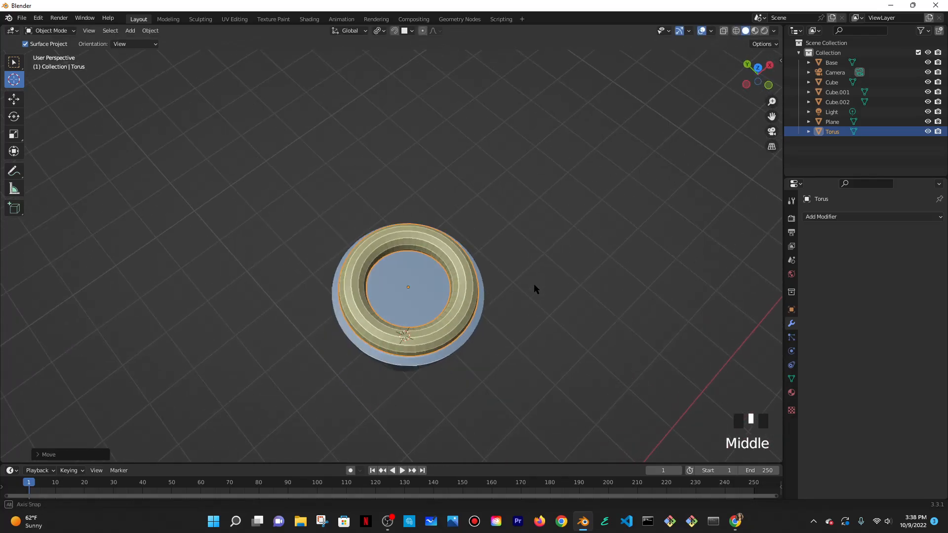
- Undo the torus's scaling, moves and creation
key("ctrl+z")
key("ctrl+z")
key("ctrl+z")
key("ctrl+z")
key("ctrl+z")
middle_click_drag(540, 310, 554, 240)
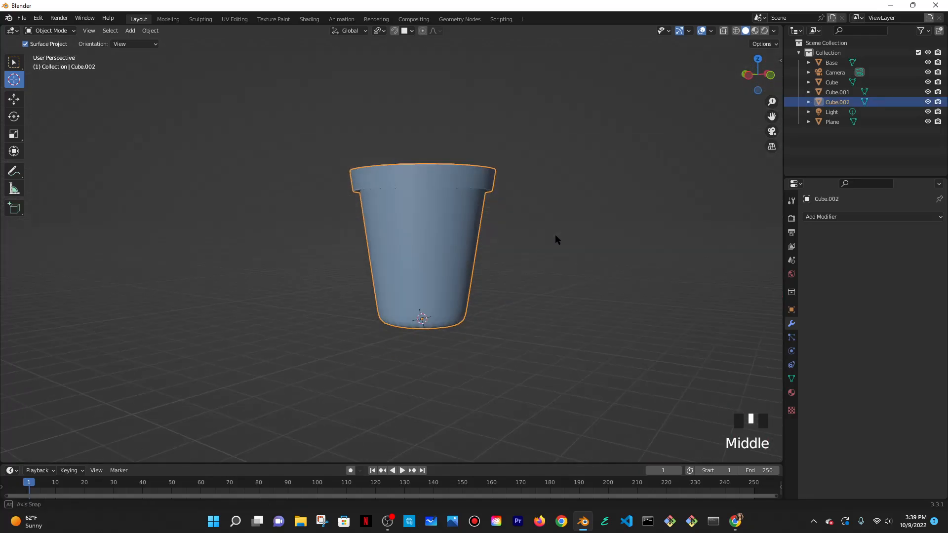
- Add a torus mesh at the cup's base with a major radius of 0.28 m
key("shift+a")
mouse_move(543, 236)
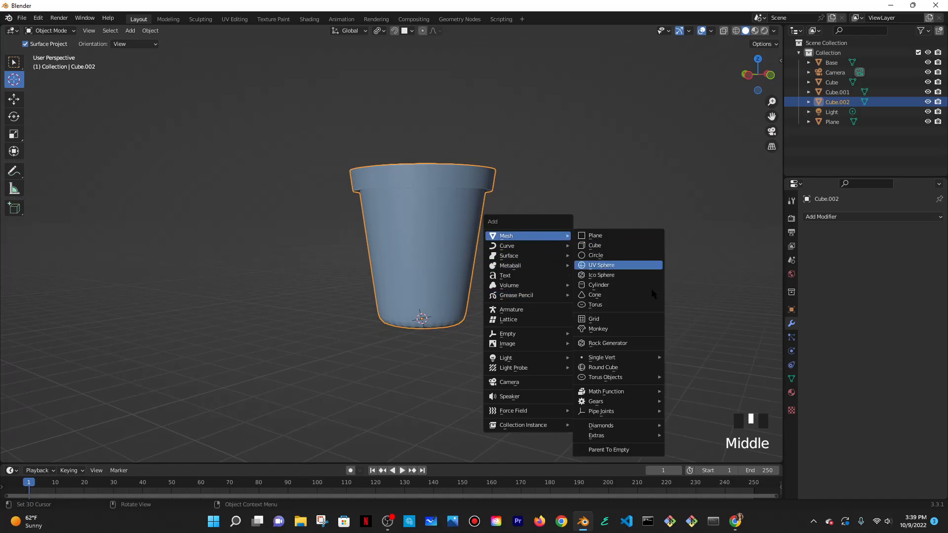
left_click(622, 305)
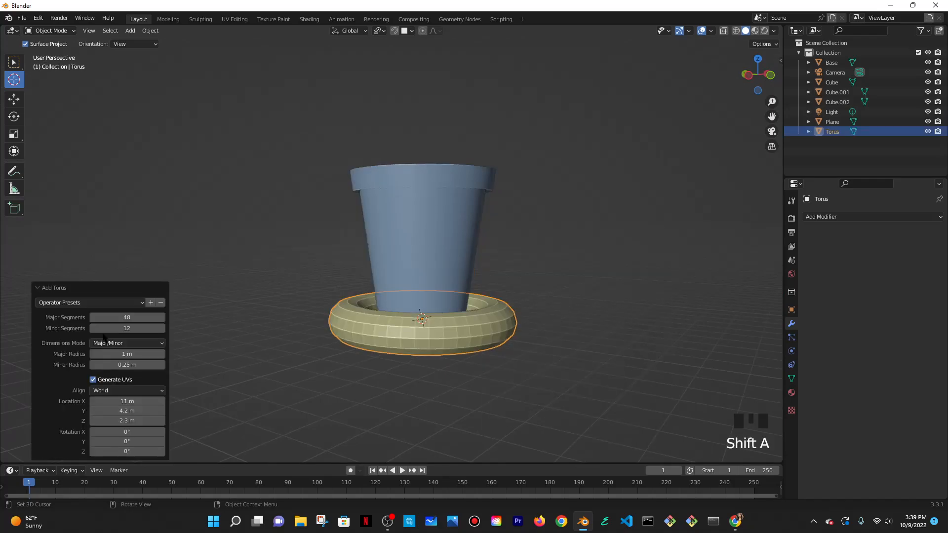
left_click_drag(127, 354, 98, 353)
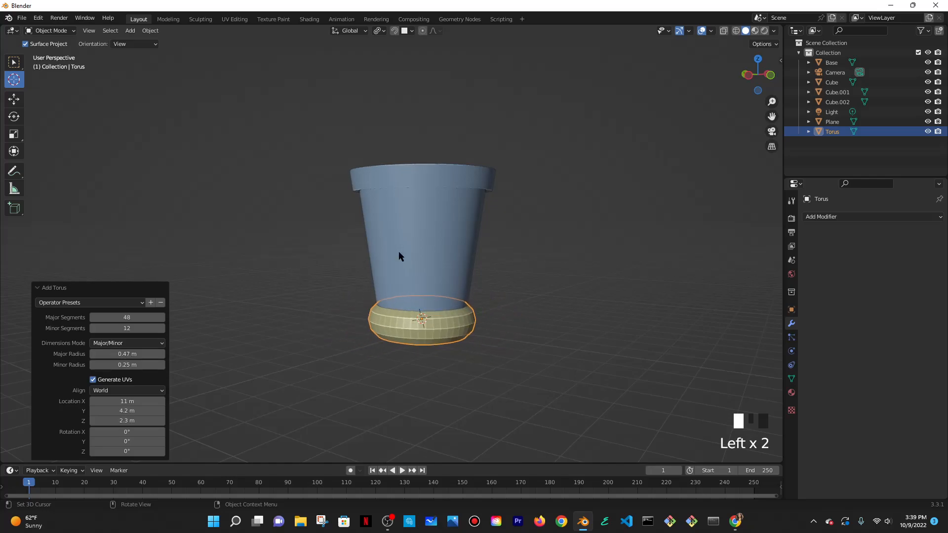
middle_click_drag(398, 253, 400, 326)
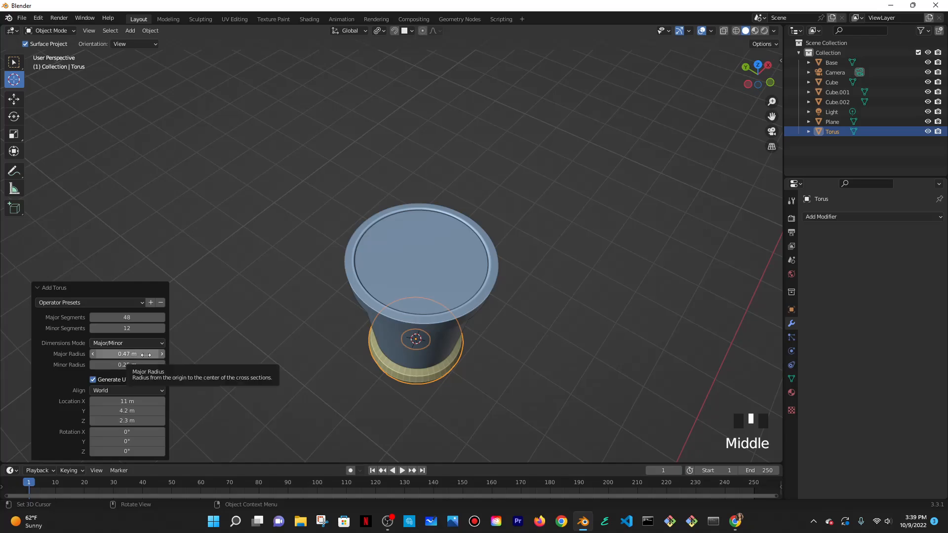
left_click_drag(138, 356, 112, 355)
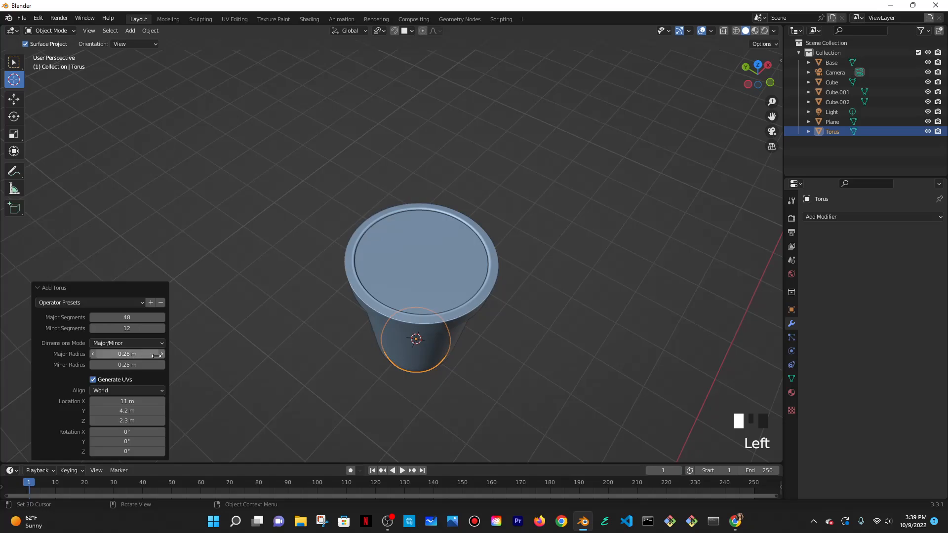
left_click(233, 274)
- Raise the torus about 2.08 m along Z to the cup's top and scale it to about 1.545 to fit the rim
key("g")
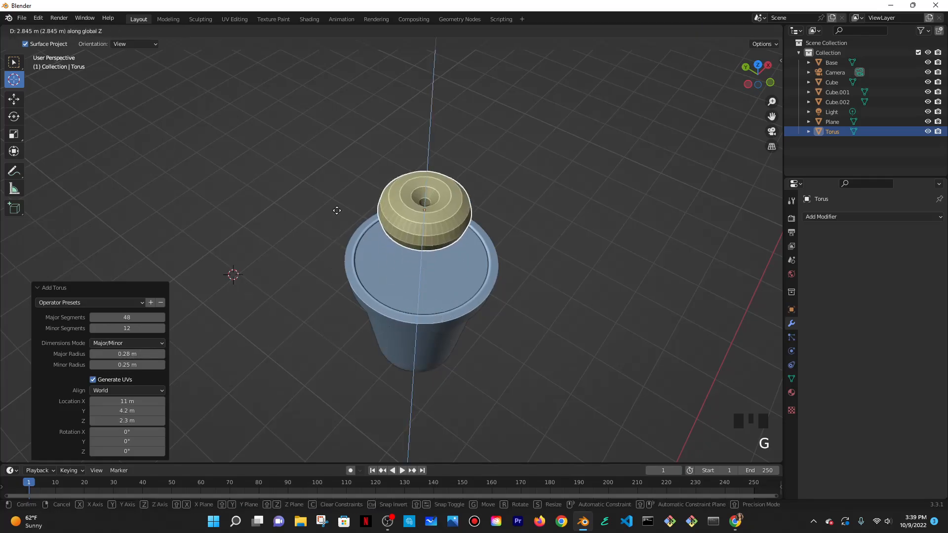
left_click(438, 248)
middle_click_drag(439, 248, 418, 281)
key("s")
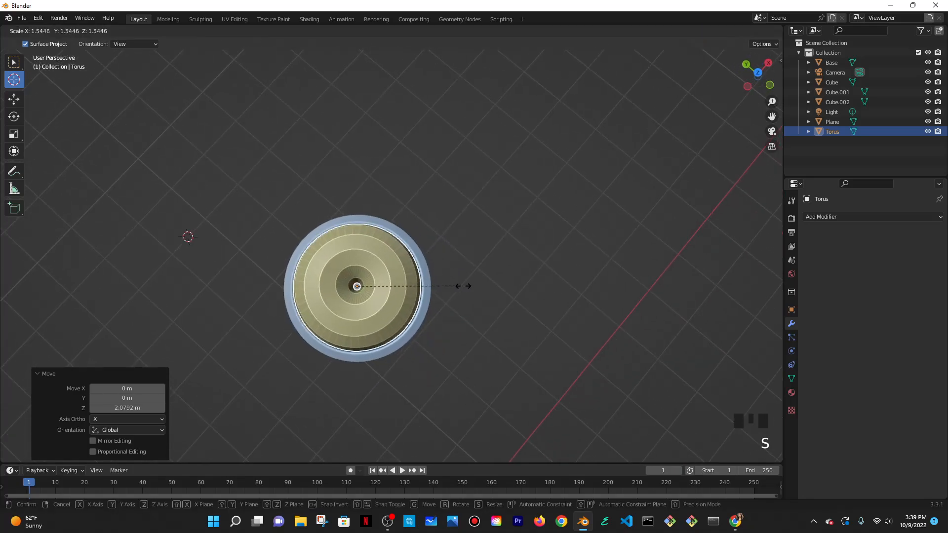
left_click(463, 288)
- Shade the torus smooth with Auto Smooth off
middle_click_drag(458, 301, 492, 224)
scroll(494, 198, "up", 5)
middle_click_drag(497, 186, 566, 164, "shift")
left_click(566, 165)
left_click(469, 244)
right_click(443, 207)
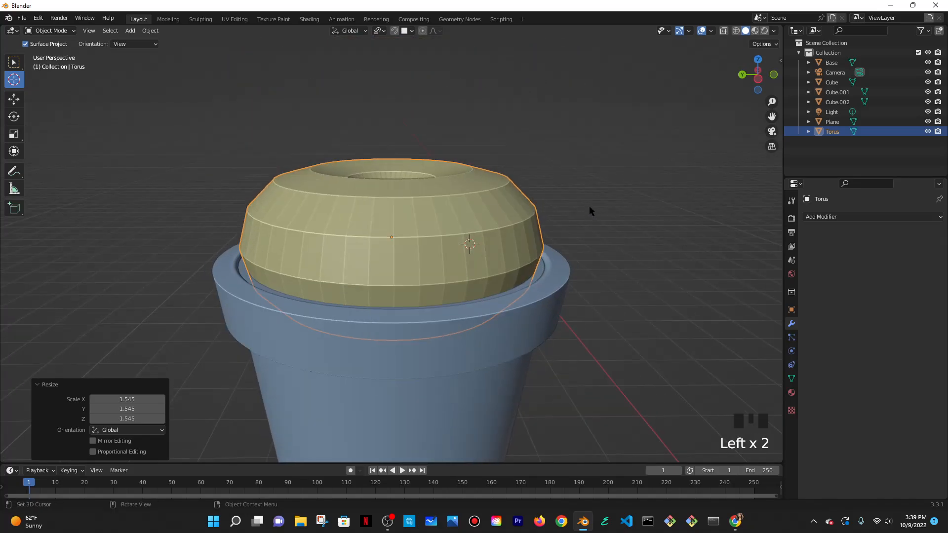
left_click(14, 62)
right_click(363, 203)
left_click(365, 203)
mouse_move(446, 215)
middle_mouse_down()
mouse_move(440, 245)
mouse_move(445, 225)
middle_mouse_up()
scroll(398, 218, "down", 2)
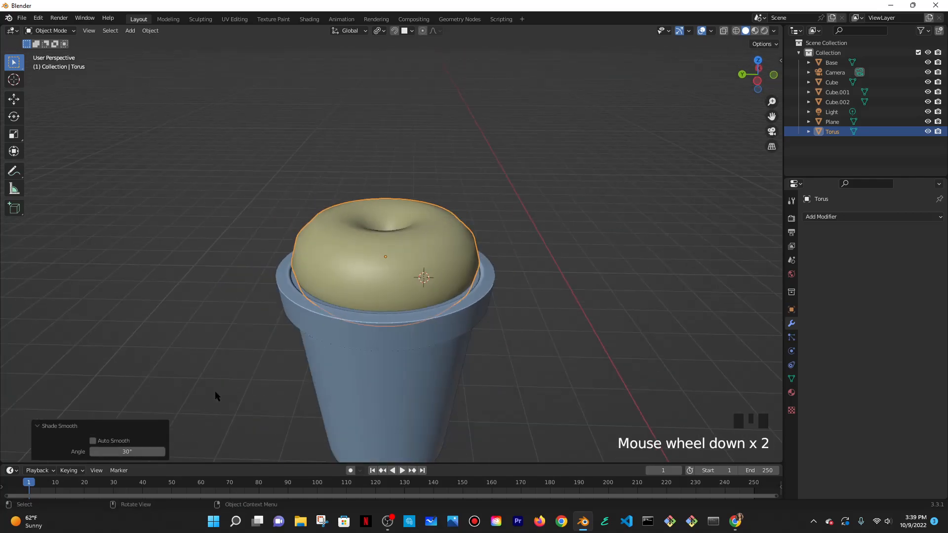
left_click(92, 441)
left_click(92, 440)
mouse_move(503, 341)
middle_mouse_down()
mouse_move(505, 313)
mouse_move(430, 219)
middle_mouse_up()
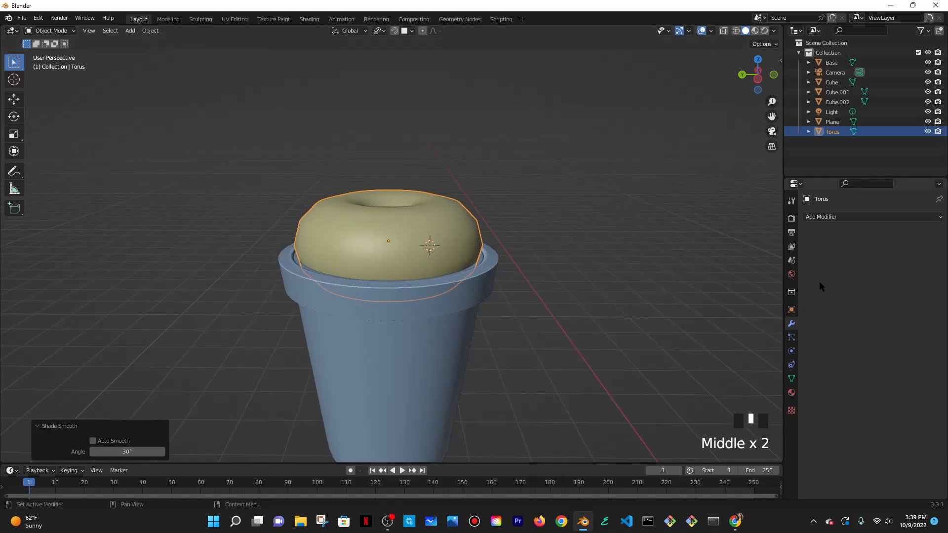
- Add a Catmull-Clark Subdivision Surface modifier to the torus
left_click(833, 218)
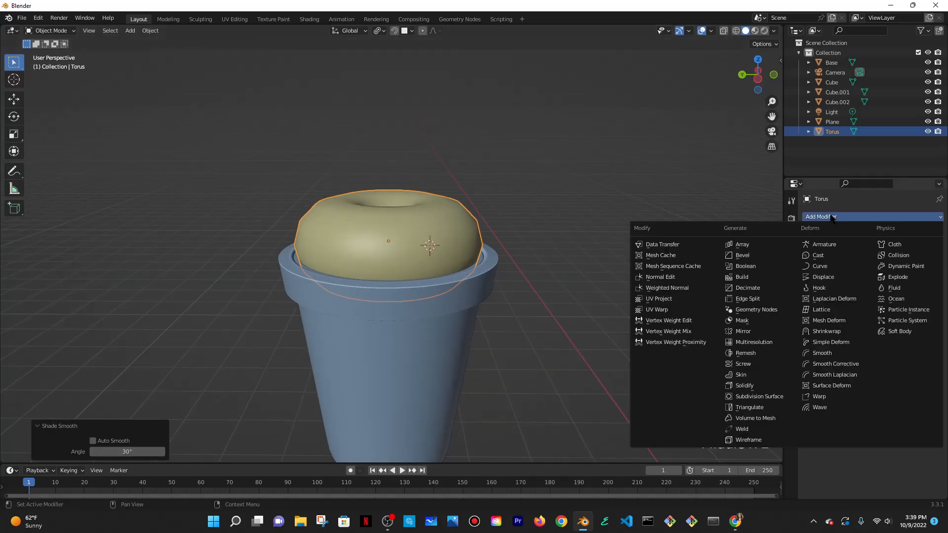
left_click(759, 396)
left_click(894, 260)
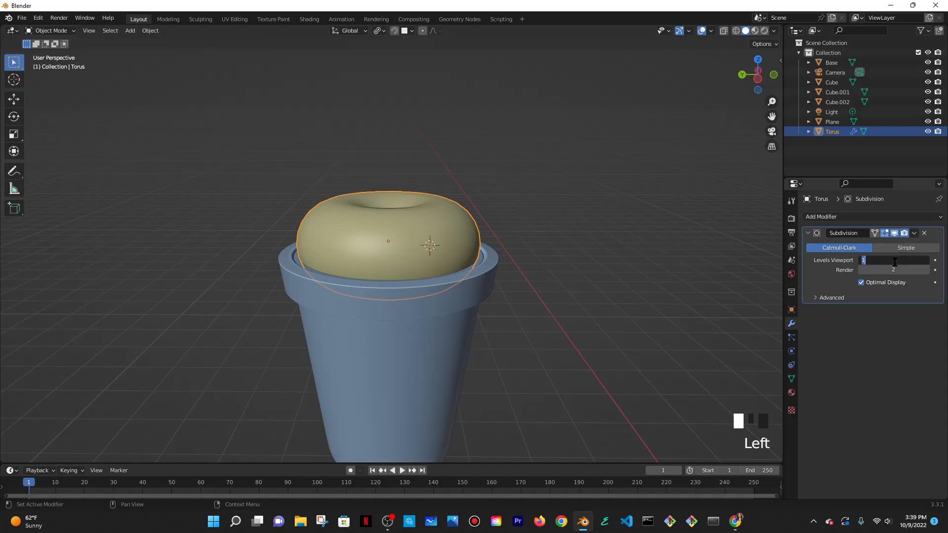
left_click(584, 275)
- Scale the torus up by about 1.08 so it fills the cup's opening
middle_click_drag(561, 239, 559, 247)
scroll(555, 263, "up", 3)
key("s")
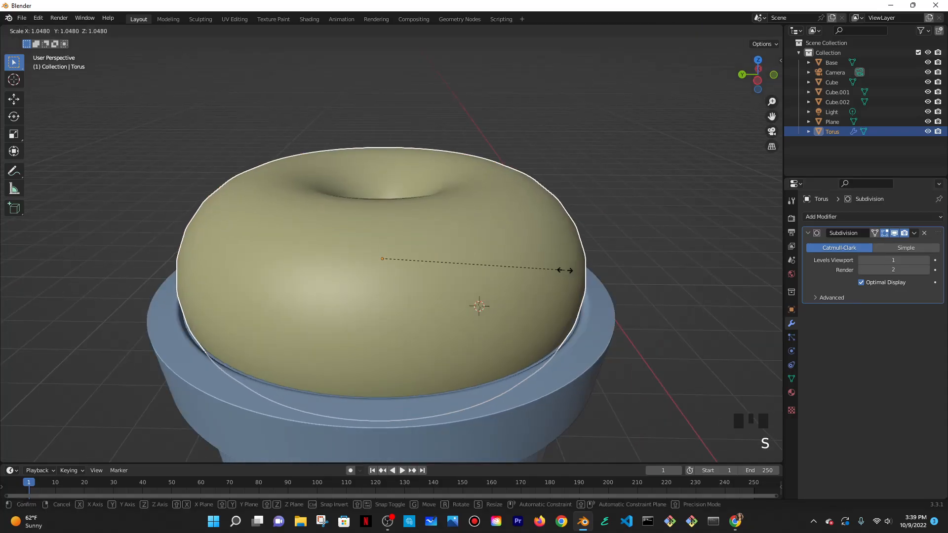
left_click(572, 271)
middle_click_drag(572, 272, 587, 299)
scroll(587, 298, "down", 3)
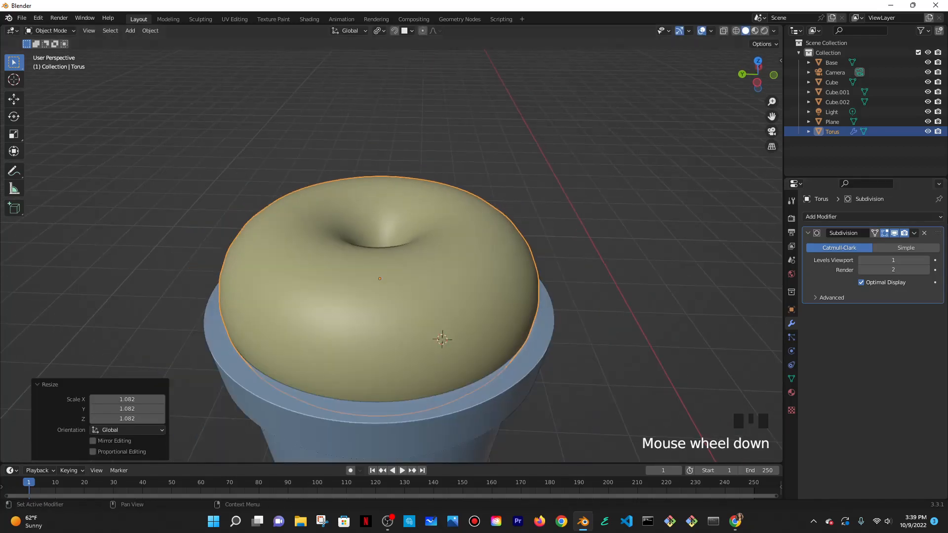
- Apply the torus's Subdivision modifier and switch the viewport to Material Preview shading
left_click(914, 234)
left_click(869, 245)
mouse_move(595, 254)
middle_mouse_down()
mouse_move(596, 223)
mouse_move(578, 242)
middle_mouse_up()
scroll(596, 225, "down", 3)
left_click(578, 224)
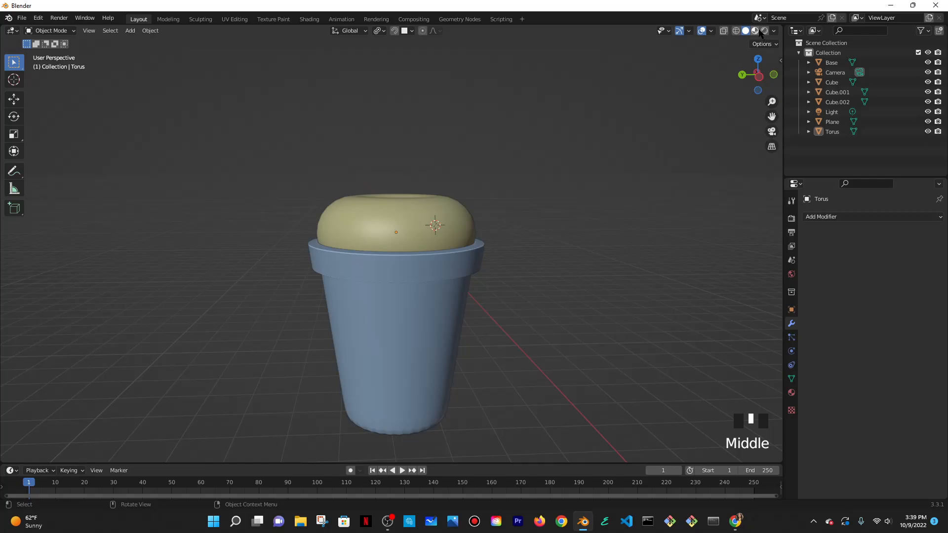
left_click(754, 30)
middle_click_drag(512, 180, 440, 274)
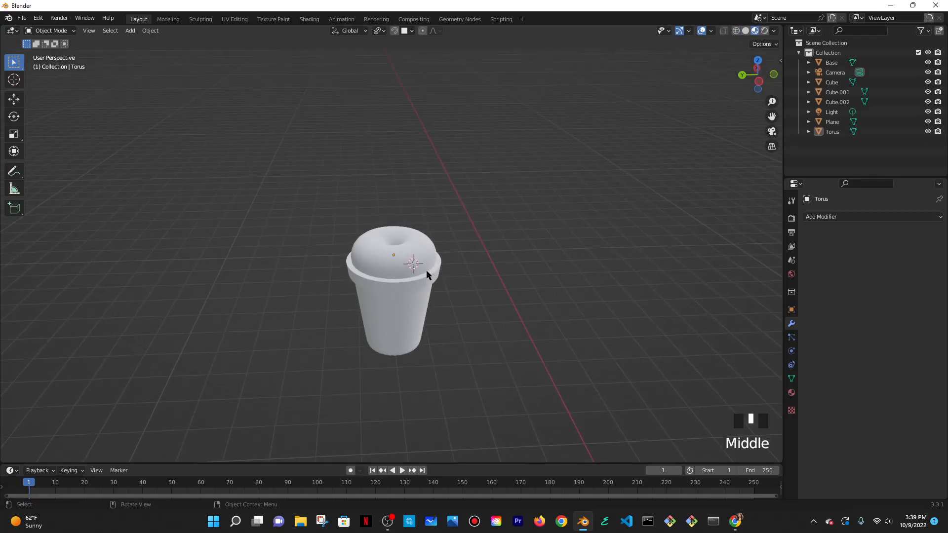
left_click(397, 257)
key("s")
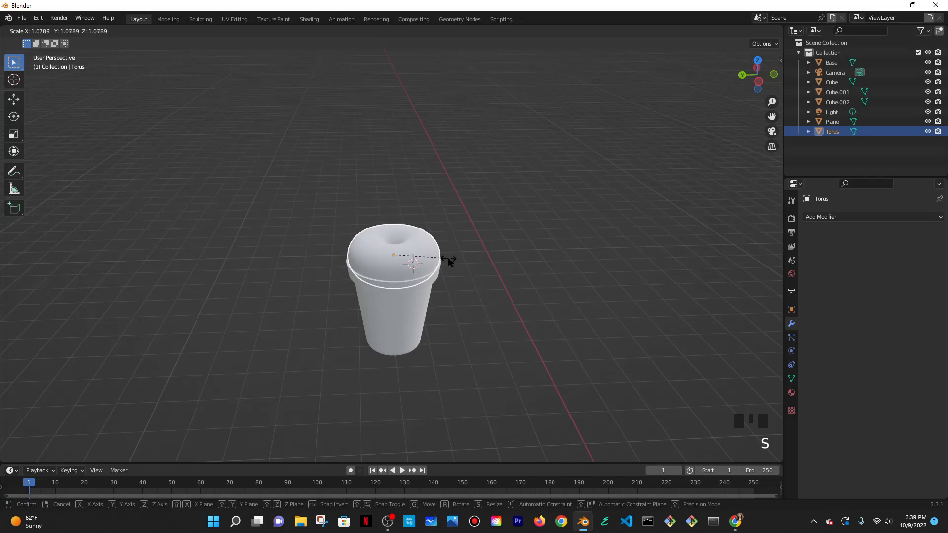
left_click(448, 266)
- Duplicate the torus about 0.64 m straight up and scale the copy to about 0.76
middle_click_drag(454, 290, 434, 283)
scroll(427, 254, "up", 2)
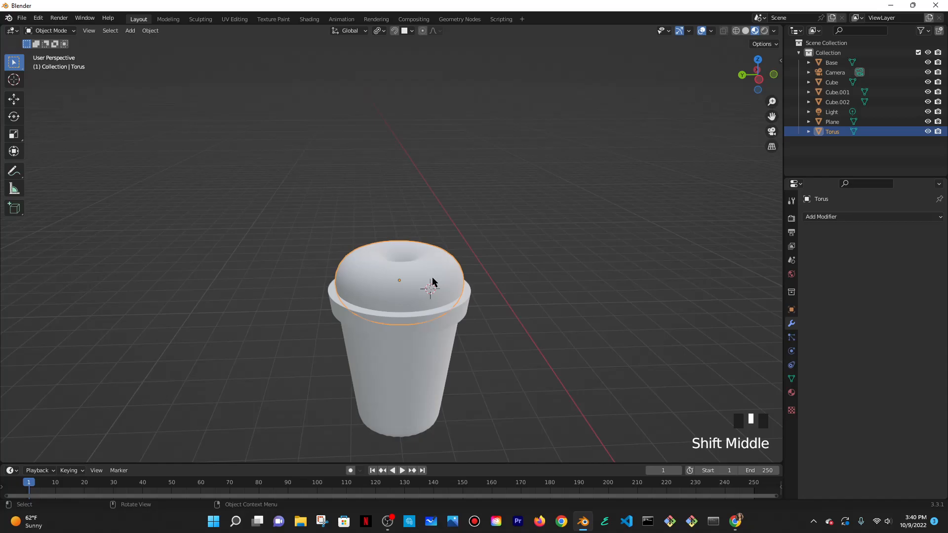
key("shift+d")
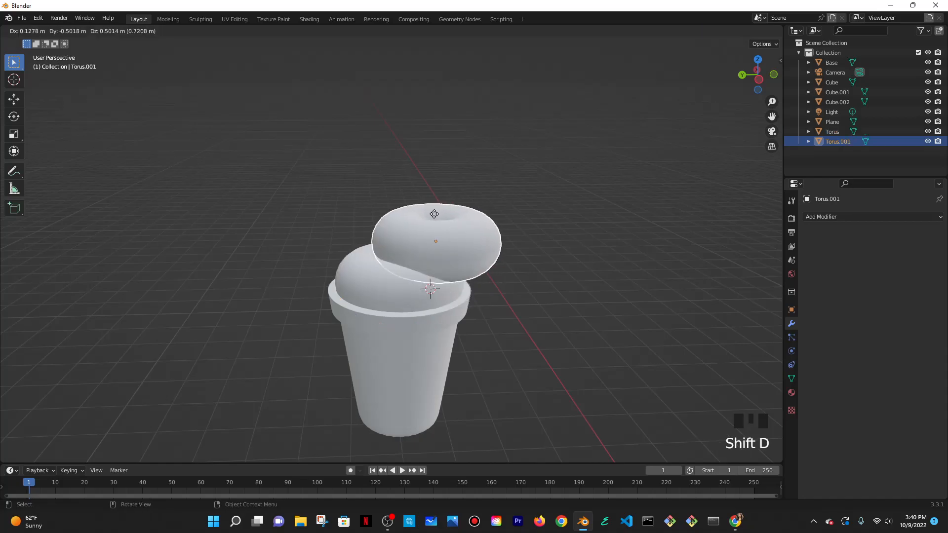
key("z")
left_click(419, 205)
key("s")
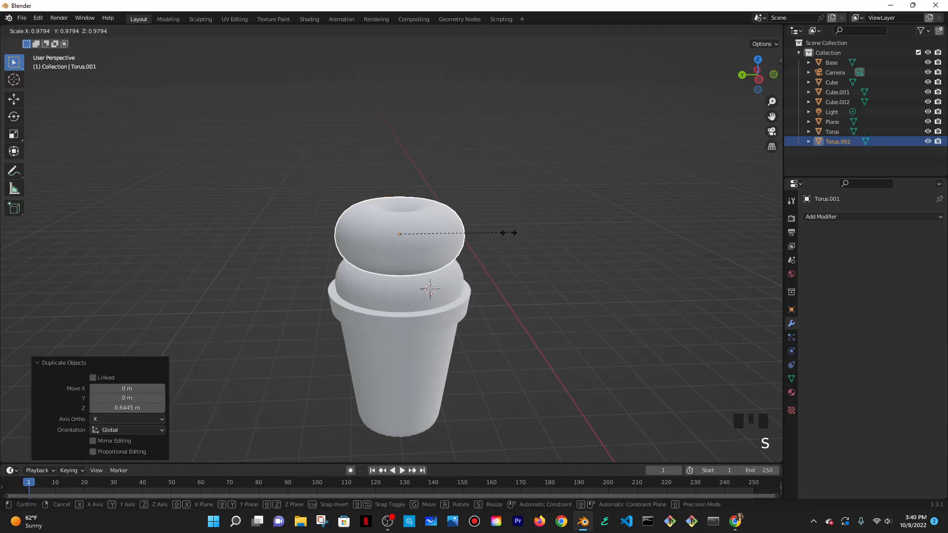
left_click(494, 235)
- Duplicate the upper torus and raise the copy vertically to form a third layer
middle_click_drag(495, 235, 451, 232)
key("shift+d")
key("s")
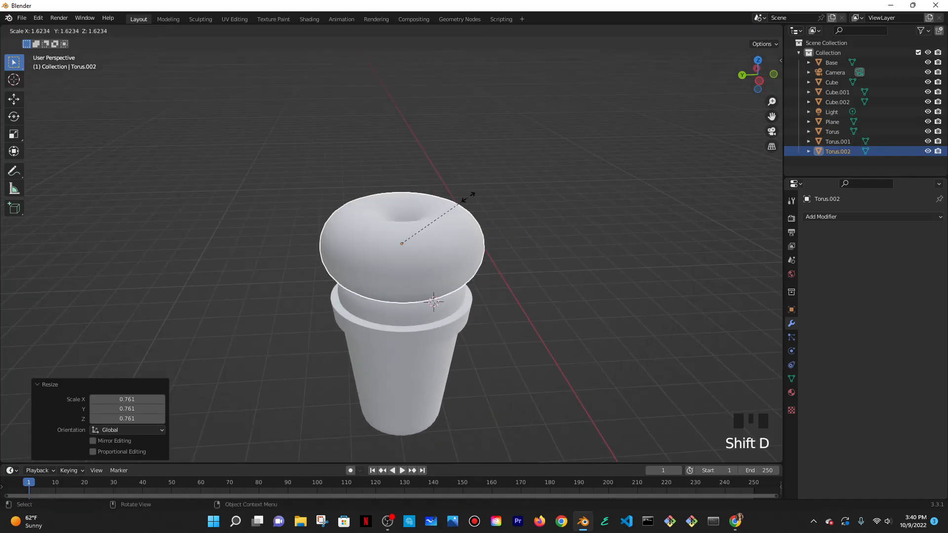
left_click(434, 220)
key("g")
key("z")
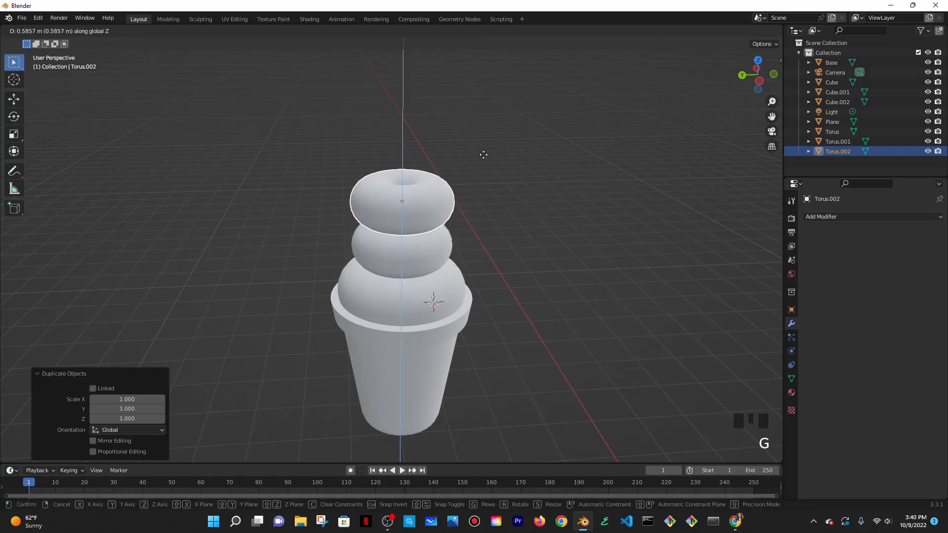
left_click(539, 181)
- Scale the third torus to about 0.73 and lower it about 0.14 m along Z onto the layer below
key("s")
left_click(518, 195)
key("g")
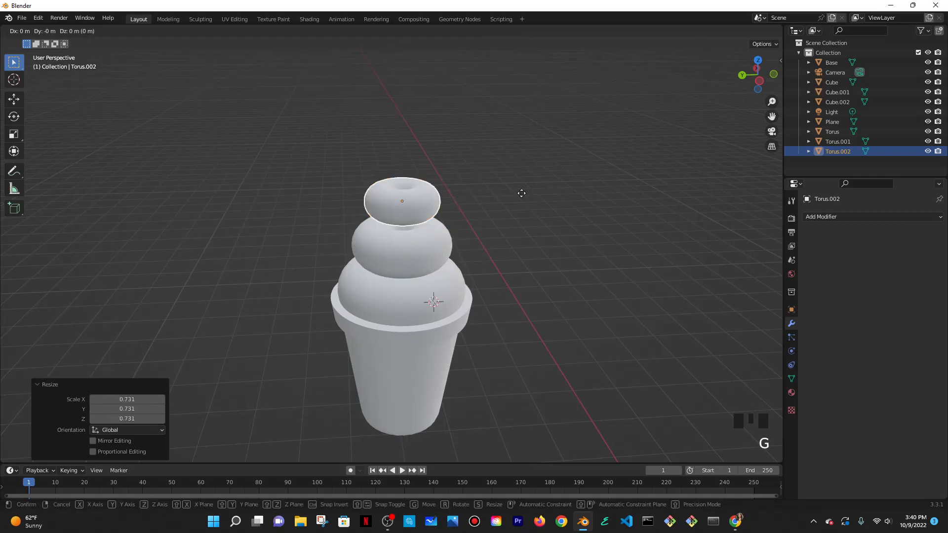
key("z")
left_click(509, 201)
- Examine the hole in the topmost torus from above and the overall stack on the cup
scroll(505, 296, "up", 3)
scroll(498, 304, "down", 3)
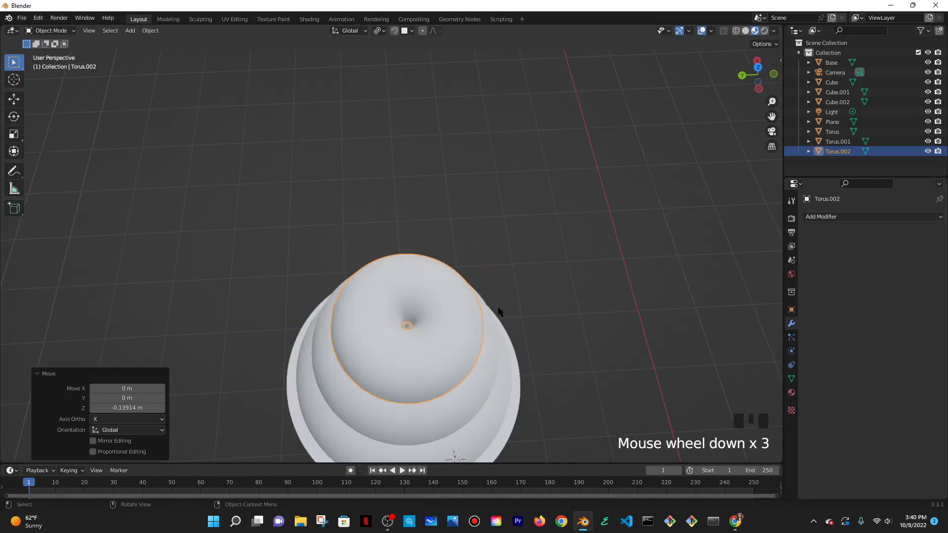
middle_click_drag(409, 326, 478, 312)
scroll(542, 282, "up", 2)
left_click(614, 254)
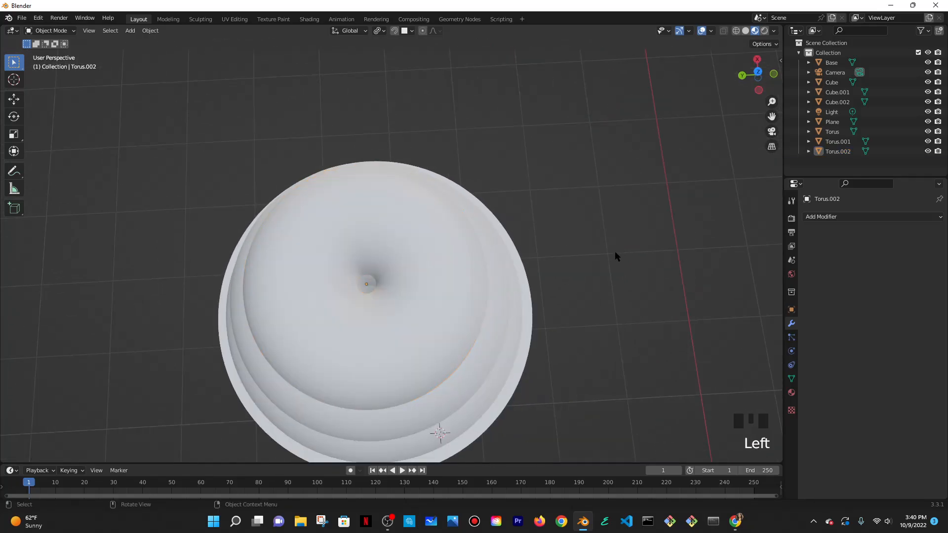
left_click(435, 288)
scroll(422, 274, "down", 1)
scroll(425, 273, "up", 3)
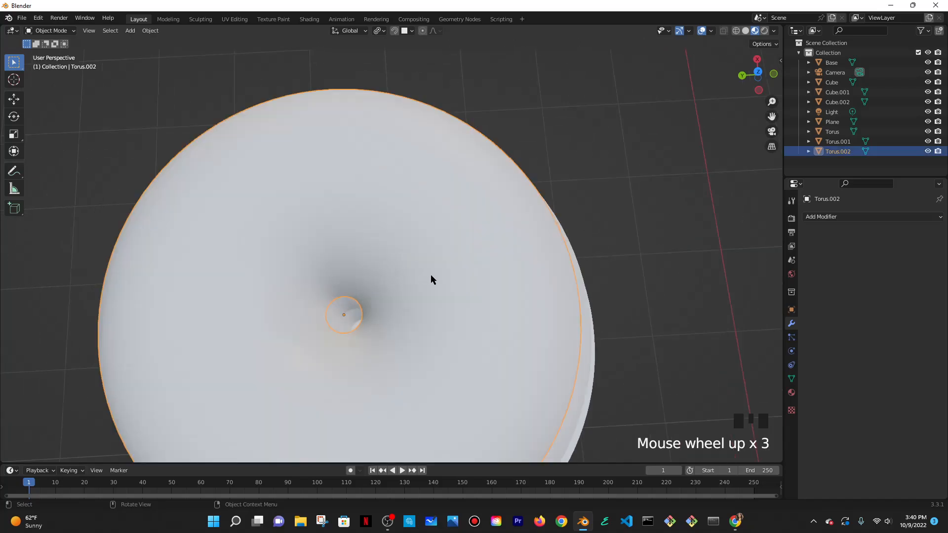
middle_click_drag(425, 274, 436, 235)
scroll(437, 235, "down", 3)
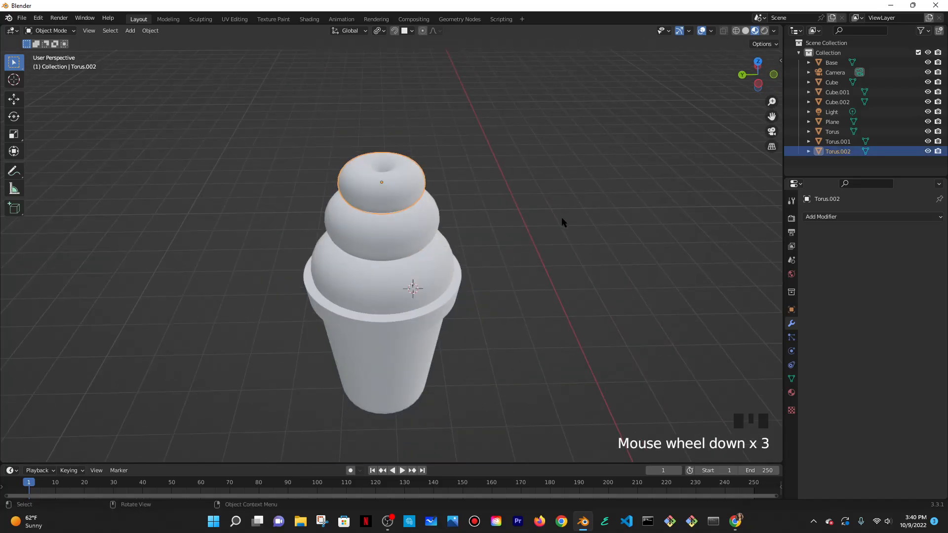
- Place the 3D cursor beside the cup and add a new torus mesh there
scroll(561, 217, "down", 4)
left_click(13, 79)
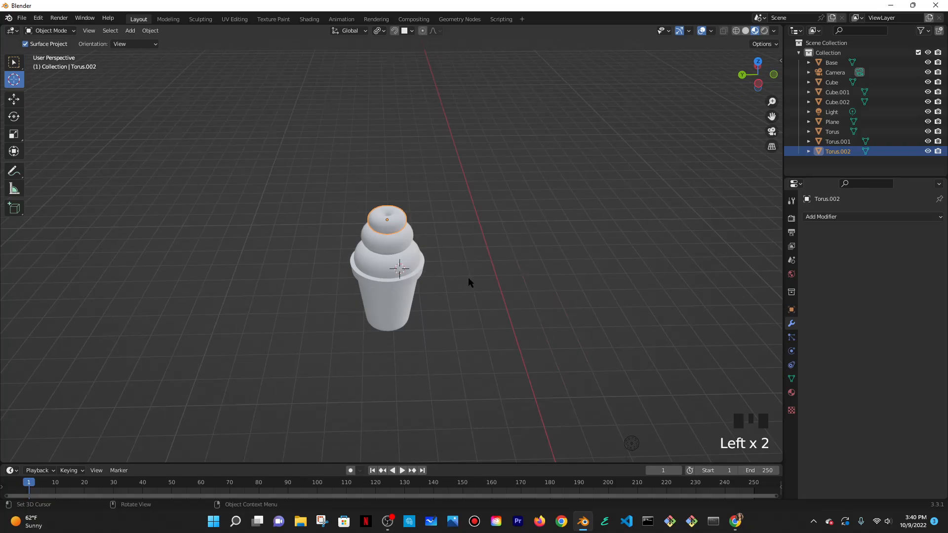
scroll(493, 250, "up", 4)
middle_click_drag(499, 243, 375, 221, "shift")
key("shift+a")
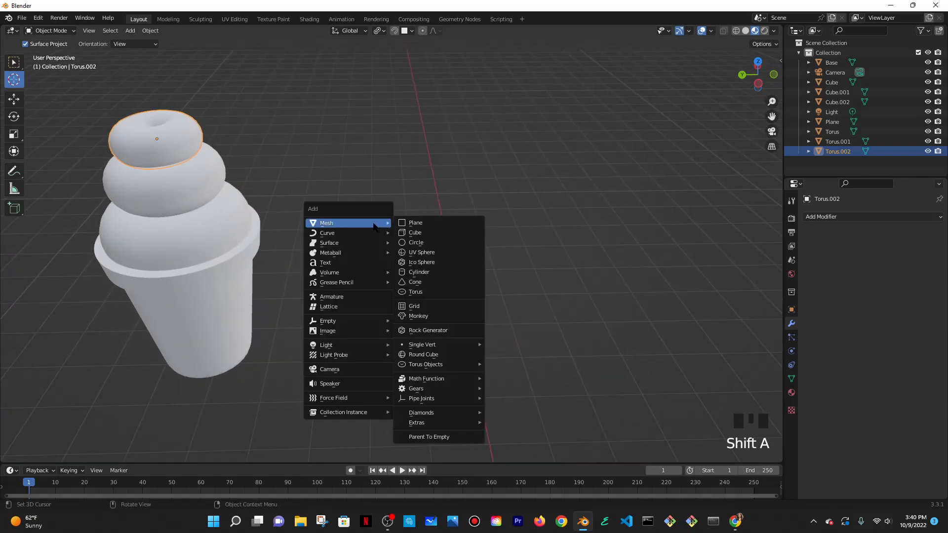
mouse_move(345, 223)
left_click(417, 292)
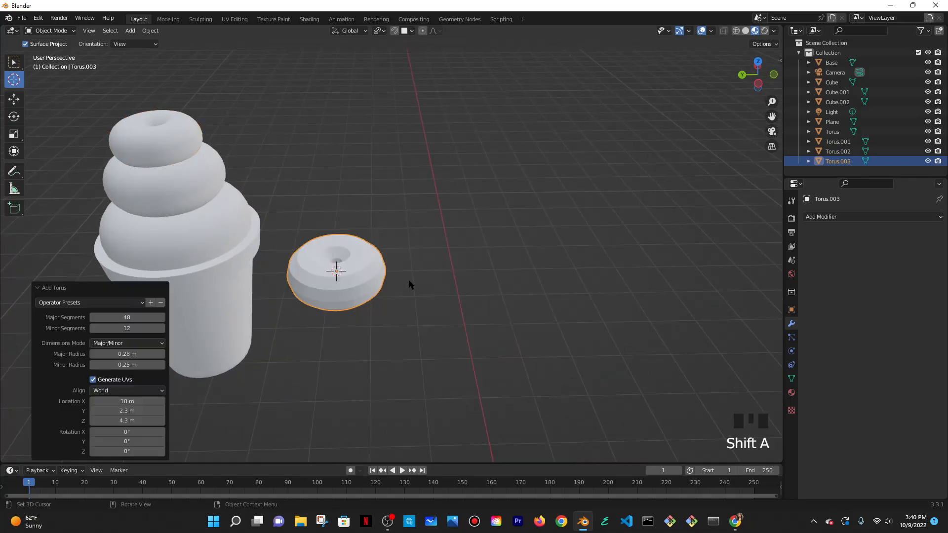
- Set the new torus to 62 major and 51 minor segments, major radius 0.07 m and minor radius 0.19 m
scroll(408, 280, "up", 2)
left_click_drag(127, 354, 117, 354)
middle_click_drag(374, 302, 492, 133)
scroll(387, 378, "up", 5)
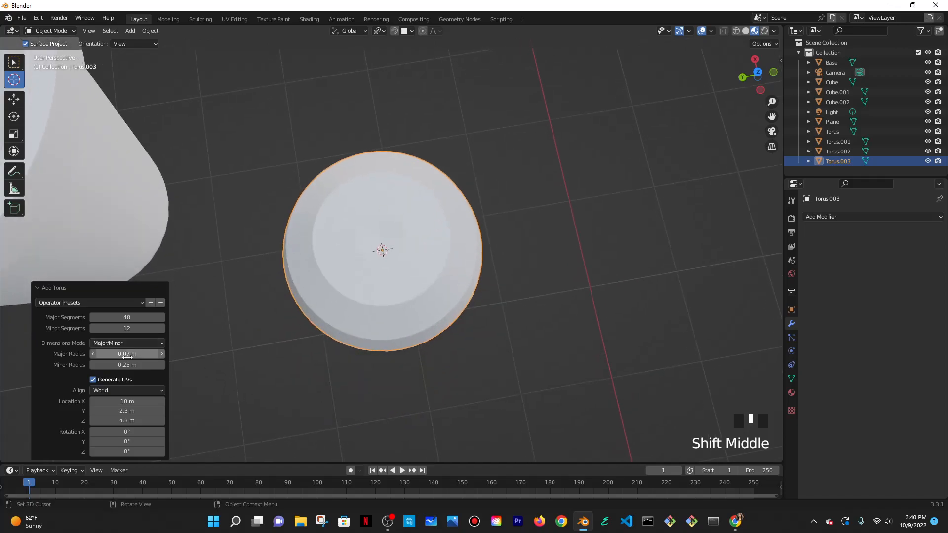
mouse_move(126, 364)
left_mouse_down()
mouse_move(163, 365)
mouse_move(116, 364)
mouse_move(129, 364)
left_mouse_up()
left_click_drag(135, 315, 148, 327)
middle_click_drag(383, 310, 384, 271)
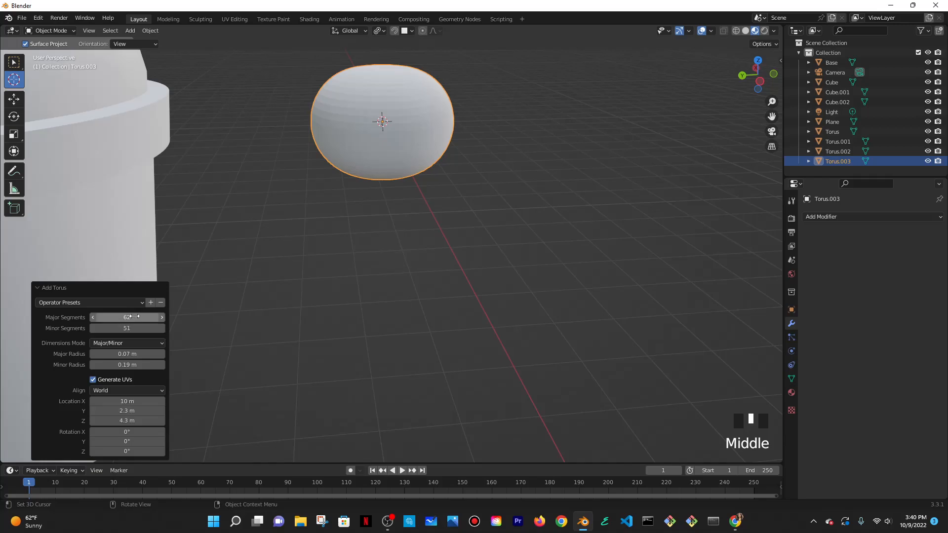
- Shade the small new torus smooth and flatten it along Z to a scale of about 0.76
scroll(390, 178, "down", 1)
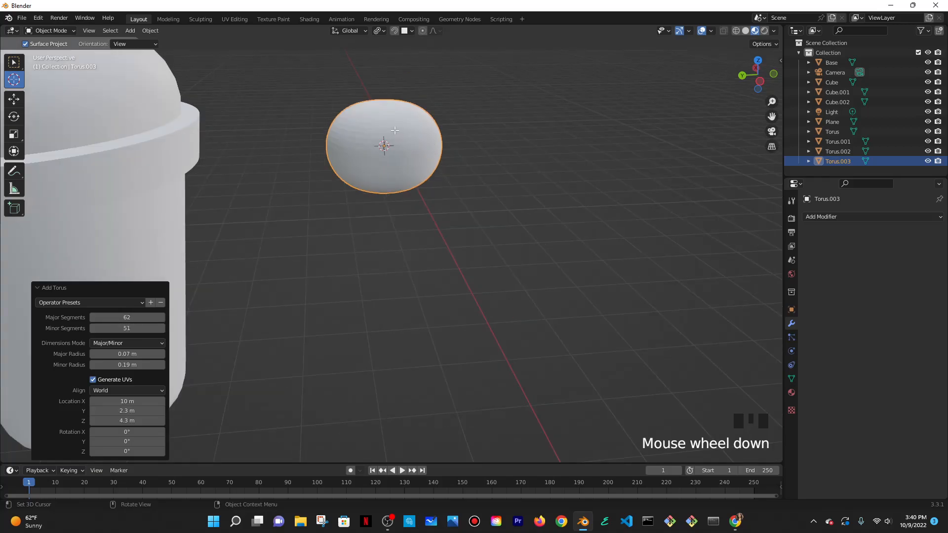
key("Tab")
key("Tab")
right_click(354, 104)
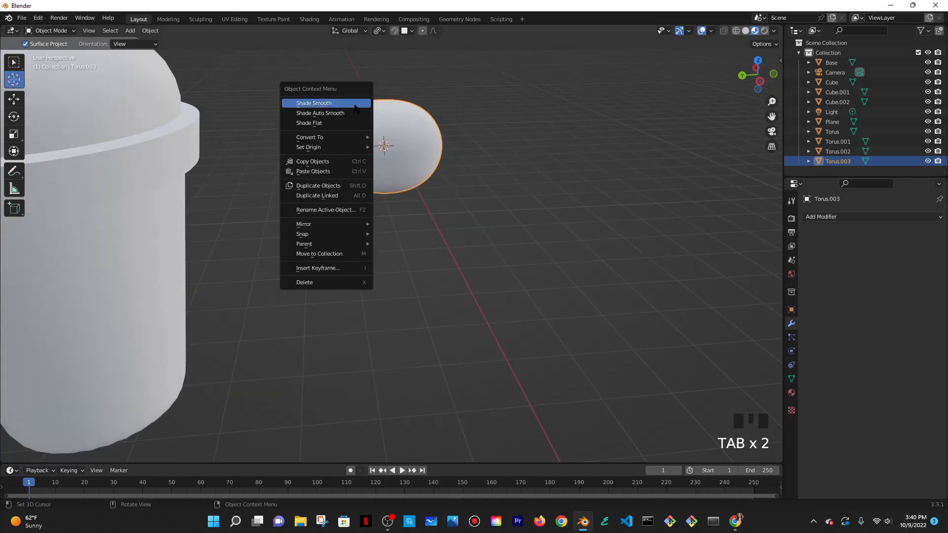
left_click(354, 103)
key("s")
key("z")
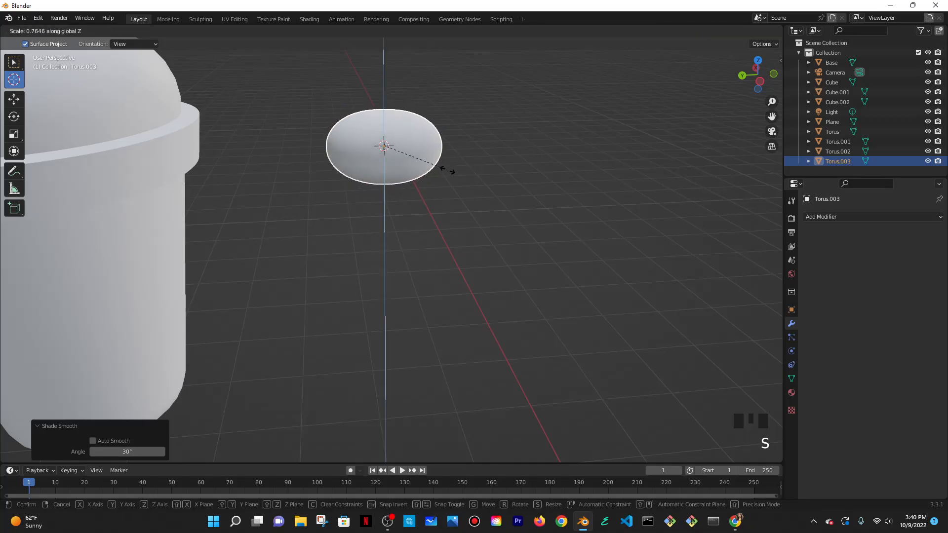
left_click(447, 172)
- Move the small flattened torus up beside the topmost layer of the swirl
scroll(422, 162, "down", 5)
middle_click_drag(422, 161, 520, 188, "shift")
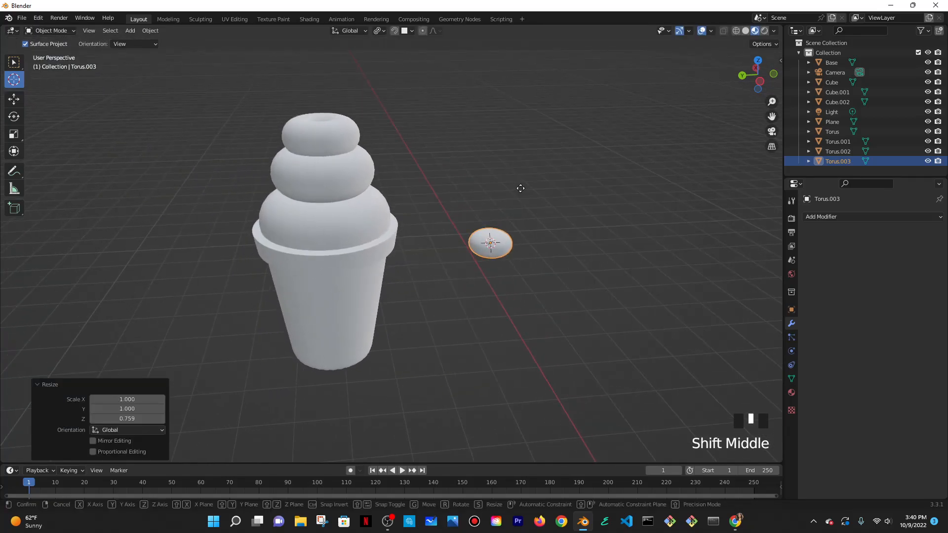
key("g")
left_click(447, 102)
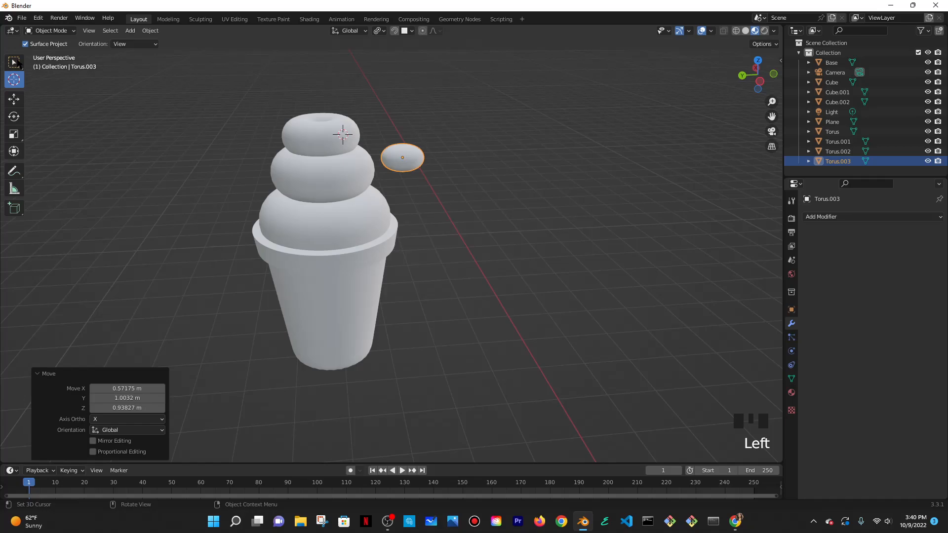
- Move the topmost torus with the hole off the stack and out to the side of the cup
left_click(14, 62)
left_click(334, 133)
key("x")
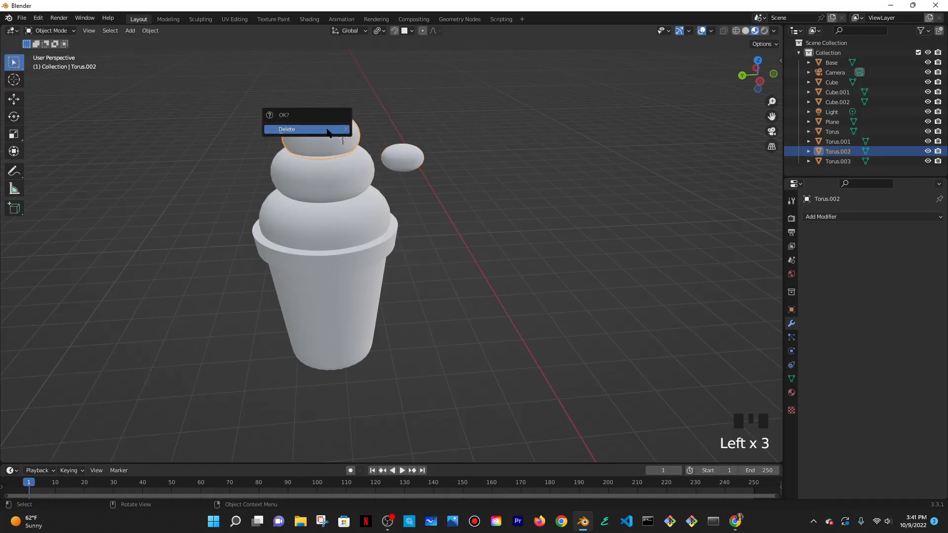
key("g")
left_click(94, 157)
- Scale the small flattened torus up uniformly to about 1.5 times its size
left_click(395, 150)
middle_click_drag(455, 188, 434, 232)
scroll(452, 231, "down", 2)
key("s")
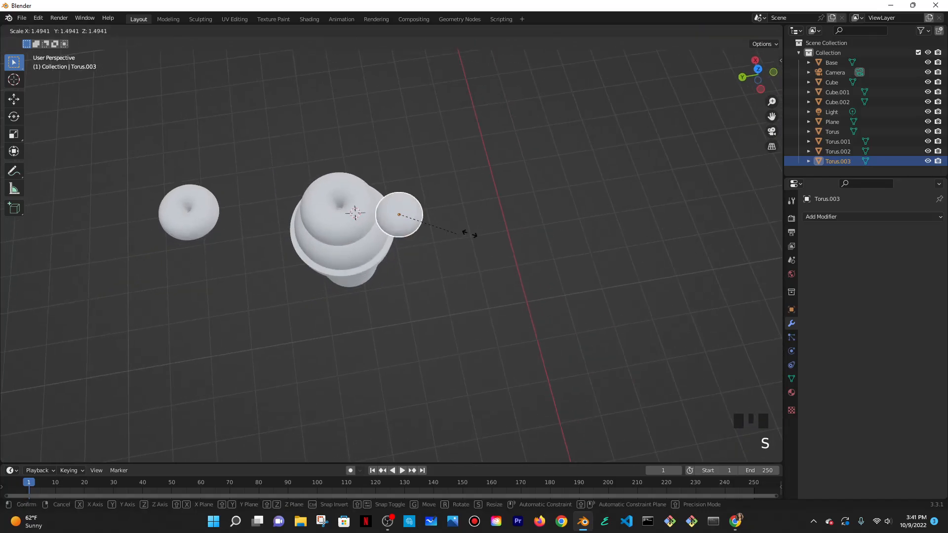
left_click(476, 233)
- Position the enlarged flattened torus over the cup and rest it on the second swirl layer
key("g")
left_click(416, 216)
middle_click_drag(430, 277, 460, 239)
key("g")
key("z")
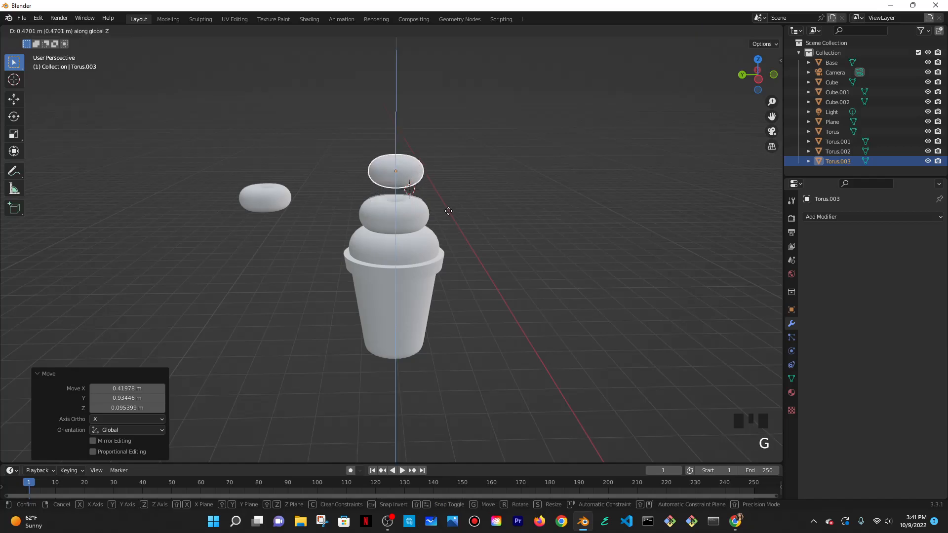
left_click(442, 209)
scroll(449, 204, "up", 3)
middle_click_drag(477, 184, 483, 210, "shift")
left_click(505, 206)
- Nudge the top torus about 0.04 m along Y to center it on the stack
left_click(422, 165)
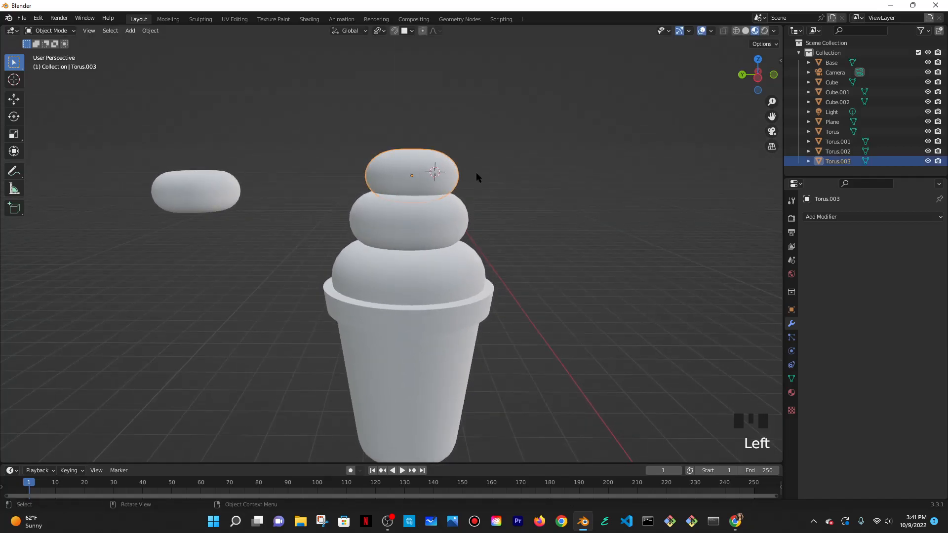
key("g")
left_click(508, 181)
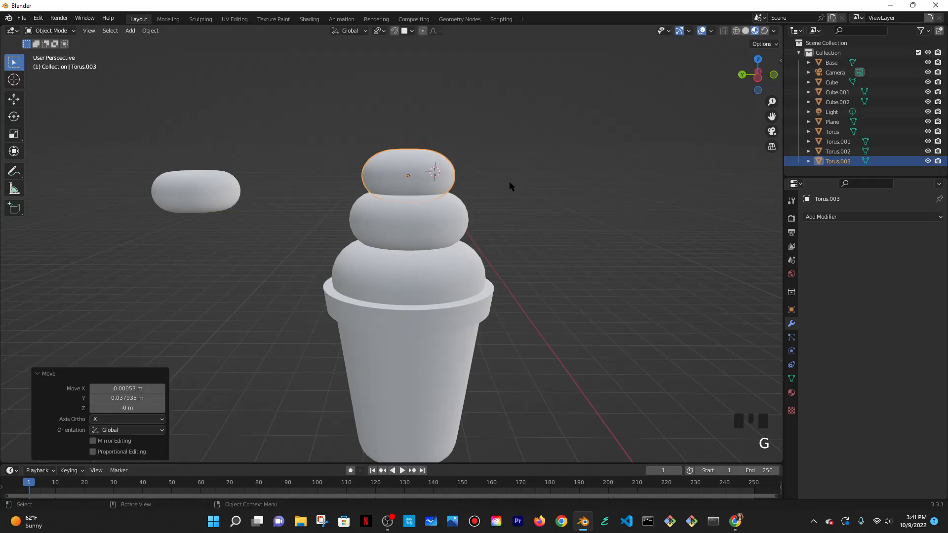
left_click(506, 179)
mouse_move(506, 179)
middle_mouse_down()
mouse_move(497, 266)
mouse_move(501, 196)
middle_mouse_up()
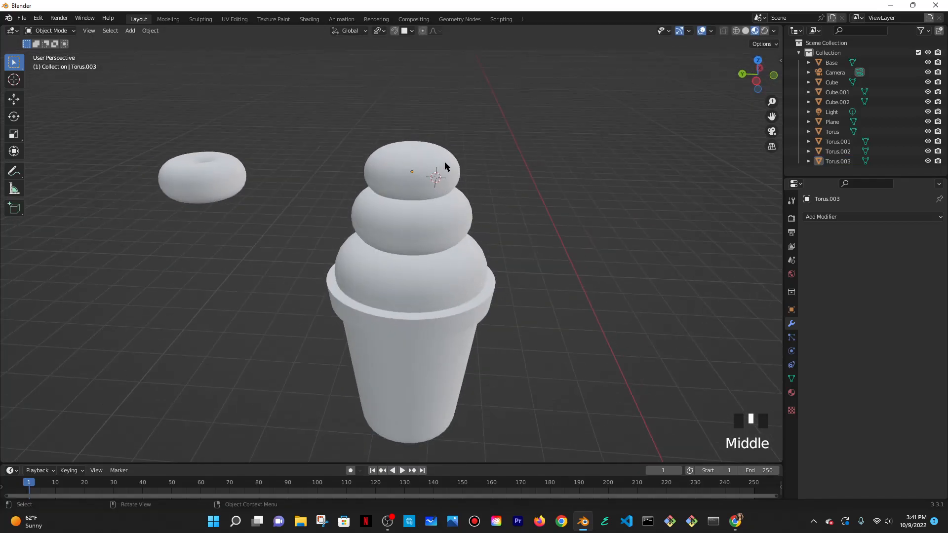
middle_click_drag(410, 180, 415, 191)
- Delete the discarded torus with the hole that sits beside the cup
left_click(233, 185)
middle_click_drag(233, 185, 288, 191)
key("x")
left_click(289, 192)
- Lower the second torus and the top torus along Z so the swirl layers sink into each other
left_click(433, 217)
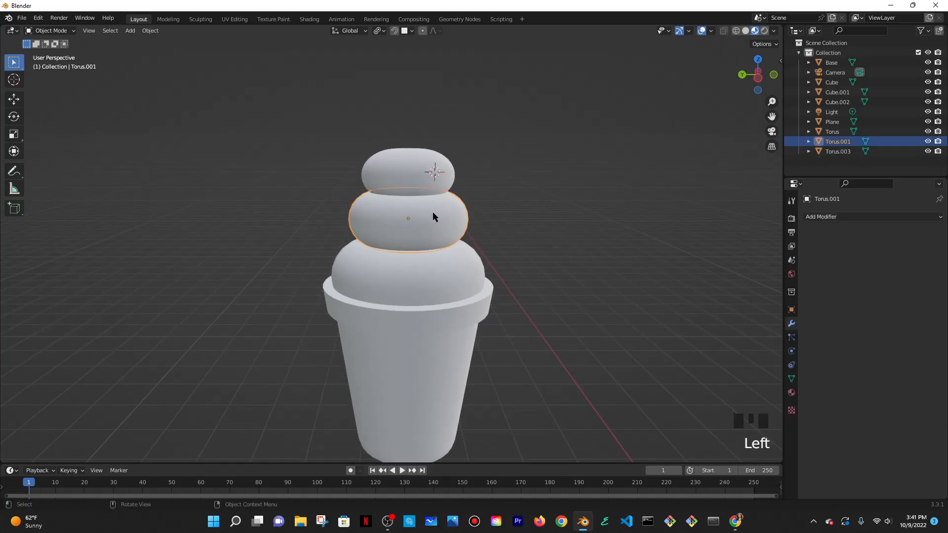
key("g")
key("z")
left_click(494, 208)
left_click(418, 179)
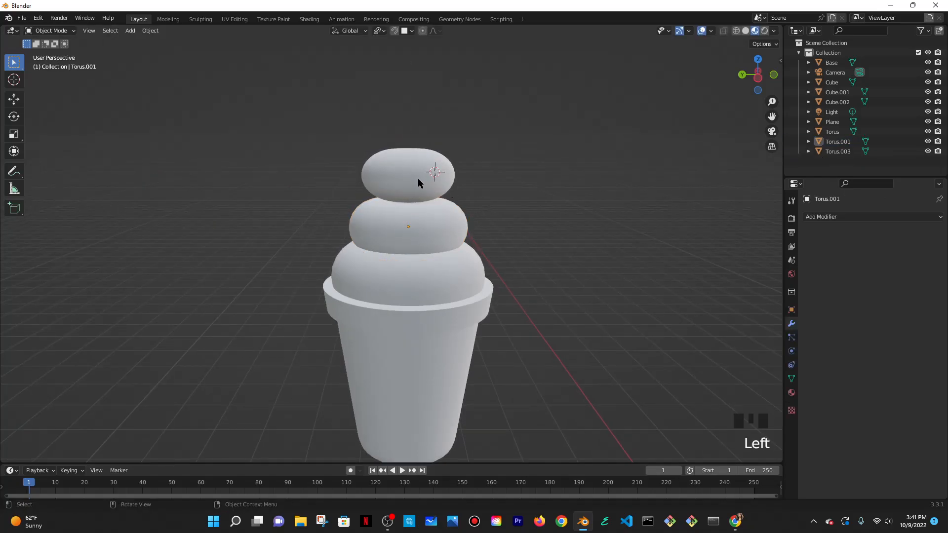
key("g")
key("z")
left_click(546, 165)
left_click(547, 165)
- Add a UV sphere and raise it about 1.17 m along Z above the swirl
middle_click_drag(545, 165, 540, 218)
scroll(503, 199, "down", 3)
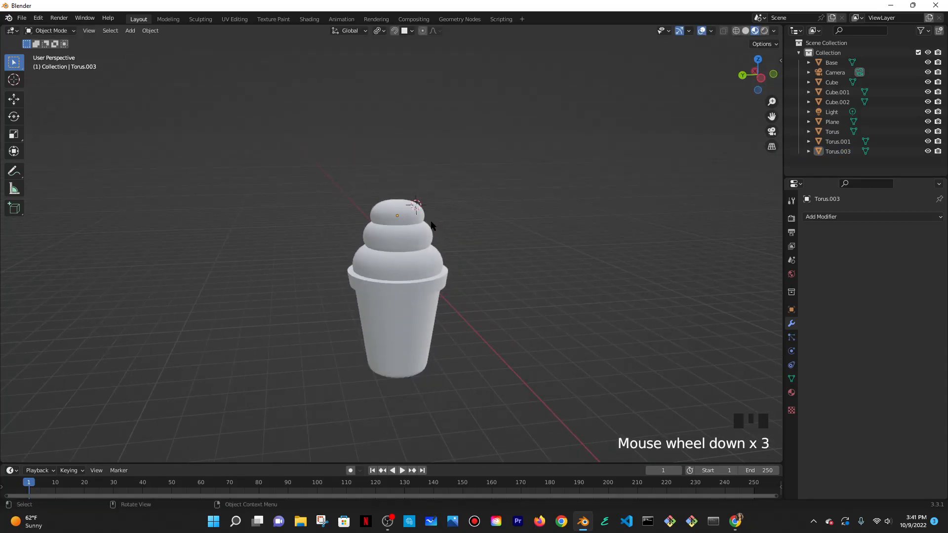
key("shift+a")
mouse_move(460, 171)
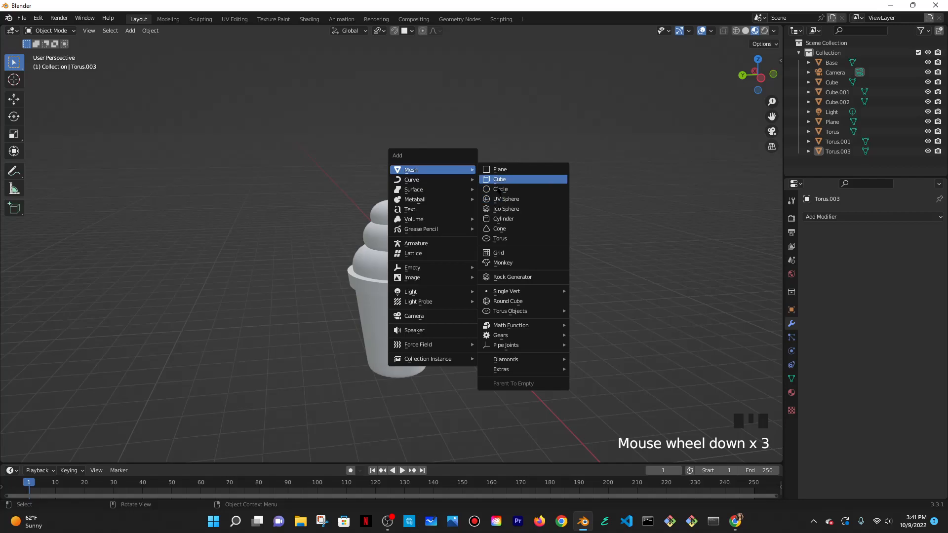
left_click(498, 204)
key("g")
key("z")
left_click(525, 155)
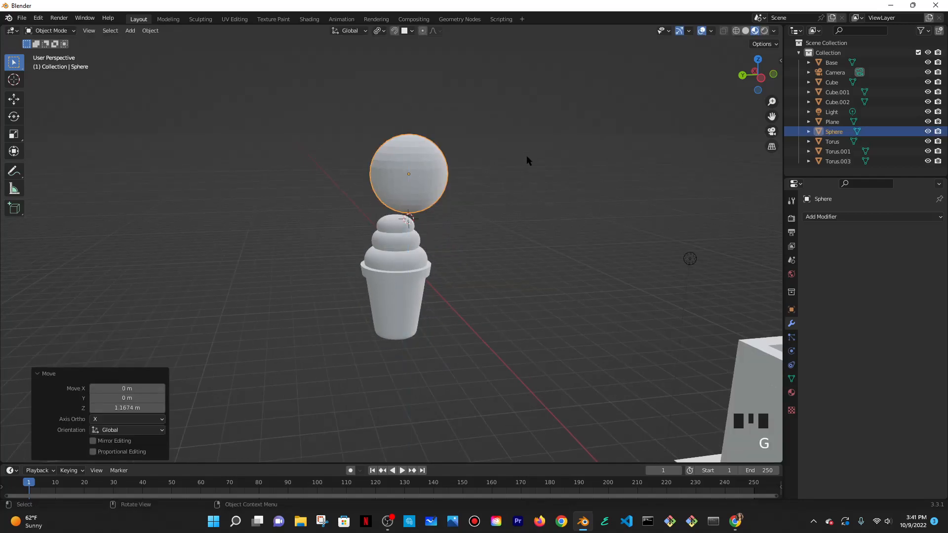
- Shrink the sphere to a small ball and place it on top of the swirl
scroll(565, 178, "up", 4)
key("s")
left_click(466, 109)
key("g")
left_click(452, 172)
middle_click_drag(452, 173, 451, 233)
key("g")
middle_click_drag(447, 191, 459, 203)
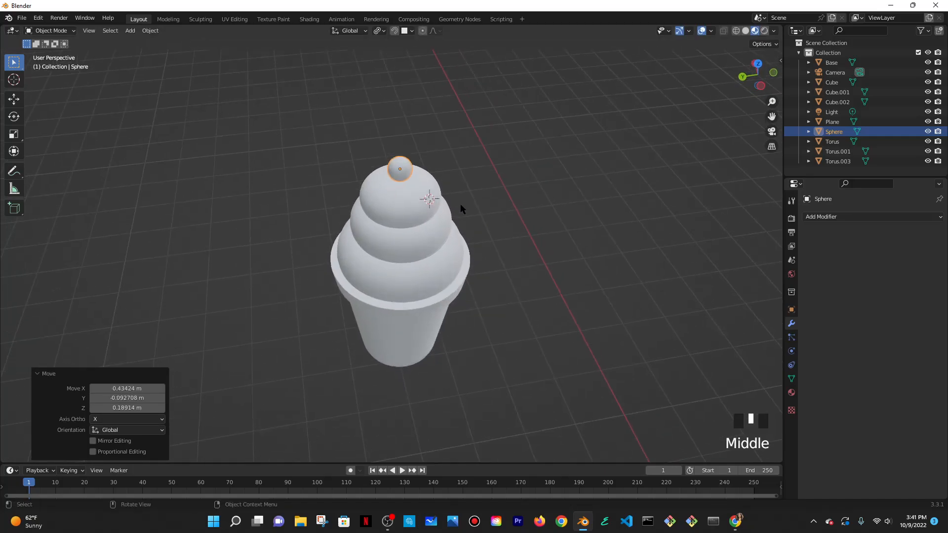
- Scale the sphere up to about 1.87 and shift it about -0.05 m along Y
key("s")
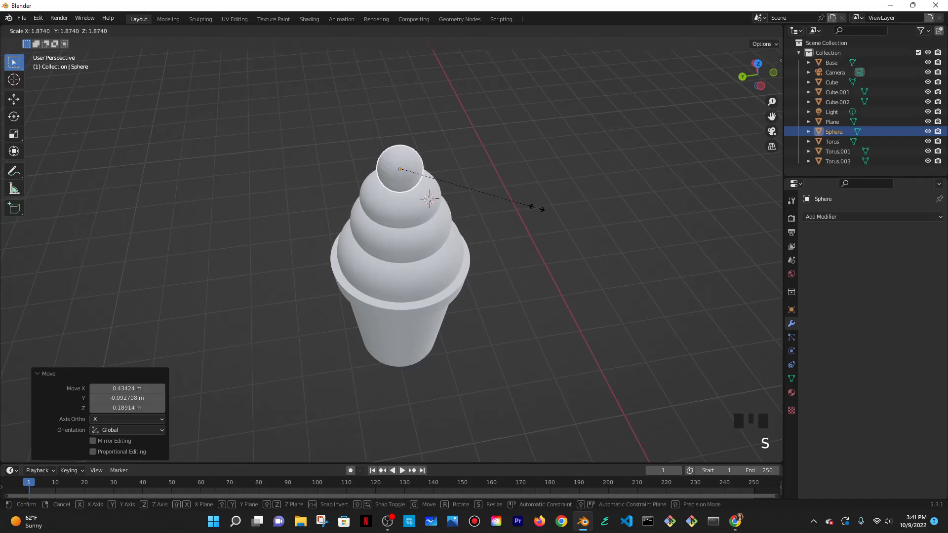
left_click(537, 208)
middle_click_drag(532, 233, 482, 249)
key("g")
key("y")
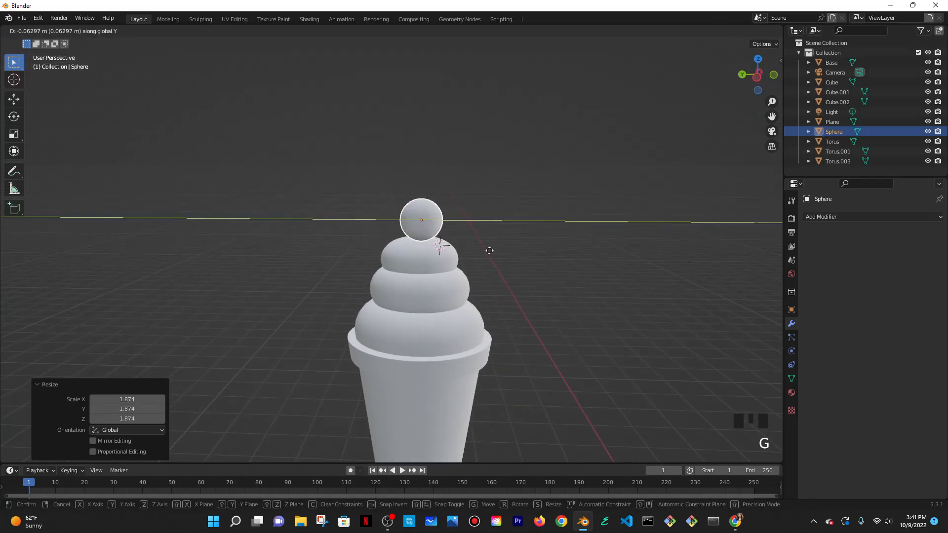
left_click(488, 248)
- Flatten the sphere along Z to about 0.73 and lower it about 0.19 m into the top torus
key("s")
key("z")
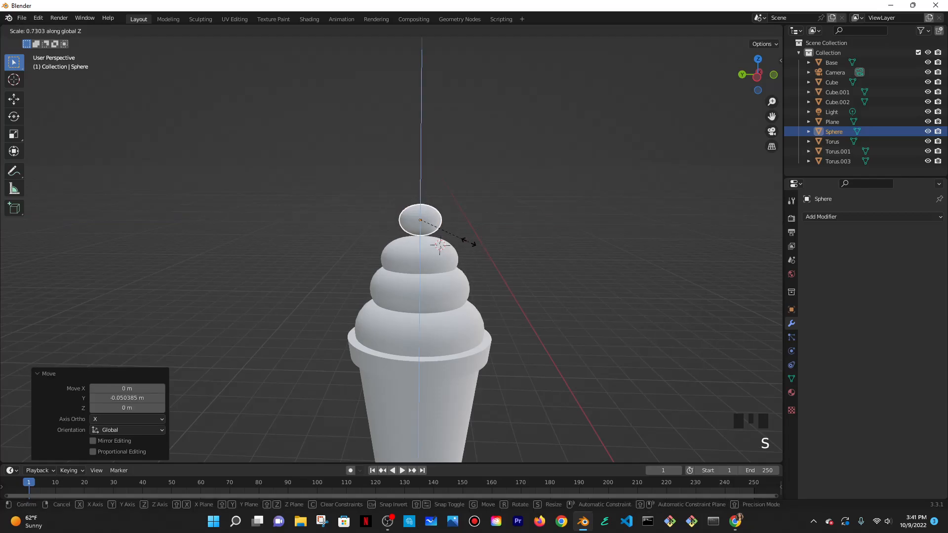
left_click(470, 244)
key("g")
key("z")
left_click(470, 259)
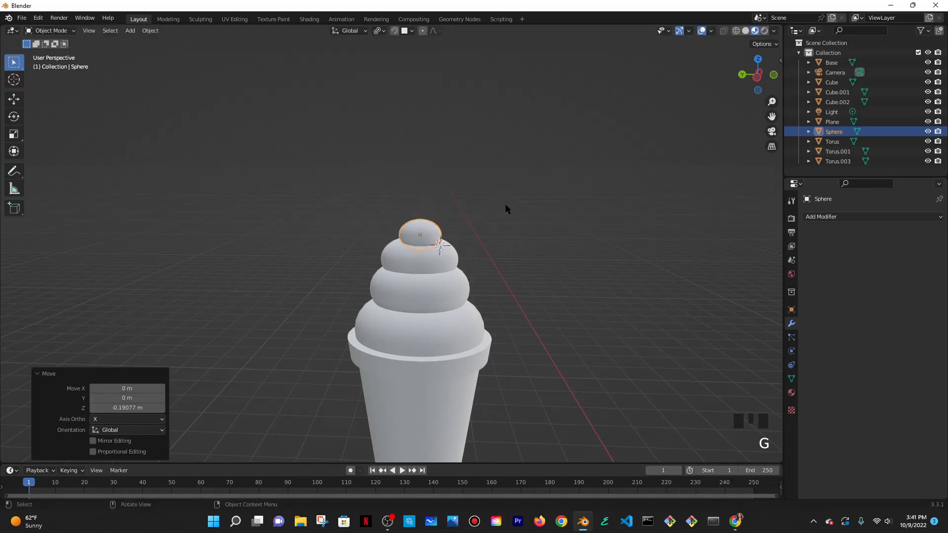
- Apply smooth shading to the flattened sphere on top of the swirl
left_click(504, 203)
mouse_move(501, 201)
middle_mouse_down()
mouse_move(496, 253)
mouse_move(477, 229)
mouse_move(500, 210)
middle_mouse_up()
scroll(459, 220, "up", 3)
left_click(455, 206)
right_click(455, 206)
left_click(456, 206)
scroll(500, 211, "down", 2)
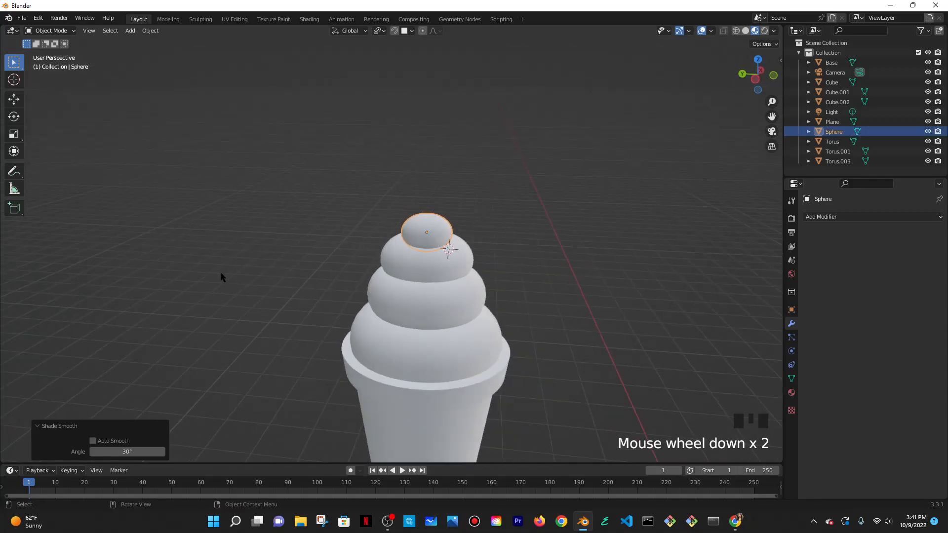
scroll(248, 275, "down", 4)
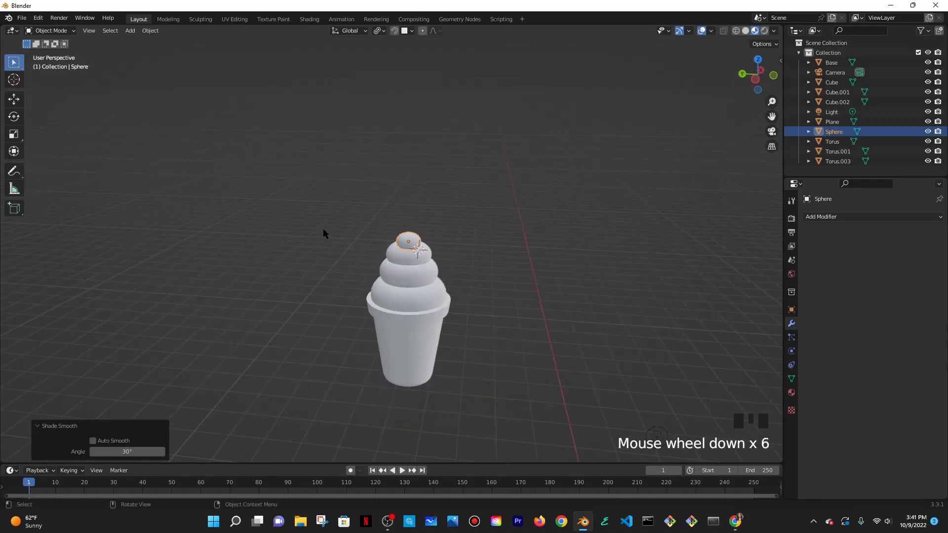
key("shift+a")
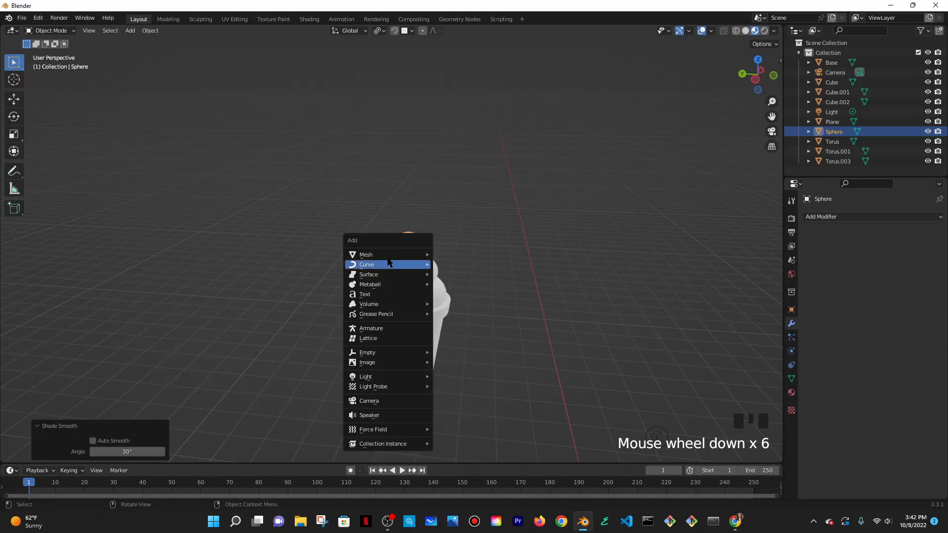
mouse_move(386, 255)
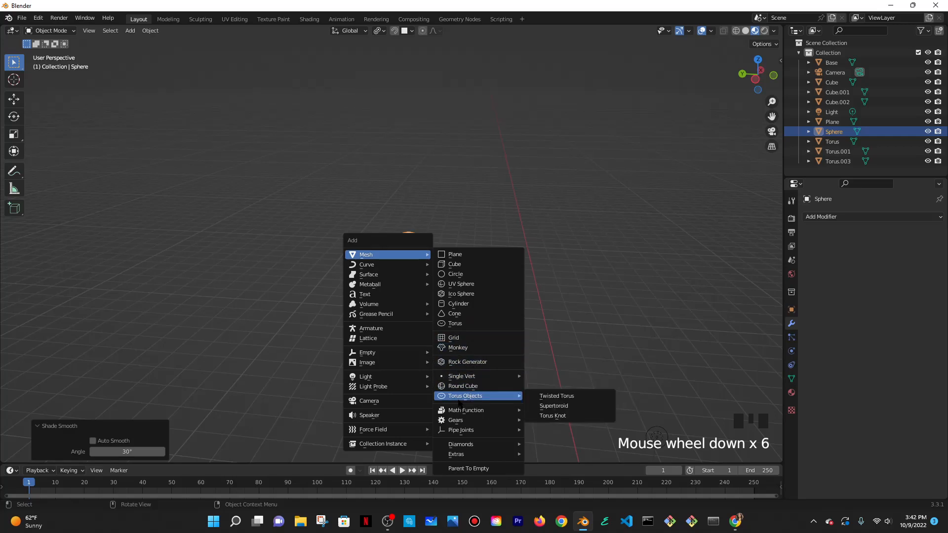
left_click(460, 387)
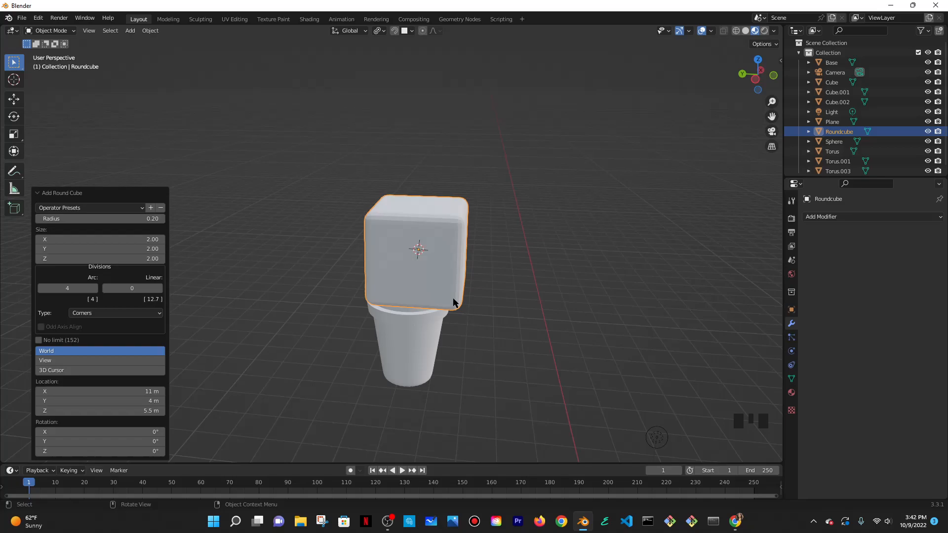
key("g")
left_click(591, 258)
middle_click_drag(592, 258, 540, 268)
key("x")
left_click(539, 269)
- Center the flattened sphere on the swirl from above, moving it about 0.13 m along X
middle_click_drag(500, 296, 427, 240)
scroll(441, 251, "up", 3)
left_click_drag(427, 240, 427, 237)
key("g")
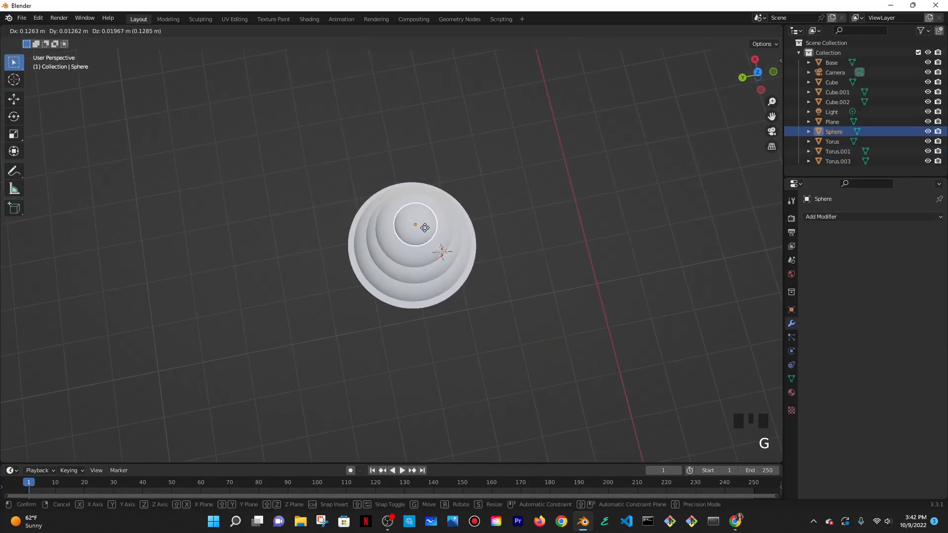
left_click(424, 227)
- Add a Bezier curve and raise it about 1.04 m along Z above the swirl
middle_click_drag(523, 292, 491, 228)
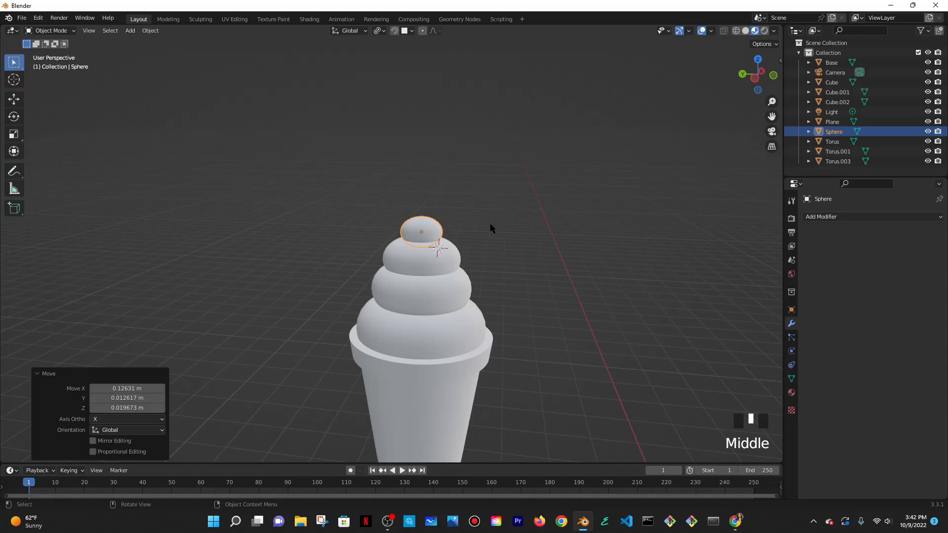
key("shift+a")
mouse_move(432, 237)
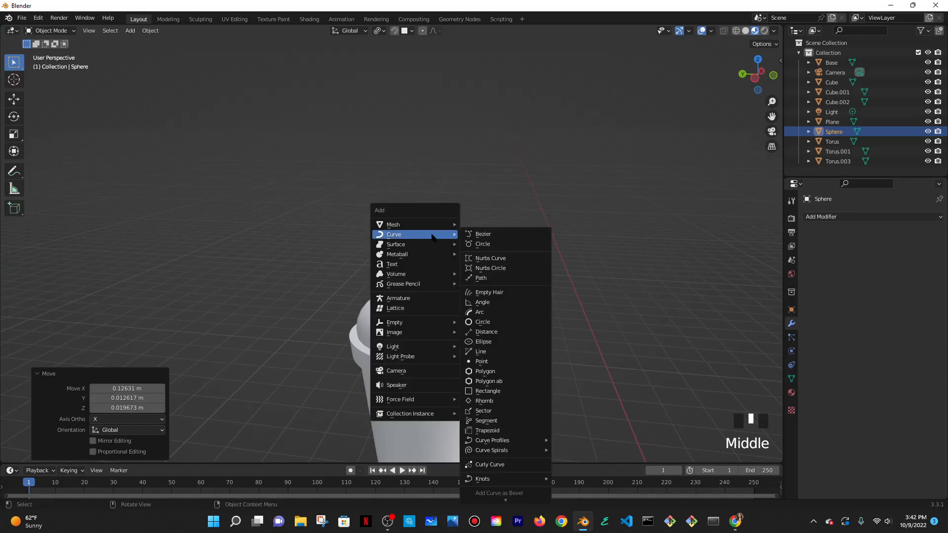
left_click(492, 236)
key("g")
left_click(476, 163)
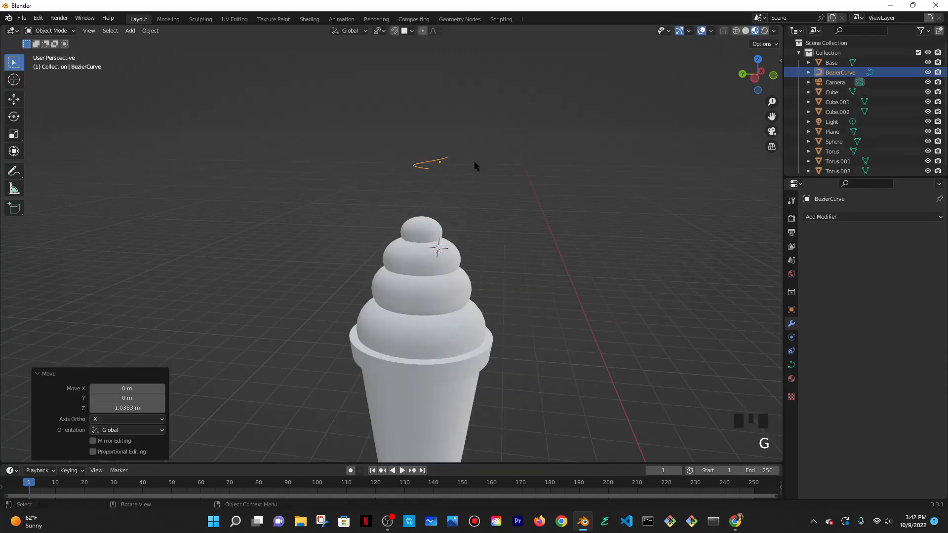
- Rotate the Bezier curve 90° about X, then turn it in the side view to stand upright
middle_click_drag(477, 163, 475, 196)
key("r")
key("x")
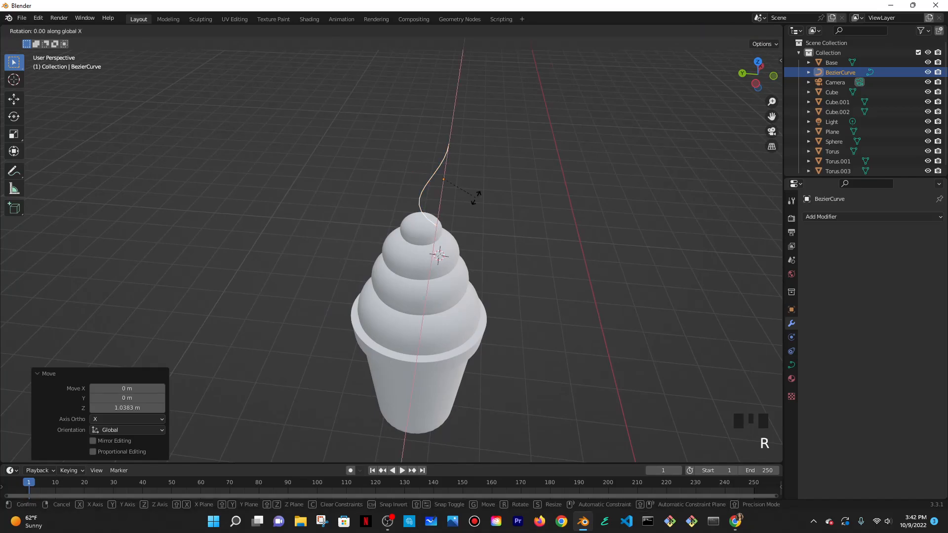
key("Return")
middle_click_drag(476, 204, 591, 226)
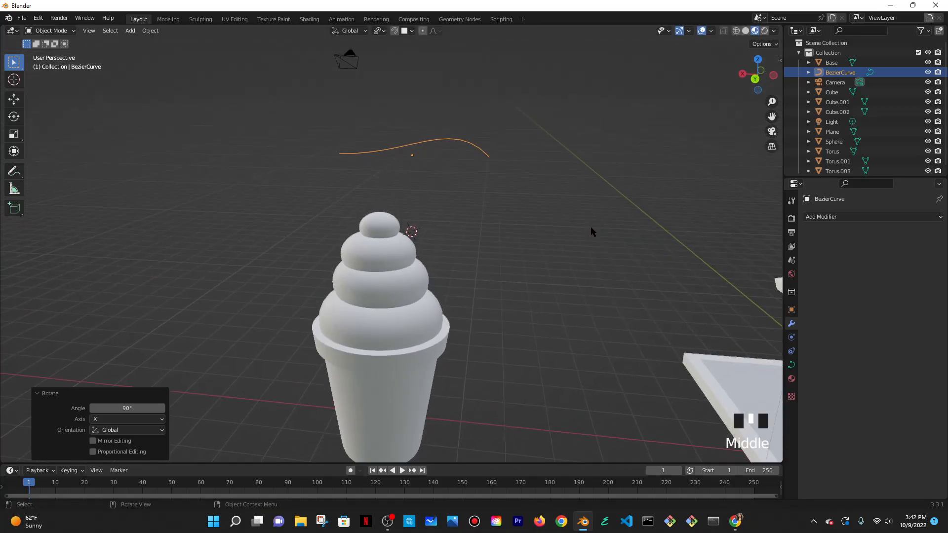
key("r")
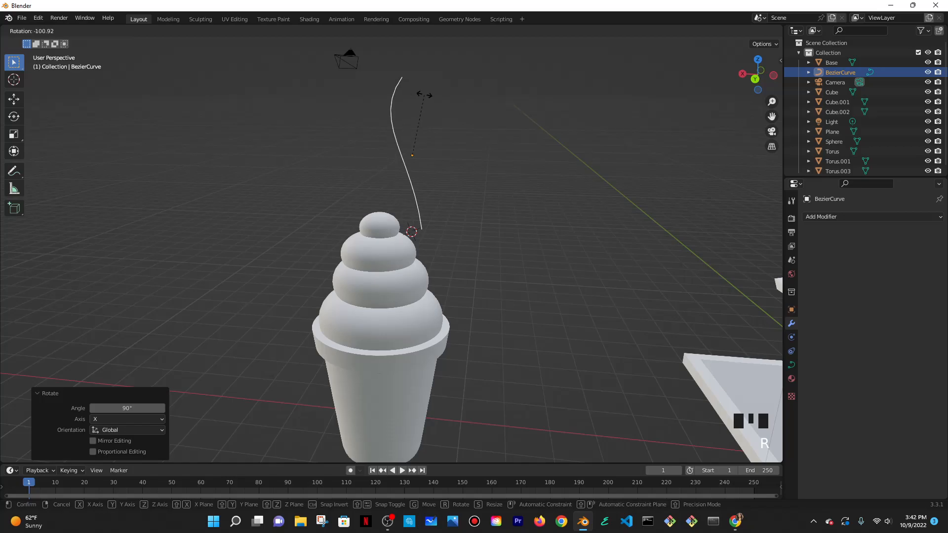
left_click(442, 97)
- Scale down the upright curve and move it onto the top of the sphere as a stem
middle_click_drag(481, 125, 439, 279)
key("s")
left_click(473, 248)
key("g")
left_click(446, 269)
scroll(444, 271, "down", 2)
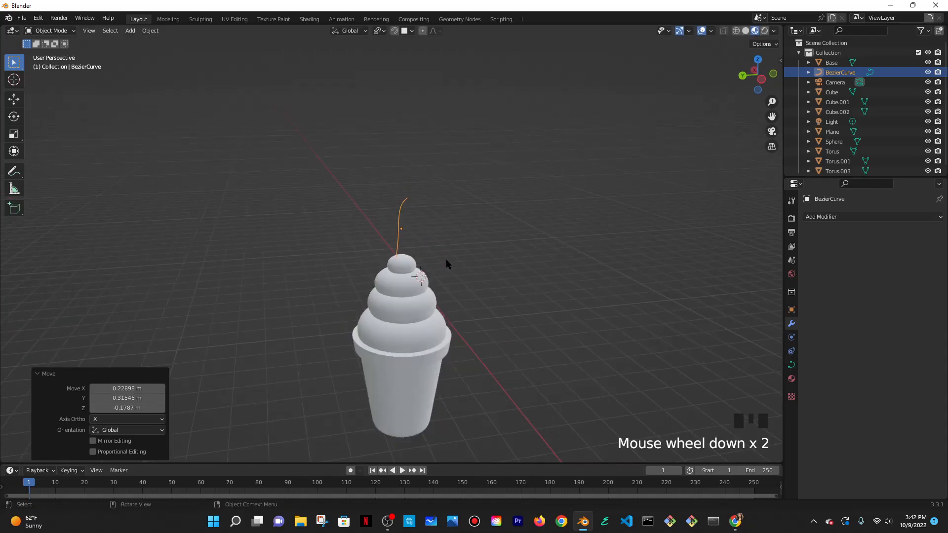
- Delete the Bezier curve stem above the sphere
scroll(446, 262, "up", 4)
middle_click_drag(434, 231, 478, 267)
scroll(478, 267, "up", 1)
left_click(409, 178)
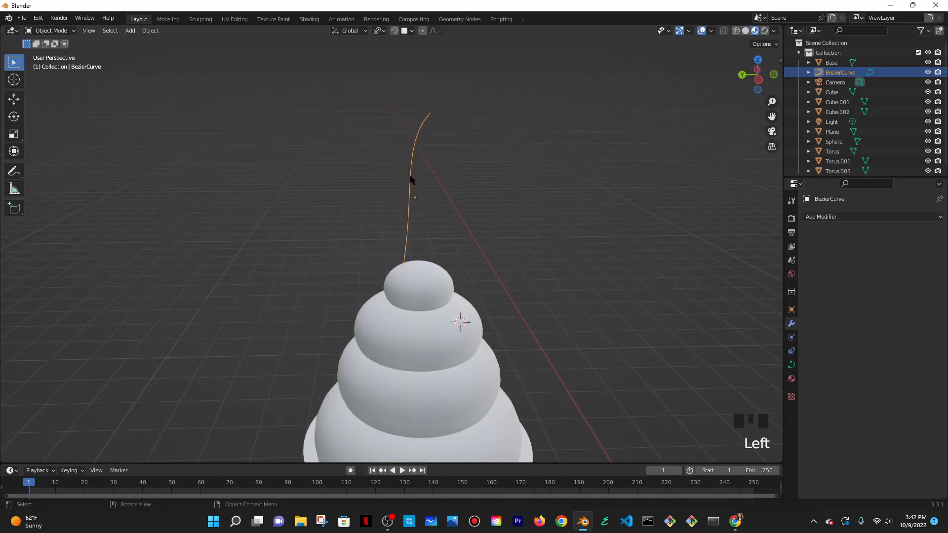
key("Delete")
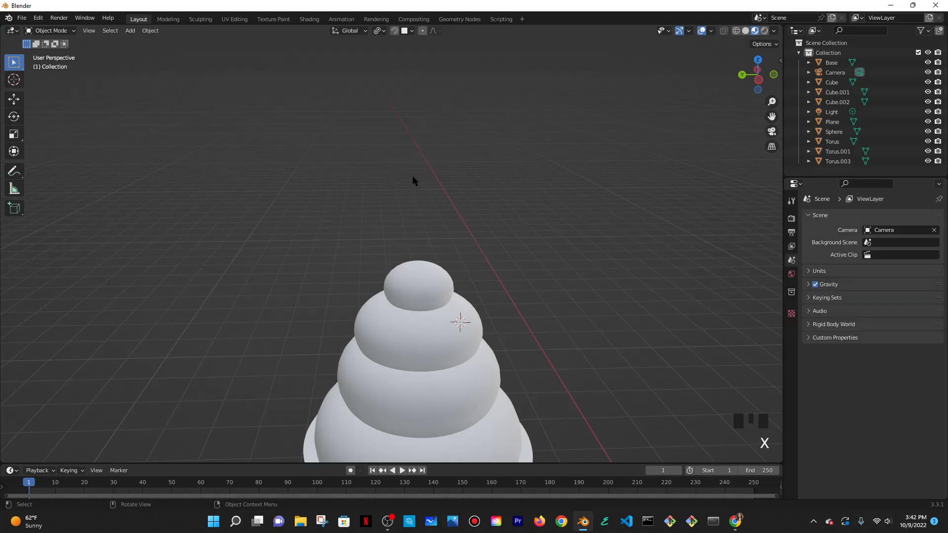
- Scale the sphere on top of the swirl to about 0.889 along Y and 0.896 along X
scroll(499, 280, "down", 2)
middle_click_drag(499, 281, 479, 241, "shift")
left_click(408, 198)
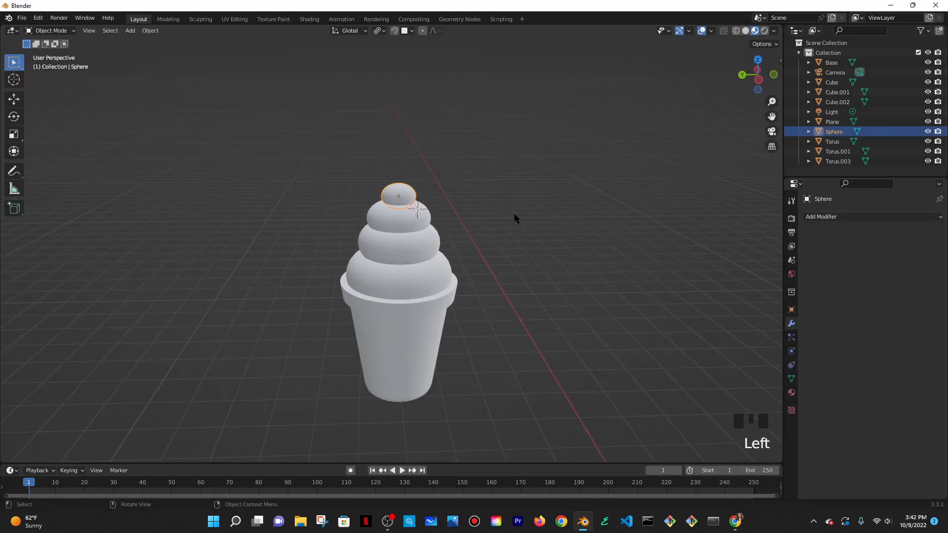
middle_click_drag(512, 214, 516, 228)
key("s")
key("y")
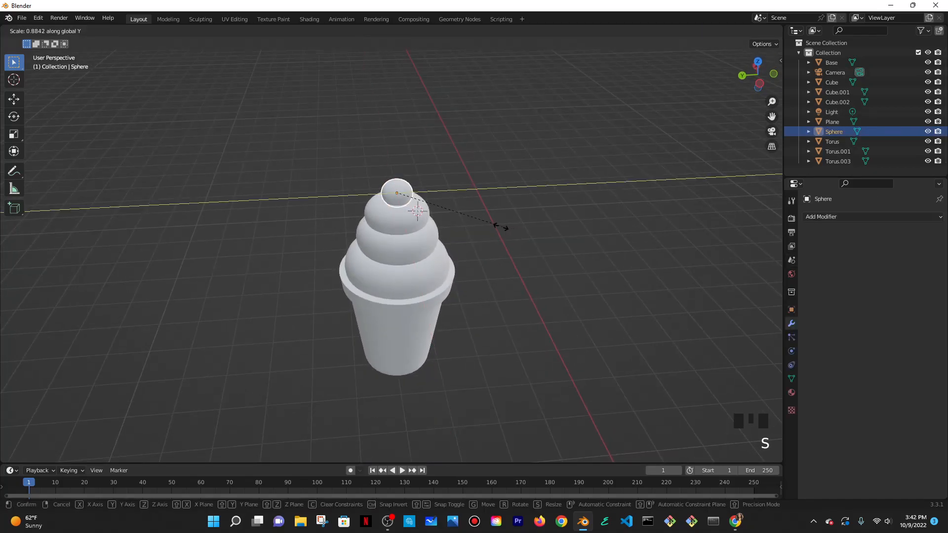
left_click(503, 229)
middle_click_drag(540, 284, 549, 345)
key("s")
key("x")
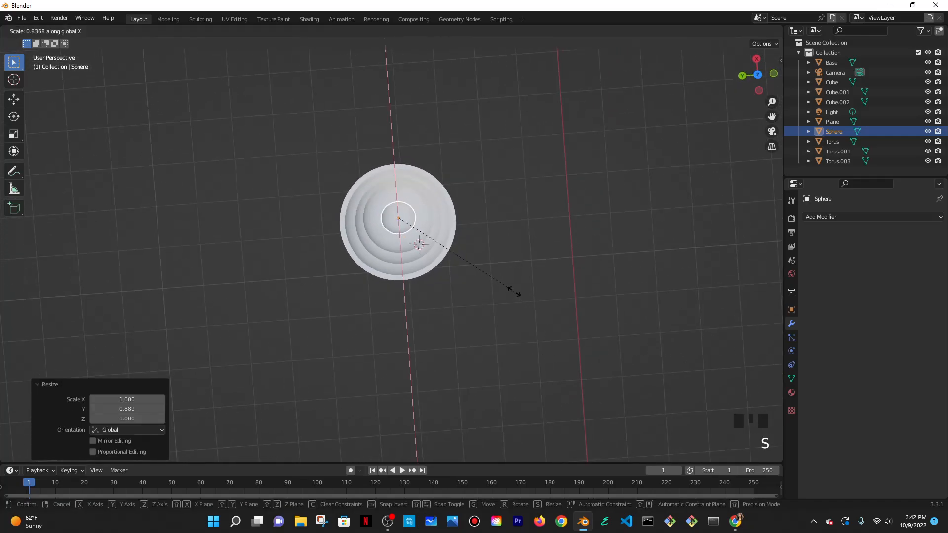
left_click(520, 292)
middle_click_drag(519, 292, 520, 217)
scroll(518, 209, "up", 3)
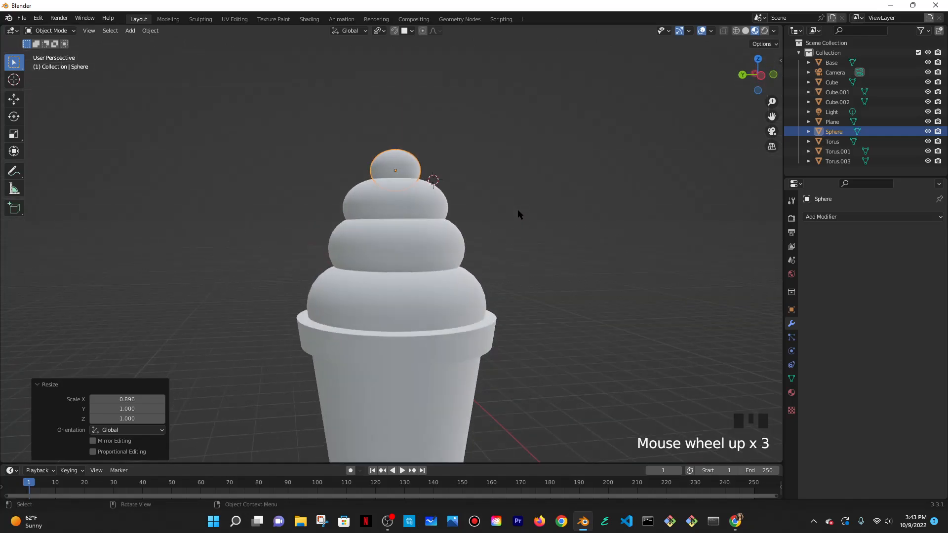
- Give the cup a new material with an orange base color, hue 0.036, saturation 0.936 and value 0.800
left_click(518, 210)
middle_click_drag(485, 243, 493, 263)
scroll(518, 286, "down", 2)
left_click(447, 325)
middle_click_drag(447, 326, 564, 273, "shift")
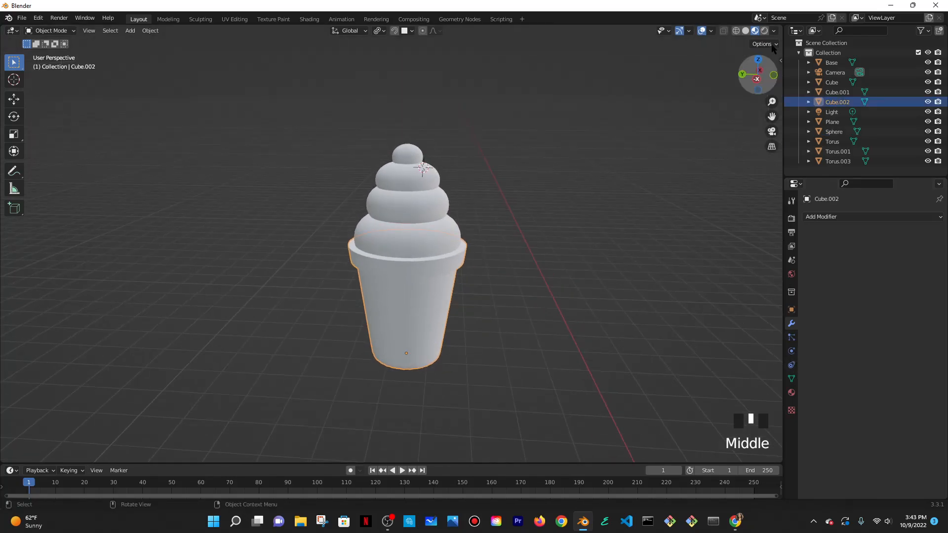
left_click(791, 392)
left_click(884, 259)
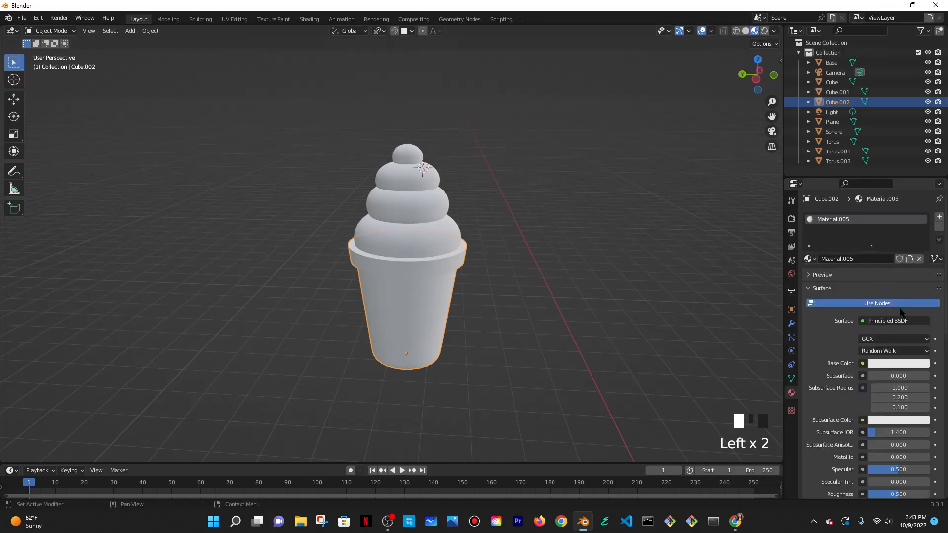
left_click(895, 364)
mouse_move(901, 251)
left_mouse_down()
mouse_move(883, 290)
mouse_move(867, 281)
left_mouse_up()
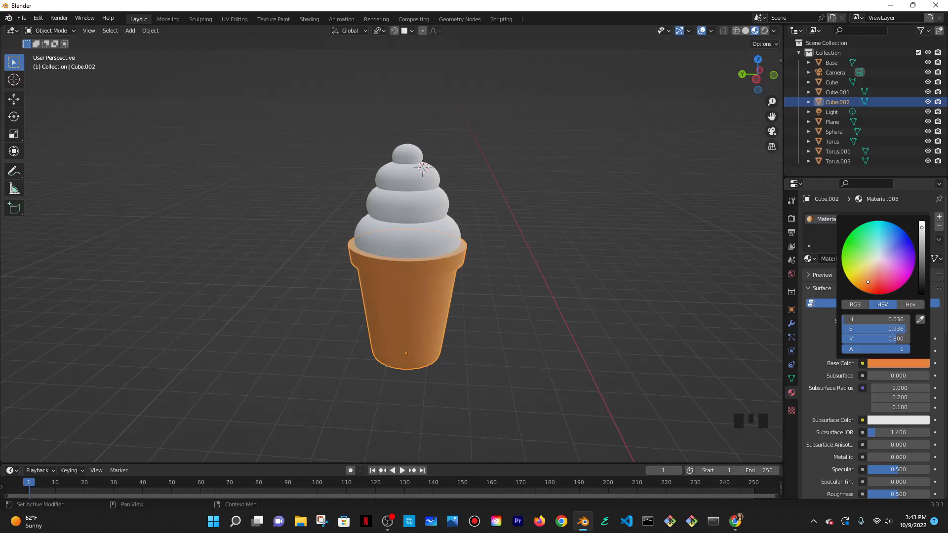
- Give the sphere on top a new material with a red base color, hue 1.000, saturation 1.000 and value 0.800
left_click(452, 223)
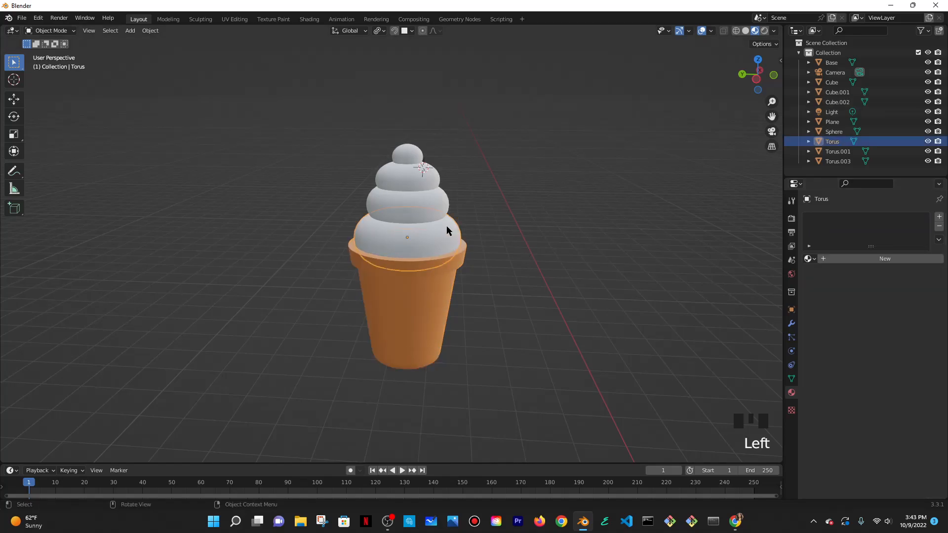
left_click(410, 150)
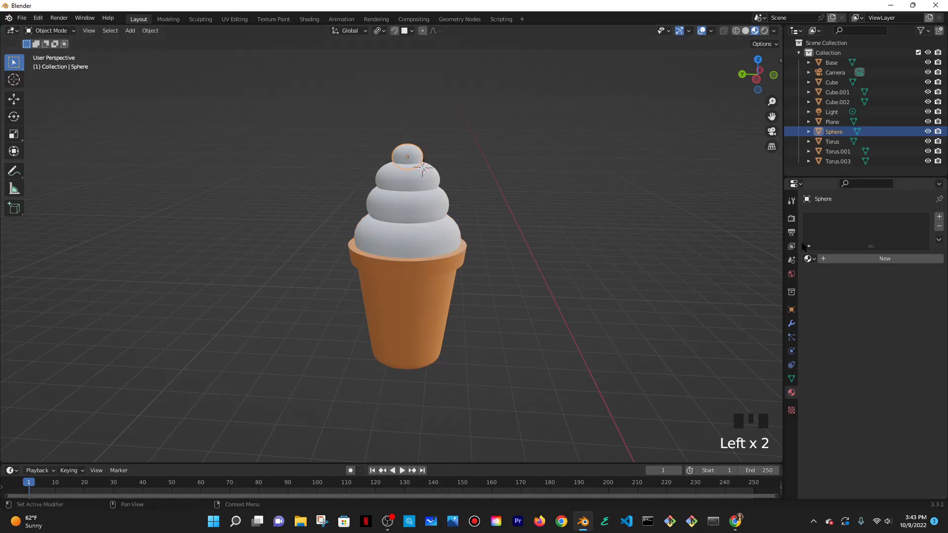
left_click(853, 259)
left_click(877, 364)
left_click(881, 294)
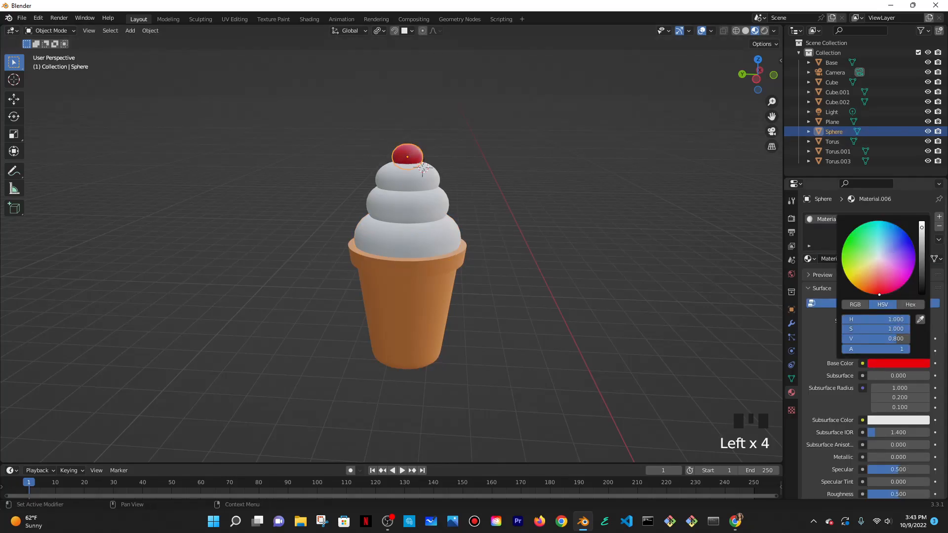
- Deselect the sphere and examine the shop building in rendered viewport shading
left_click(493, 200)
scroll(449, 248, "down", 6)
middle_click_drag(449, 248, 563, 234, "shift")
middle_click_drag(446, 193, 565, 262, "shift")
middle_click_drag(364, 186, 454, 213)
scroll(449, 213, "up", 4)
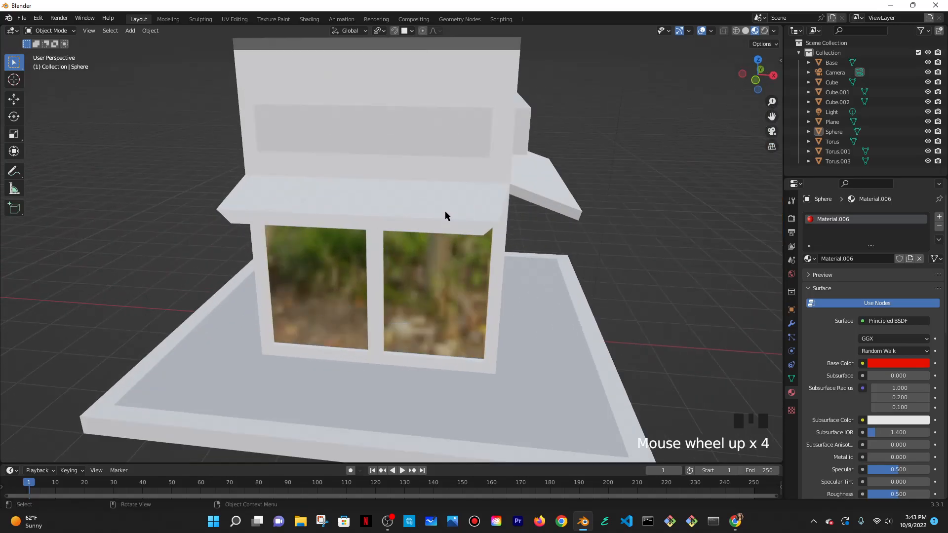
scroll(430, 218, "down", 2)
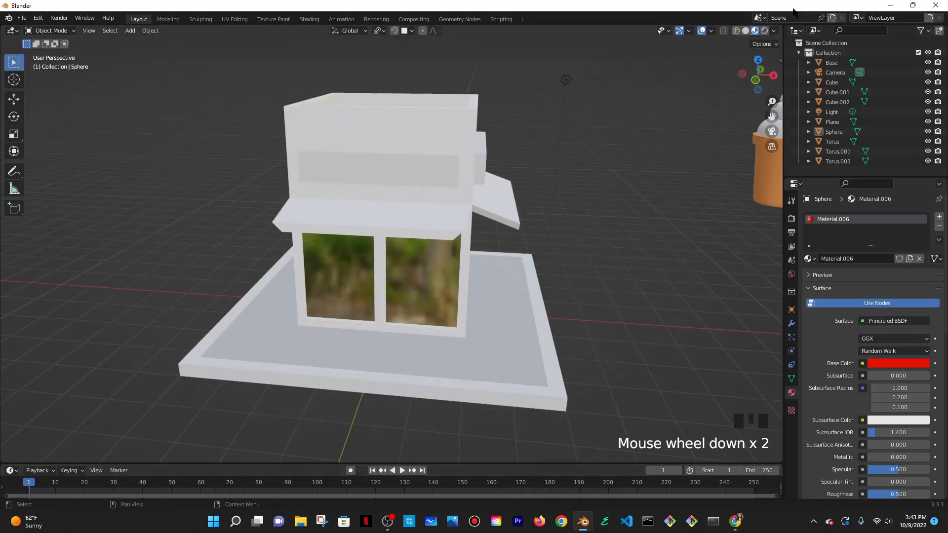
left_click(763, 31)
mouse_move(562, 212)
middle_mouse_down()
mouse_move(588, 196)
mouse_move(612, 205)
middle_mouse_up()
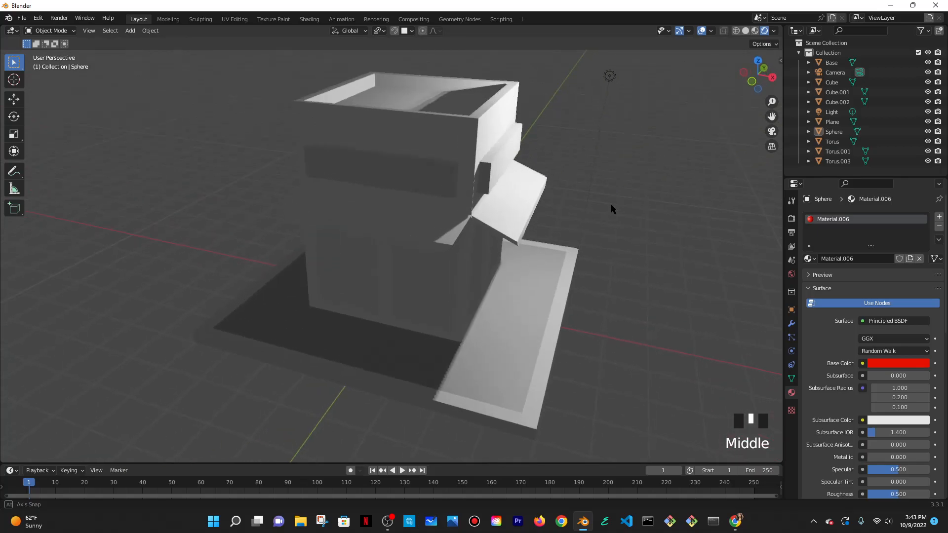
- Switch to Chrome and open dafont.com in a new tab
left_click(735, 520)
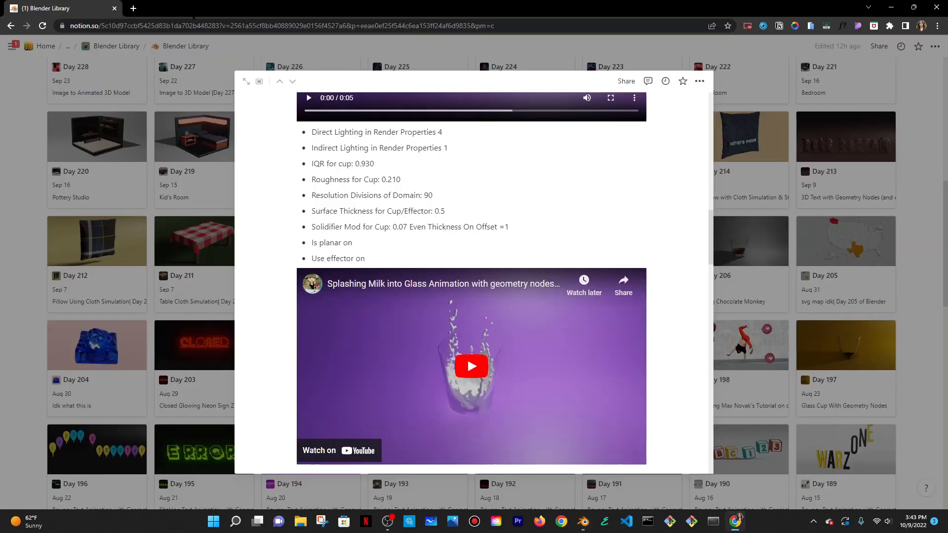
key("ctrl+t")
type("daf")
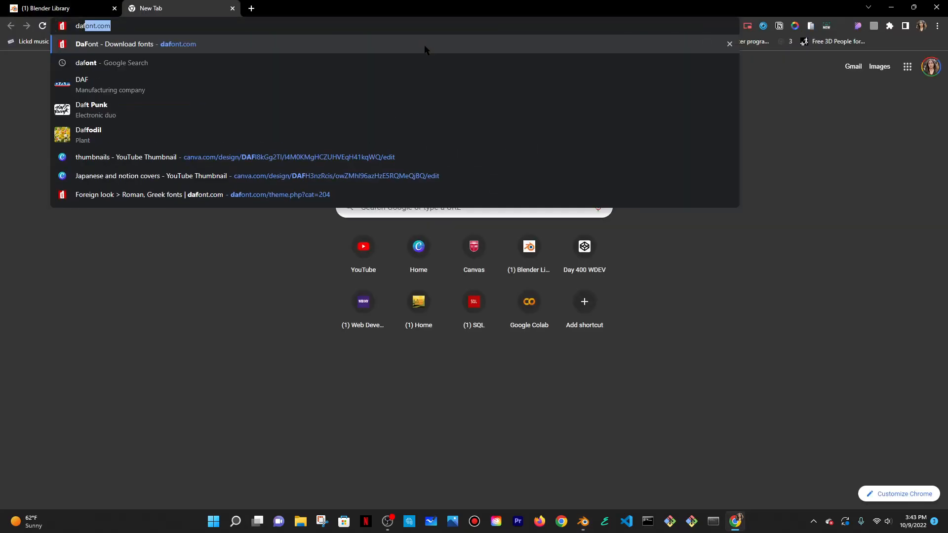
key("Return")
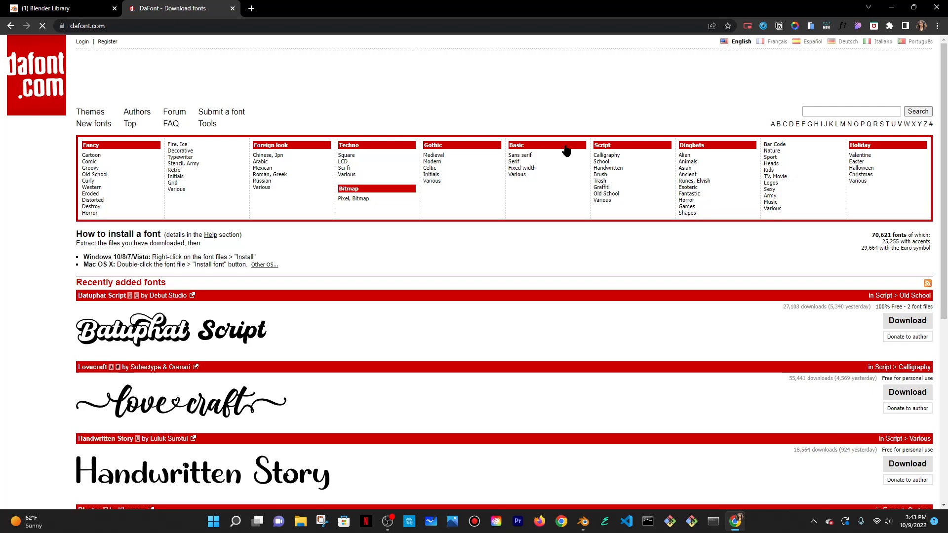
- Search the font site for "yogurt", inspect the Yogurt font's character set and return to the results
left_click(811, 112)
type("yogurt")
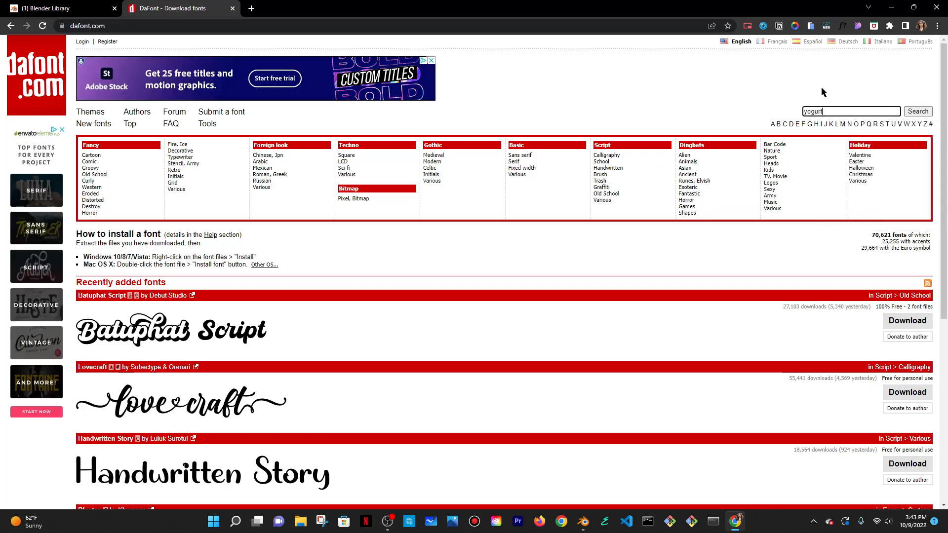
key("Return")
scroll(133, 340, "down", 2)
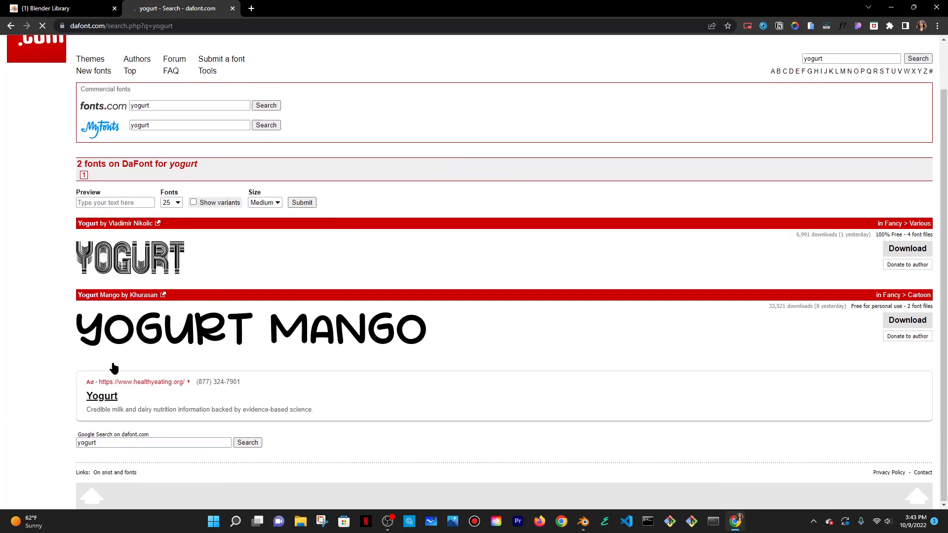
left_click(159, 270)
scroll(340, 126, "down", 5)
scroll(340, 132, "down", 4)
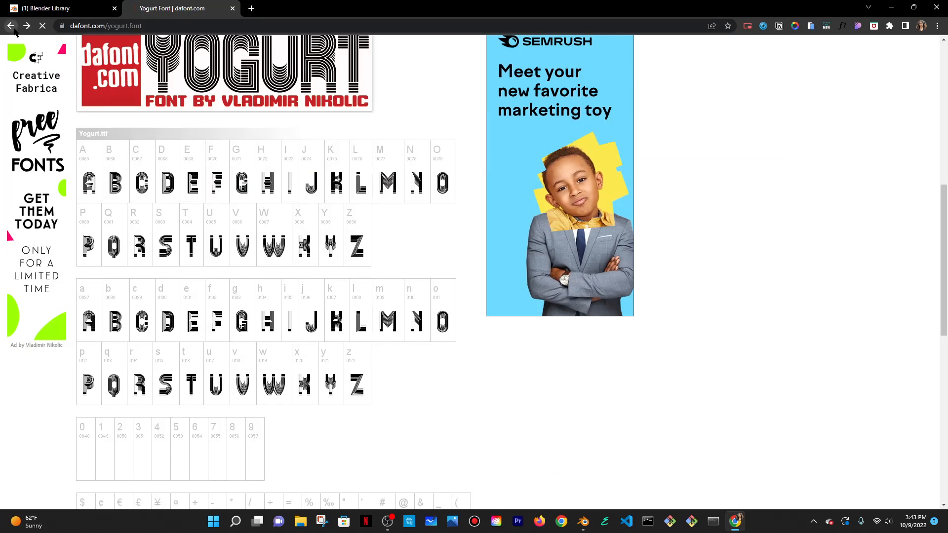
key("alt+Left")
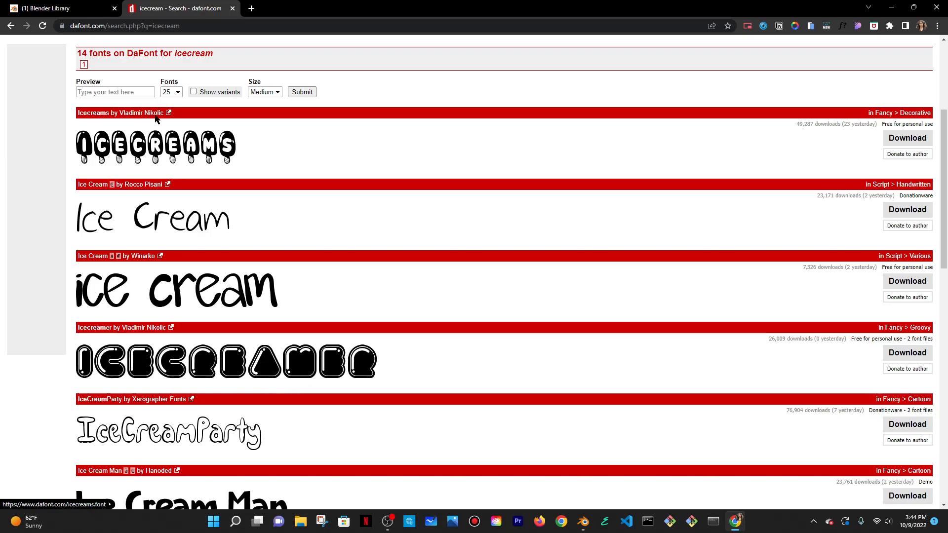
- Open the Icecreams font from the "icecream" search results and download icecreams.zip
left_click(134, 117)
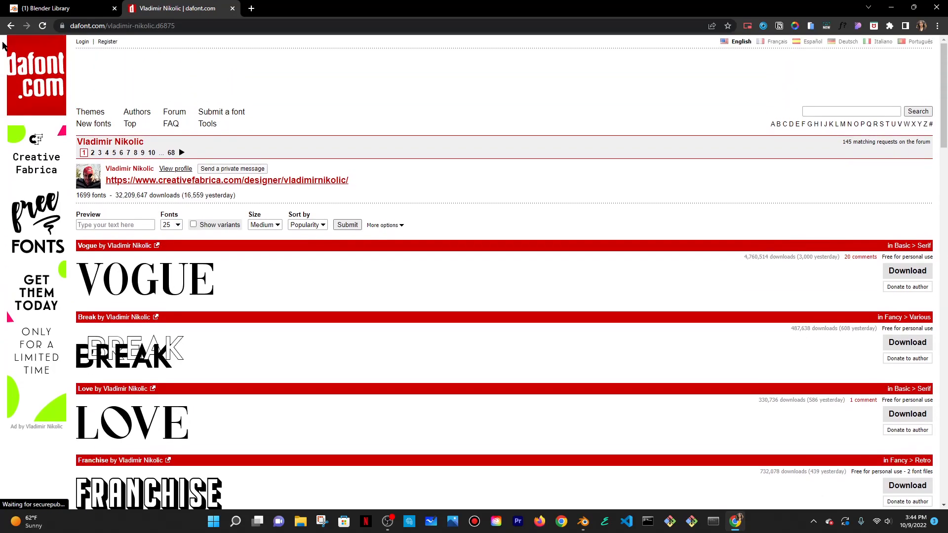
left_click(11, 26)
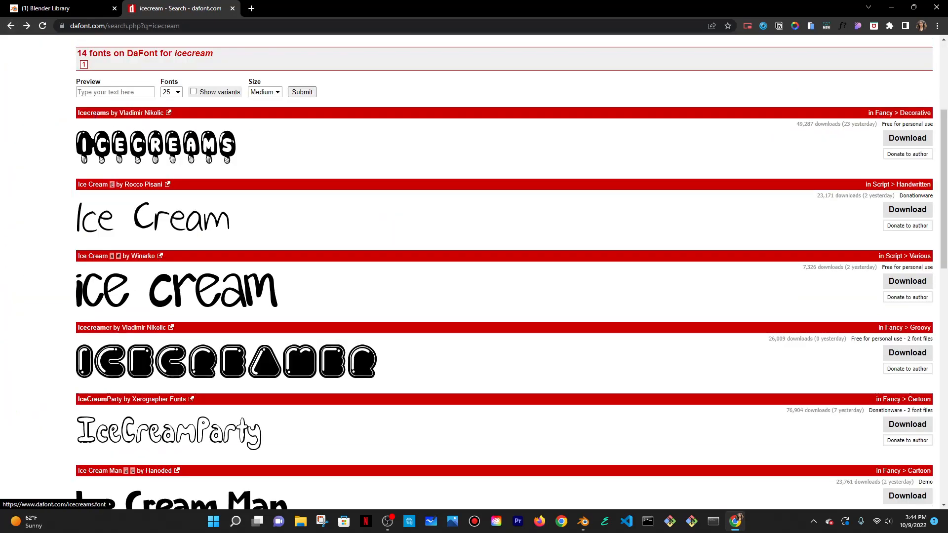
left_click(89, 140)
scroll(321, 240, "down", 2)
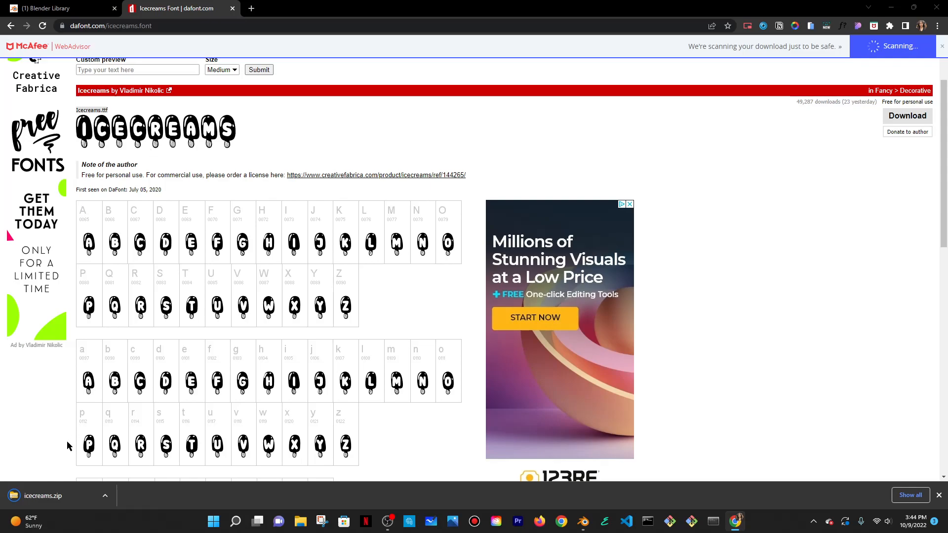
left_click(66, 505)
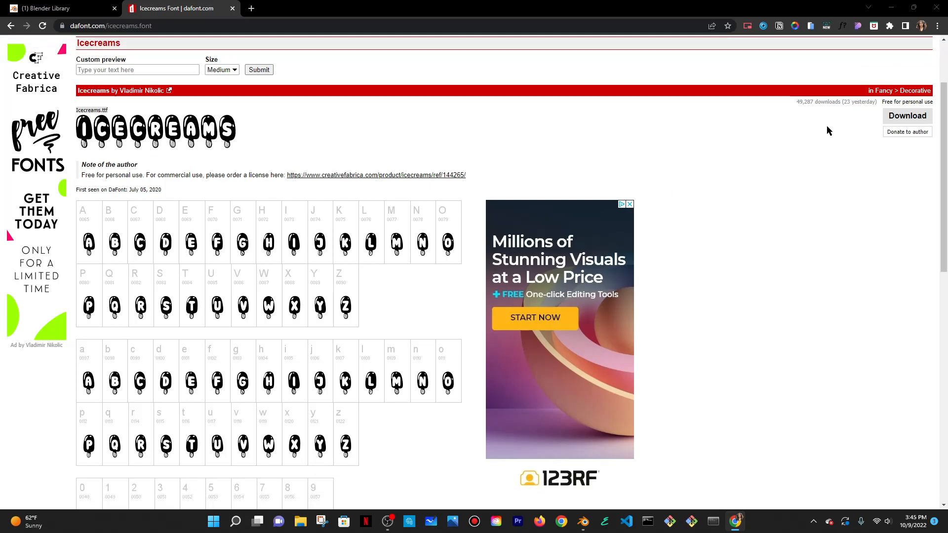
left_click_drag(390, 102, 290, 112)
left_click(655, 25)
- Switch back to Blender and set the viewport to solid shading
key("alt+Tab")
middle_click_drag(450, 248, 641, 208)
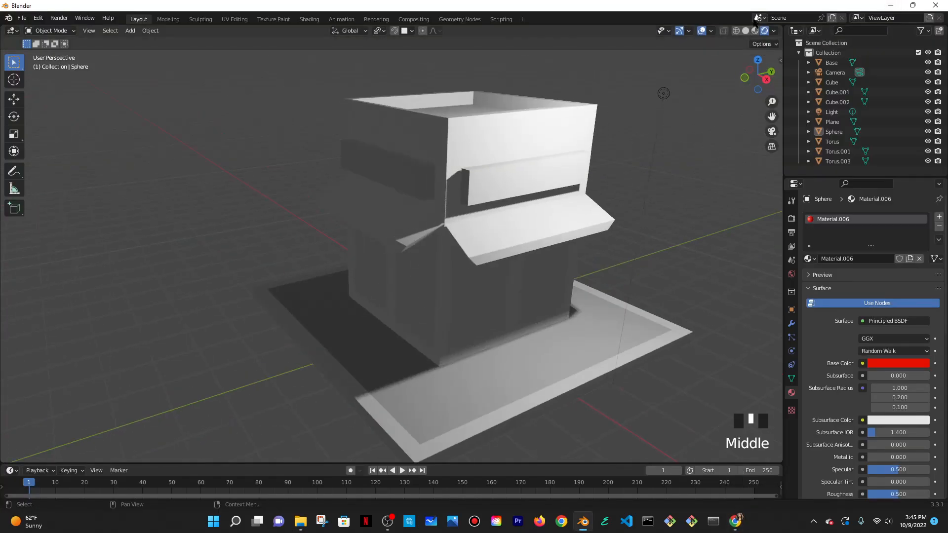
left_click(746, 30)
mouse_move(624, 121)
middle_mouse_down("shift")
mouse_move(637, 214)
mouse_move(482, 252)
mouse_move(442, 216)
middle_mouse_up("shift")
- Add a cube and move it about -5.62 m in X, 1.92 m in Y and 1.82 m in Z
key("shift+a")
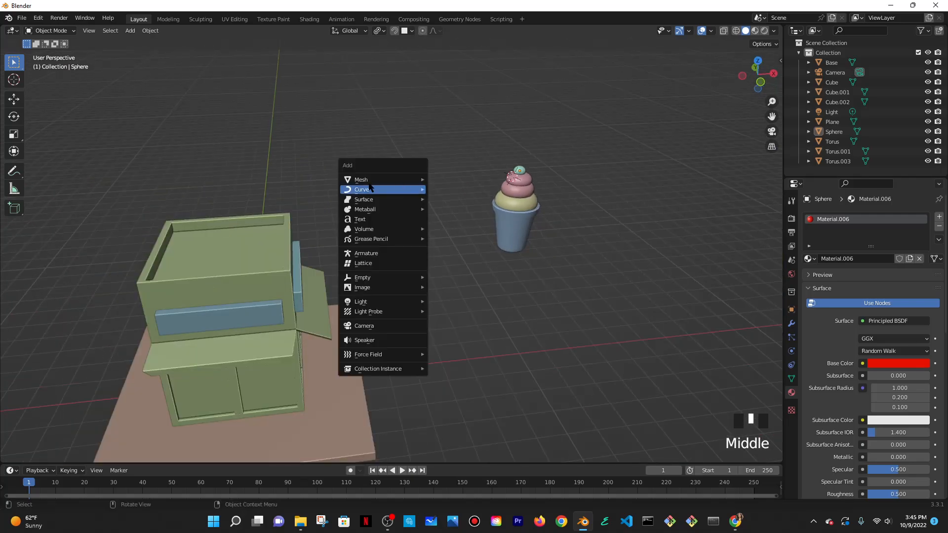
mouse_move(362, 188)
left_click(471, 190)
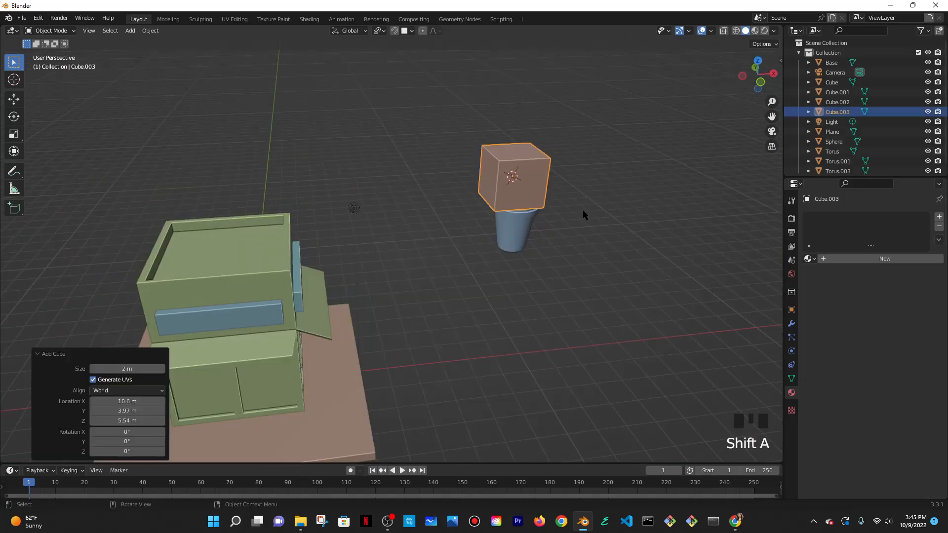
key("g")
left_click(434, 158)
middle_click_drag(433, 159, 415, 56)
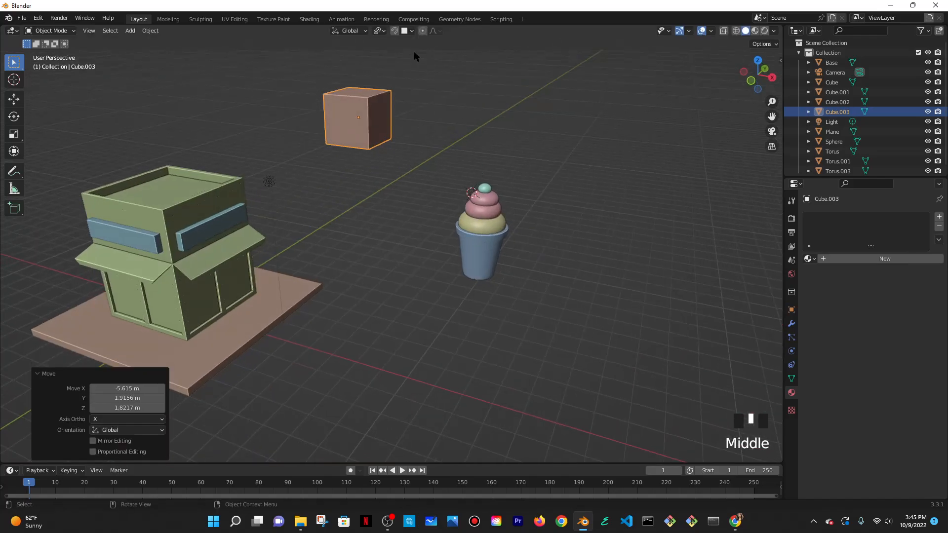
- Create a new geometry node tree for the cube in the Geometry Nodes workspace
left_click(460, 19)
scroll(404, 158, "down", 1)
scroll(427, 148, "up", 3)
middle_click_drag(438, 197, 411, 225)
left_click(392, 281)
scroll(446, 400, "up", 1)
scroll(447, 419, "down", 2)
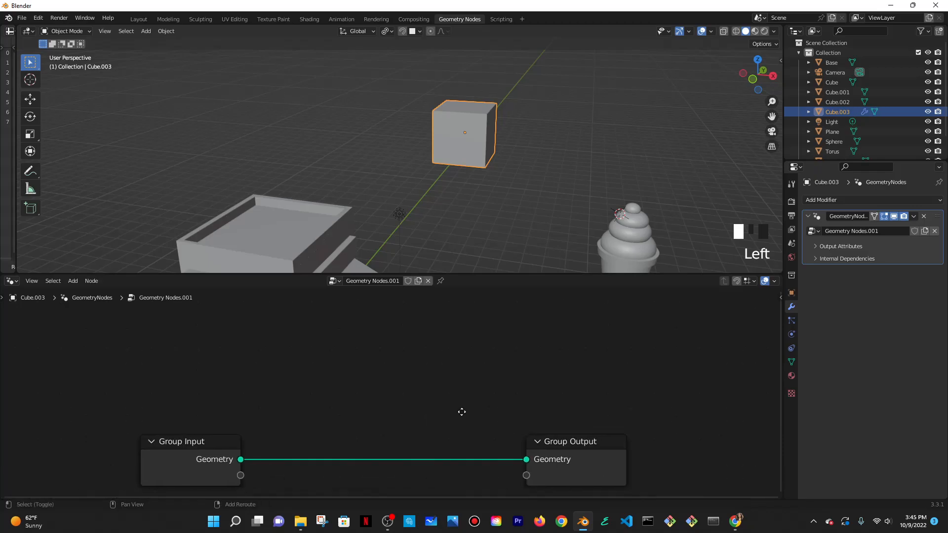
middle_click_drag(446, 419, 517, 342, "shift")
scroll(584, 399, "up", 1)
- Add a String to Curves node and connect its Curve Instances to the Group Output's Geometry in place of the Group Input
left_click_drag(588, 384, 76, 370)
left_click(362, 371)
key("shift+a")
left_click(320, 280)
type("string to")
key("Return")
left_click(321, 338)
left_click_drag(469, 335, 536, 378)
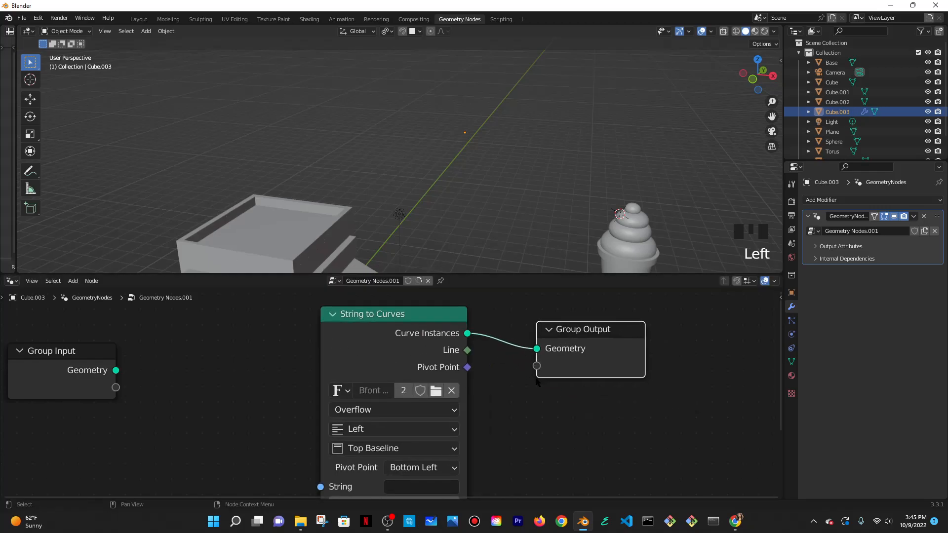
- Set the string of the String to Curves node to FROYO
middle_click_drag(505, 185, 447, 116)
scroll(516, 163, "down", 2)
middle_click_drag(551, 408, 564, 260)
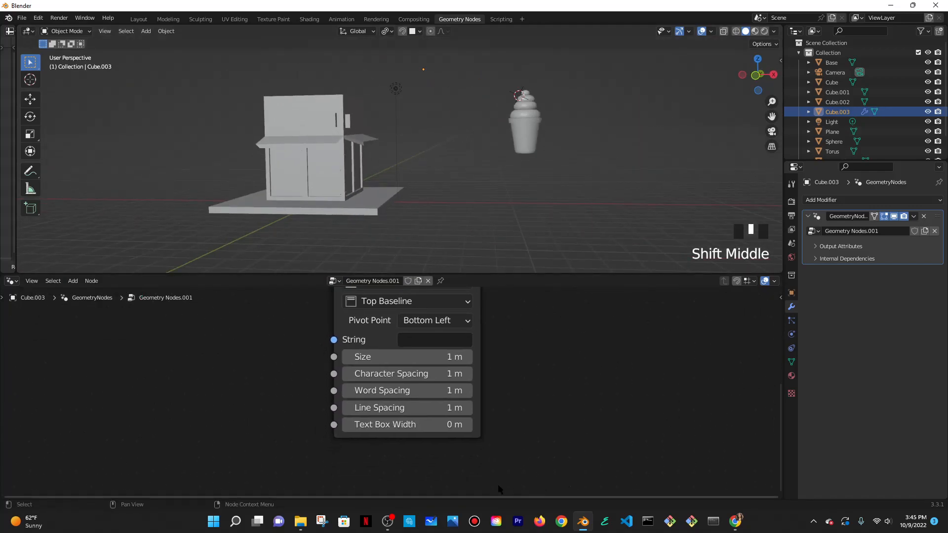
middle_click_drag(523, 332, 626, 361)
scroll(578, 364, "up", 2)
middle_click_drag(689, 346, 520, 363)
left_click(421, 383)
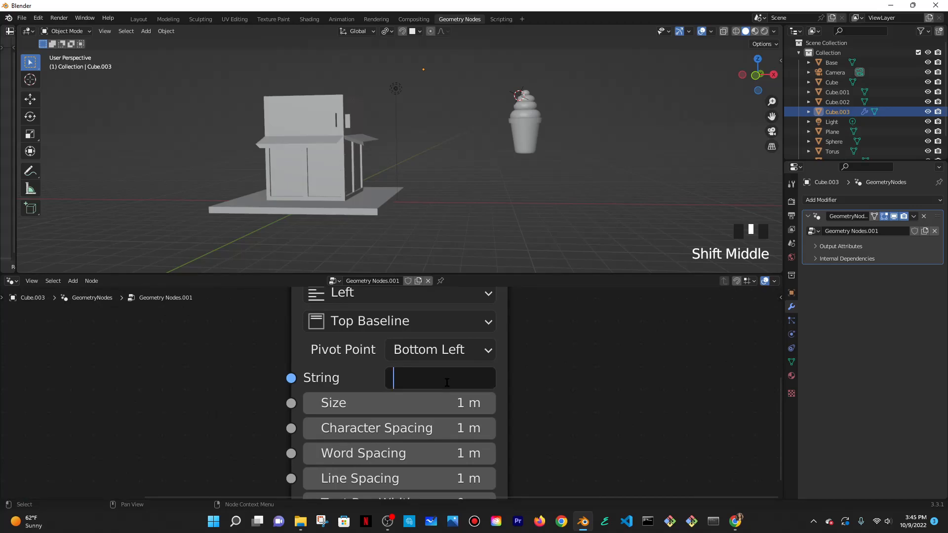
type("FROYO")
key("Return")
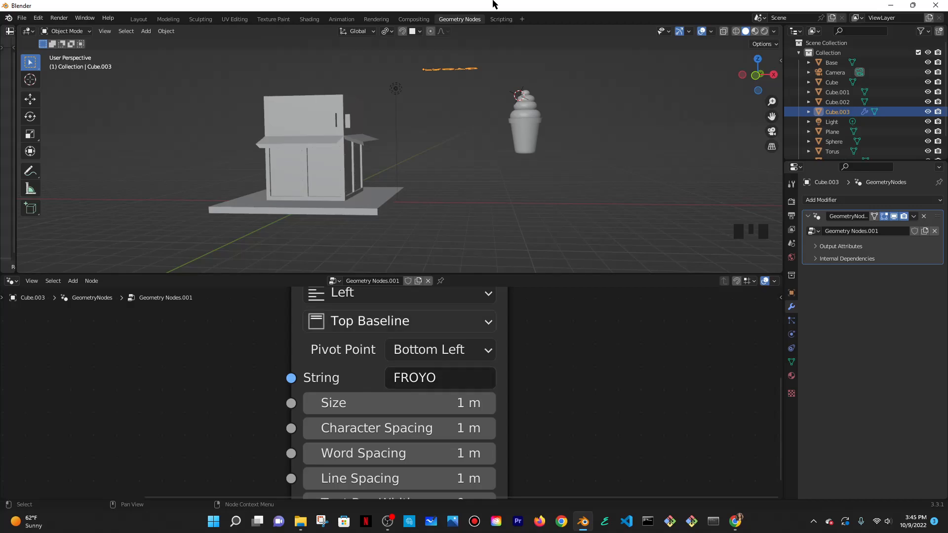
- Add a Transform node between the String to Curves node and the Group Output
scroll(525, 307, "down", 1)
middle_click_drag(535, 321, 424, 467)
middle_click_drag(508, 93, 512, 174)
scroll(629, 350, "down", 1)
left_click_drag(546, 333, 598, 340)
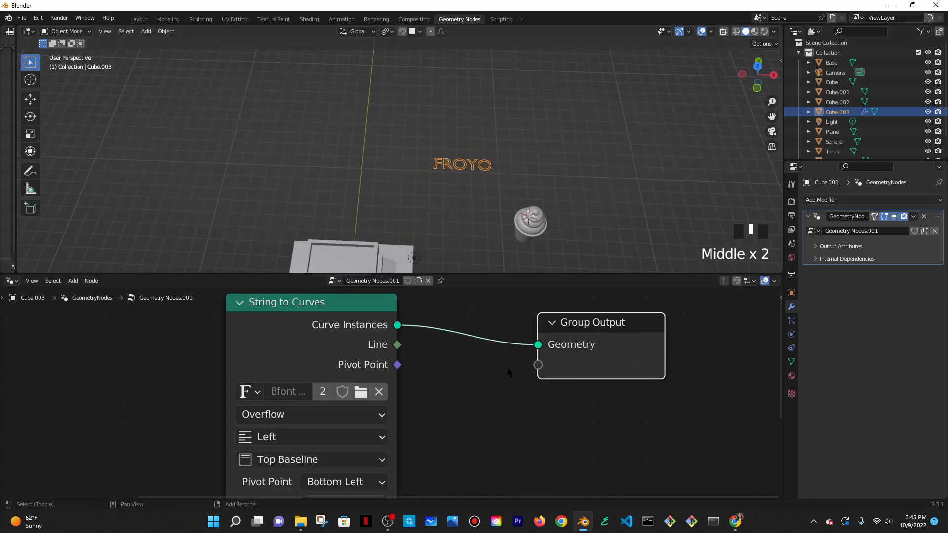
key("shift+a")
type("tr")
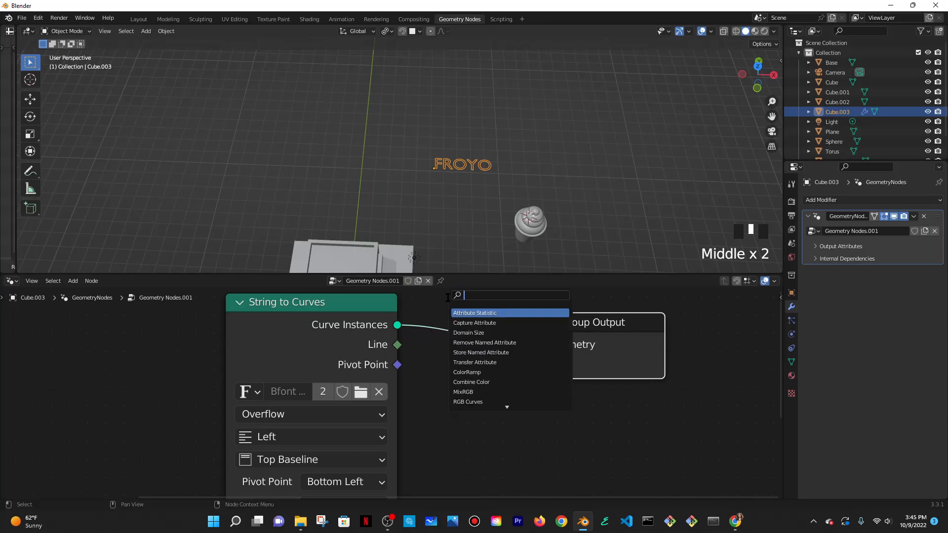
type("ans")
key("Return")
left_click(428, 290)
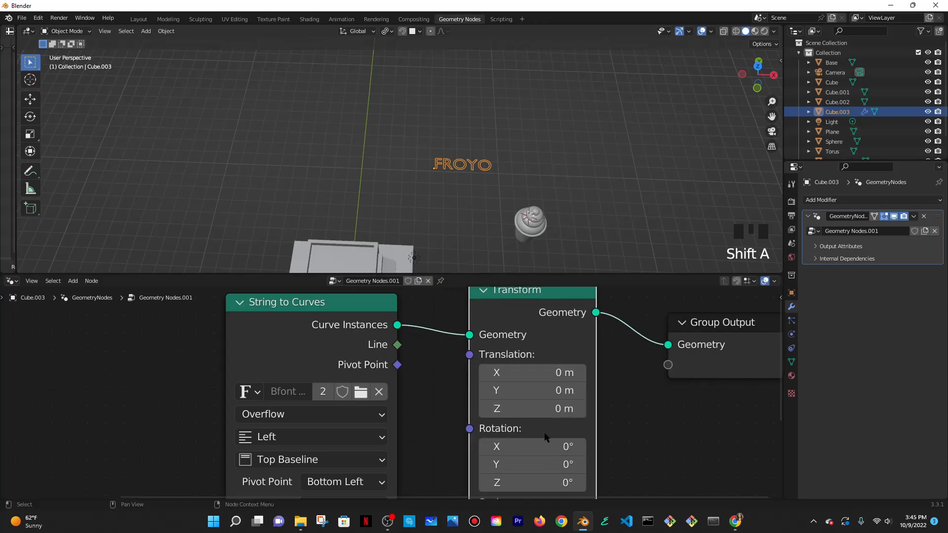
- Set the Transform node's X rotation to 90° so the FROYO text stands upright
left_click(520, 448)
type("90")
left_click(524, 446)
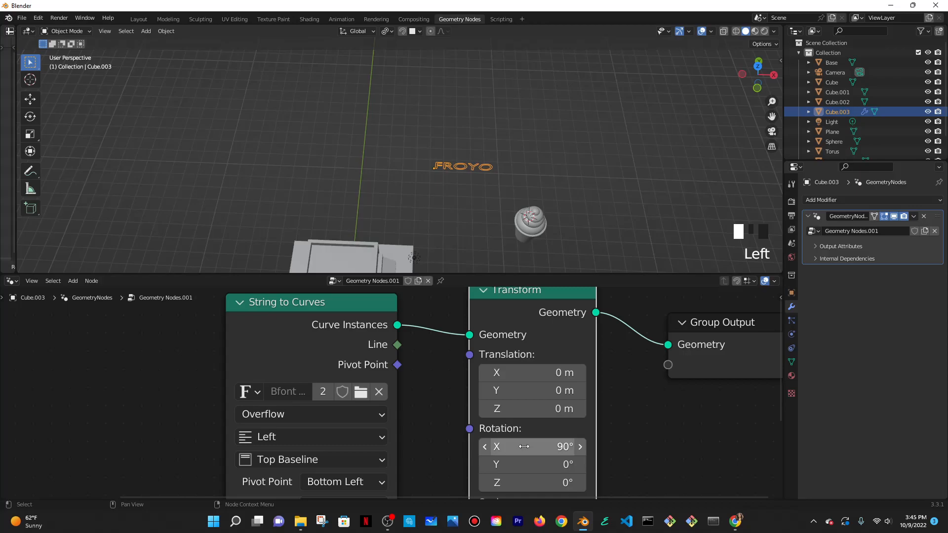
middle_click_drag(547, 192, 515, 198)
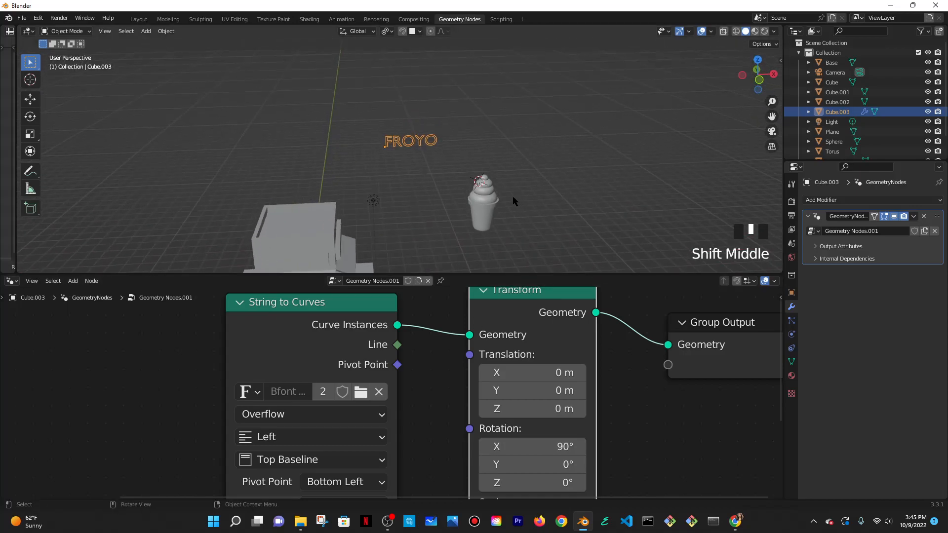
scroll(429, 183, "up", 1)
scroll(433, 180, "down", 5)
scroll(431, 182, "up", 4)
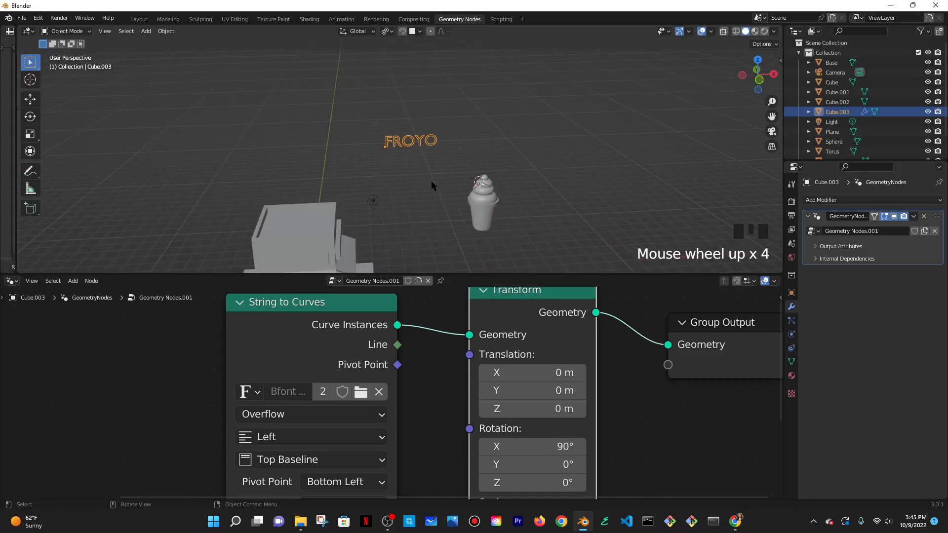
middle_click_drag(624, 387, 628, 373)
left_click(545, 394)
left_click(447, 411)
left_click(523, 466)
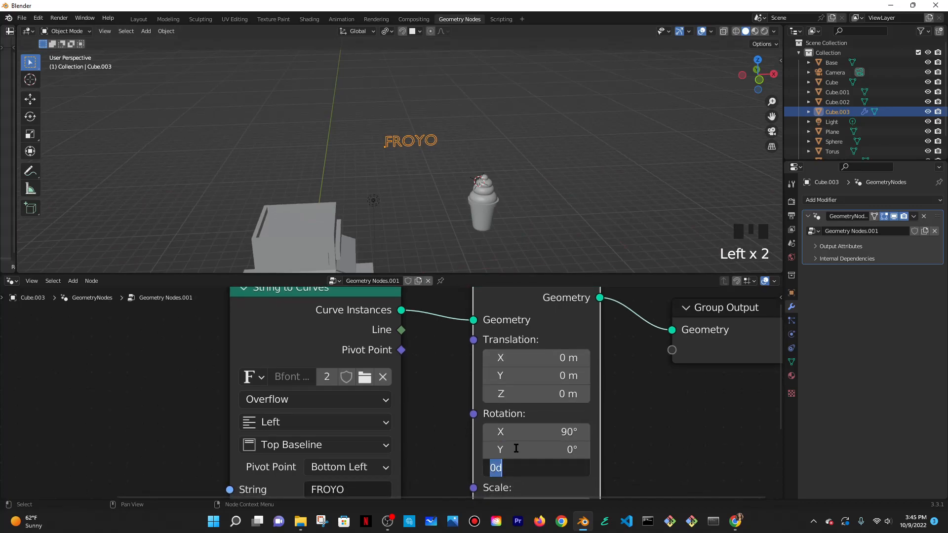
scroll(375, 111, "down", 2, "shift")
mouse_move(424, 128)
middle_mouse_down("shift")
mouse_move(443, 120)
mouse_move(442, 107)
mouse_move(446, 150)
mouse_move(426, 151)
mouse_move(434, 131)
middle_mouse_up("shift")
scroll(414, 153, "up", 3)
scroll(408, 154, "down", 2, "shift")
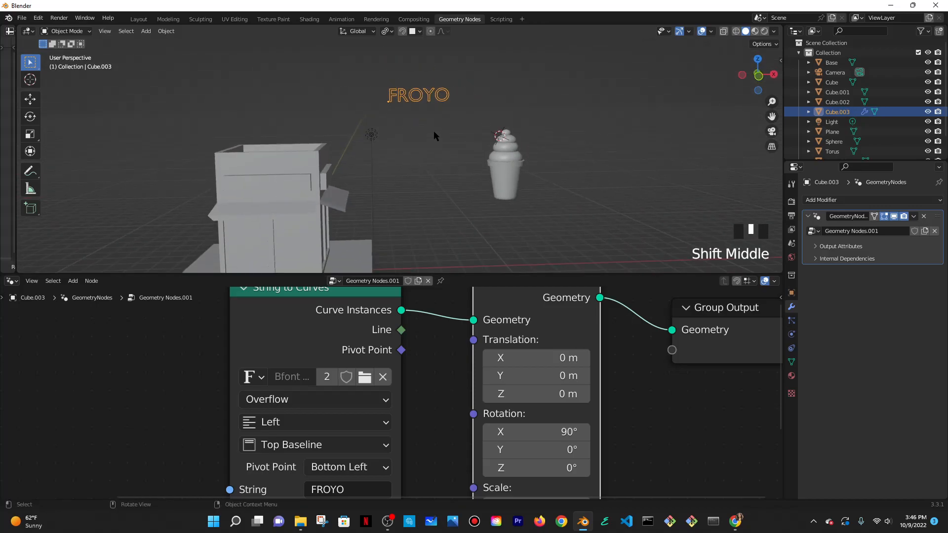
- Duplicate the FROYO text object and place the copy above the frozen yogurt cup
key("shift+d")
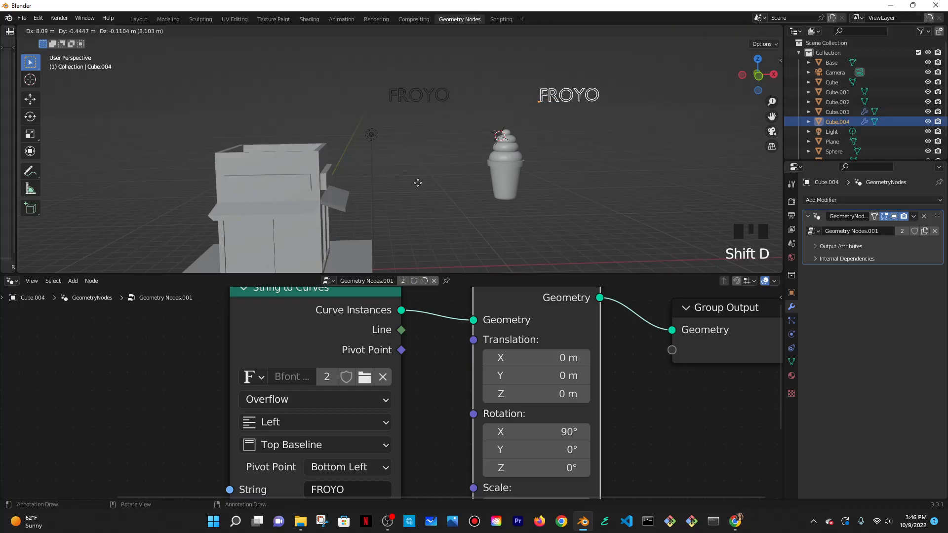
left_click(402, 181)
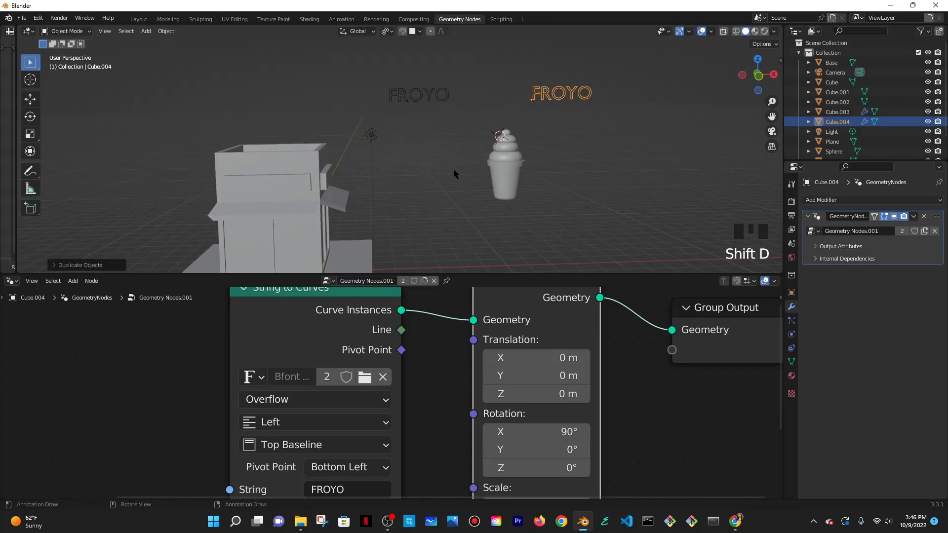
left_click(837, 112)
left_click(845, 122)
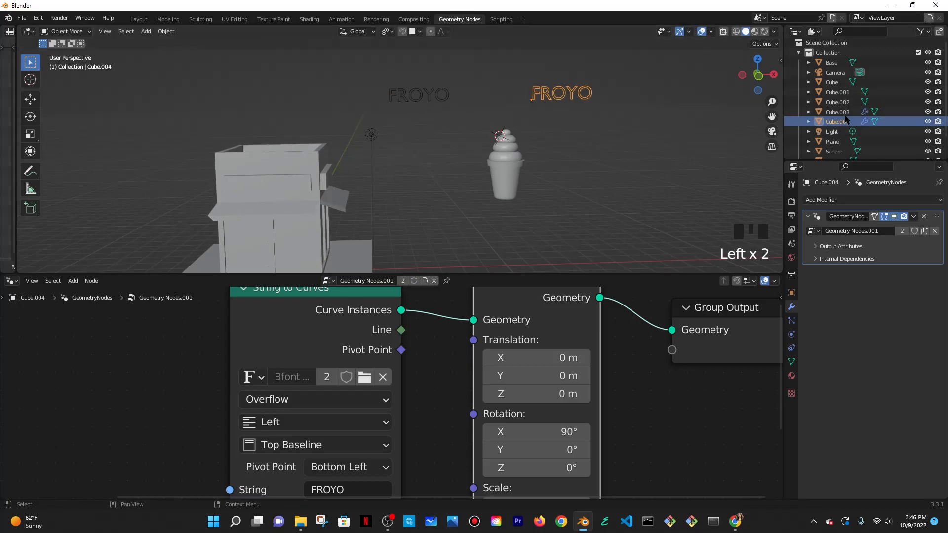
- Try a Z rotation of 180° in the original FROYO text's Transform node and undo it
left_click(837, 112)
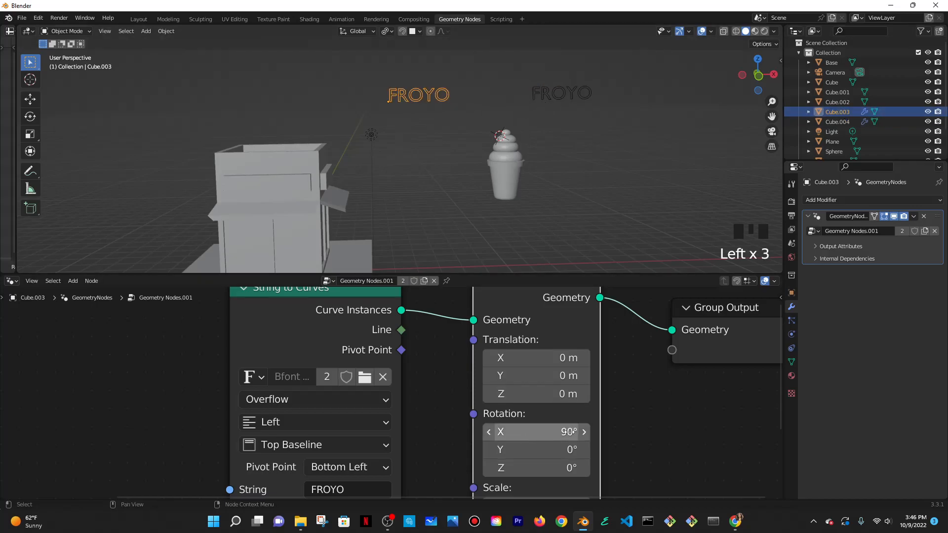
left_click(549, 450)
left_click(562, 491)
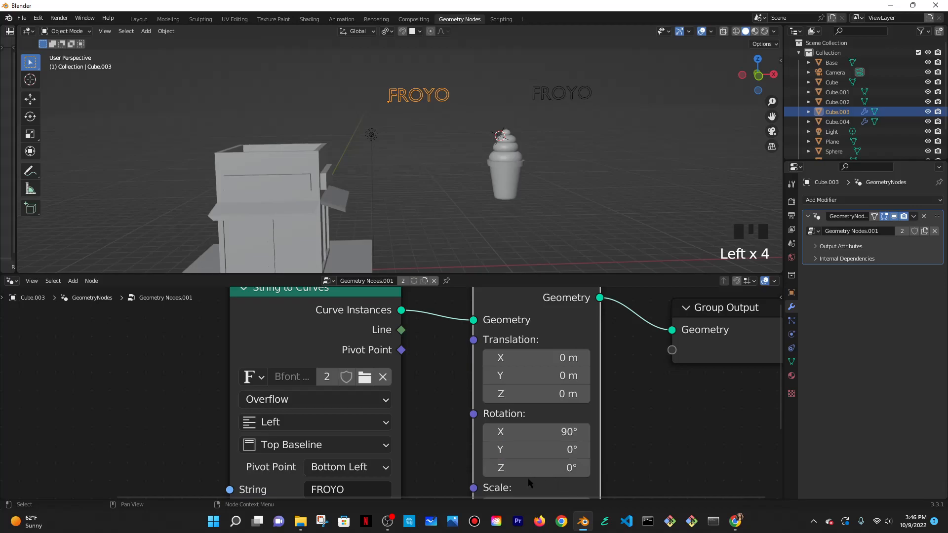
left_click(528, 471)
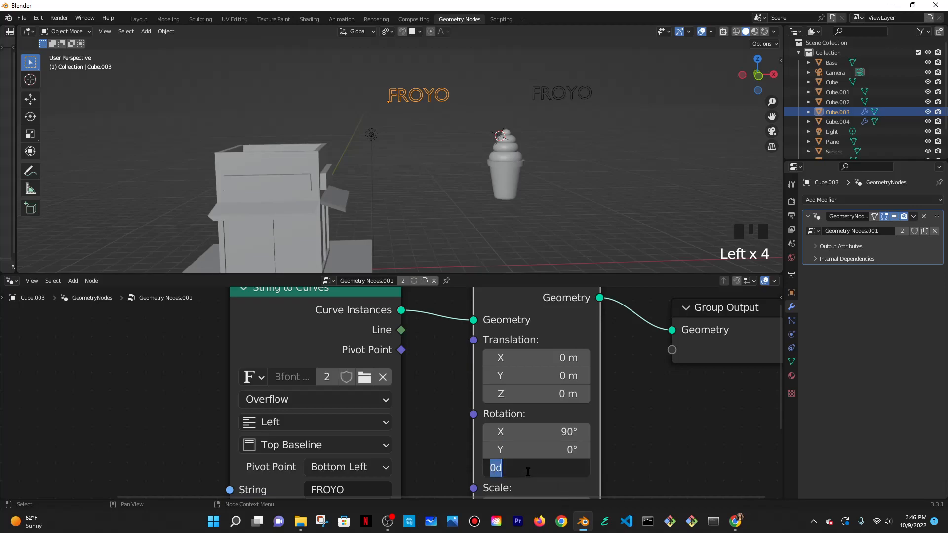
type("180")
key("Return")
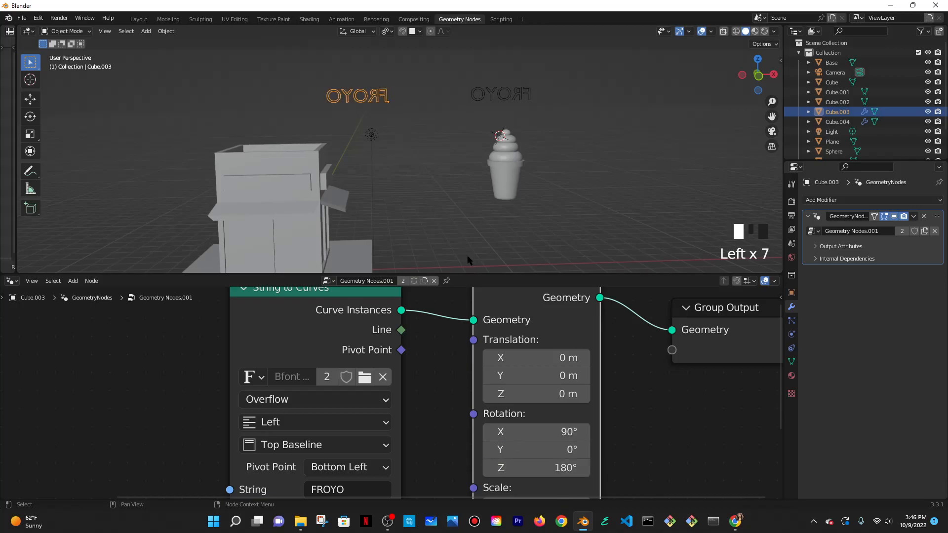
key("ctrl+z")
- Add a Realize Instances node between the Transform node and the Group Output
left_click(568, 75)
scroll(410, 415, "down", 5)
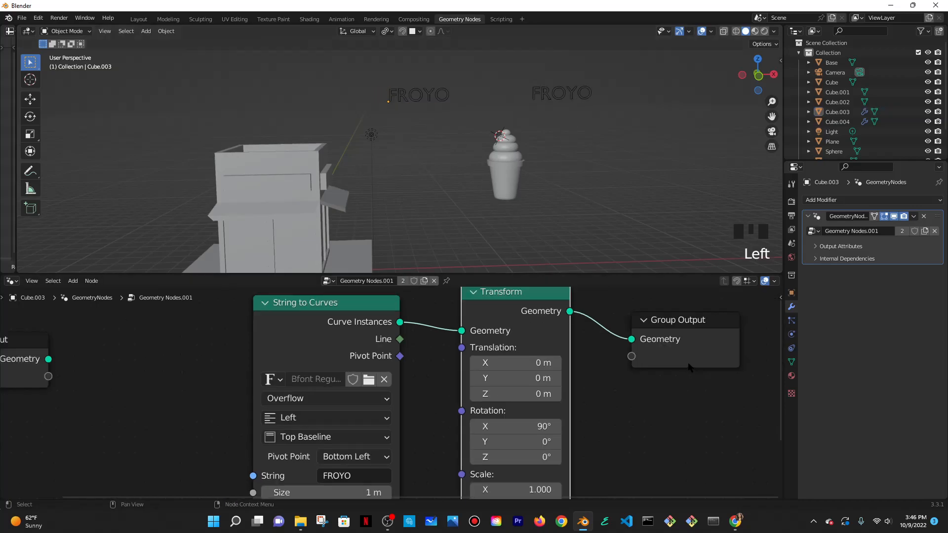
key("shift+a")
type("realize")
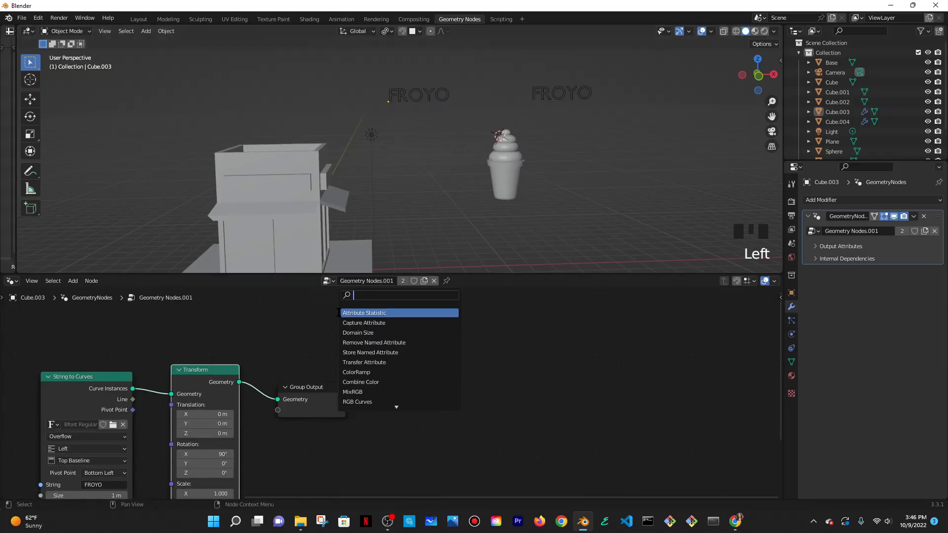
key("Return")
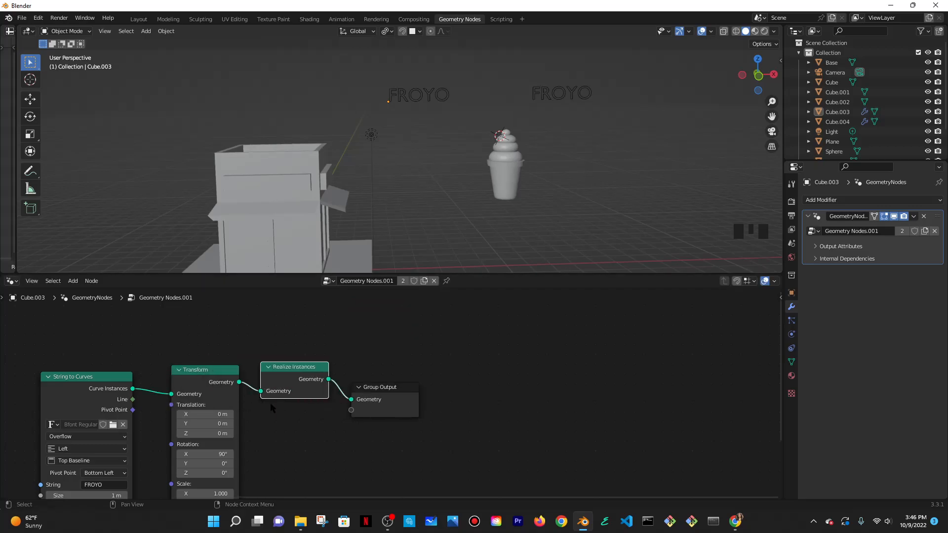
left_click(284, 395)
- With Realize Instances in place, try the original text's Z rotation at 180° again and undo it
left_click(439, 99)
scroll(394, 385, "up", 4)
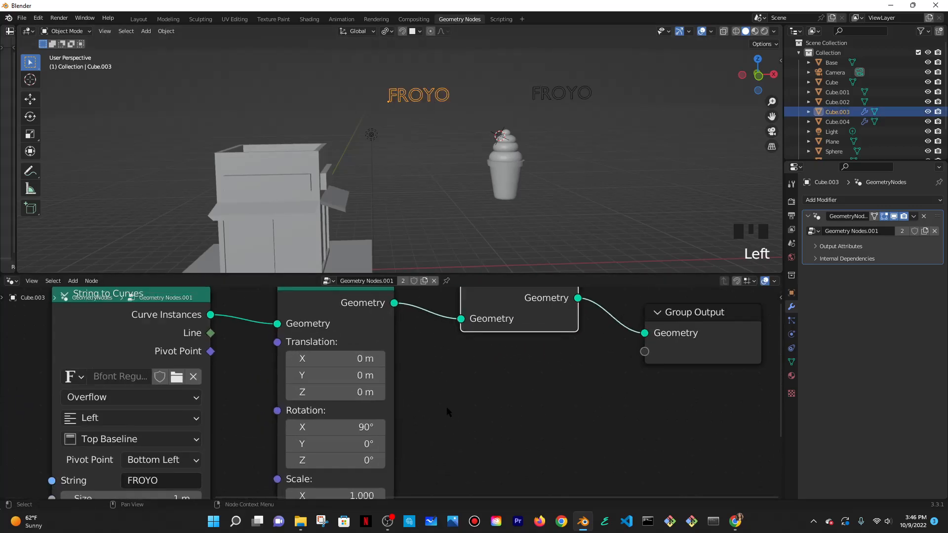
left_click(431, 403)
type("180")
key("Return")
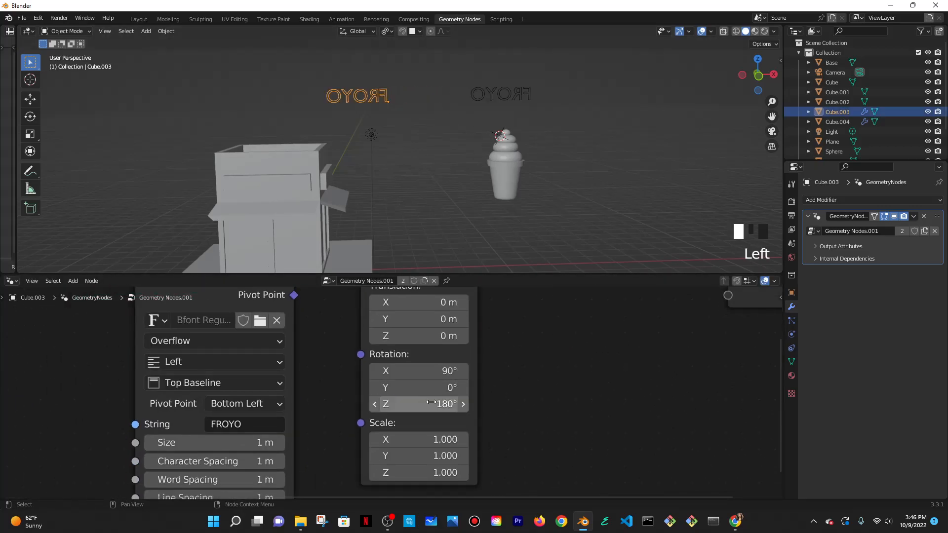
key("ctrl+z")
left_click(560, 92)
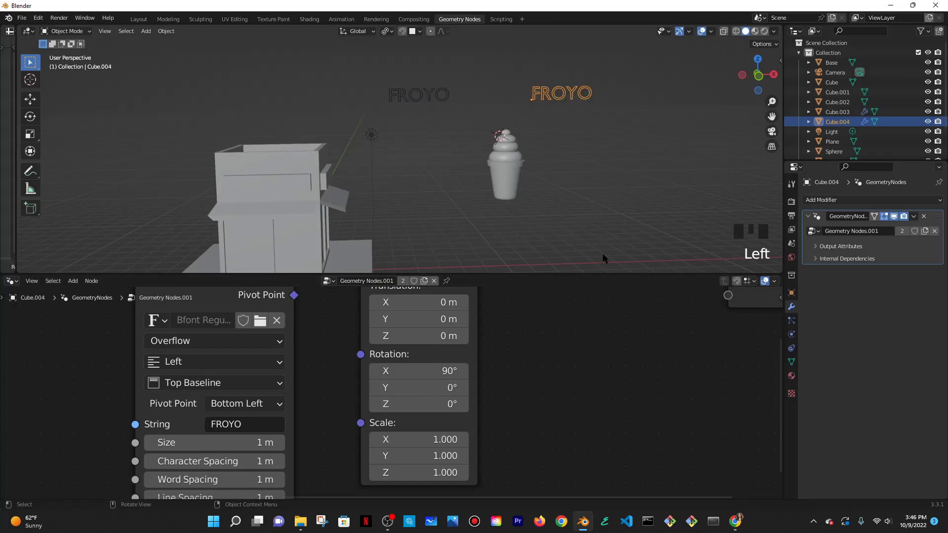
middle_click_drag(689, 298, 623, 329)
left_click_drag(540, 349, 571, 337)
key("shift+a")
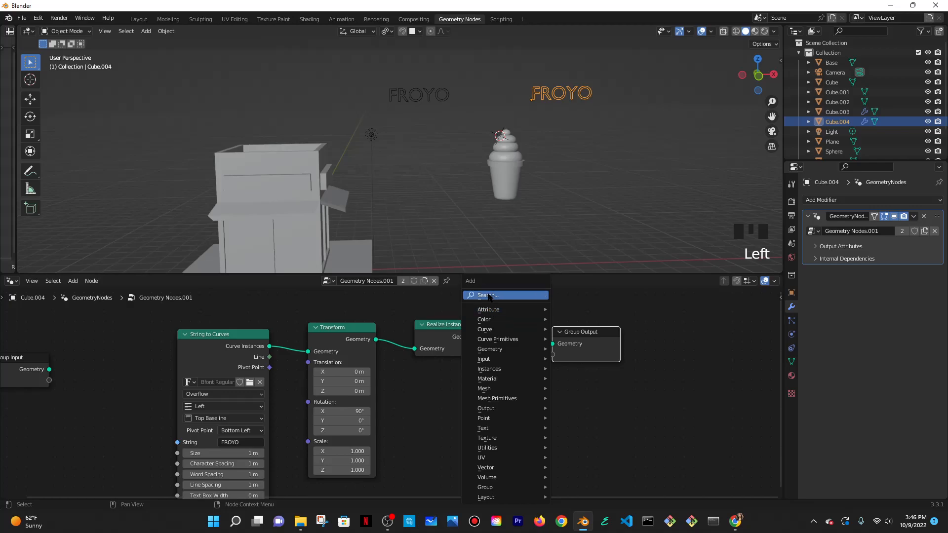
left_click(446, 107)
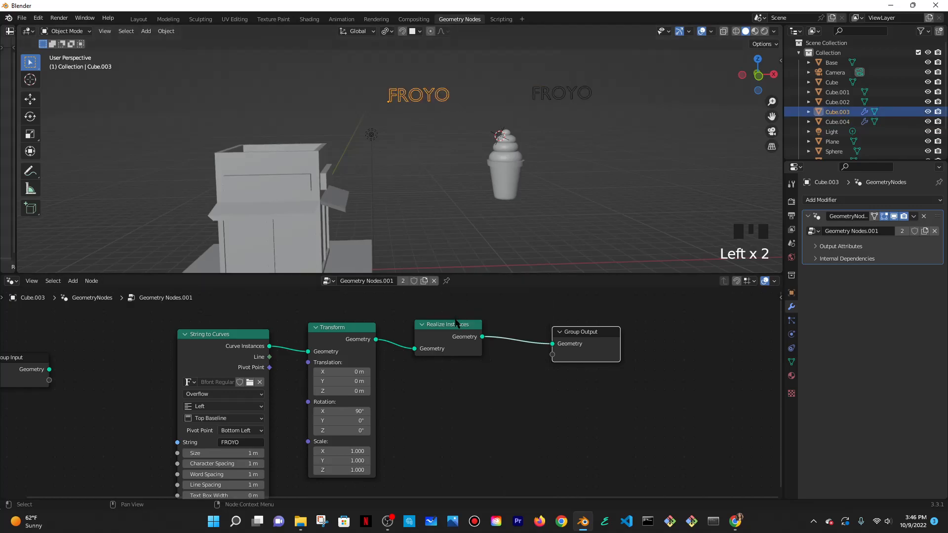
- Delete the duplicated FROYO text above the frozen yogurt cup
left_click(566, 97)
key("x")
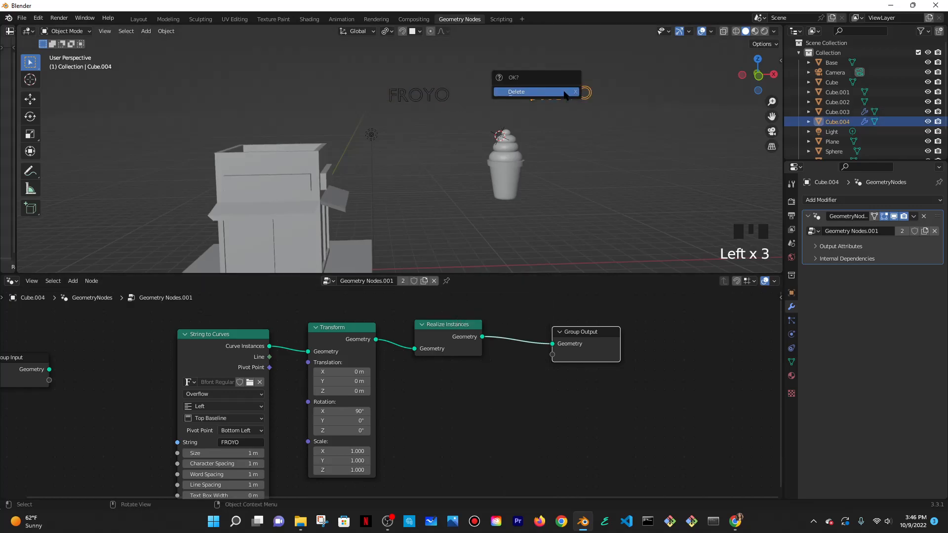
left_click(526, 92)
- Duplicate the remaining FROYO text again, try changing the node tree's rotation, undo that change and delete the copy
left_click(414, 100)
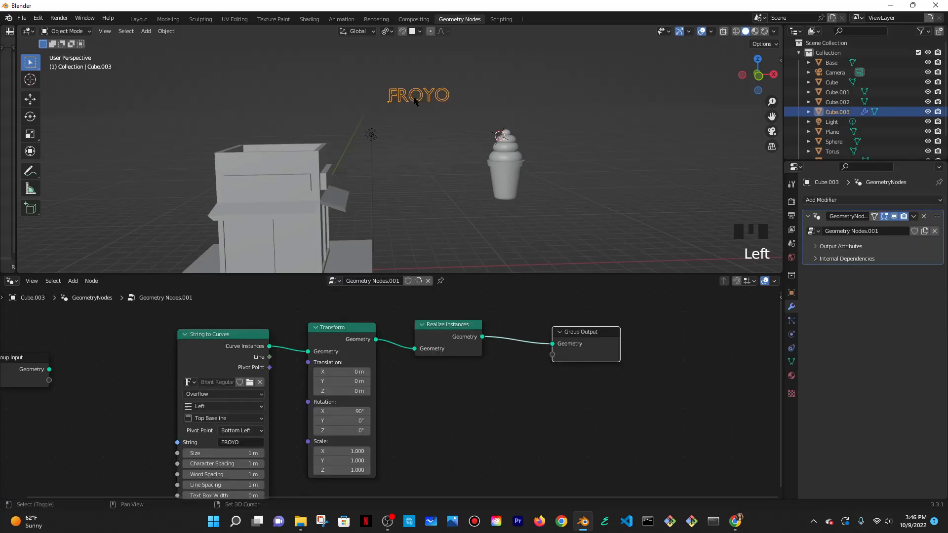
key("shift+a")
key("shift+d")
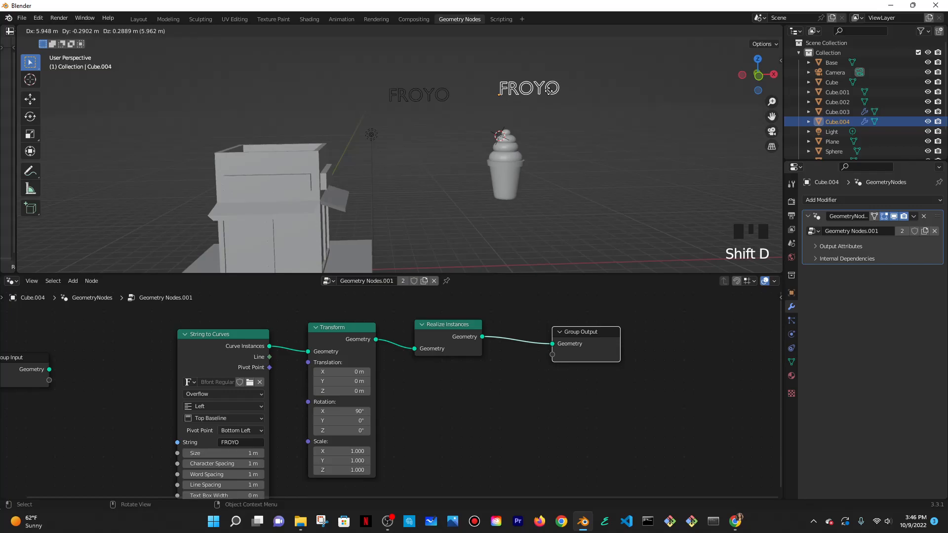
left_click(549, 90)
left_click_drag(345, 421, 359, 421)
key("ctrl+z")
key("x")
left_click(504, 87)
- Delete the Realize Instances node and reconnect the Transform node's Geometry directly to the Group Output
left_click(431, 101)
scroll(431, 118, "up", 2)
scroll(444, 378, "down", 2)
left_click(450, 328)
key("x")
left_click_drag(377, 344, 564, 346)
left_click_drag(576, 343, 492, 355)
- Add a Fill Curve node between the Transform node and the Group Output
scroll(484, 393, "up", 1)
middle_click_drag(484, 394, 560, 391, "shift")
key("shift+a")
left_click(482, 298)
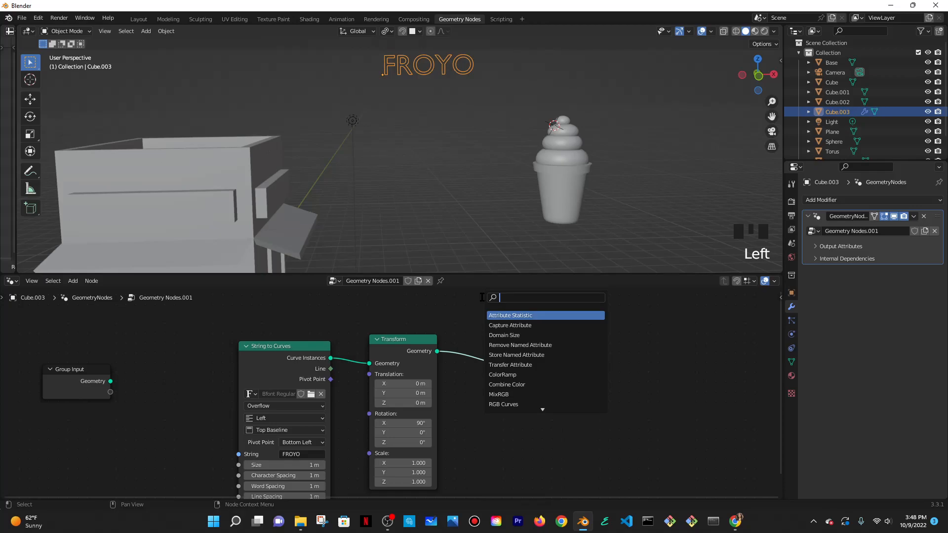
type("fil")
key("Return")
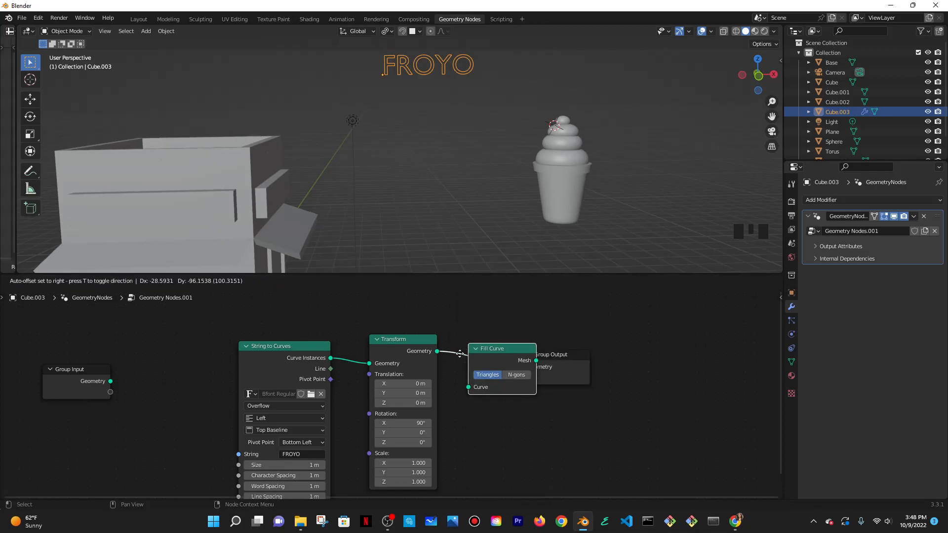
left_click(440, 314)
- Set the Fill Curve node to N-gons and compare the result with Triangles in wireframe display
scroll(493, 365, "up", 5)
left_click(464, 409)
scroll(545, 380, "up", 1)
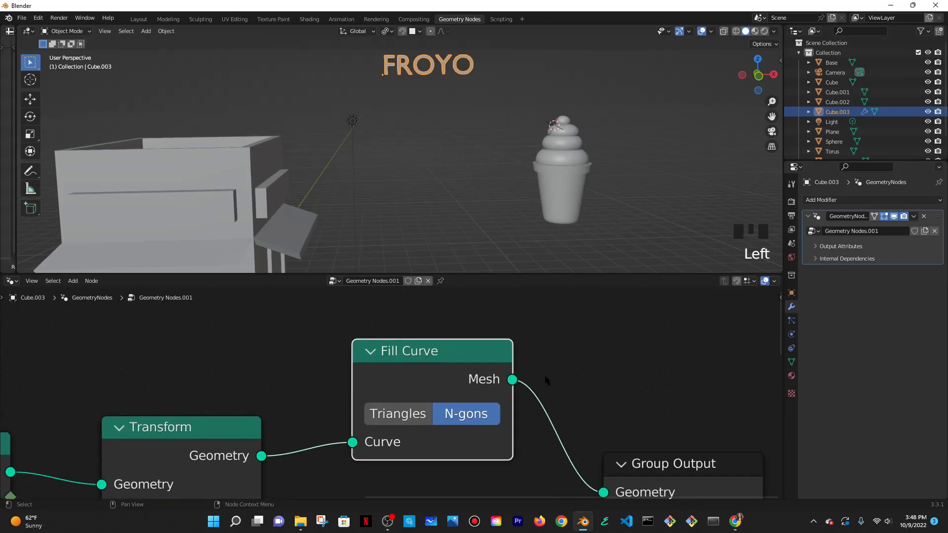
left_click(735, 32)
middle_click_drag(488, 99, 395, 158, "shift")
scroll(494, 153, "up", 7)
left_click(422, 412)
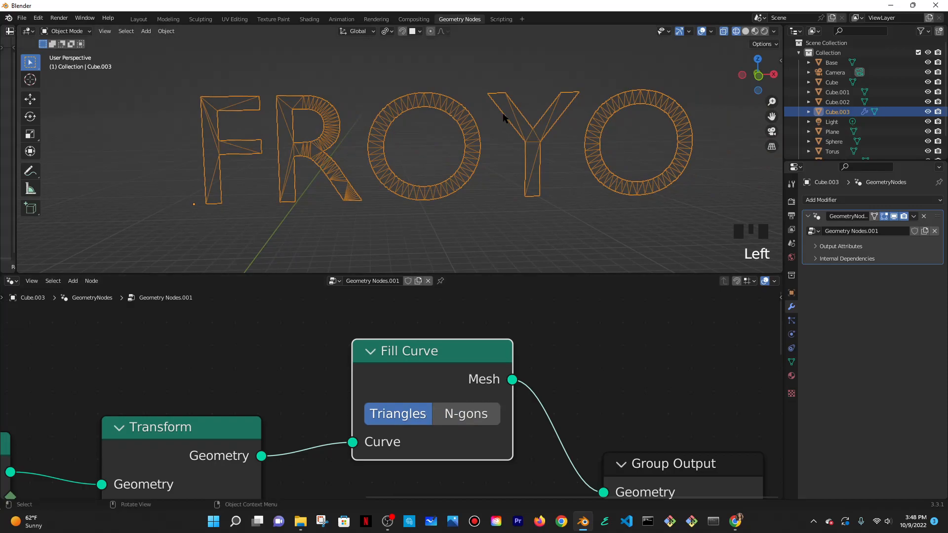
left_click(466, 413)
scroll(531, 131, "down", 5)
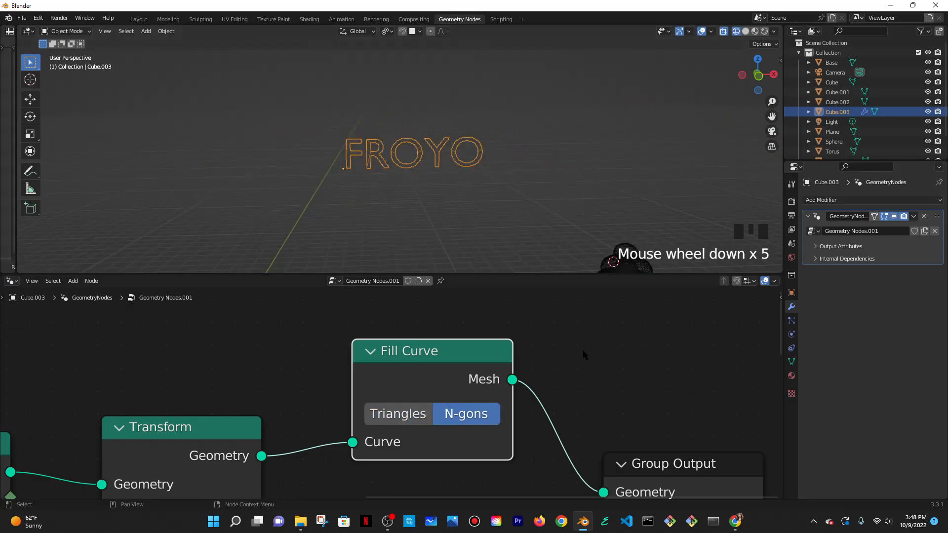
- Add an Extrude Mesh node between the Fill Curve node and the Group Output to give the letters depth
scroll(469, 335, "down", 2)
key("shift+a")
type("extu")
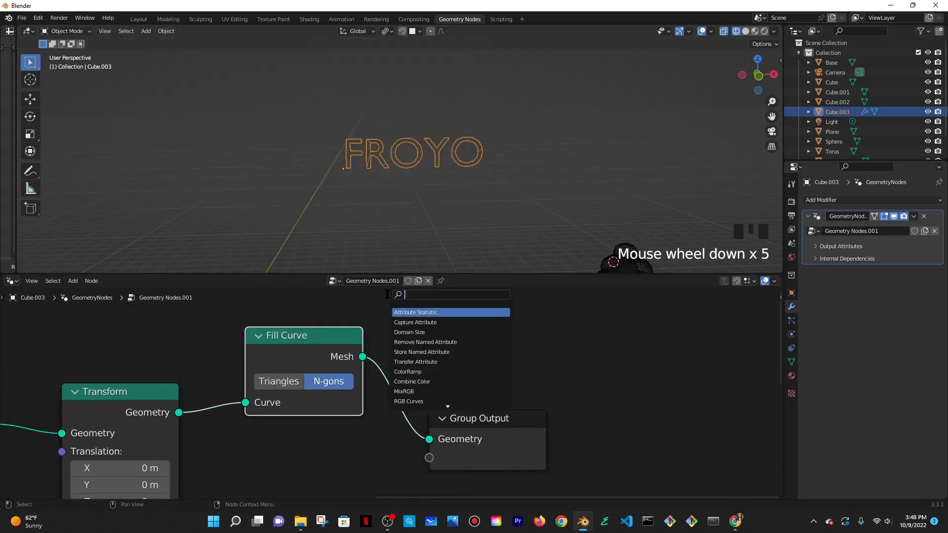
key("BackSpace")
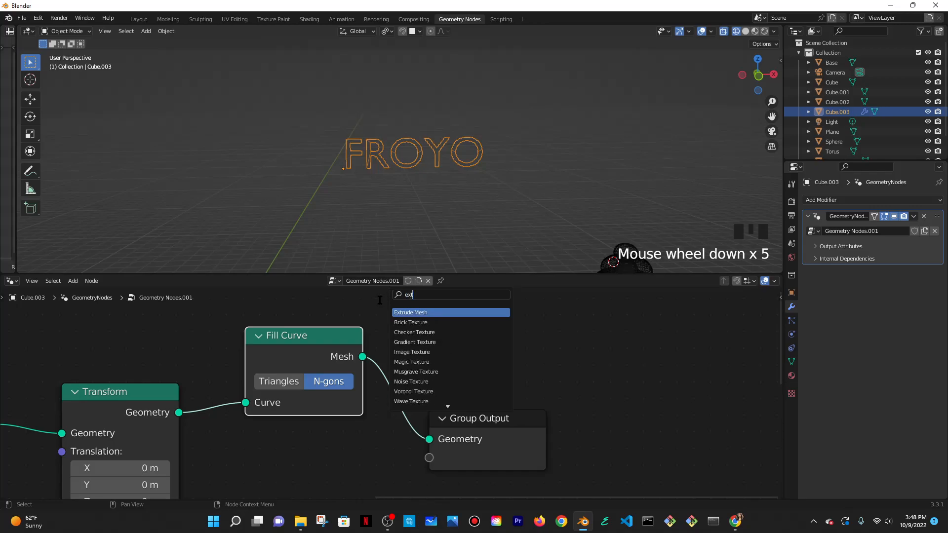
key("Return")
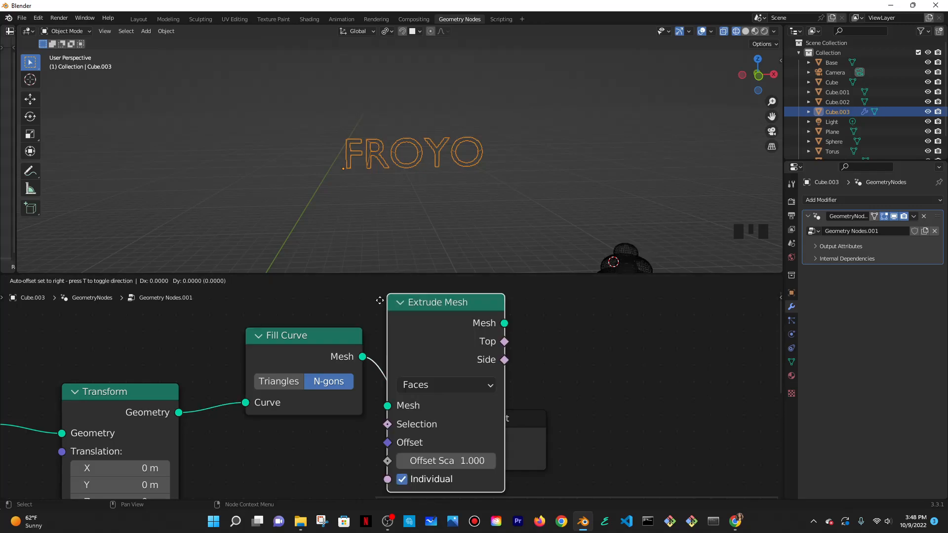
left_click(605, 345)
middle_click_drag(598, 158, 639, 102)
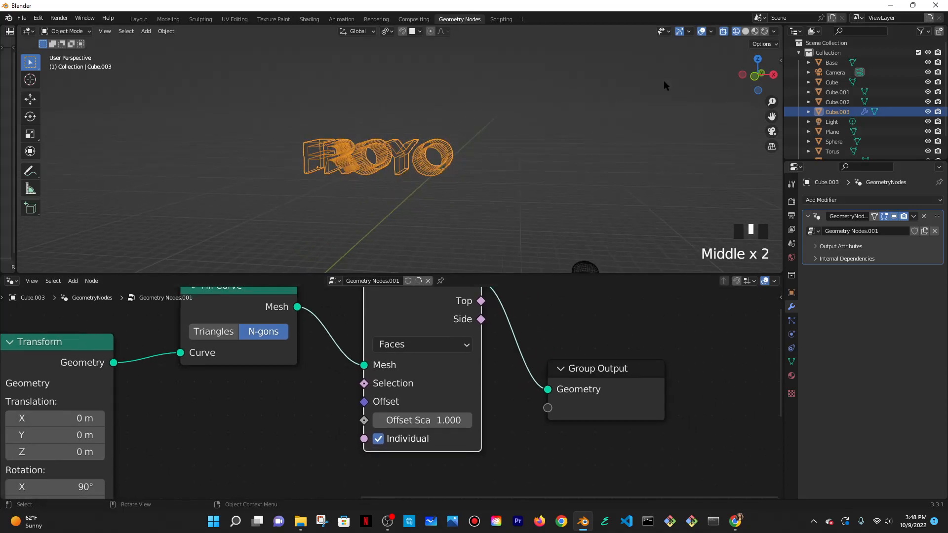
- Display the scene in solid shading and set the Extrude Mesh node's Offset Scale to 0.1
left_click(745, 31)
left_click(424, 414)
type("0.1")
key("Return")
middle_click_drag(452, 173, 422, 118)
middle_click_drag(360, 143, 422, 162)
- Add a Join Geometry node between the Extrude Mesh node and the Group Output
scroll(562, 347, "down", 3)
middle_click_drag(568, 345, 496, 394)
key("shift+a")
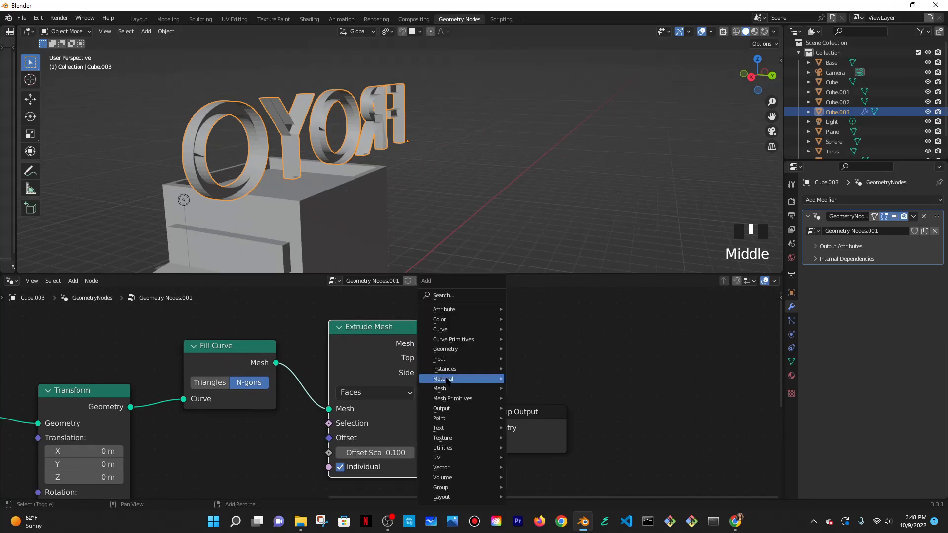
left_click(443, 296)
type("join g")
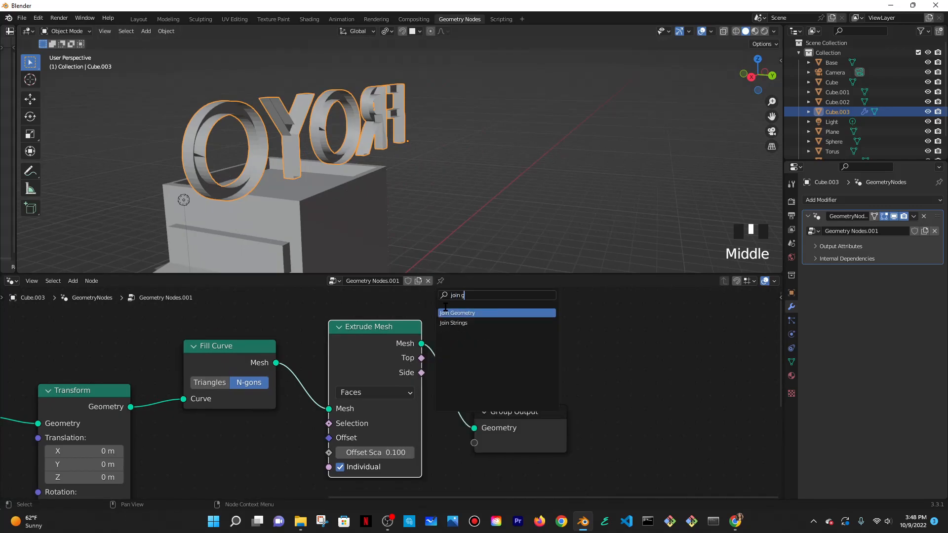
left_click(457, 322)
left_click(506, 405)
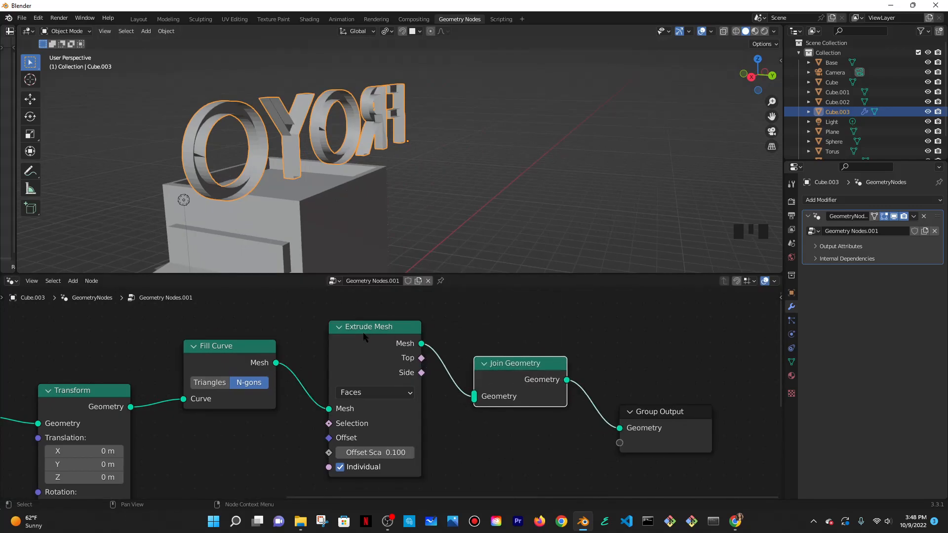
- Connect the Fill Curve node's Mesh output to the Join Geometry node as well, closing the open side of the letters
left_click_drag(365, 334, 368, 339)
left_click_drag(276, 363, 479, 394)
left_click_drag(277, 364, 474, 396)
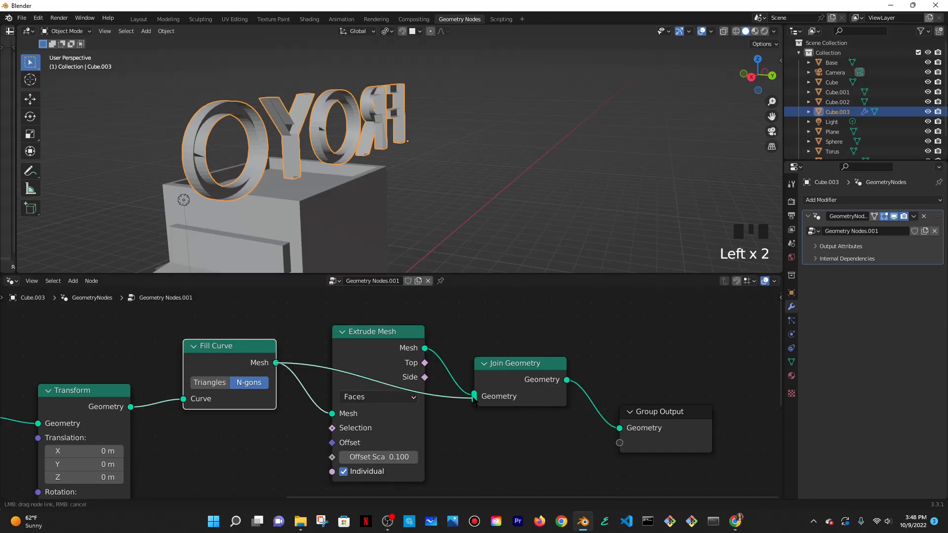
middle_click_drag(449, 135, 603, 129)
scroll(603, 129, "down", 4)
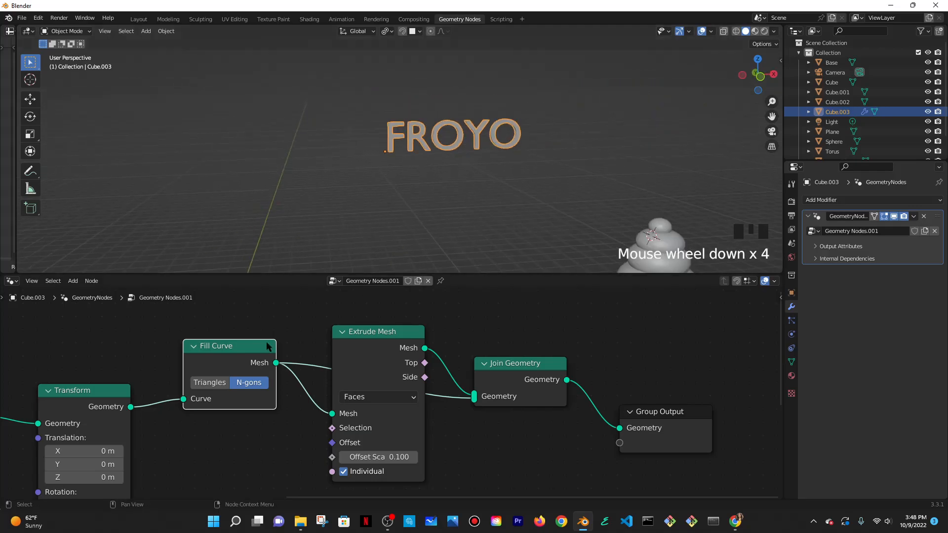
- Load the Icecreams Regular font from the Desktop folder into the String to Curves node
middle_click_drag(190, 342, 611, 306)
scroll(403, 347, "up", 3)
scroll(403, 346, "up", 1)
middle_click_drag(446, 389, 502, 388)
left_click_drag(368, 344, 368, 364)
scroll(390, 391, "up", 1)
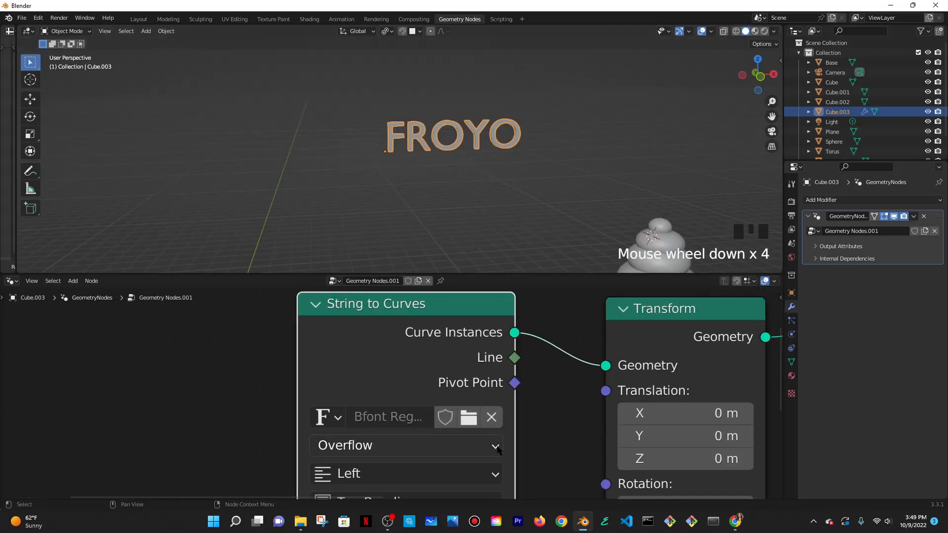
left_click(468, 417)
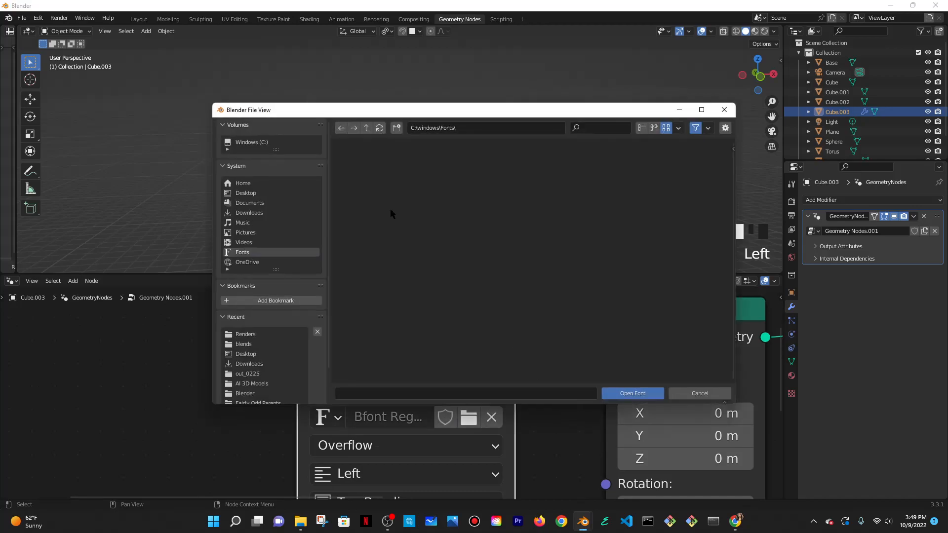
scroll(484, 275, "down", 10)
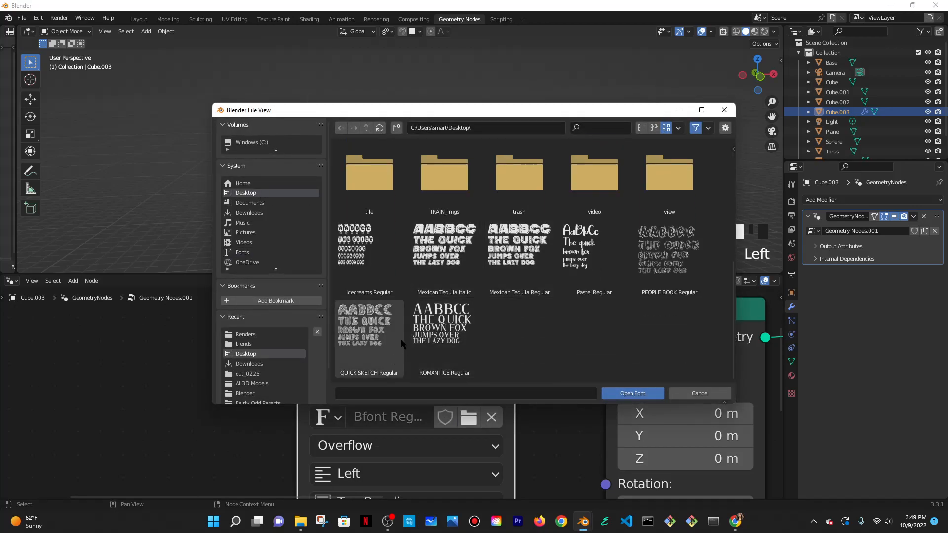
double_click(369, 245)
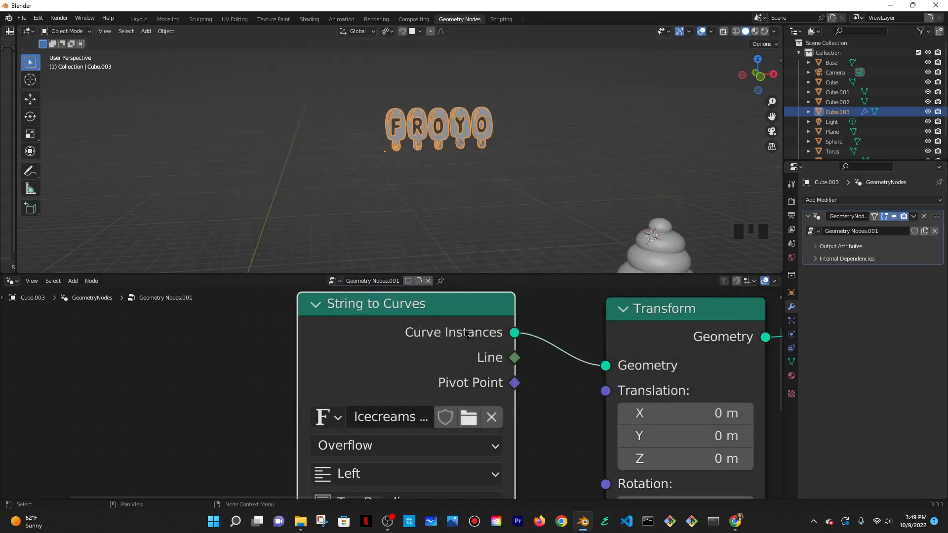
scroll(500, 159, "up", 4)
middle_click_drag(500, 160, 499, 191, "shift")
left_click(584, 206)
- Set the String to Curves node's Character Spacing to 1.2 m
scroll(477, 164, "down", 3)
scroll(541, 397, "down", 2)
middle_click_drag(542, 397, 538, 264)
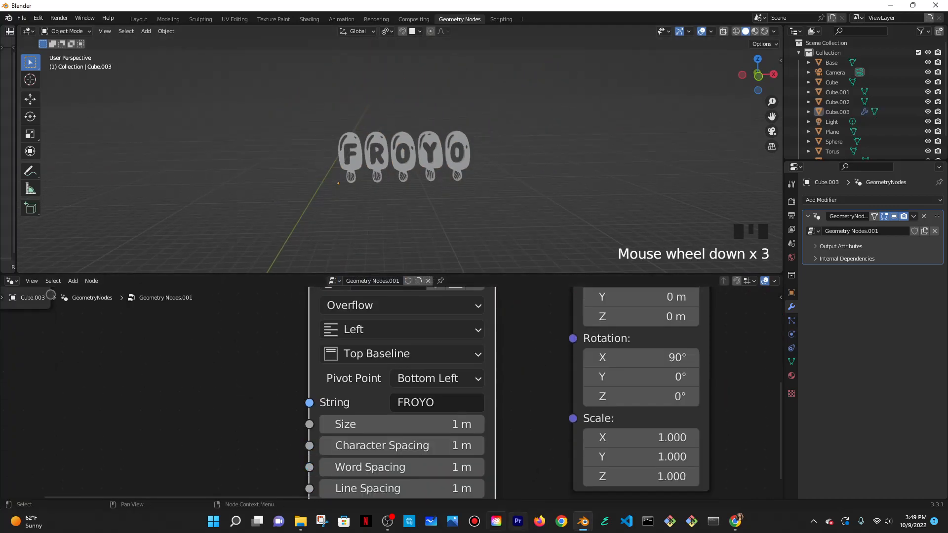
scroll(537, 453, "up", 2)
middle_click_drag(537, 452, 545, 366)
mouse_move(435, 367)
left_mouse_down()
mouse_move(464, 367)
mouse_move(440, 367)
left_mouse_up()
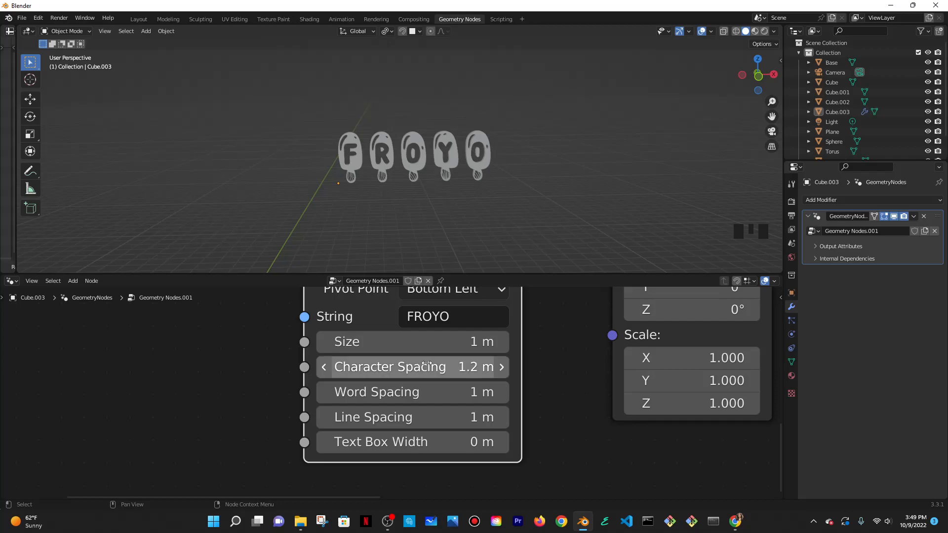
- Add a Set Material node between the Join Geometry node and the Group Output
scroll(482, 393, "down", 3)
middle_click_drag(493, 362, 410, 478)
scroll(469, 222, "down", 4)
middle_click_drag(614, 390, 329, 314)
scroll(336, 306, "down", 1)
scroll(385, 261, "down", 1)
scroll(459, 339, "down", 7)
middle_click_drag(595, 339, 195, 334)
scroll(380, 387, "up", 6)
middle_click_drag(318, 372, 465, 328)
key("shift+a")
left_click(396, 296)
type("set me")
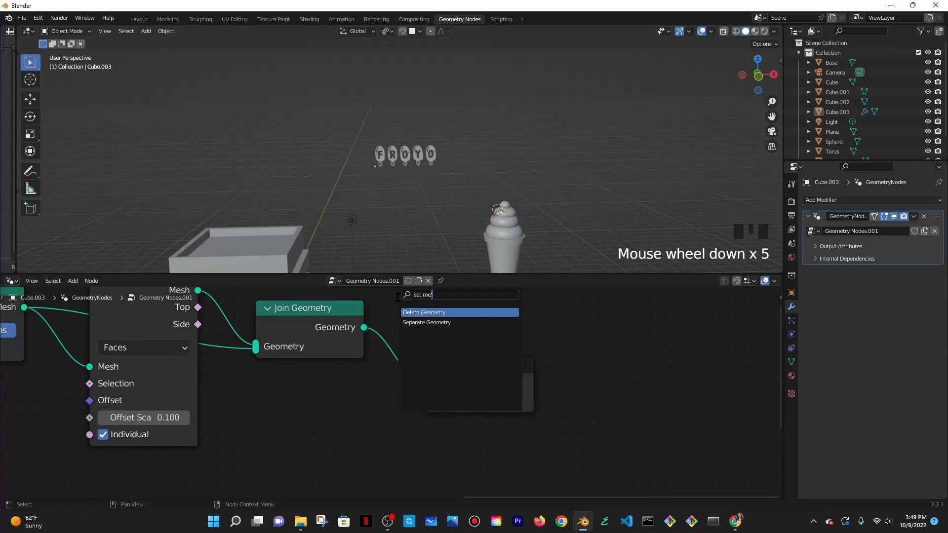
key("BackSpace")
key("Return")
left_click(398, 317)
- Assign the existing material named Material in the Set Material node and display the scene in Material Preview shading
left_click(448, 395)
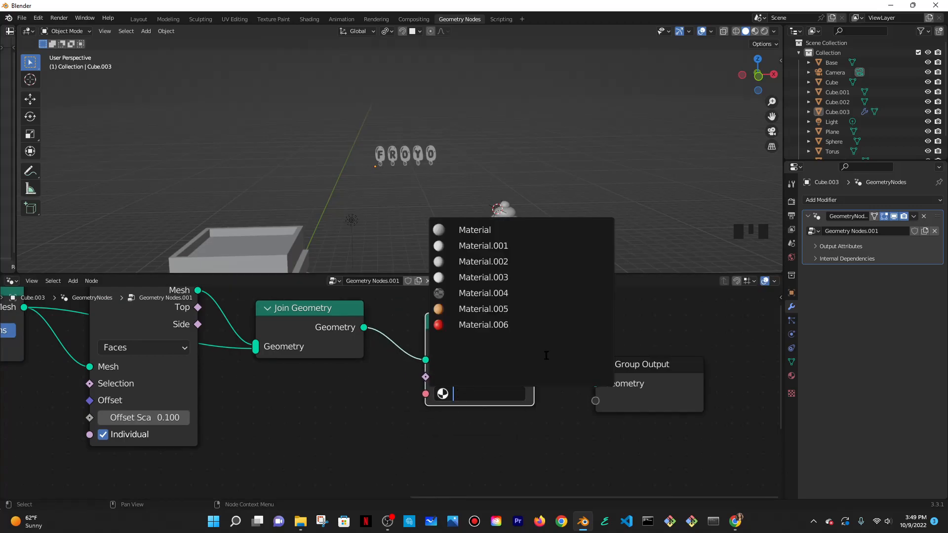
left_click(475, 230)
scroll(393, 395, "up", 2)
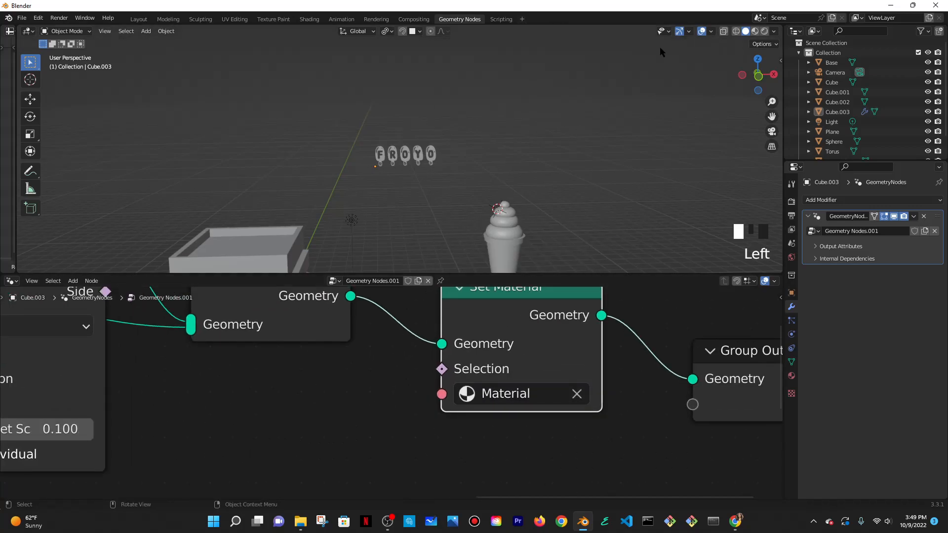
left_click(755, 32)
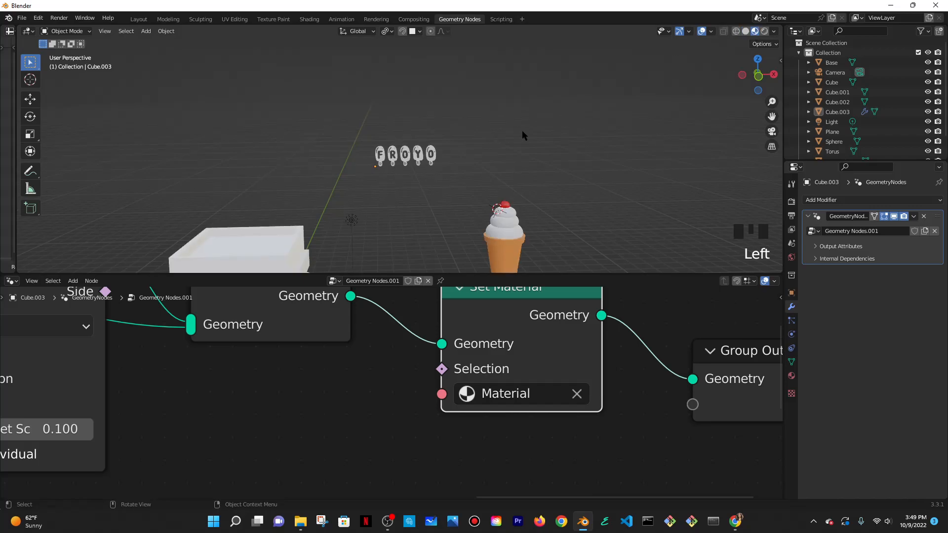
scroll(469, 156, "up", 3)
- Create a new material on the FROYO text object and give it a blue base color
left_click(459, 153)
left_click(790, 376)
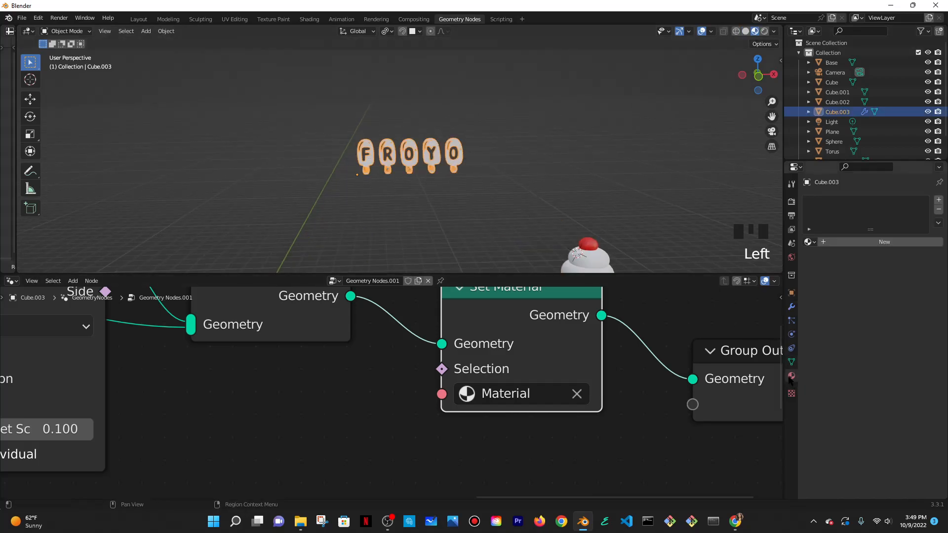
left_click(850, 241)
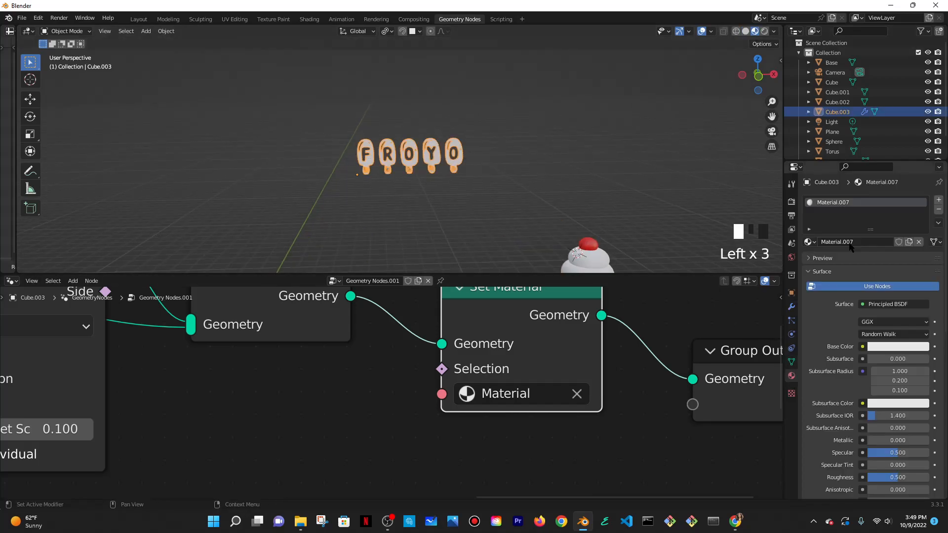
left_click(883, 346)
left_click(895, 312)
- Assign Material.007 to the lettering in the Set Material node
left_click(508, 393)
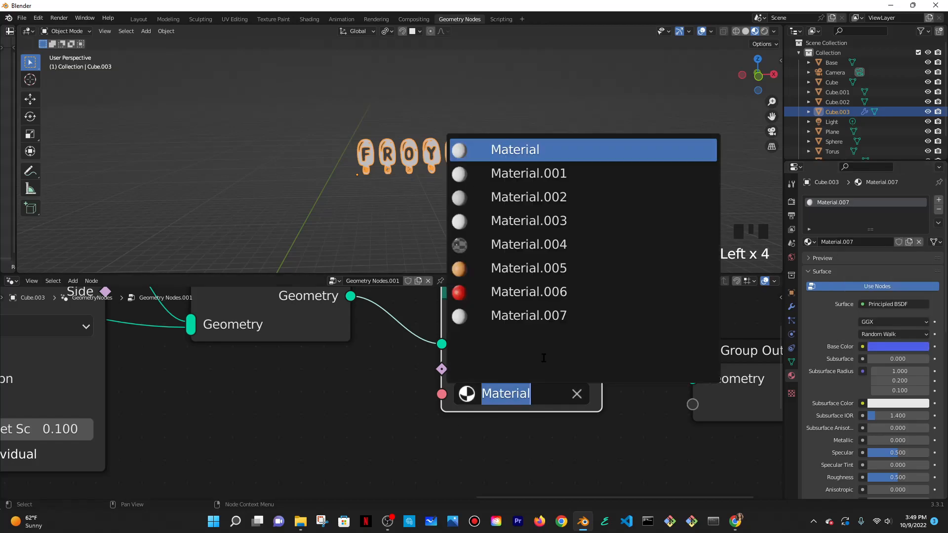
left_click(526, 173)
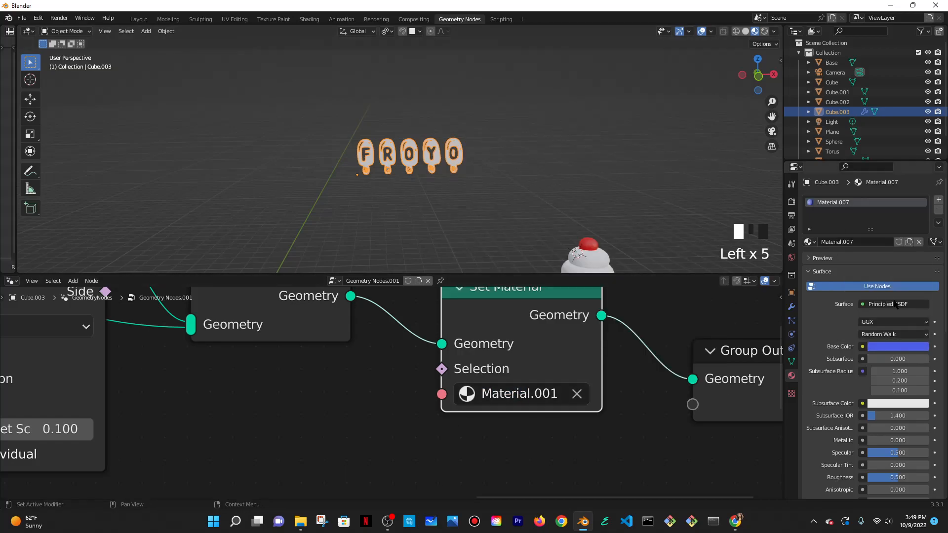
left_click(539, 395)
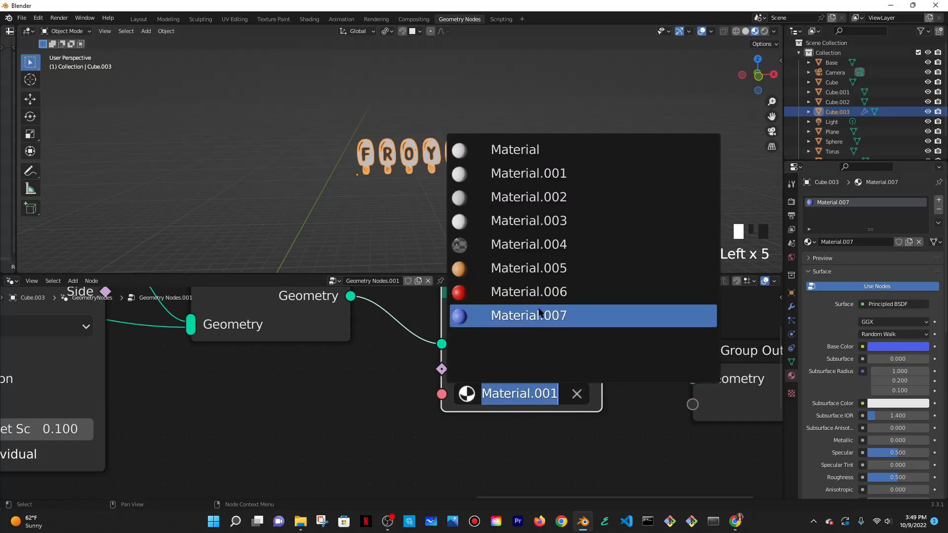
left_click(539, 315)
scroll(560, 154, "up", 4)
middle_click_drag(560, 154, 578, 208)
- Change Material.007's base color to pink with hue 0.848, saturation 0.560 and value 0.800
left_click(882, 346)
mouse_move(887, 243)
left_mouse_down()
mouse_move(890, 234)
mouse_move(881, 265)
mouse_move(868, 232)
mouse_move(886, 247)
left_mouse_up()
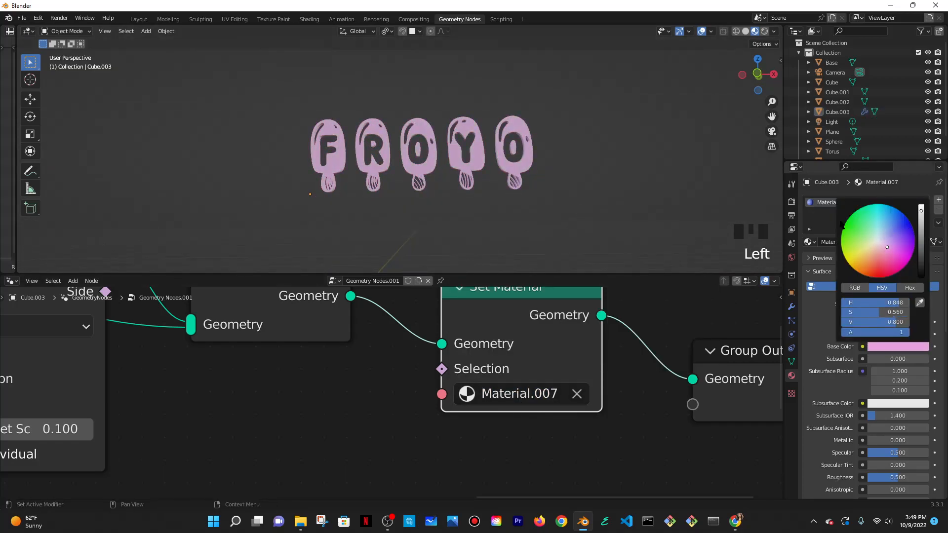
scroll(476, 168, "down", 2)
mouse_move(476, 168)
middle_mouse_down()
mouse_move(551, 177)
mouse_move(518, 191)
mouse_move(597, 176)
mouse_move(479, 179)
middle_mouse_up()
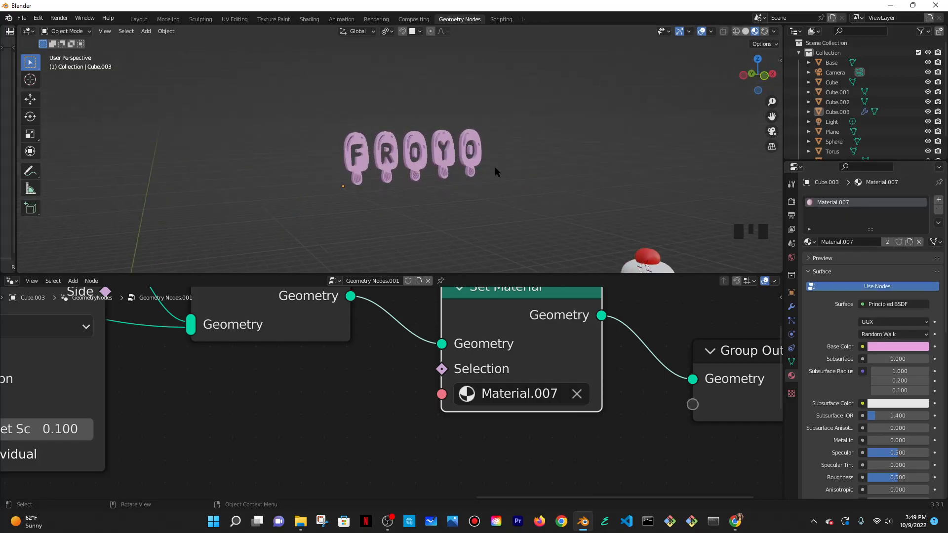
middle_click_drag(409, 170, 466, 164)
scroll(504, 161, "up", 4)
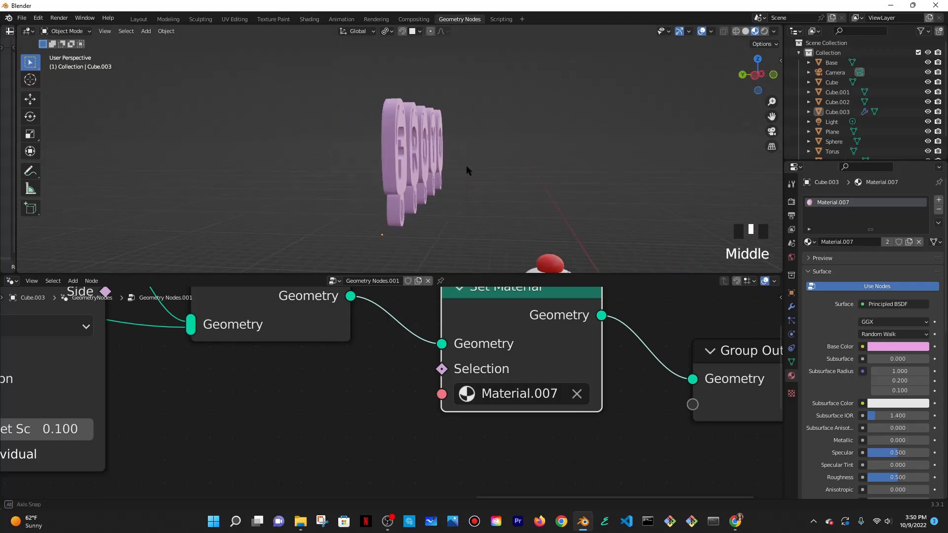
- Set the Extrude Mesh node's Offset Scale to 0.13 to thicken the FROYO letters
scroll(390, 394, "down", 7)
middle_click_drag(303, 401, 565, 395)
mouse_move(442, 414)
left_mouse_down()
mouse_move(499, 414)
mouse_move(425, 414)
mouse_move(444, 414)
left_mouse_up()
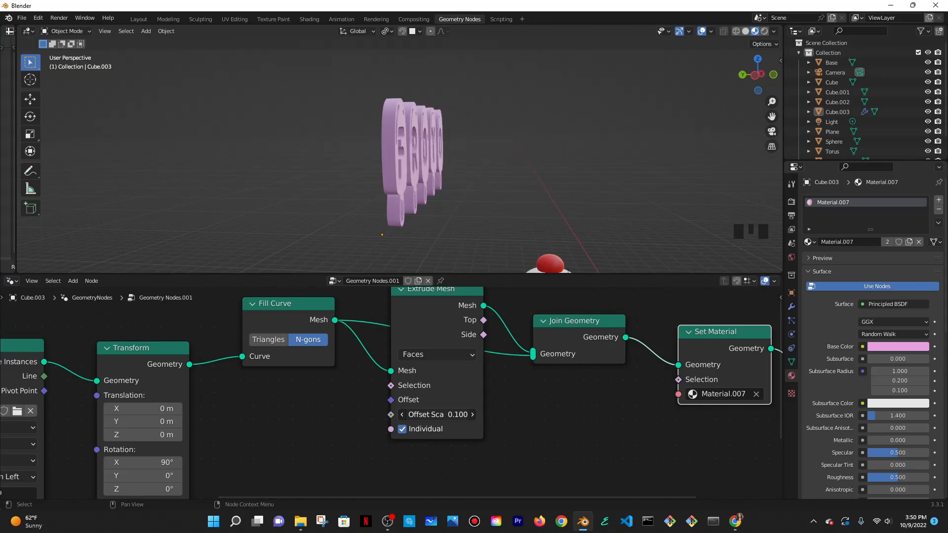
left_click(443, 414)
type("0.13")
left_click(443, 402)
middle_click_drag(434, 158, 382, 139)
scroll(365, 133, "down", 4)
middle_click_drag(457, 185, 510, 138)
scroll(436, 192, "down", 5)
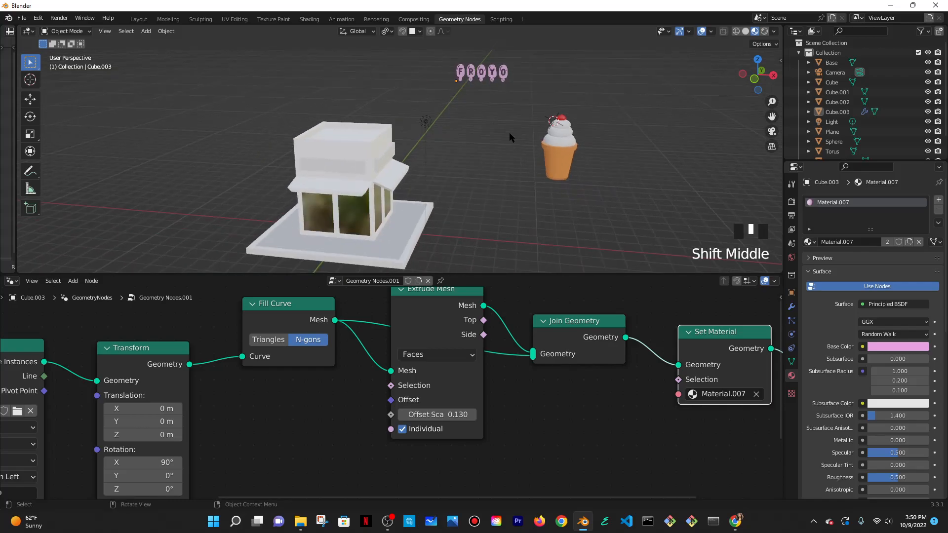
- Switch to the Layout workspace and select the rectangular sign panel above the shop's wide awning
left_click(139, 19)
middle_click_drag(471, 175, 402, 114)
left_click(396, 104)
middle_click_drag(395, 264, 478, 197)
left_click(433, 216)
scroll(410, 97, "up", 5)
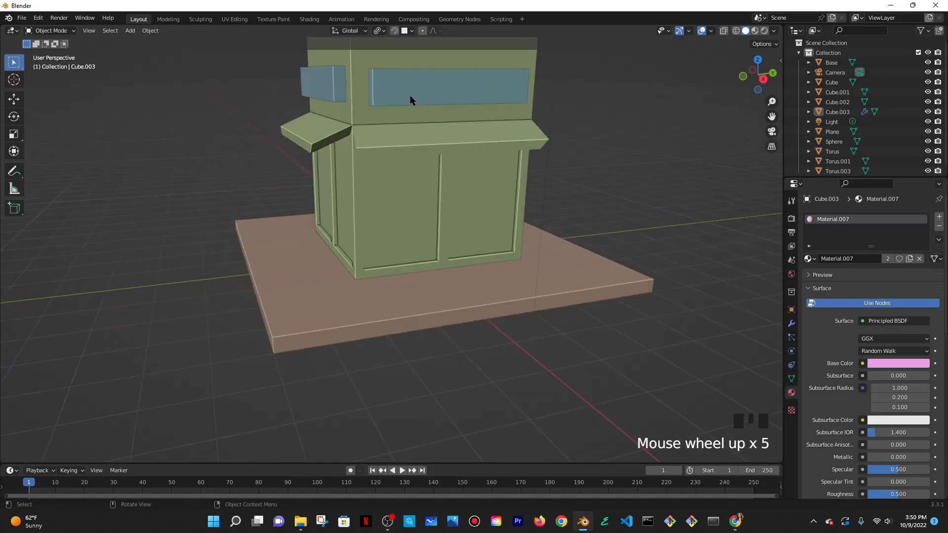
left_click(410, 97)
scroll(494, 230, "down", 5)
middle_click_drag(493, 230, 469, 232)
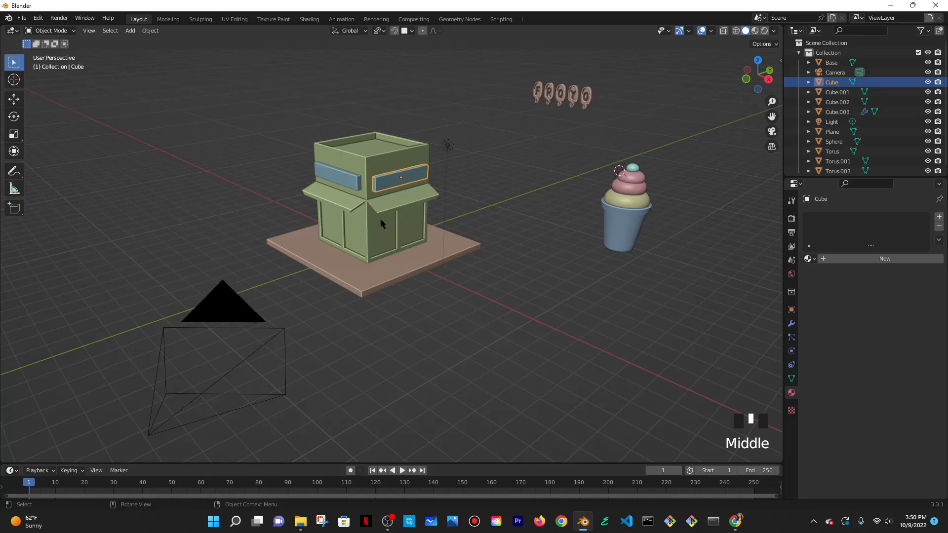
- Display the scene in rendered shading and change the render engine to Cycles
left_click(764, 31)
mouse_move(495, 230)
middle_mouse_down()
mouse_move(497, 265)
mouse_move(480, 283)
mouse_move(473, 277)
mouse_move(546, 232)
mouse_move(657, 242)
mouse_move(602, 291)
mouse_move(612, 277)
middle_mouse_up()
scroll(474, 277, "up", 4)
scroll(658, 243, "down", 3)
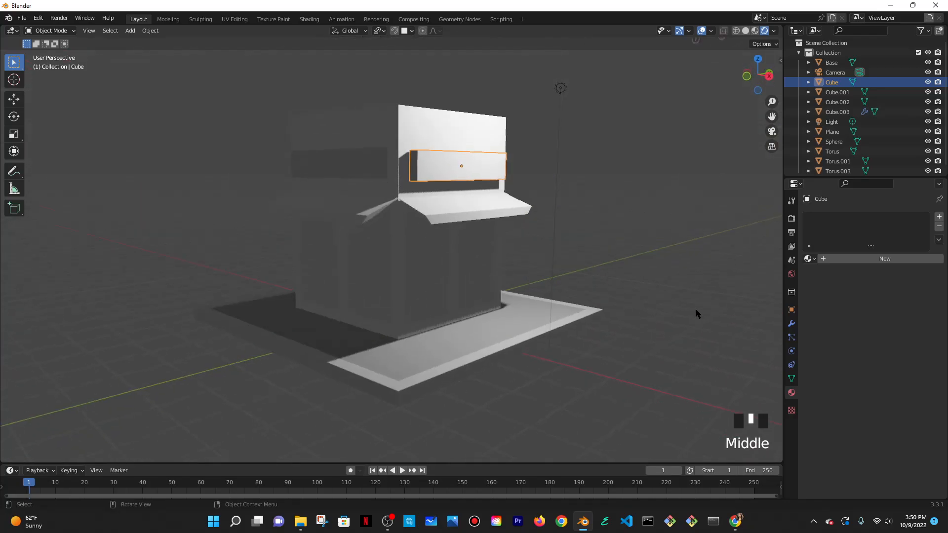
left_click(791, 219)
left_click(888, 217)
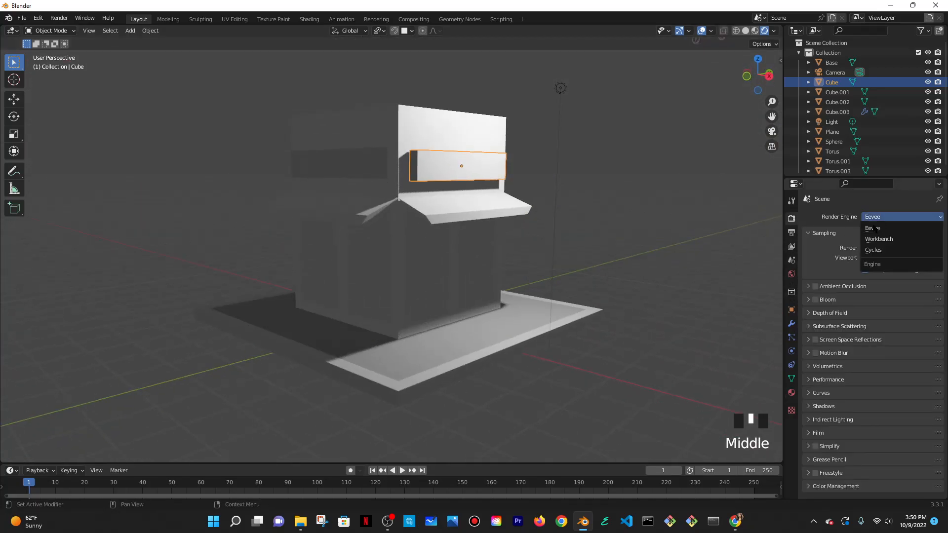
left_click(876, 248)
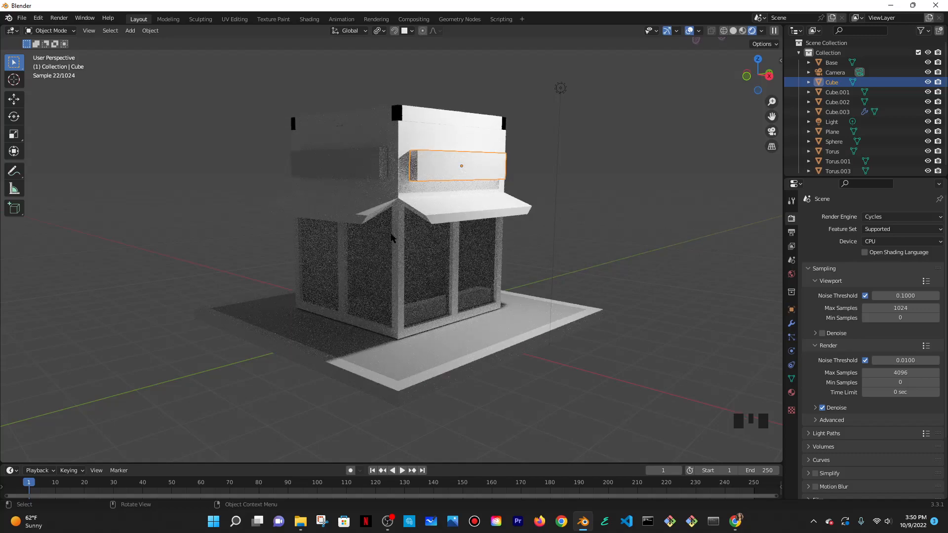
- Select the shop building and examine the surface settings of its Material.003
left_click(434, 264)
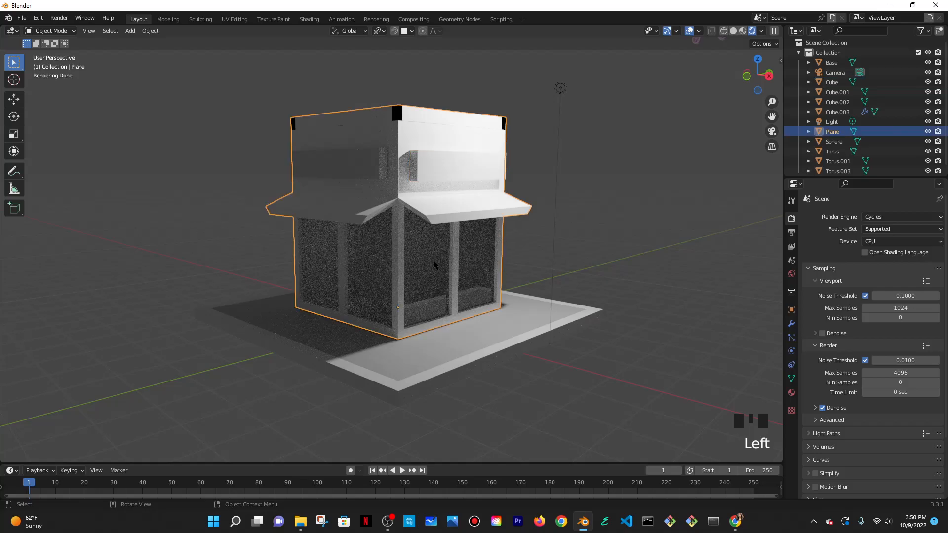
left_click(434, 264)
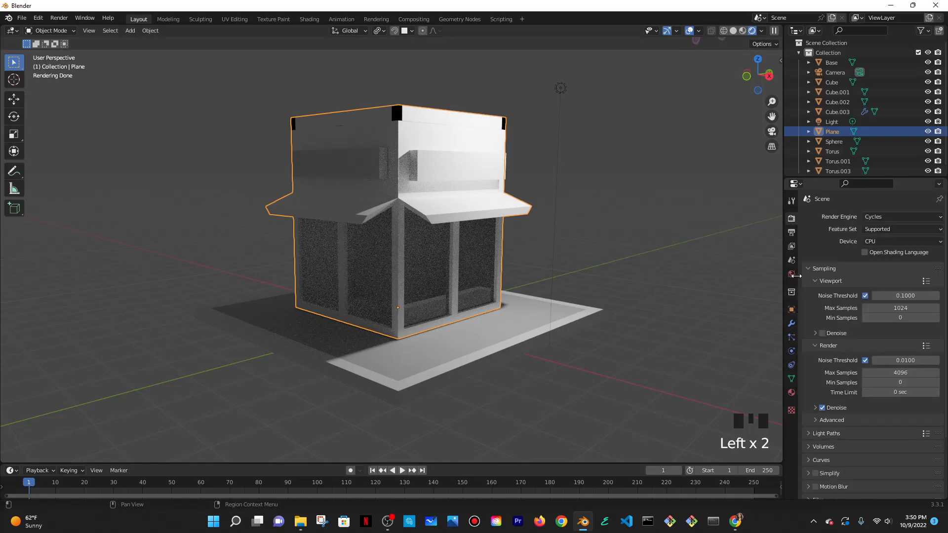
left_click(790, 392)
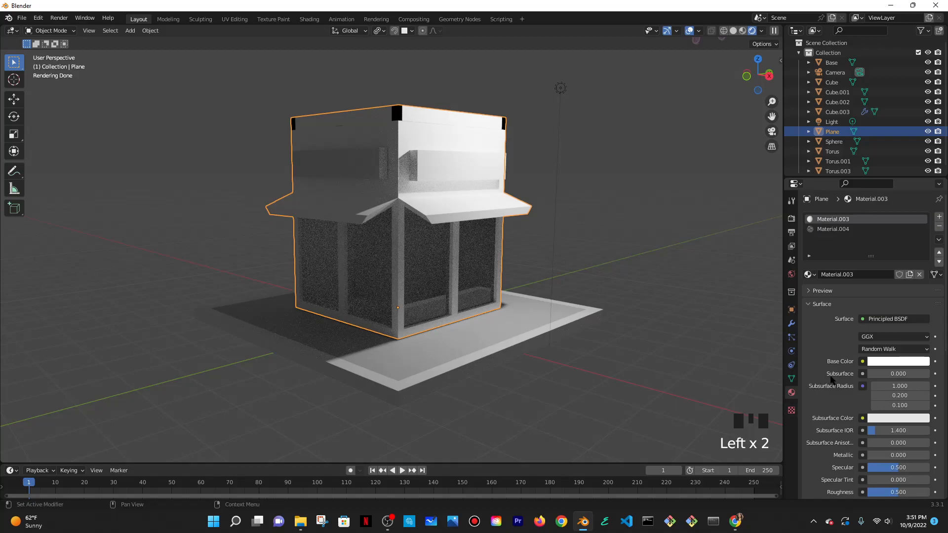
scroll(872, 440, "down", 6)
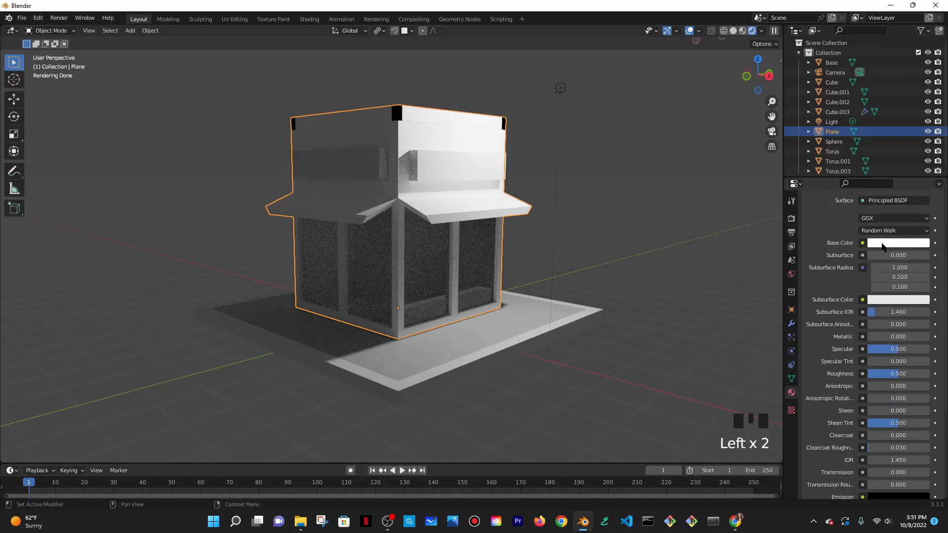
left_click(487, 276)
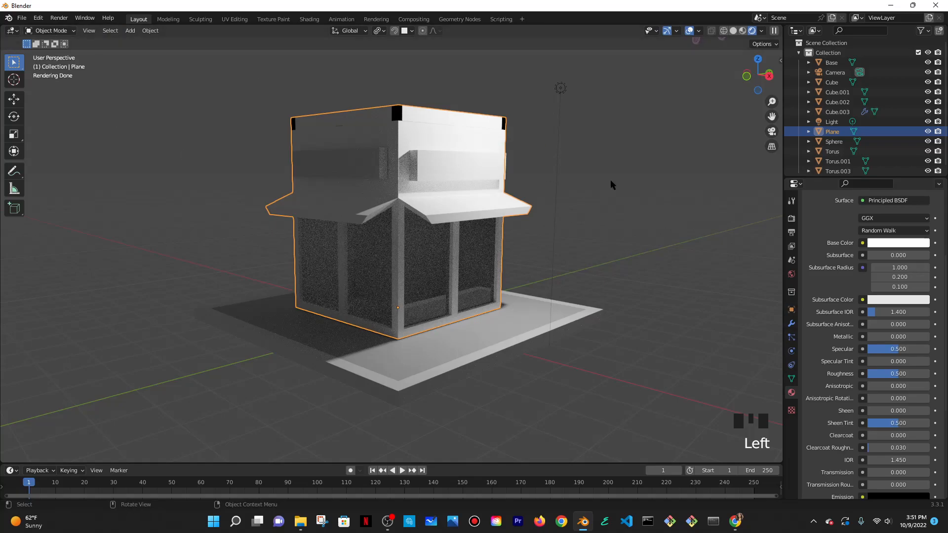
- Rename the shop's Material.004 slot as glass
scroll(825, 297, "up", 6)
left_click(839, 229)
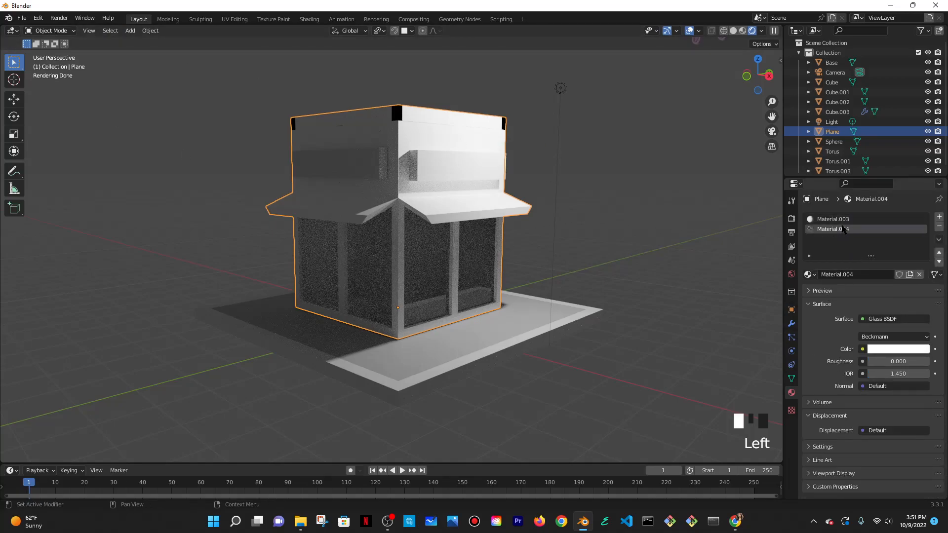
double_click(843, 229)
type("gl")
key("Return")
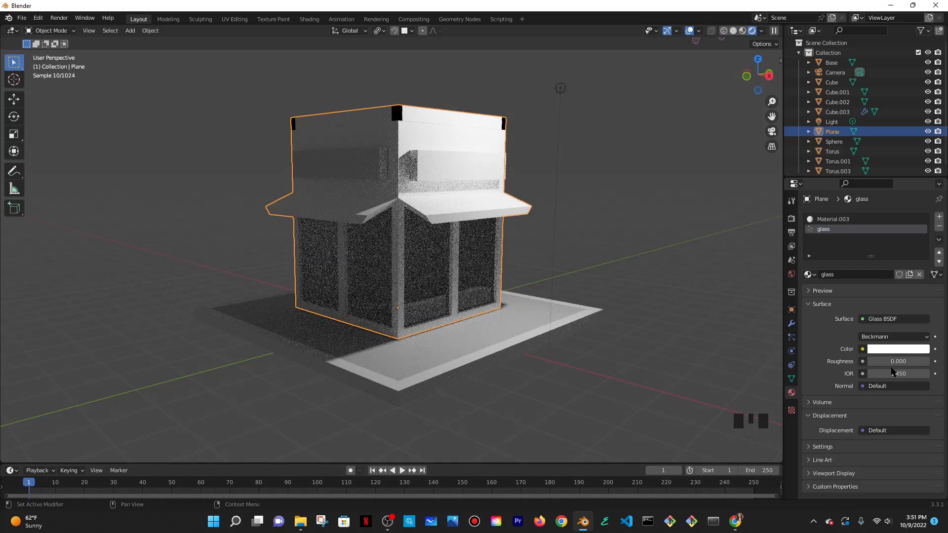
- Set the glass material's roughness to 0.244, try an IOR of 0.930, and settle on an IOR of 1.330
left_click_drag(886, 362, 901, 362)
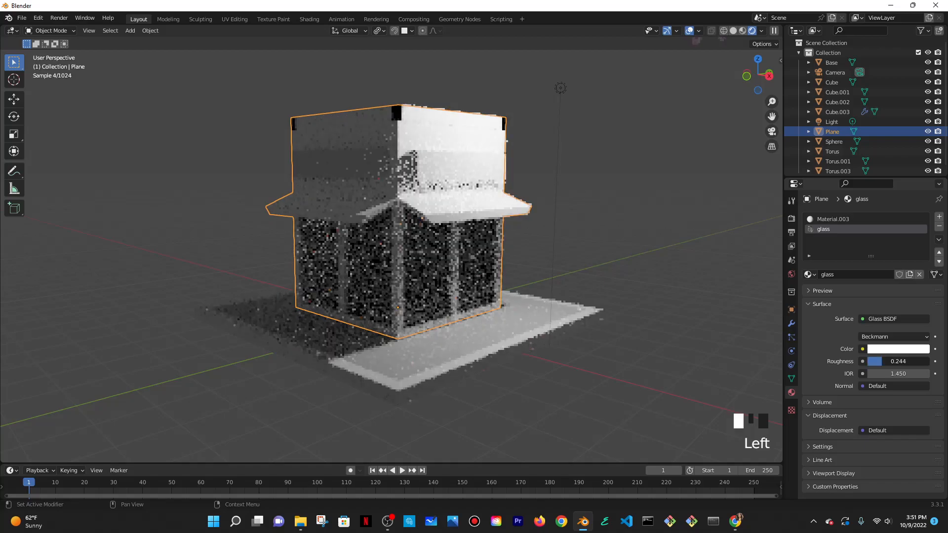
left_click(897, 373)
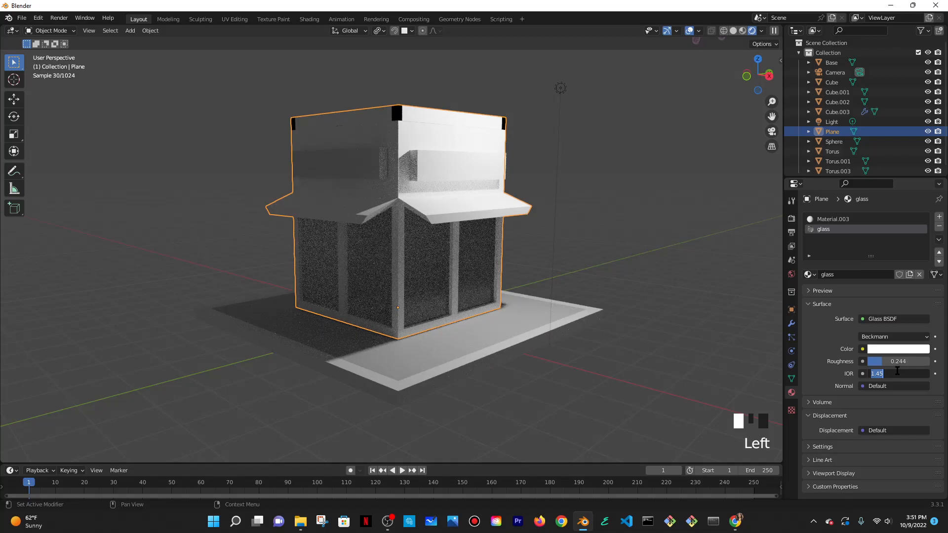
type("0.930")
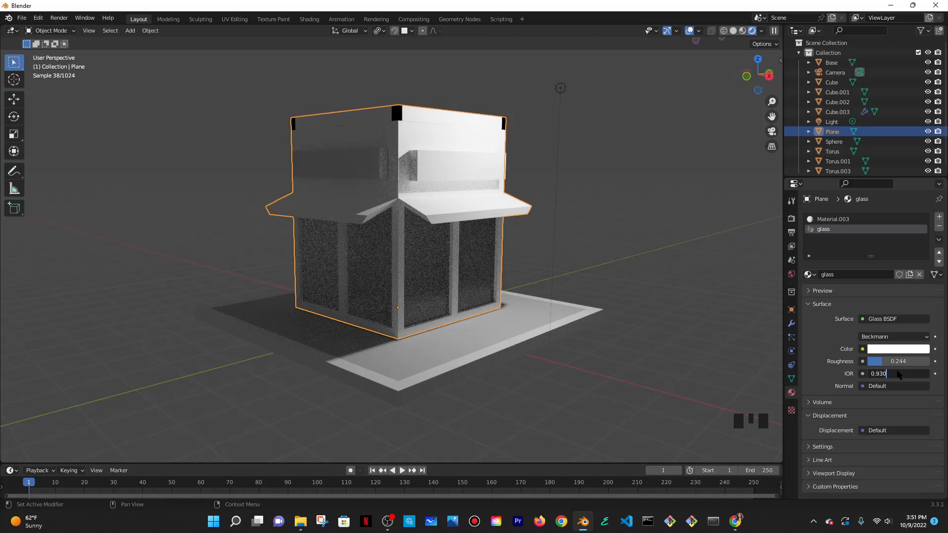
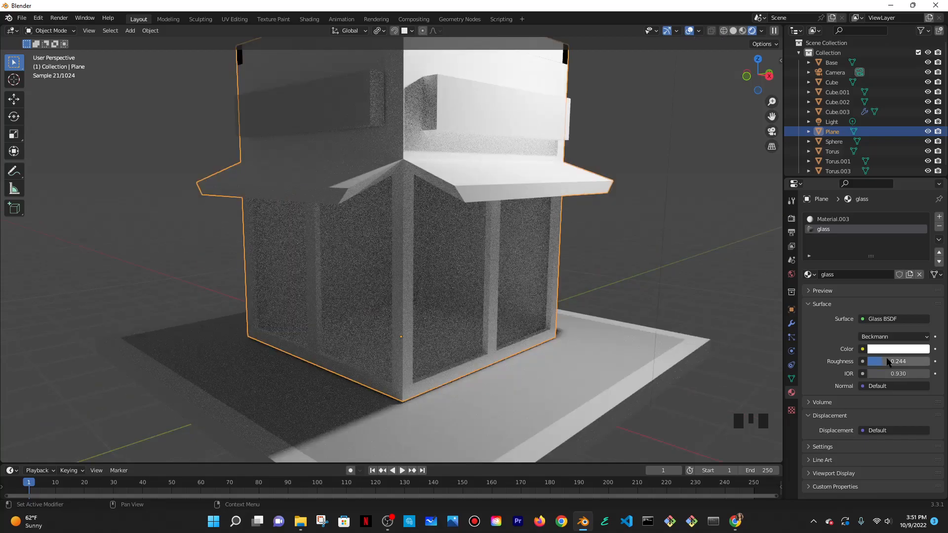
mouse_move(888, 374)
left_mouse_down()
mouse_move(918, 373)
mouse_move(889, 374)
left_mouse_up()
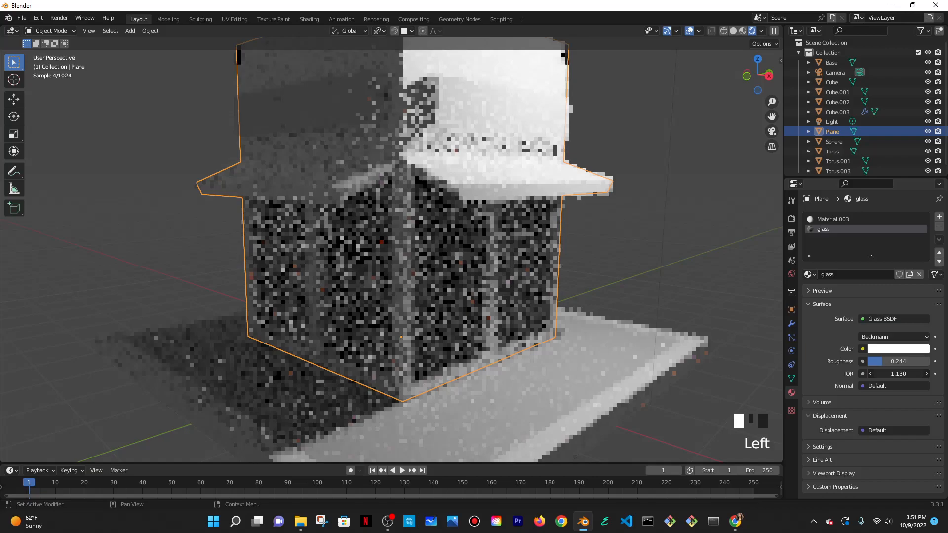
left_click_drag(890, 374, 892, 374)
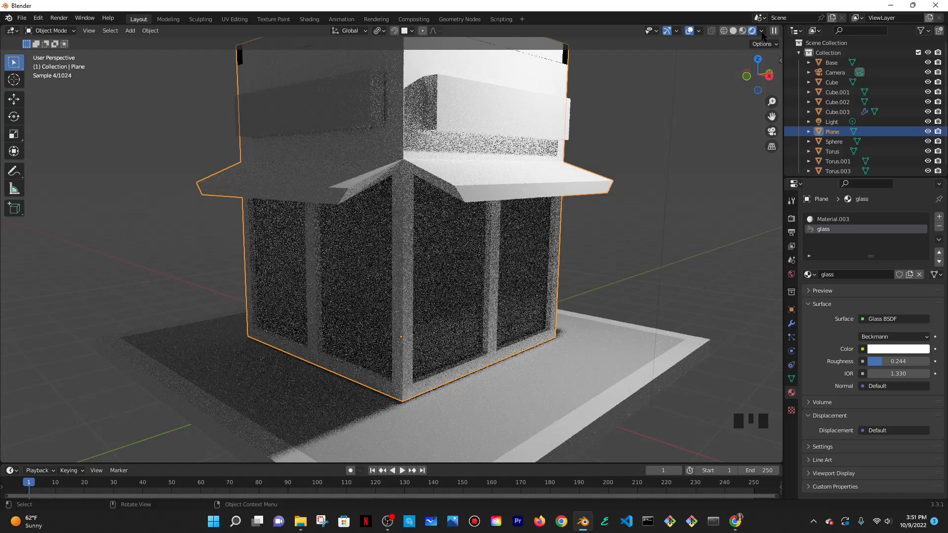
- Display the scene in solid shading, duplicate the FROYO lettering, and place the copy by the shop's sign panel
left_click(732, 30)
scroll(617, 224, "down", 3)
left_click(650, 75)
middle_click_drag(554, 233, 558, 213)
scroll(558, 213, "down", 2)
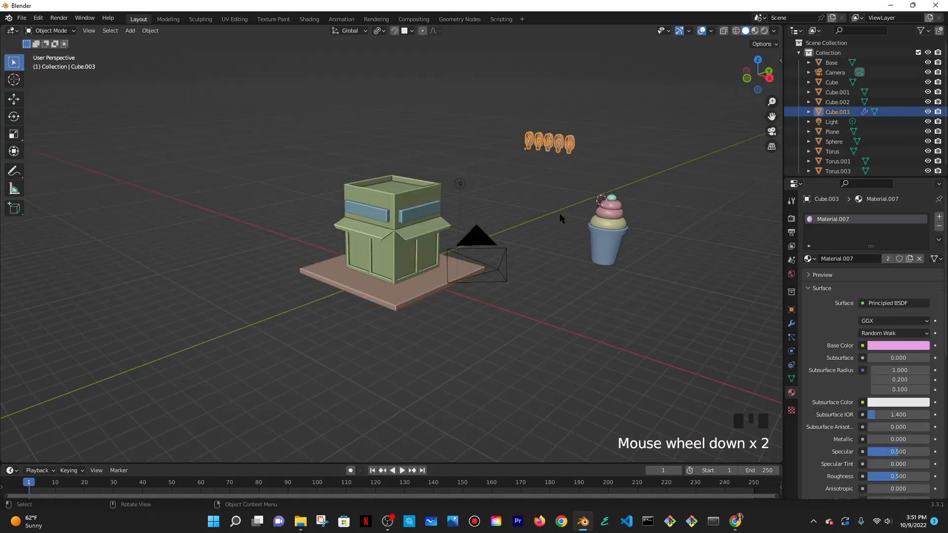
key("shift+d")
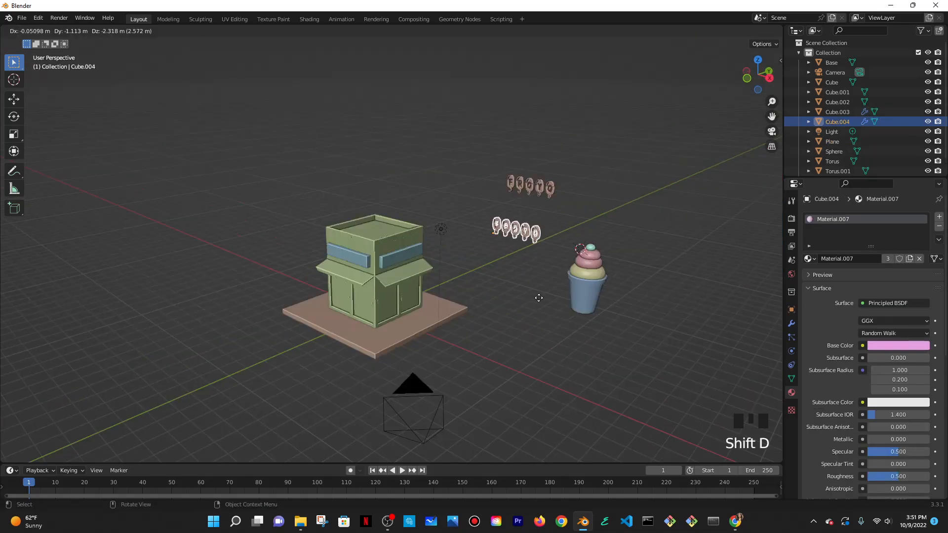
left_click(361, 318)
- Shift the duplicated FROYO lettering along the X and Y axes to line it up with the front of the sign panel
middle_click_drag(362, 318, 446, 298)
scroll(421, 270, "up", 1)
scroll(422, 270, "up", 4)
key("g")
key("y")
key("x")
left_click(446, 306)
middle_click_drag(447, 306, 555, 283)
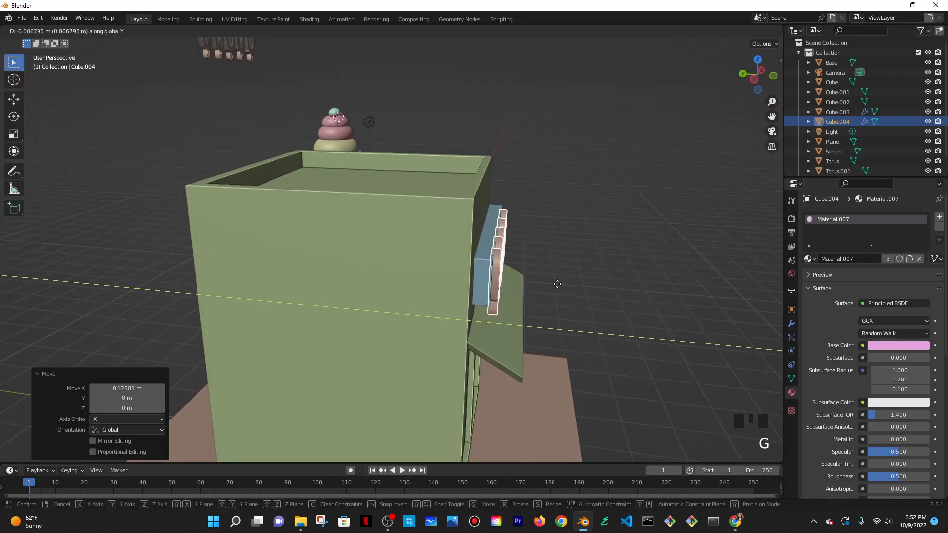
left_click(558, 282)
- Adjust the height of the duplicated FROYO lettering along the Z axis to fit the sign panel
middle_click_drag(557, 282, 536, 249)
left_click(583, 239)
scroll(572, 238, "down", 3)
left_click(388, 254)
key("g")
key("z")
left_click(547, 243)
left_click(547, 243)
- Select the original FROYO lettering and rotate it 90° about the Z axis
middle_click_drag(525, 246, 601, 143)
left_click(642, 119)
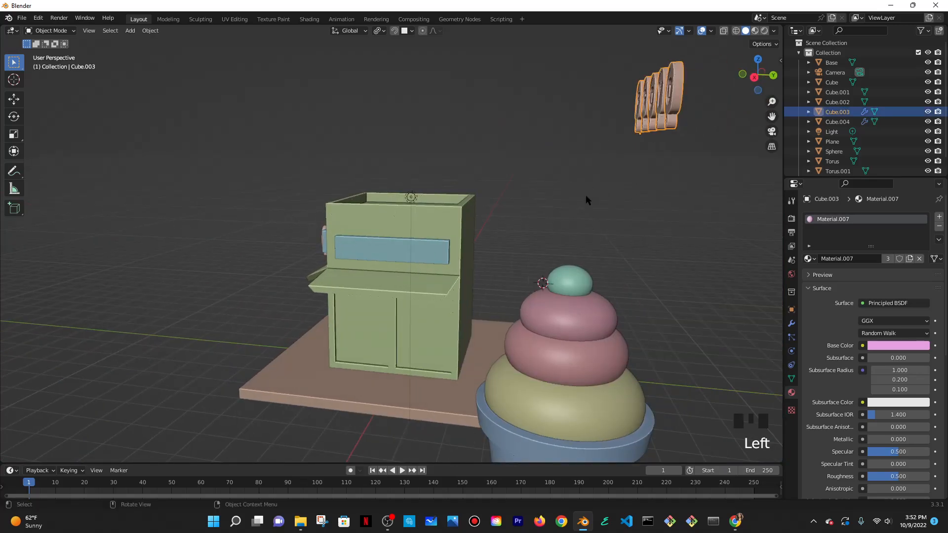
middle_click_drag(596, 184, 621, 235)
type("rz")
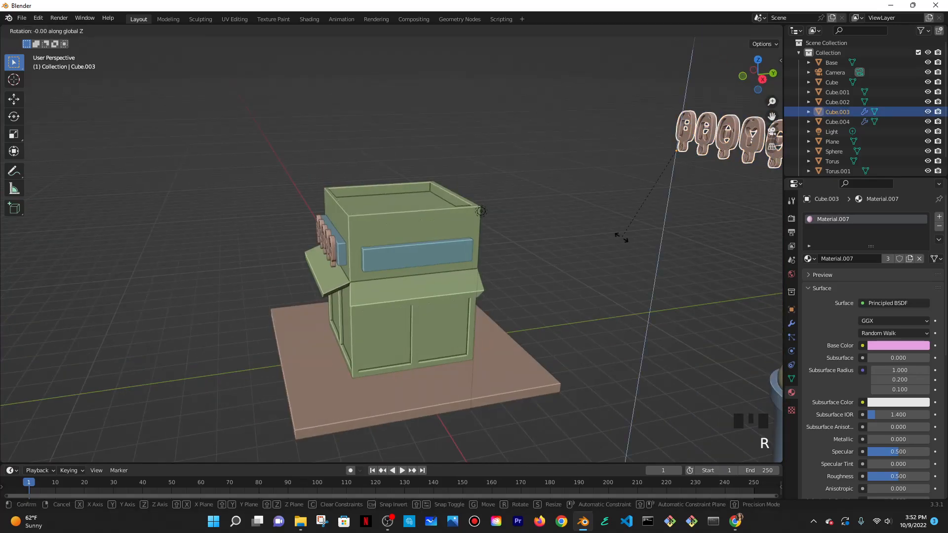
type("90")
key("Return")
- Move the rotated FROYO lettering in front of the shop's other sign panel
key("g")
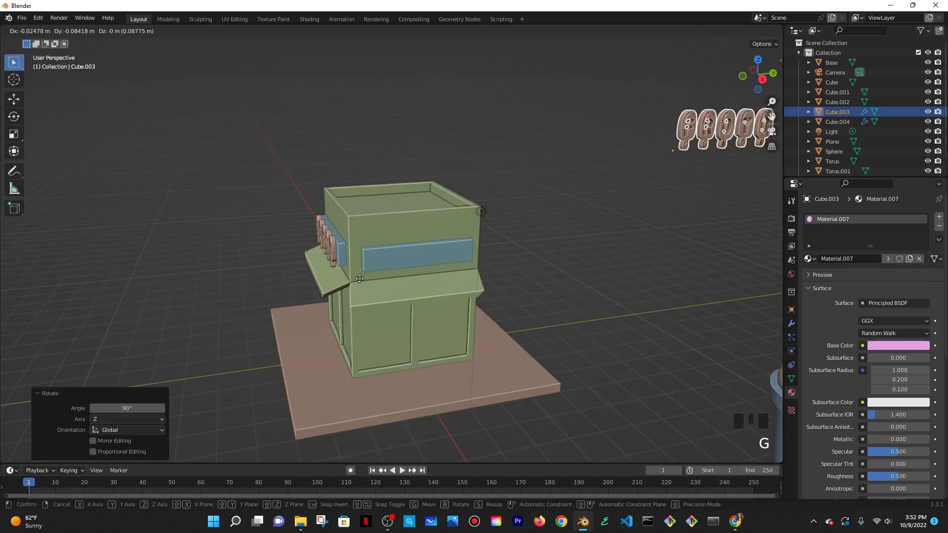
left_click(300, 391)
middle_click_drag(514, 269, 447, 85)
scroll(508, 264, "up", 4)
scroll(510, 291, "down", 1)
- Enable snapping, move the rotated FROYO lettering onto the sign panel, and adjust its height along Z
left_click(396, 31)
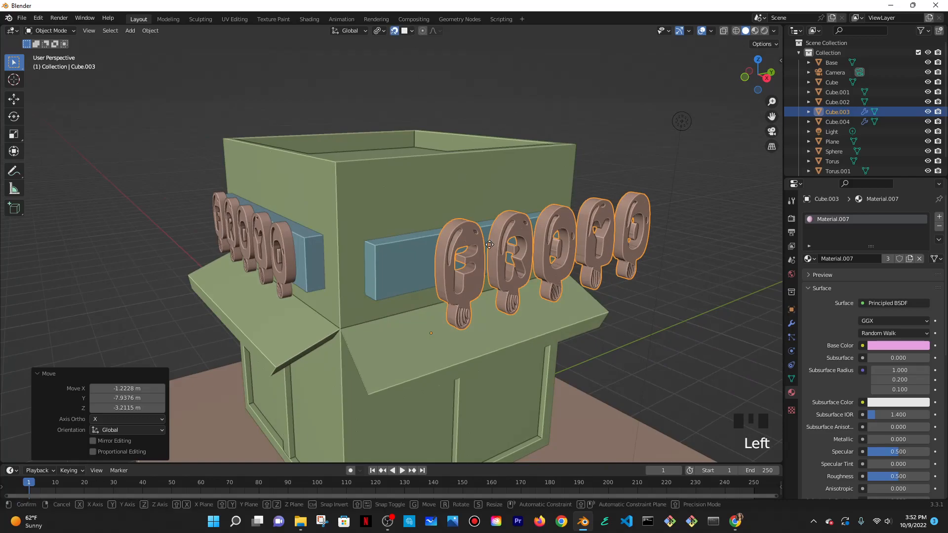
key("g")
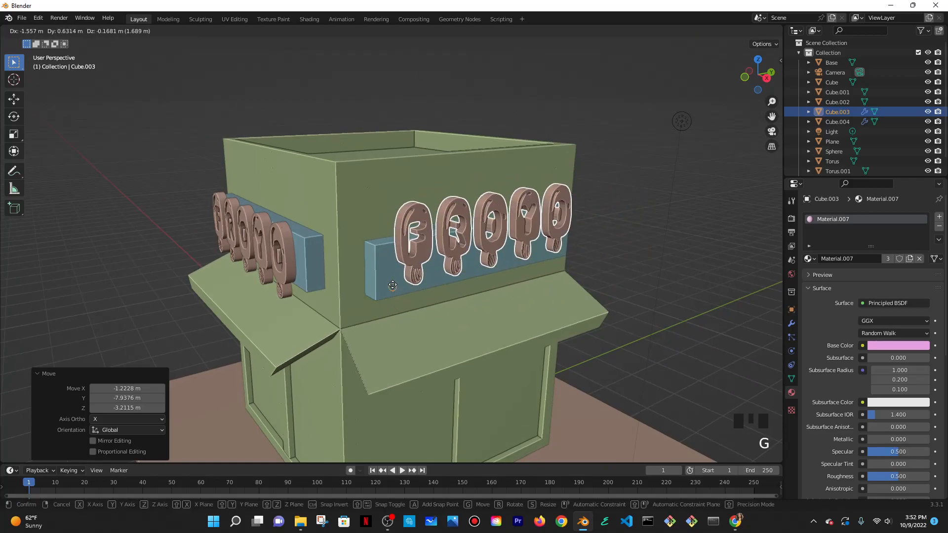
left_click(394, 289)
middle_click_drag(490, 308, 501, 287)
key("g")
key("z")
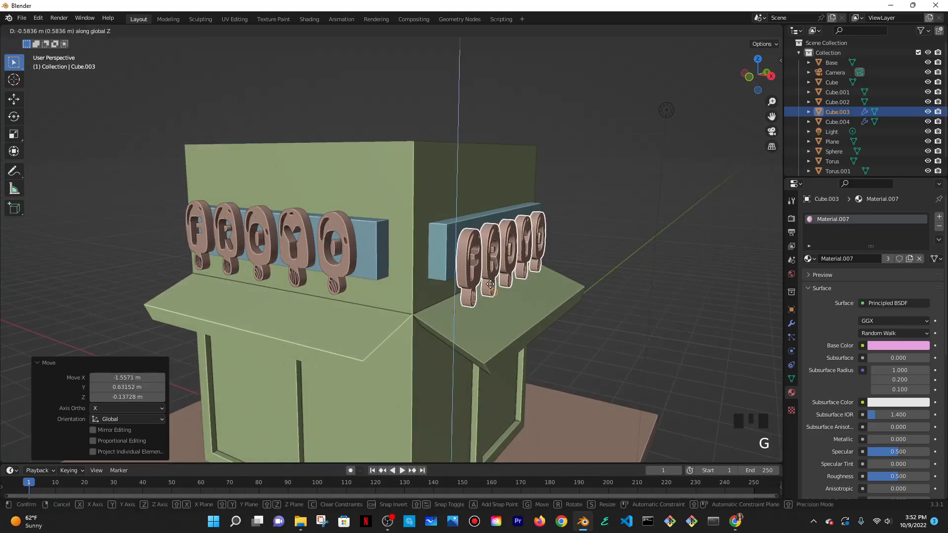
left_click(484, 269)
- Disable snapping and shift the rotated FROYO lettering about -0.044 m along the Y axis
middle_click_drag(549, 238, 452, 307)
left_click(396, 31)
key("g")
key("y")
left_click(558, 220)
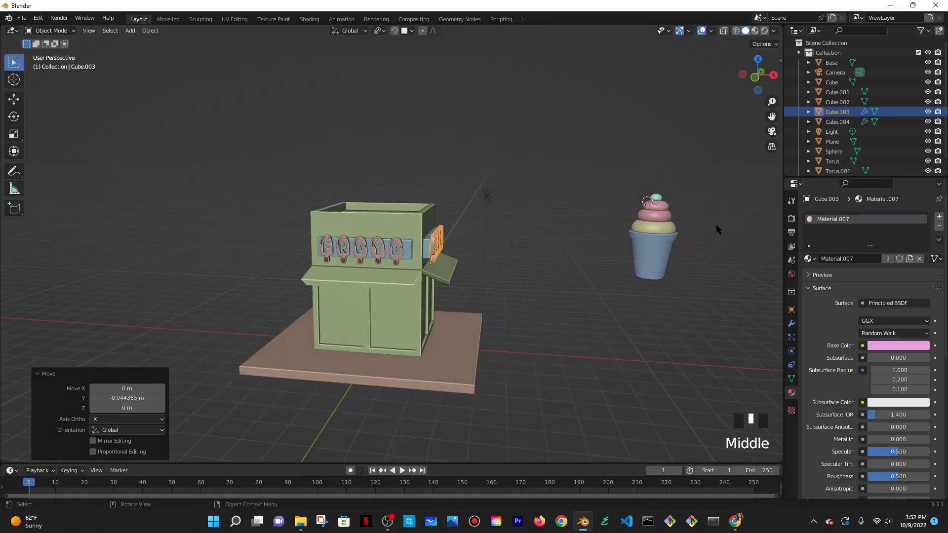
- Display the scene in material preview shading and select the orange frozen yogurt cup
middle_click_drag(711, 212, 641, 254)
scroll(652, 276, "down", 3)
middle_click_drag(669, 296, 571, 224, "shift")
left_click(754, 31)
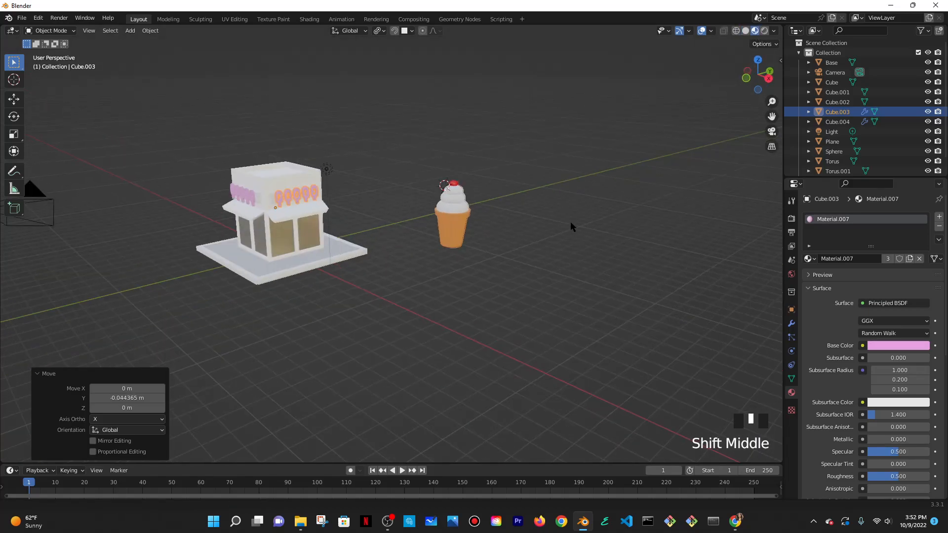
scroll(531, 198, "up", 5)
mouse_move(531, 198)
middle_mouse_down("shift")
mouse_move(420, 301)
mouse_move(432, 288)
middle_mouse_up("shift")
left_click(432, 288)
scroll(515, 277, "down", 4)
middle_click_drag(515, 277, 498, 288)
scroll(499, 289, "up", 2)
scroll(493, 261, "down", 2)
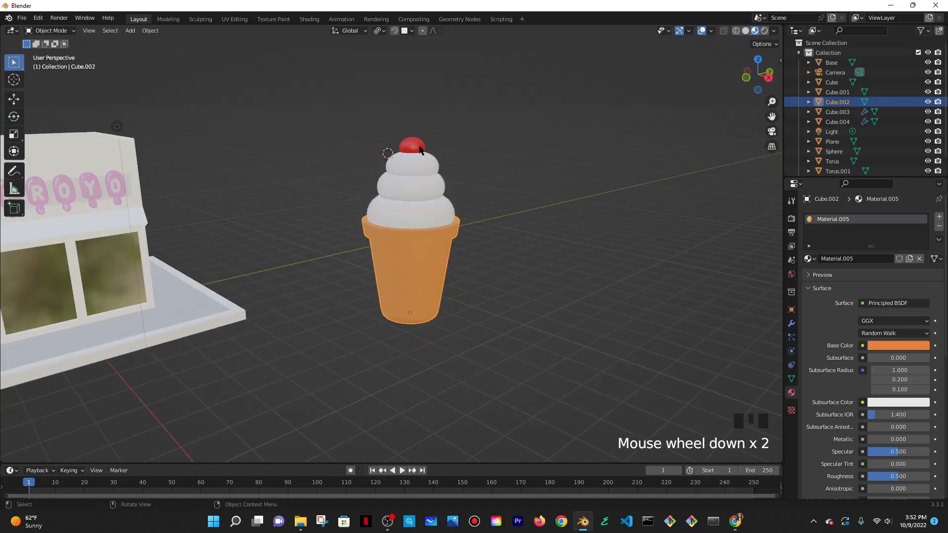
- Set the cherry material's roughness to 0.217 and narrow the cherry along the X axis
left_click(404, 147)
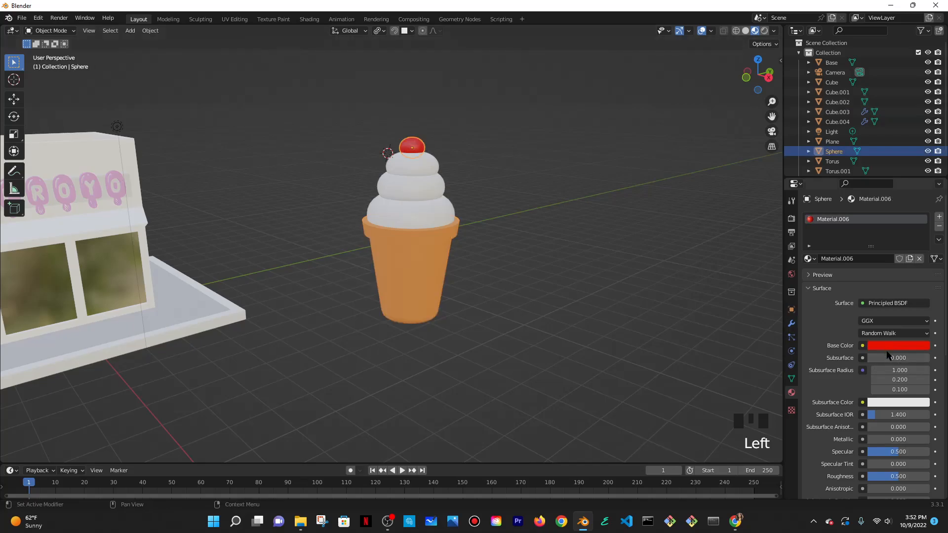
scroll(888, 364, "down", 6)
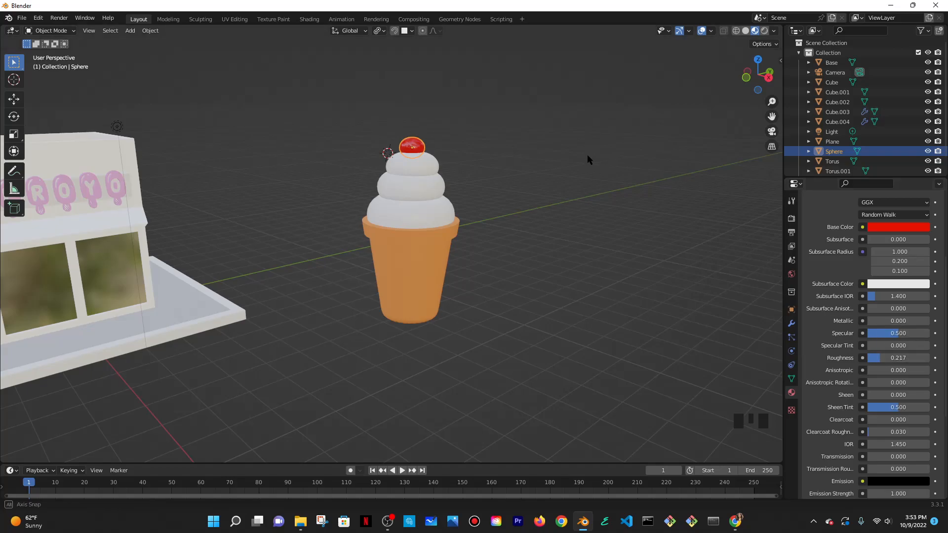
scroll(586, 153, "up", 1)
middle_click_drag(550, 163, 547, 205)
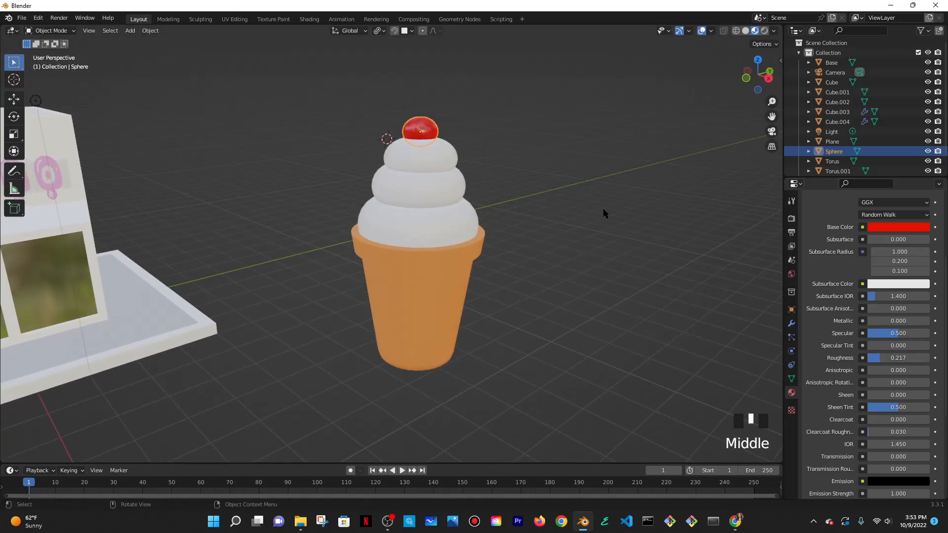
key("s")
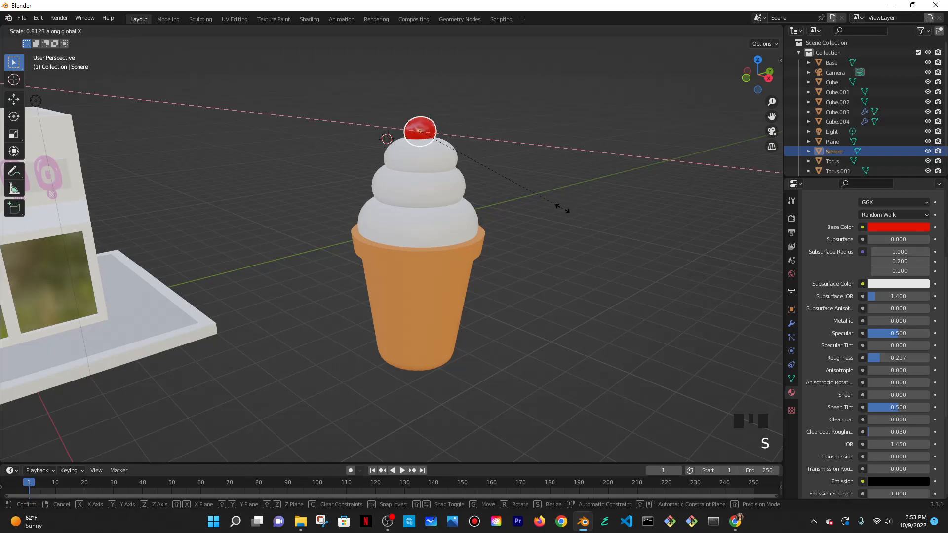
left_click(563, 212)
scroll(532, 156, "down", 2)
left_click(516, 229)
- Examine the white swirl layers above the cup by selecting them one after another
scroll(517, 217, "up", 4)
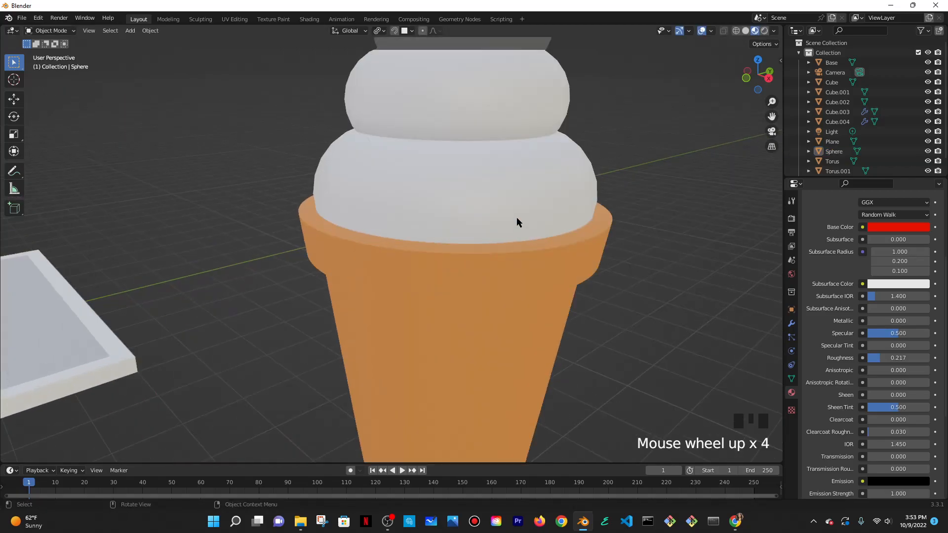
scroll(450, 183, "down", 3)
left_click(421, 184)
left_click(422, 205)
left_click(423, 231)
left_click(423, 230)
left_click(427, 185)
left_click(417, 164)
- Set the orange cup material's roughness to 1.000
left_click(420, 276)
scroll(864, 394, "down", 10)
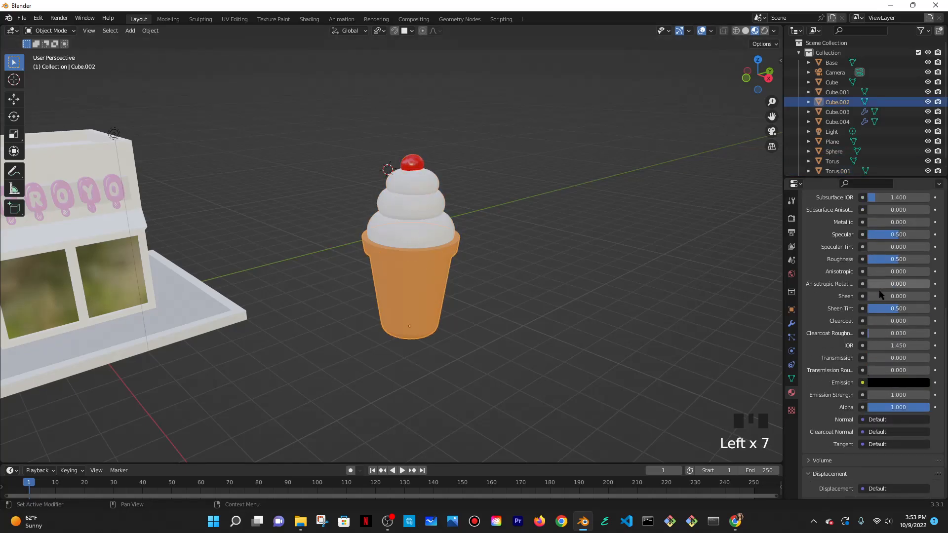
scroll(864, 277, "up", 2)
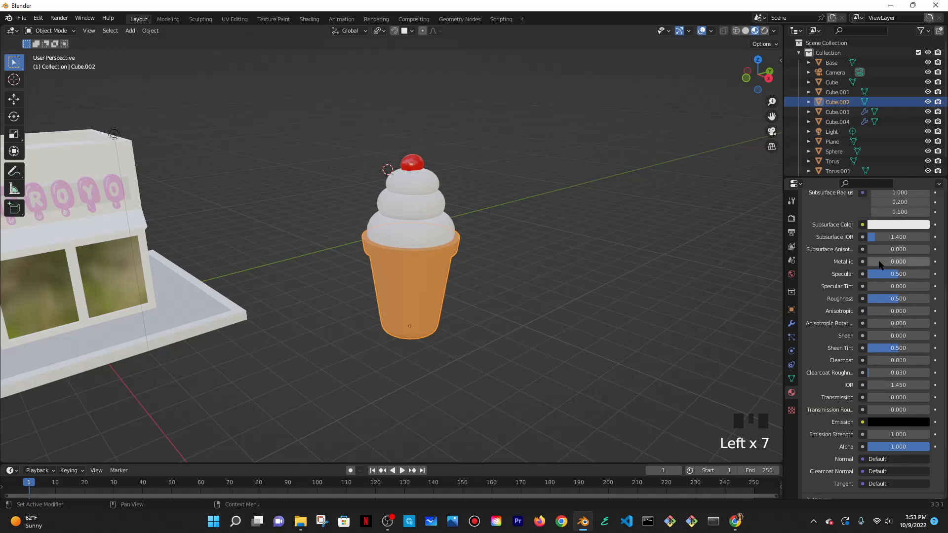
left_click_drag(896, 299, 923, 298)
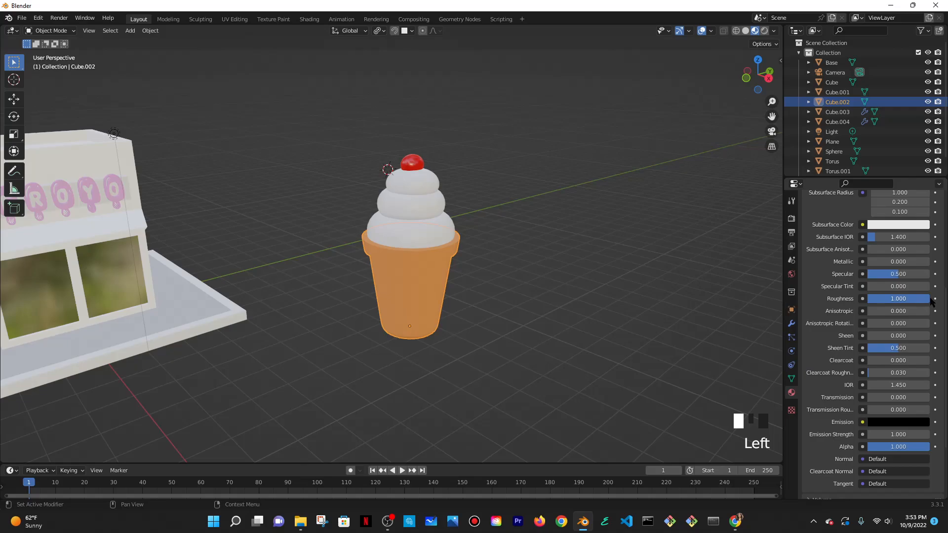
left_click_drag(894, 311, 921, 323)
key("ctrl+z")
scroll(896, 284, "down", 3)
scroll(896, 287, "up", 5)
scroll(896, 287, "down", 2)
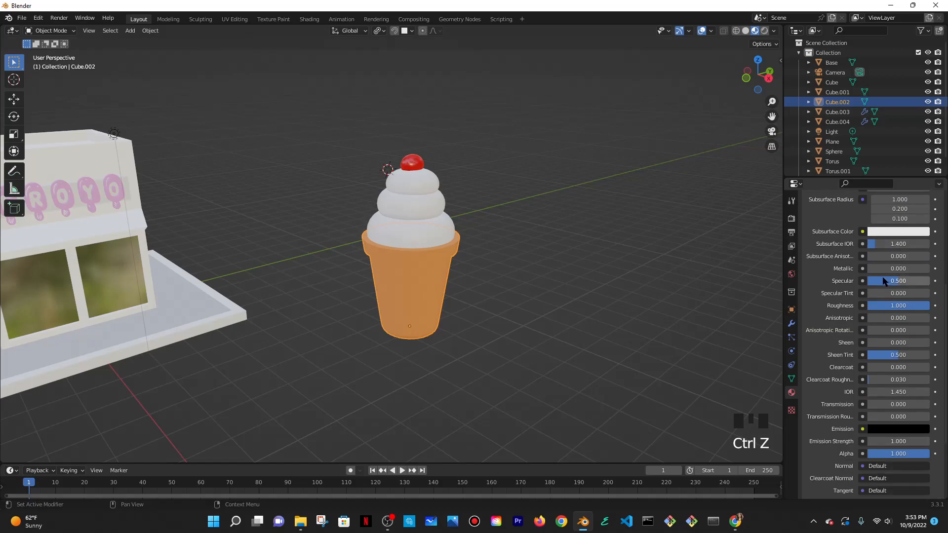
scroll(886, 284, "down", 5)
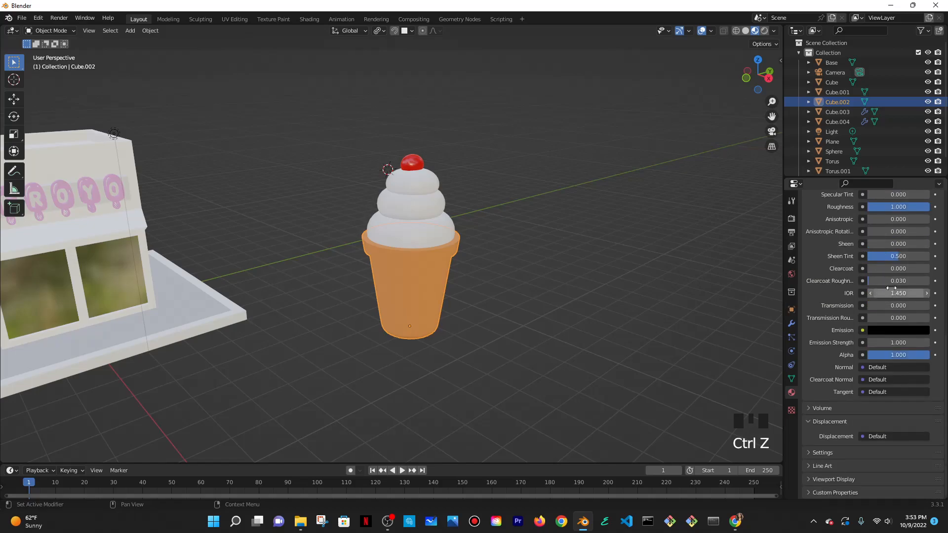
left_click_drag(891, 281, 906, 285)
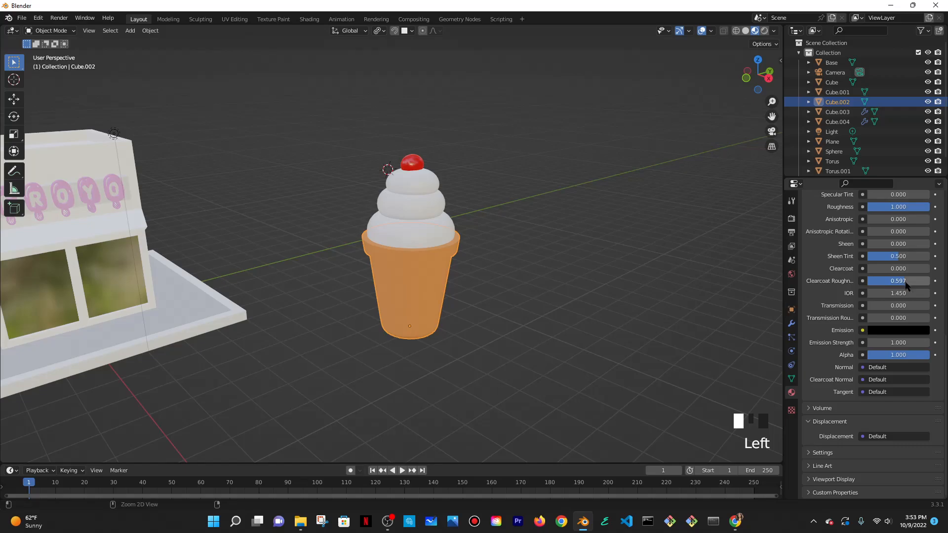
key("ctrl+z")
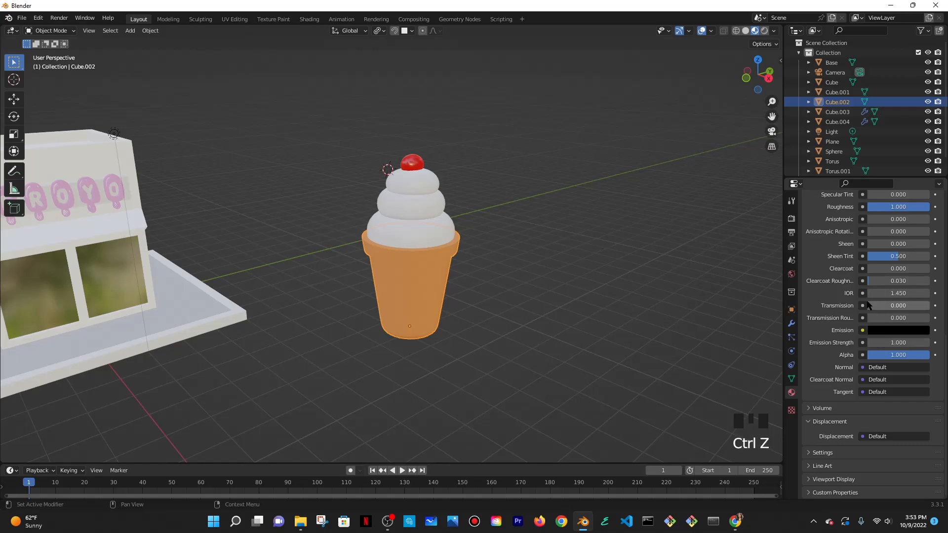
- Select the cup, swirl layers and cherry together and join them into one object
middle_click_drag(556, 303, 581, 288)
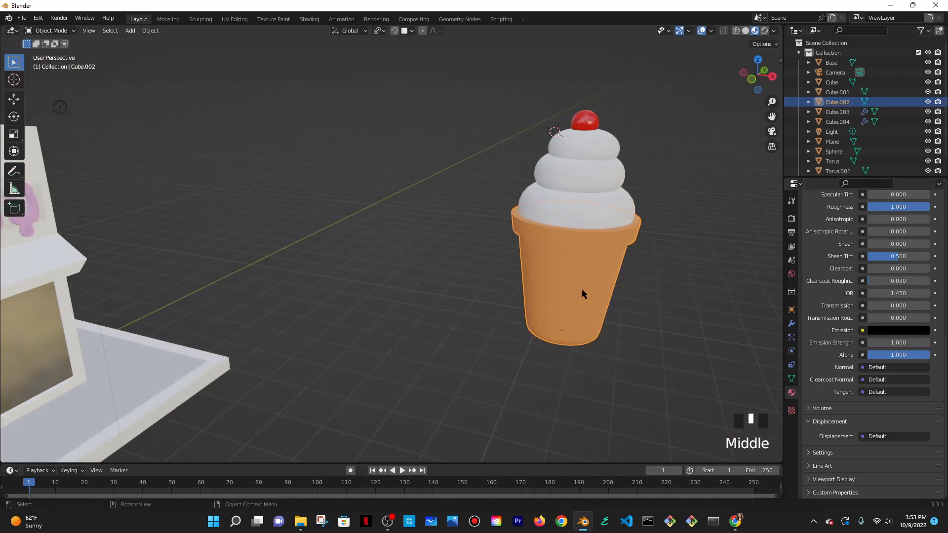
scroll(581, 288, "down", 3)
middle_click_drag(487, 174, 535, 220)
left_click_drag(476, 197, 548, 348)
middle_click_drag(588, 344, 517, 176)
key("ctrl+z")
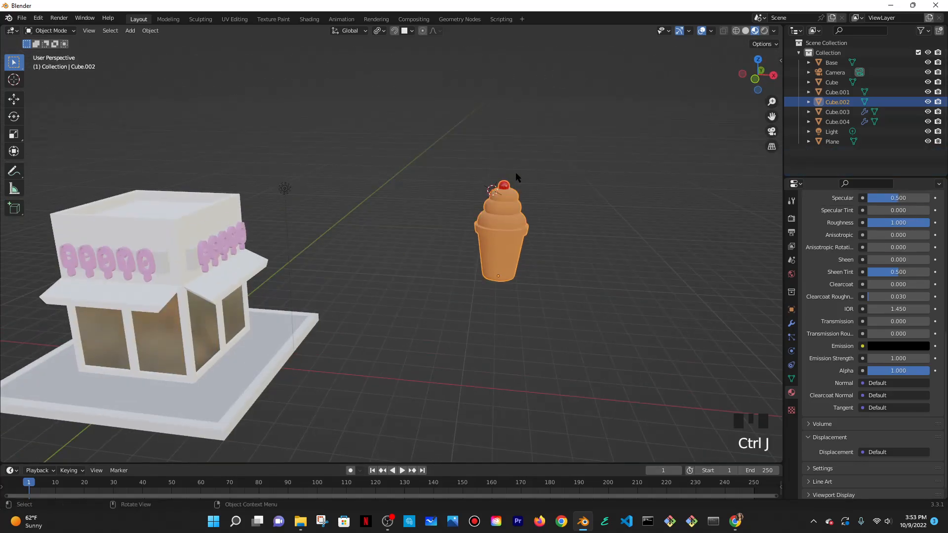
- Add a new material to the top ice cream swirl and name it icecream
middle_click_drag(540, 192, 480, 227, "shift")
scroll(567, 192, "up", 3)
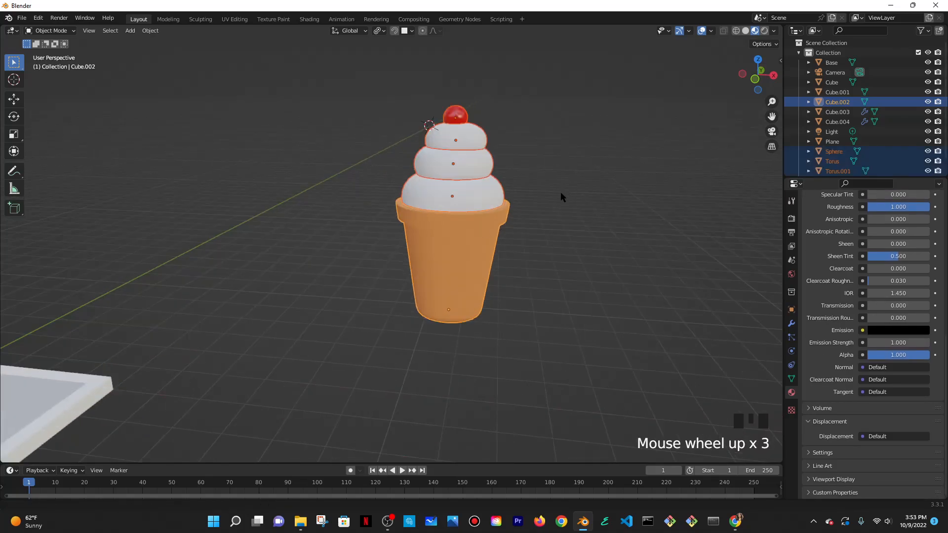
middle_click_drag(567, 193, 423, 191, "shift")
left_click(423, 193)
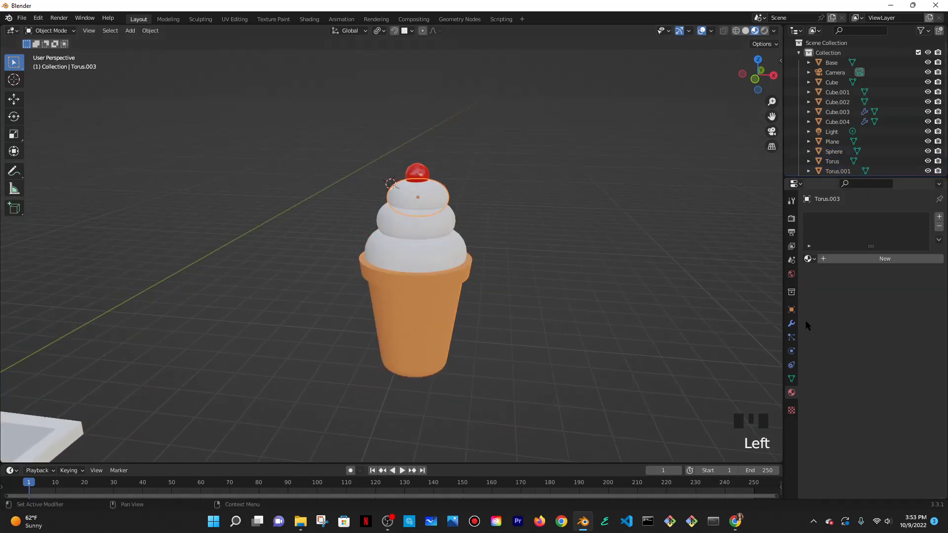
left_click(849, 259)
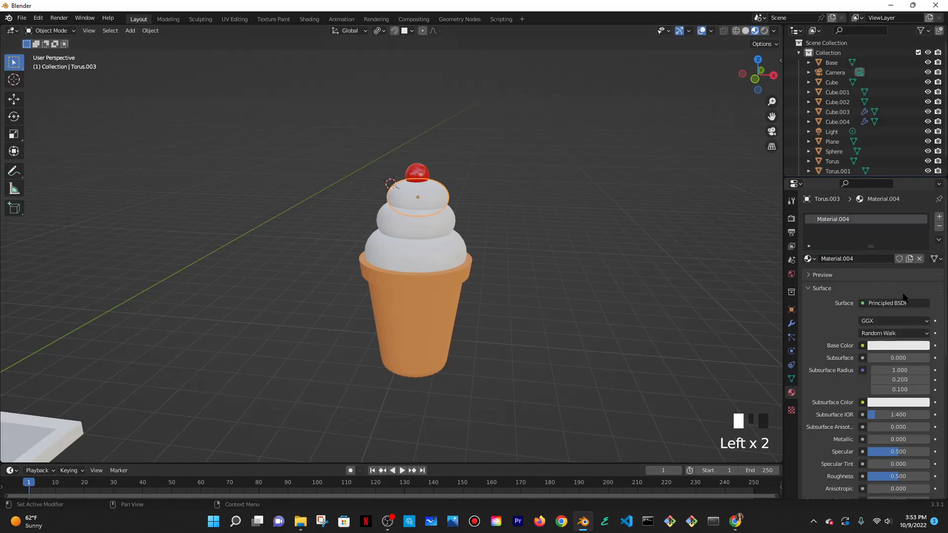
left_click(906, 348)
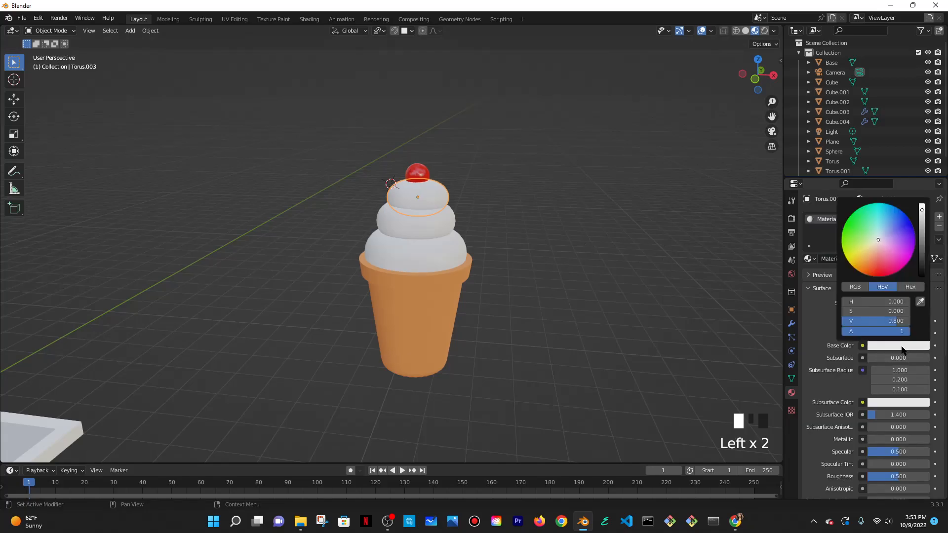
left_click(442, 228, "shift")
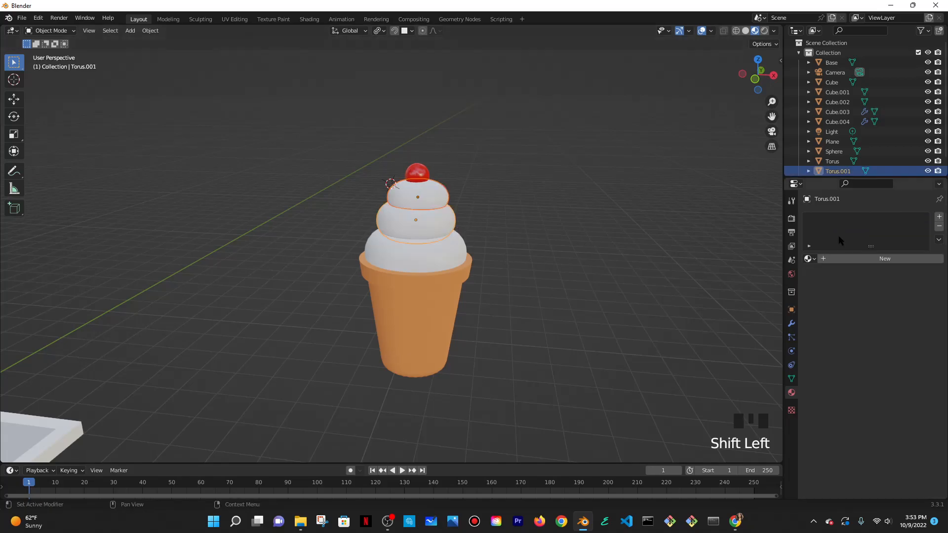
left_click(441, 195)
double_click(864, 219)
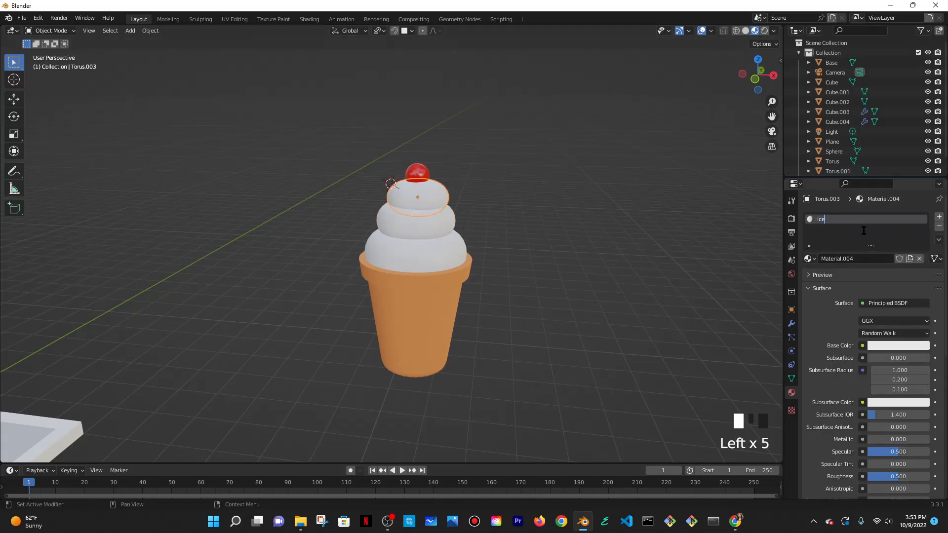
type("icecream")
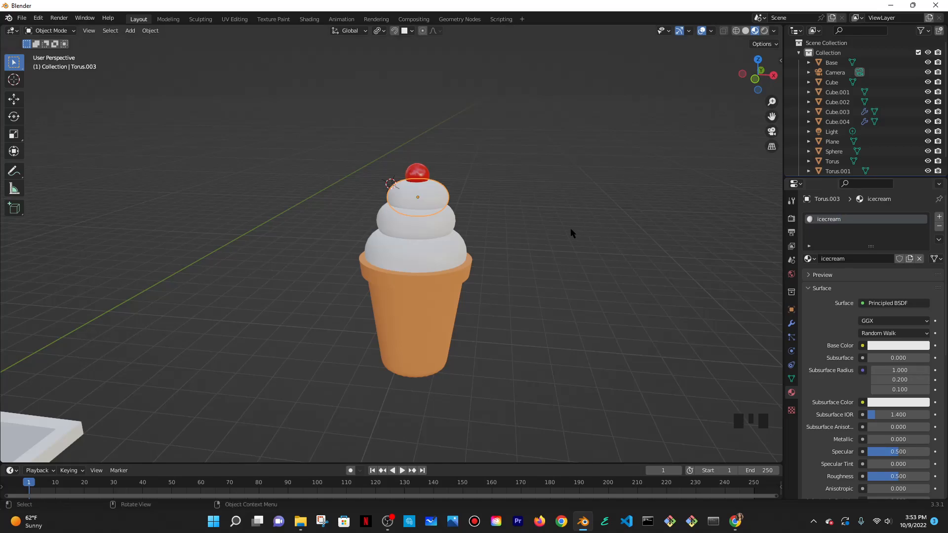
- Assign the existing icecream material to the middle and bottom swirls of the ice cream
left_click(440, 228)
left_click(808, 260)
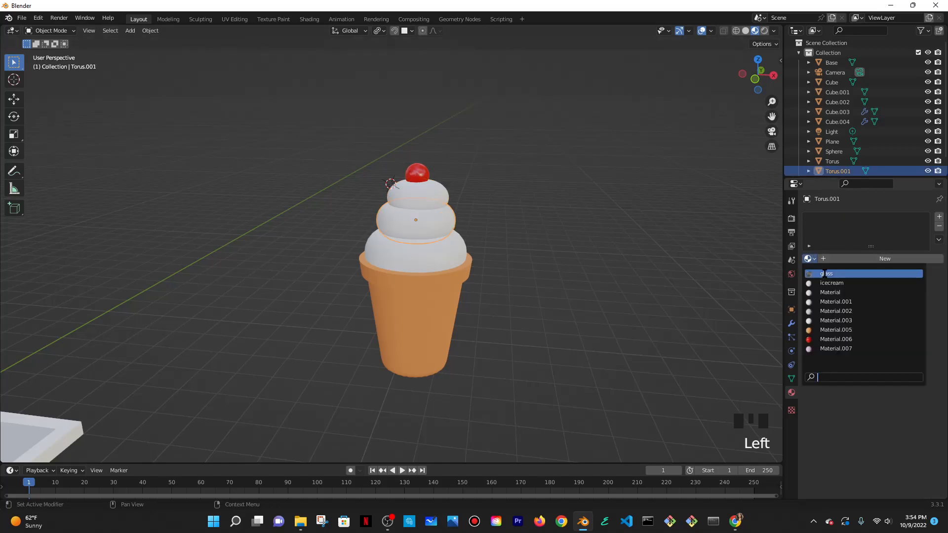
left_click(839, 292)
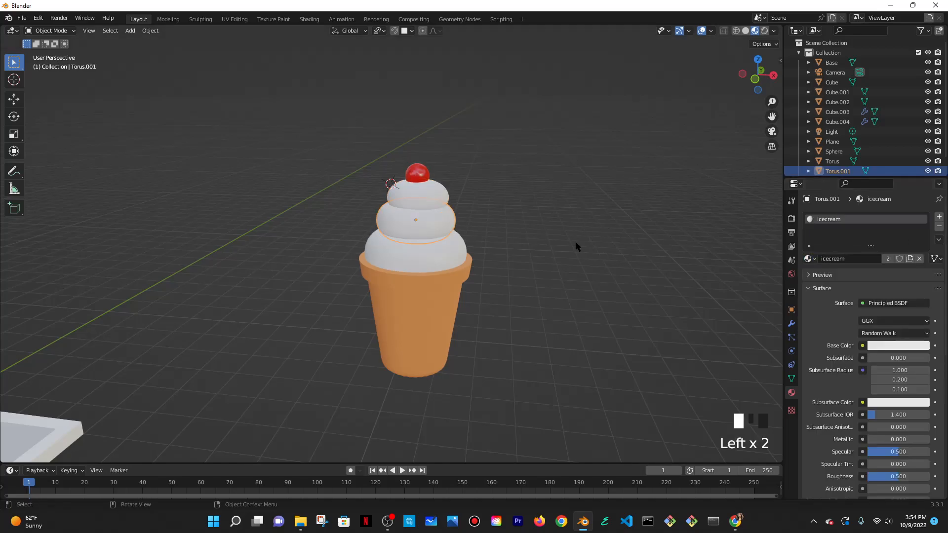
left_click(446, 254)
left_click(808, 260)
left_click(838, 292)
- Join the cup, the three swirls and the cherry into a single object
left_click_drag(285, 139, 546, 403)
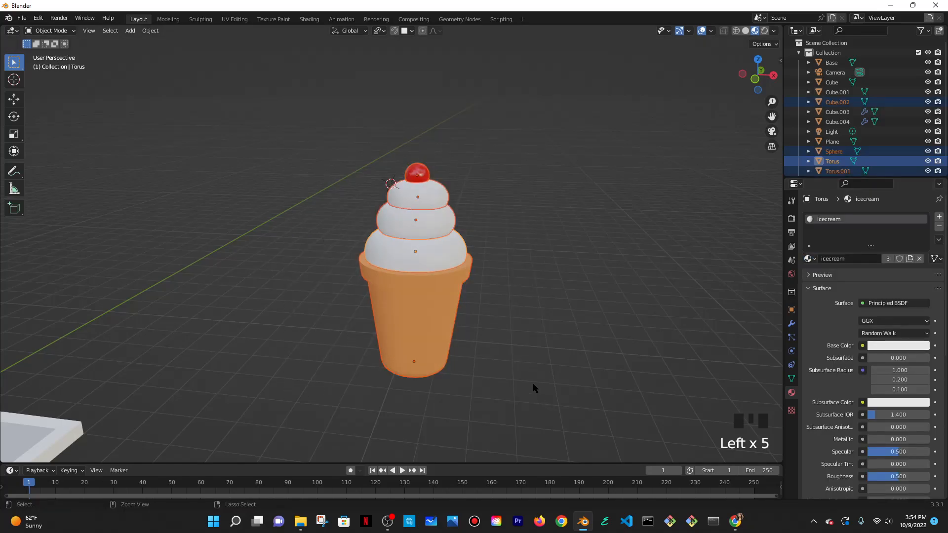
key("ctrl+j")
left_click(496, 240)
middle_click_drag(496, 240, 476, 277)
left_click(473, 277)
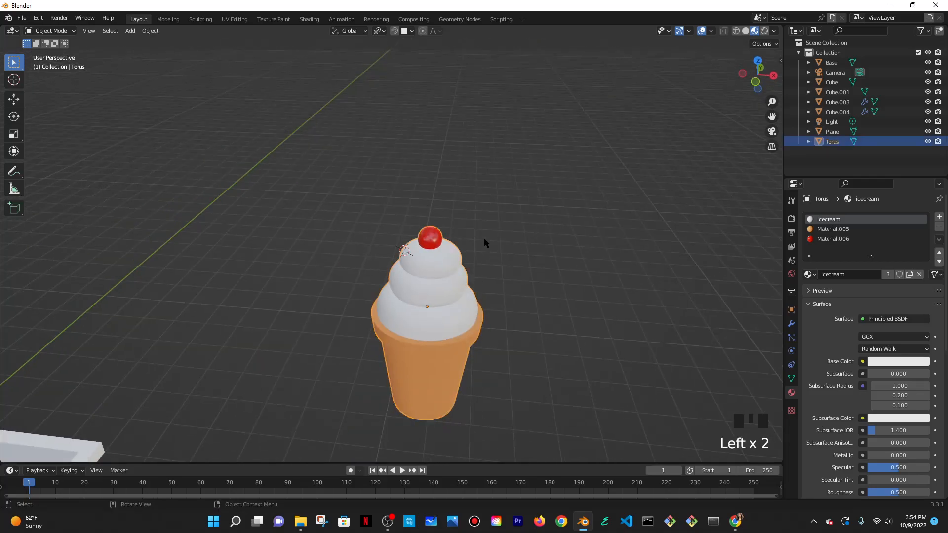
- Move the joined ice cream across the scene to the shop building
key("g")
left_click(482, 140)
scroll(495, 204, "down", 2)
middle_click_drag(495, 203, 583, 193, "shift")
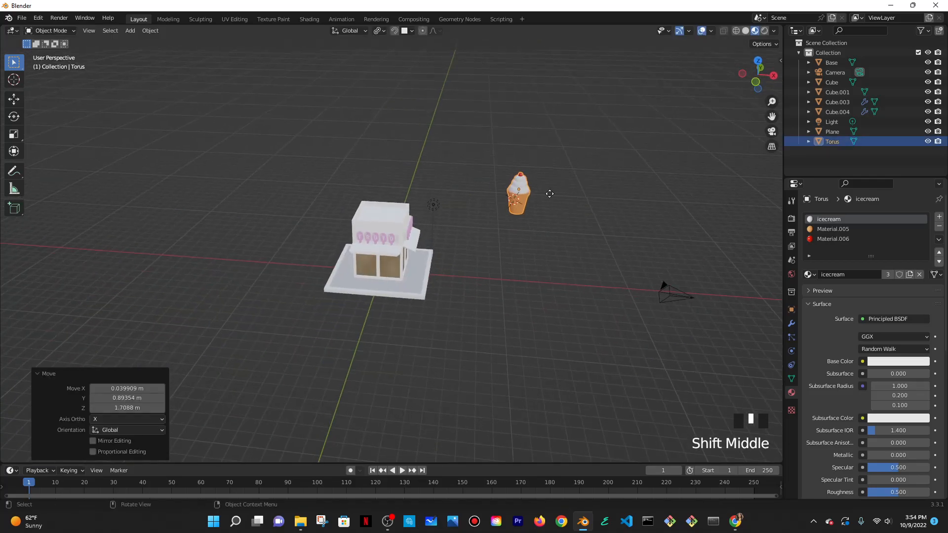
key("g")
left_click(440, 201)
middle_click_drag(440, 201, 366, 5)
key("g")
left_click(473, 281)
- Enable snapping and raise the ice cream along the Z axis above the shop's roof
left_click(393, 31)
scroll(558, 108, "up", 6)
middle_click_drag(558, 108, 413, 247, "shift")
key("g")
key("z")
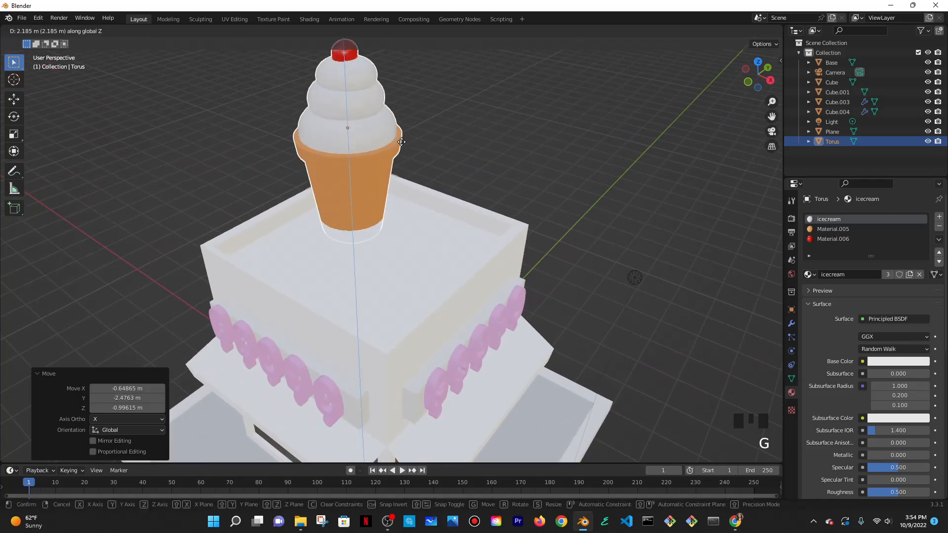
left_click(403, 132)
- Center the ice cream on the roof by moving it along Y and about 1.18 m along X
middle_click_drag(403, 132, 459, 205)
middle_click_drag(459, 204, 455, 222, "shift")
key("g")
key("y")
left_click(449, 281)
key("g")
key("x")
left_click(490, 293)
middle_click_drag(490, 293, 484, 193)
scroll(476, 226, "down", 2)
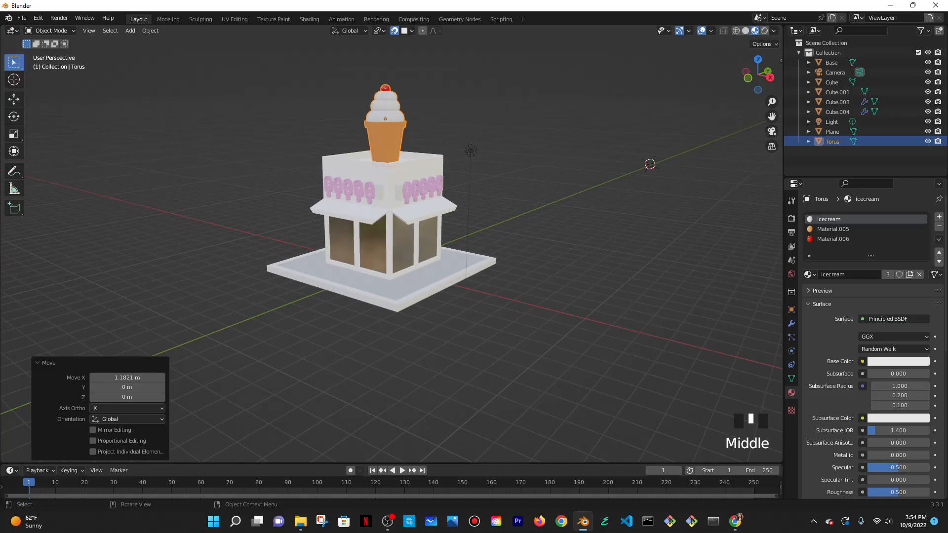
- Scale the ice cream to about 0.767 and lower it about 0.33 m along Z onto the roof
key("s")
left_click(454, 186)
key("g")
key("z")
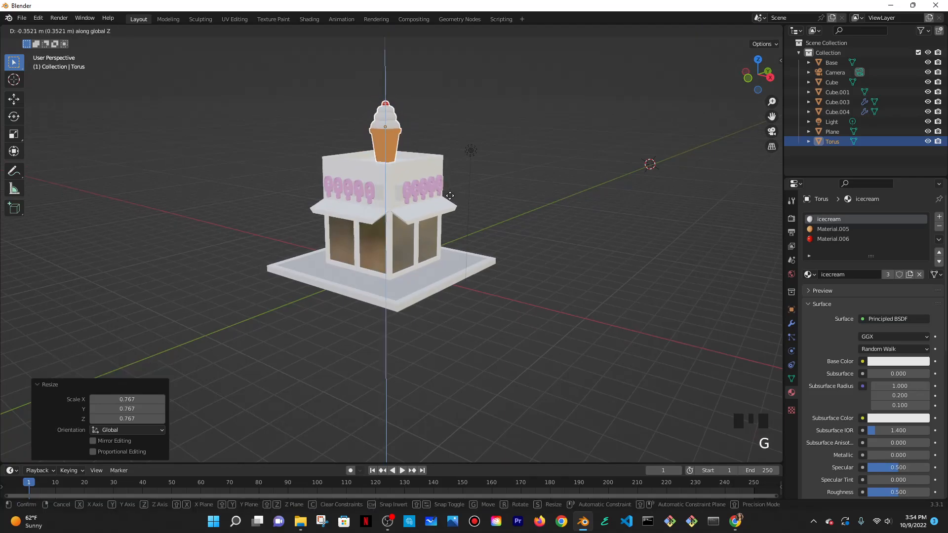
left_click(445, 218)
- Examine the ice cream's placement on the roof from above and from other angles
scroll(425, 280, "up", 3)
mouse_move(424, 279)
middle_mouse_down()
mouse_move(411, 263)
mouse_move(425, 289)
mouse_move(433, 277)
middle_mouse_up()
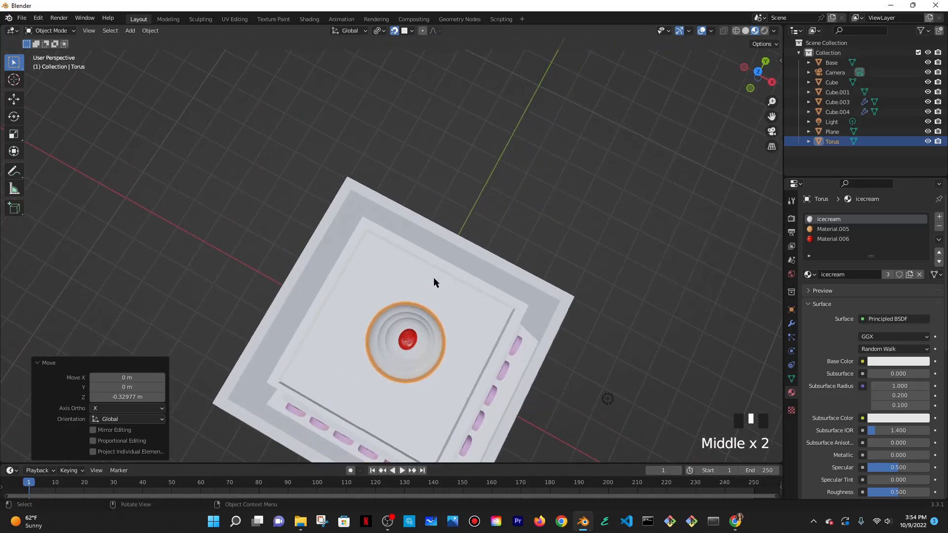
key("grave")
left_click(435, 219)
middle_click_drag(494, 343, 493, 345)
key("grave")
left_click(491, 278)
middle_click_drag(648, 301, 561, 163, "shift")
scroll(547, 173, "down", 5)
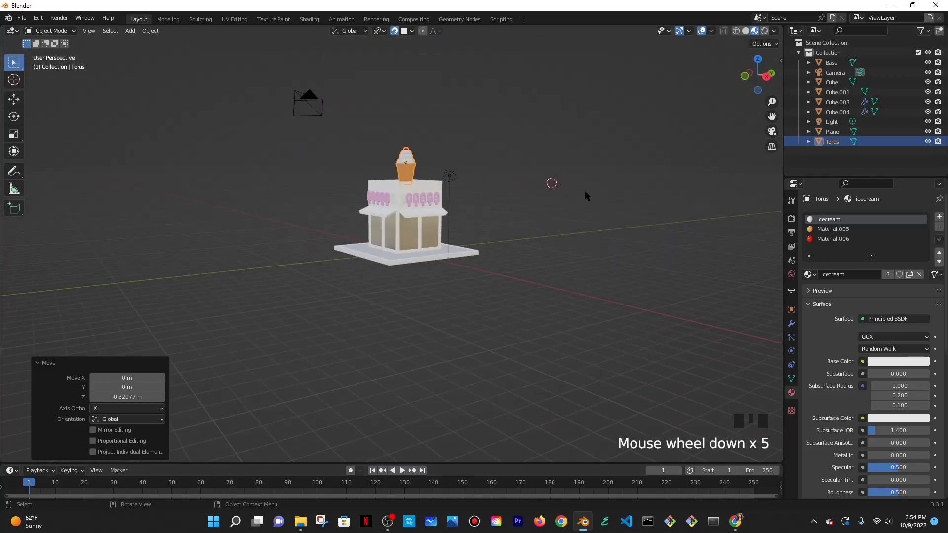
- In the camera view, scale the ice cream down slightly and adjust its height along Z to rest on the roof
key("KP_0")
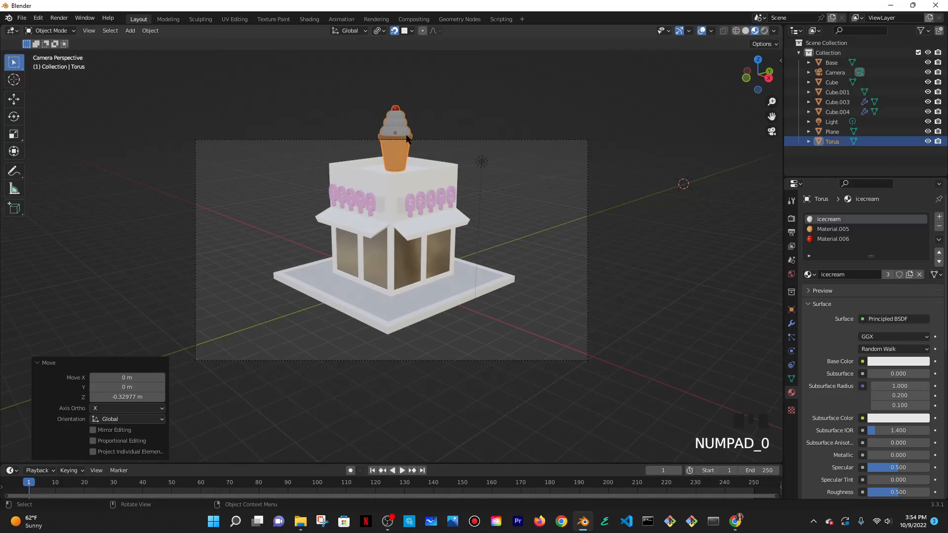
key("s")
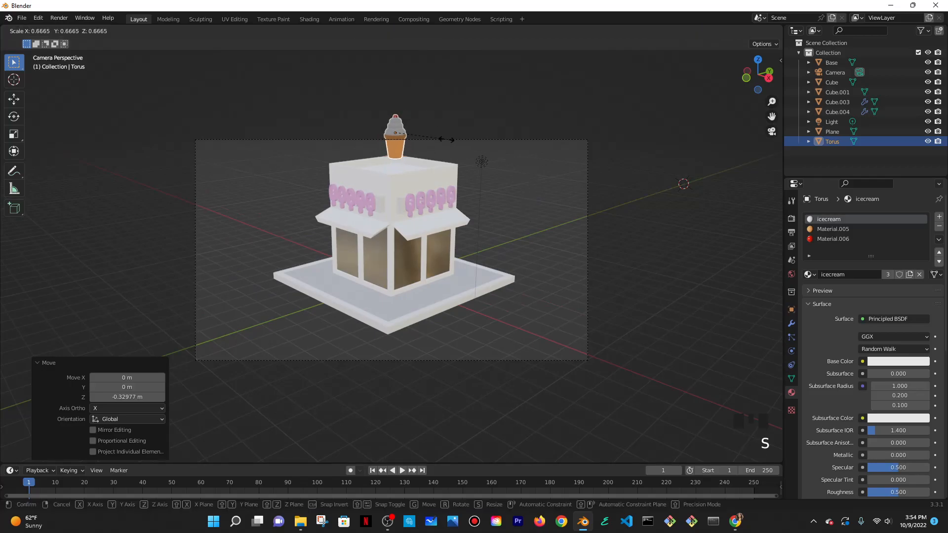
left_click(465, 143)
key("g")
key("z")
left_click(395, 166)
- Align the camera to a view that frames the whole shop, from the base plate to the cherry
middle_click_drag(435, 144, 494, 170)
key("ctrl+alt+KP_0")
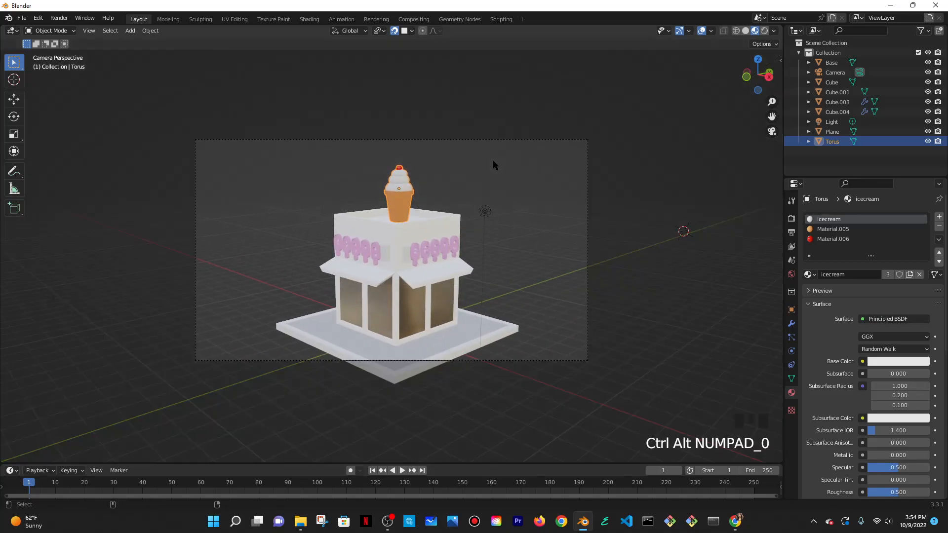
middle_click(590, 197)
middle_click_drag(591, 200, 611, 222, "shift")
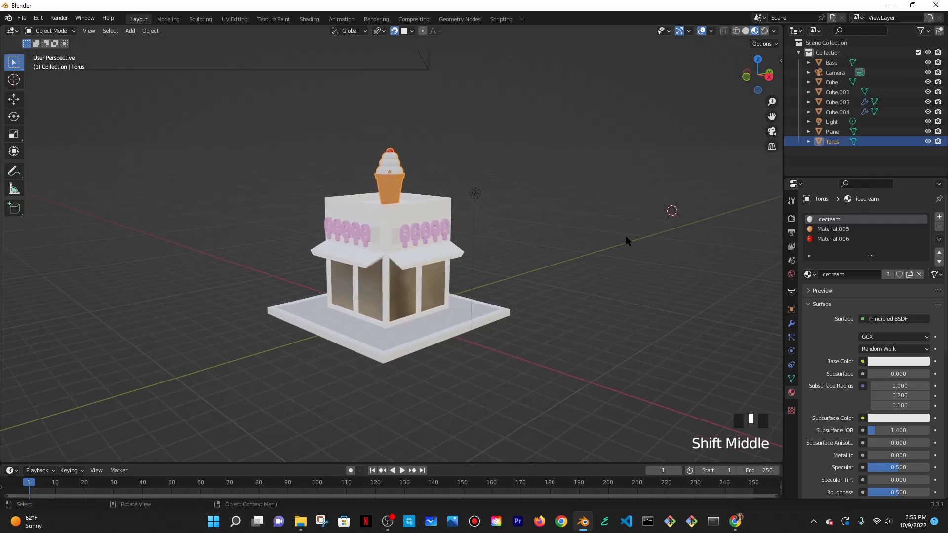
key("ctrl+alt+KP_0")
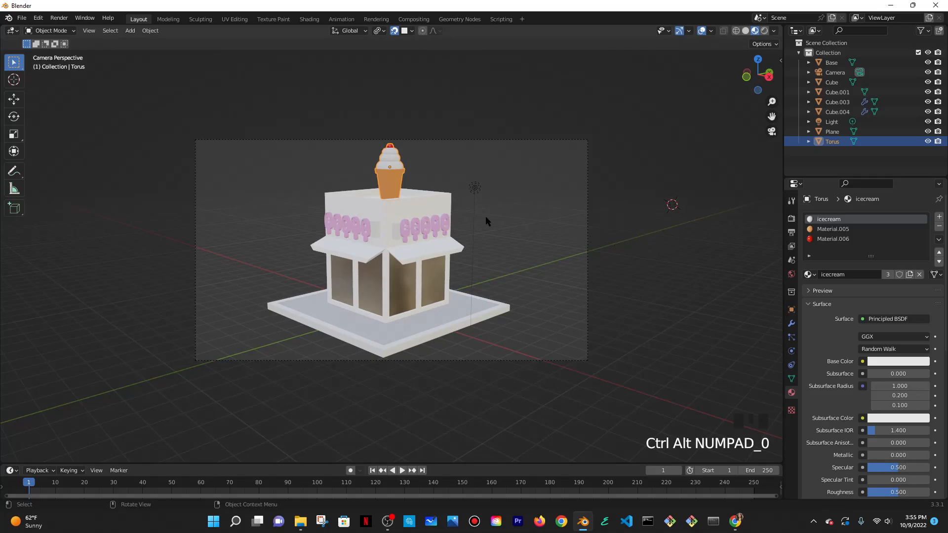
- Deselect the ice cream and switch the viewport to Rendered shading
left_click(460, 121)
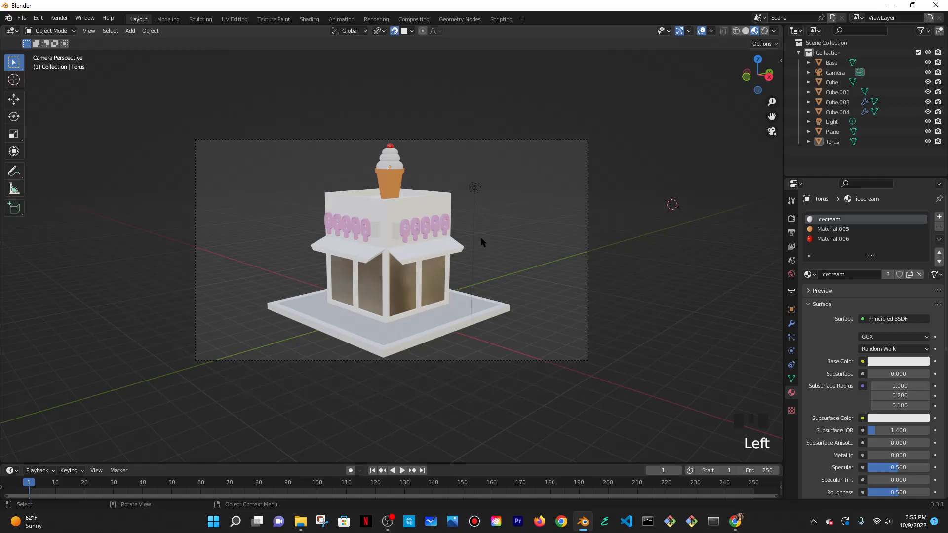
scroll(454, 245, "up", 2)
left_click(764, 31)
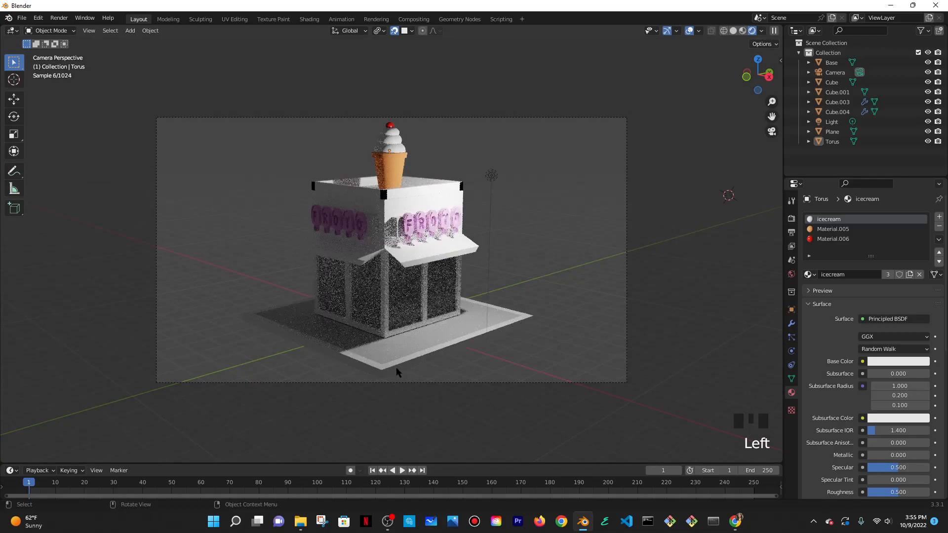
- Set the IOR of the shop's glass material to 3.130
left_click(443, 235)
scroll(443, 235, "up", 2)
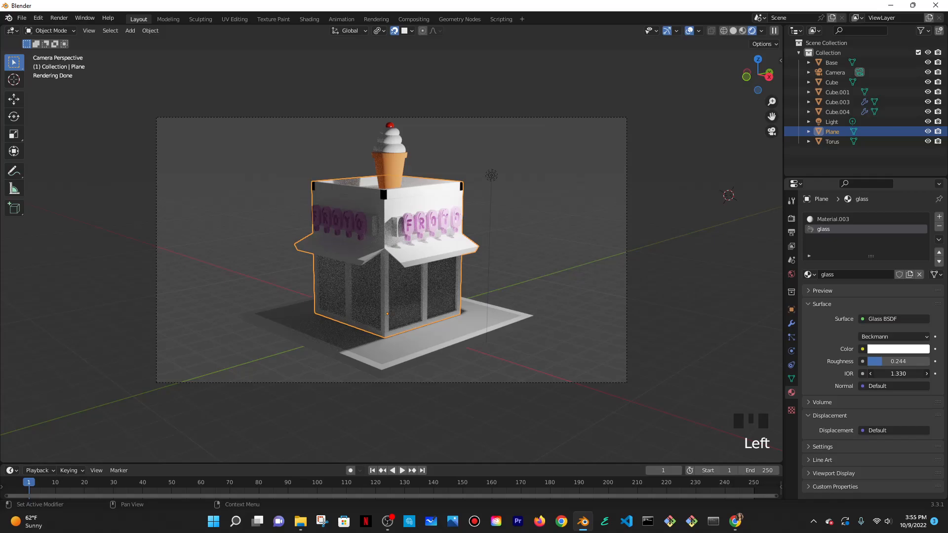
left_click(424, 221)
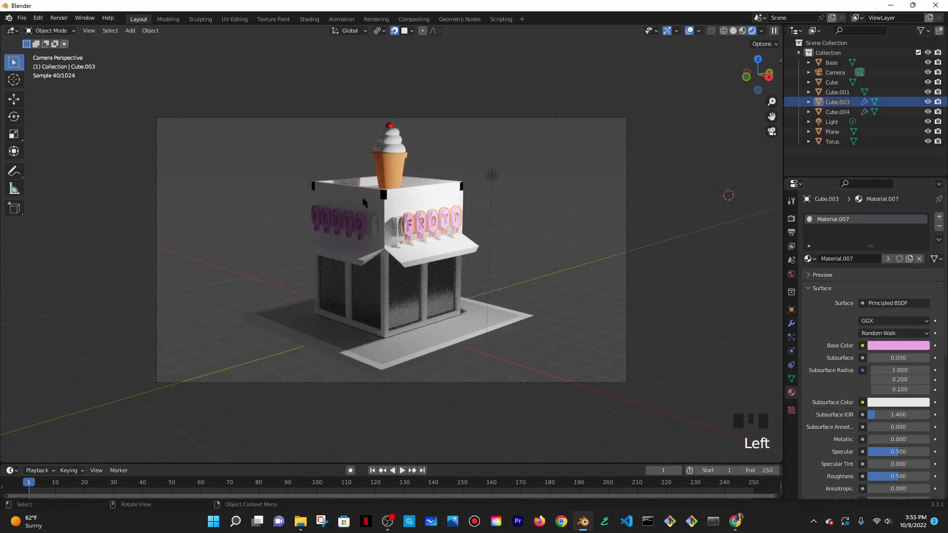
- Inspect the upper corners of the shop walls up close and switch the viewport back to Material Preview
left_click(384, 194)
middle_click_drag(384, 194, 418, 232)
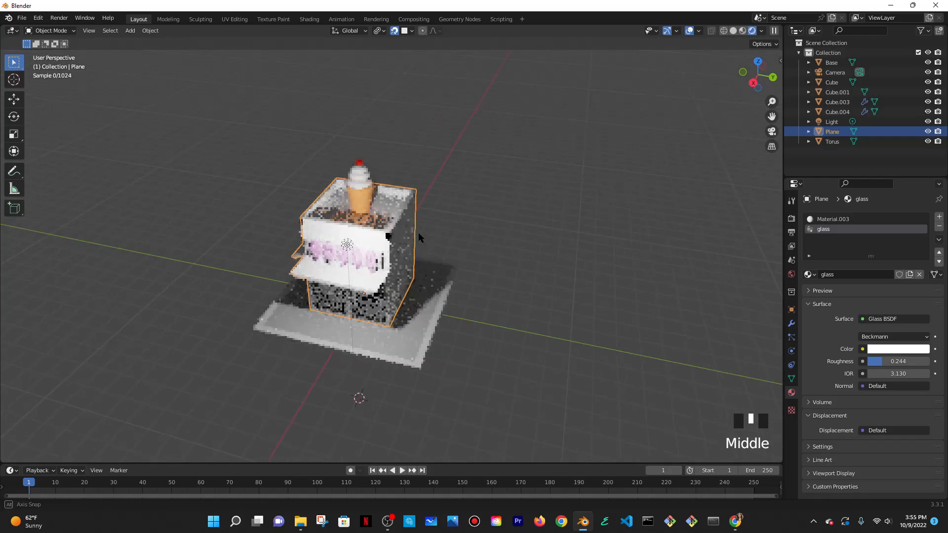
scroll(418, 233, "up", 5)
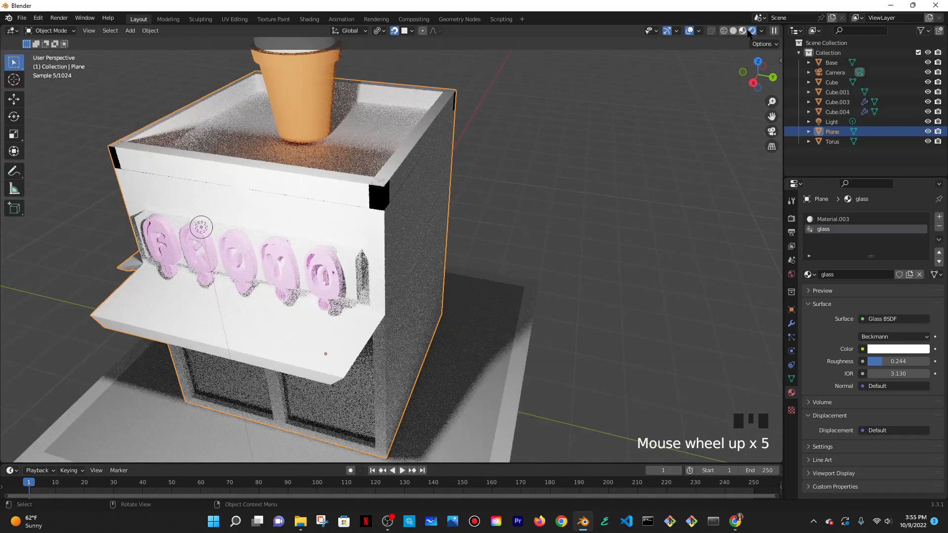
left_click(744, 30)
mouse_move(588, 200)
middle_mouse_down()
mouse_move(573, 203)
mouse_move(479, 118)
middle_mouse_up()
left_click(464, 122)
scroll(526, 150, "down", 5)
middle_click_drag(526, 150, 475, 216)
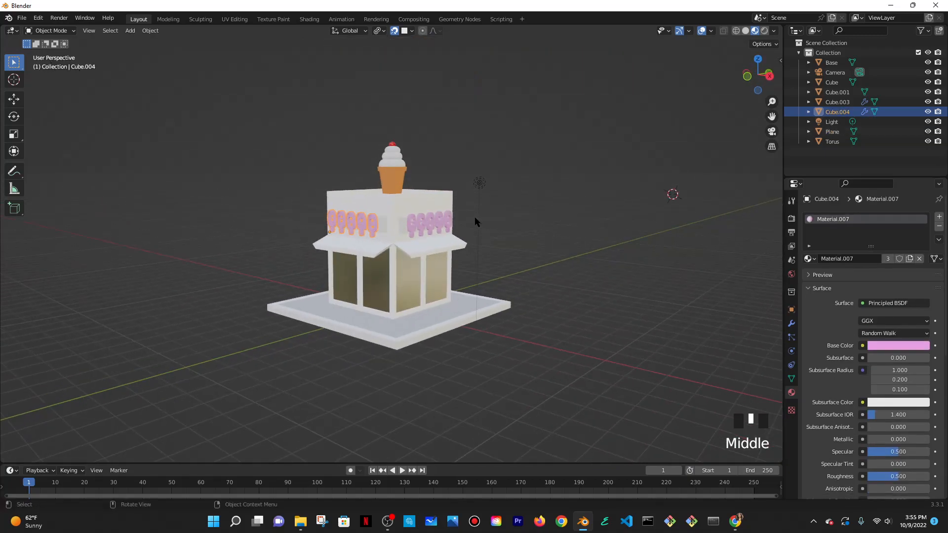
scroll(475, 217, "up", 4)
- Switch to Chrome, search for "coloors" in a new tab and open the Coolors page for exploring color palettes
left_click(737, 522)
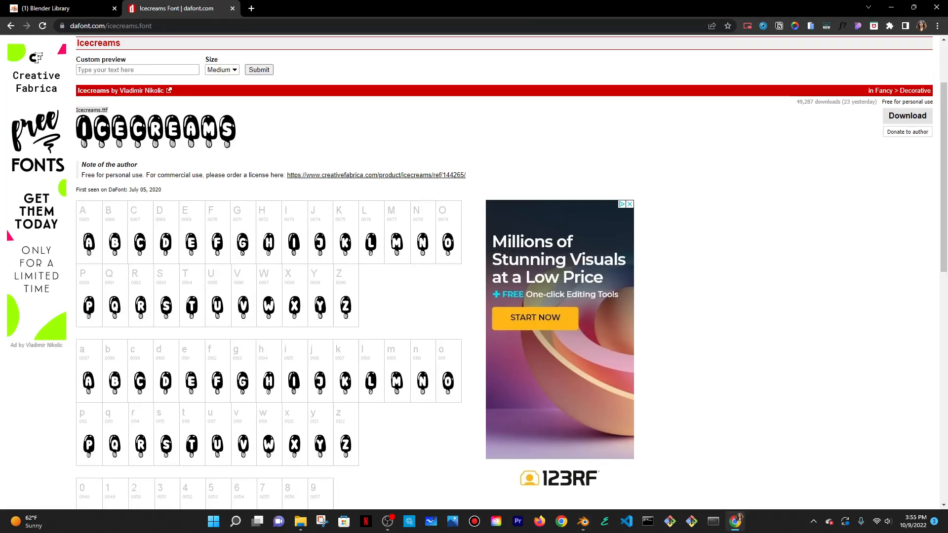
key("ctrl+t")
type("coloo")
key("Return")
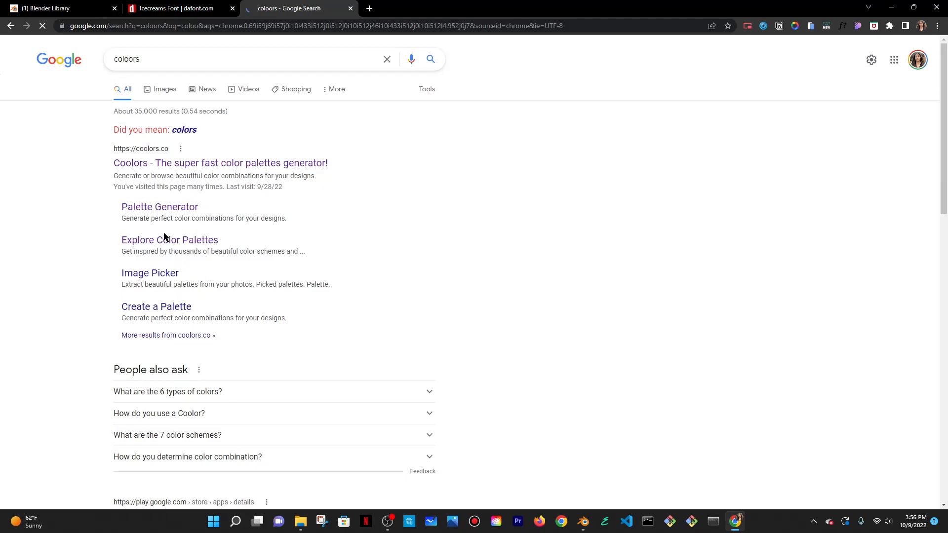
left_click(155, 253)
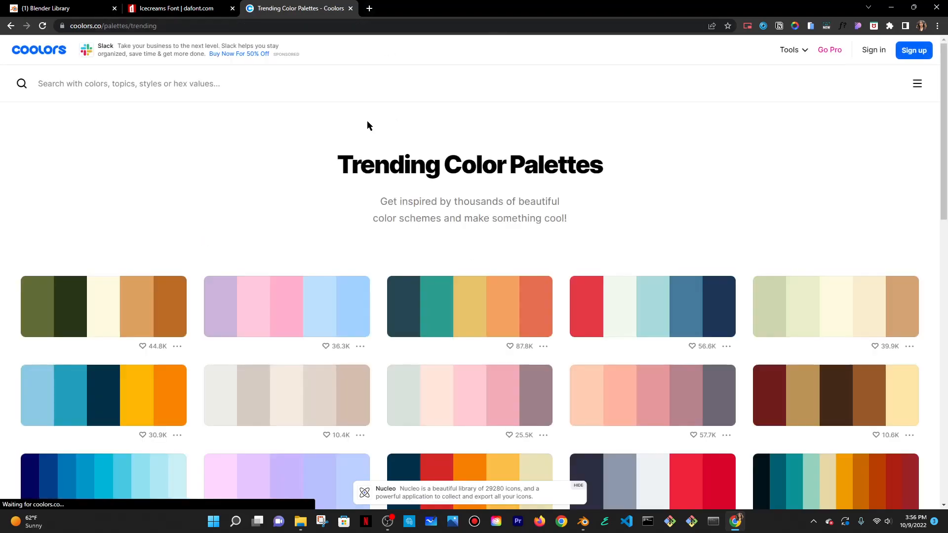
- Open the pastel purple, pink and blue palette from the trending palettes and bring its hex codes into view
scroll(345, 182, "down", 4)
scroll(376, 183, "up", 1)
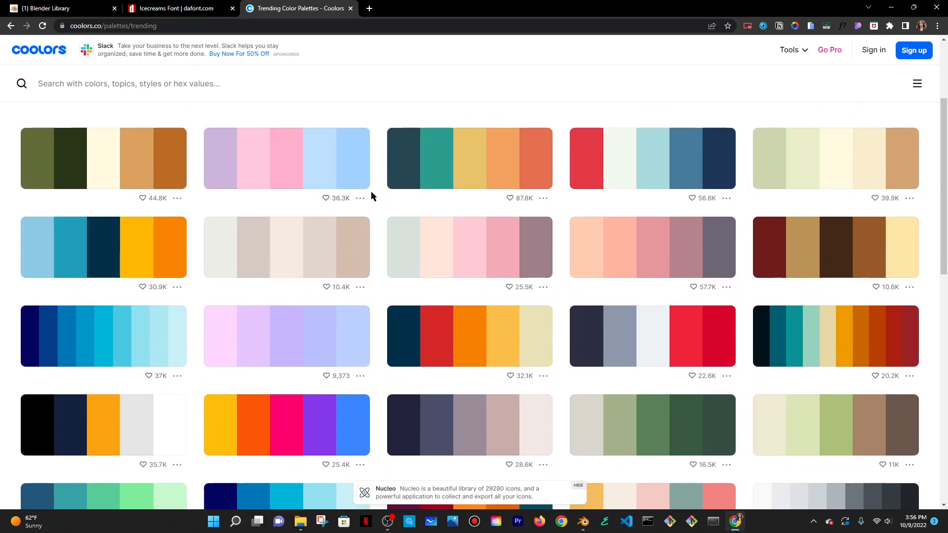
left_click(360, 198)
left_click(376, 225)
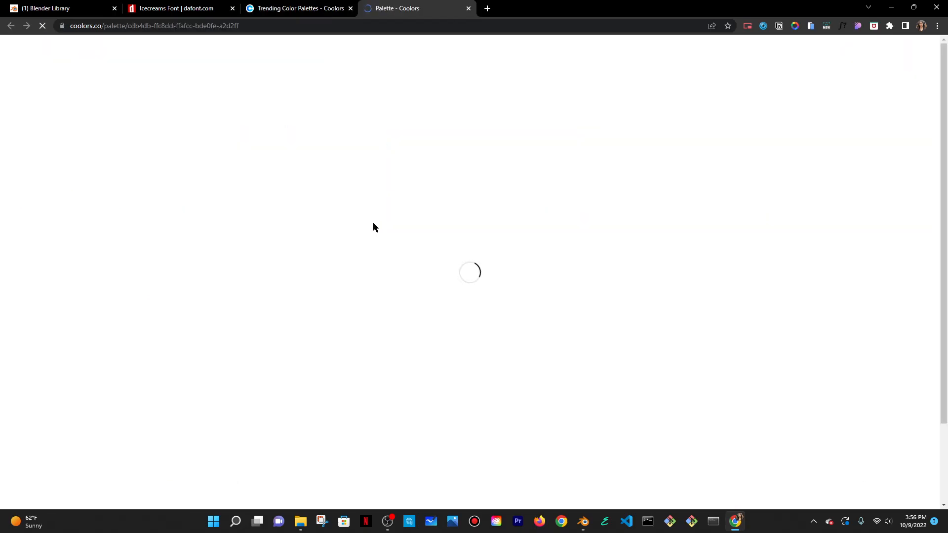
scroll(204, 308, "down", 2)
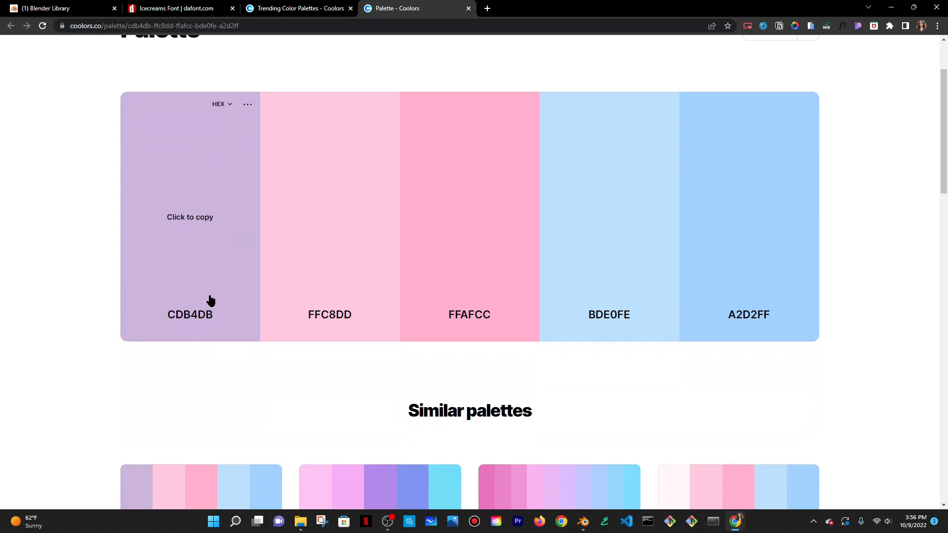
- Copy the purple hex code CDB4DB from the Coolors palette and switch back to Blender
left_click(181, 192)
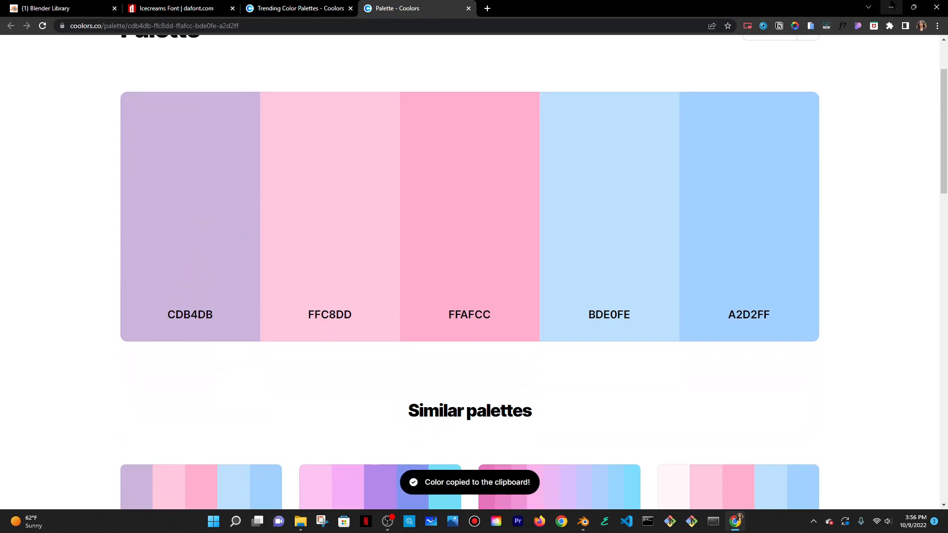
key("alt+Tab")
scroll(426, 192, "down", 2)
middle_click_drag(443, 185, 452, 189)
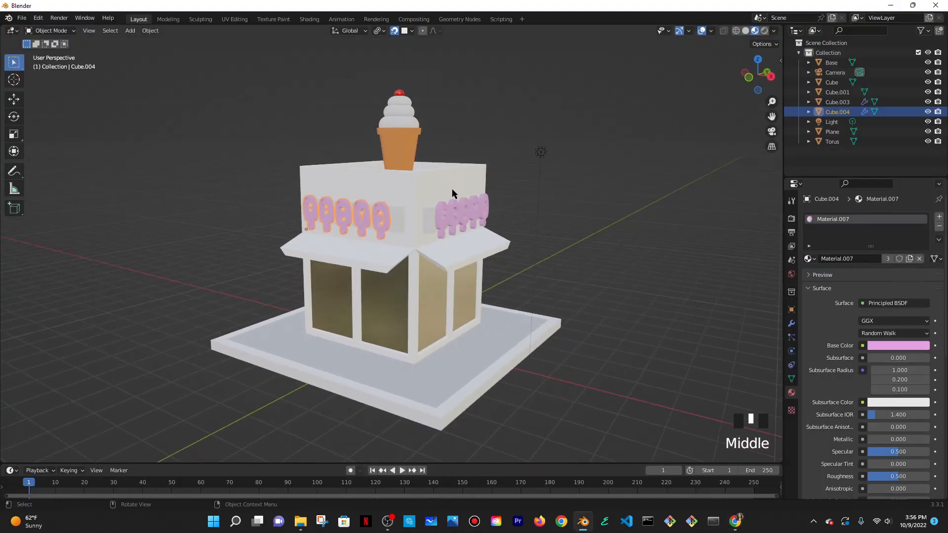
- Set the base color of the rooftop ice cream's cup material to hex CDB4DB
scroll(451, 189, "down", 1)
left_click(402, 169)
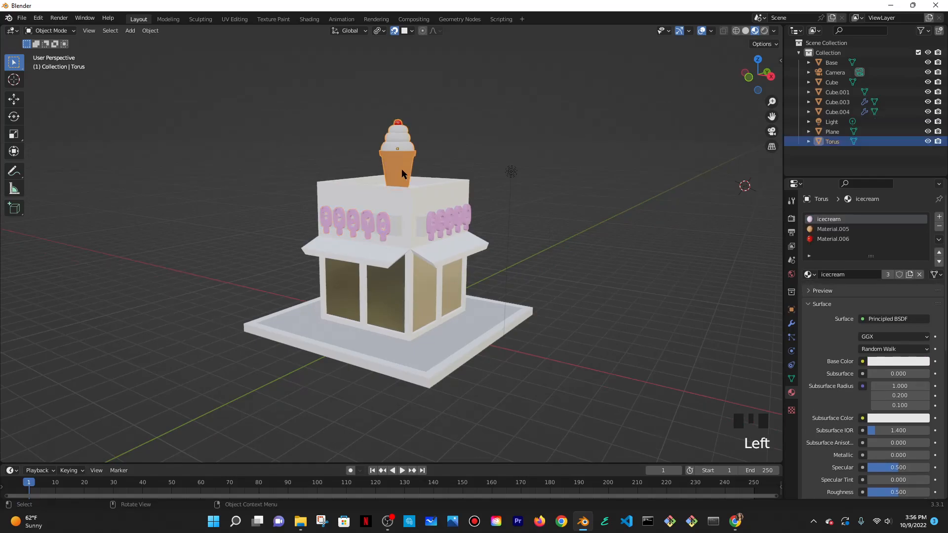
left_click(858, 228)
left_click(892, 363)
left_click(909, 302)
left_click(880, 316)
key("ctrl+v")
left_click(644, 260)
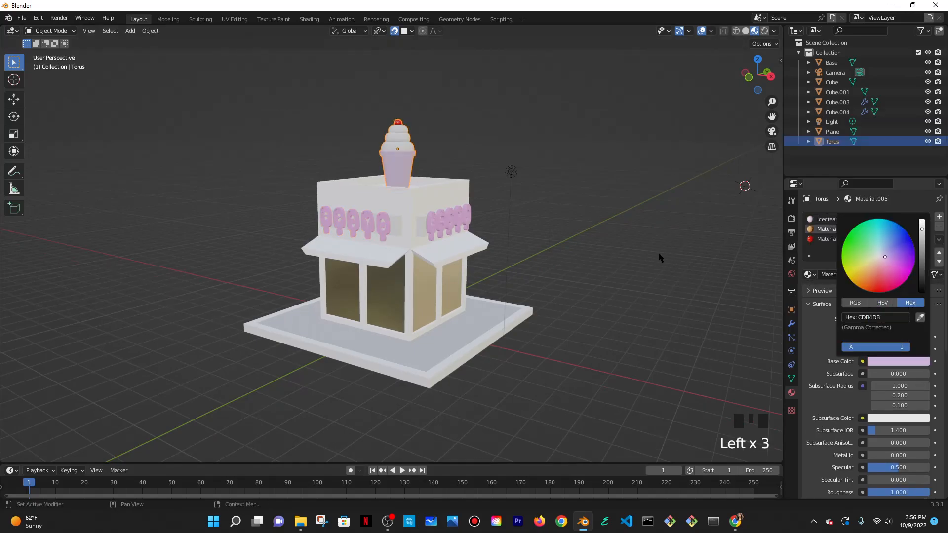
- Try a pink base color on the ice cream swirl's material, and undo it
middle_click_drag(533, 159, 585, 181)
scroll(495, 182, "up", 2)
scroll(443, 118, "down", 1)
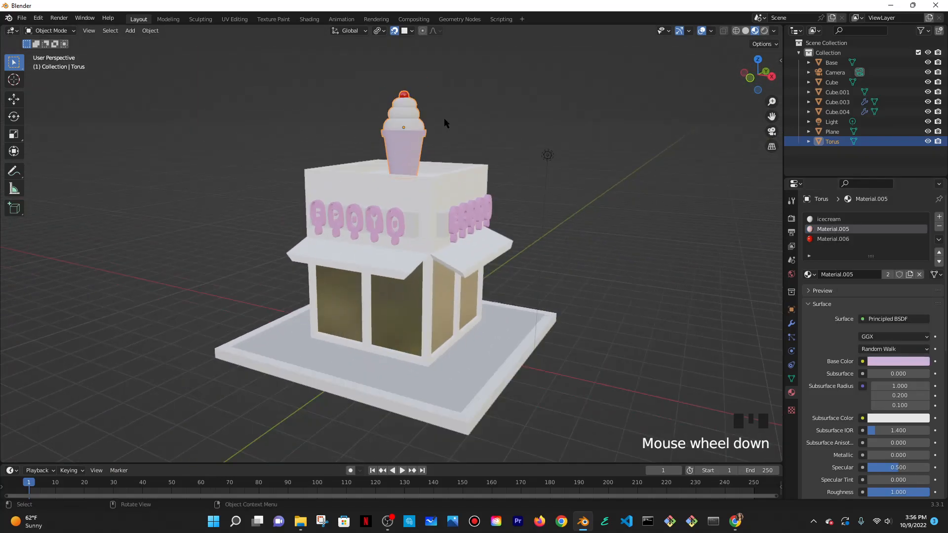
left_click(410, 105)
left_click(839, 220)
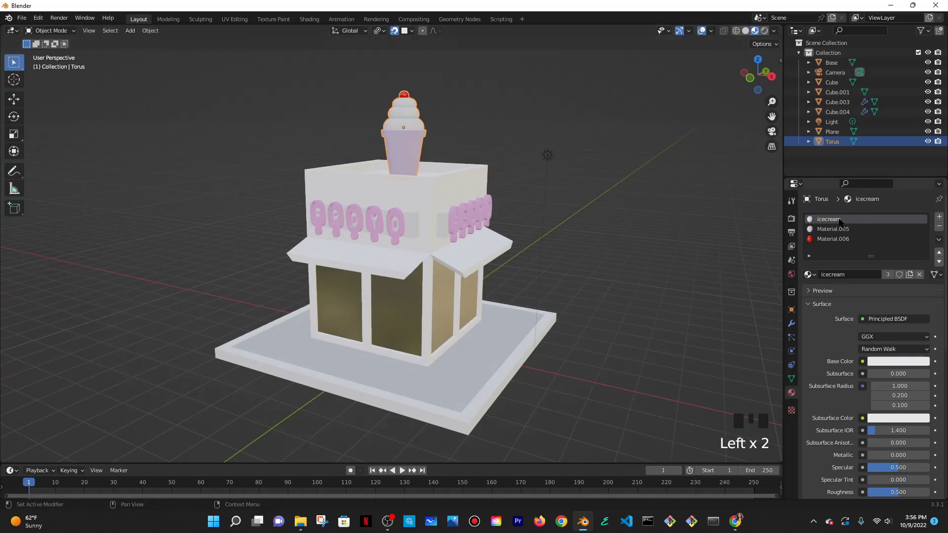
left_click(882, 365)
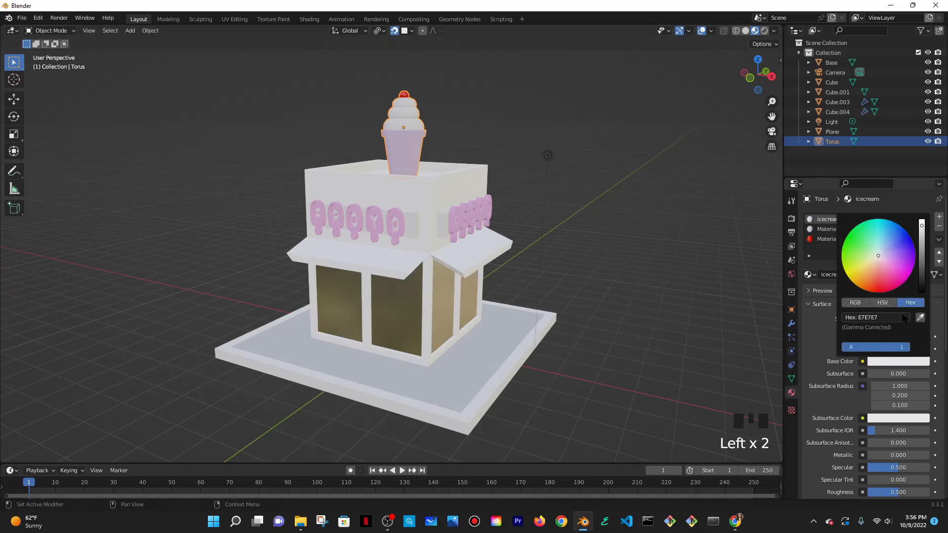
left_click(883, 363)
mouse_move(892, 243)
left_mouse_down()
mouse_move(881, 248)
mouse_move(888, 265)
left_mouse_up()
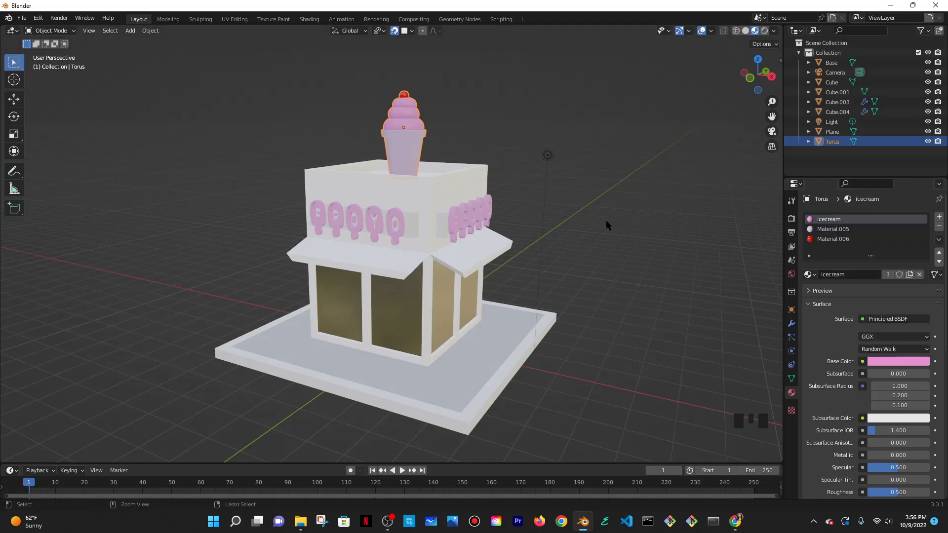
key("ctrl+z")
left_click(617, 182)
- Inspect the shop's awnings from several angles and check the front awning's edges in Edit Mode
mouse_move(462, 158)
middle_mouse_down()
mouse_move(444, 162)
mouse_move(454, 151)
middle_mouse_up()
middle_click_drag(531, 305, 471, 276)
middle_click_drag(540, 267, 548, 246)
left_click(452, 217)
left_click(391, 228)
left_click(461, 241)
key("Tab")
middle_click_drag(641, 276, 430, 252)
scroll(626, 298, "up", 3)
left_click_drag(310, 209, 450, 218)
middle_click_drag(586, 264, 528, 273)
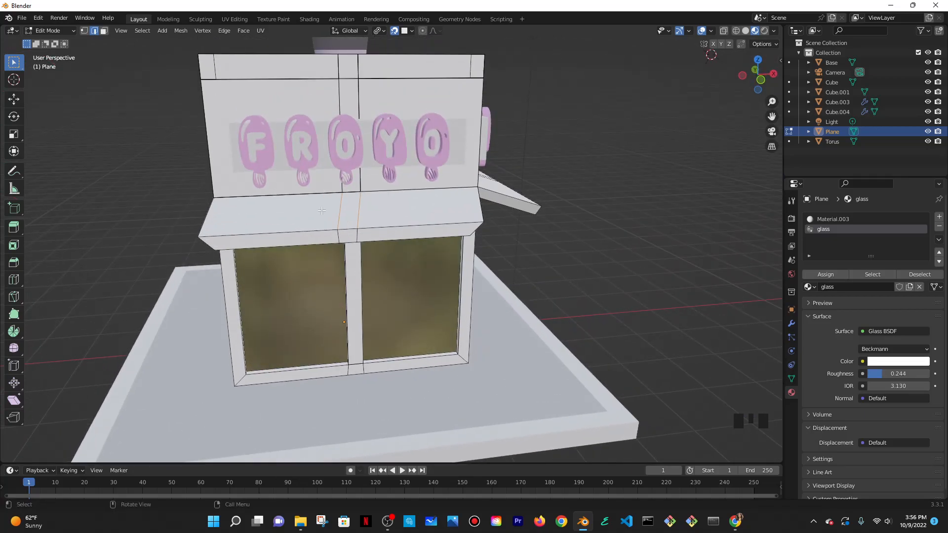
key("Tab")
middle_click_drag(457, 220, 519, 294)
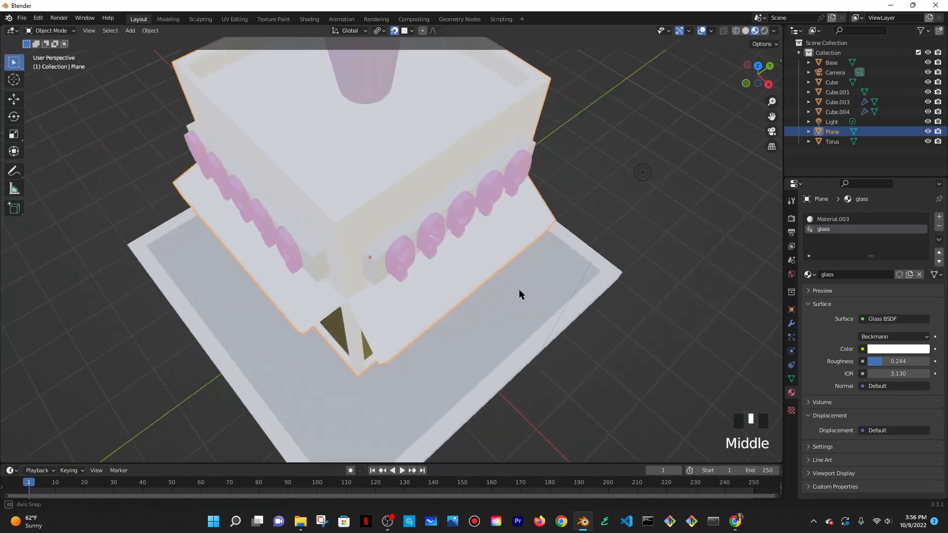
scroll(501, 249, "down", 2)
middle_click_drag(502, 250, 554, 279)
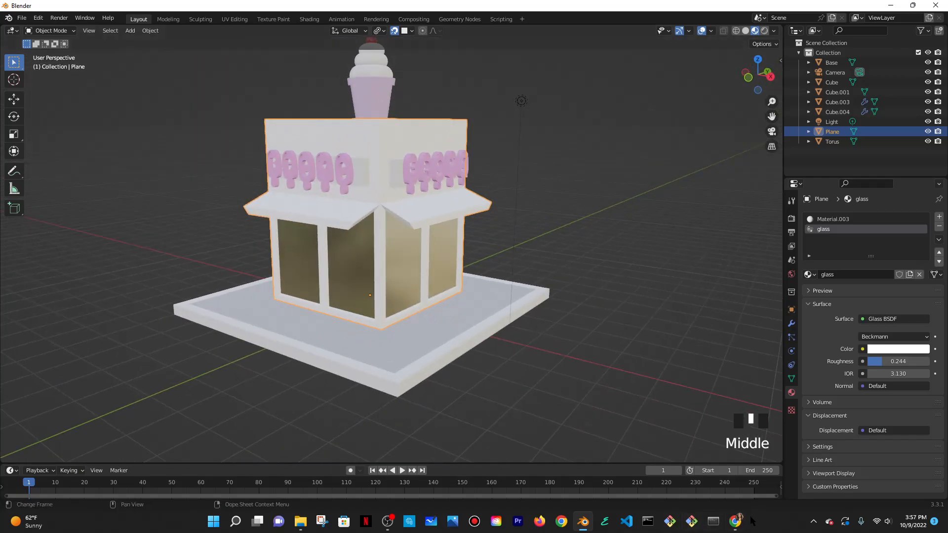
- Switch to Chrome, open ambientCG in a new tab and search it for "awnings" and for "window"
left_click(735, 521)
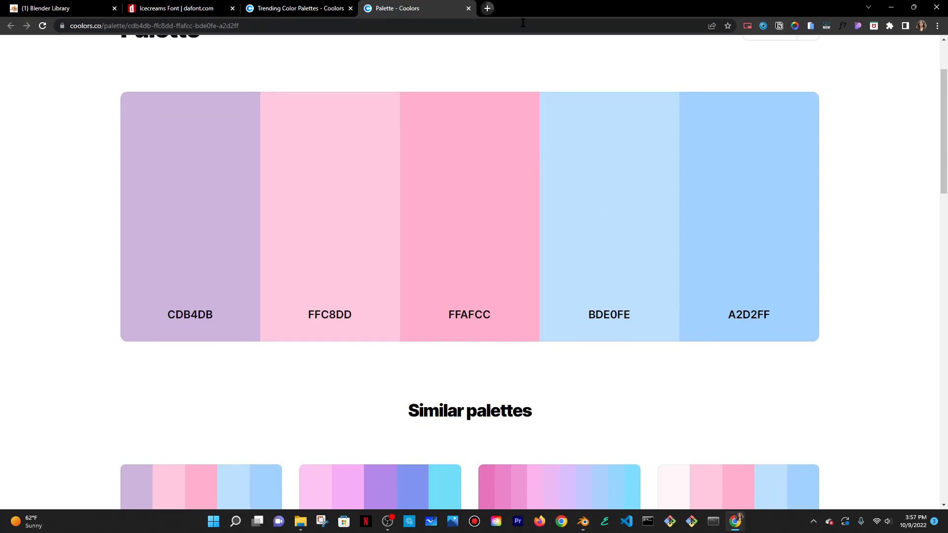
key("ctrl+t")
type("ambient")
key("Return")
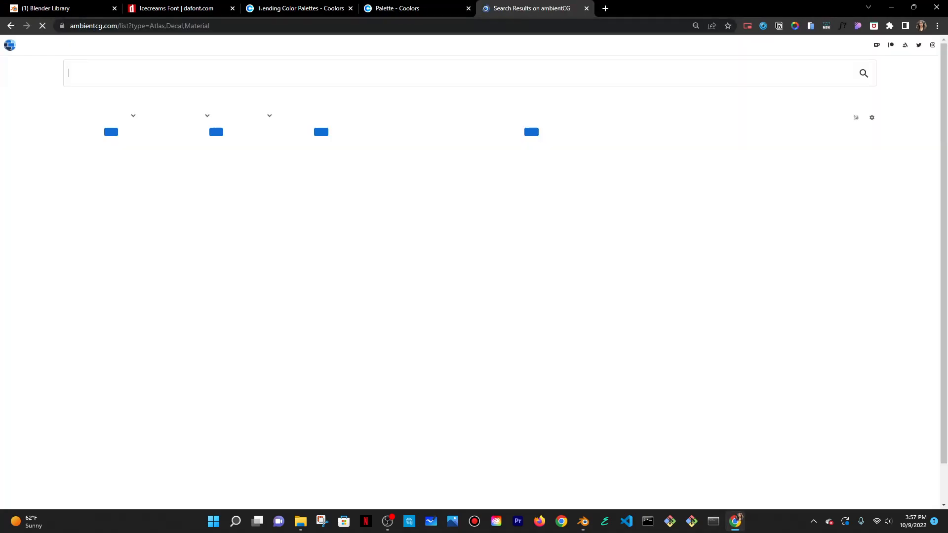
type("awnings")
key("Return")
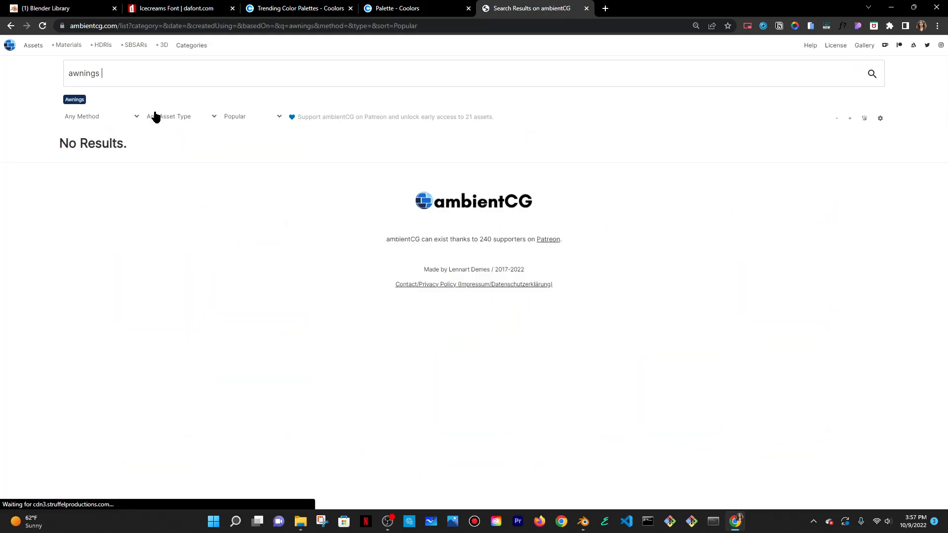
double_click(89, 75)
type("window")
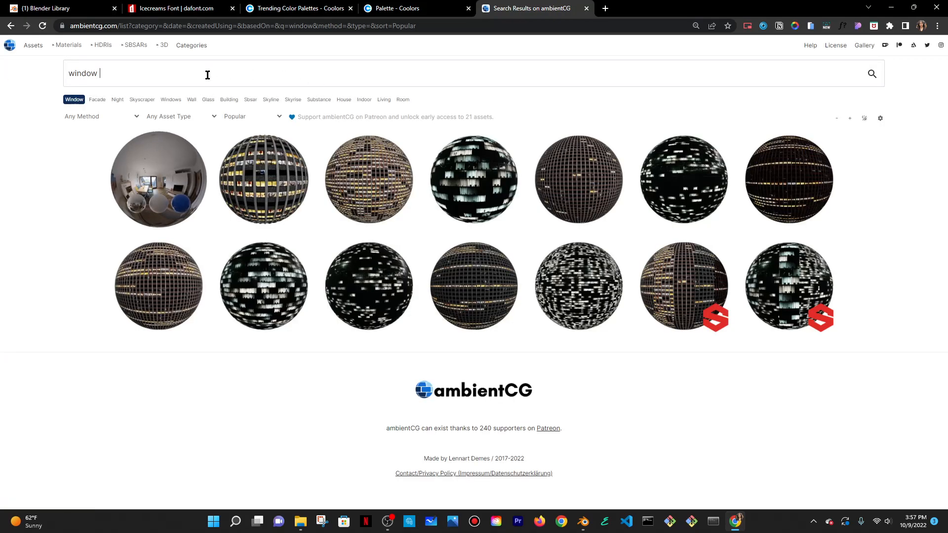
- Search Google in a new tab for "window awning pbr texture"
left_click(600, 4)
type("wun")
key("BackSpace")
key("BackSpace")
type("indow ")
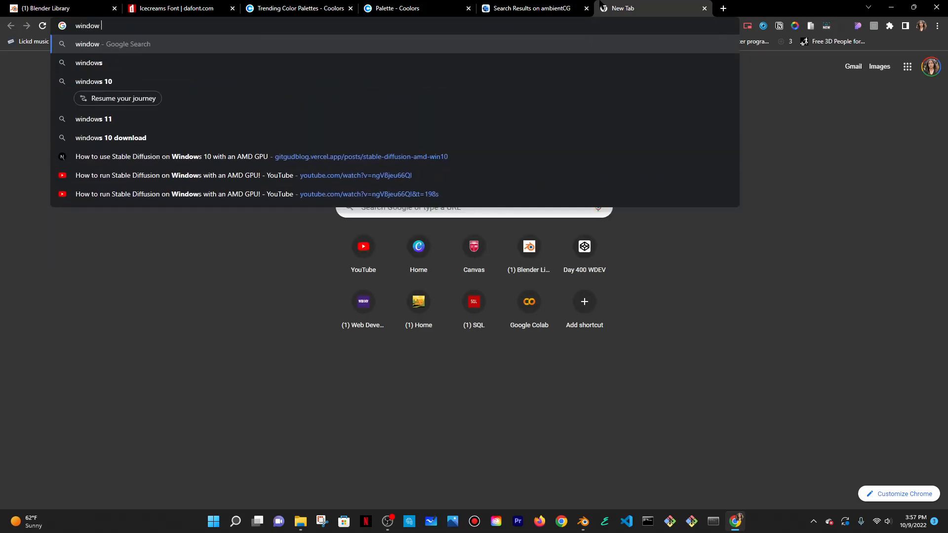
type("awning p")
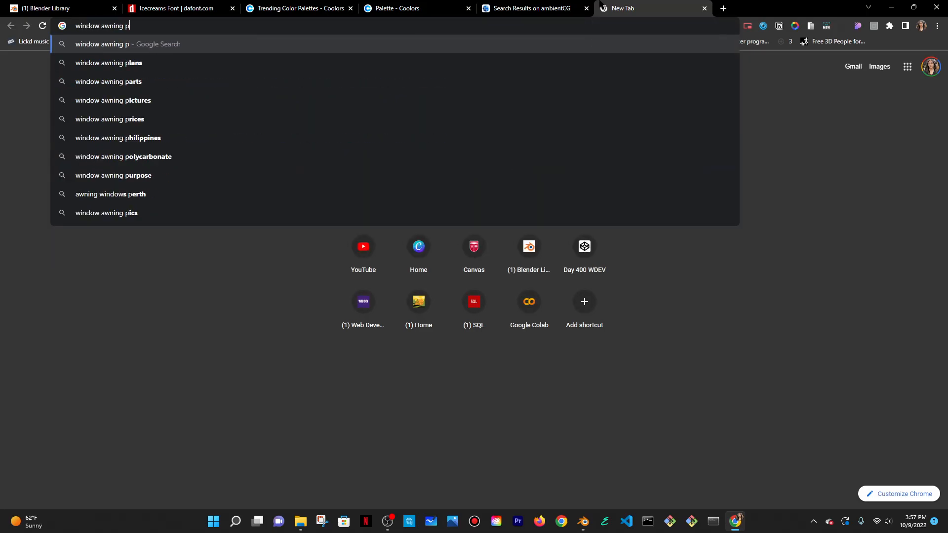
type("br texture")
key("Return")
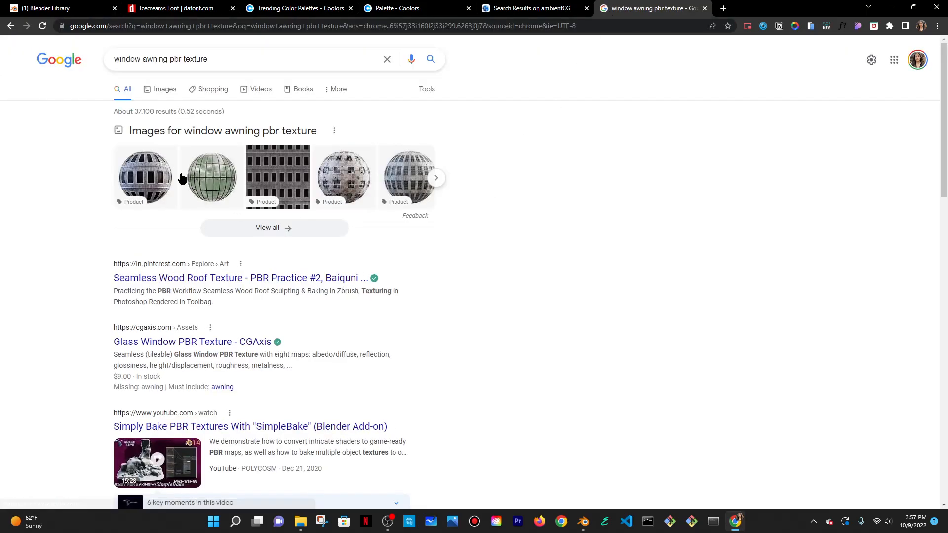
- Look through the Google results for a suitable awning texture and close that tab
scroll(200, 185, "down", 2)
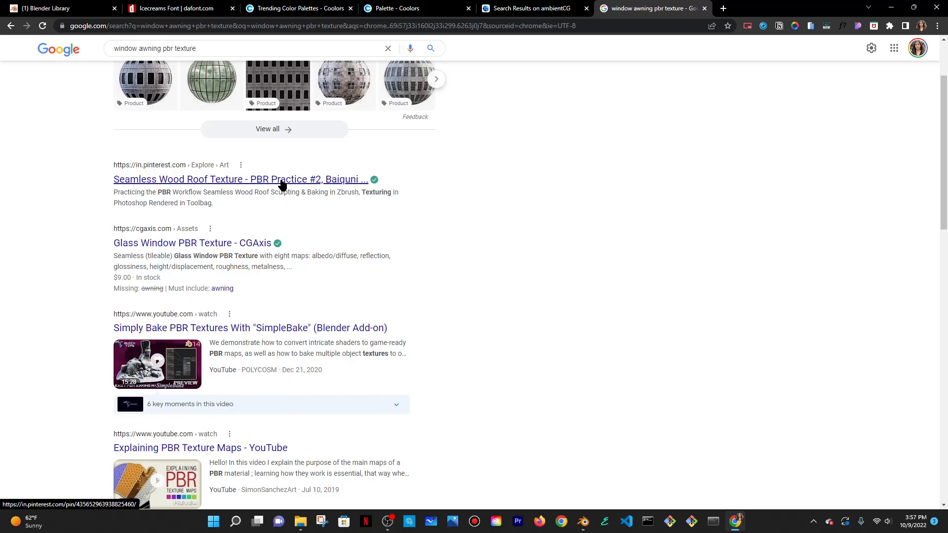
scroll(246, 118, "down", 3)
scroll(240, 103, "down", 3)
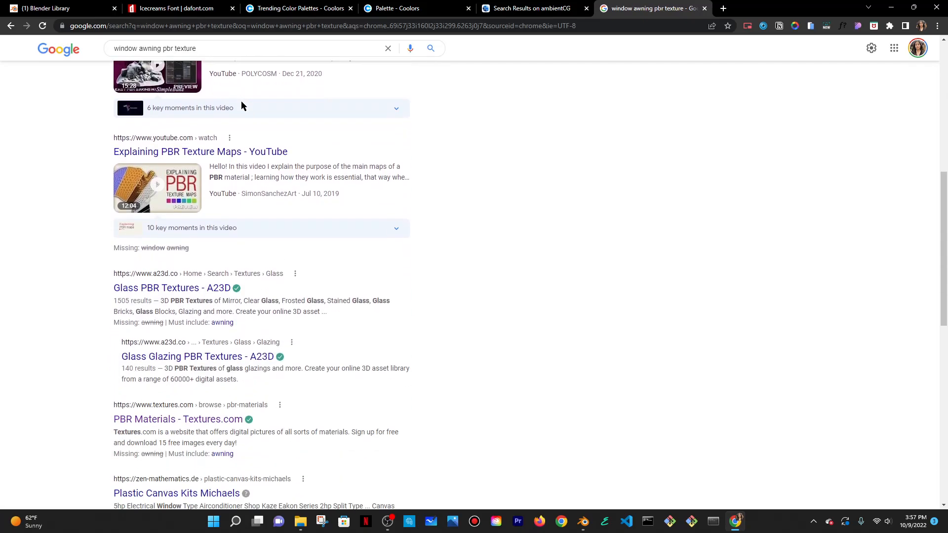
scroll(232, 105, "down", 2)
scroll(208, 110, "up", 1)
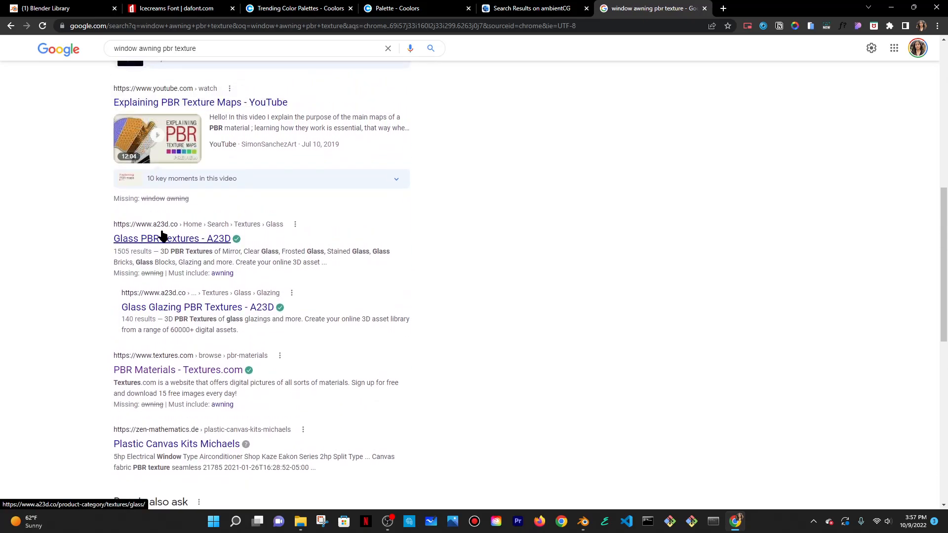
scroll(161, 234, "down", 4)
left_click(703, 8)
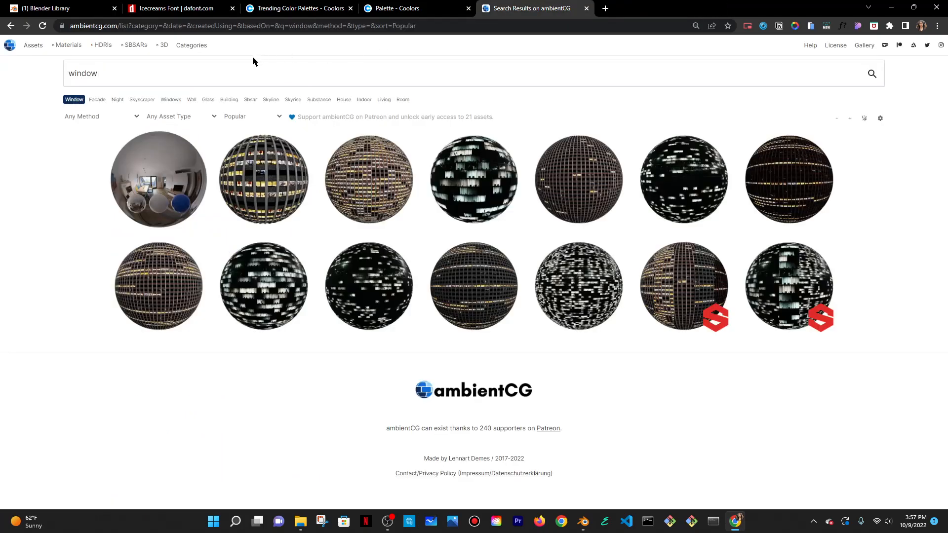
- Clear the ambientCG search and browse the site's full materials list
key("BackSpace")
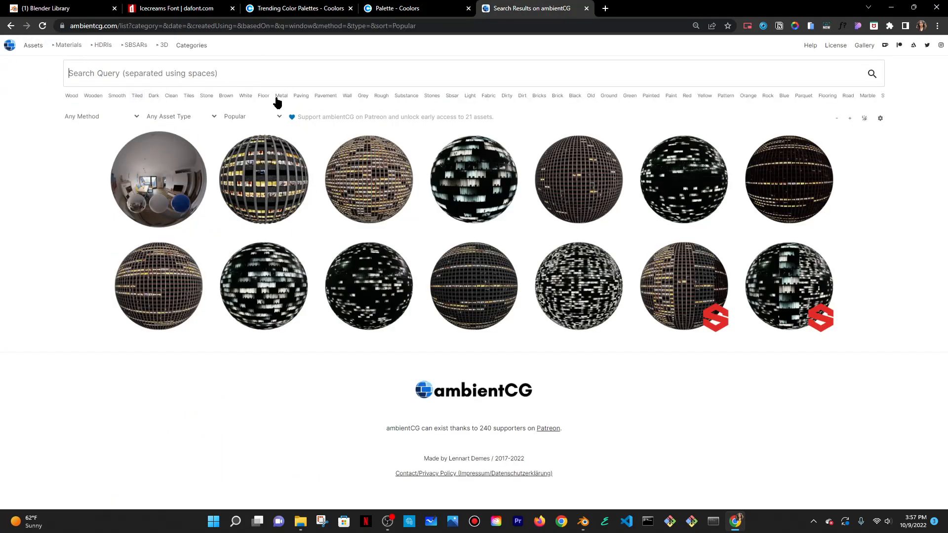
left_click(63, 45)
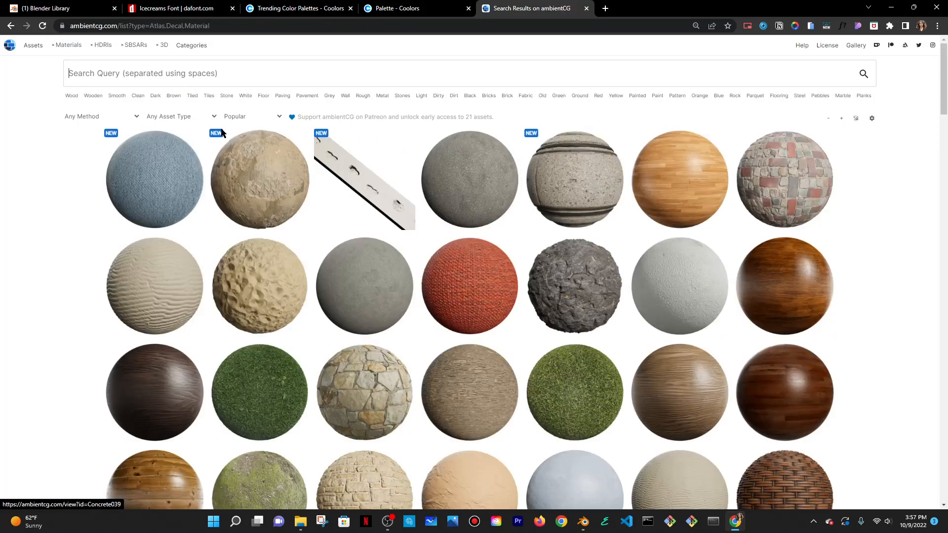
scroll(193, 241, "down", 7)
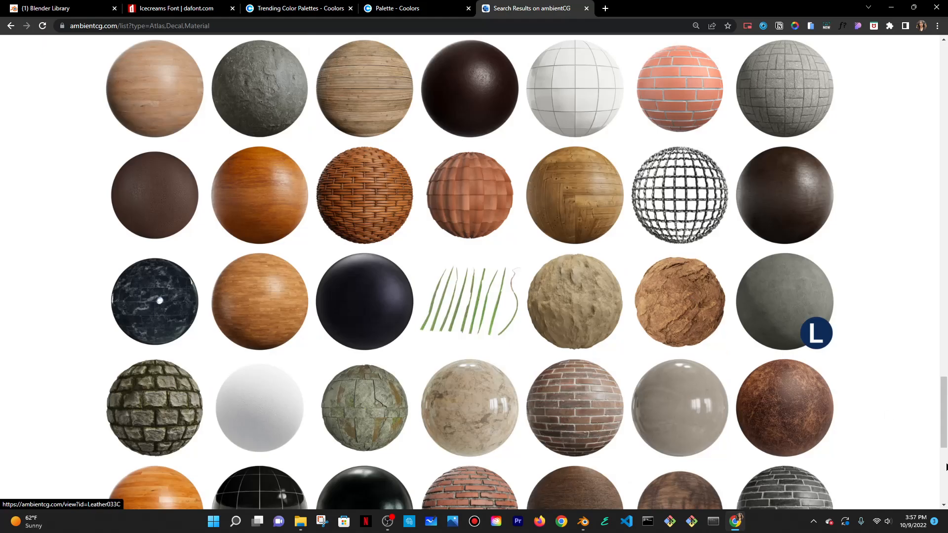
left_click_drag(943, 430, 944, 87)
- Search ambientCG for "fabric" and open the pink and blue tartan material Fabric 058
type("fabric")
key("Return")
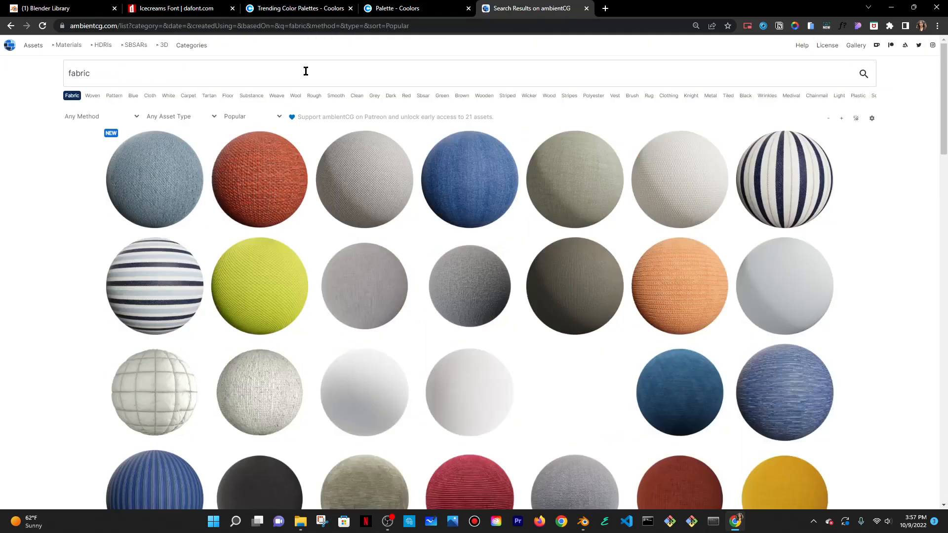
scroll(283, 105, "down", 10)
left_click(173, 91)
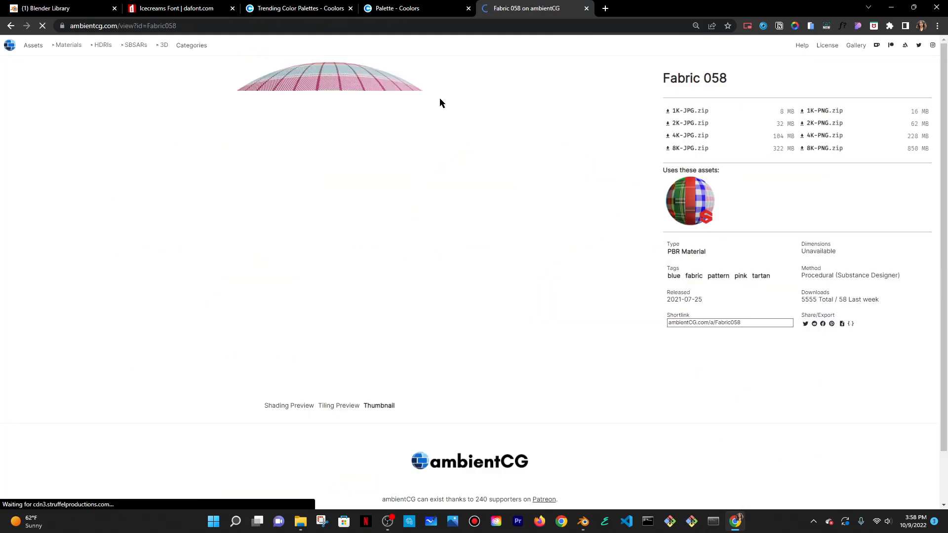
- Return to Blender and put the shop mesh in Edit Mode with face selection
left_click(891, 7)
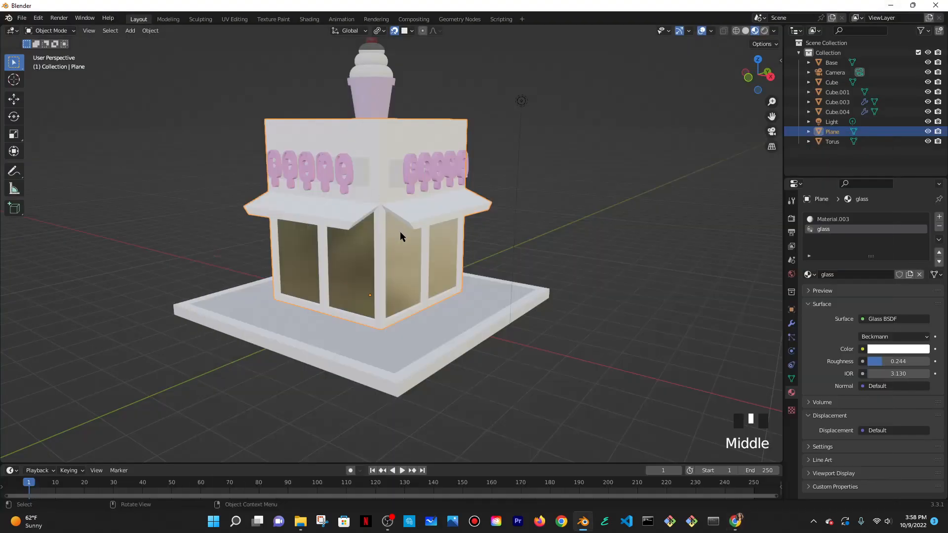
left_click(351, 205)
middle_click_drag(352, 206, 414, 232)
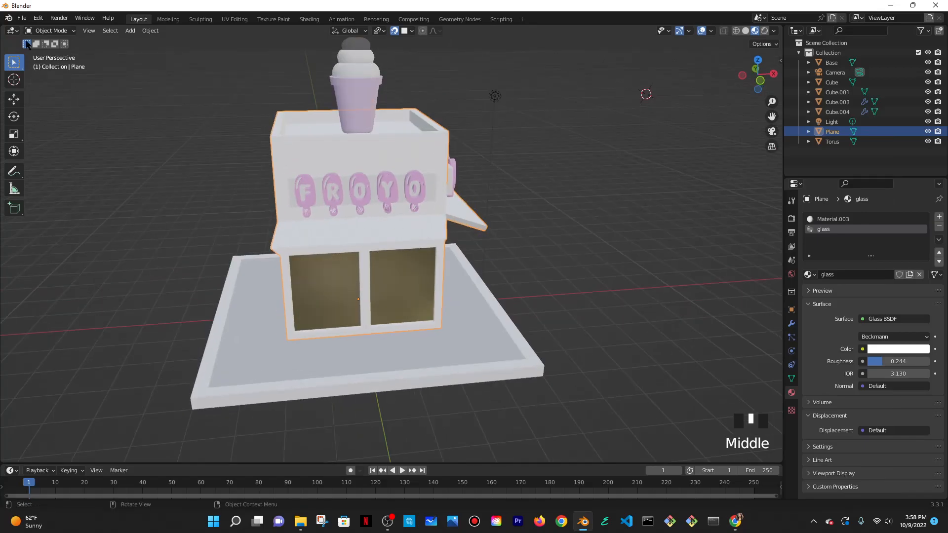
left_click(49, 31)
left_click(51, 53)
scroll(229, 176, "up", 3)
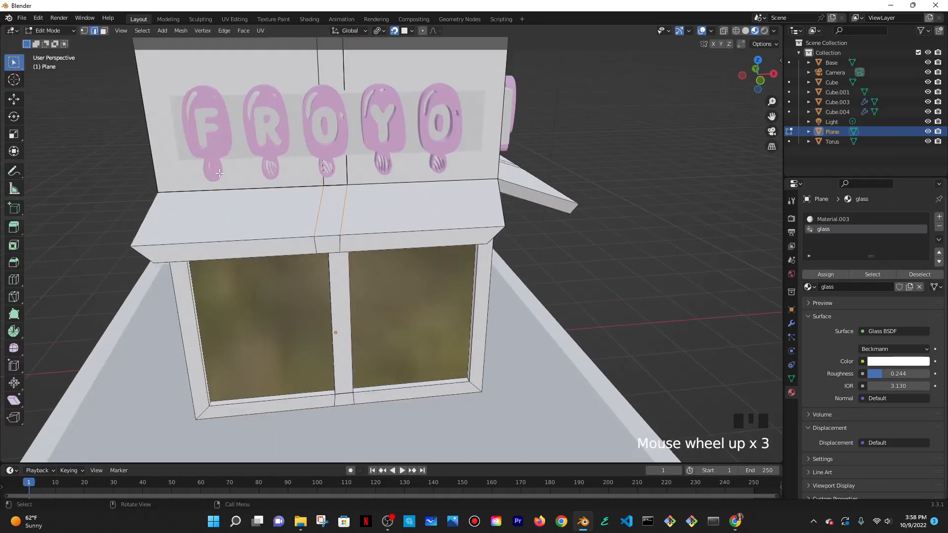
left_click(343, 212, "shift")
left_click(342, 212, "shift")
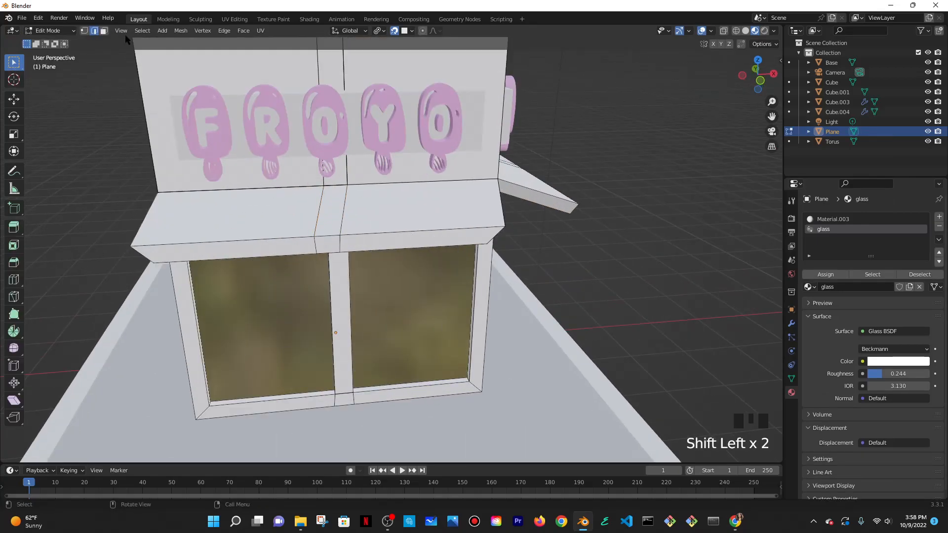
left_click(104, 31)
- Select the sloped top faces and the front rim faces of the awning below the front FROYO sign
left_click(276, 205, "shift")
left_click(331, 210, "shift")
left_click(377, 209, "shift")
middle_click_drag(401, 302, 413, 266)
left_click(321, 118, "shift")
left_click(370, 118, "shift")
left_click(414, 127, "shift")
- Add the same awning's end and underside faces to the selection
middle_click_drag(535, 288, 544, 196)
left_click(637, 150, "shift")
middle_click_drag(694, 197, 571, 101)
middle_click_drag(647, 79, 649, 102)
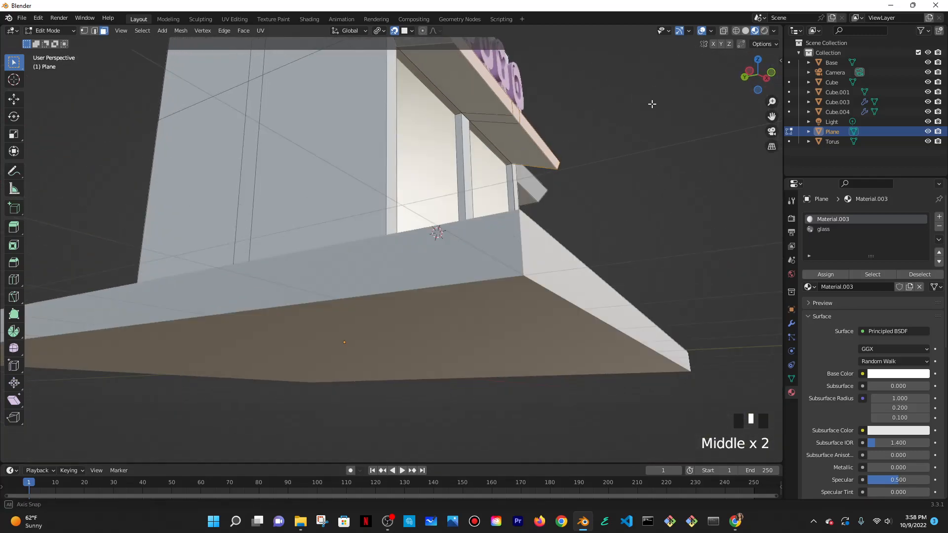
middle_click_drag(573, 123, 557, 161, "shift")
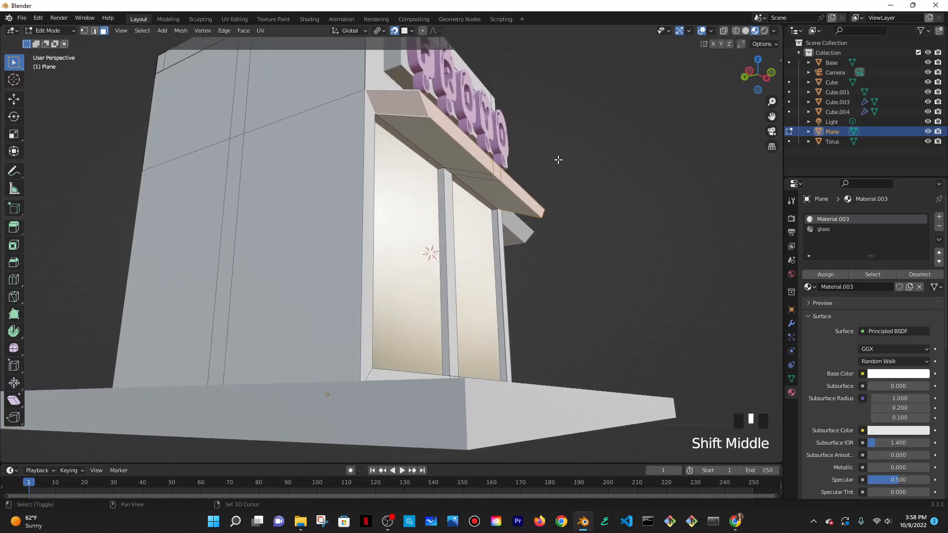
left_click(446, 147, "shift")
left_click(488, 178, "shift")
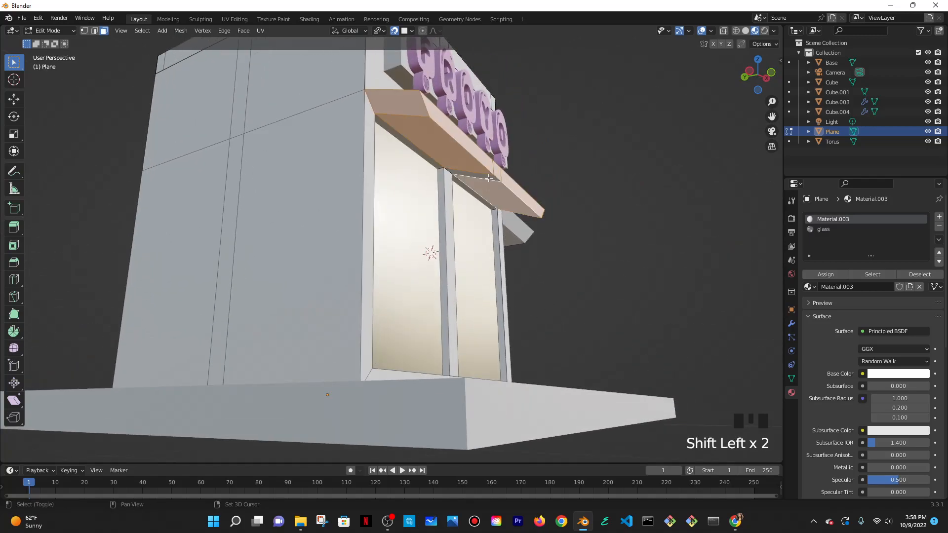
left_click(489, 176, "shift")
middle_click_drag(595, 161, 533, 200)
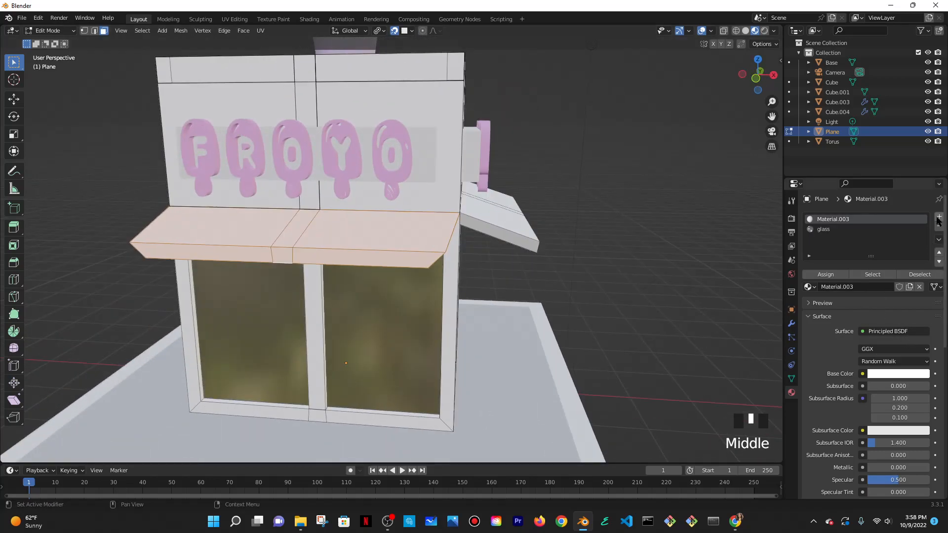
- Add a new material slot named "awning" to the shop and assign it to the selected awning faces
left_click(937, 219)
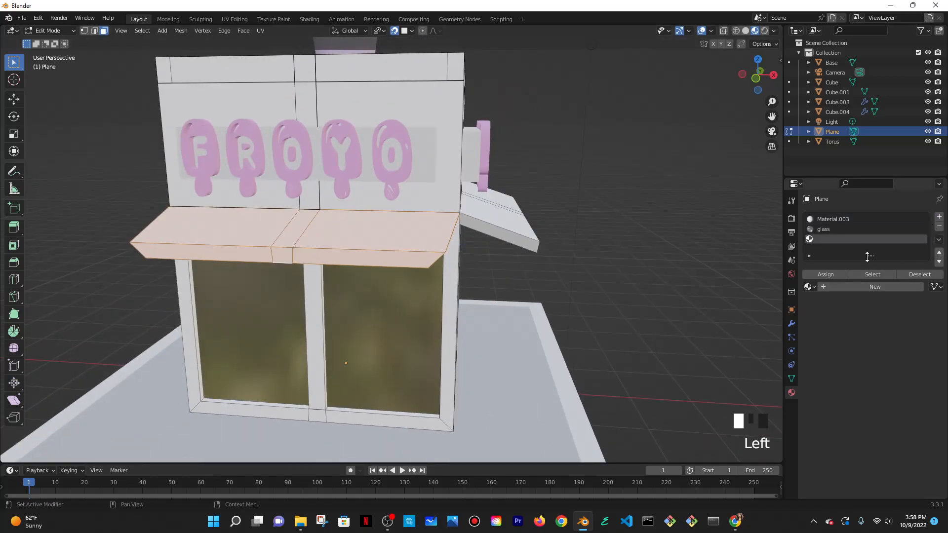
left_click(881, 288)
double_click(844, 240)
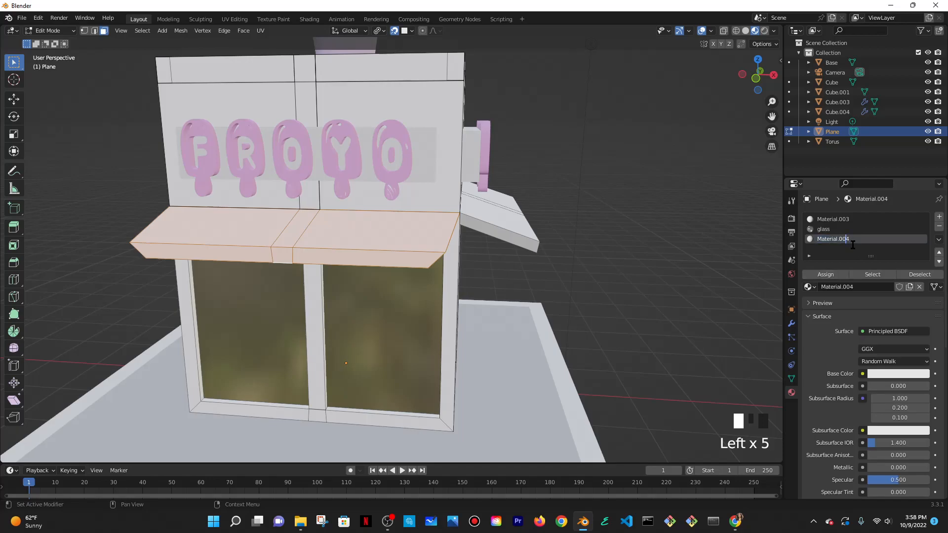
left_click_drag(857, 239, 803, 242)
key("Return")
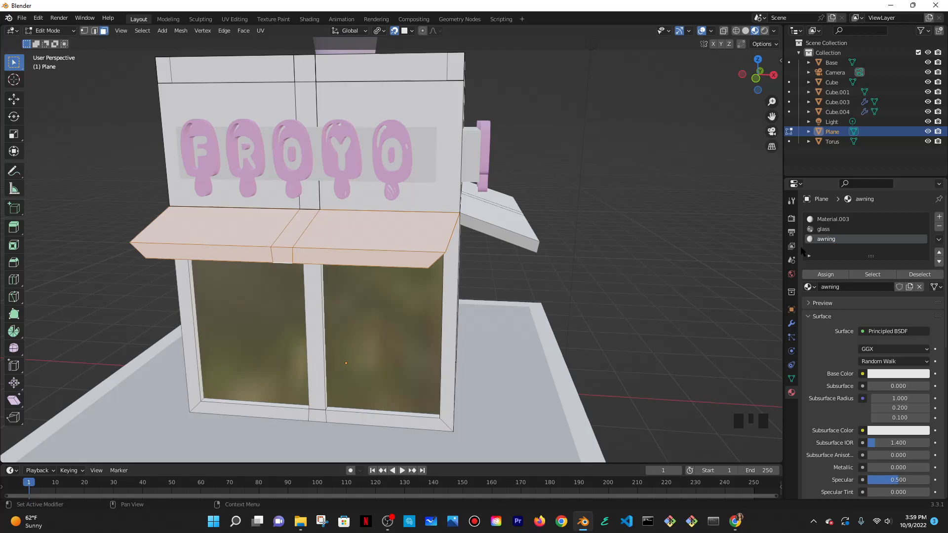
left_click(834, 275)
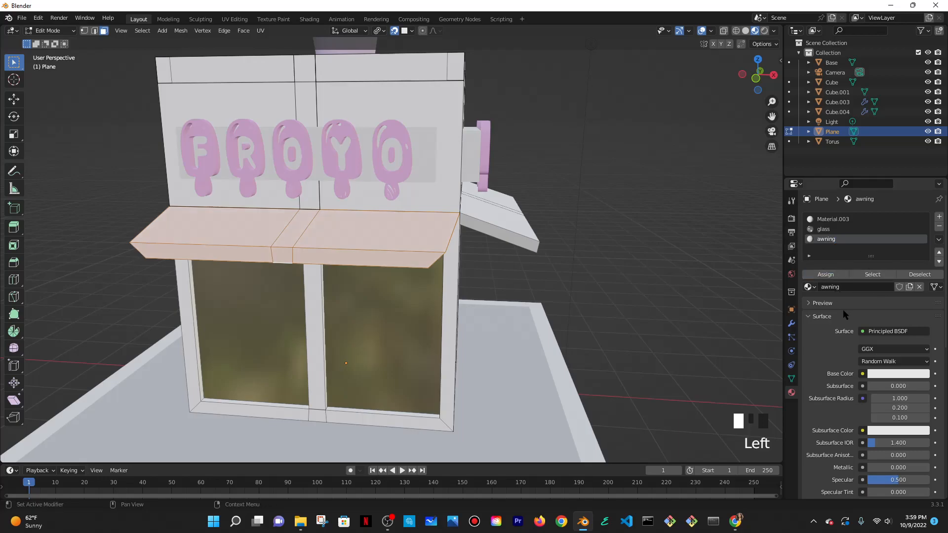
- Copy the blue A2D2FF from the Coolors palette and set it as the awning material's base color
left_click(873, 374)
left_click(906, 293)
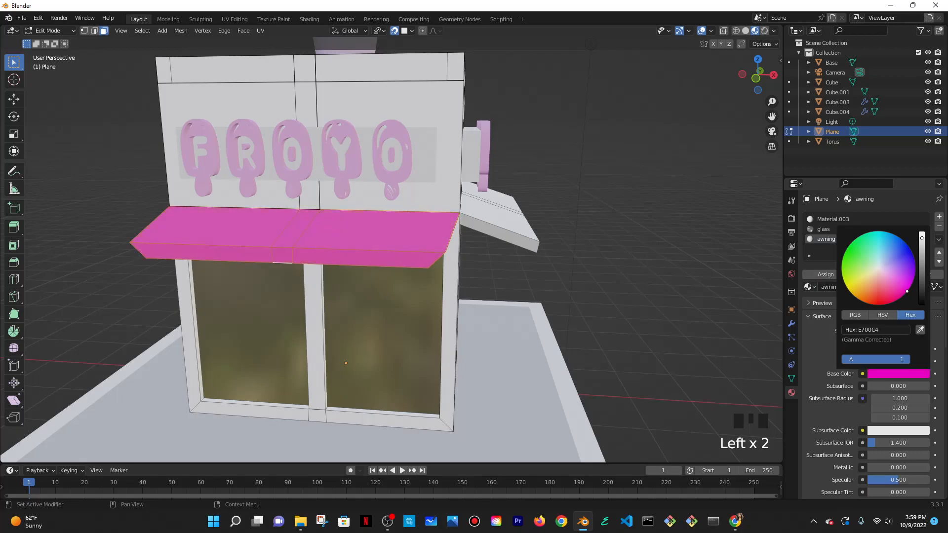
left_click(735, 521)
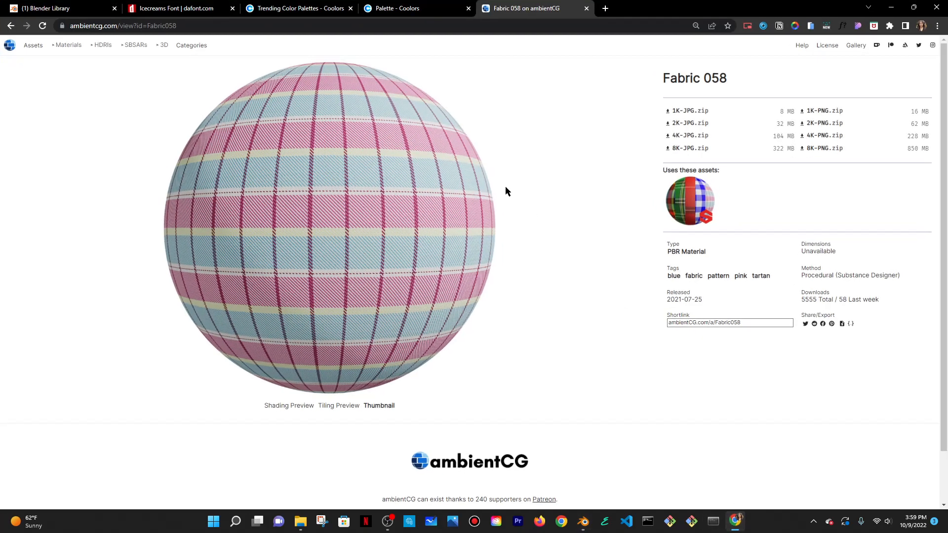
left_click(316, 8)
left_click(390, 8)
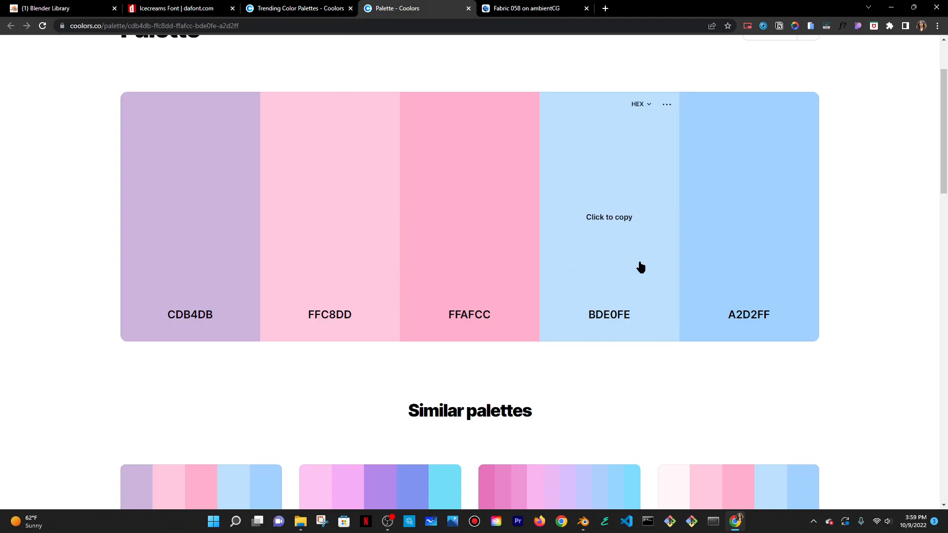
left_click(750, 224)
left_click(890, 7)
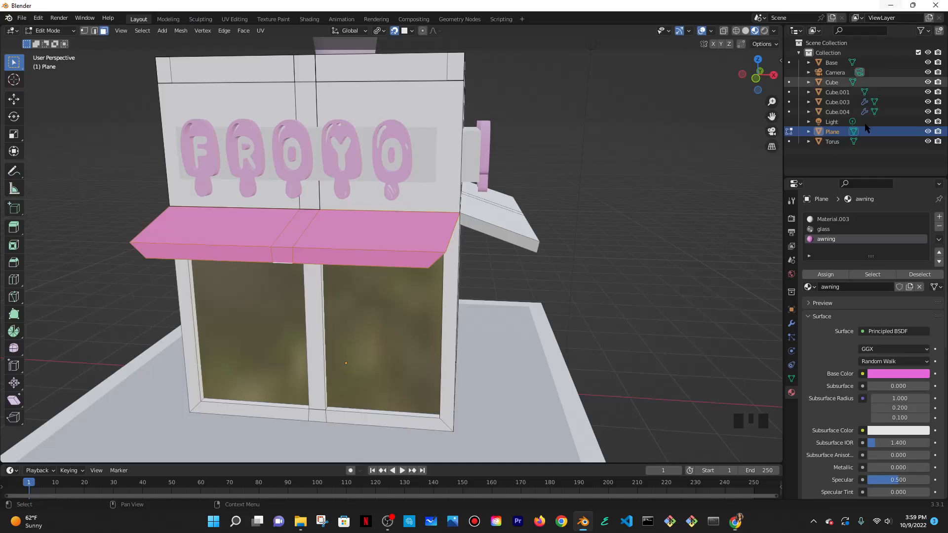
left_click(900, 373)
left_click(876, 329)
key("ctrl+v")
left_click(821, 348)
middle_click_drag(537, 249, 512, 241)
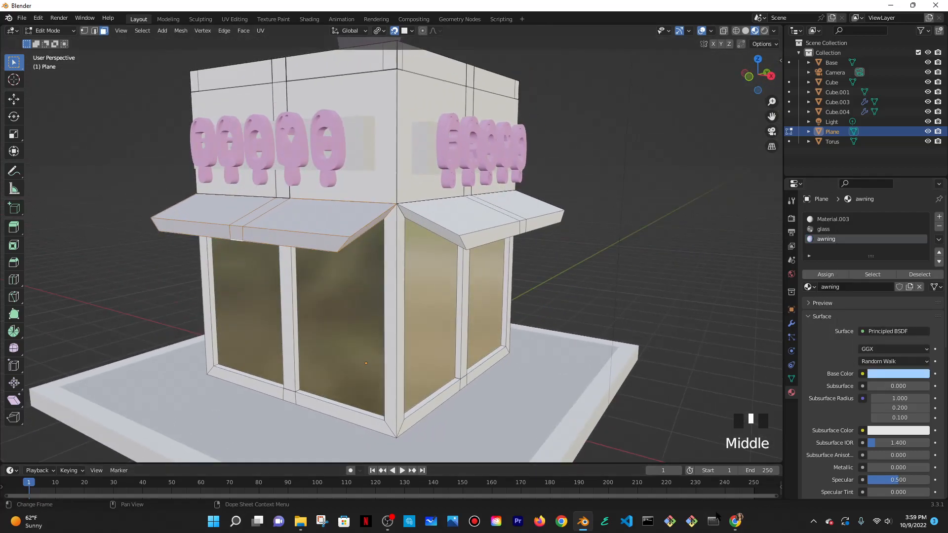
- Copy the pink FFAFCC from the Coolors palette and set it as the awning material's base color
left_click(735, 521)
left_click(440, 232)
left_click(890, 7)
left_click(906, 373)
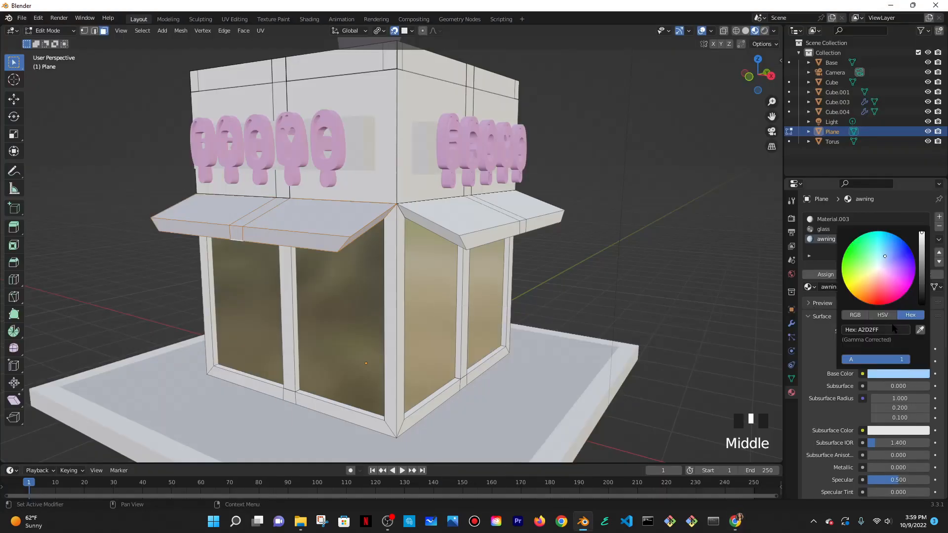
left_click(874, 329)
key("ctrl+v")
key("Return")
- Examine the pink awning on the shop in rendered shading, including through the camera view
middle_click_drag(656, 281, 635, 274)
scroll(642, 289, "down", 3)
mouse_move(551, 282)
middle_mouse_down()
mouse_move(516, 269)
mouse_move(524, 279)
mouse_move(540, 271)
middle_mouse_up()
scroll(539, 271, "down", 1)
left_click(764, 31)
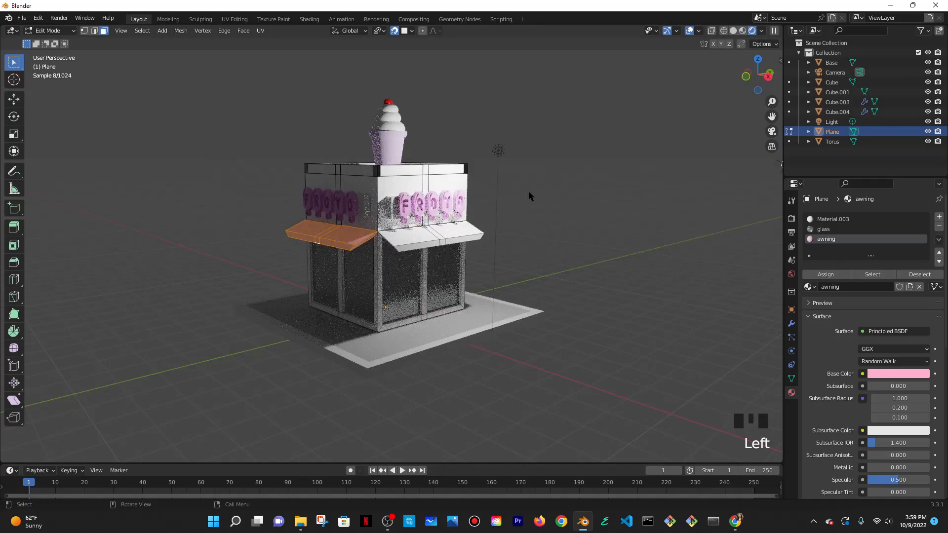
middle_click_drag(547, 192, 560, 206)
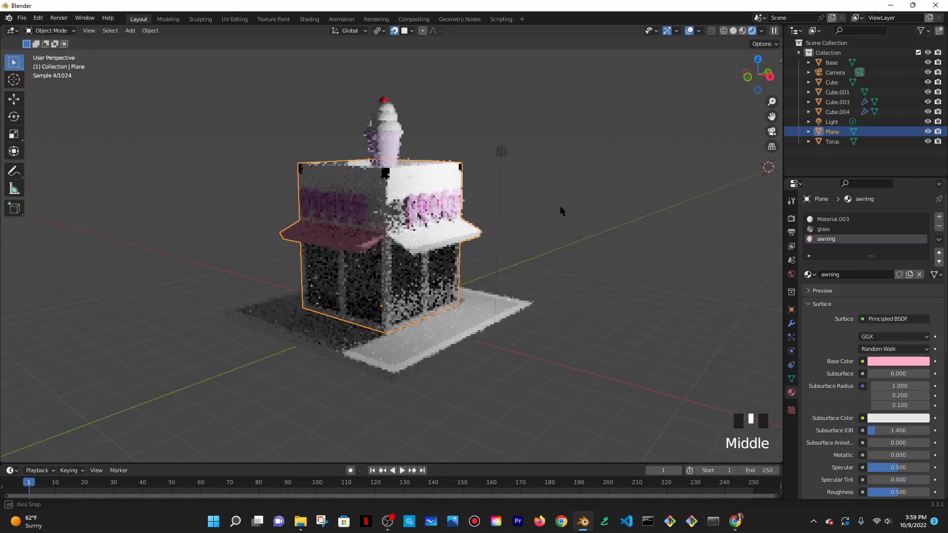
scroll(559, 206, "up", 2)
scroll(560, 205, "down", 2)
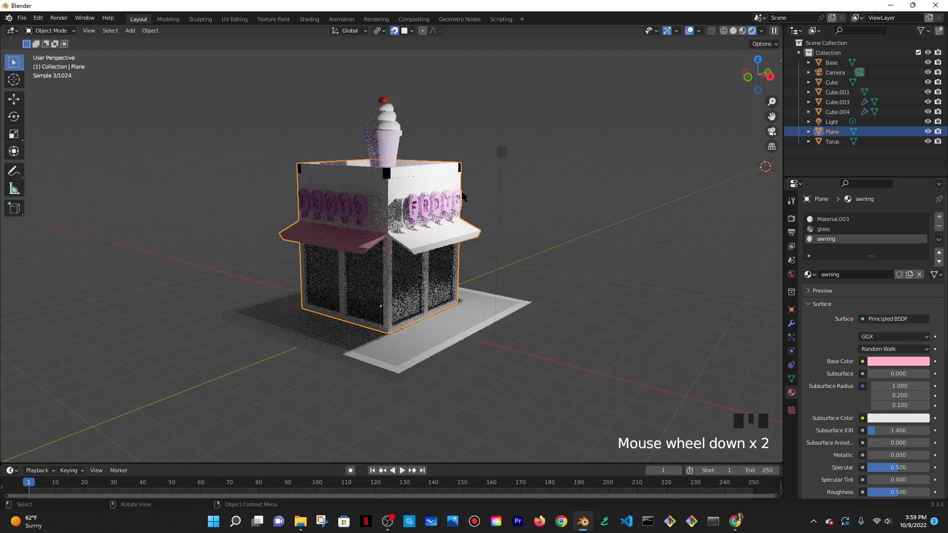
key("KP_0")
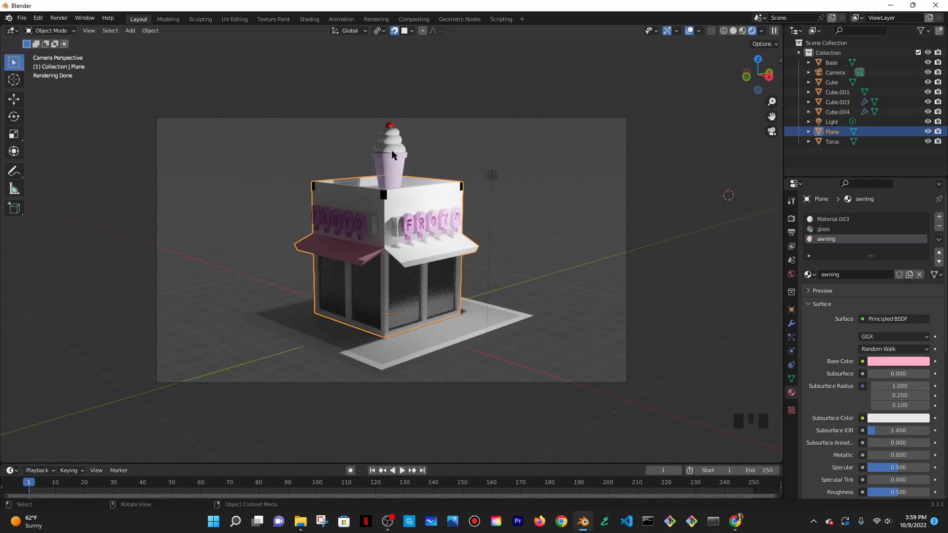
- Return the viewport to Material Preview shading in Object Mode, out of the camera view
key("Tab")
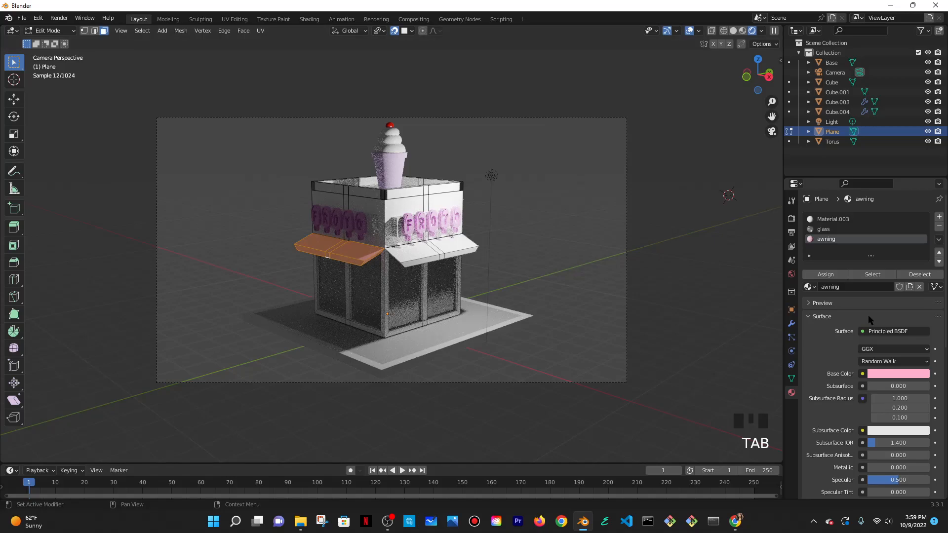
left_click(724, 31)
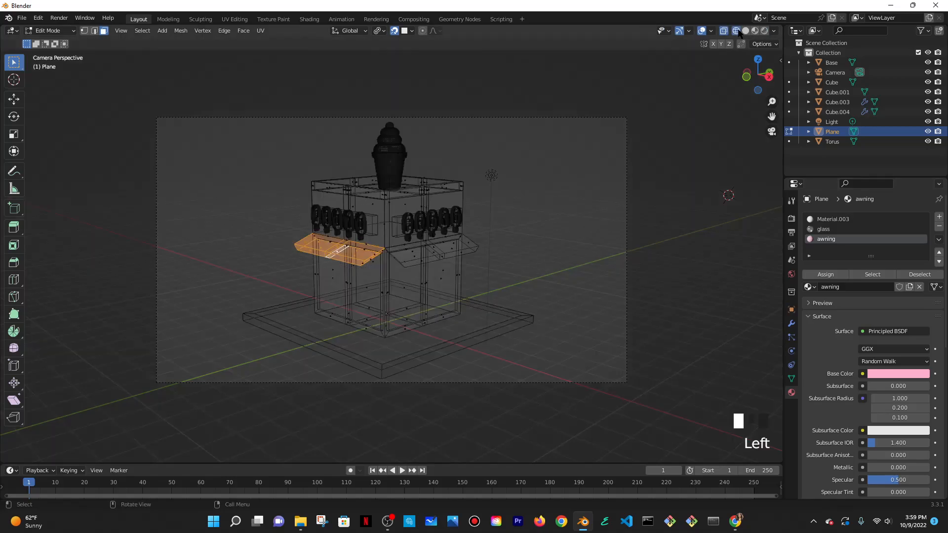
left_click(754, 30)
key("Tab")
middle_click_drag(325, 135, 414, 148)
scroll(383, 171, "up", 3)
- Select the rooftop ice cream and rename its cup material, Material.005, as "cone"
left_click(389, 146)
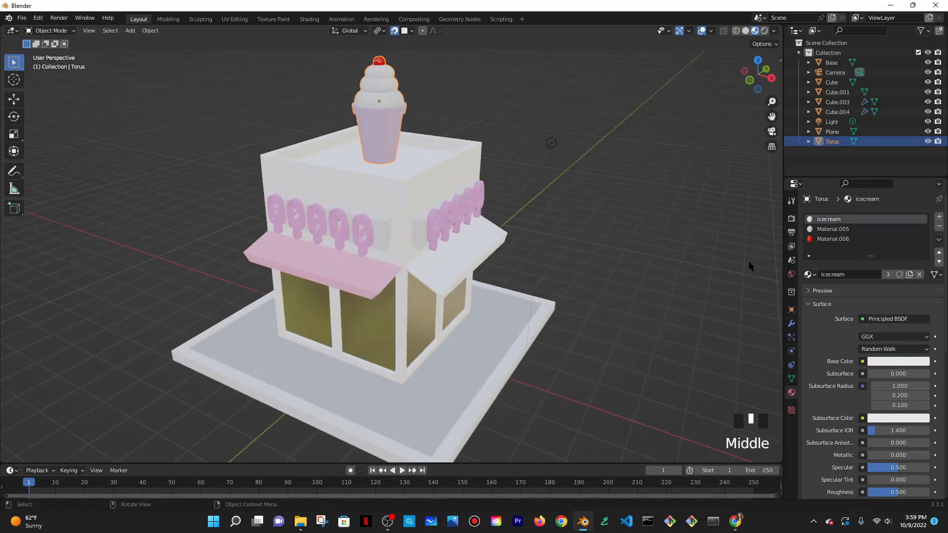
left_click(834, 229)
left_click(896, 361)
left_click(880, 318)
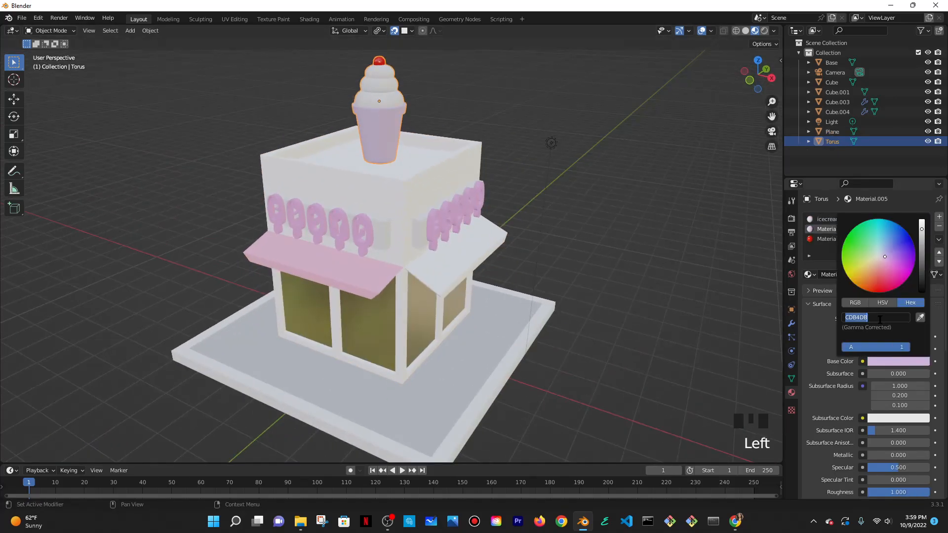
left_click(878, 320)
double_click(826, 229)
type("cone")
key("Return")
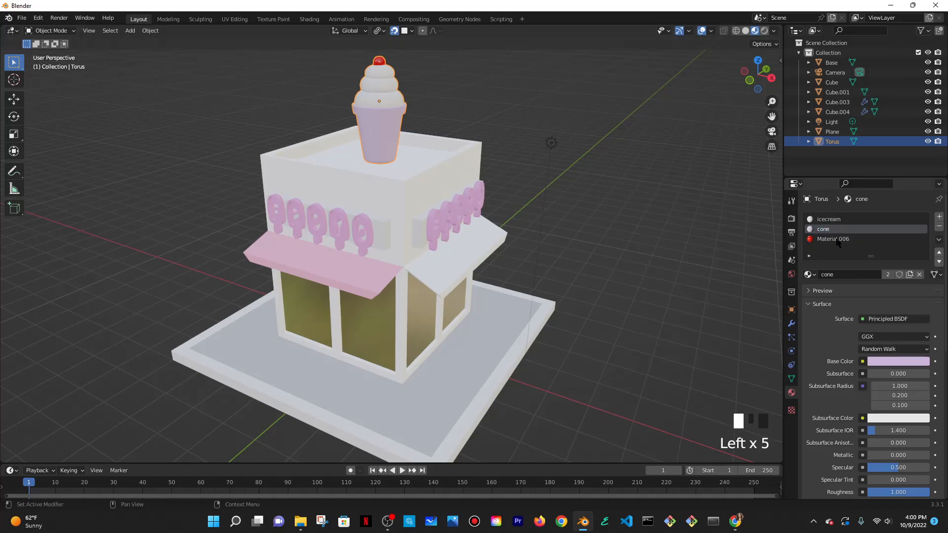
- Rename the ice cream's red material, Material.006, as "cherry"
left_click(834, 239)
double_click(835, 239)
double_click(835, 239)
left_click(835, 238)
left_click_drag(863, 240, 721, 239)
type("cherry")
key("Return")
middle_click_drag(322, 387, 320, 372)
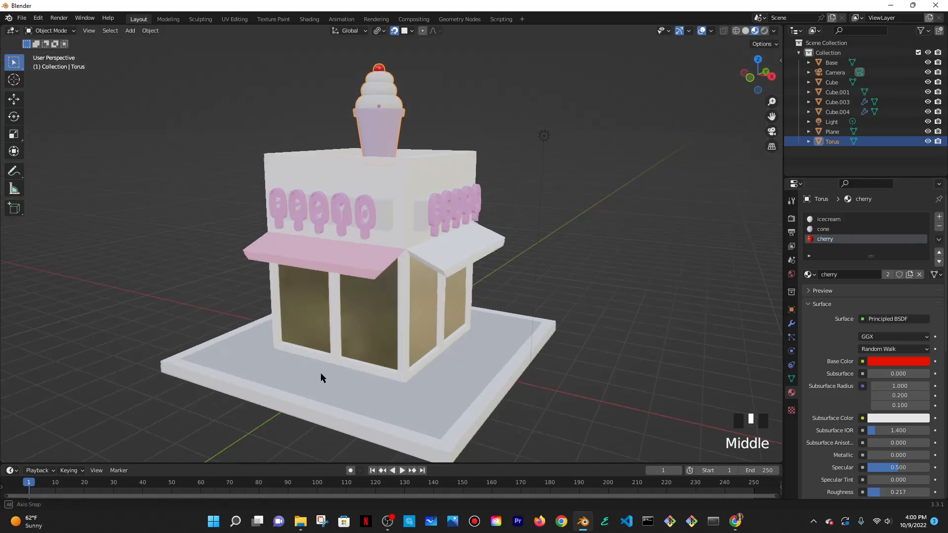
left_click(339, 254)
key("Tab")
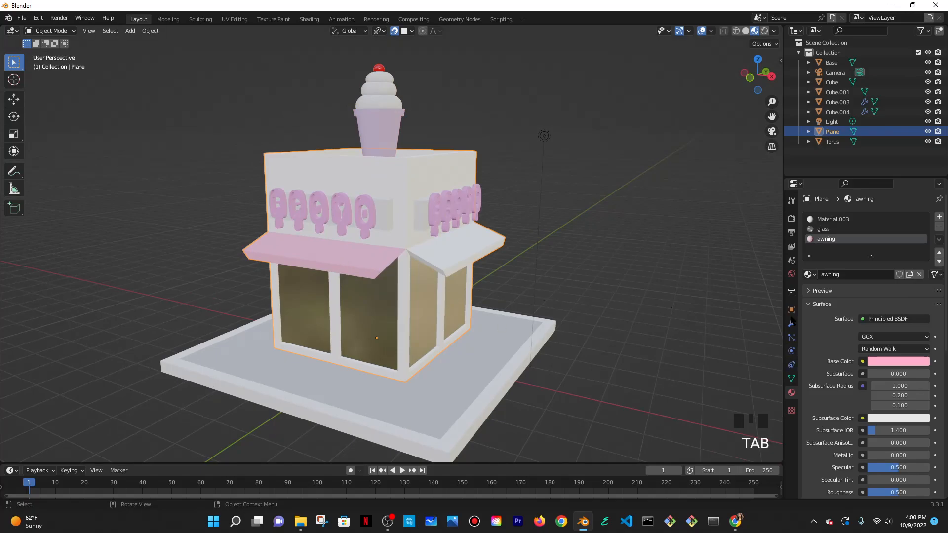
left_click(896, 363)
left_click(877, 318)
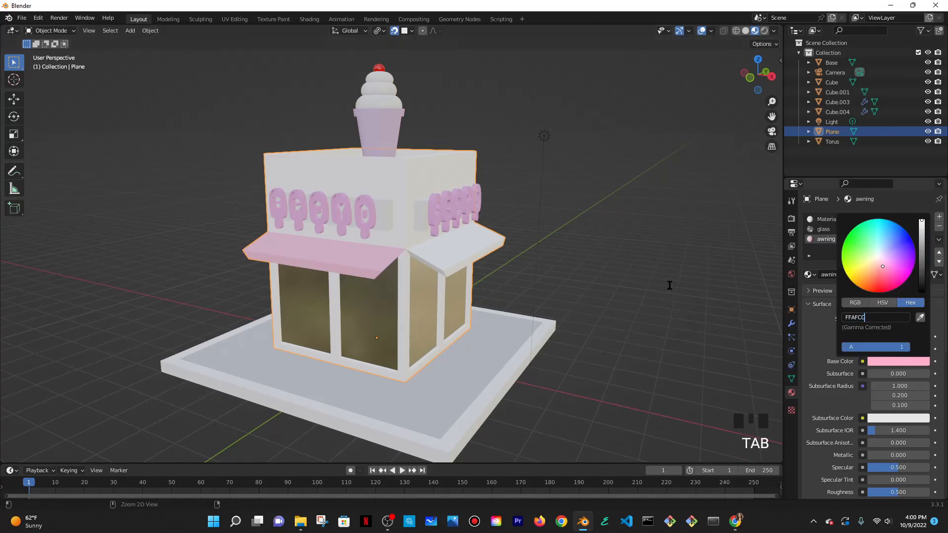
left_click(715, 289)
left_click(835, 161)
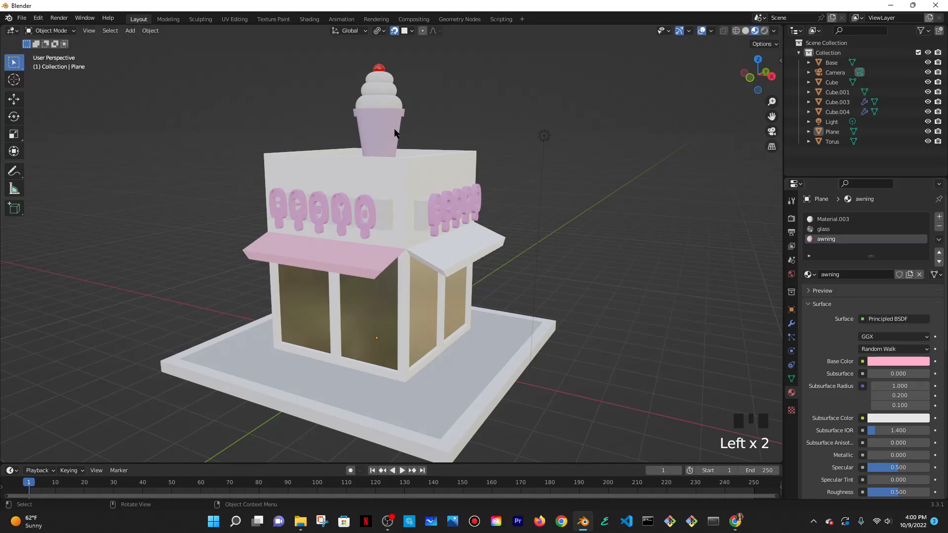
- Copy the cone material's base color CDB4DB and set it as the shop's awning material base color
left_click(395, 131)
left_click(834, 230)
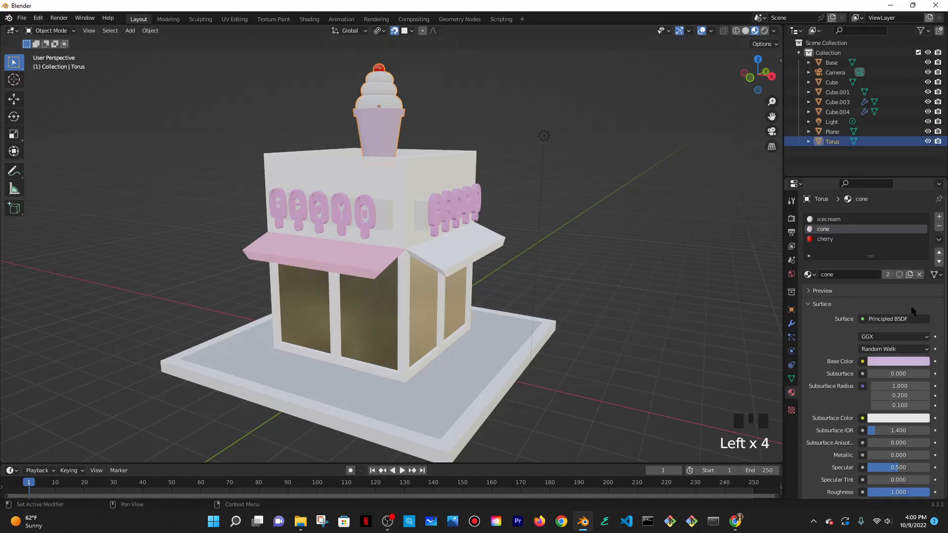
left_click(896, 363)
left_click(883, 317)
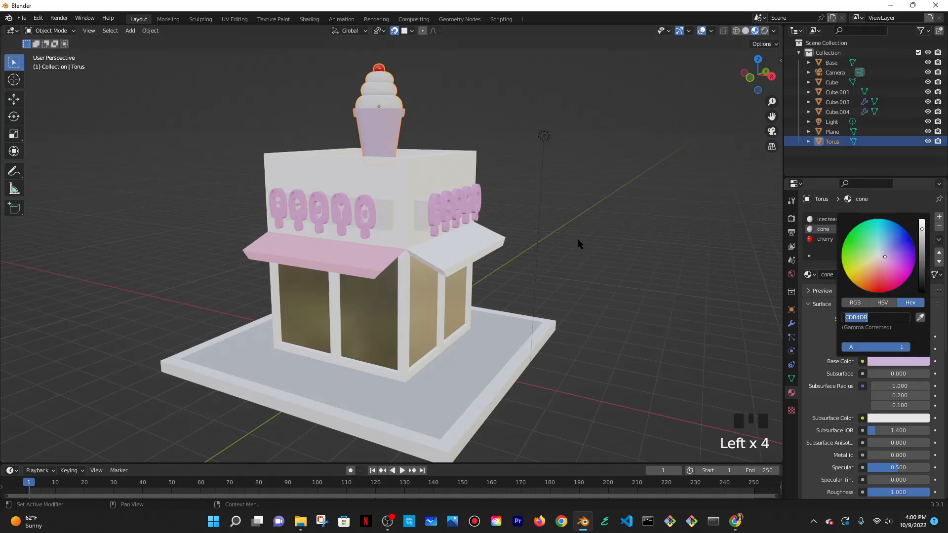
left_click(316, 269)
left_click(316, 269)
left_click(893, 361)
left_click(890, 317)
key("ctrl+v")
left_click(652, 290)
- Put the shop in Edit Mode and select the top and rim faces of the still-white awning
left_click(461, 253)
middle_click_drag(461, 253, 453, 235)
scroll(504, 291, "up", 3)
key("Tab")
left_click(453, 235)
left_click(455, 240, "shift")
left_click(417, 232, "shift")
left_click(550, 231, "shift")
left_click(560, 242, "shift")
left_click(536, 243, "shift")
left_click(522, 229, "shift")
middle_click_drag(588, 279, 545, 319, "shift")
- Add the white awning's remaining end and underside faces to the selection
left_click(488, 268, "shift")
left_click(487, 269, "shift")
middle_click_drag(628, 311, 384, 281)
left_click(304, 259, "shift")
middle_click_drag(317, 294, 662, 390)
left_click(348, 192, "shift")
left_click(389, 182, "shift")
left_click(389, 183, "shift")
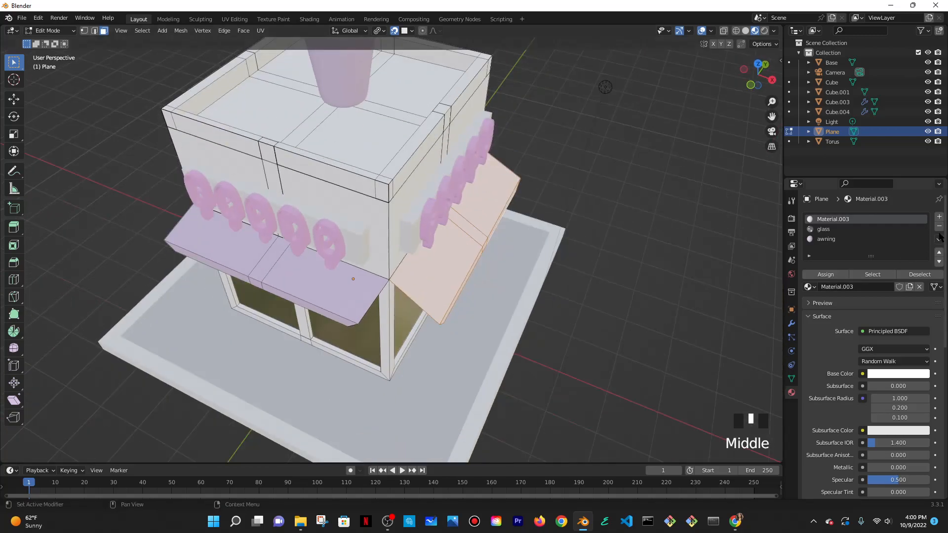
- Assign the awning material to the selected faces and return to Object Mode
left_click(853, 239)
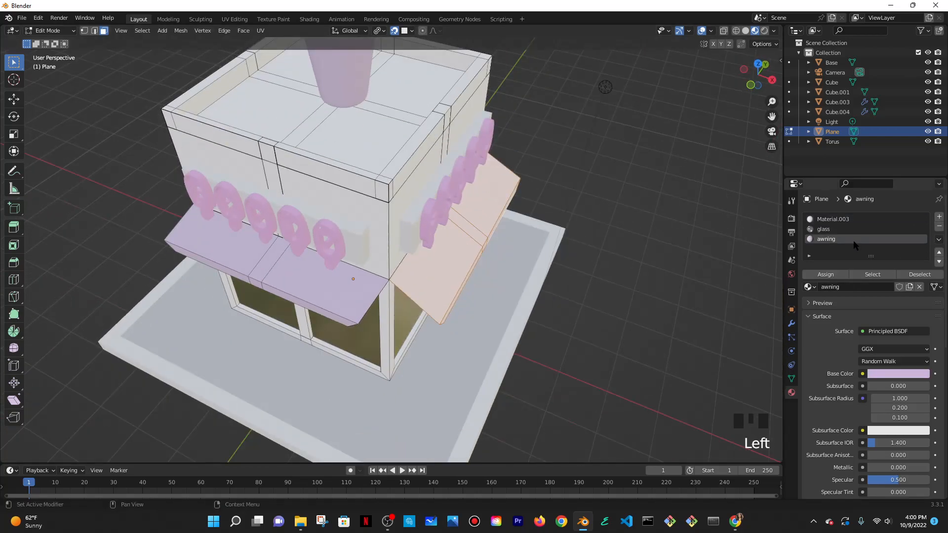
middle_click_drag(673, 286, 770, 291)
left_click(825, 274)
key("Tab")
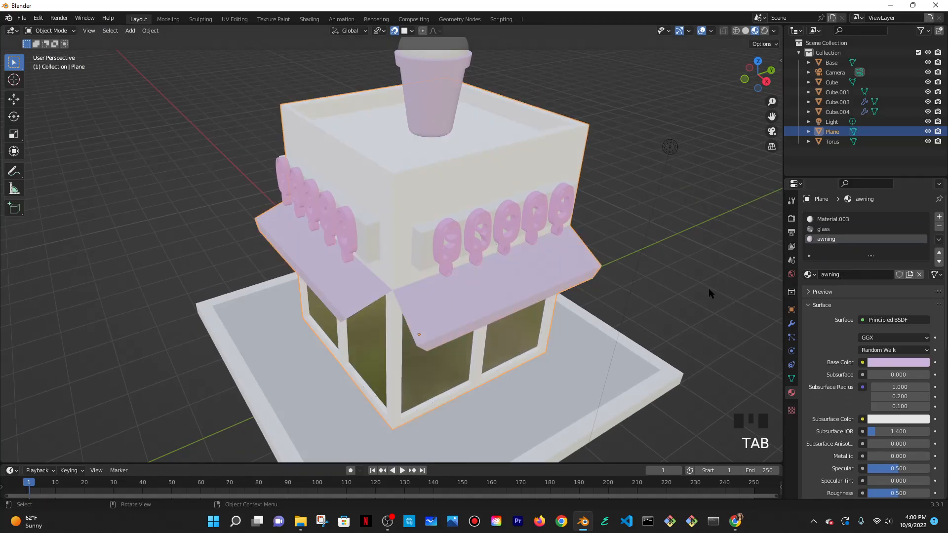
- Examine the recolored shop and rooftop ice cream, finishing in the camera view with rendered shading
middle_click_drag(709, 287, 647, 253)
scroll(499, 251, "down", 5)
middle_click_drag(499, 251, 534, 260)
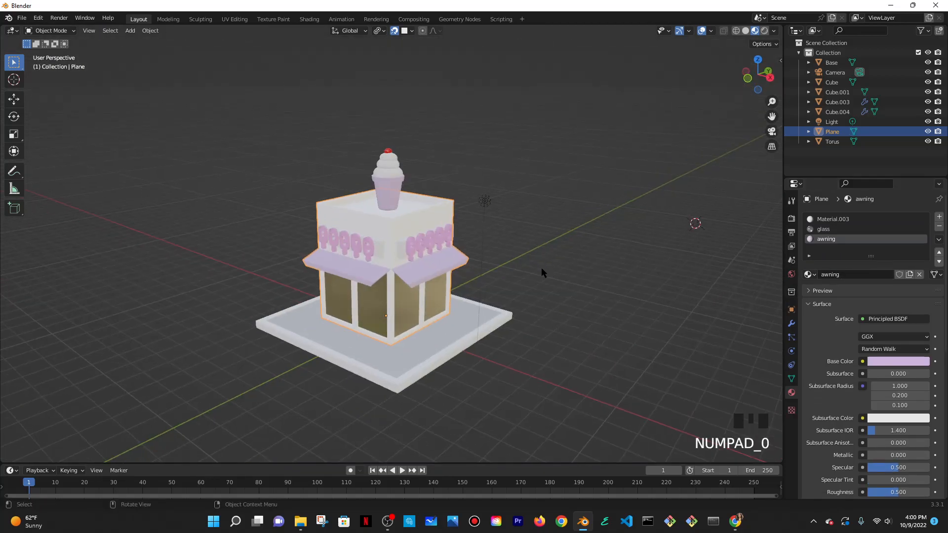
key("KP_0")
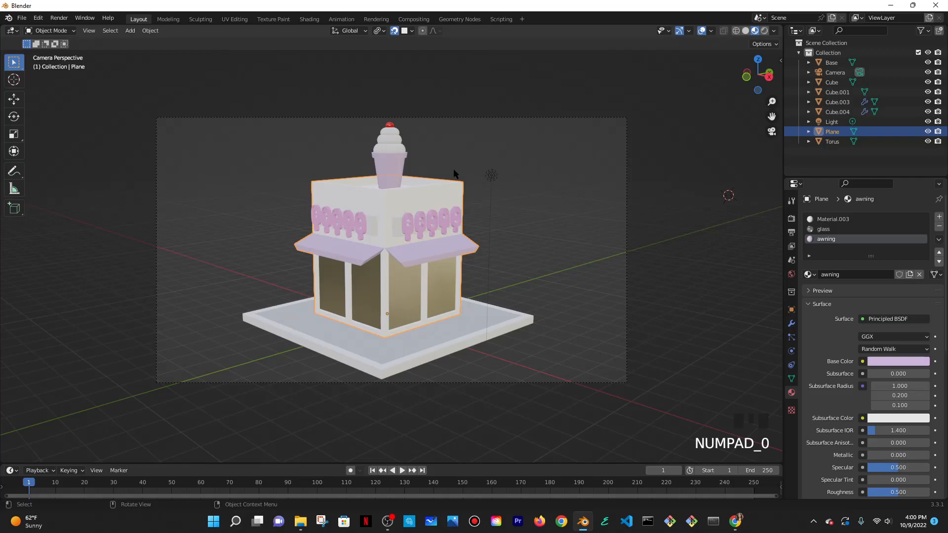
left_click(403, 123)
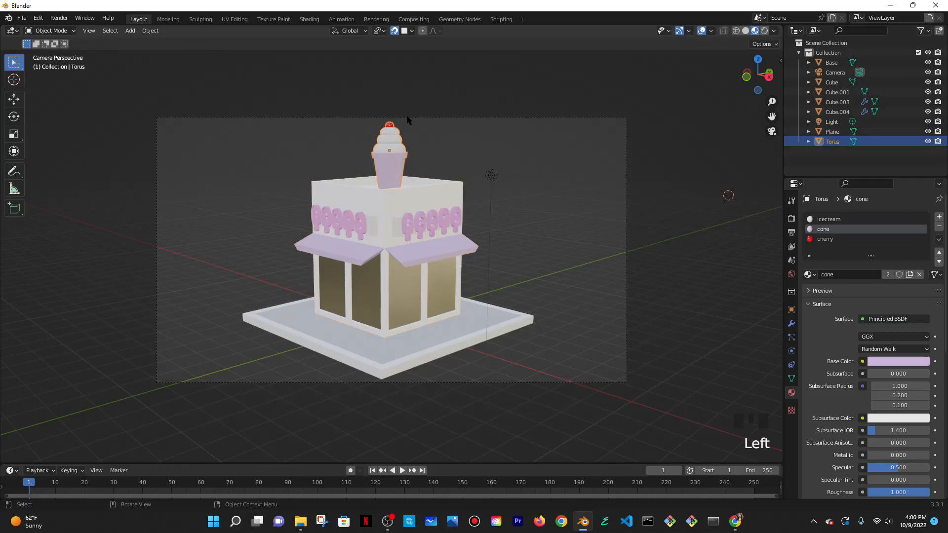
key("Tab")
middle_click_drag(451, 129, 384, 266)
scroll(434, 198, "up", 2)
key("Tab")
key("Tab")
key("Tab")
key("KP_0")
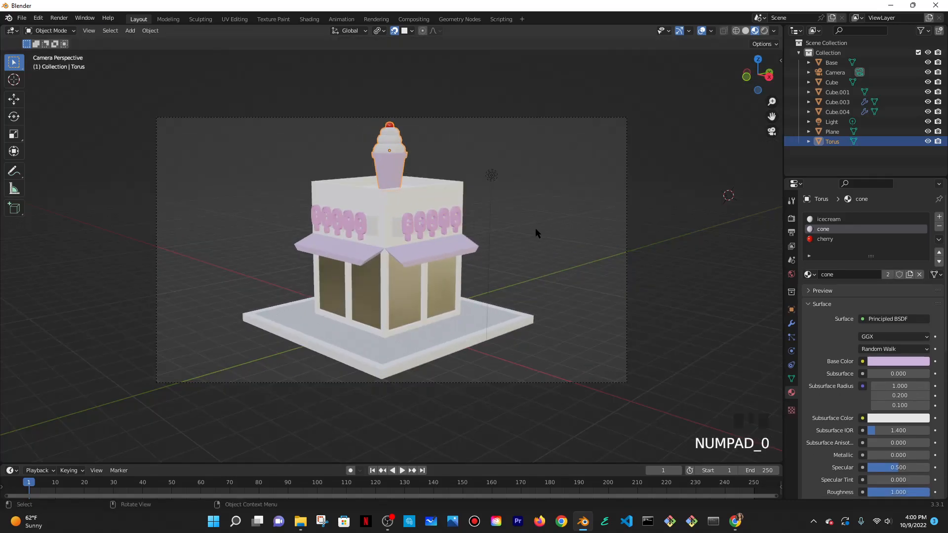
left_click(763, 31)
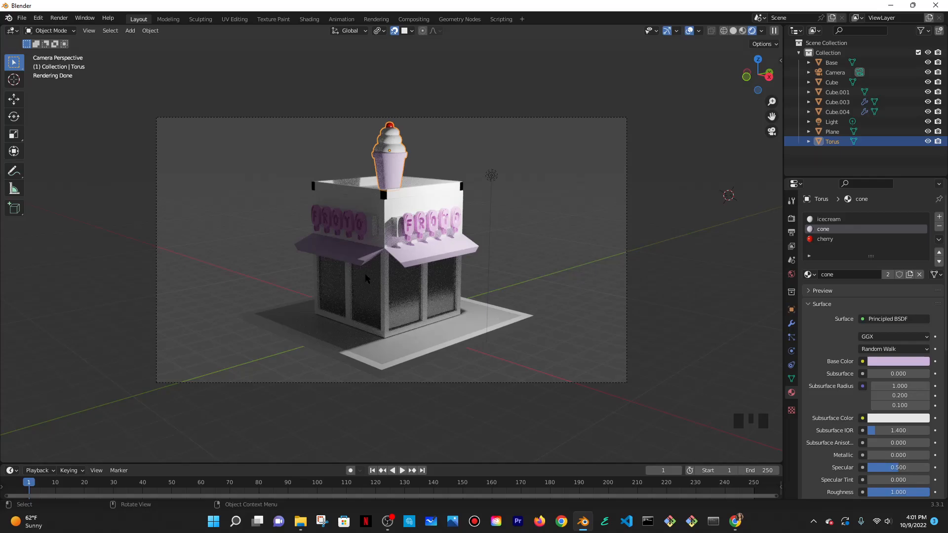
- Give the sign board behind the FROYO letters on the shaded wall a new material with a black base color
left_click(372, 221)
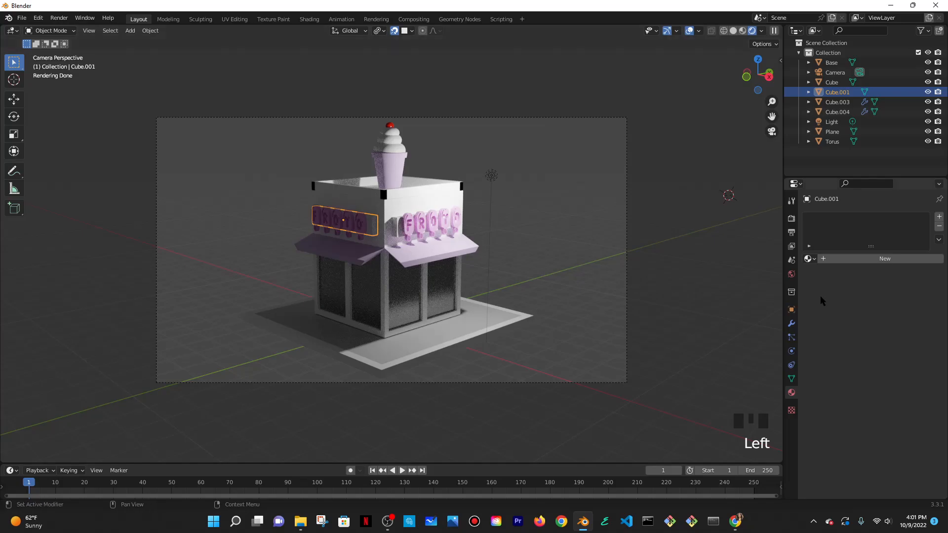
left_click(843, 259)
left_click(893, 345)
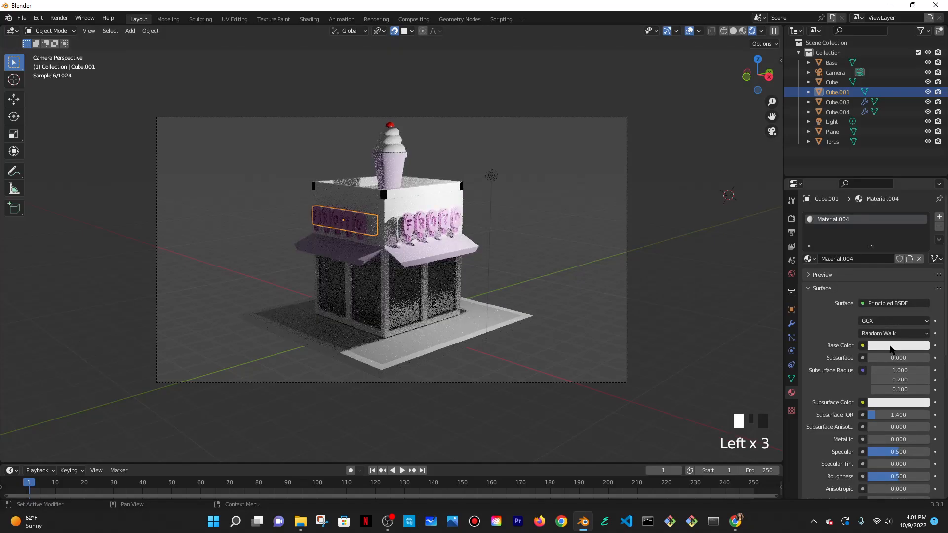
left_click_drag(921, 237, 922, 276)
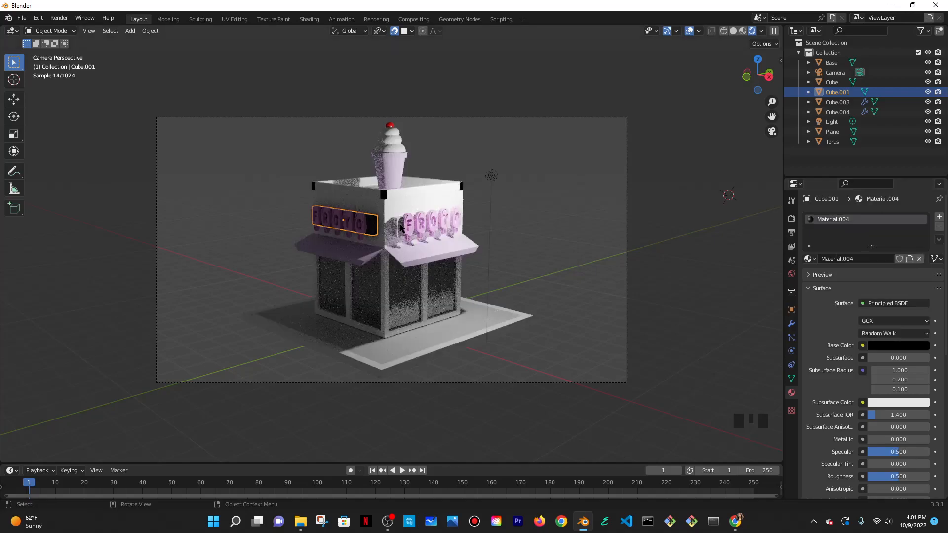
- Give the sign board on the brightly lit wall a new material with base color 000000
left_click(401, 227)
left_click(918, 259)
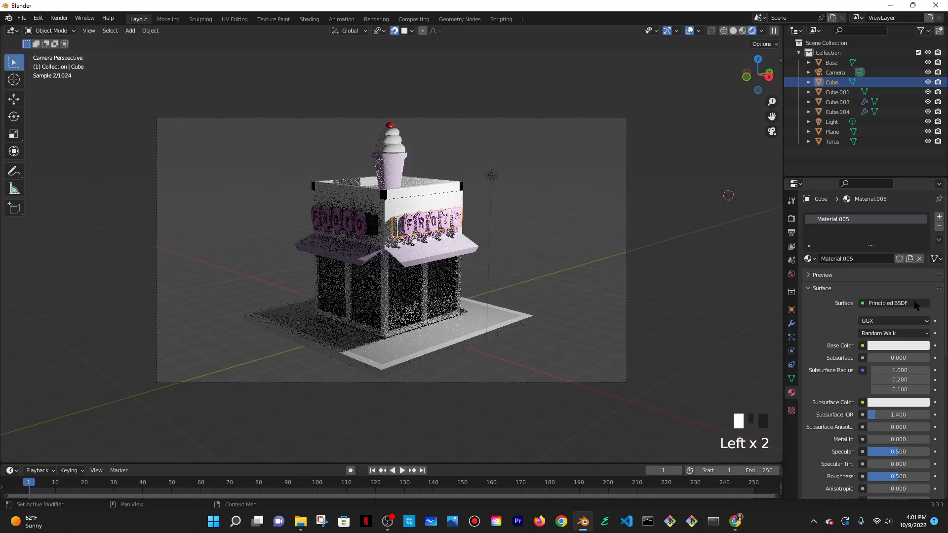
left_click(898, 346)
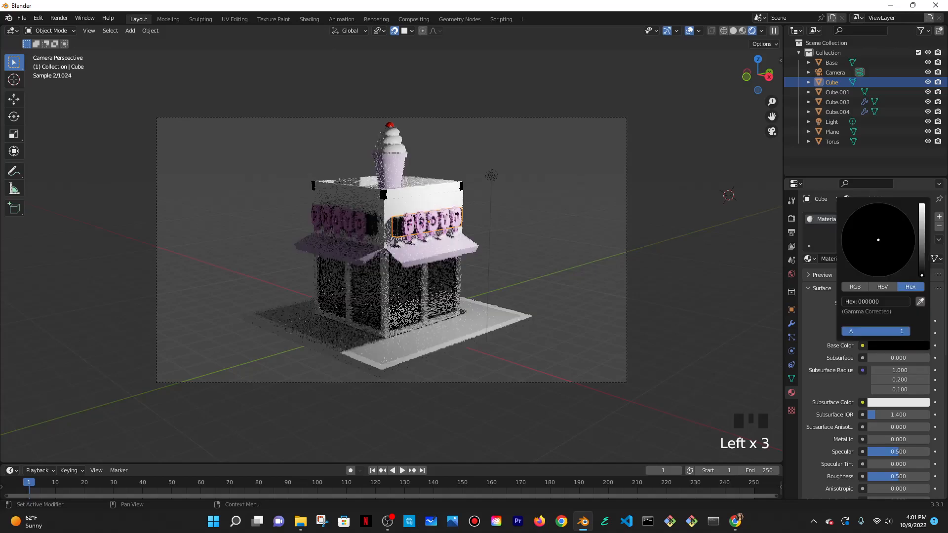
left_click(451, 184)
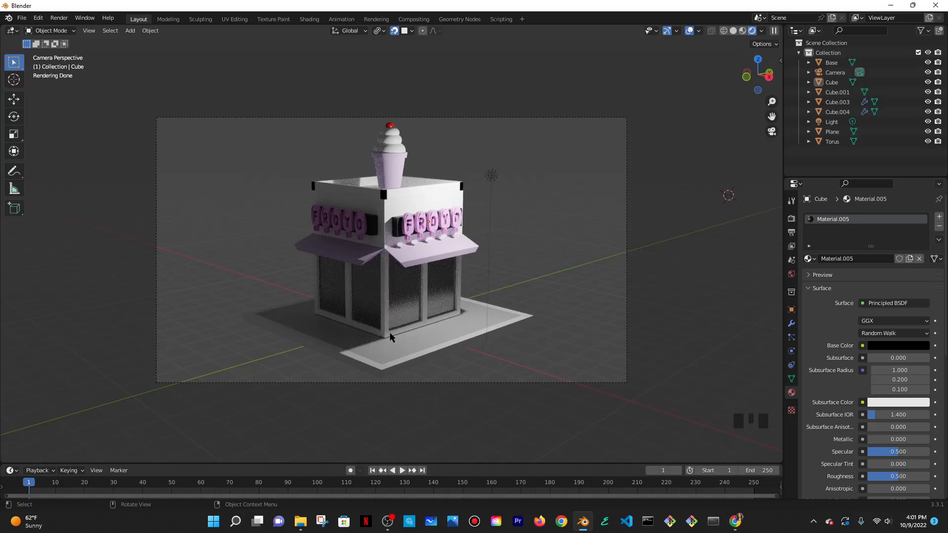
- Try a black base color on the rooftop ice cream's cone material and undo it
left_click(389, 159)
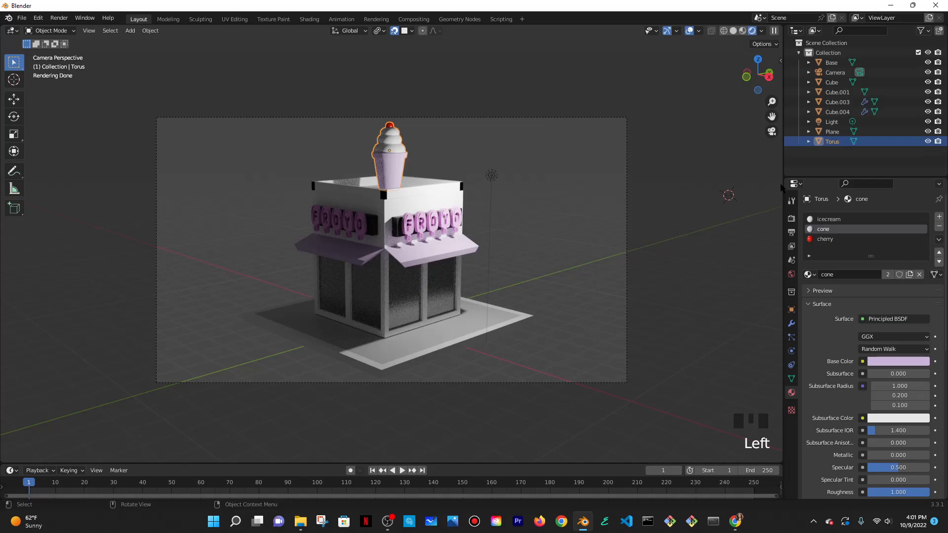
left_click(899, 360)
left_click_drag(921, 229, 921, 293)
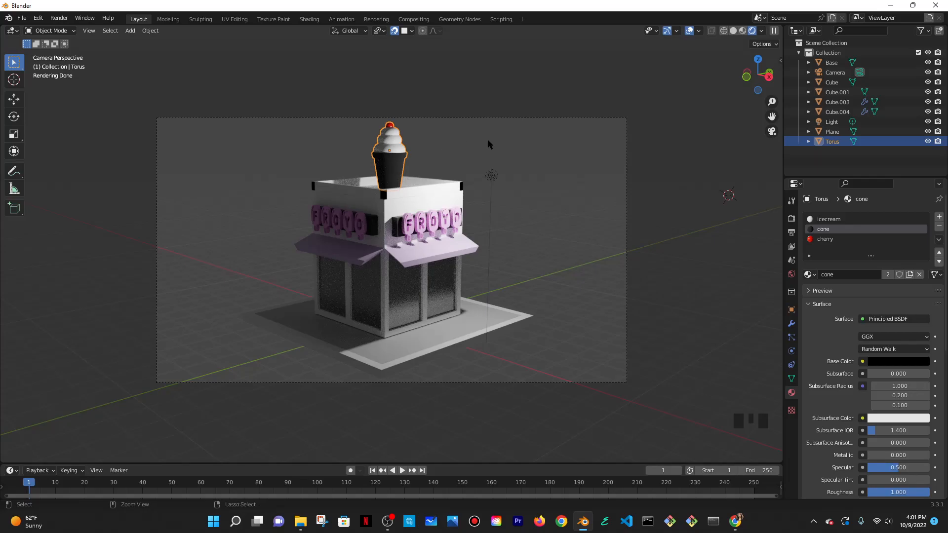
key("ctrl+z")
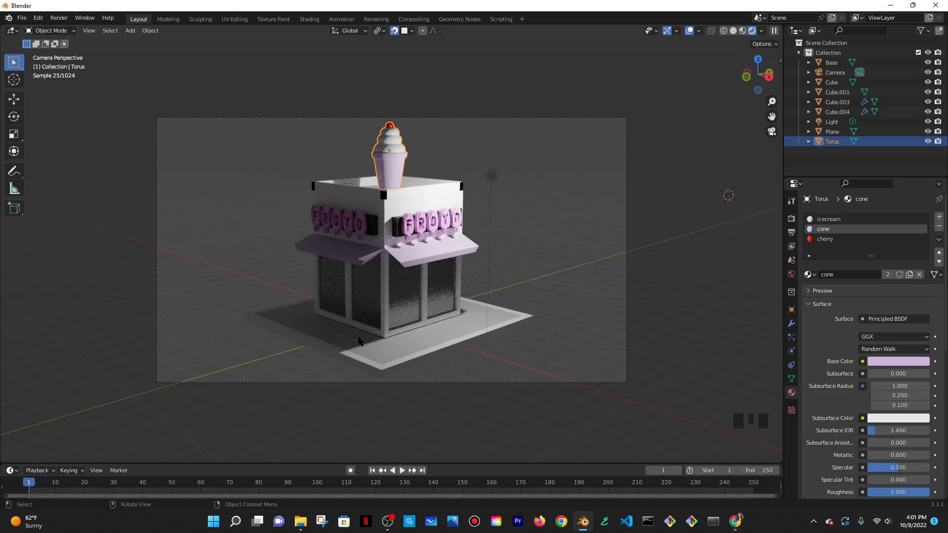
- Select the base slab and switch the viewport to solid shading outside the camera view
left_click(324, 317)
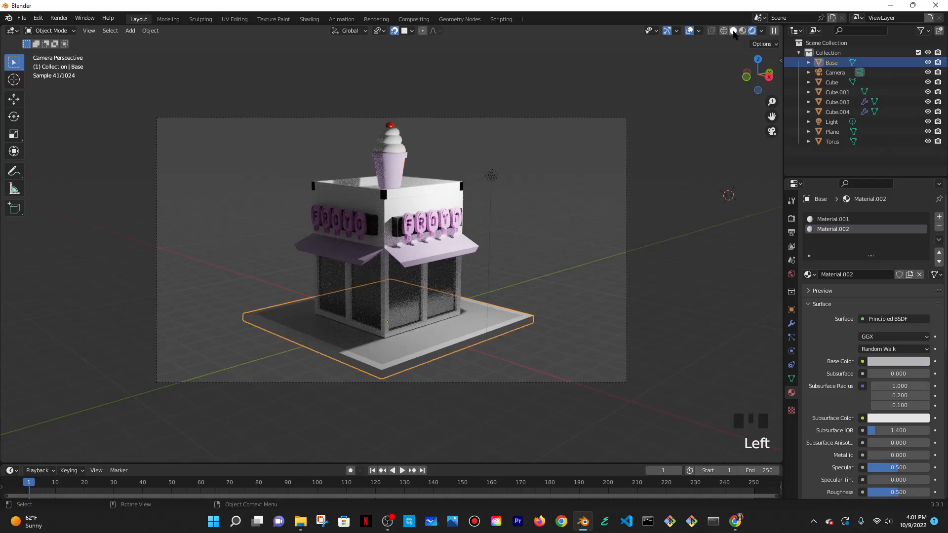
left_click(733, 30)
mouse_move(342, 384)
middle_mouse_down()
mouse_move(336, 389)
mouse_move(350, 304)
middle_mouse_up()
scroll(323, 304, "up", 3)
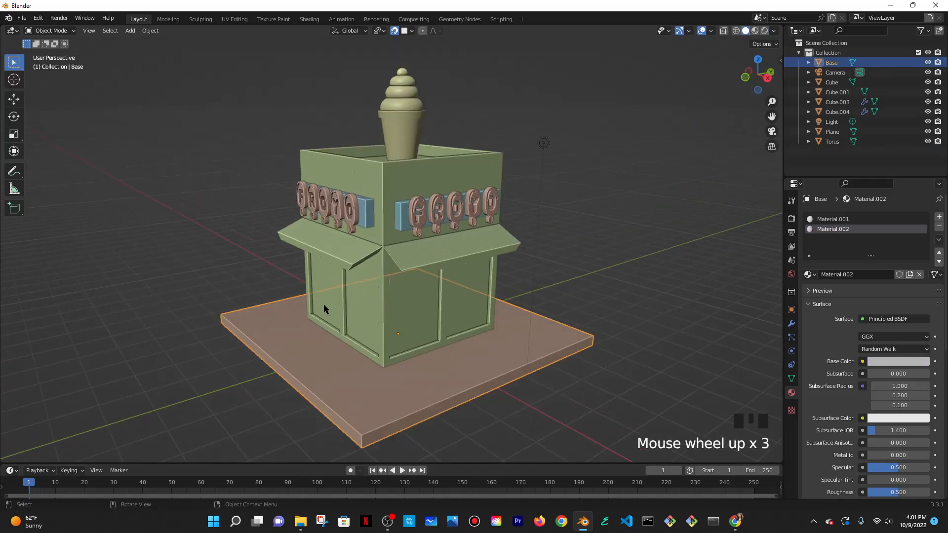
scroll(324, 308, "down", 2)
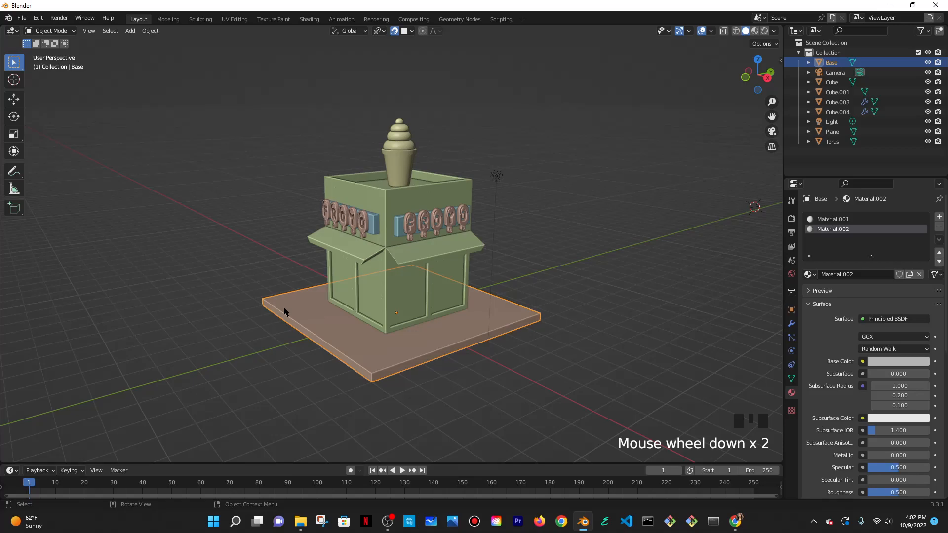
mouse_move(356, 285)
middle_mouse_down()
mouse_move(311, 310)
mouse_move(349, 271)
middle_mouse_up()
- Add a 2 m cube and move it onto the base beside the shop's front corner
key("shift+a")
mouse_move(349, 272)
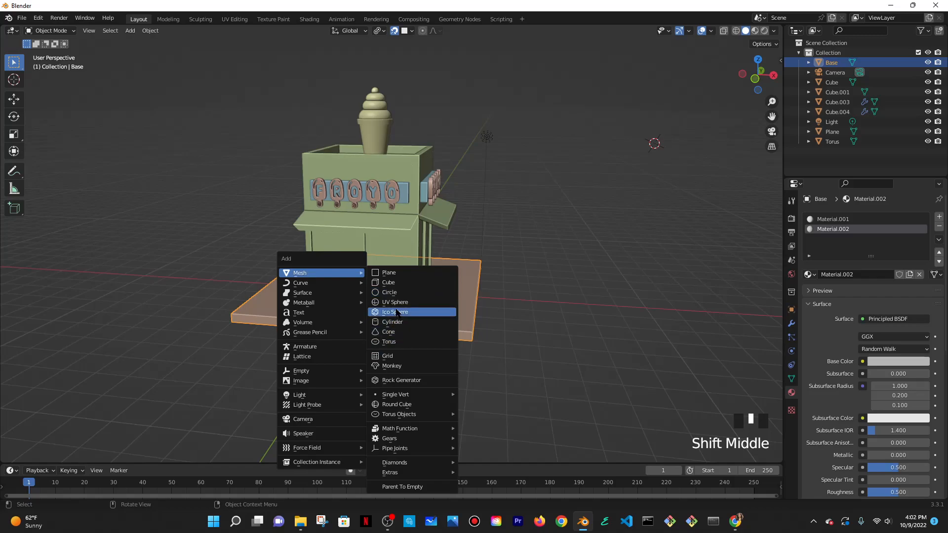
left_click(397, 283)
scroll(356, 259, "down", 3)
key("g")
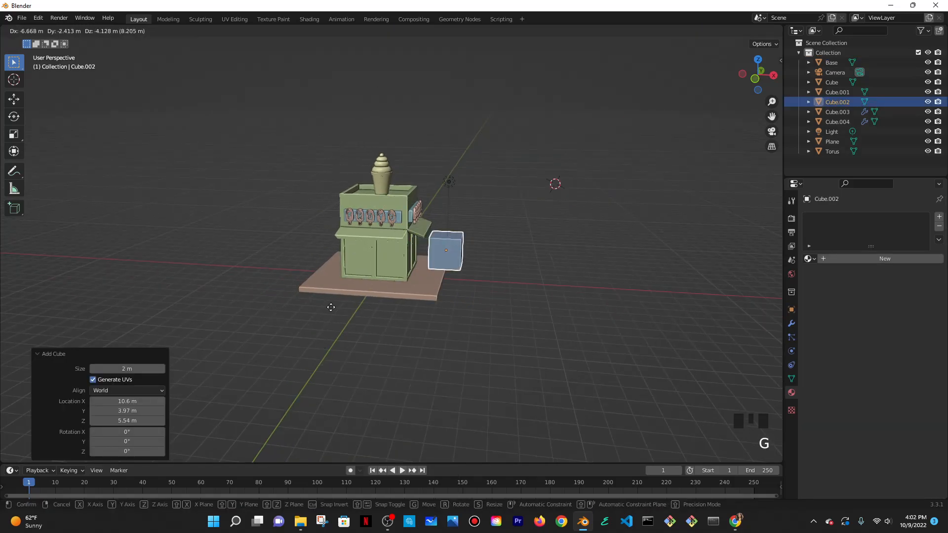
left_click(326, 277)
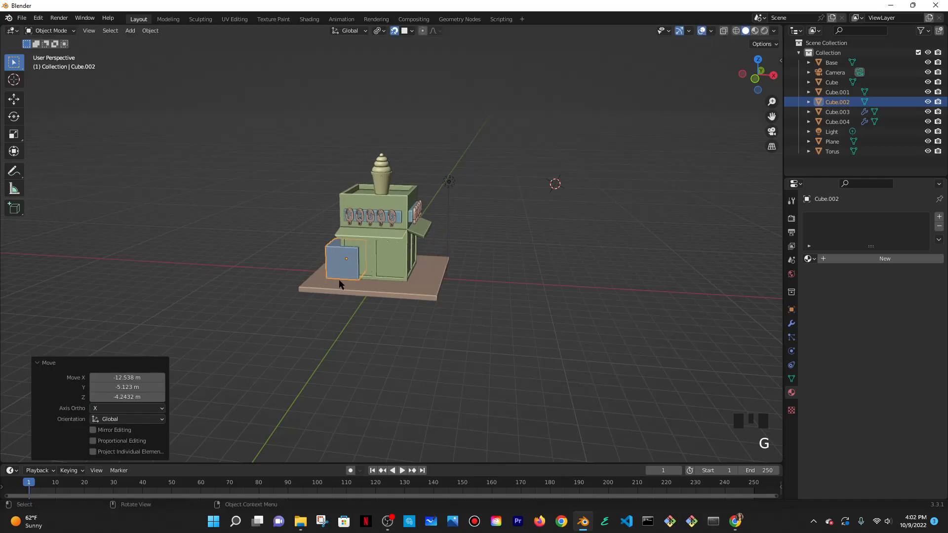
- Flatten the new cube along the X axis to a scale of about 0.06
scroll(288, 138, "up", 2)
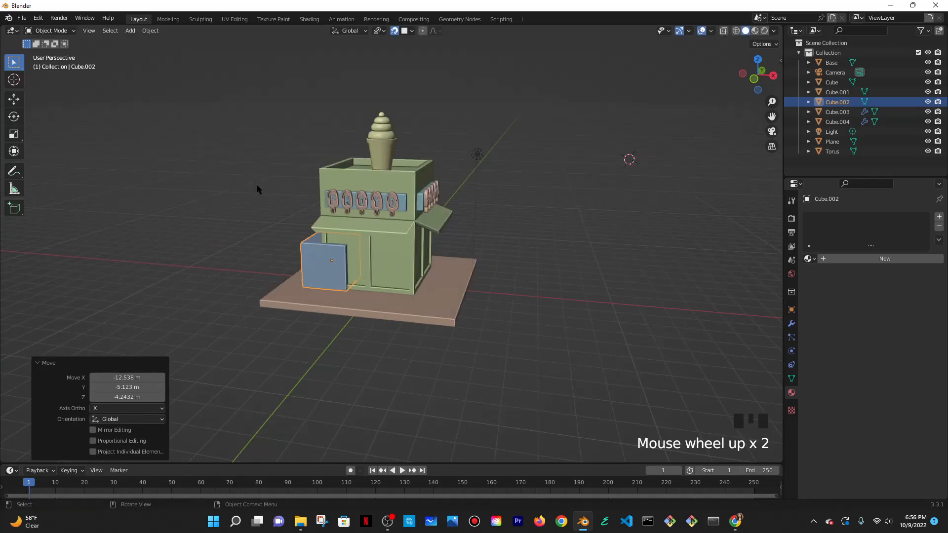
scroll(297, 254, "up", 2)
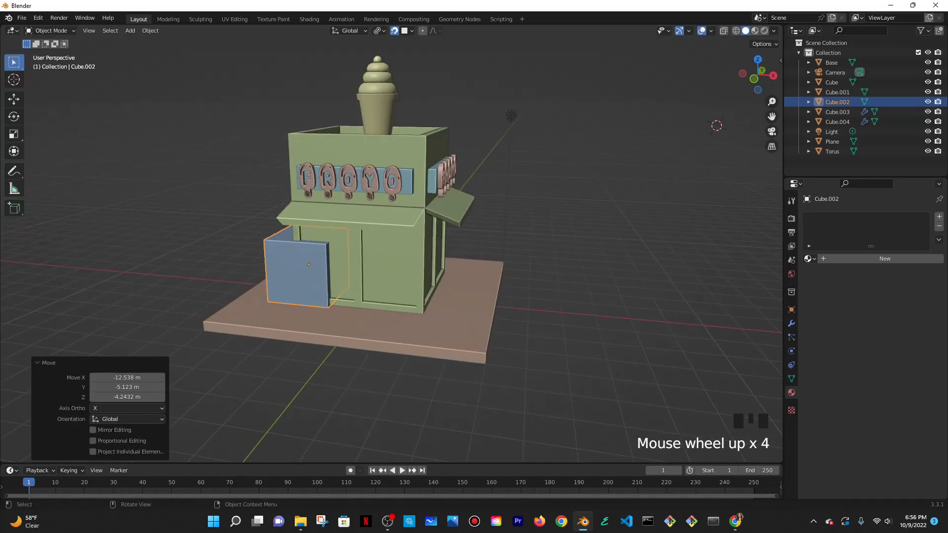
key("s")
key("x")
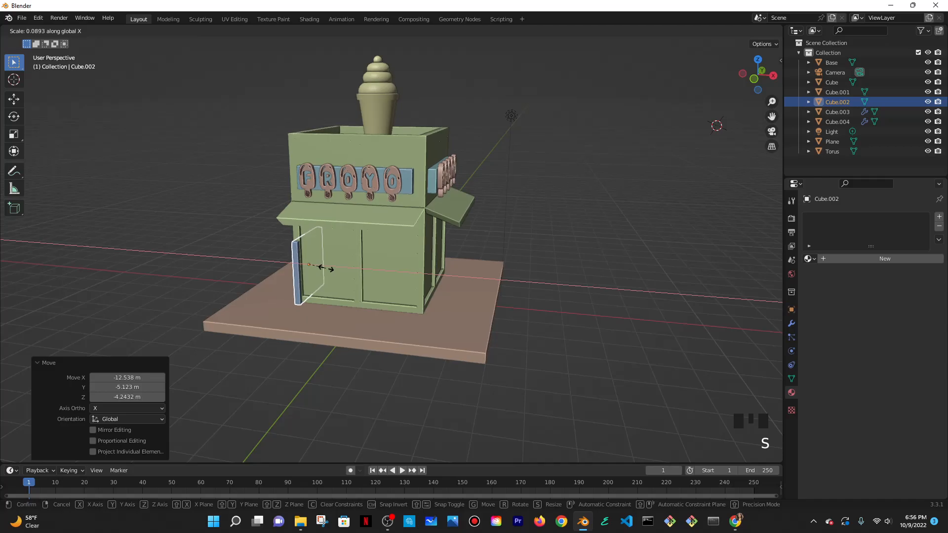
left_click(320, 269)
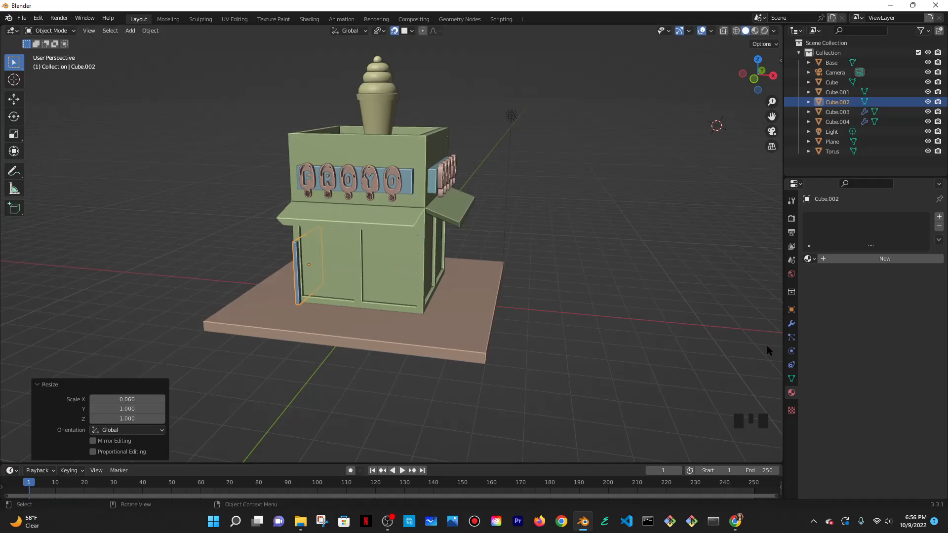
- Copy the cube's X scale into its Y scale so both are 0.060, forming a thin post
left_click(791, 310)
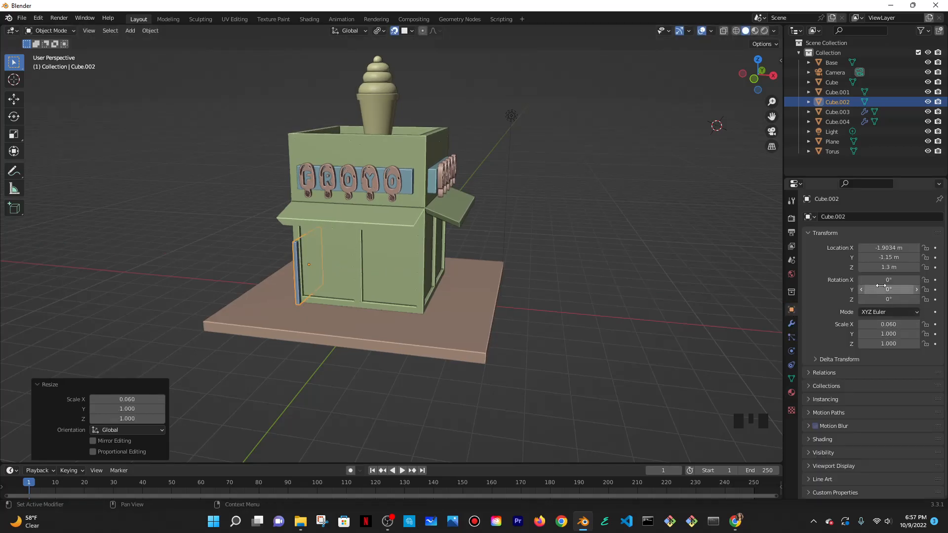
left_click(883, 324)
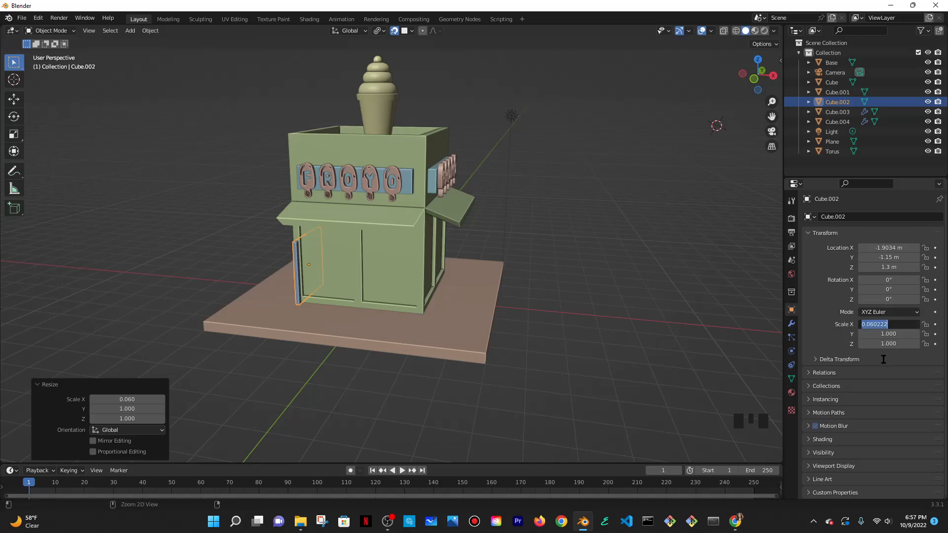
left_click(825, 323)
left_click(893, 335)
key("ctrl+v")
left_click(894, 341)
- Move the thin post away from the shop to the front corner of the base
middle_click_drag(266, 234, 331, 214)
key("g")
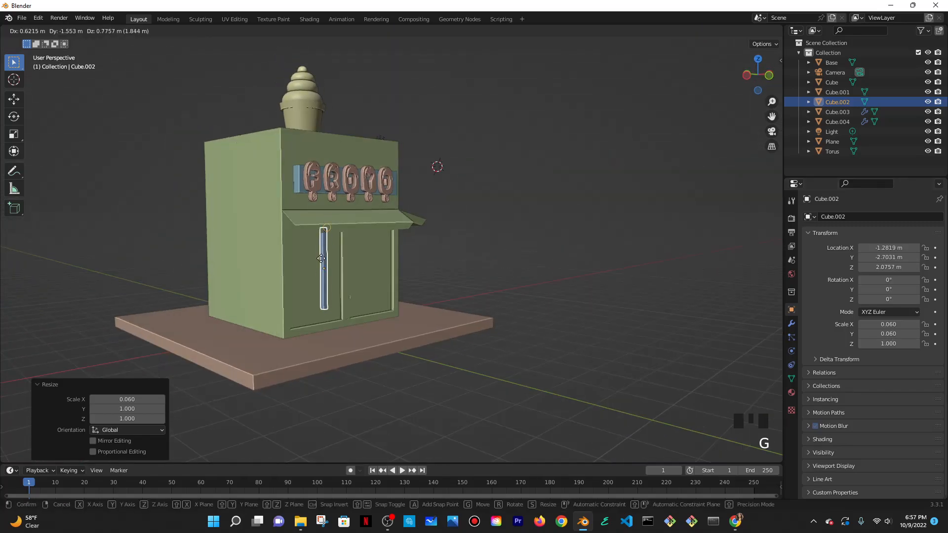
left_click(257, 345)
middle_click_drag(258, 345, 300, 351)
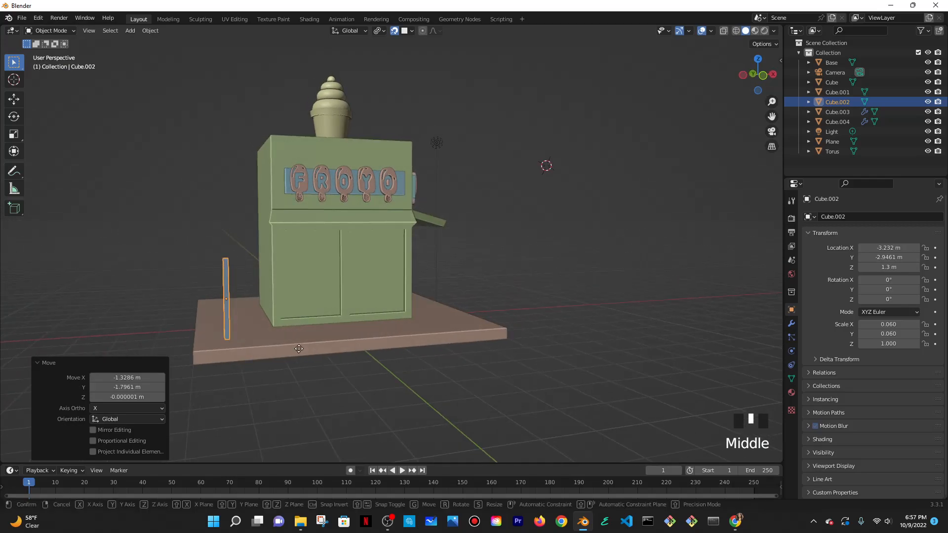
key("g")
key("z")
right_click(289, 312)
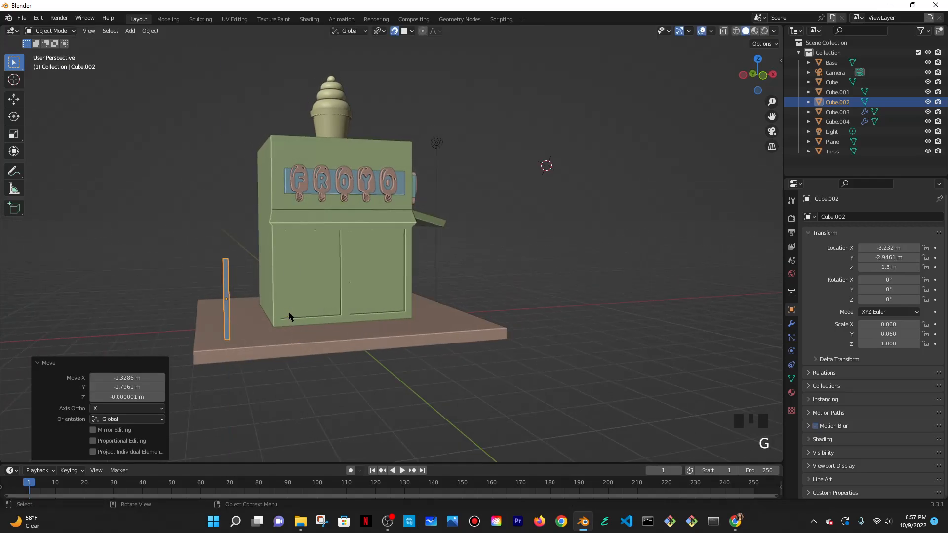
- Stretch the post along Z by about 1.75 and raise it about 0.73 m
key("s")
key("z")
left_click(291, 212)
key("g")
key("z")
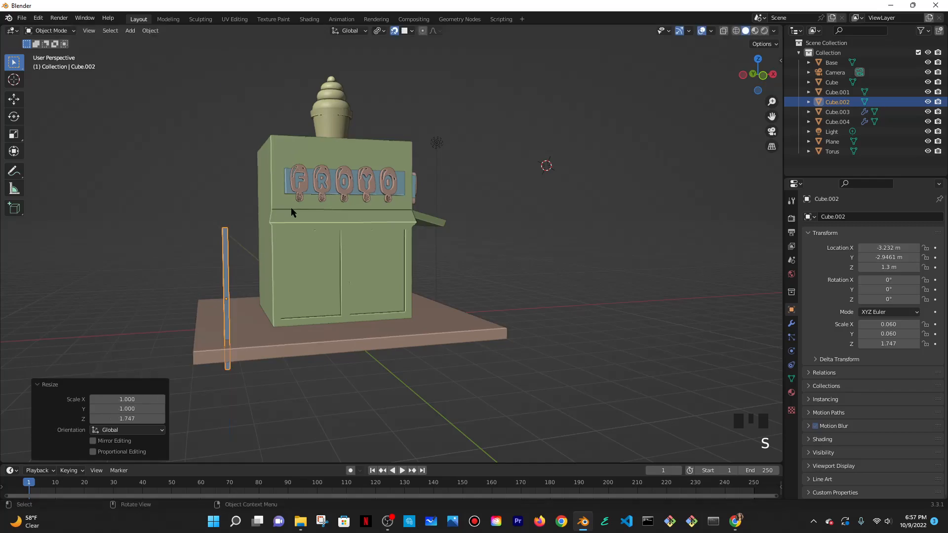
left_click(286, 197)
- Lengthen the post further to a Z scale of about 2.09 and raise it about 0.36 m onto the base
middle_click_drag(292, 214, 297, 276)
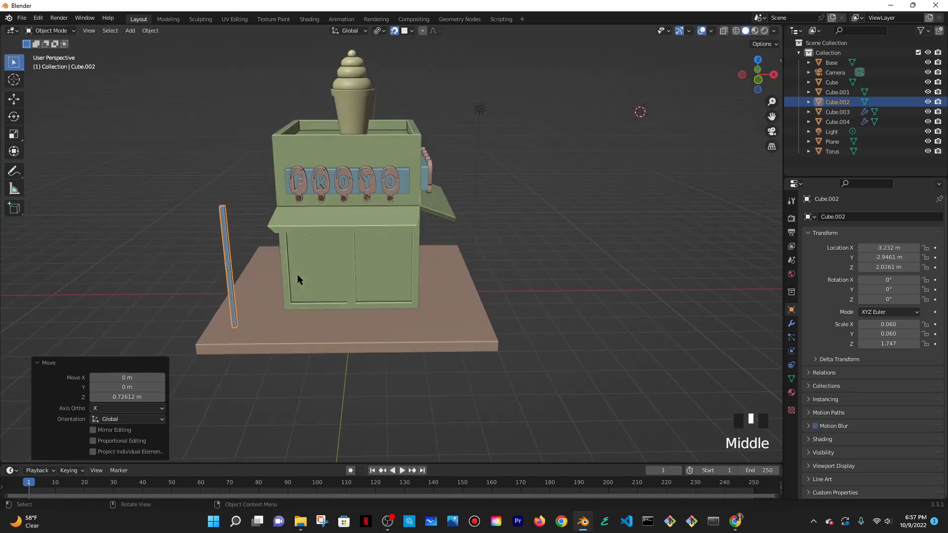
key("z")
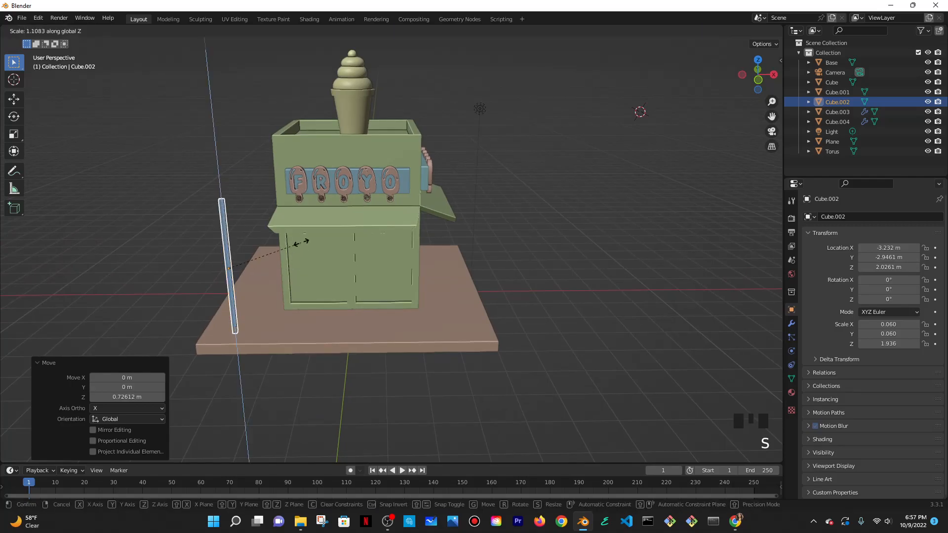
left_click(303, 231)
key("g")
key("z")
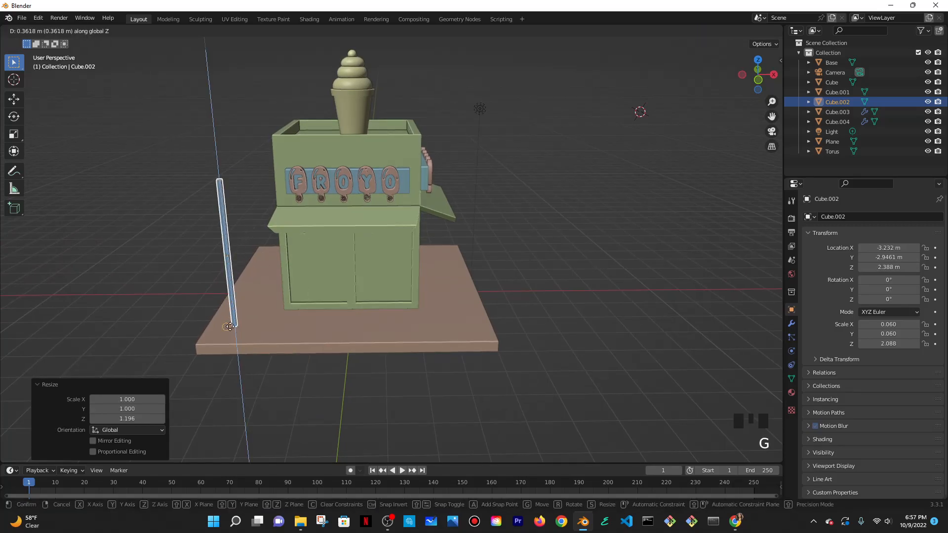
left_click(246, 329)
middle_click_drag(246, 330, 340, 350)
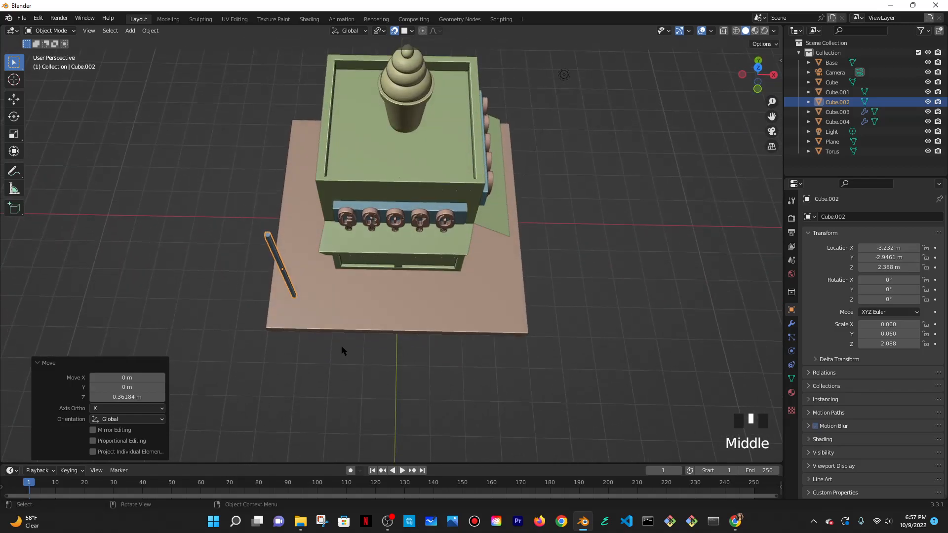
key("s")
right_click(360, 337)
middle_click_drag(357, 330, 355, 260)
key("s")
key("y")
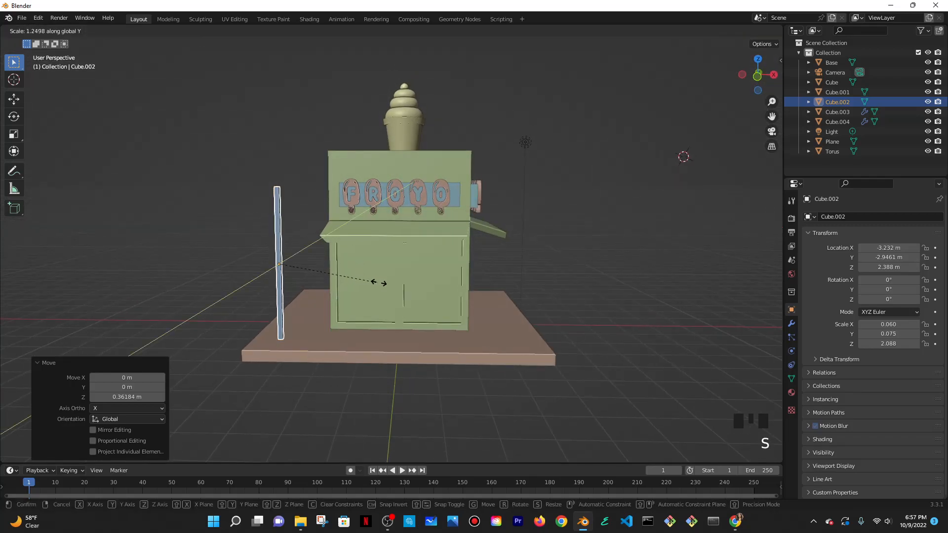
right_click(395, 284)
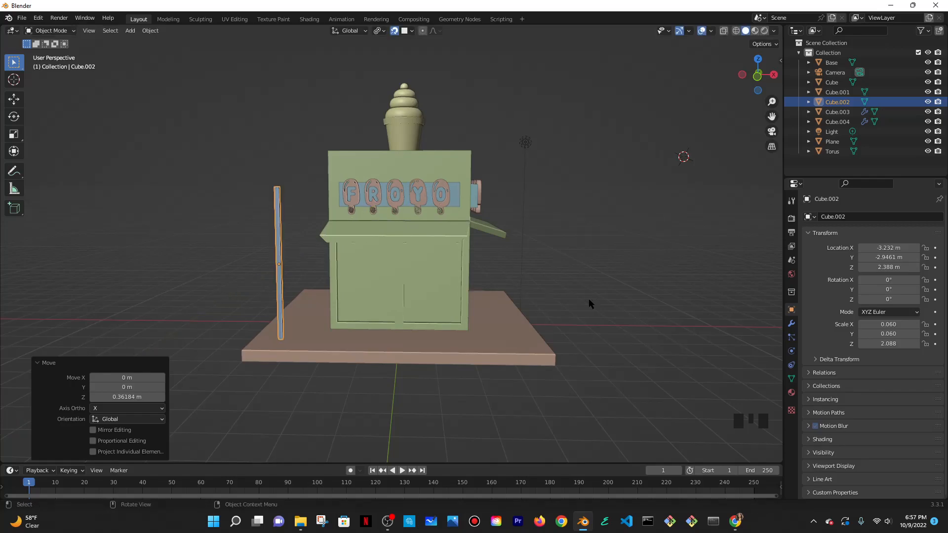
- Thicken the post to an X scale of about 0.091 and copy that value into its Y scale
key("s")
key("x")
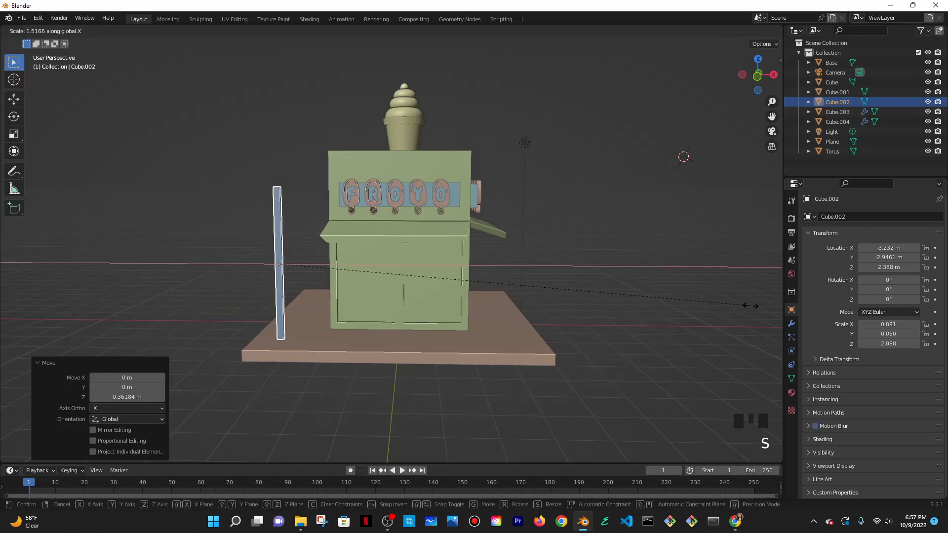
left_click(750, 305)
middle_click_drag(401, 265, 405, 351)
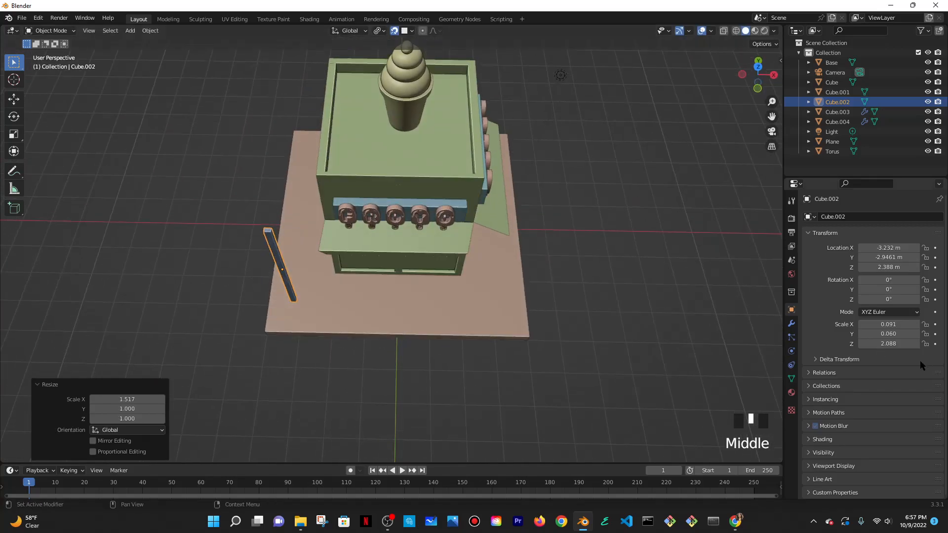
left_click(891, 325)
key("ctrl+c")
double_click(879, 336)
key("ctrl+v")
left_click(841, 337)
- Duplicate the shop-front sign board, shrink the copy along X by about 0.42 and move it to the top of the post
middle_click_drag(293, 280, 306, 256)
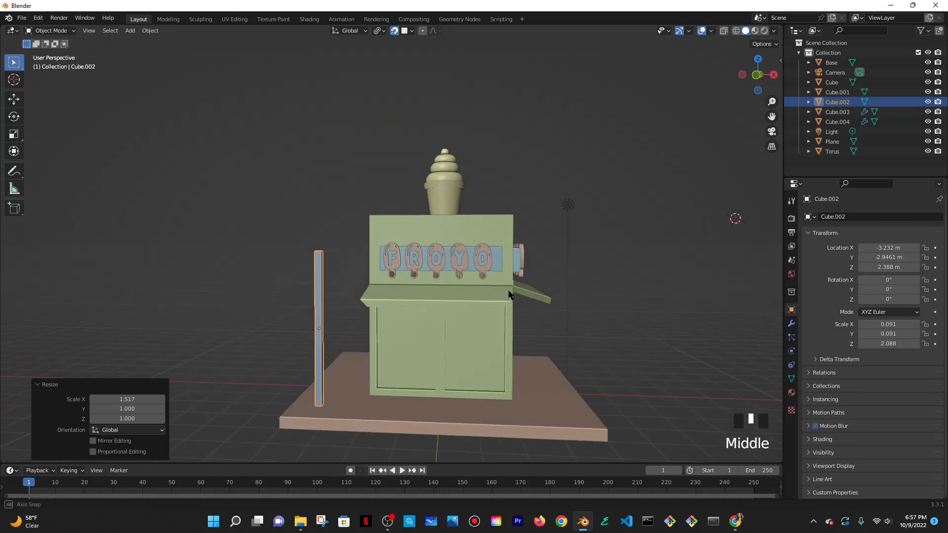
middle_click_drag(498, 288, 394, 262)
left_click(384, 256)
key("shift+d")
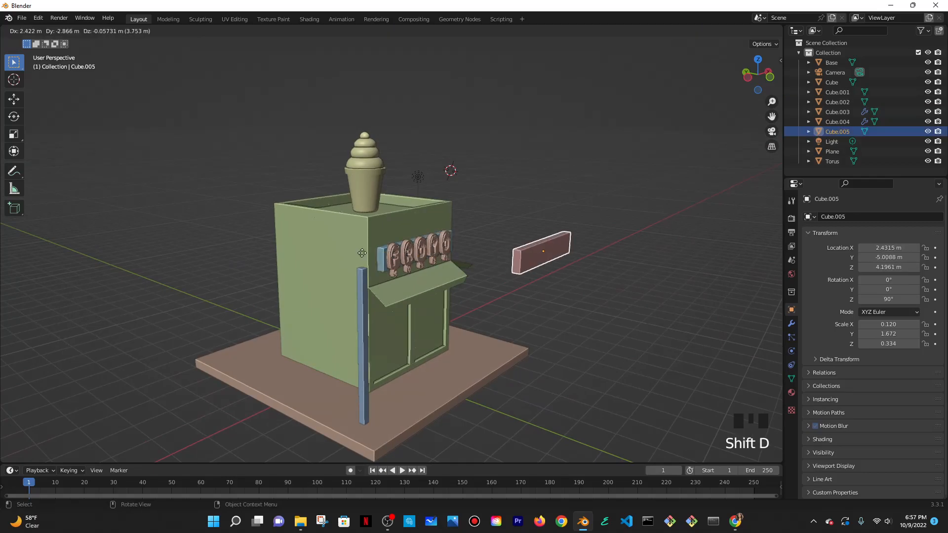
left_click(361, 275)
mouse_move(361, 275)
middle_mouse_down()
mouse_move(369, 290)
mouse_move(376, 282)
middle_mouse_up()
key("s")
key("x")
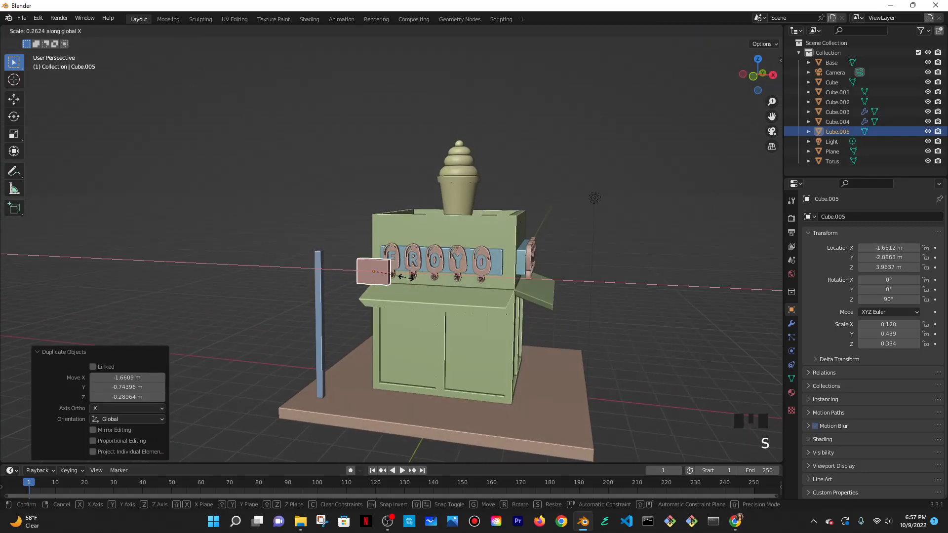
left_click(425, 277)
key("g")
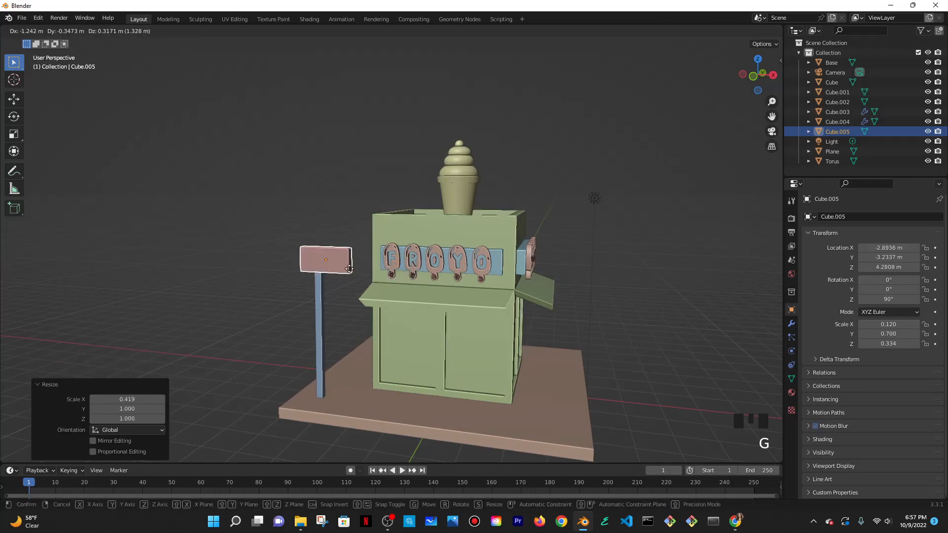
left_click(317, 255)
- Narrow the post's board along X by about 0.71 and slide it about -0.23 m along X to the post's outer edge
mouse_move(390, 300)
middle_mouse_down()
mouse_move(369, 294)
mouse_move(403, 296)
middle_mouse_up()
scroll(388, 293, "up", 2)
key("s")
key("x")
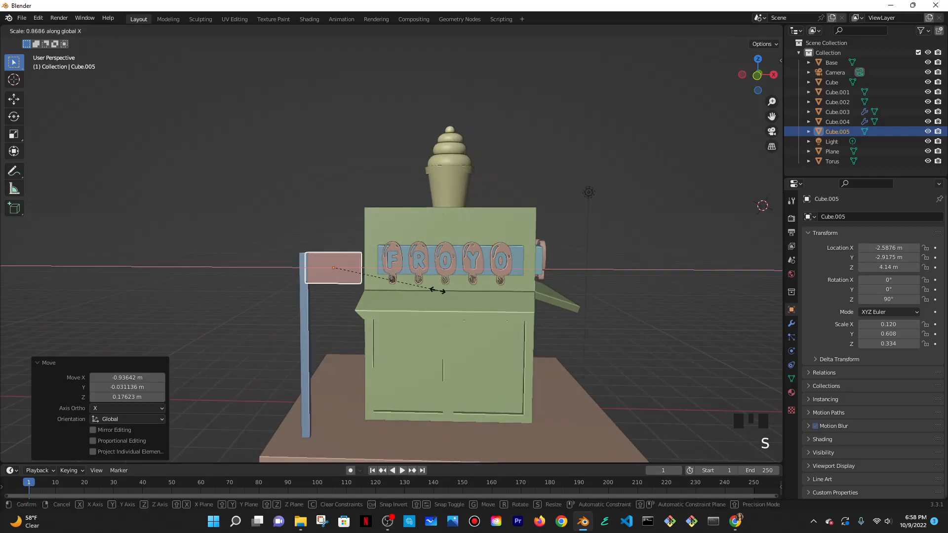
left_click(418, 286)
key("g")
key("x")
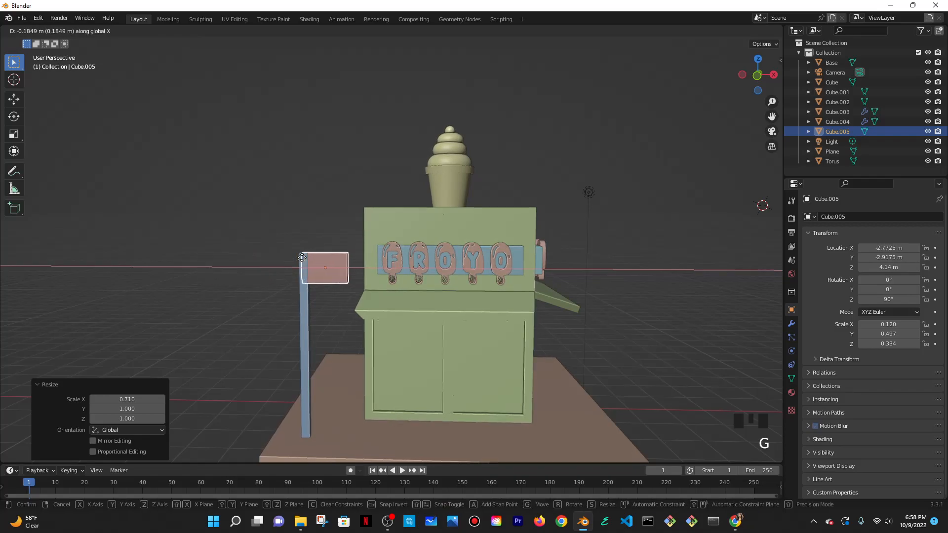
left_click(301, 257)
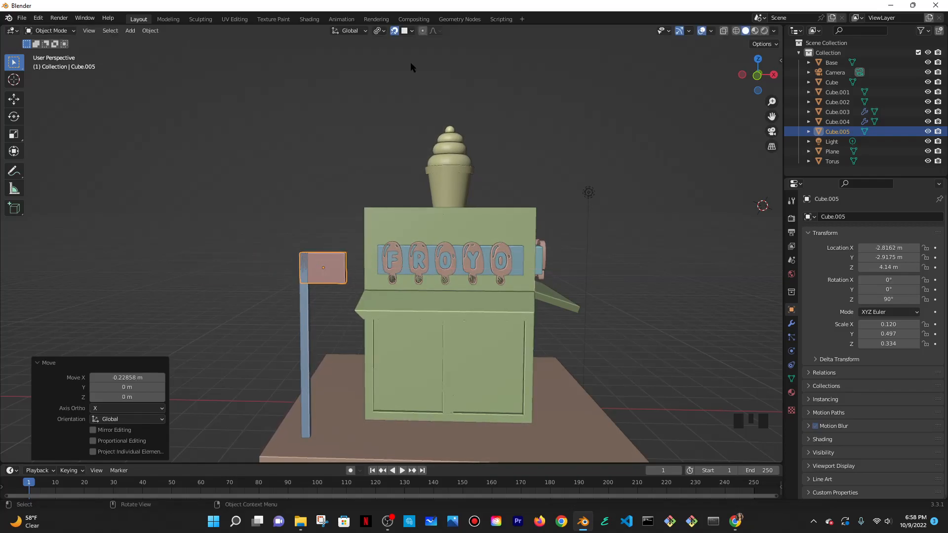
- Move the small sign board about -0.24 m along Y, in front of the post
middle_click_drag(385, 117, 401, 296)
key("g")
key("y")
left_click(356, 251)
scroll(404, 282, "down", 3)
left_click(540, 323)
scroll(532, 312, "down", 2)
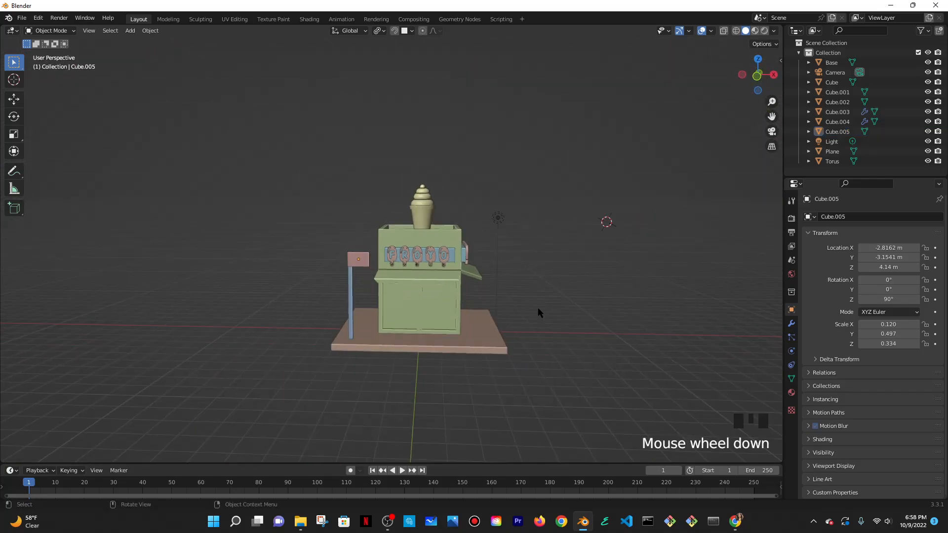
- In camera view, raise the small sign board about 0.04 m and shift it about 0.51 m along X
key("KP_0")
left_click(283, 218)
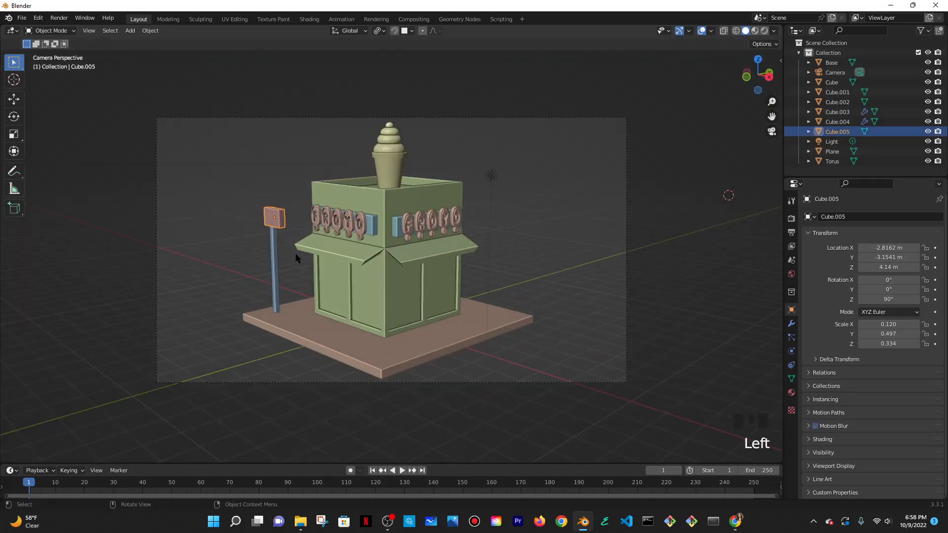
key("g")
left_click(295, 252)
left_click(97, 248)
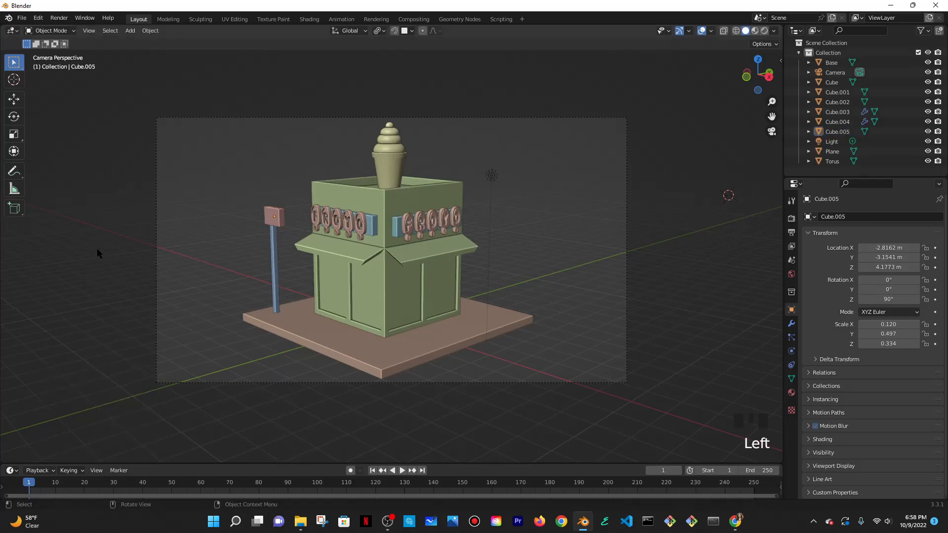
left_click(270, 221)
key("g")
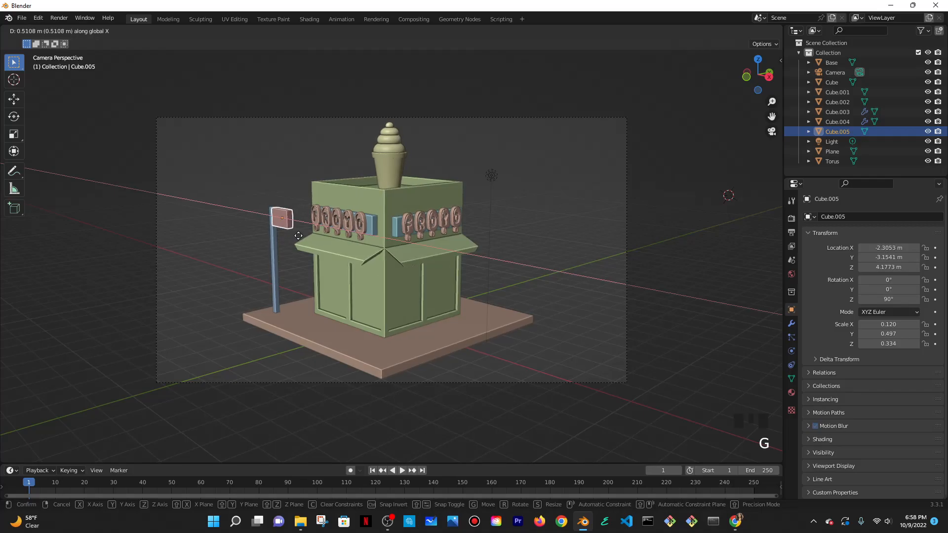
left_click(299, 235)
- Slide the small sign board about -0.34 m along X toward the post and about 0.18 m along Y
middle_click_drag(254, 241, 358, 204)
scroll(330, 306, "up", 3)
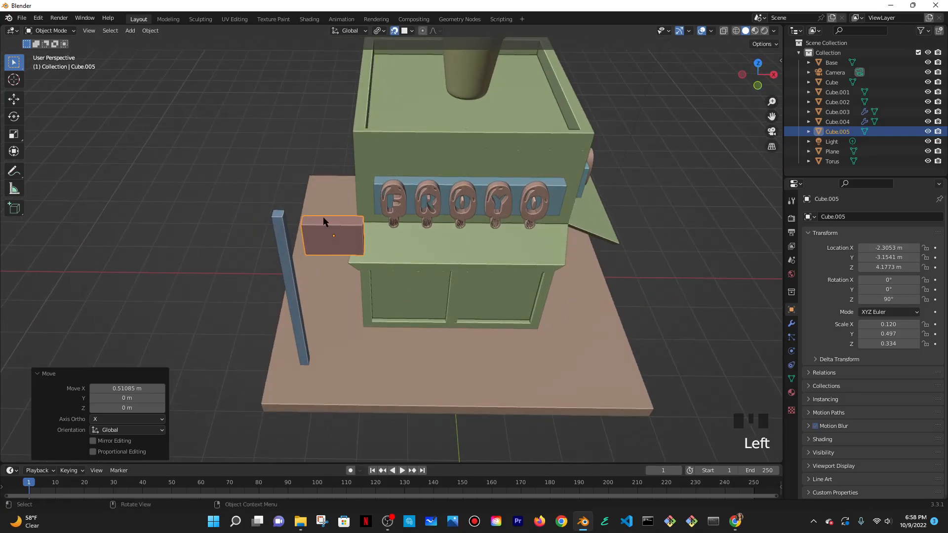
key("h")
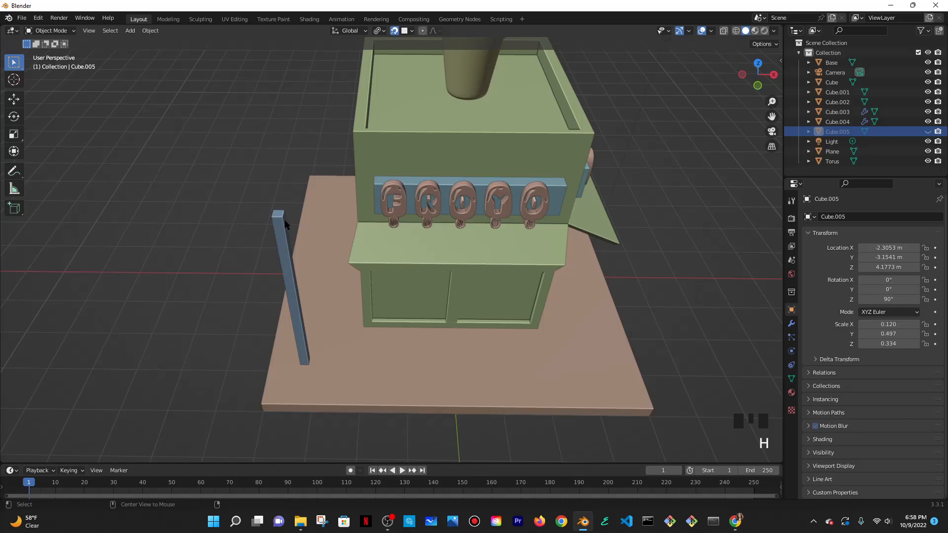
key("alt+h")
key("g")
key("x")
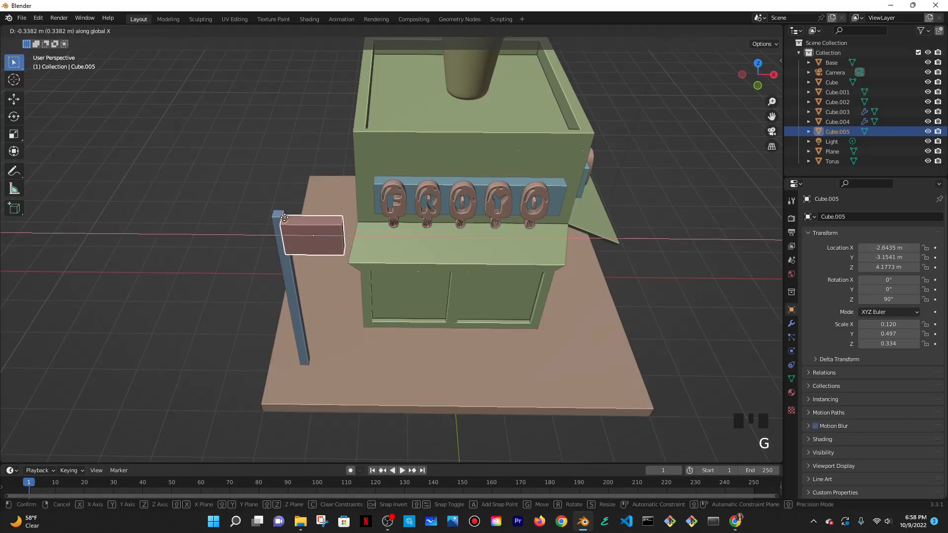
left_click(286, 220)
middle_click_drag(286, 221, 315, 282)
key("g")
key("y")
left_click(283, 319)
- Thin the small sign board along global Y by about 0.73 and align it with the post along Y
middle_click_drag(283, 319, 274, 237)
middle_click_drag(395, 86, 333, 308)
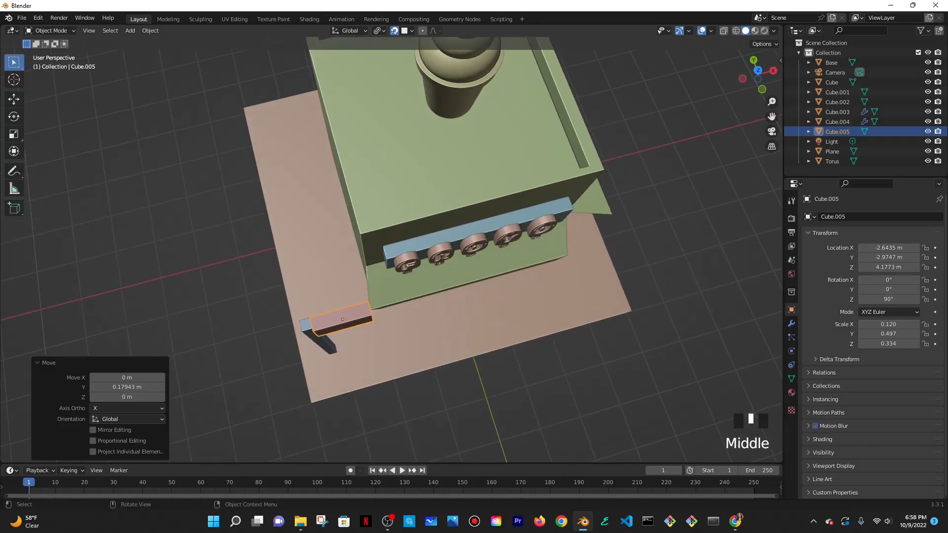
key("s")
key("y")
left_click(354, 317)
key("g")
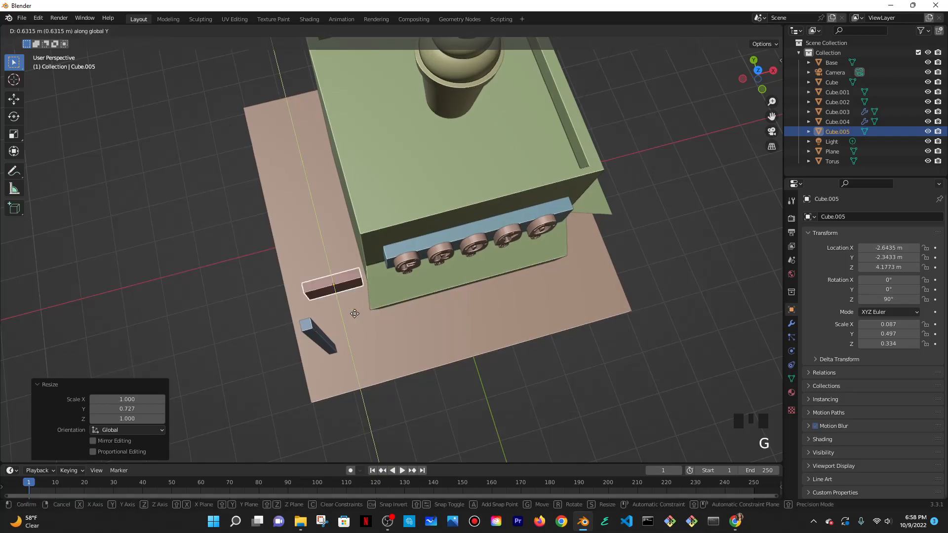
key("y")
left_click(313, 323)
- Copy the post's Y scale of 0.091 into the small sign board's X scale
middle_click_drag(354, 339, 316, 251)
left_click(306, 248)
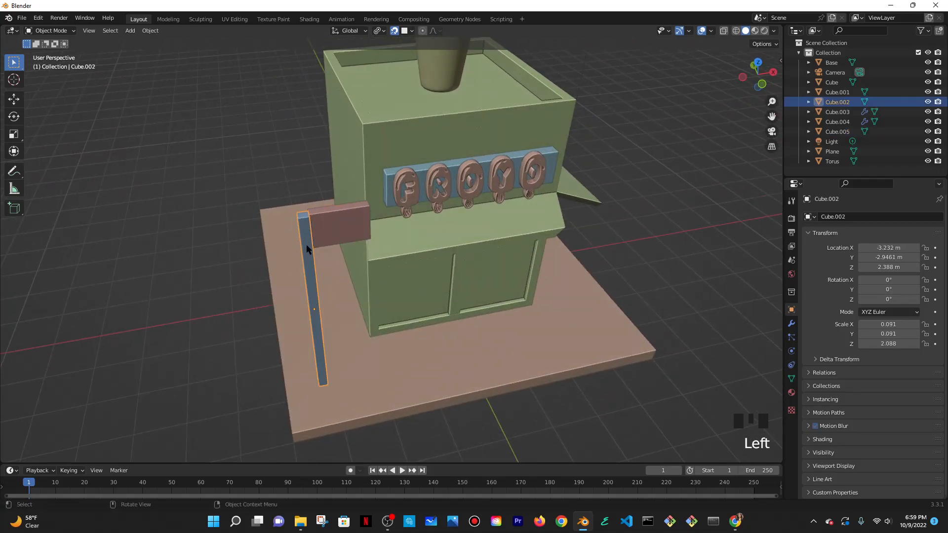
double_click(887, 334)
key("ctrl+c")
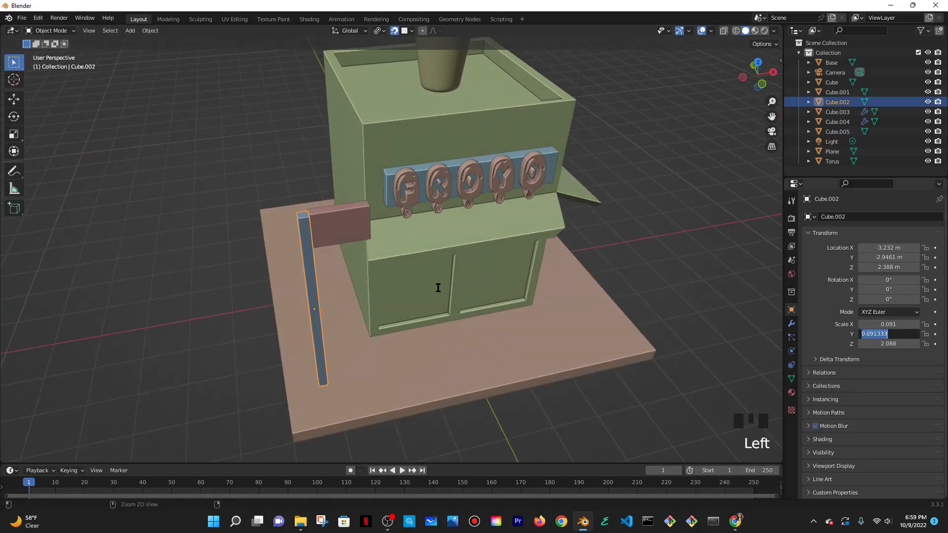
left_click(351, 229)
left_click(352, 229)
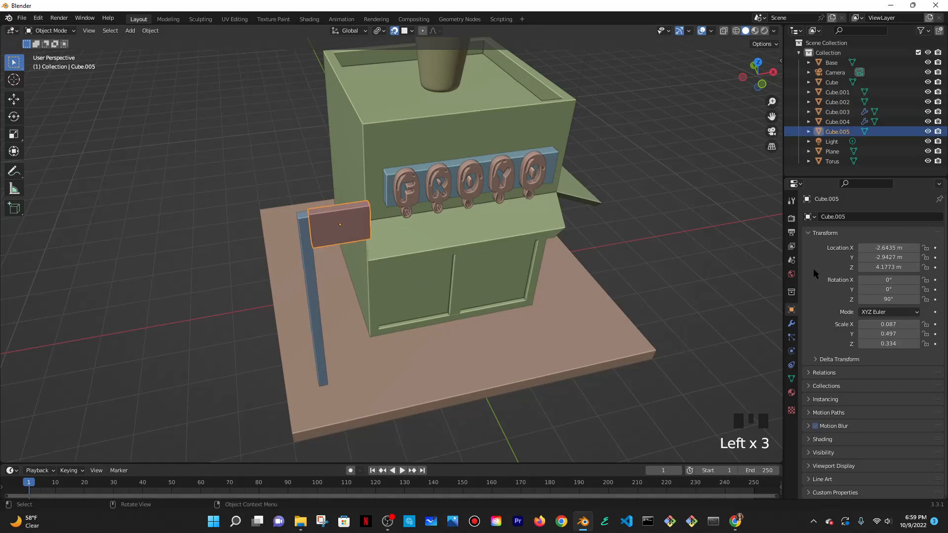
left_click(880, 332)
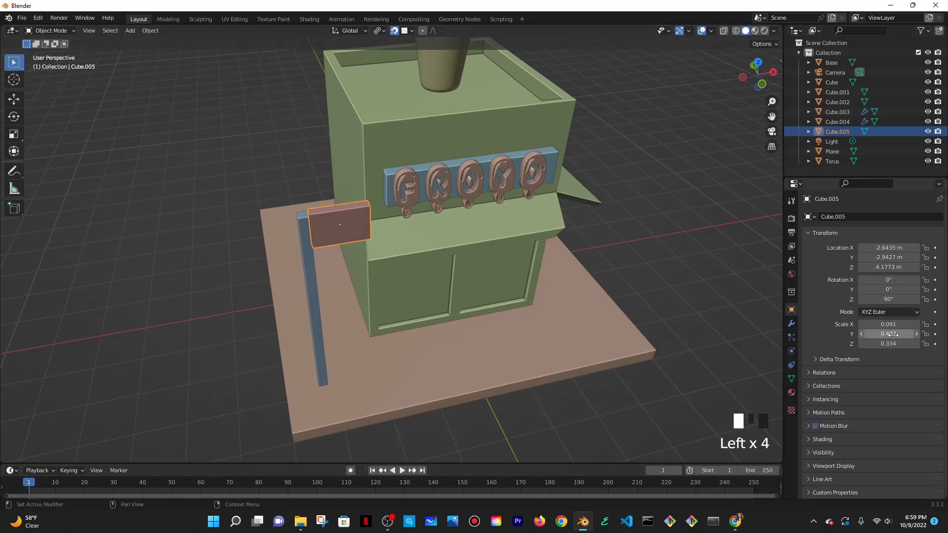
- Try the copied 0.091 value as the small board's Y scale and undo it
key("ctrl+v")
left_click(632, 305)
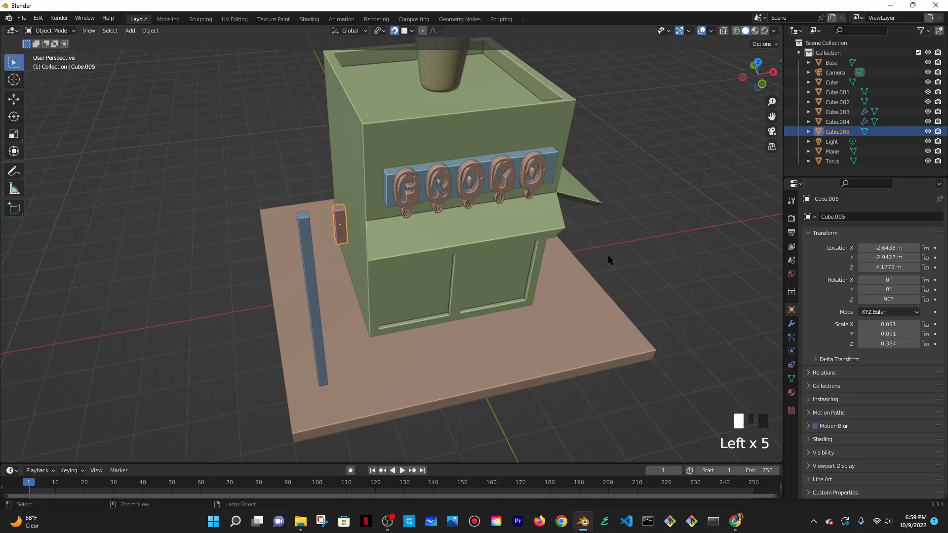
key("ctrl+z")
left_click(661, 246)
- From the top view, snap the small sign board's end flush against the post
middle_click_drag(410, 224, 449, 340)
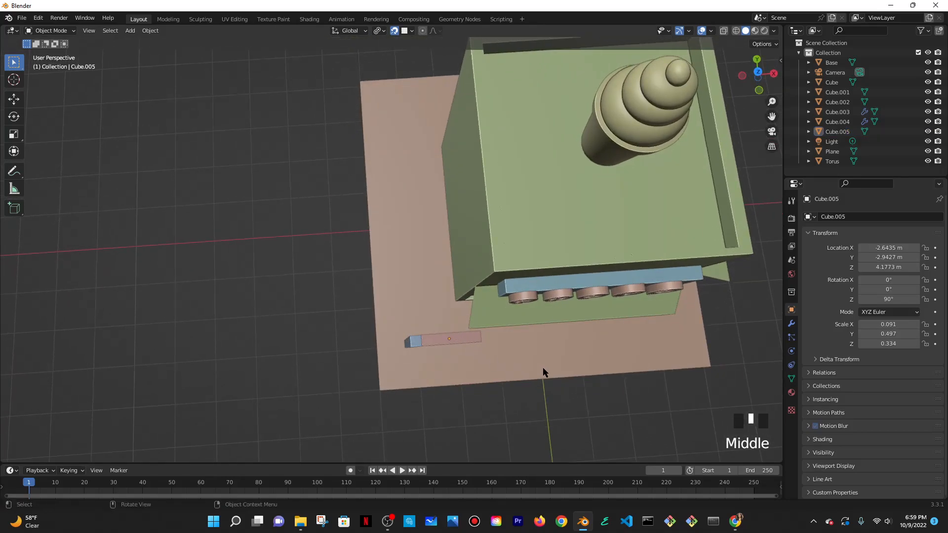
scroll(543, 353, "up", 5)
middle_click_drag(549, 339, 495, 245, "shift")
key("grave")
left_click(369, 243)
key("grave")
key("grave")
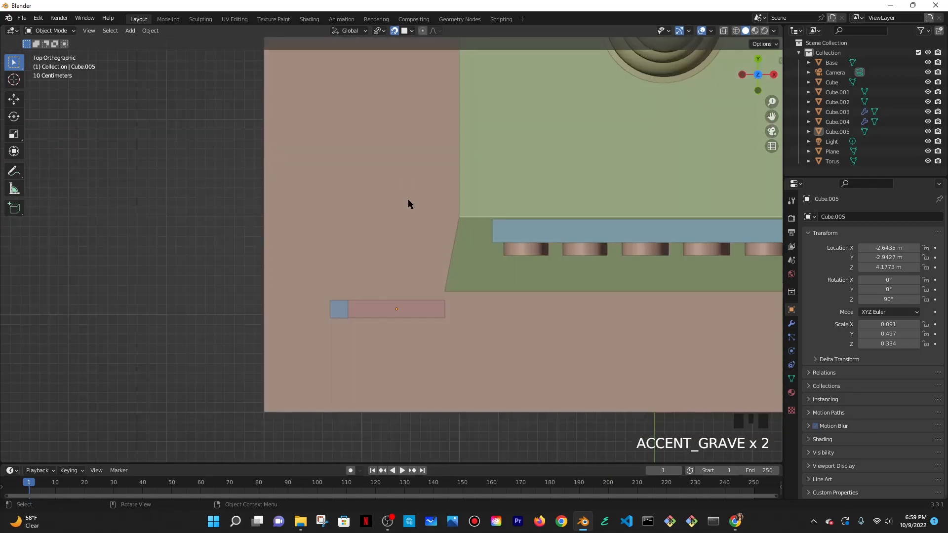
left_click(399, 308)
key("g")
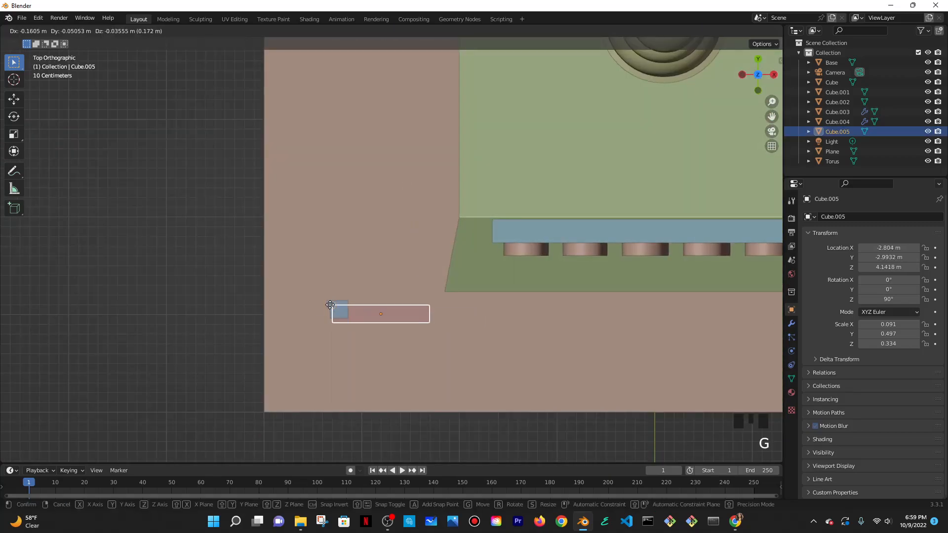
left_click(348, 295)
key("Tab")
key("Tab")
- Duplicate the front FROYO lettering, place the copy near the post and scale it down to about 0.432
middle_click_drag(395, 351, 443, 263)
scroll(390, 244, "down", 4)
left_click(404, 213)
scroll(410, 247, "down", 3)
key("KP_0")
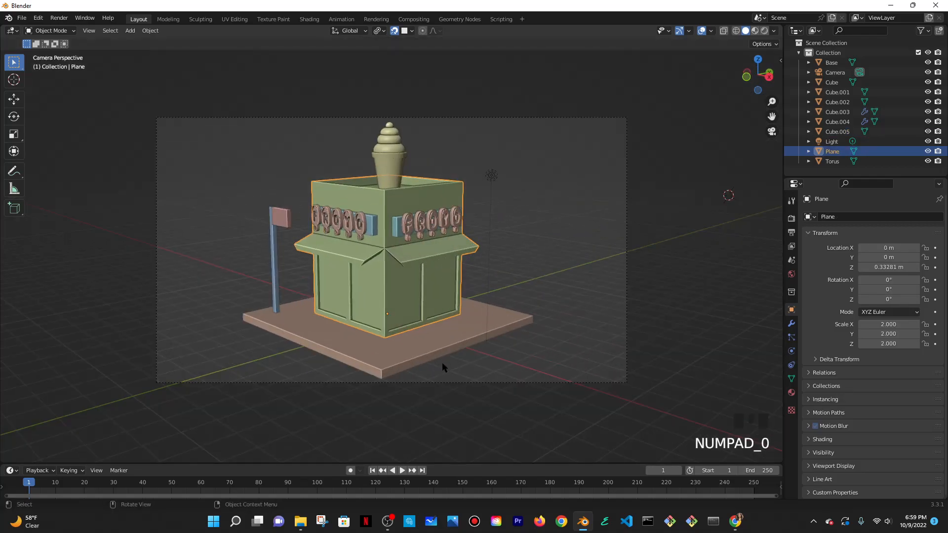
left_click(352, 221)
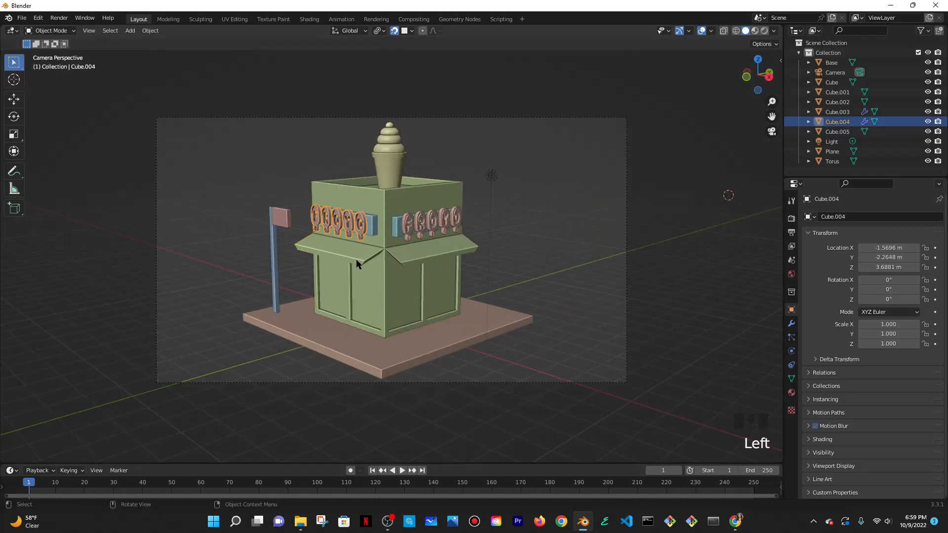
key("shift+d")
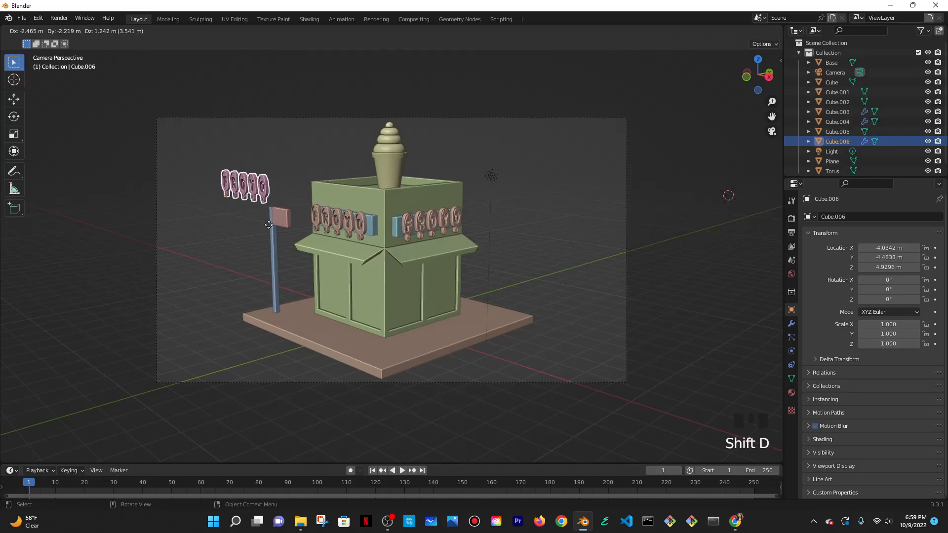
left_click(289, 249)
middle_click_drag(360, 254, 496, 244)
key("s")
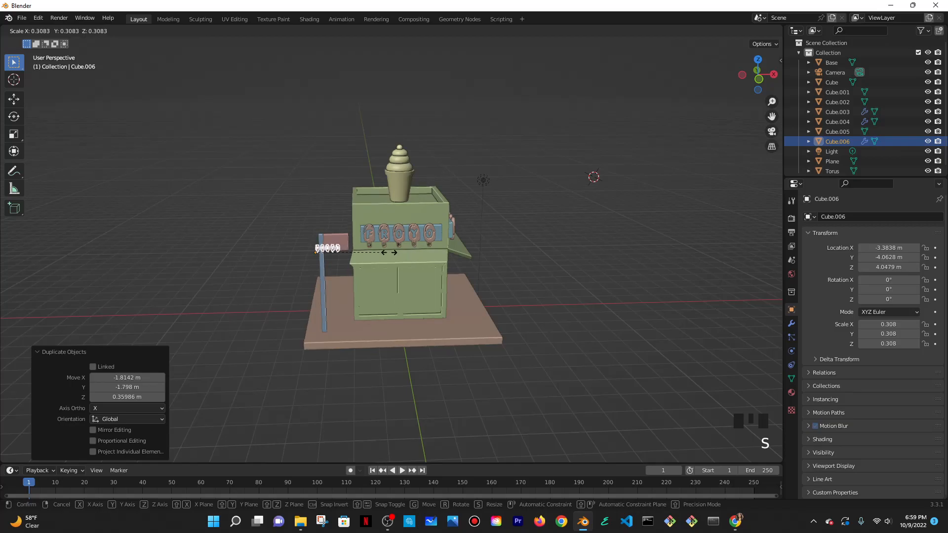
left_click(349, 260)
- Move the small FROYO lettering about 1.05 m along Y onto the face of the post's sign board
scroll(353, 257, "up", 3)
middle_click_drag(421, 257, 505, 261, "shift")
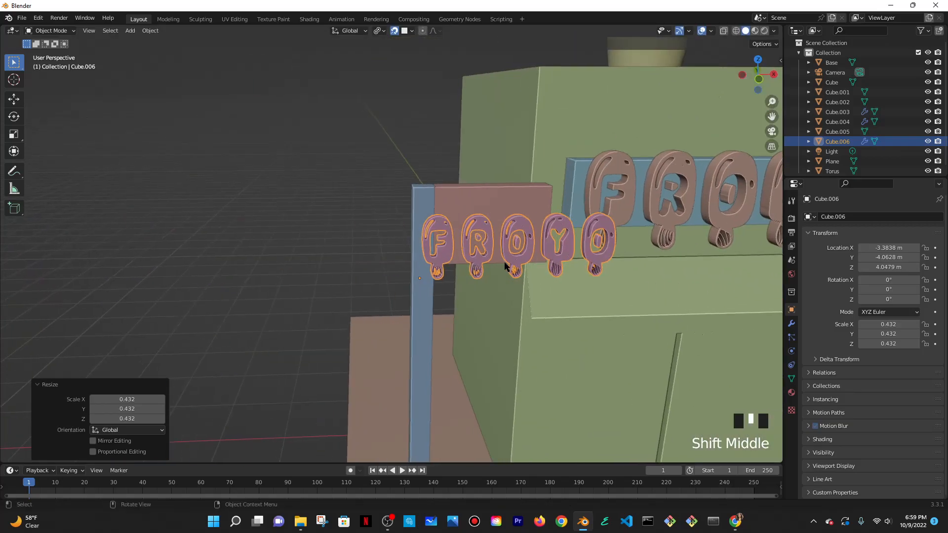
key("g")
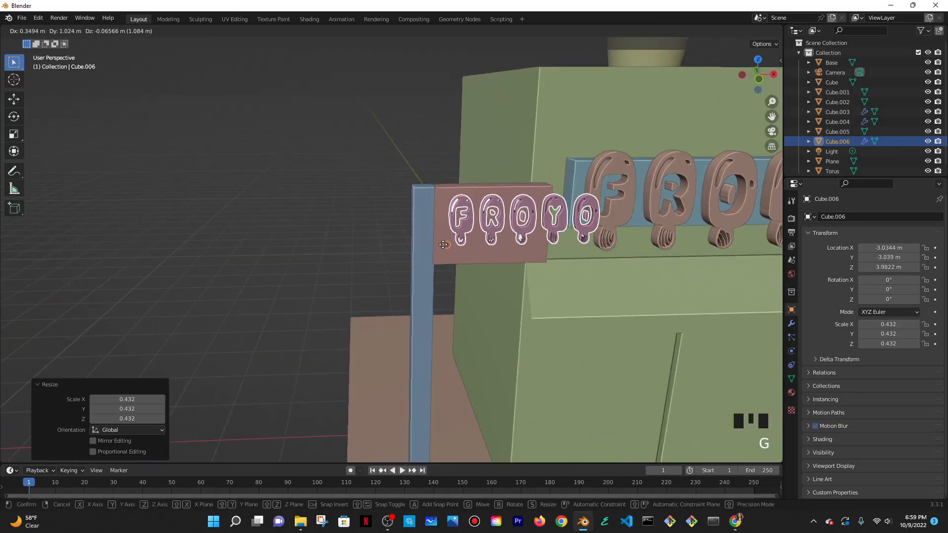
left_click(422, 246)
- Shrink the small FROYO lettering to a scale of about 0.29 and center it on the post's sign board
middle_click_drag(638, 245, 620, 242)
key("s")
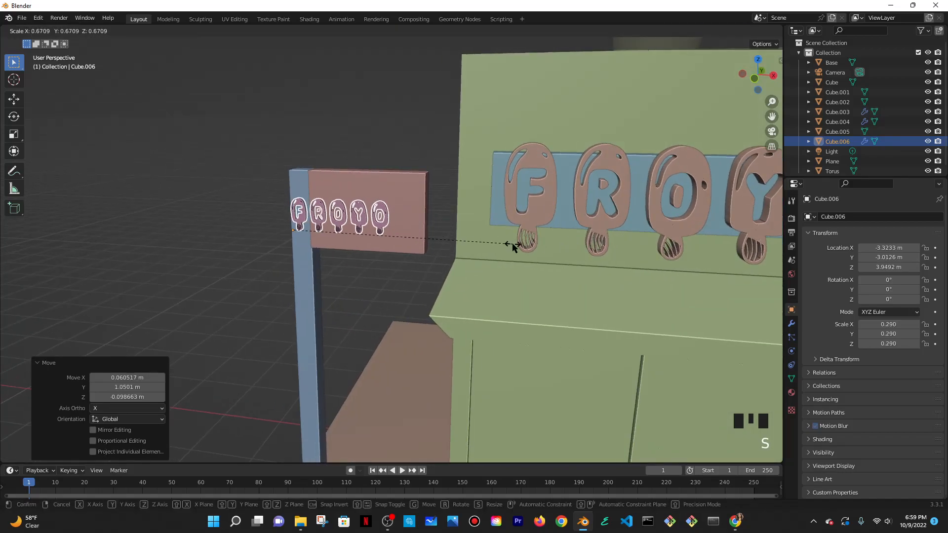
left_click(512, 243)
key("g")
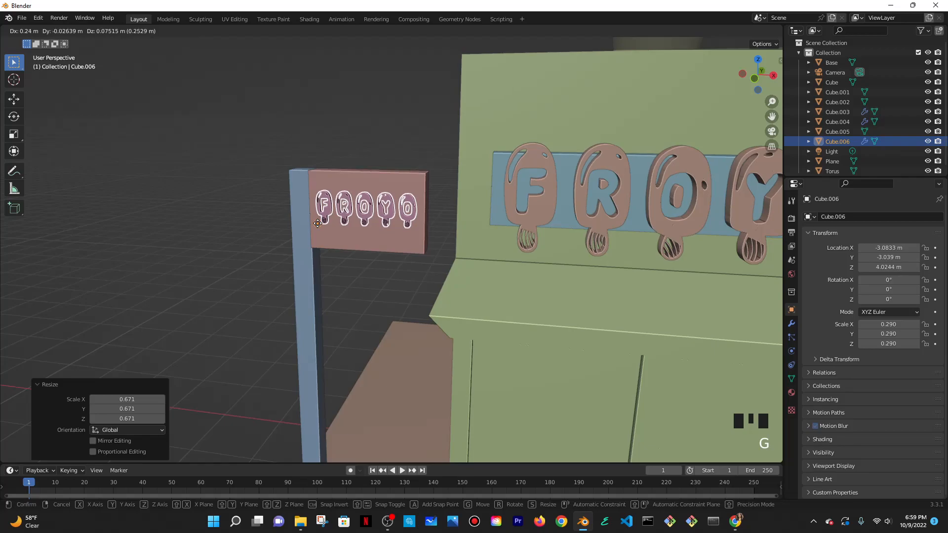
left_click(319, 223)
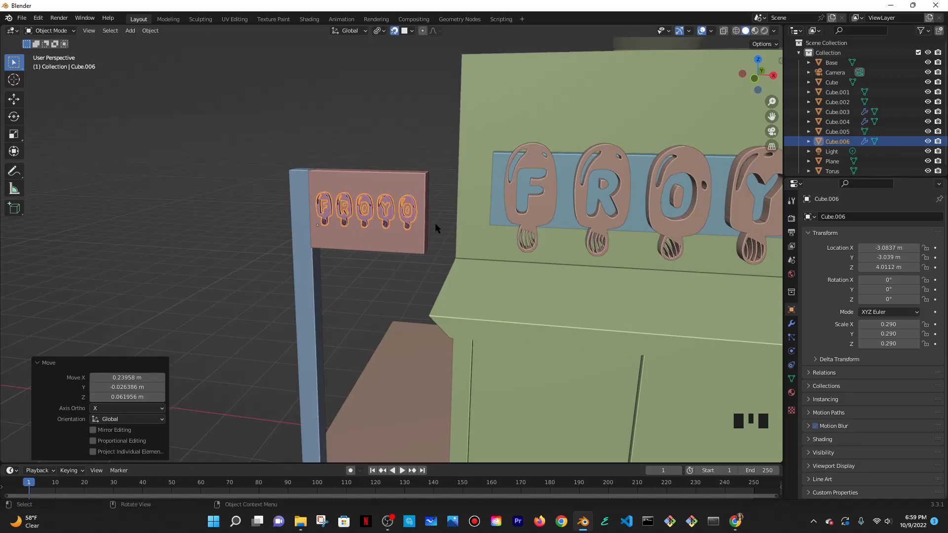
left_click(438, 154)
- Preview the shop and its post sign through the camera with rendered shading
middle_click_drag(429, 209, 532, 244)
scroll(410, 248, "down", 5)
key("KP_0")
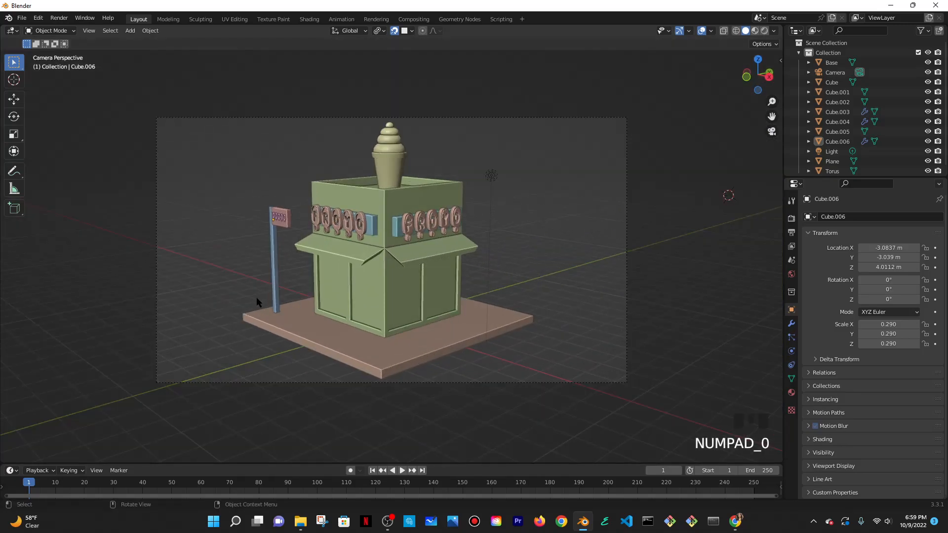
left_click(764, 30)
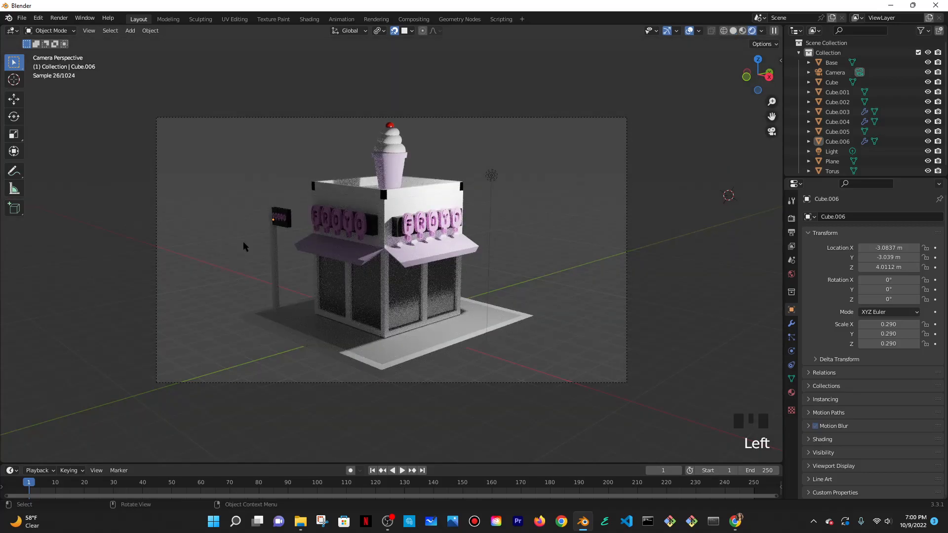
- Assign the existing black Material.004 to the sign post
left_click(275, 247)
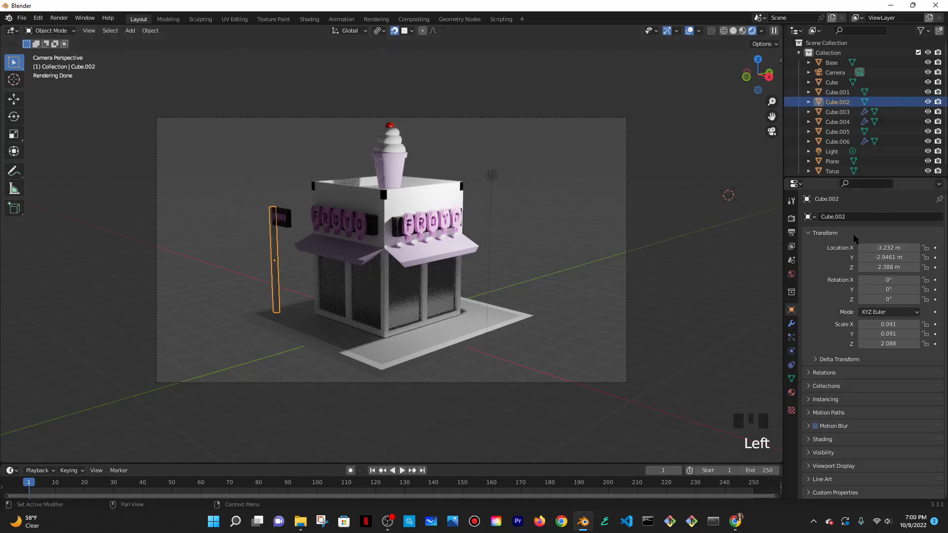
left_click(791, 392)
left_click(807, 259)
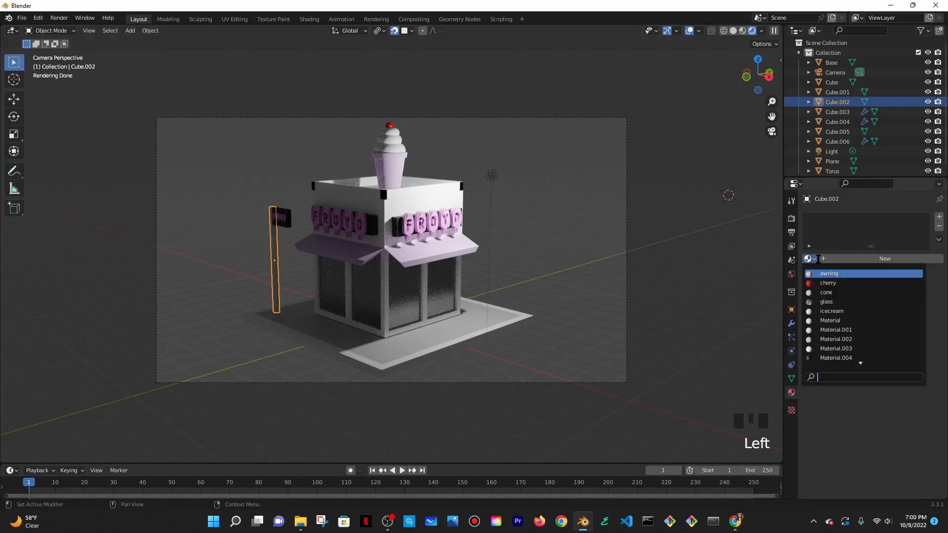
left_click(825, 358)
left_click(265, 294)
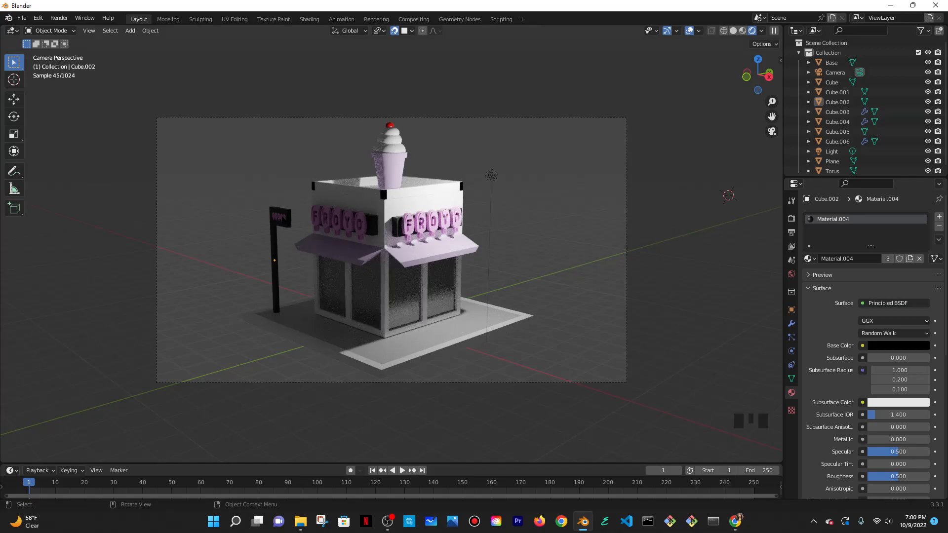
- Move the point light about -6.81 m in X, -7.28 m in Y and -0.46 m in Z, to the sign post's side of the shop
double_click(482, 220)
left_click(423, 260)
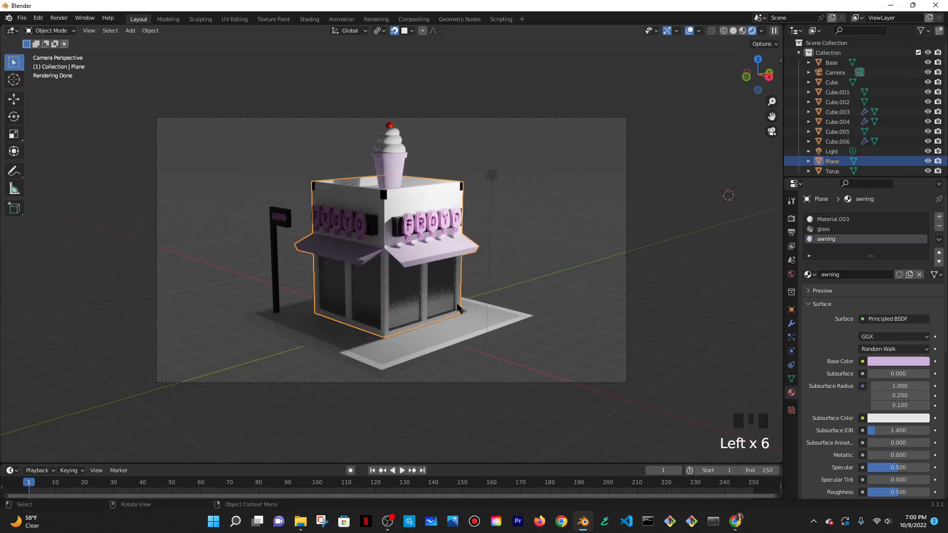
left_click(431, 336)
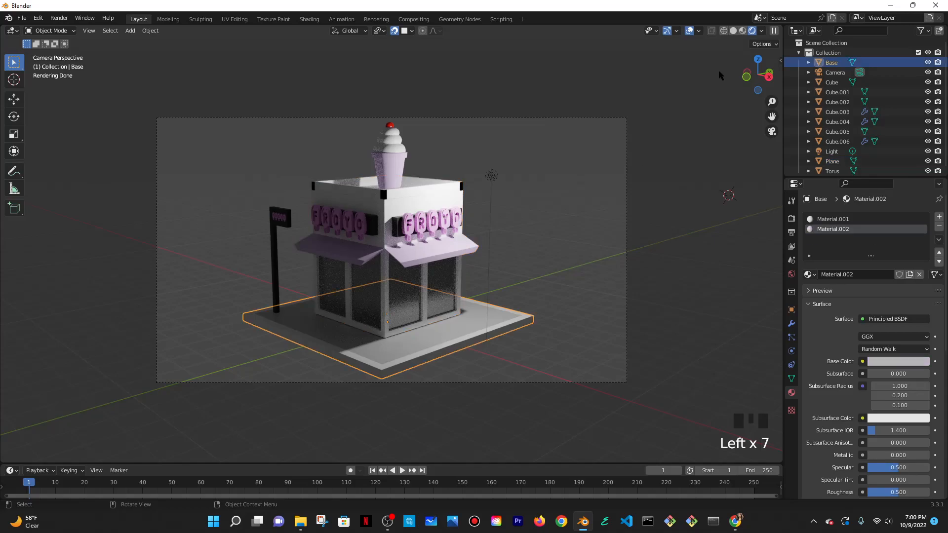
left_click(495, 176)
key("g")
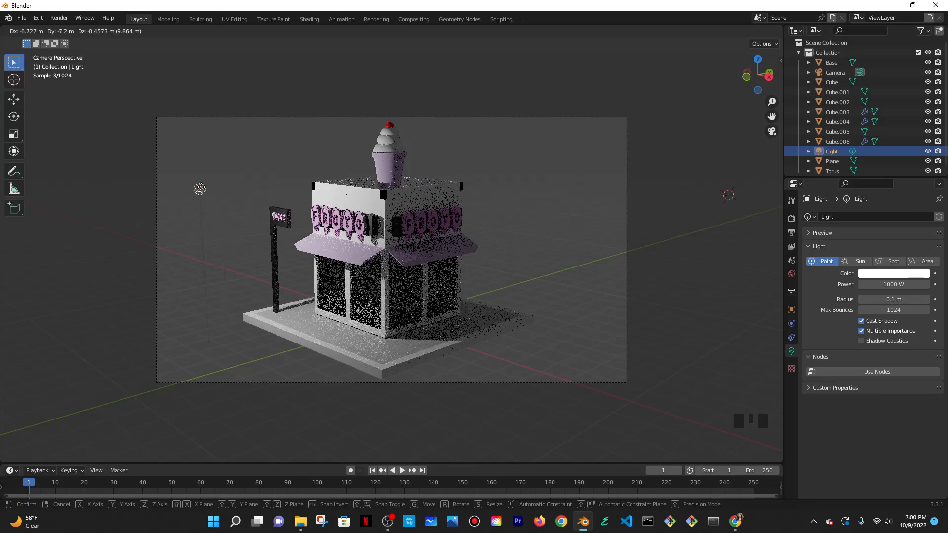
left_click(196, 189)
scroll(441, 163, "down", 2)
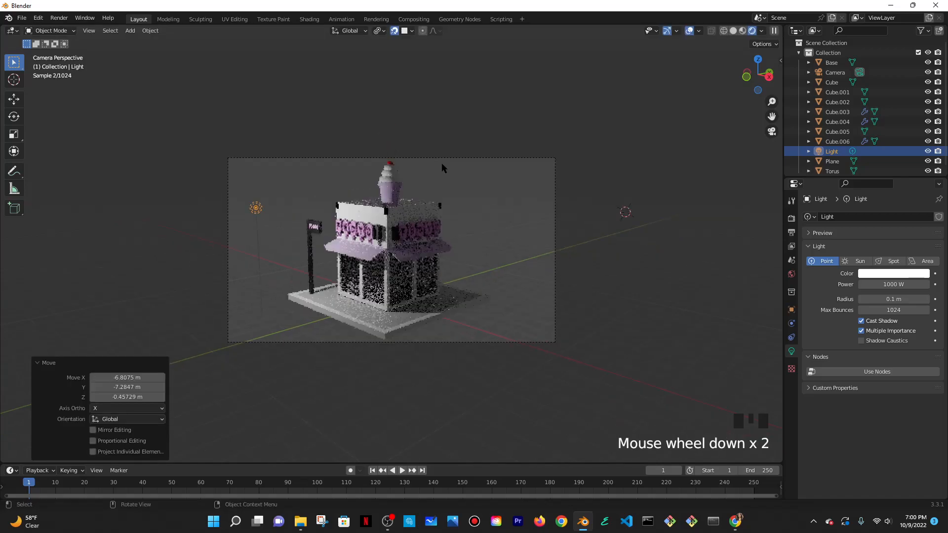
- In solid shading, add a mesh plane and scale it up by about 9.385 as a ground surface
left_click(733, 30)
middle_click_drag(366, 232, 389, 242)
scroll(387, 239, "down", 3)
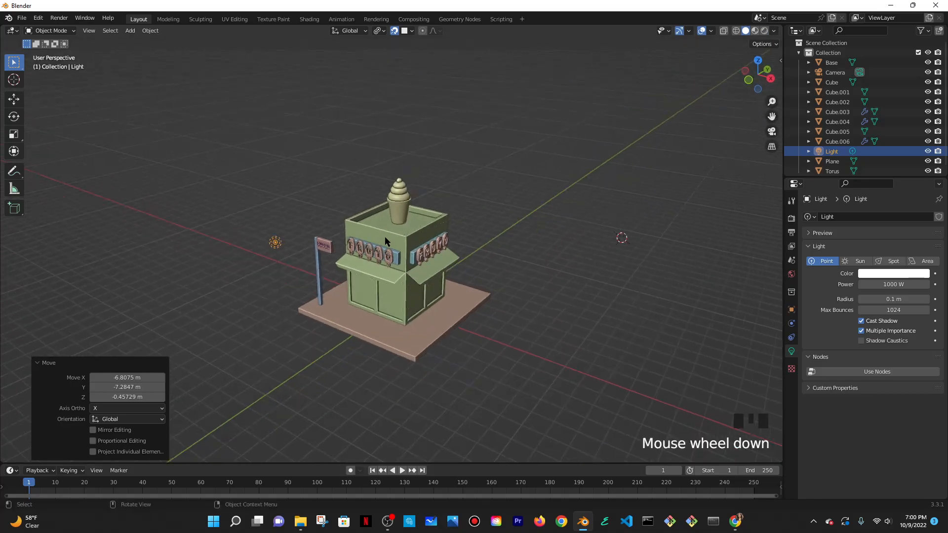
key("shift+a")
mouse_move(384, 237)
left_click(466, 238)
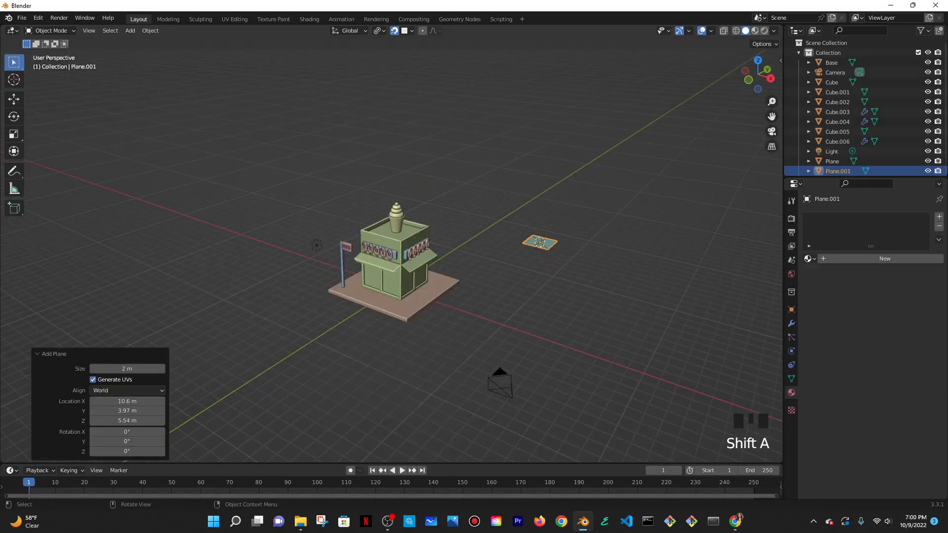
key("s")
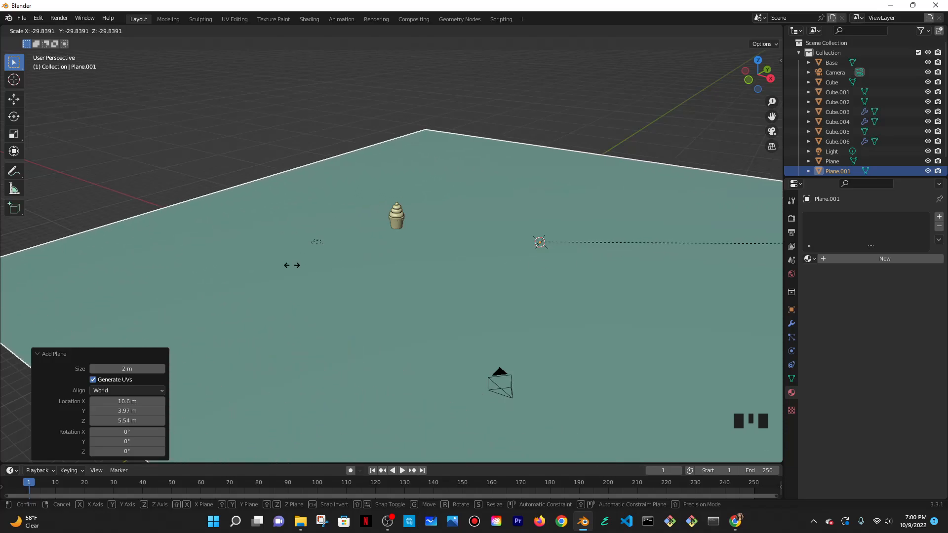
key("Escape")
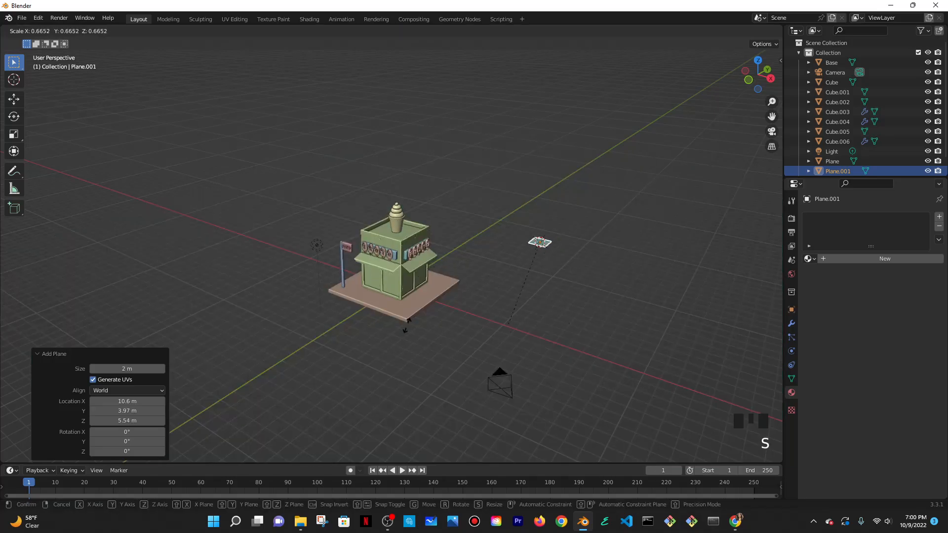
left_click(282, 92)
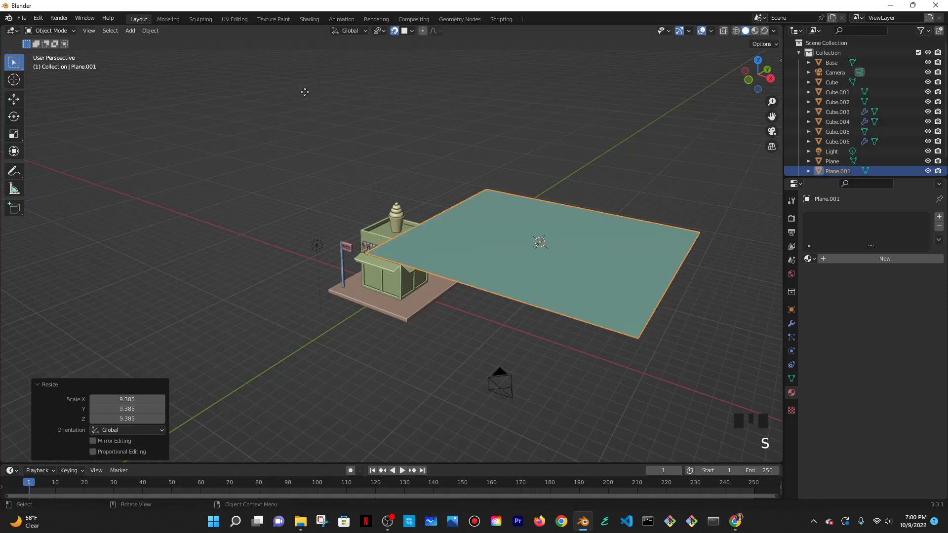
- Move the ground plane down below the shop and raise it about 0.45 m along Z toward the base
key("g")
left_click(189, 167)
middle_click_drag(395, 272, 548, 259)
scroll(443, 246, "up", 4)
key("h")
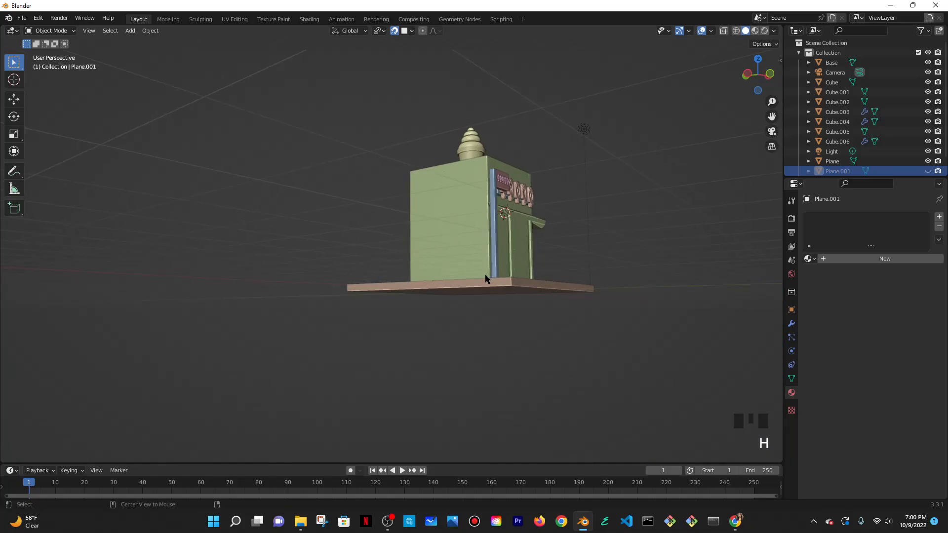
key("alt+h")
key("g")
key("z")
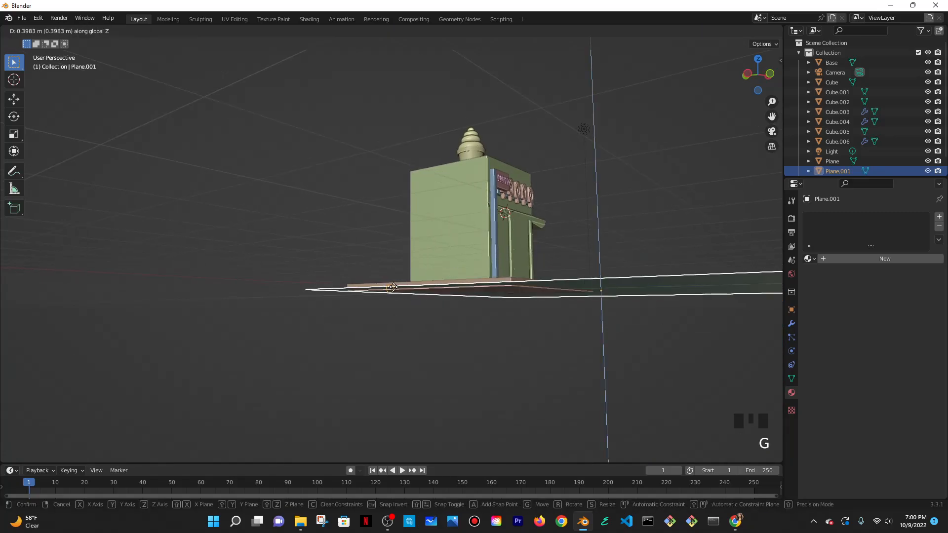
left_click(395, 290)
- Center the ground plane under the shop by moving it about 4.19 m along Y and -3.58 m along X
middle_click_drag(395, 291, 507, 326)
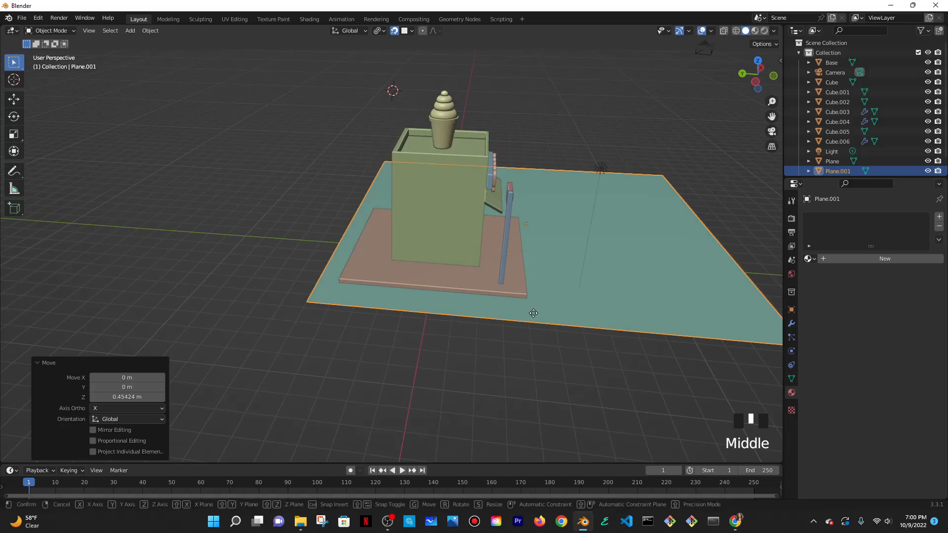
key("g")
key("g")
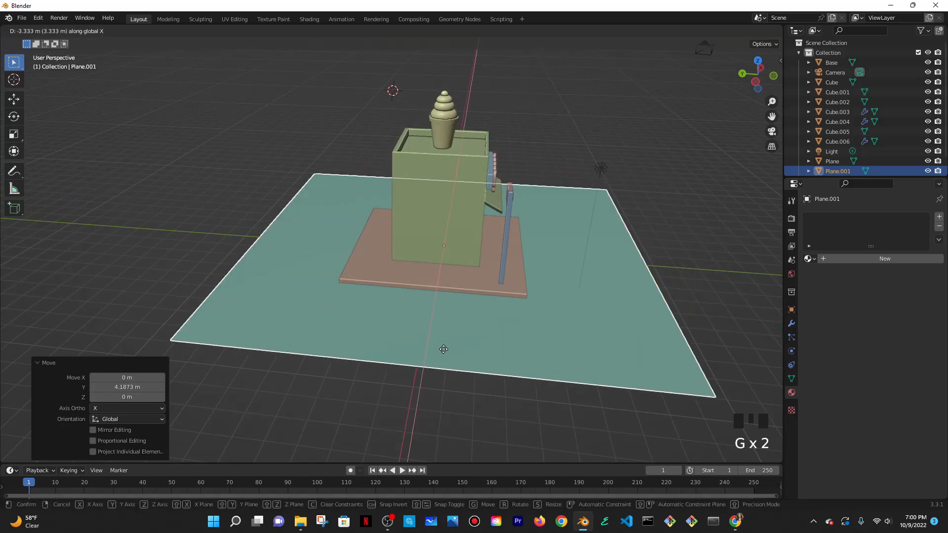
left_click(447, 334)
- Adjust the ground plane's height along Z to meet the underside of the shop base
middle_click_drag(619, 242, 499, 185)
scroll(482, 216, "down", 2)
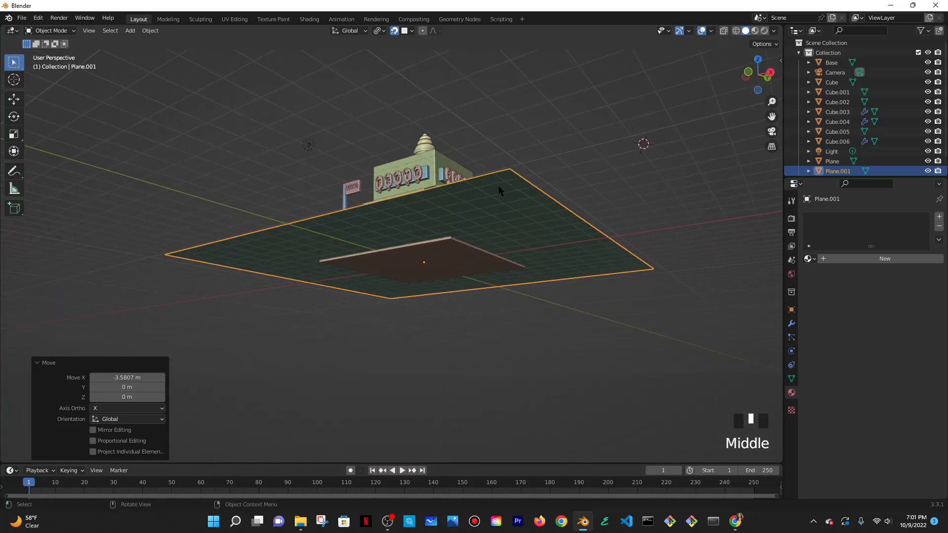
key("g")
key("z")
left_click(442, 252)
- Enter mesh editing on the ground plane and select its edge behind the shop in edge selection mode
middle_click_drag(442, 252, 342, 215)
key("Tab")
middle_click_drag(261, 164, 262, 264)
left_click(94, 30)
left_click(261, 266)
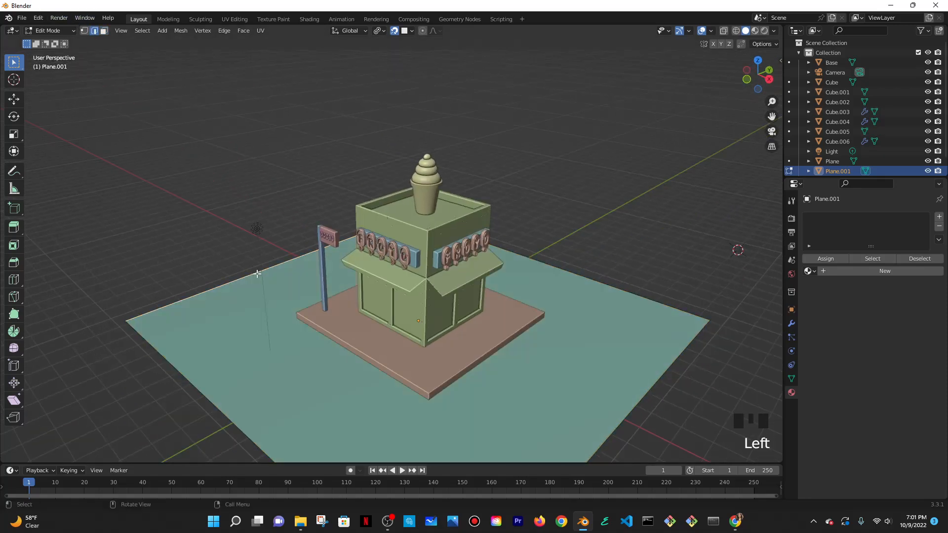
- Try a backdrop wall extruded about 11.7 m up from the selected edge, inspect it and undo the extrusion
key("e")
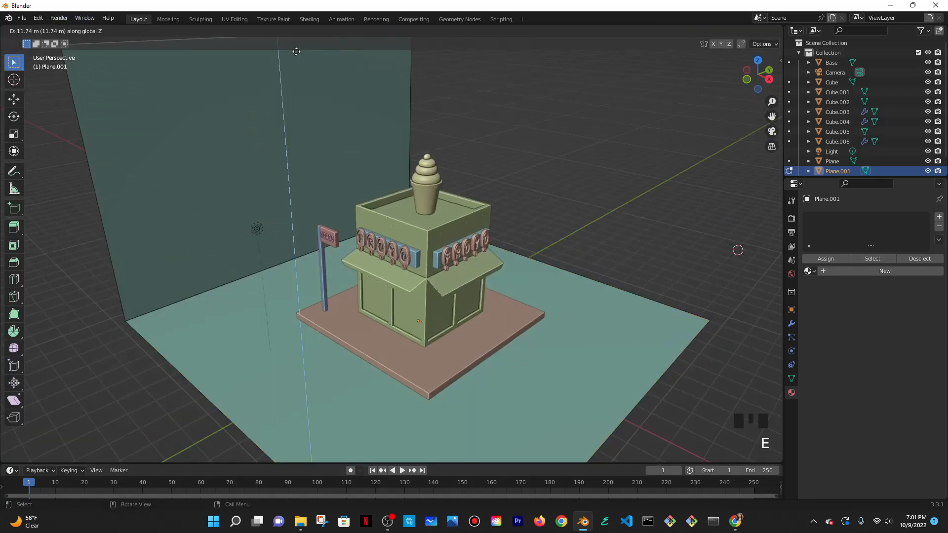
left_click(296, 56)
key("Tab")
scroll(332, 70, "down", 3)
middle_click_drag(445, 207, 533, 245)
key("Tab")
key("Tab")
key("ctrl+z")
key("ctrl+z")
key("ctrl+z")
key("ctrl+z")
key("ctrl+z")
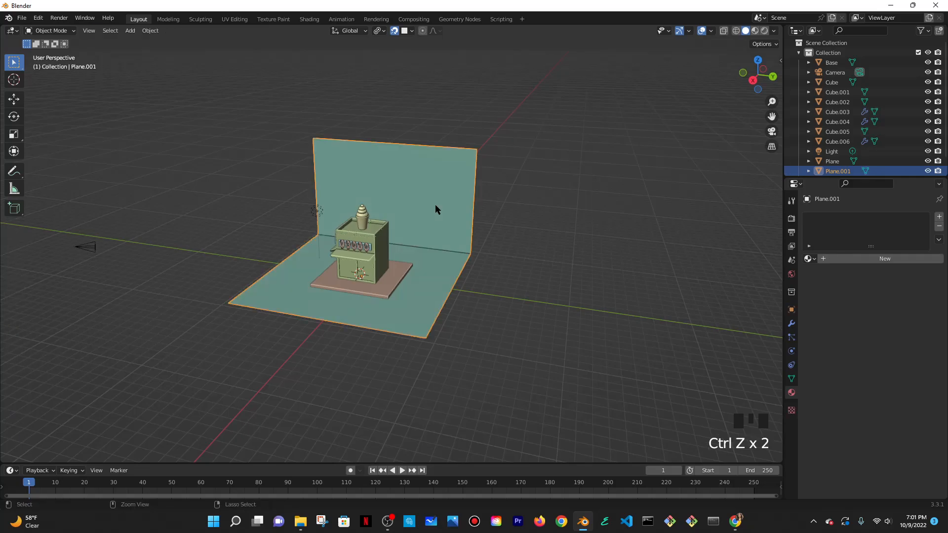
- Extrude the plane's rear edge straight up along Z into a backdrop wall more than 12 m high and finish mesh editing
key("e")
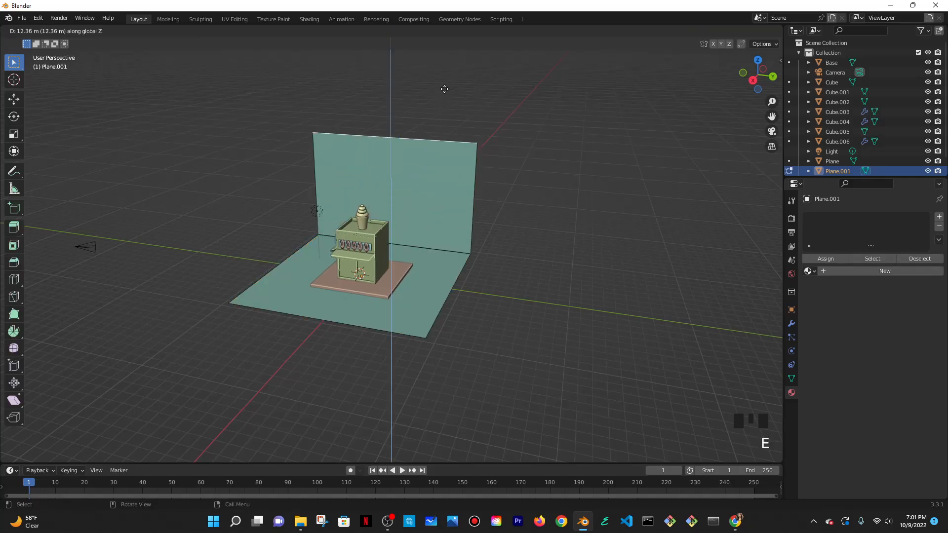
left_click(446, 76)
key("Tab")
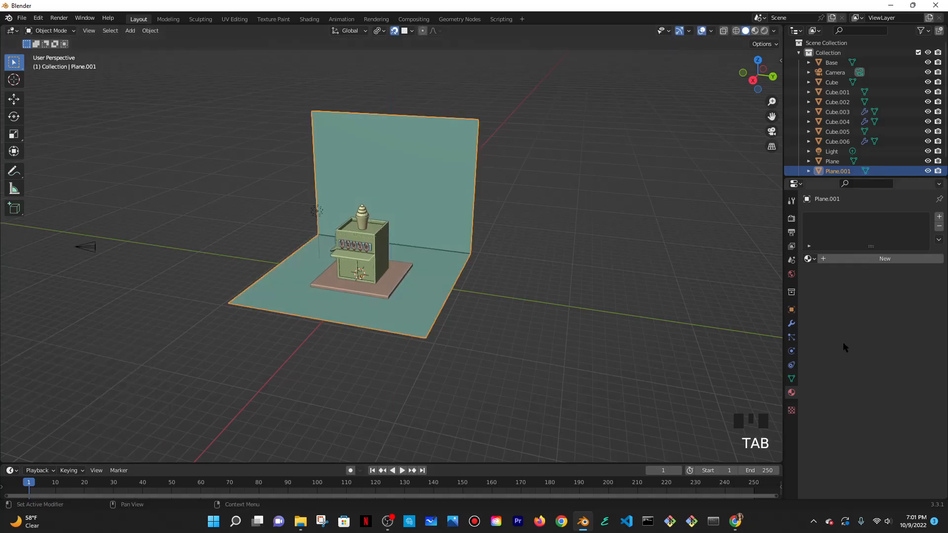
- Add a Bevel modifier to the backdrop and increase its amount and segments to round the corner into a broad curve
left_click(791, 323)
left_click(839, 217)
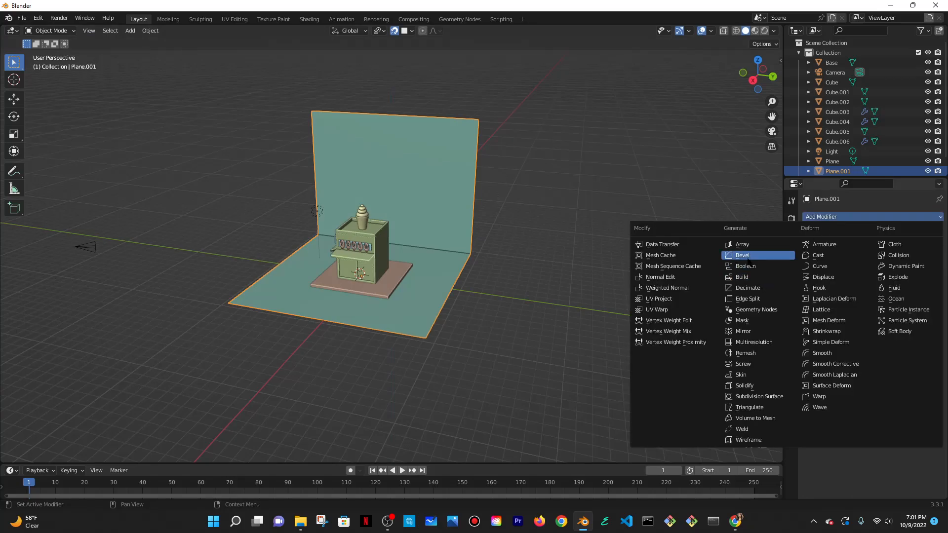
left_click(742, 255)
middle_click_drag(588, 258, 475, 279)
scroll(475, 280, "up", 2)
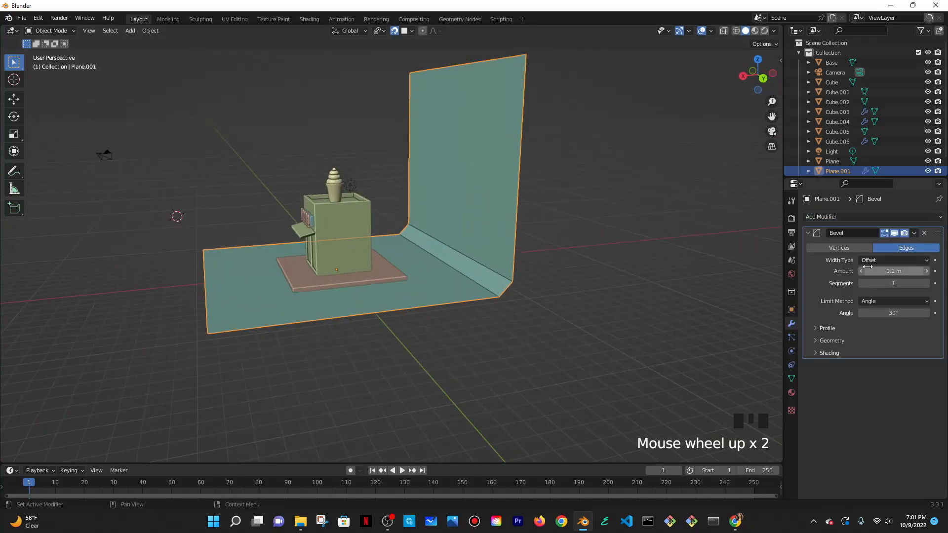
left_click_drag(868, 271, 892, 282)
middle_click_drag(477, 232, 573, 264)
- Apply the backdrop's Bevel modifier and shade the backdrop smooth
left_click(914, 233)
left_click(900, 247)
right_click(452, 169)
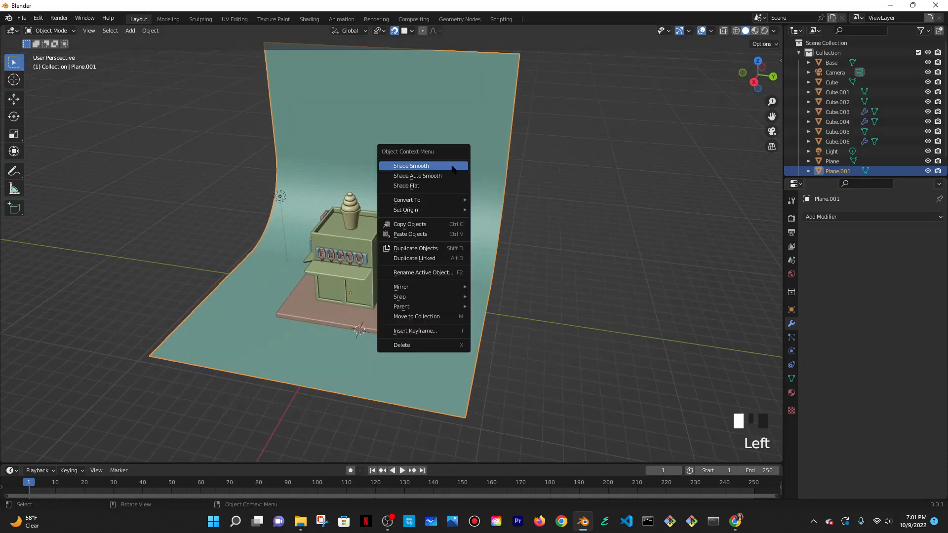
left_click(453, 169)
middle_click_drag(467, 205, 547, 198)
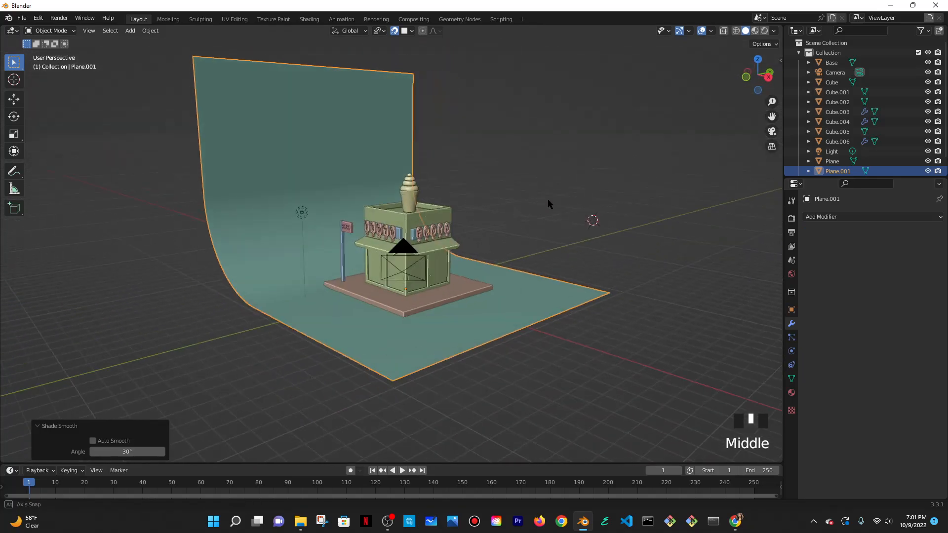
- Looking through the camera, rotate the backdrop about -48.1° around Z so that its wall faces the camera
key("KP_0")
key("r")
key("z")
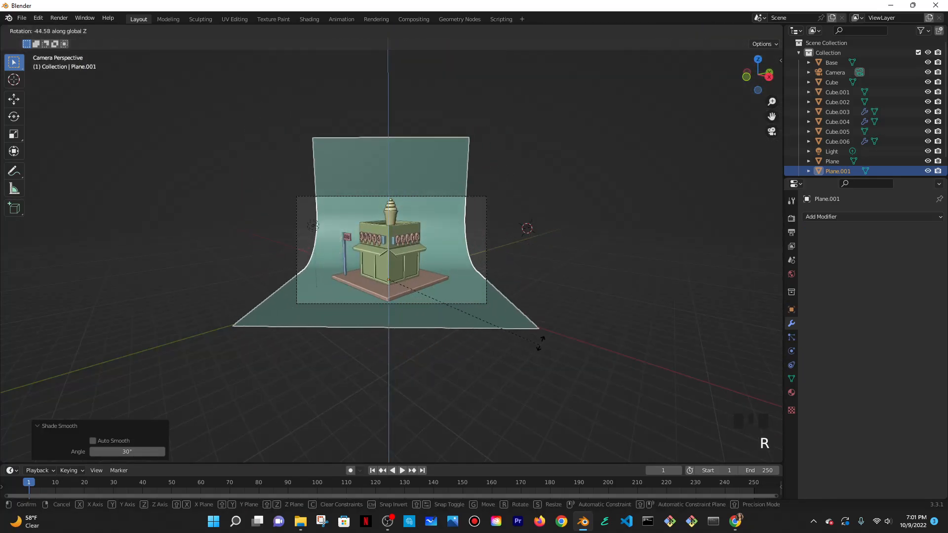
left_click(528, 349)
- Enlarge the backdrop by factors of about 1.546 and 1.345 so that it fills the camera frame
key("s")
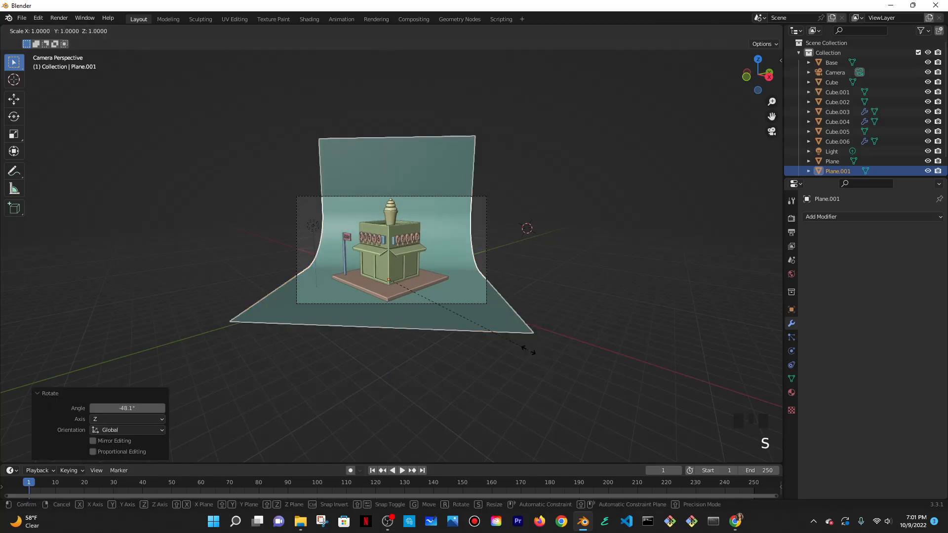
left_click(563, 330)
scroll(548, 320, "up", 4)
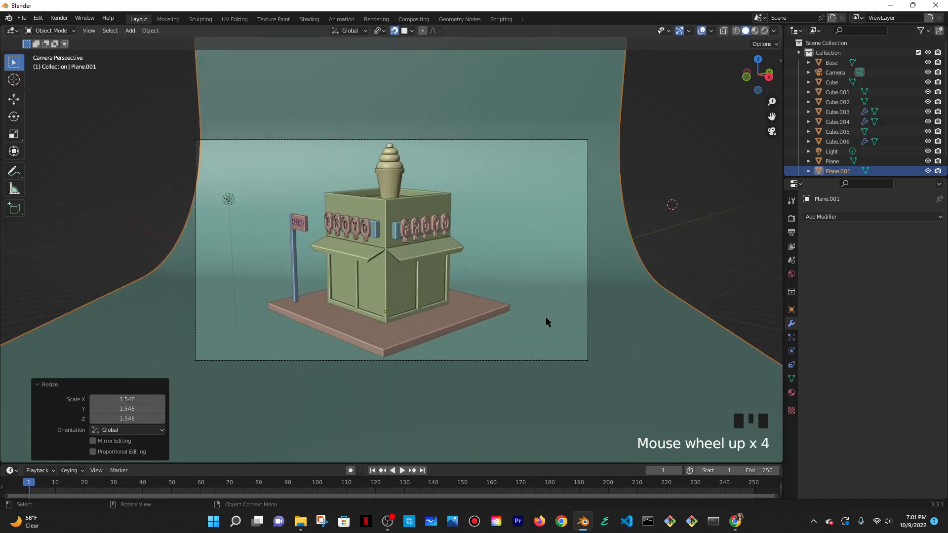
key("s")
left_click(601, 322)
mouse_move(552, 307)
middle_mouse_down()
mouse_move(557, 300)
mouse_move(570, 324)
mouse_move(586, 316)
middle_mouse_up()
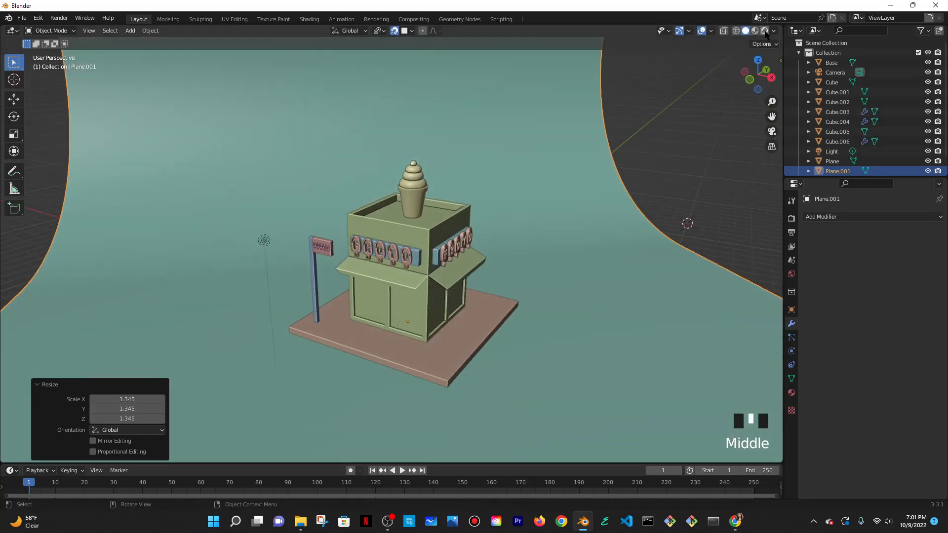
- Assign Material.004 to the backdrop and check the shop through the camera in rendered and material preview shading
left_click(764, 32)
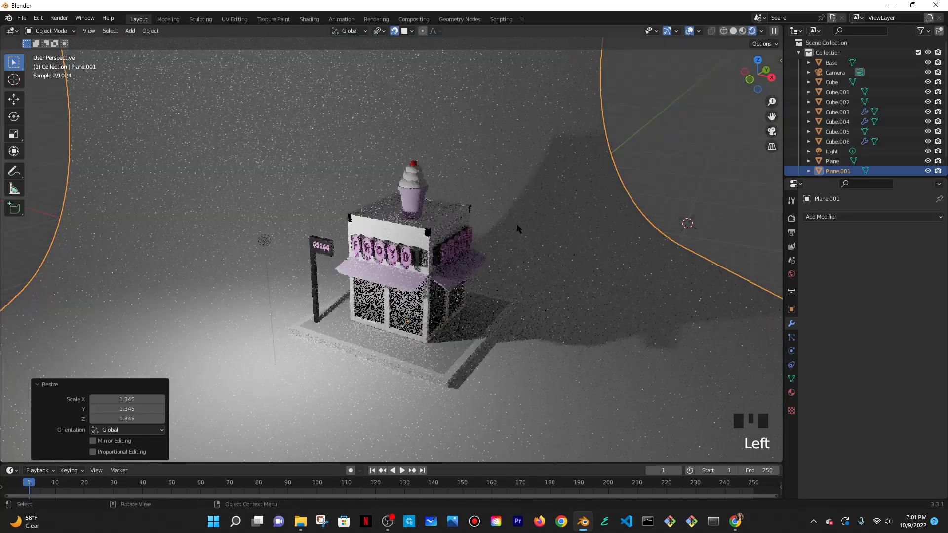
left_click(519, 166)
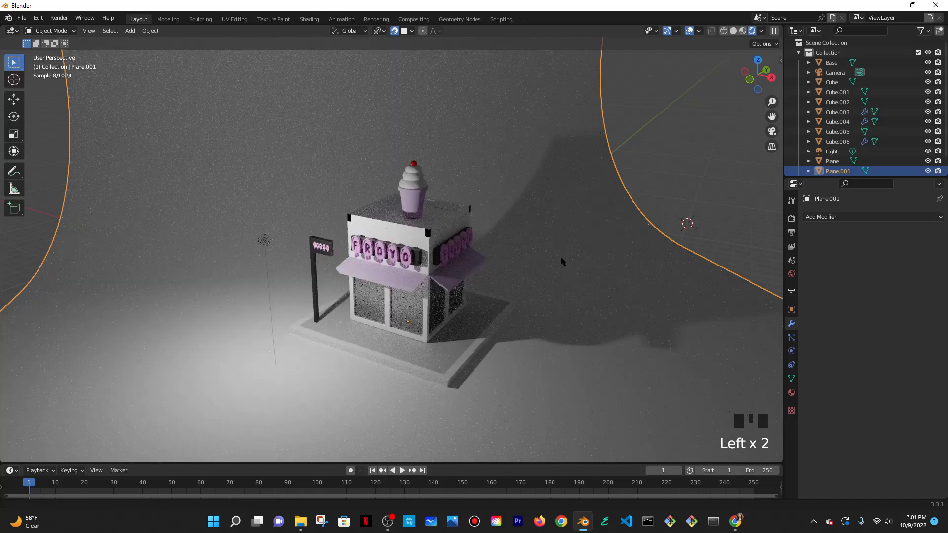
middle_click_drag(560, 256, 765, 361)
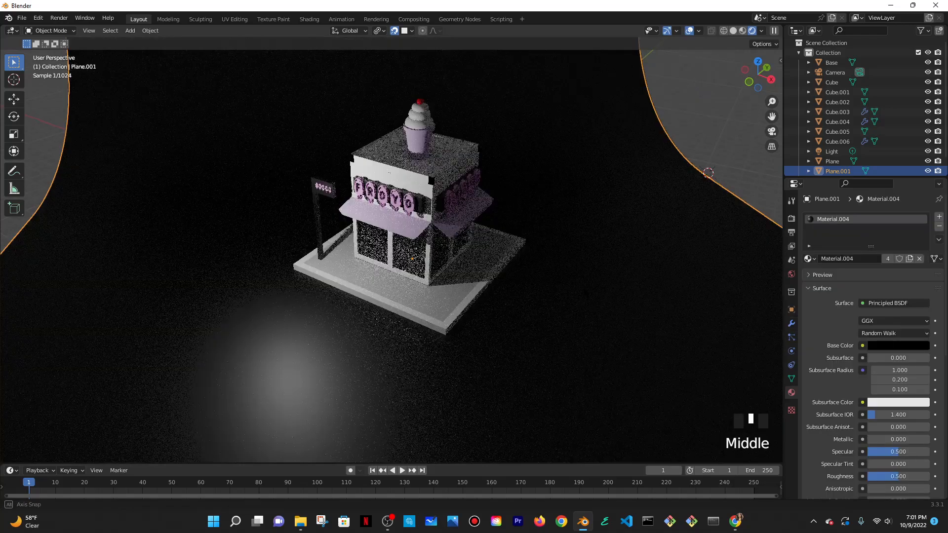
middle_click_drag(444, 247, 469, 222)
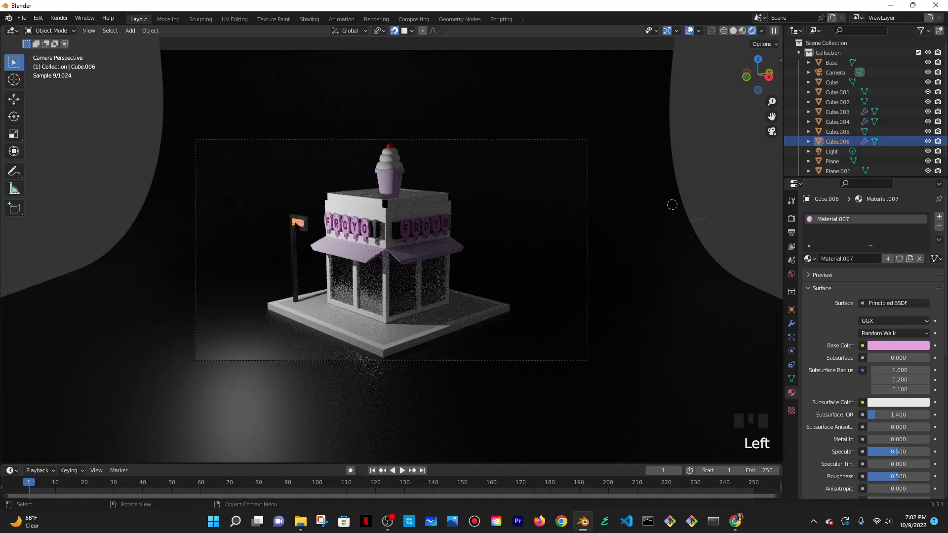
left_click(742, 31)
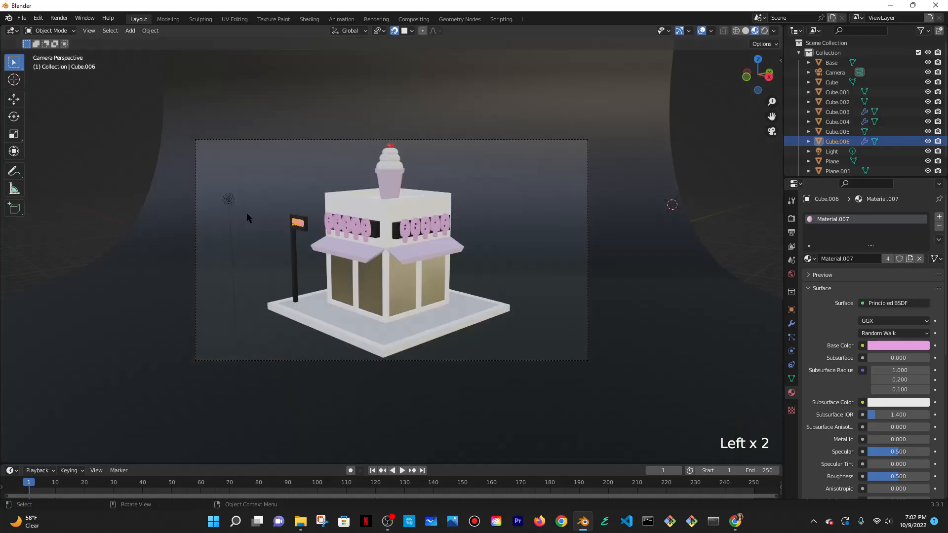
- Examine the post sign and the shop's lighting from several angles and through the camera in rendered shading
scroll(247, 213, "up", 4)
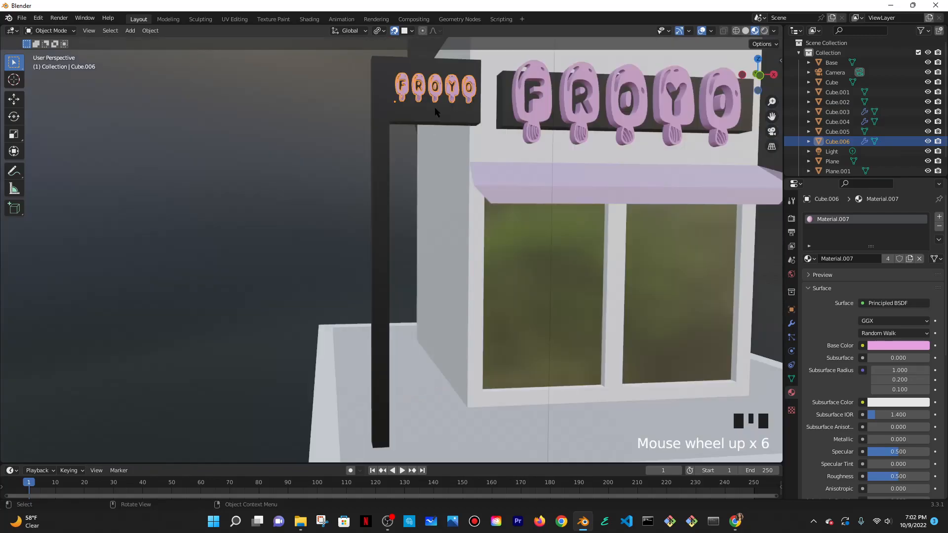
left_click(434, 107)
middle_click_drag(503, 165, 476, 227)
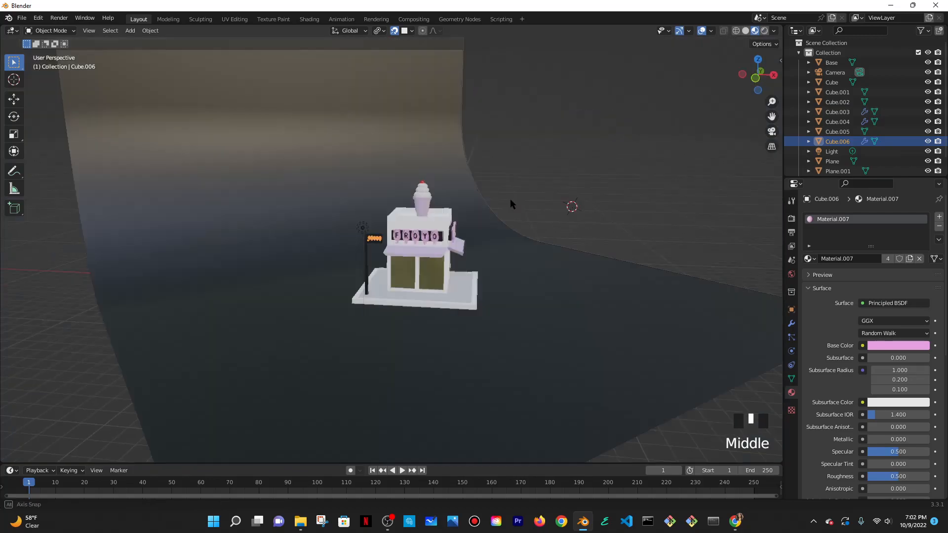
scroll(476, 227, "up", 1)
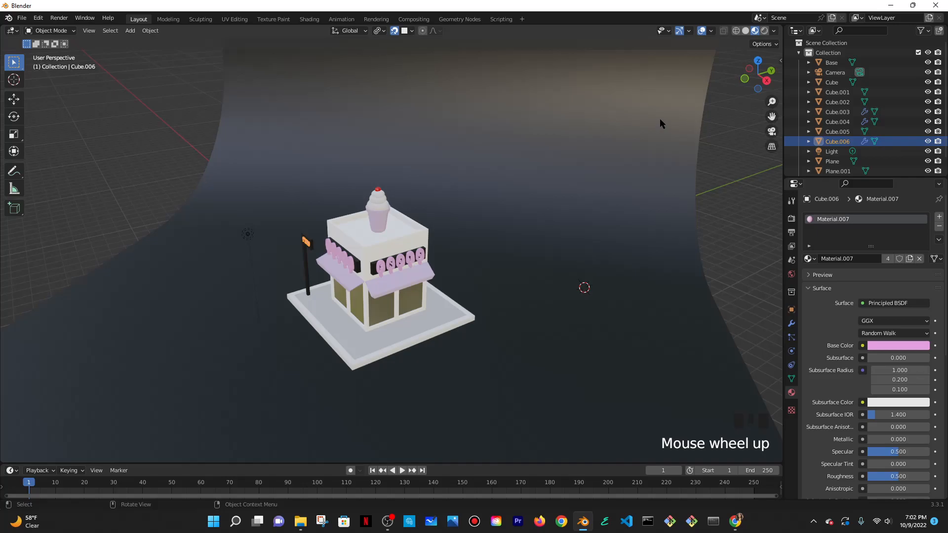
left_click(764, 31)
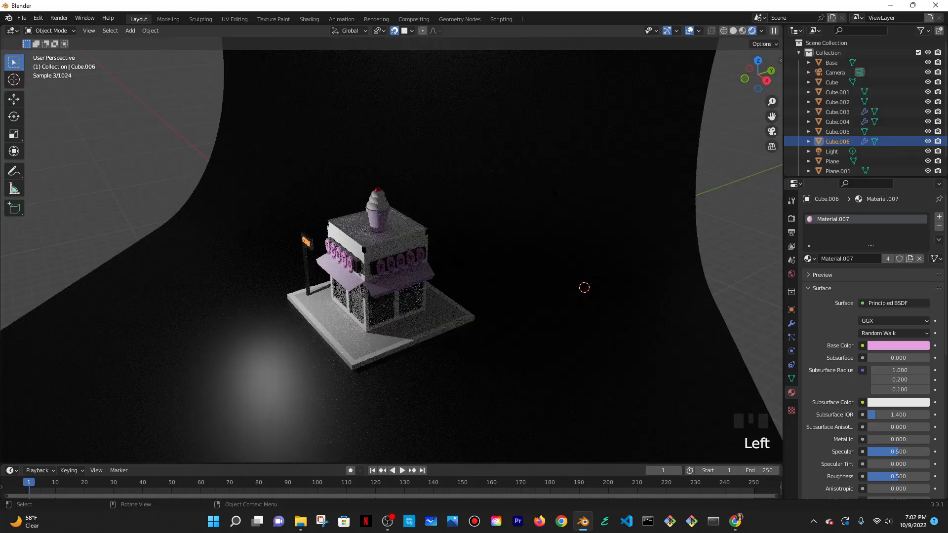
left_click(771, 131)
scroll(556, 194, "down", 2)
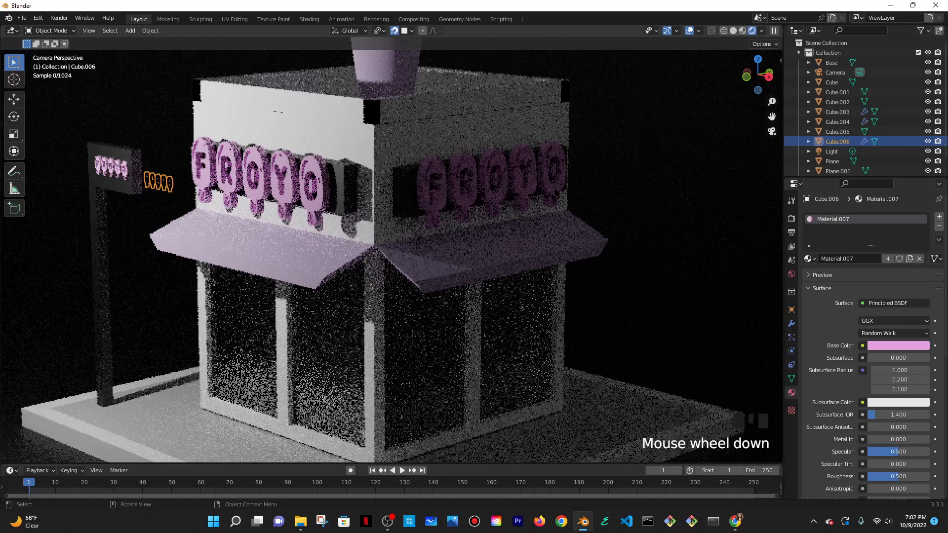
scroll(557, 194, "down", 4)
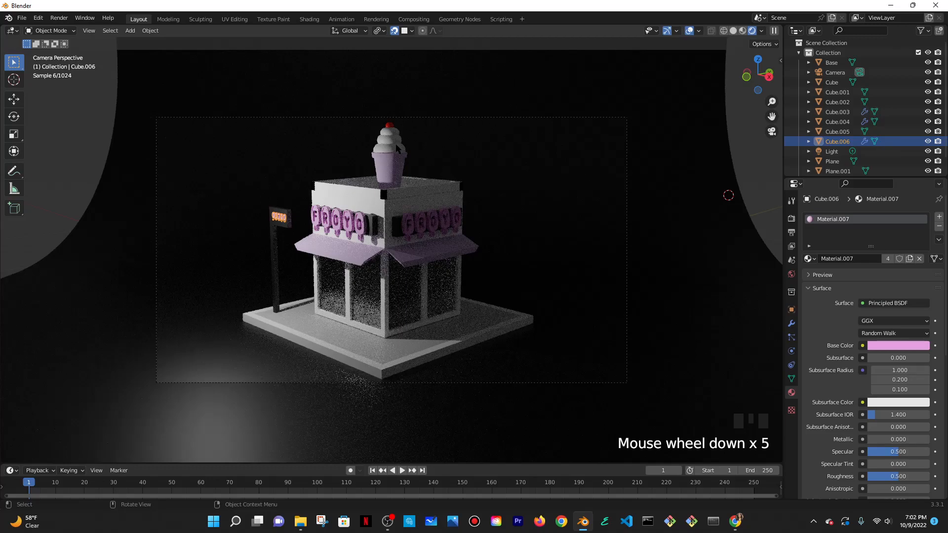
double_click(396, 147)
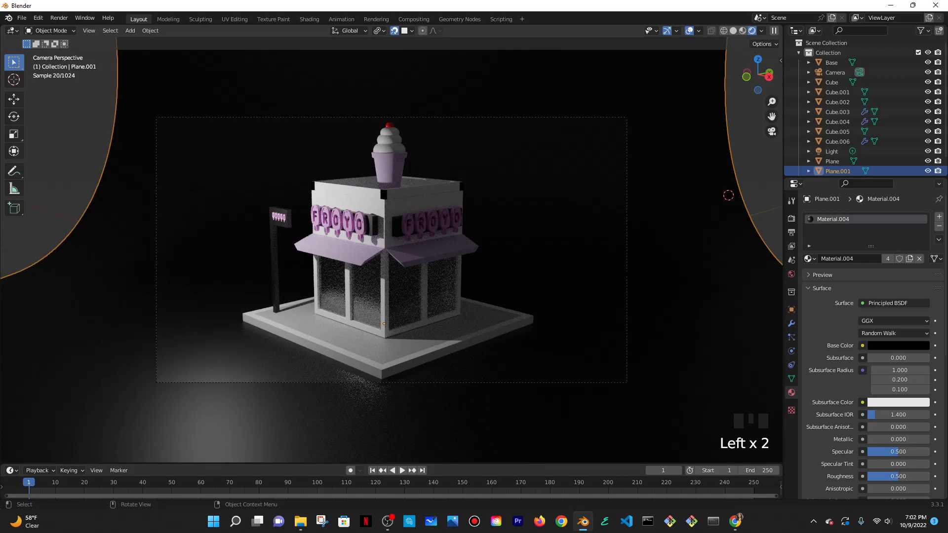
- Add an area light to the scene
scroll(469, 190, "down", 5)
key("shift+a")
mouse_move(470, 190)
mouse_move(439, 311)
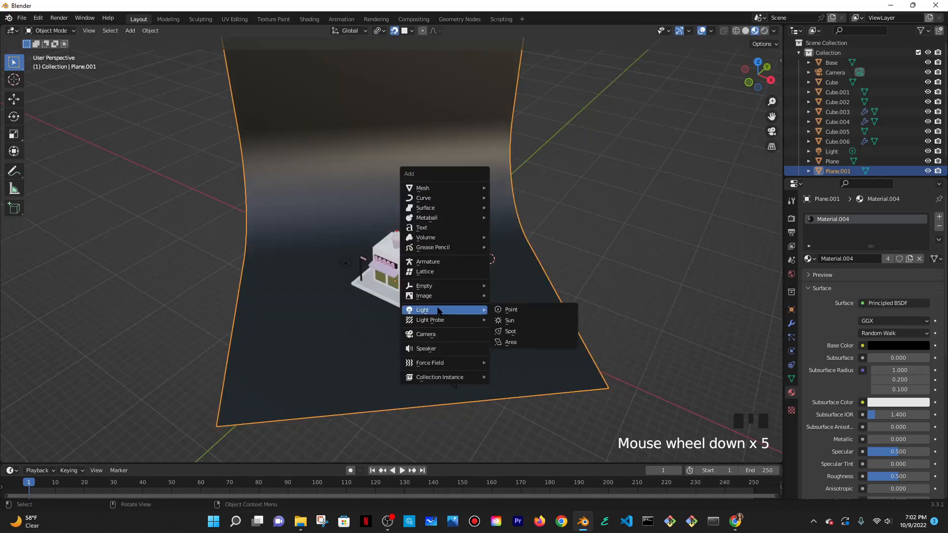
left_click(535, 340)
- With snapping turned off, raise the area light 10.4 m along Z and set its size to 5 m
middle_click_drag(481, 316, 478, 282)
key("g")
key("z")
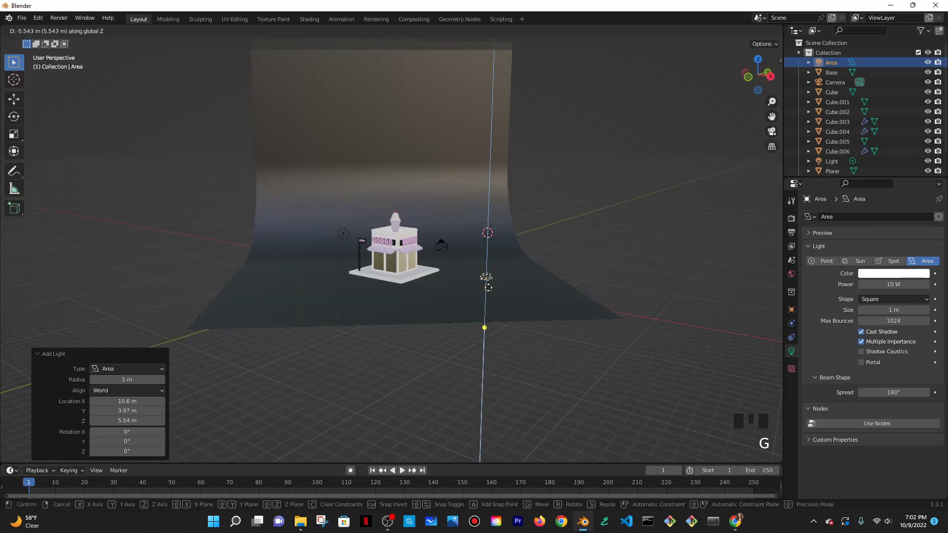
left_click(491, 294)
left_click(395, 31)
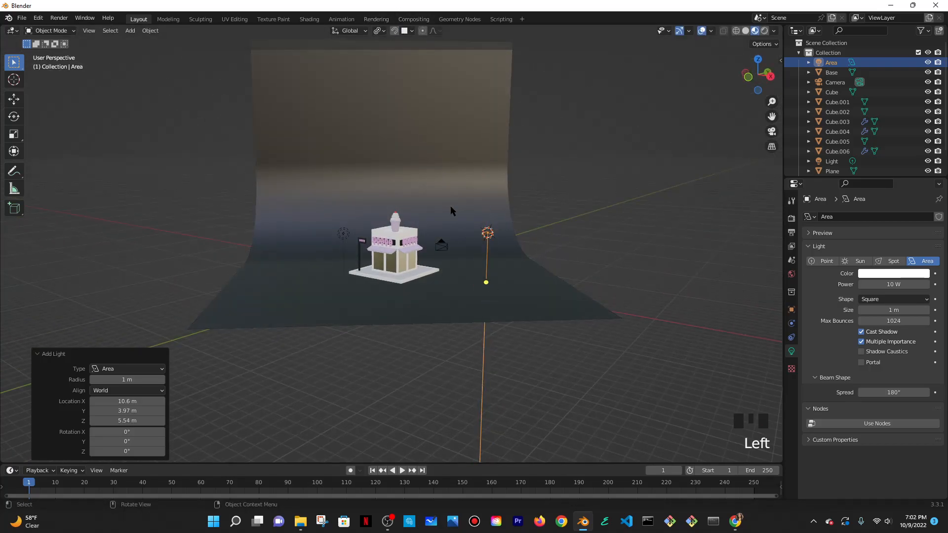
key("g")
key("z")
left_click(450, 116)
left_click(893, 309)
type("5")
key("Return")
- Center the area light above the shop, shifting it -4.4181 m along Y and 2.6423 m along X, and preview it in rendered shading
middle_click_drag(701, 212, 525, 210)
key("g")
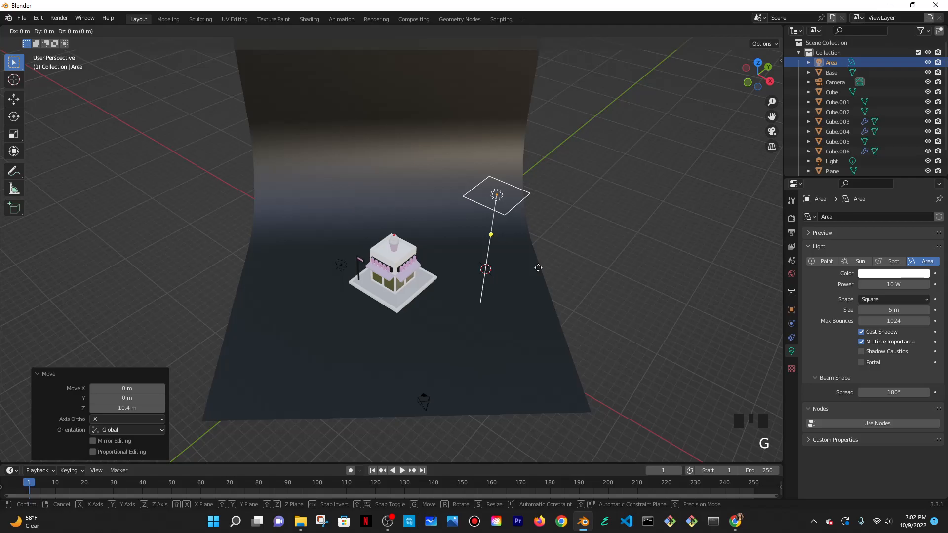
left_click(422, 286)
key("g")
key("y")
left_click(435, 304)
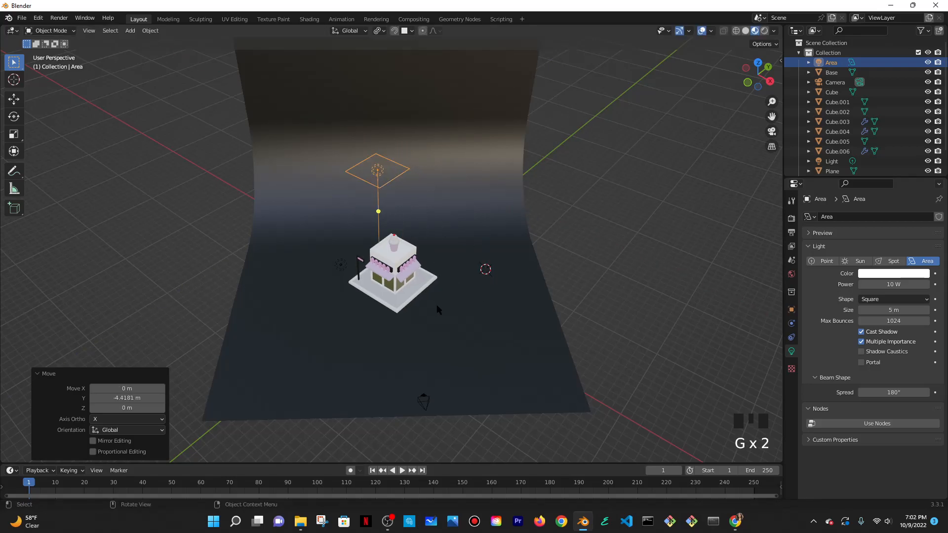
key("g")
key("x")
left_click(482, 290)
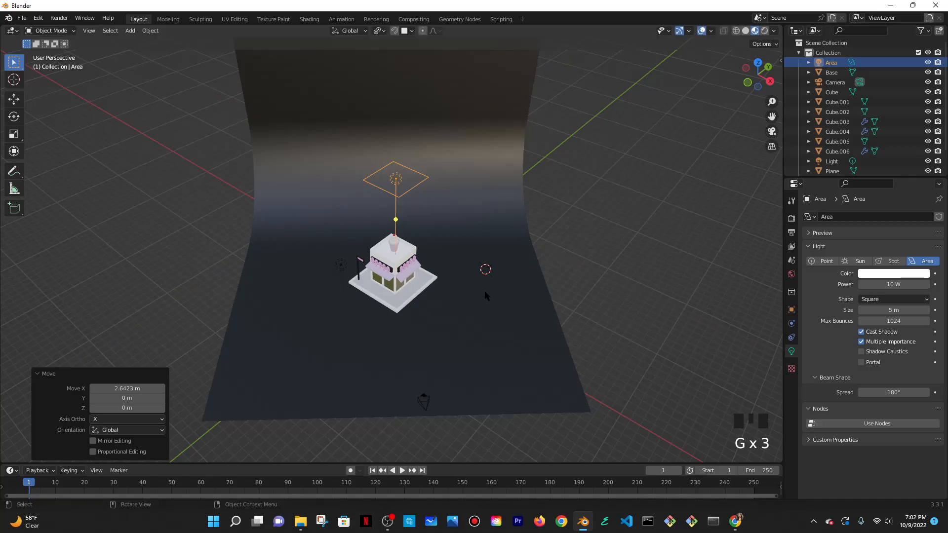
middle_click_drag(483, 295, 499, 245)
left_click(764, 30)
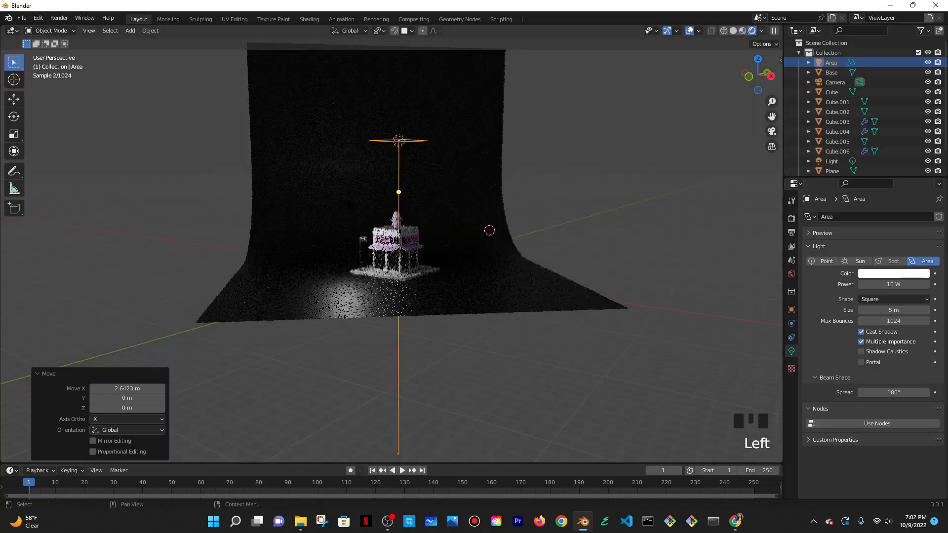
scroll(582, 203, "up", 6)
scroll(581, 202, "down", 1)
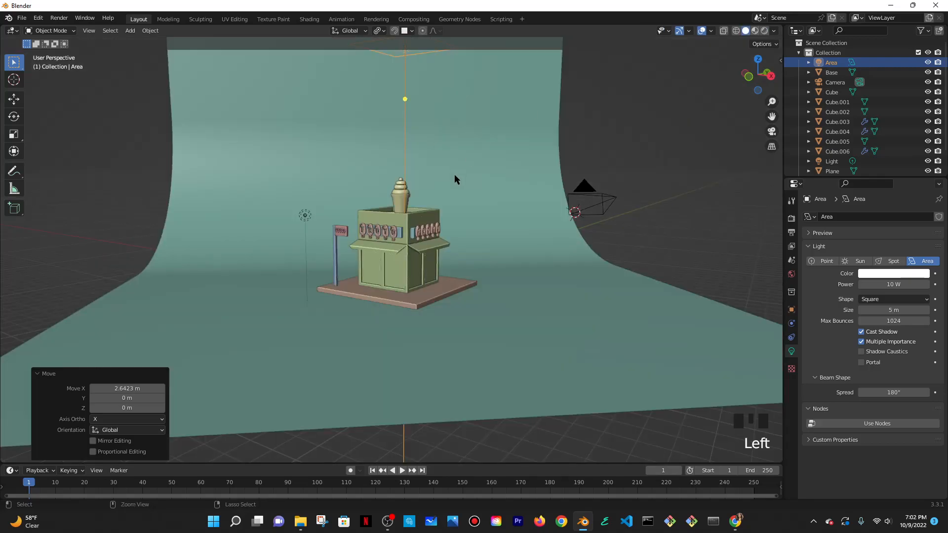
- Save the project in the blends folder as 10922.blend
key("ctrl+s")
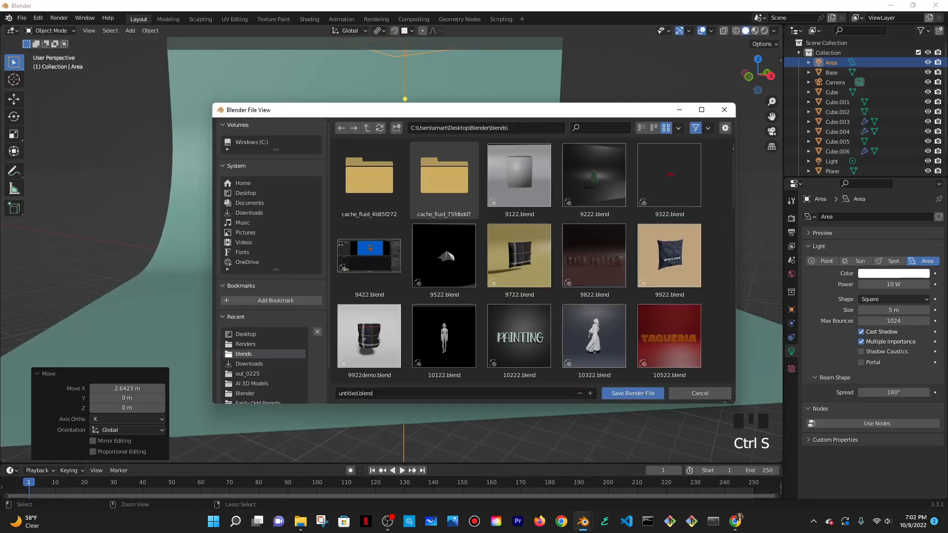
left_click(350, 393)
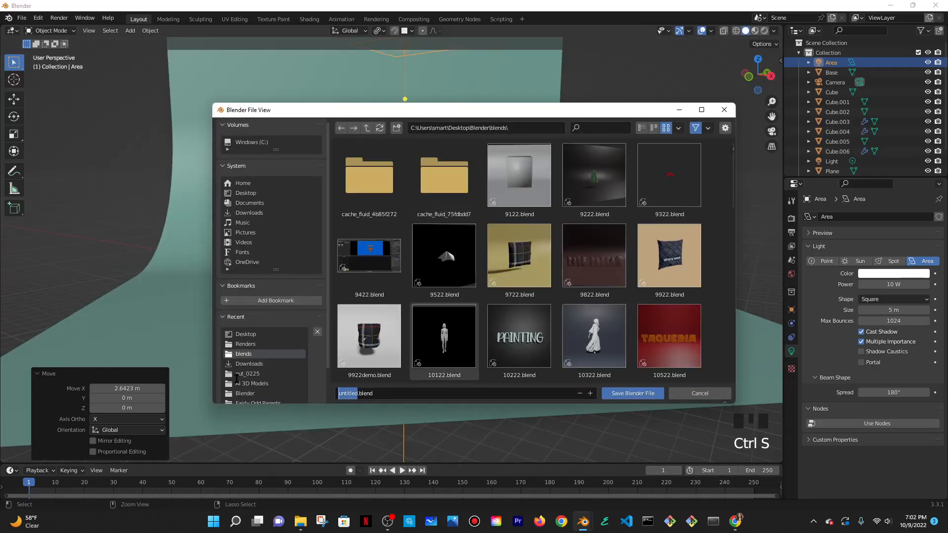
type("10922")
left_click(633, 394)
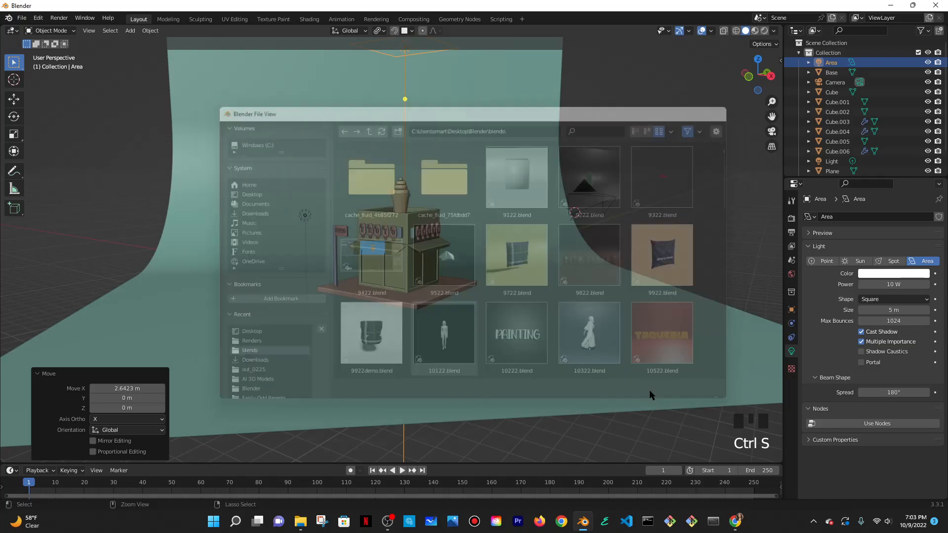
- In rendered shading, lower the area light about 4.38 m along Z toward the shop's roof
middle_click_drag(325, 127, 607, 169)
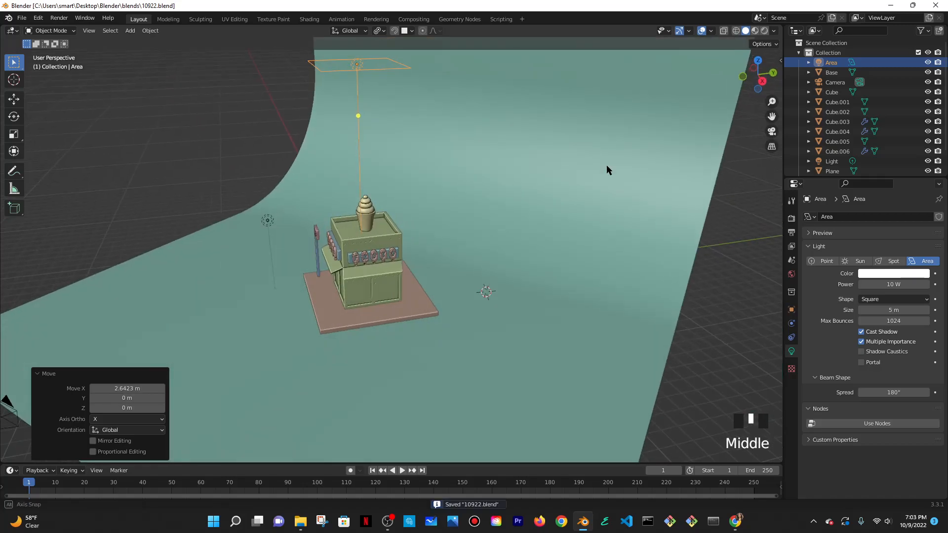
left_click(764, 30)
middle_click_drag(562, 217, 575, 242)
key("g")
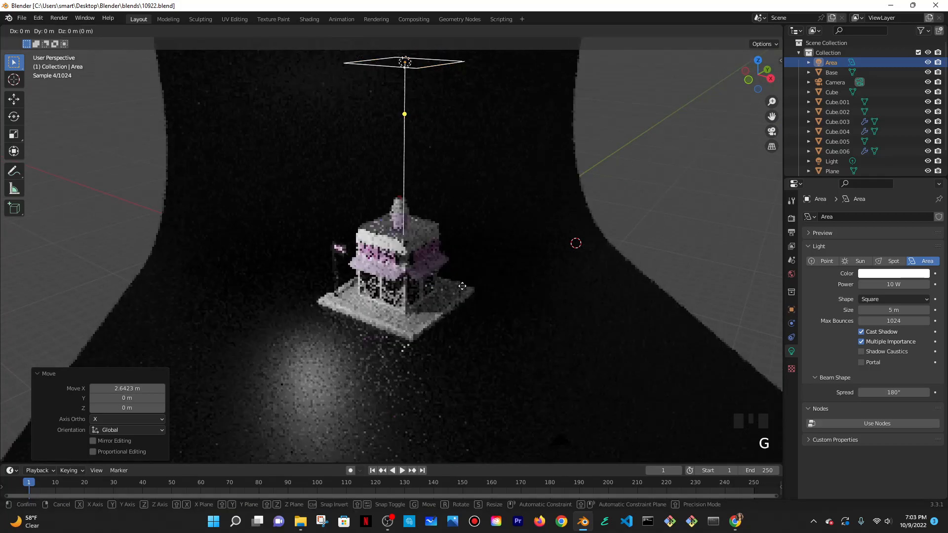
key("z")
left_click(461, 286)
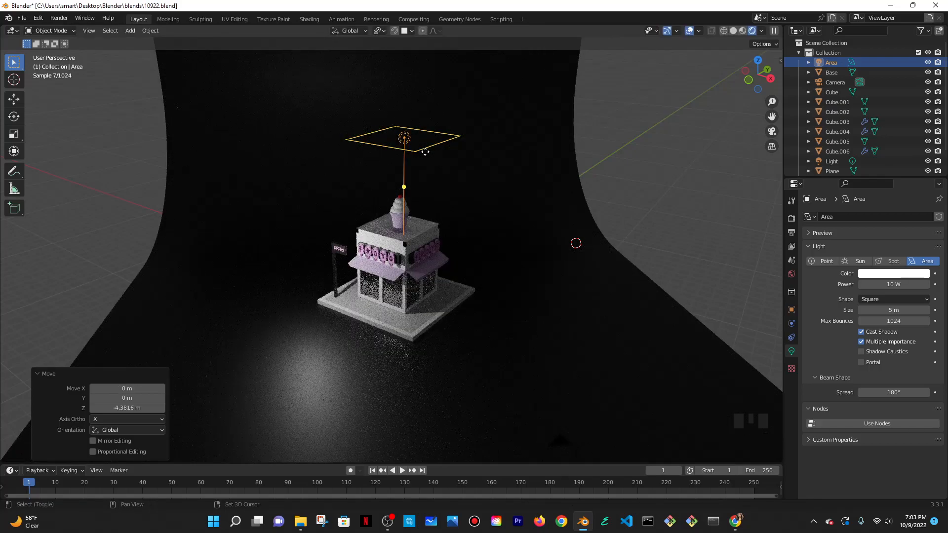
- Duplicate the overhead area light and rotate the copy 90° about X
key("shift+d")
key("r")
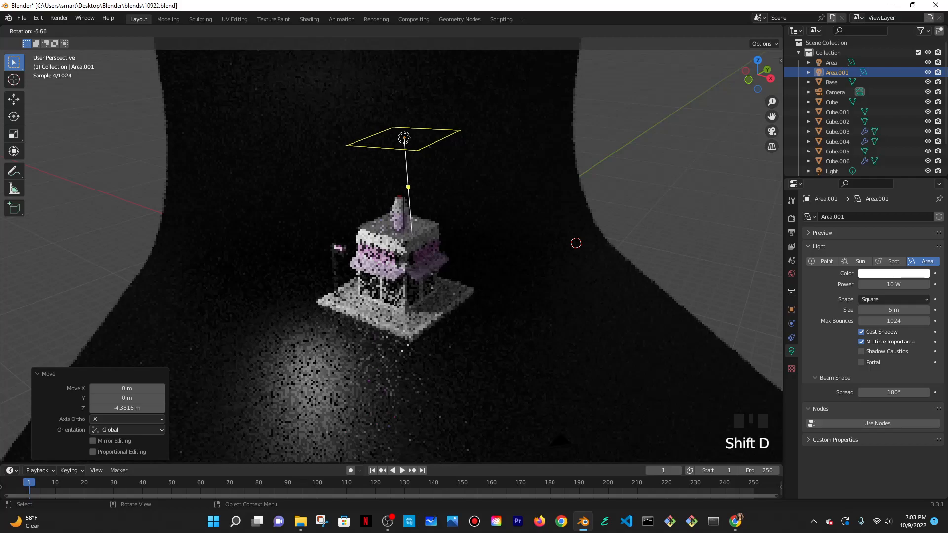
key("x")
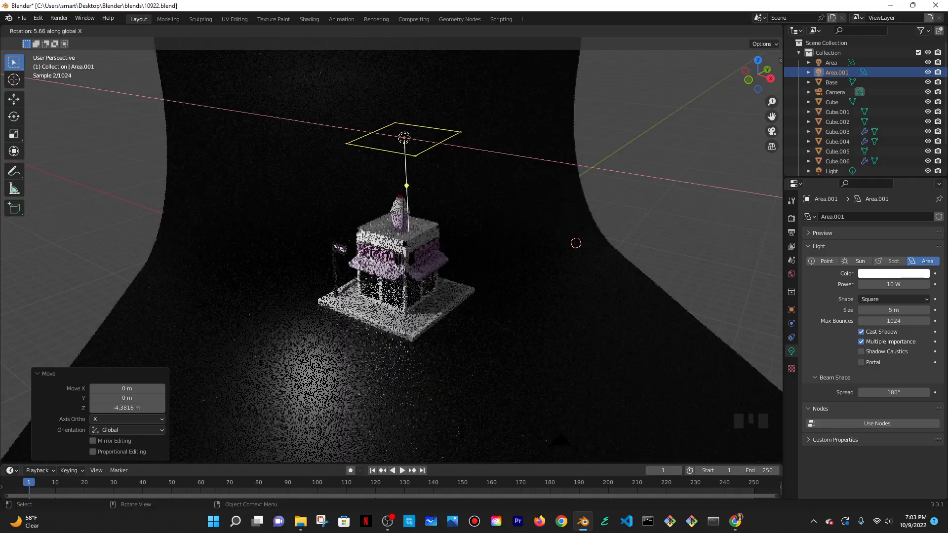
type("90")
key("Return")
- Move the duplicated light about -15.54 m along Y and -8.04 m along Z so that it faces the shop's sign-post side
key("g")
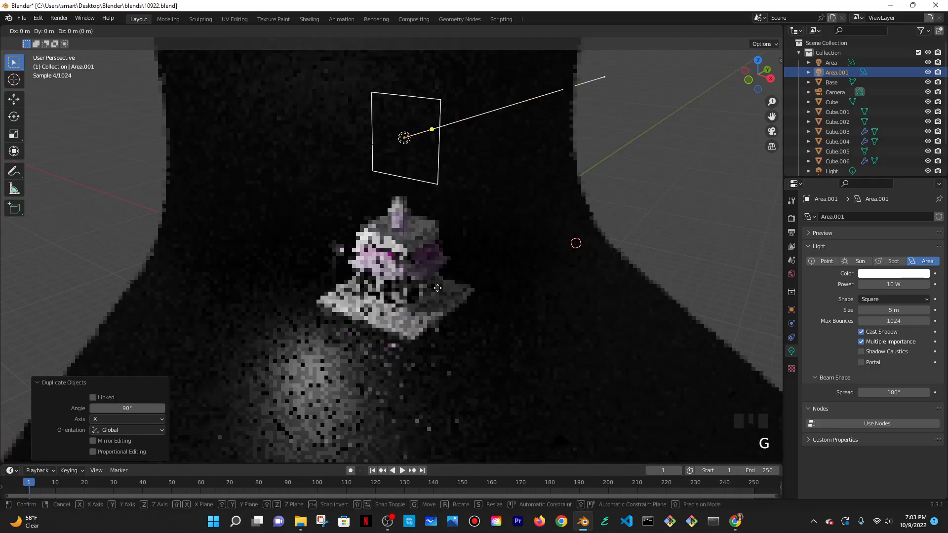
key("y")
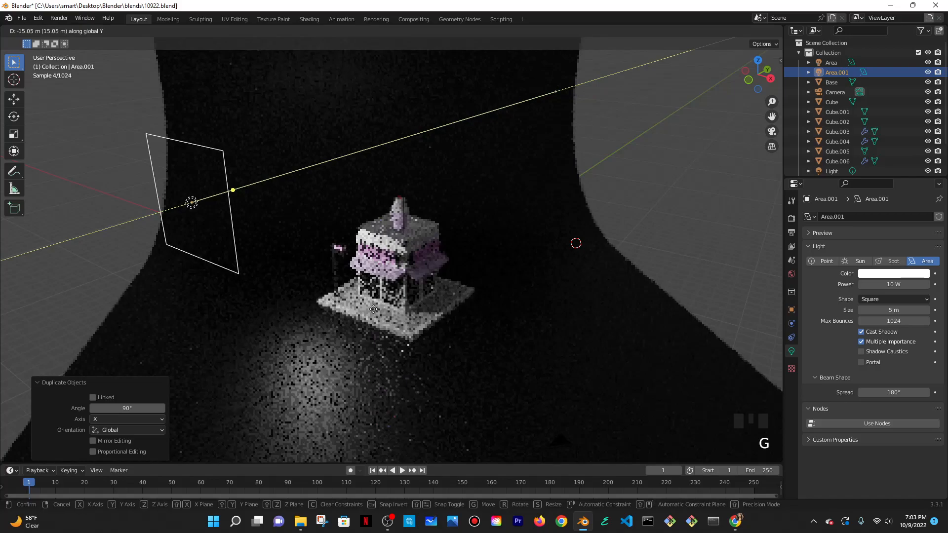
left_click(374, 309)
key("g")
key("z")
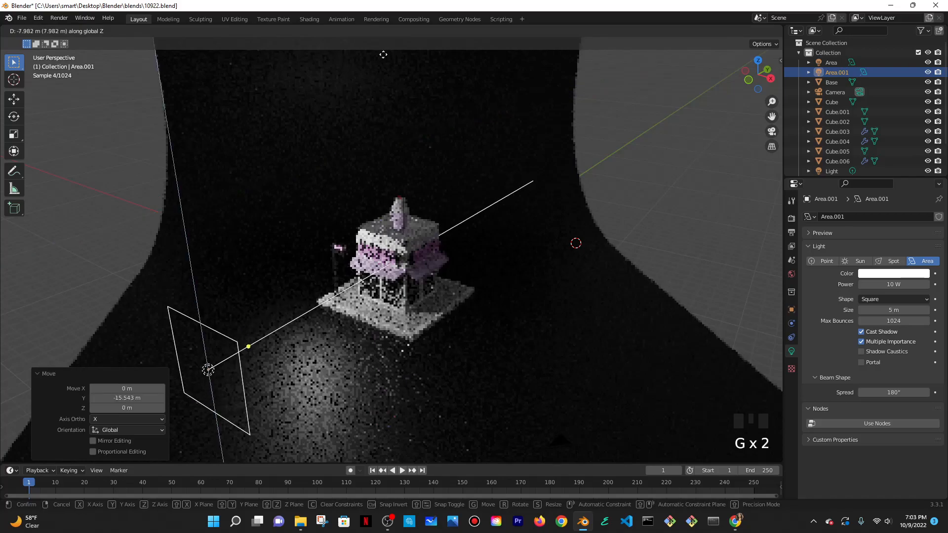
left_click(383, 55)
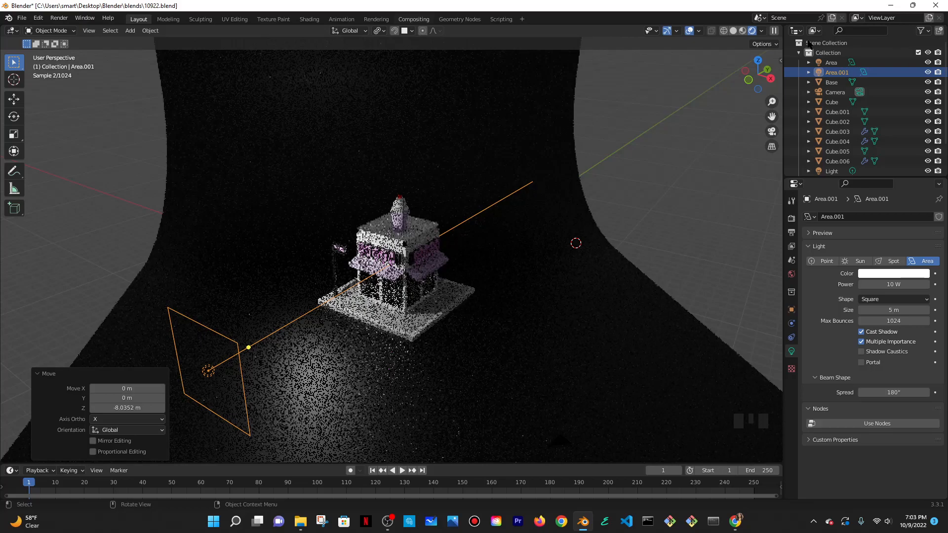
- Try white as the base color of the backdrop's Material.004 and restore the material to black, hex 000000
left_click(697, 76)
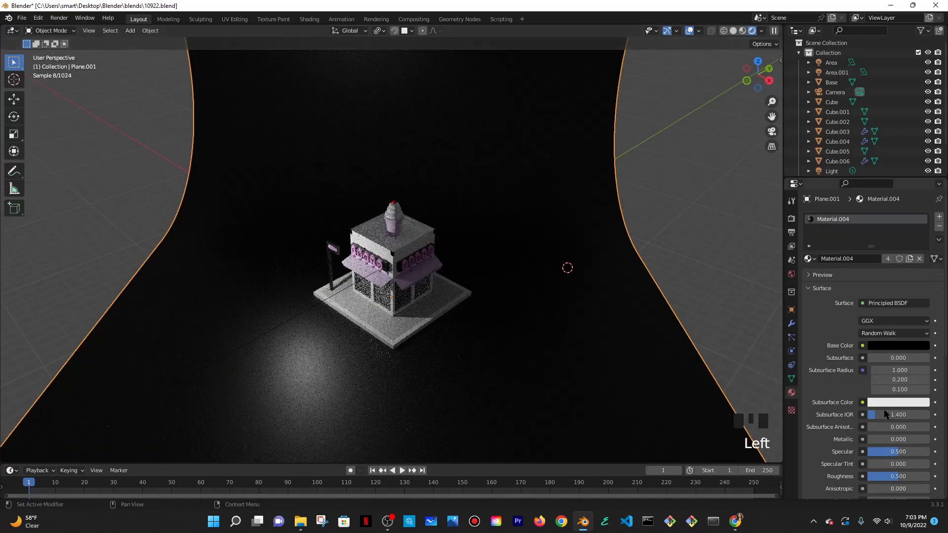
left_click(898, 345)
left_click(921, 205)
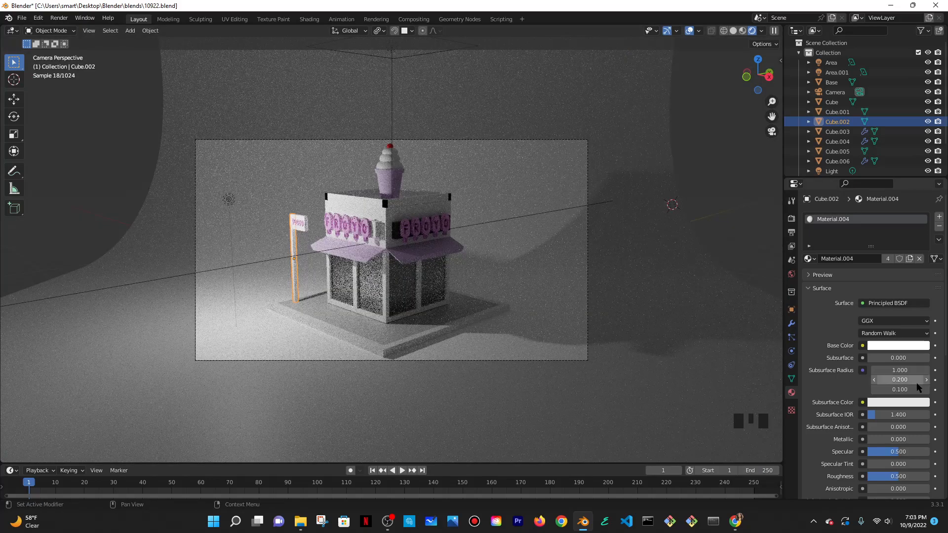
left_click(888, 345)
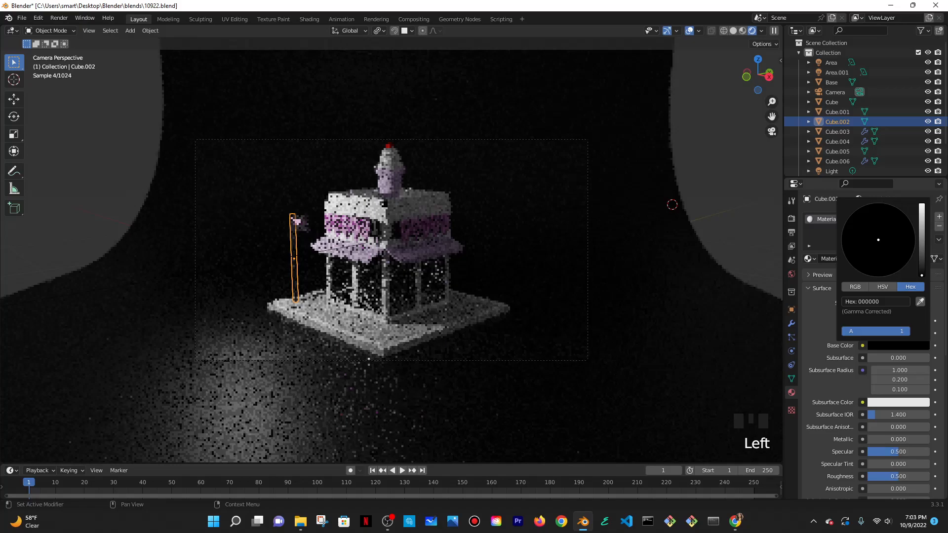
- Make the backdrop's material single-user and set its base color to white
left_click(150, 31)
mouse_move(166, 193)
mouse_move(287, 221)
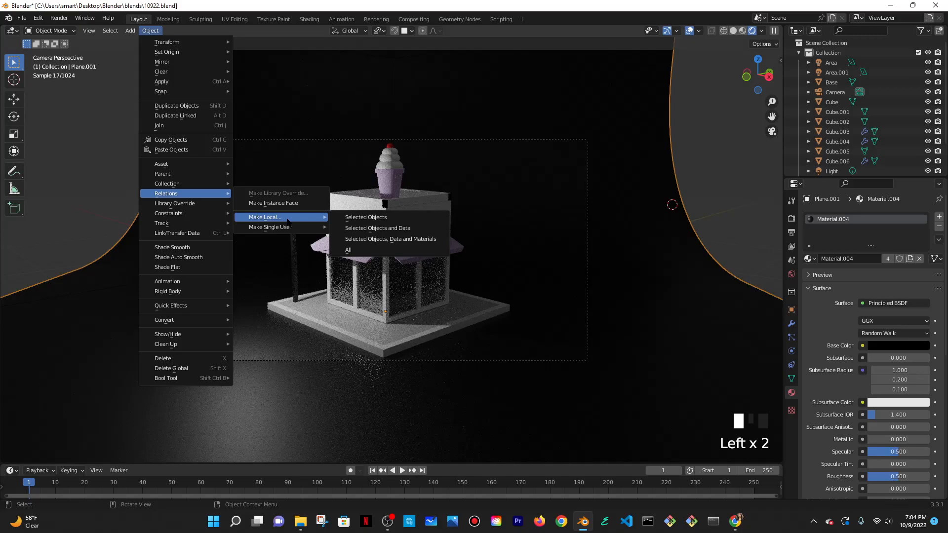
left_click(366, 229)
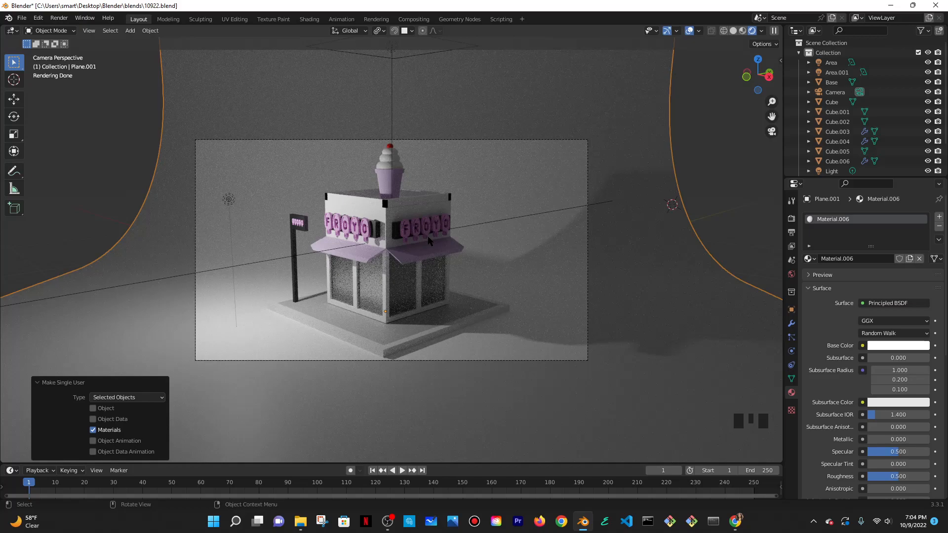
- Duplicate the side area light, place the copy at the shop's other front face and rotate it toward the shop, ending with -10.3° about the view axis
key("shift+d")
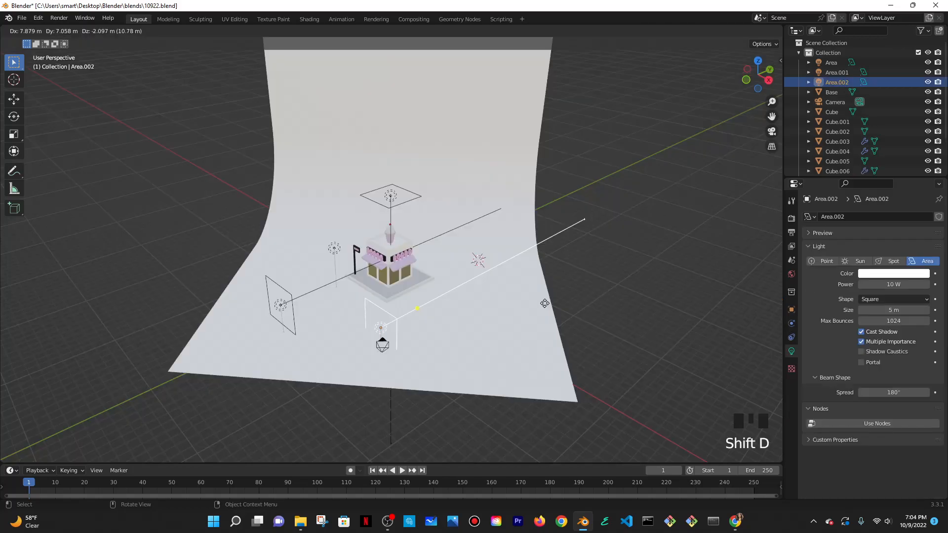
key("r")
key("z")
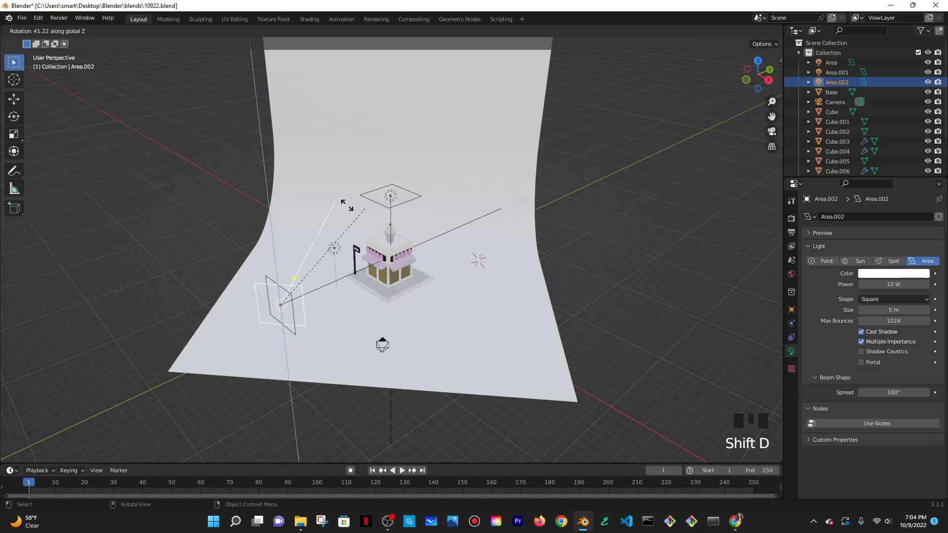
left_click(347, 206)
mouse_move(395, 286)
middle_mouse_down()
mouse_move(436, 296)
mouse_move(434, 311)
mouse_move(451, 258)
mouse_move(429, 237)
mouse_move(401, 271)
middle_mouse_up()
key("r")
left_click(428, 339)
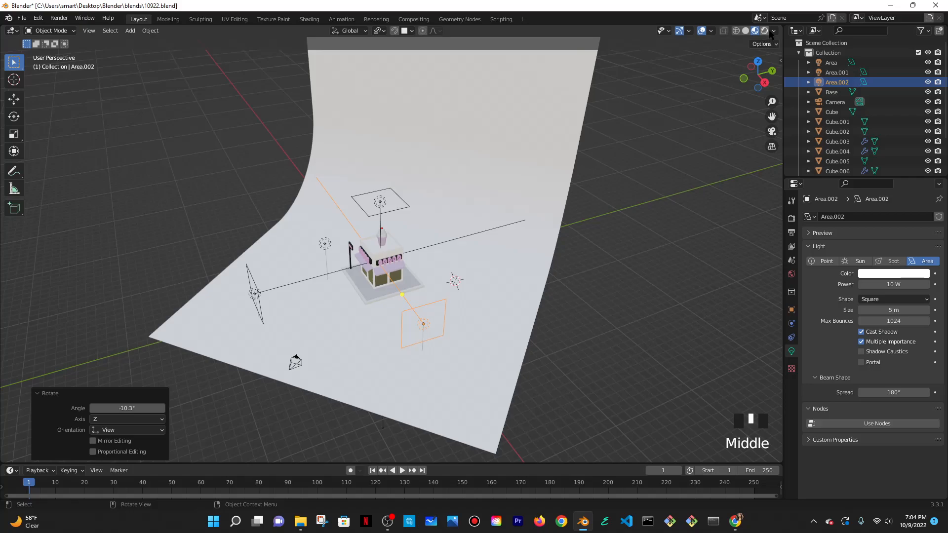
- Move the selected area light about -3.3 m along the global X axis toward the shop, judging it in the rendered camera view
left_click(764, 31)
key("KP_0")
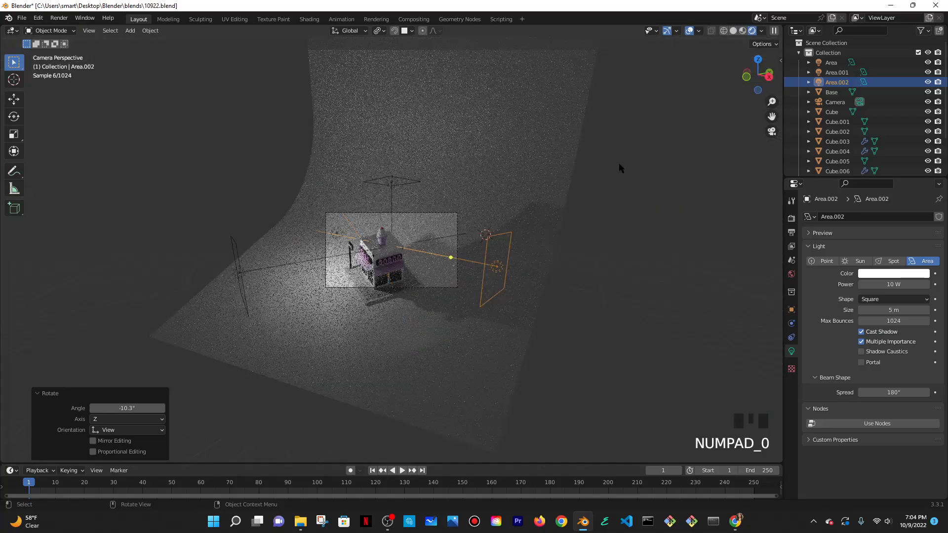
scroll(619, 258, "up", 4)
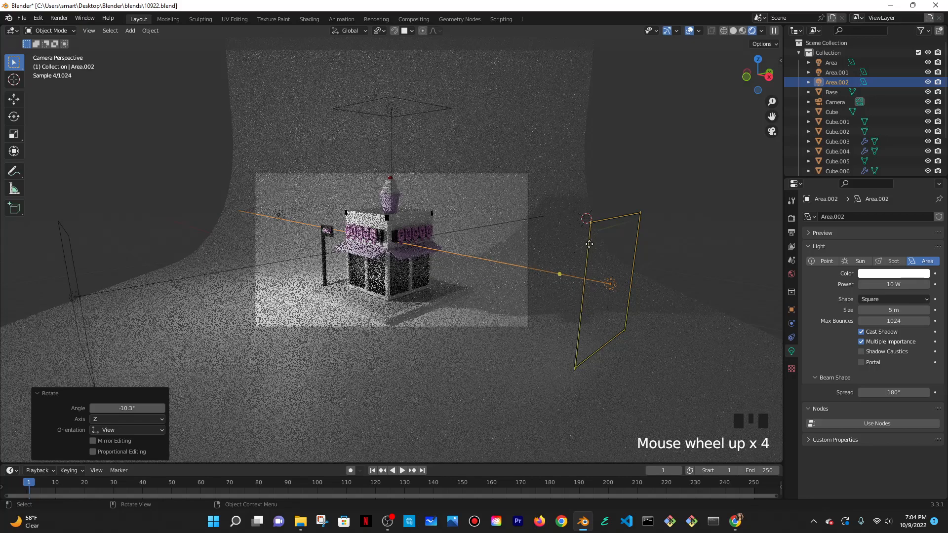
key("g")
key("x")
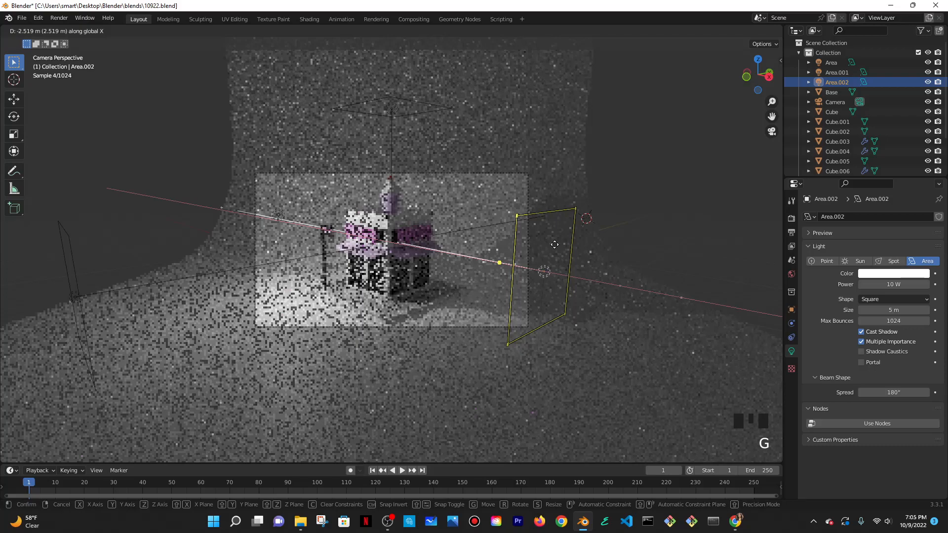
left_click(537, 244)
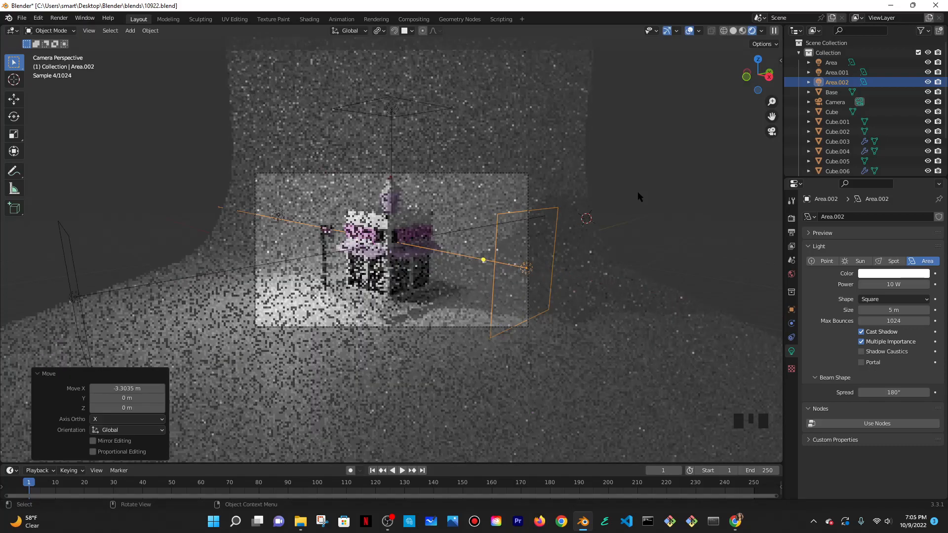
left_click(741, 31)
left_click(751, 30)
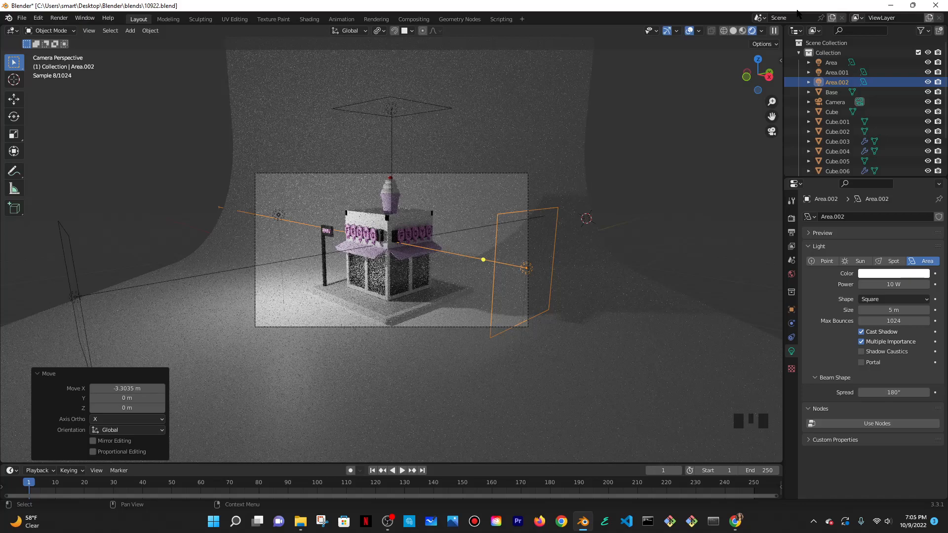
- Set the power of the selected area light Area.002 to 100 W while previewing the scene in rendered shading
left_click(733, 31)
mouse_move(610, 99)
middle_mouse_down()
mouse_move(644, 168)
mouse_move(592, 188)
mouse_move(469, 183)
mouse_move(568, 174)
middle_mouse_up()
scroll(538, 197, "down", 4)
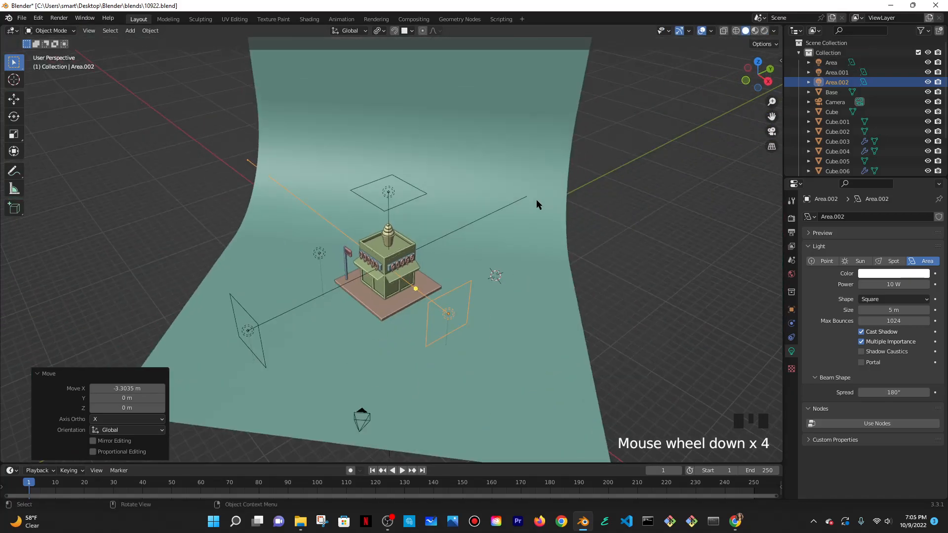
key("shift+a")
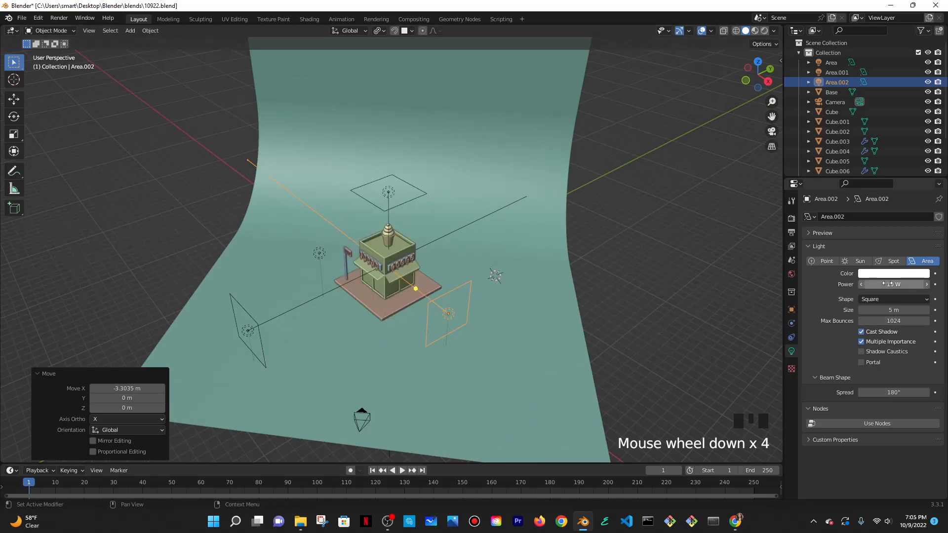
middle_click_drag(486, 276, 472, 282)
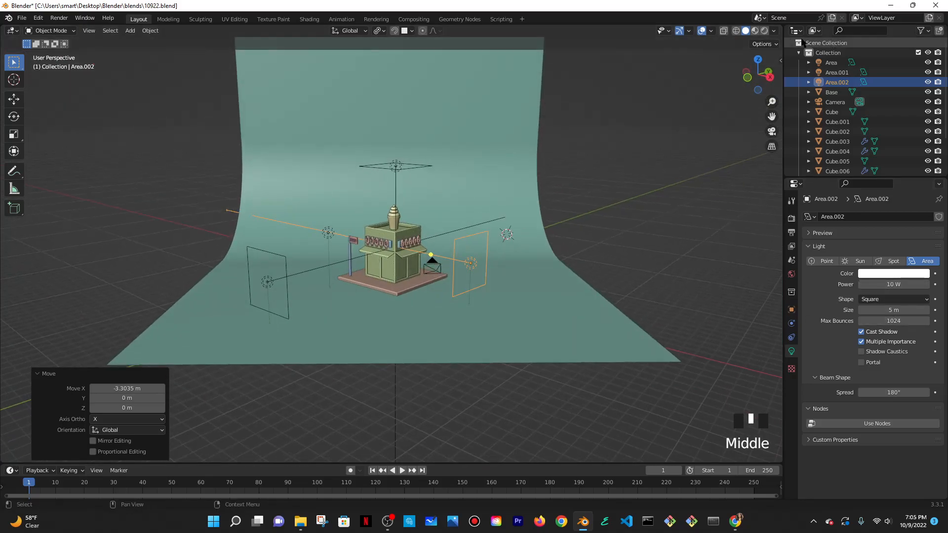
left_click(764, 31)
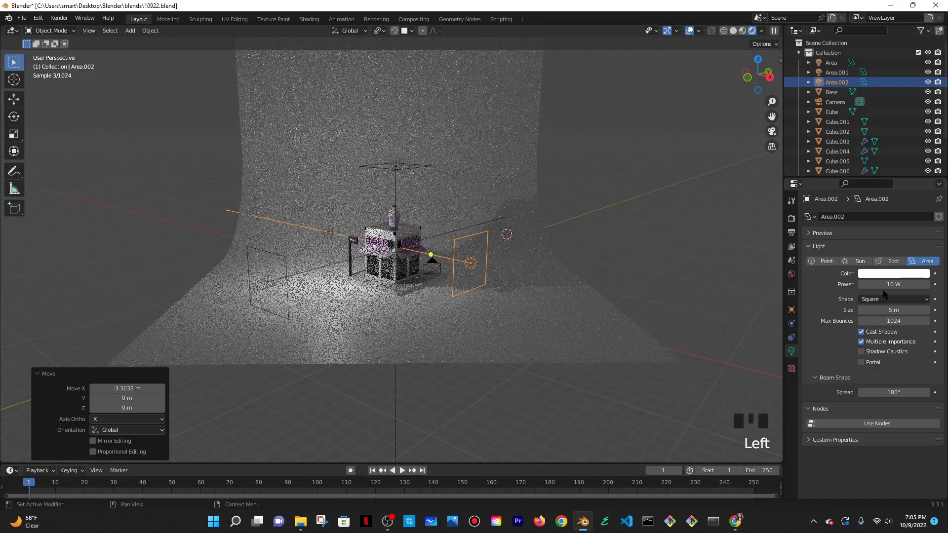
left_click(883, 281)
left_click(883, 281)
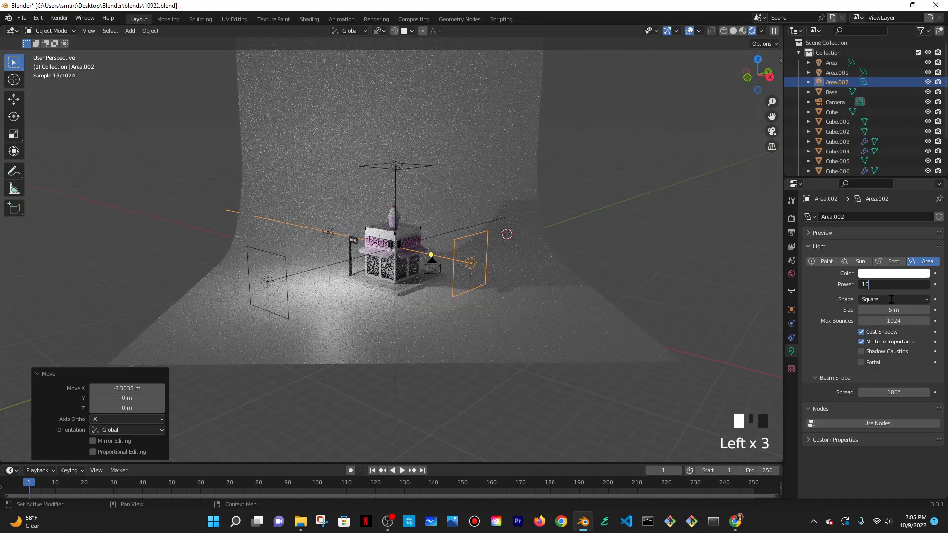
type("100")
key("Return")
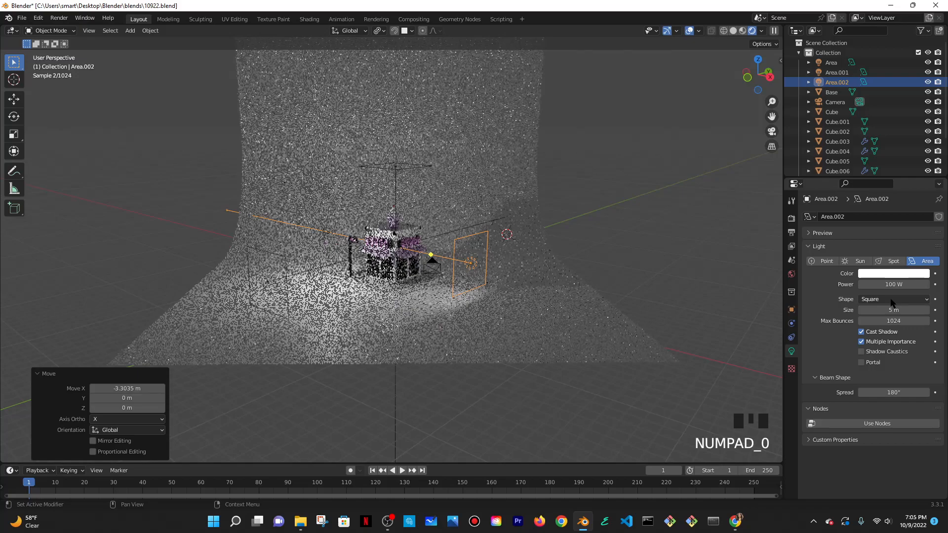
- Set the opposite side light and the overhead area light to 100 W each in camera view and save the file
scroll(657, 132, "up", 2)
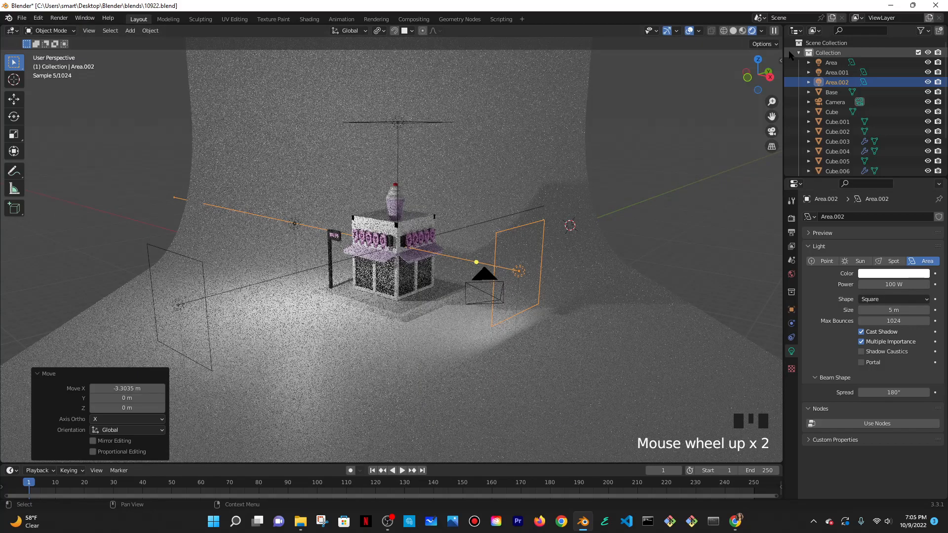
key("KP_0")
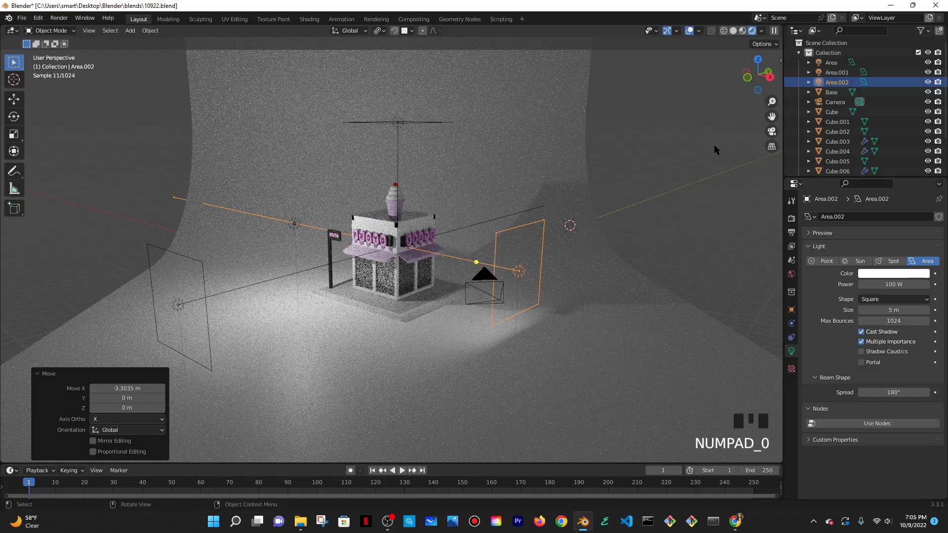
key("KP_0")
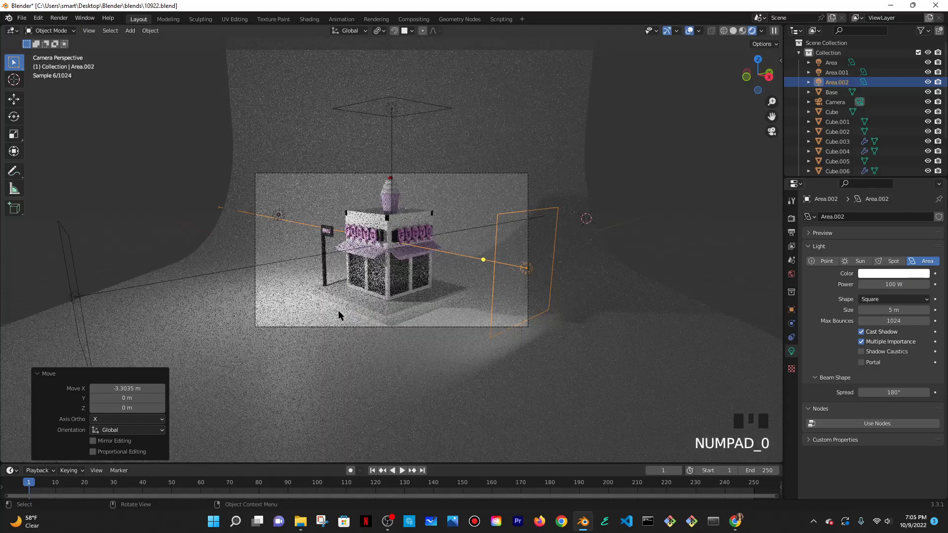
left_click(238, 266)
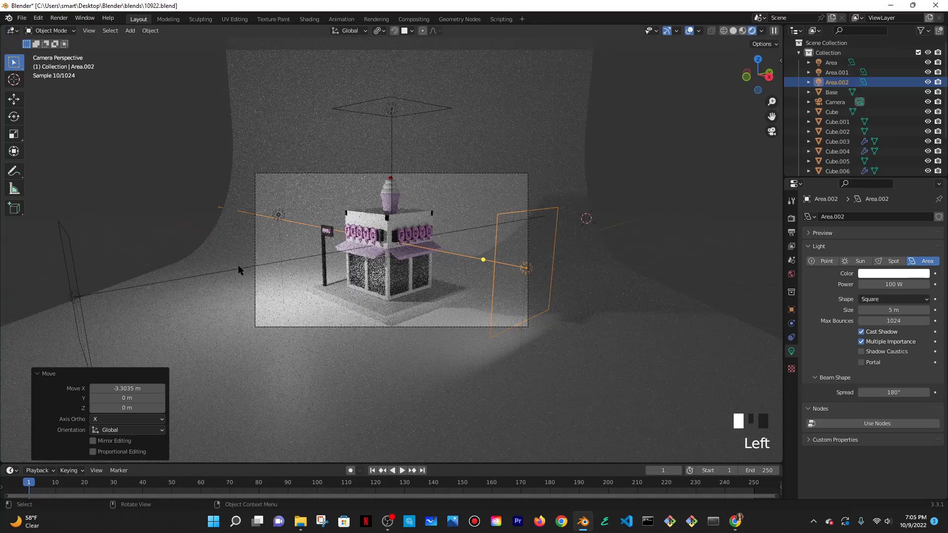
left_click(238, 269)
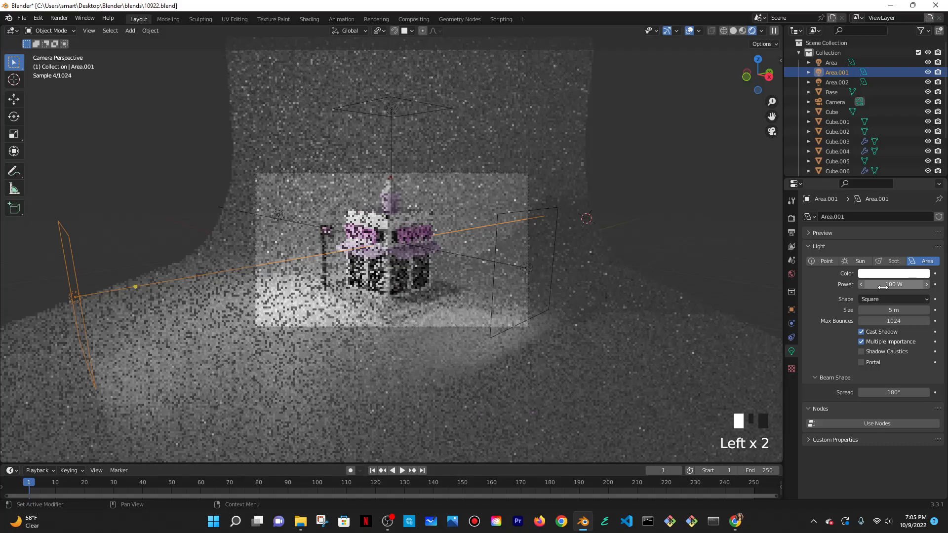
type("100")
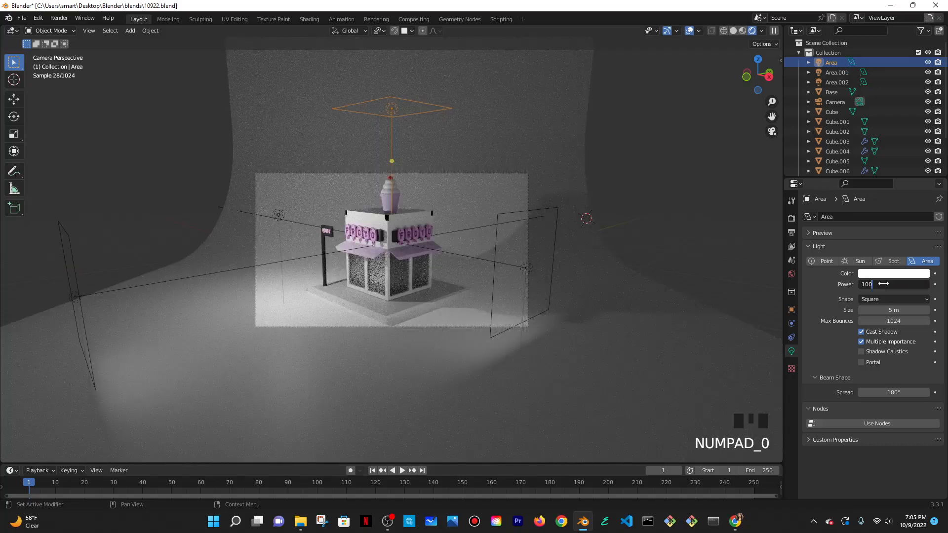
key("Return")
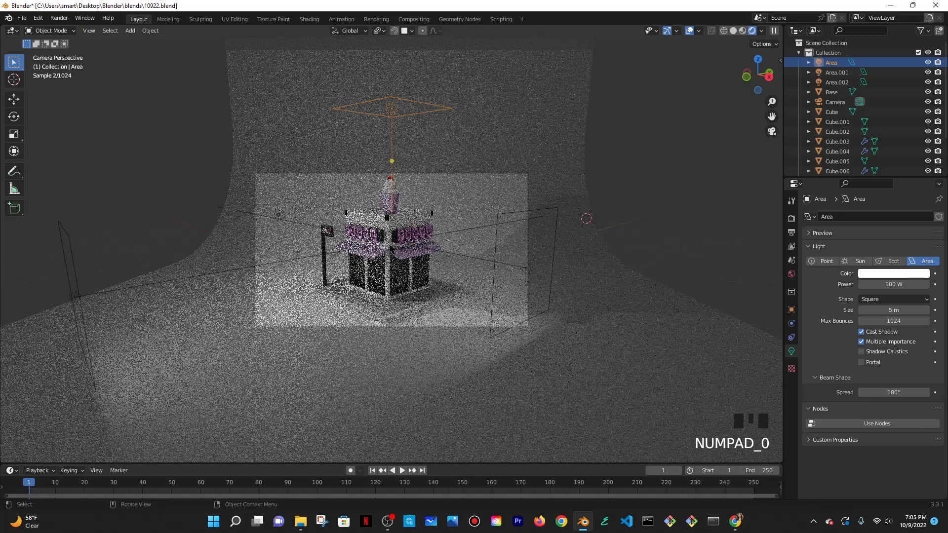
key("ctrl+s")
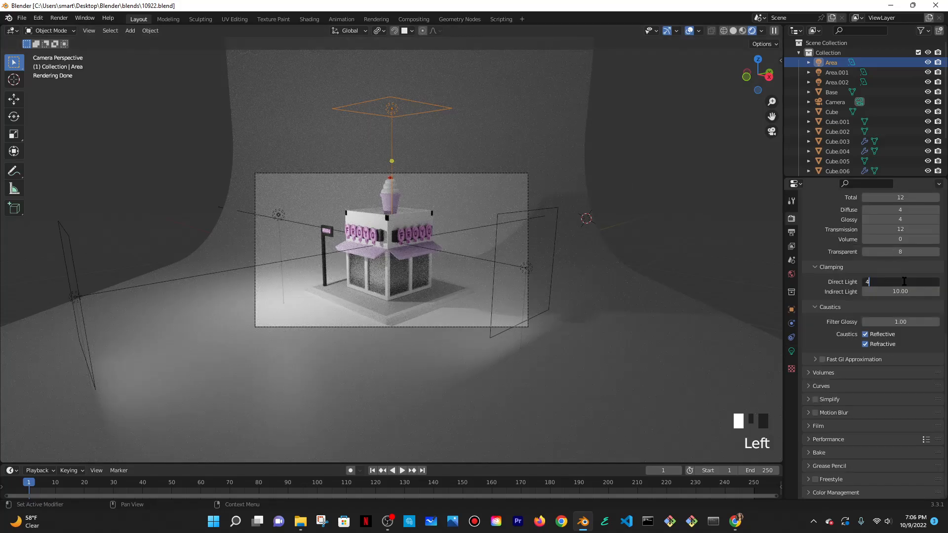
- Set the render clamping to 4 for direct light and 1 for indirect light and save the file
left_click(888, 291)
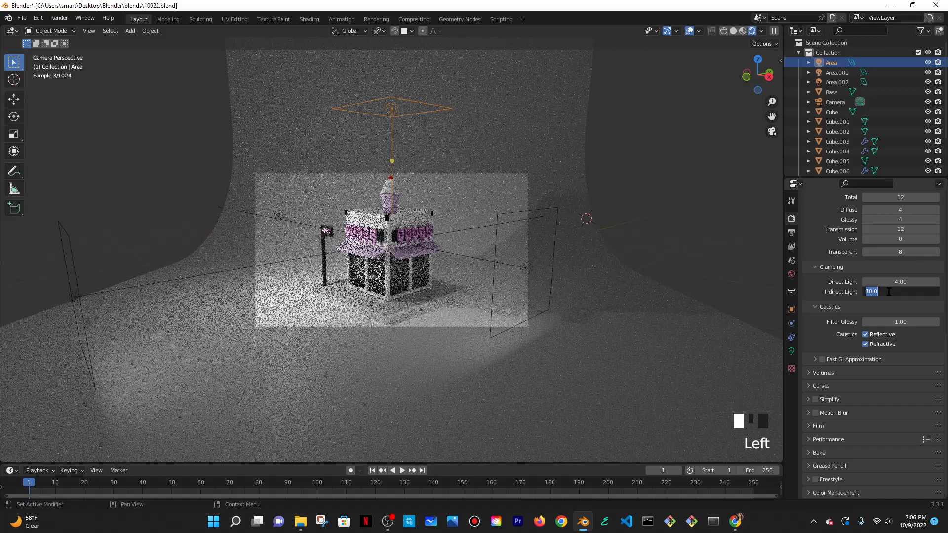
type("1")
key("Return")
key("ctrl+s")
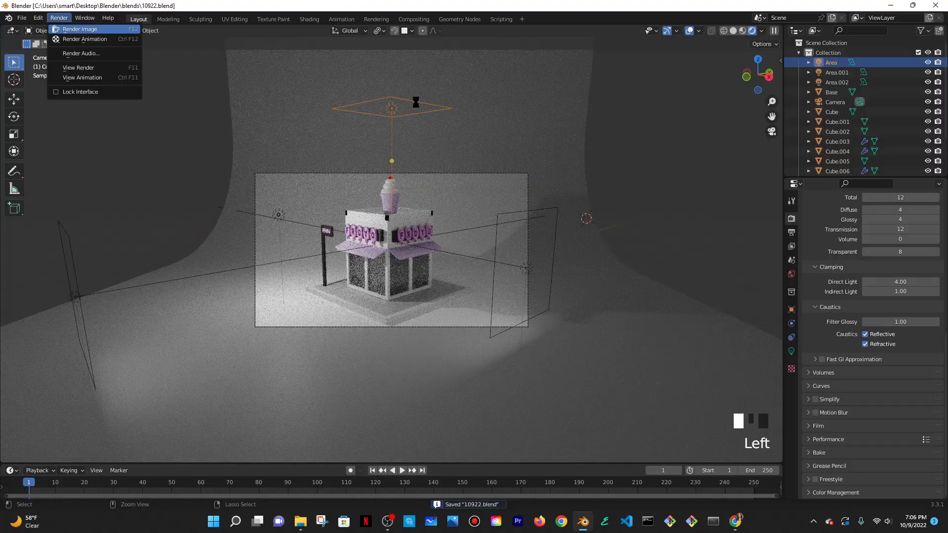
- Render the camera view and save the image as 10922r.png in the Renders folder inside the desktop's Blender folder
key("F12")
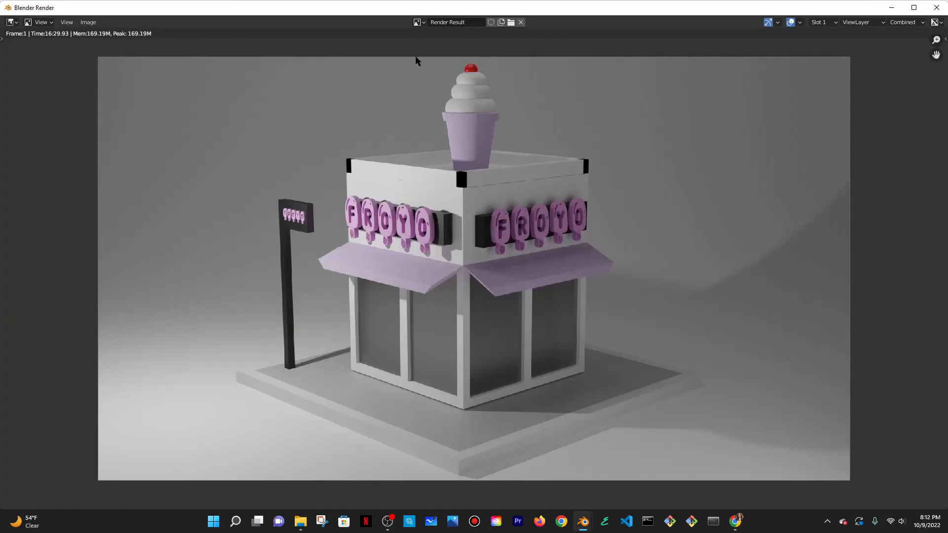
left_click(89, 22)
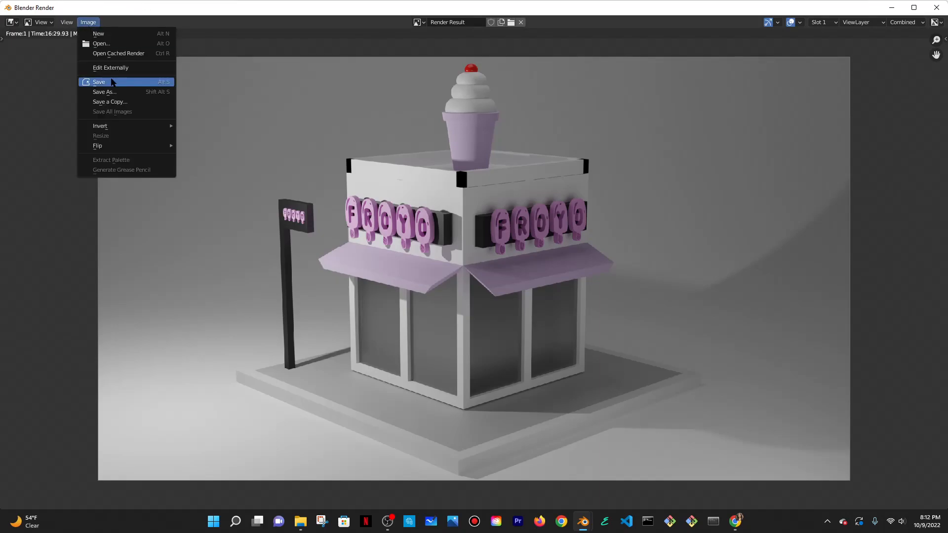
left_click(112, 92)
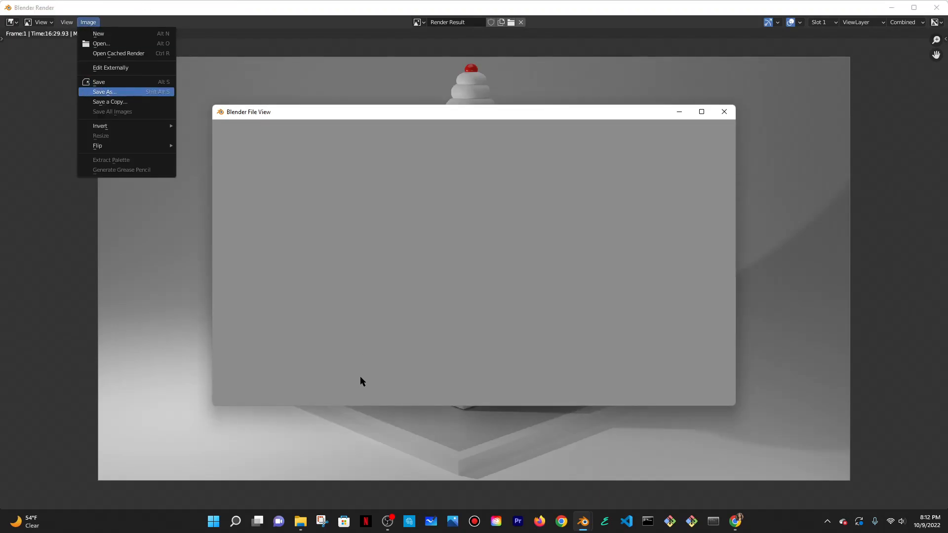
left_click(365, 395)
left_click_drag(358, 394, 315, 394)
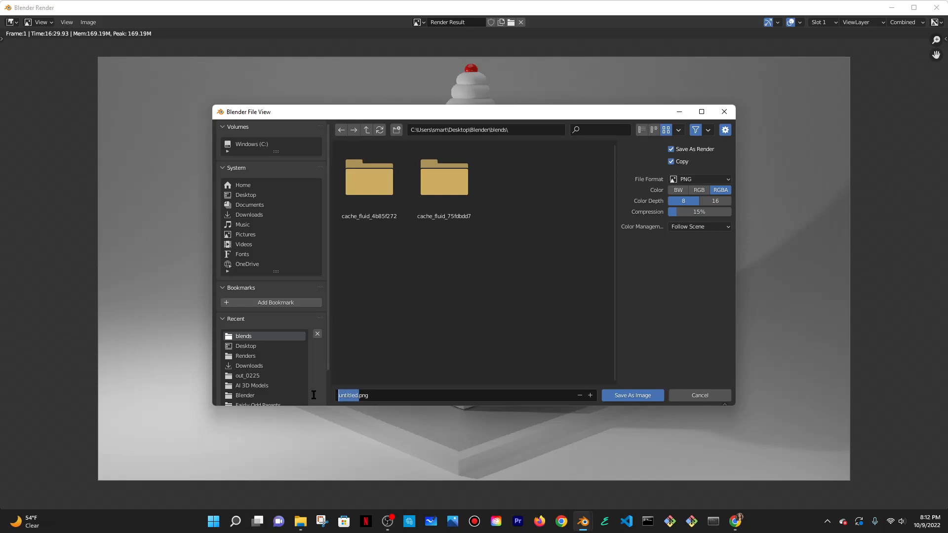
type("10922")
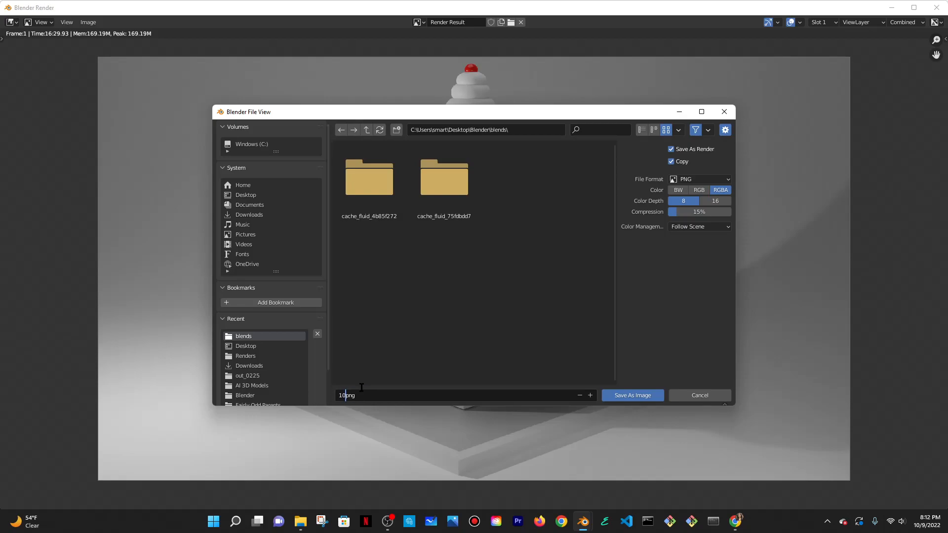
type("r")
left_click(256, 195)
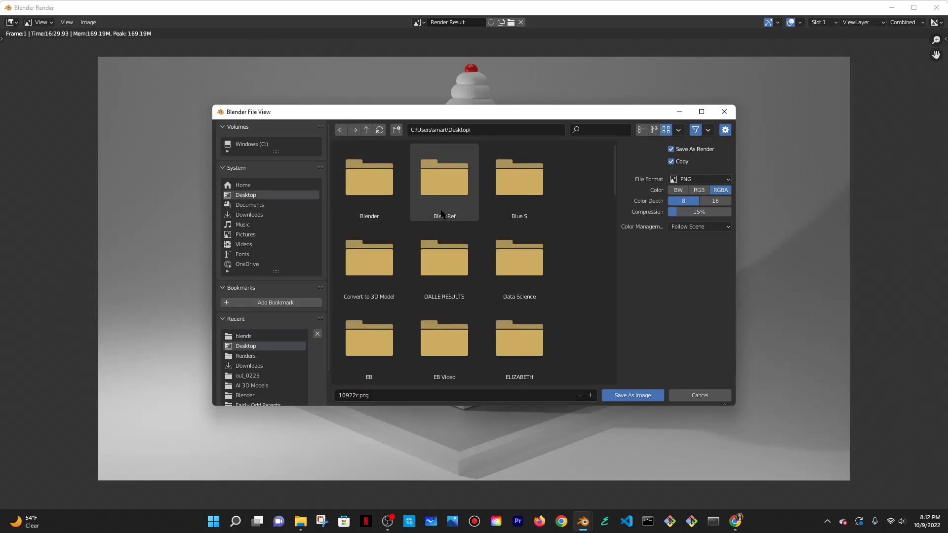
double_click(394, 178)
double_click(449, 333)
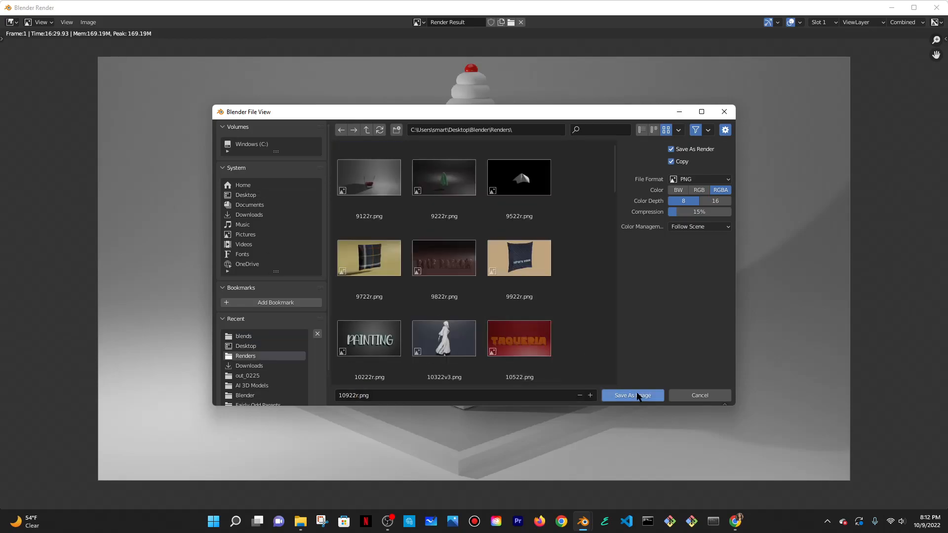
left_click(633, 395)
scroll(926, 242, "up", 1)
scroll(926, 244, "down", 1)
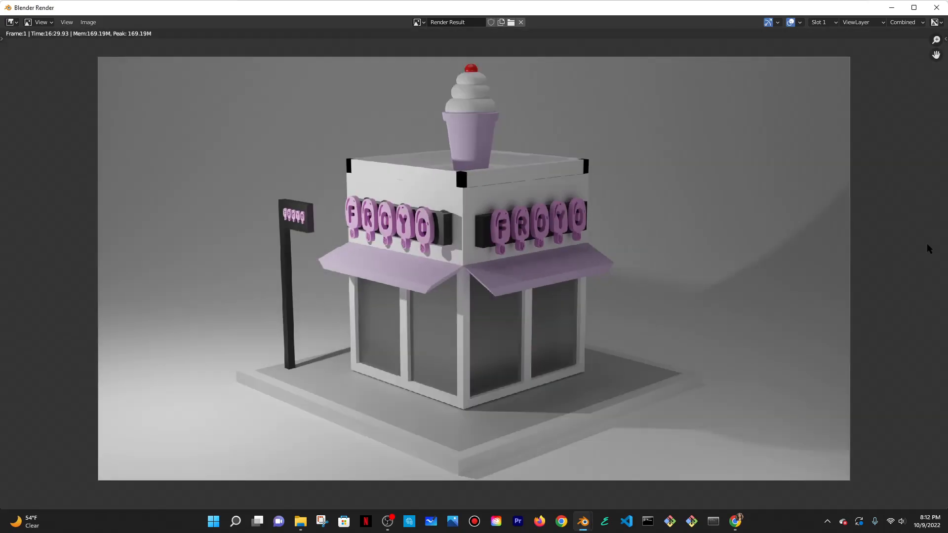